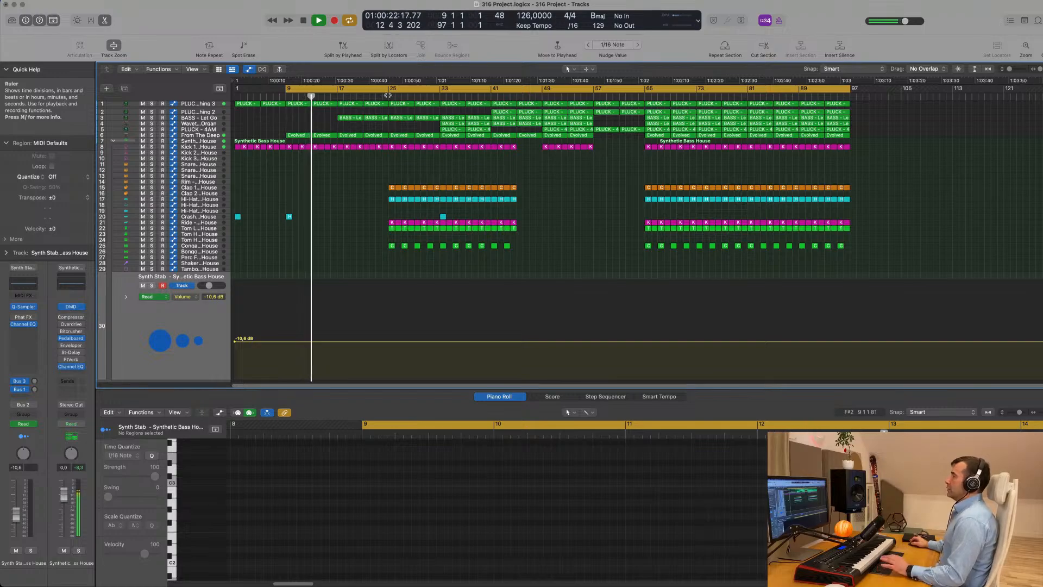
Play the arrangement and examine the PLUCK, BASS - Let Go and Wavetable Organ tracks with their regions and automation.
{"action": "left_click", "coordinate": [439, 96]}
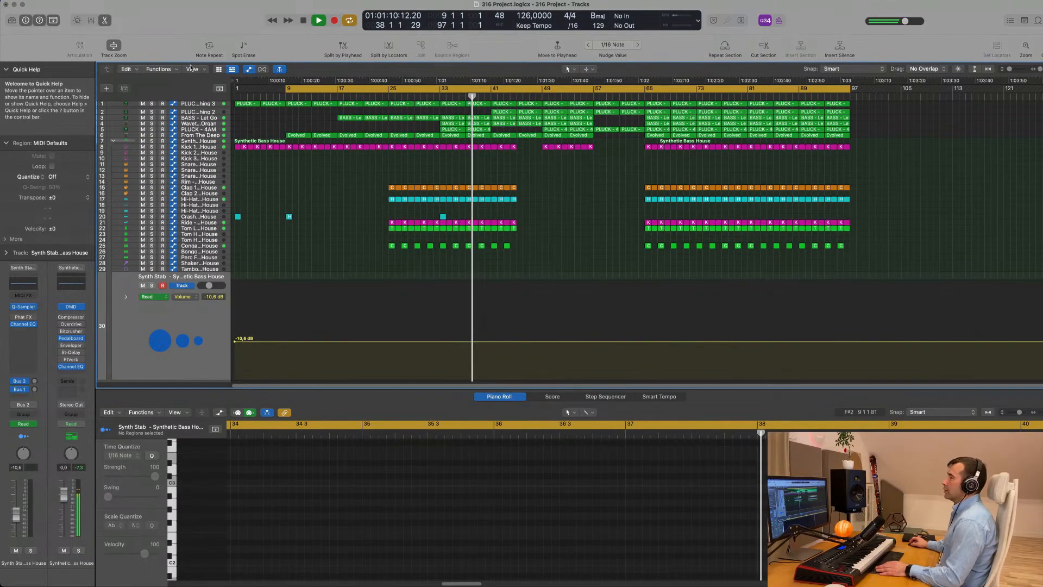
{"action": "left_click", "coordinate": [205, 107]}
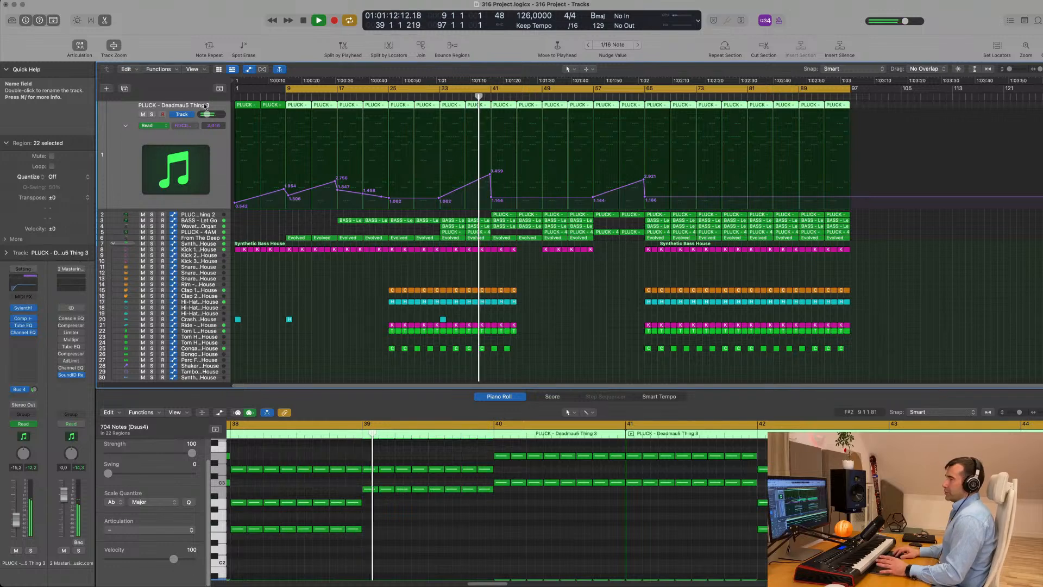
{"action": "scroll", "coordinate": [205, 167], "scroll_direction": "down", "scroll_amount": 1}
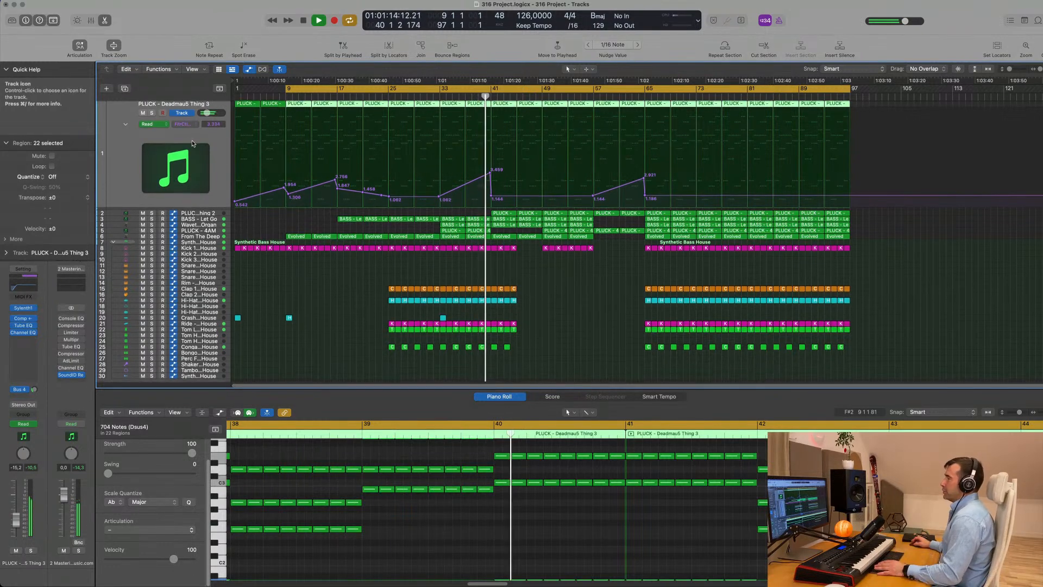
{"action": "key", "text": "Down"}
{"action": "key", "text": "Down"}
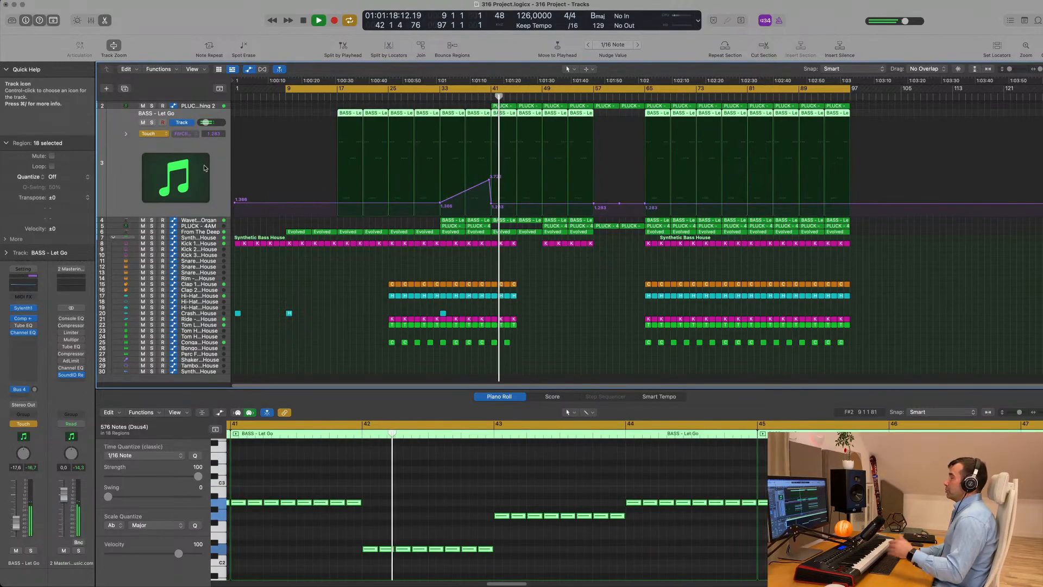
{"action": "key", "text": "Down"}
{"action": "key", "text": "Up"}
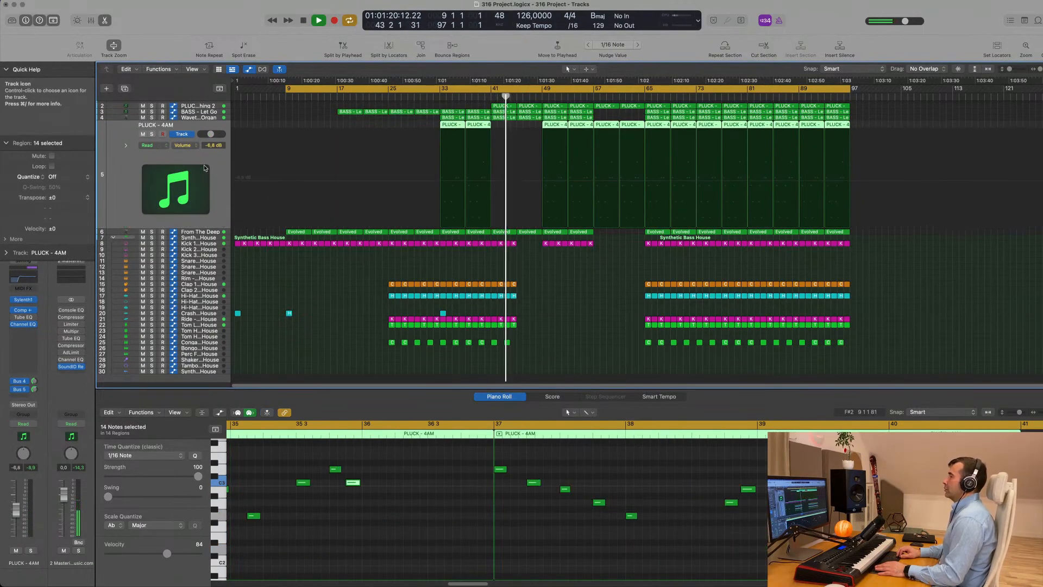
{"action": "key", "text": "Down"}
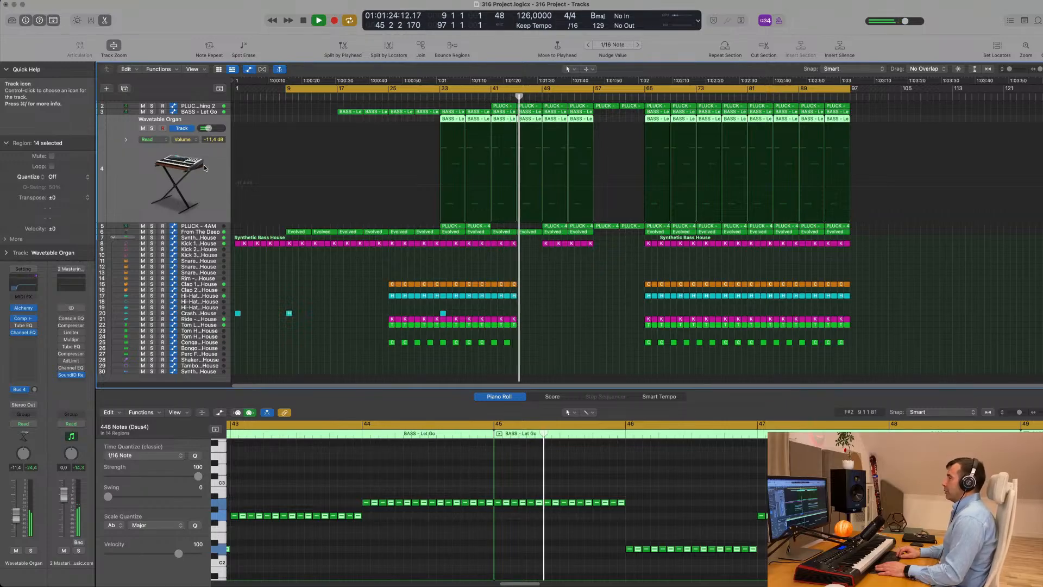
{"action": "left_click", "coordinate": [152, 128]}
{"action": "left_click", "coordinate": [152, 128]}
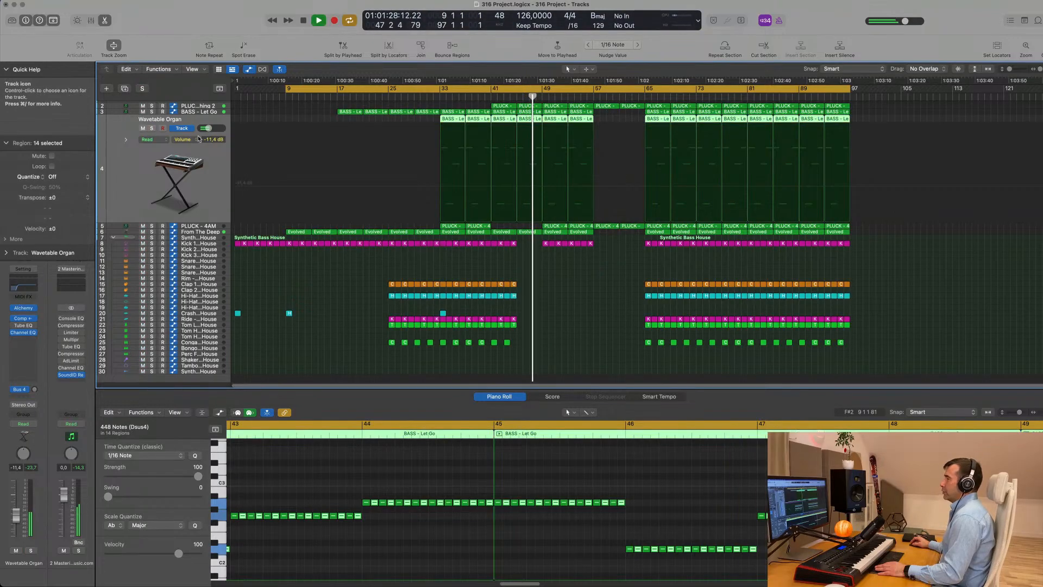
{"action": "left_click", "coordinate": [193, 106]}
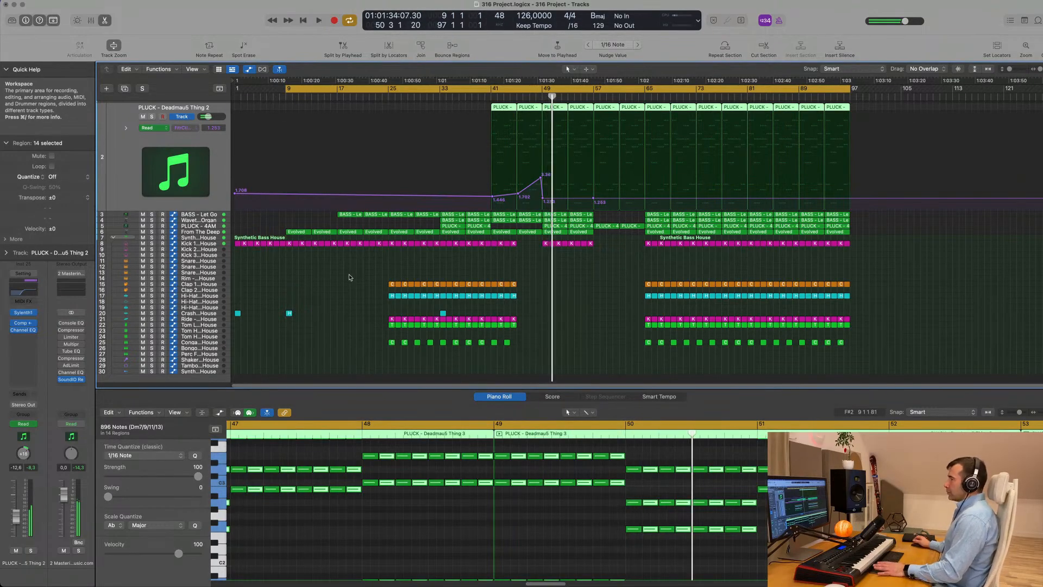
{"action": "key", "text": "space"}
{"action": "scroll", "coordinate": [368, 282], "scroll_direction": "down", "scroll_amount": 1}
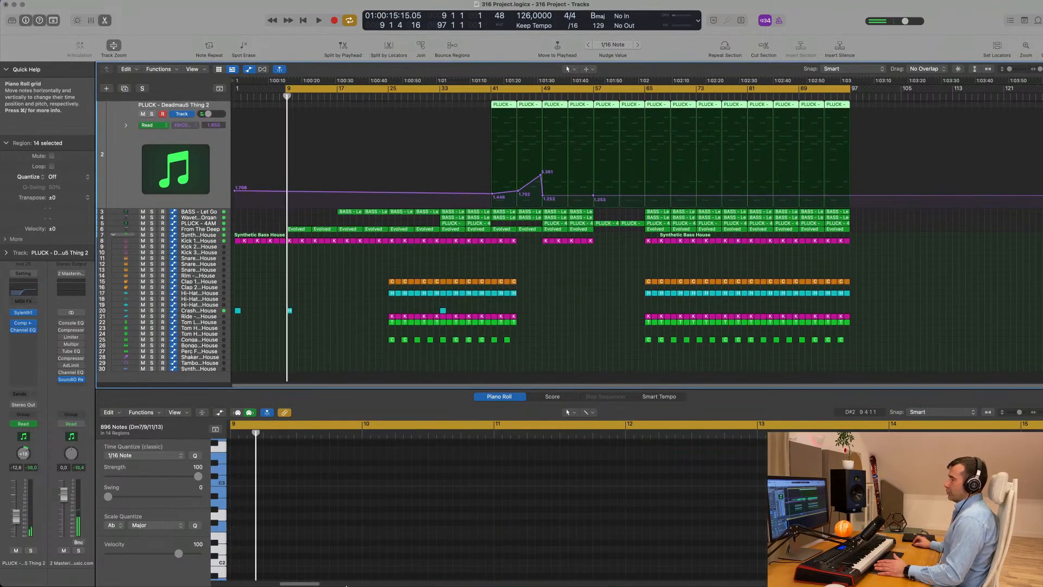
Switch to Finder and bring SS_EDMMV_Satisfied_Vocal_124_Bbmaj_Dry_01.wav into the project on a new audio track at bar 9.
{"action": "mouse_move", "coordinate": [321, 585]}
{"action": "left_click", "coordinate": [63, 568]}
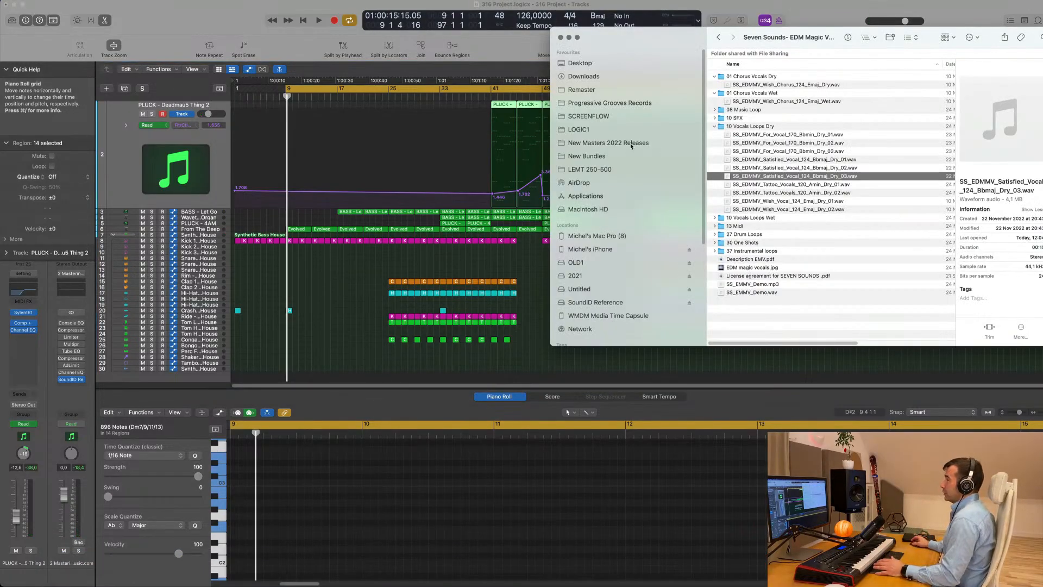
{"action": "mouse_move", "coordinate": [664, 35]}
{"action": "left_mouse_down"}
{"action": "mouse_move", "coordinate": [655, 39]}
{"action": "mouse_move", "coordinate": [670, 53]}
{"action": "left_mouse_up"}
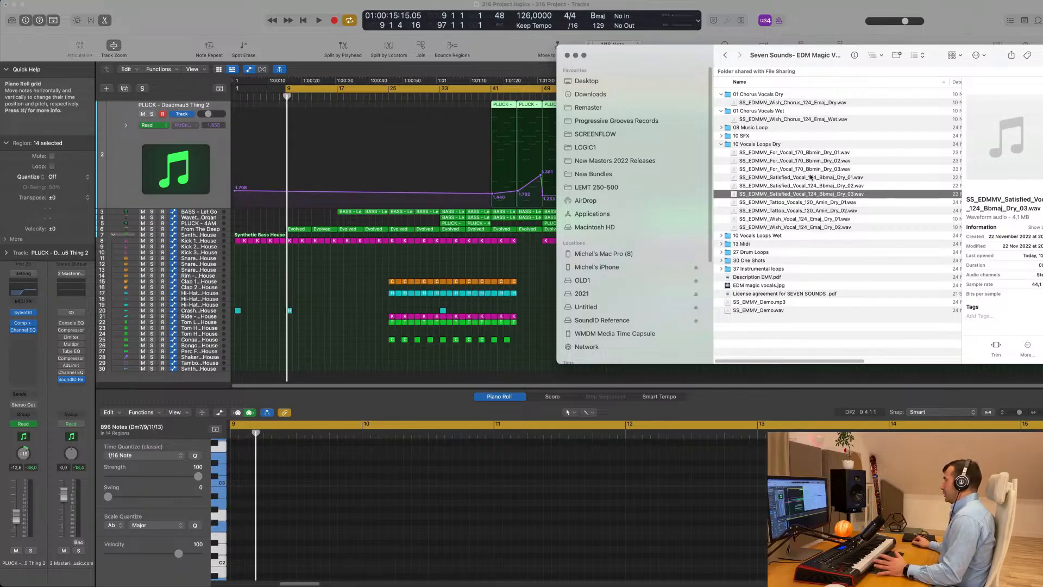
{"action": "left_click_drag", "start_coordinate": [815, 193], "coordinate": [284, 367]}
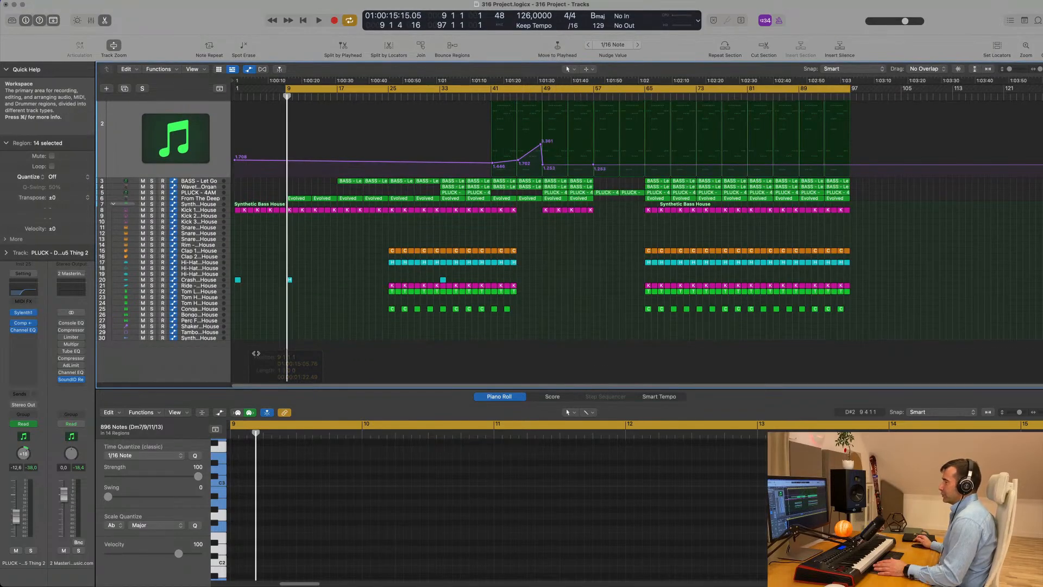
{"action": "left_click_drag", "start_coordinate": [206, 347], "coordinate": [204, 344]}
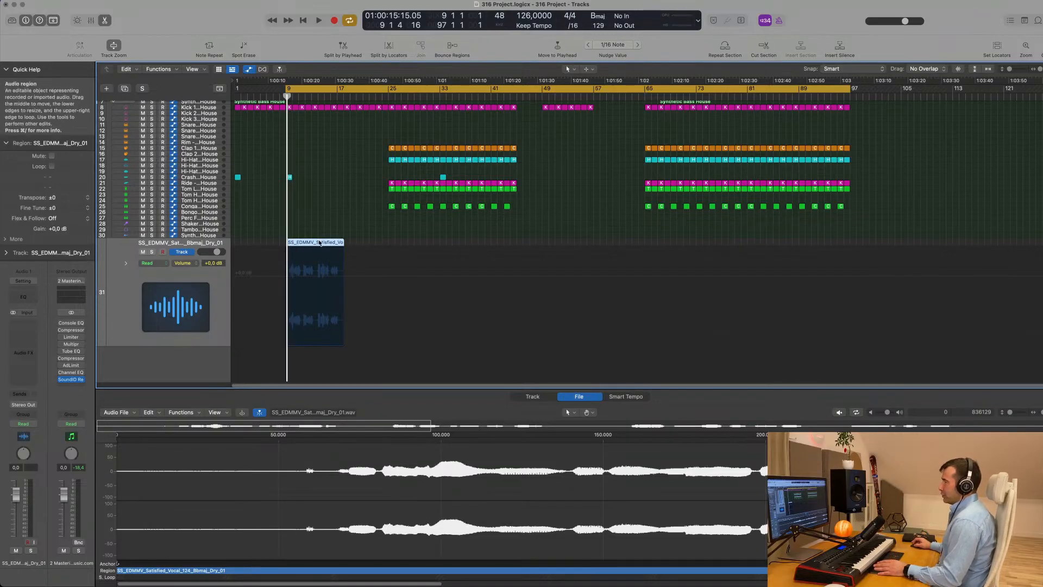
Turn on Flex for the Satisfied vocal track and set its mode to Flex Time - Tempophone (FX).
{"action": "left_click", "coordinate": [531, 397]}
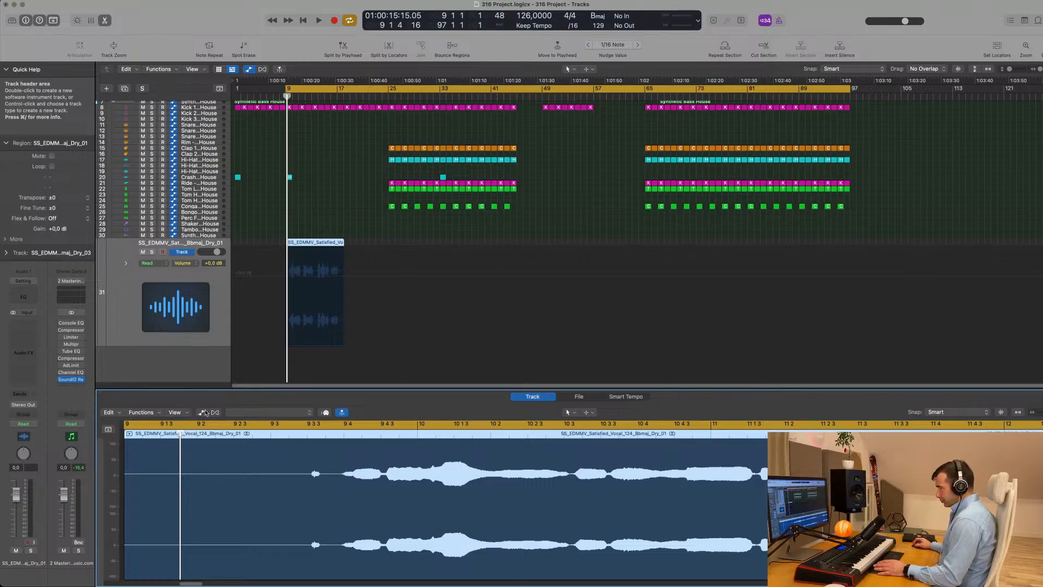
{"action": "left_click", "coordinate": [579, 396]}
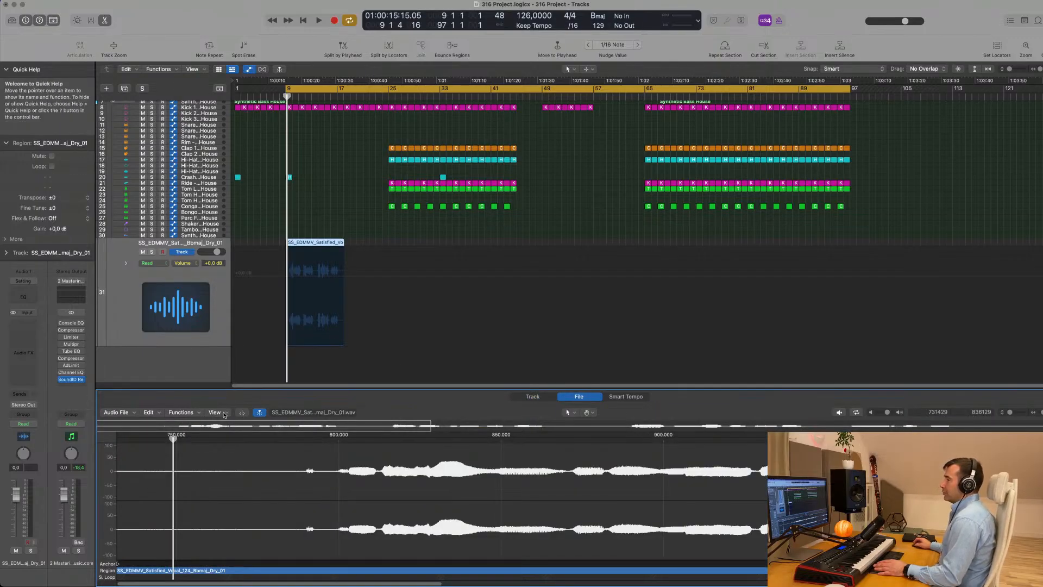
{"action": "left_click", "coordinate": [531, 397]}
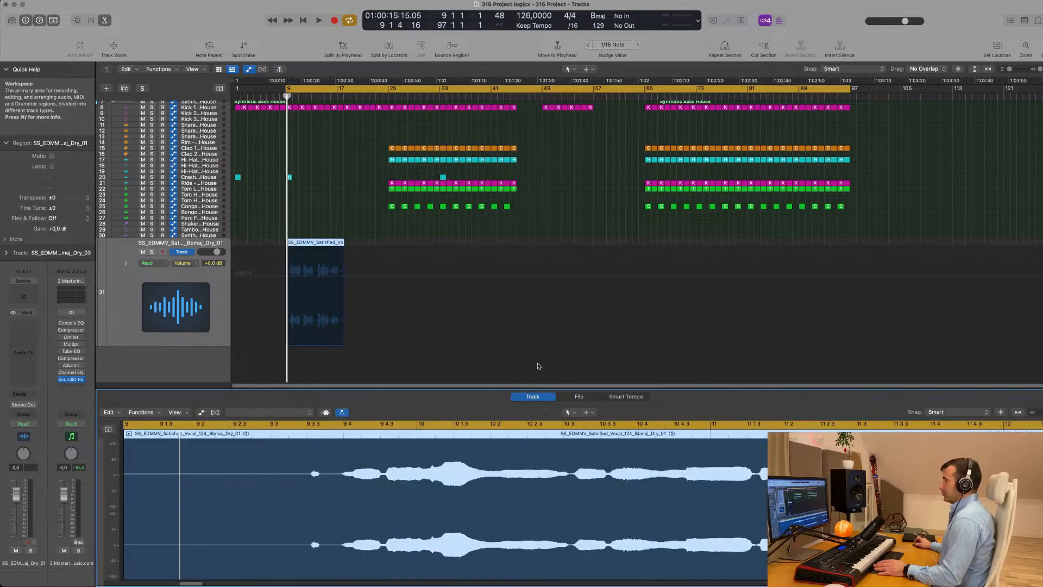
{"action": "left_click", "coordinate": [215, 412]}
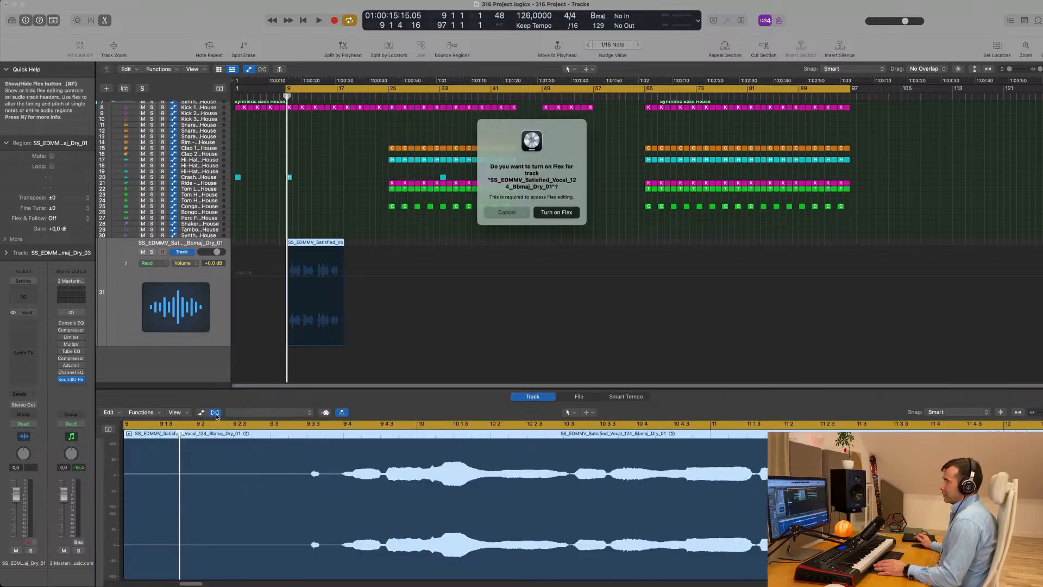
{"action": "left_click", "coordinate": [557, 213]}
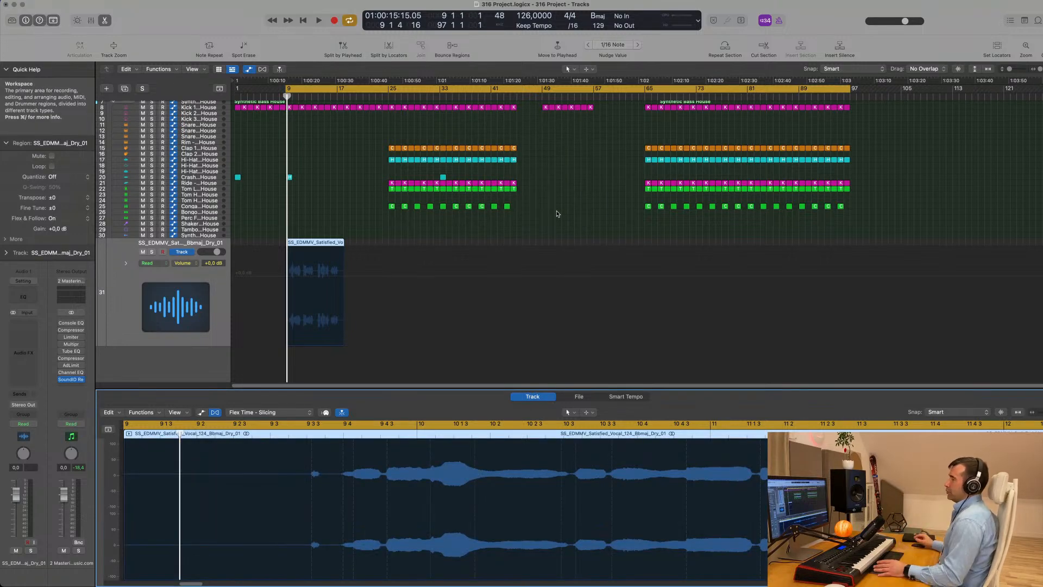
{"action": "left_click", "coordinate": [299, 412]}
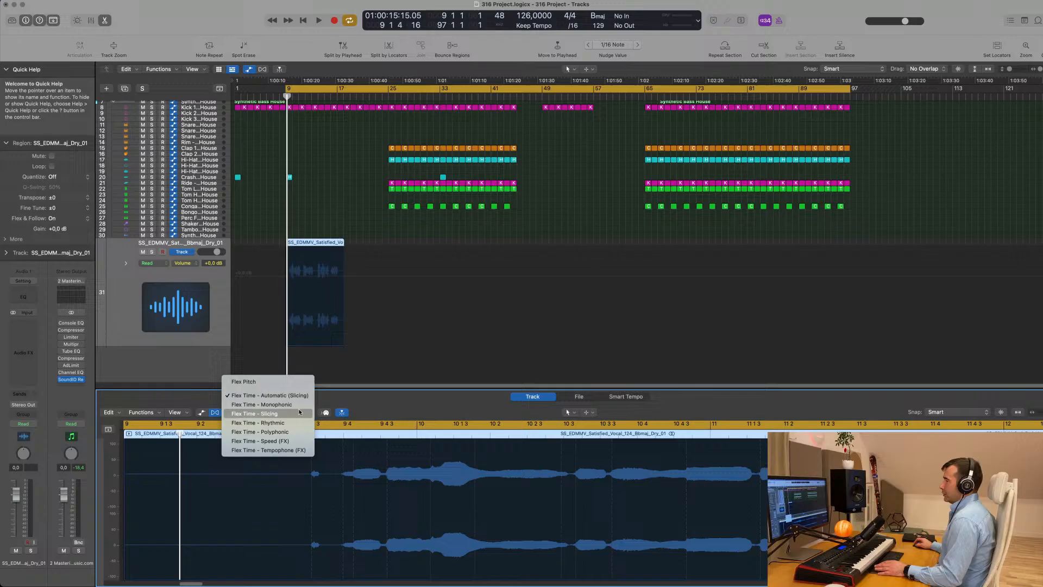
{"action": "left_click", "coordinate": [295, 452]}
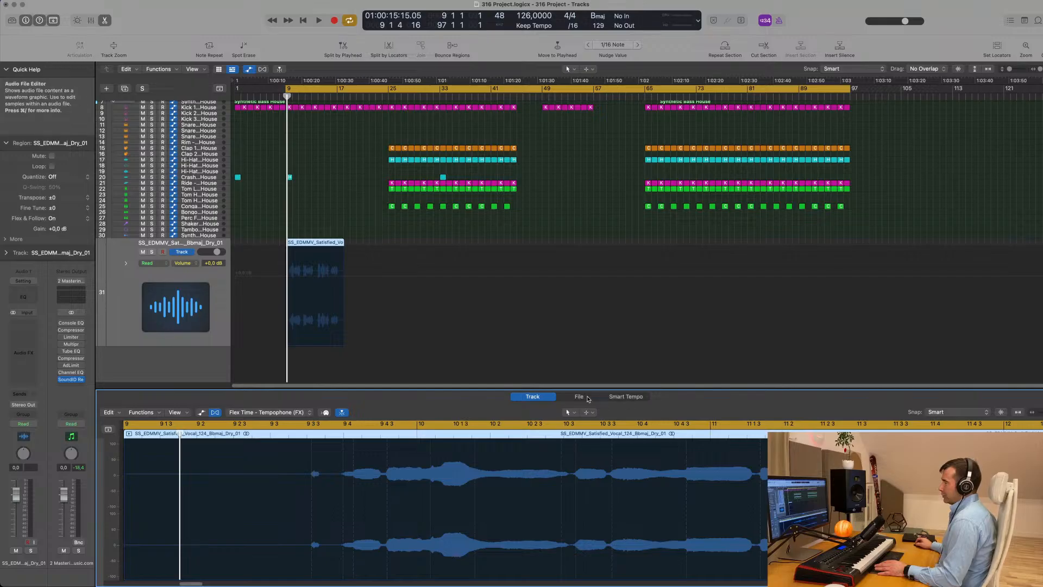
Time-stretch the vocal file from 124 to 126 bpm with the Time and Pitch Machine, processing and pasting the result.
{"action": "left_click", "coordinate": [580, 397]}
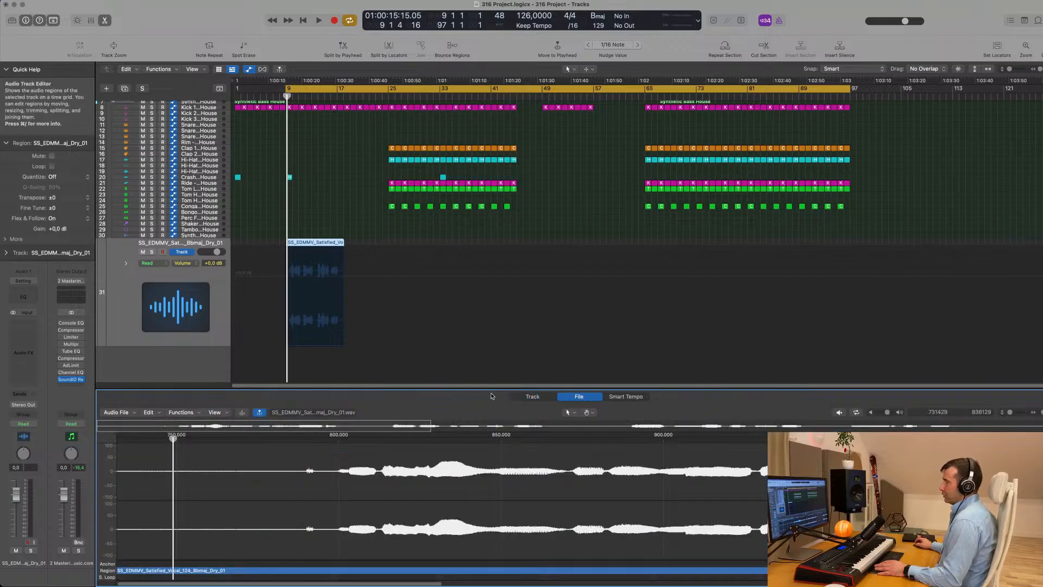
{"action": "left_click", "coordinate": [181, 412]}
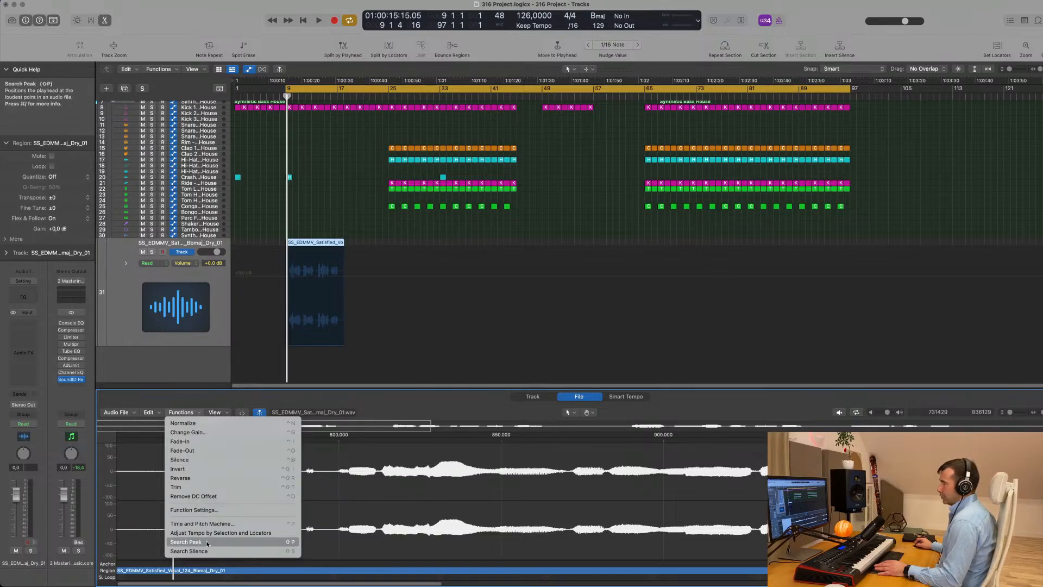
{"action": "left_click", "coordinate": [220, 524]}
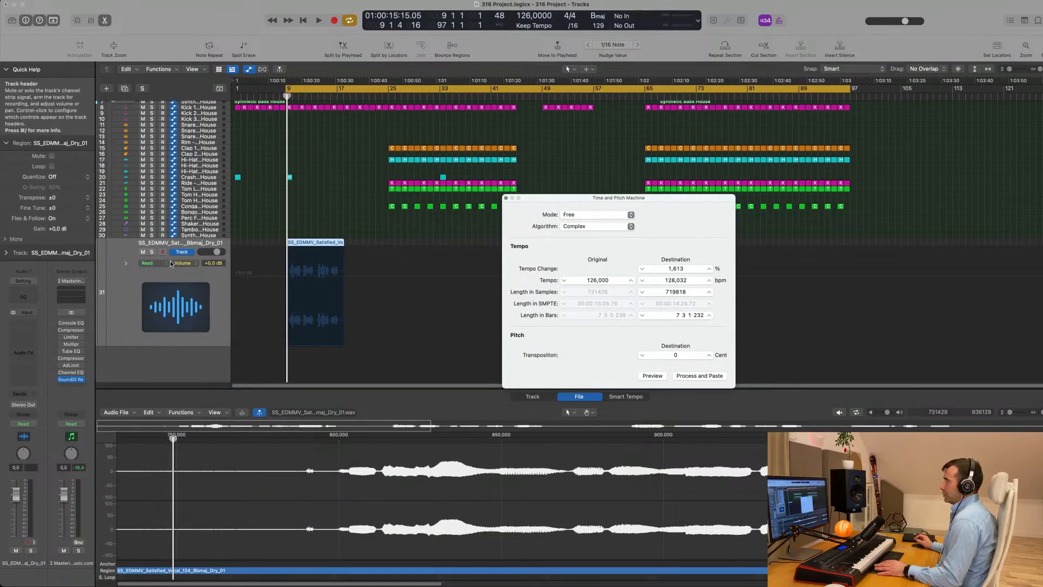
{"action": "left_click_drag", "start_coordinate": [679, 201], "coordinate": [409, 238]}
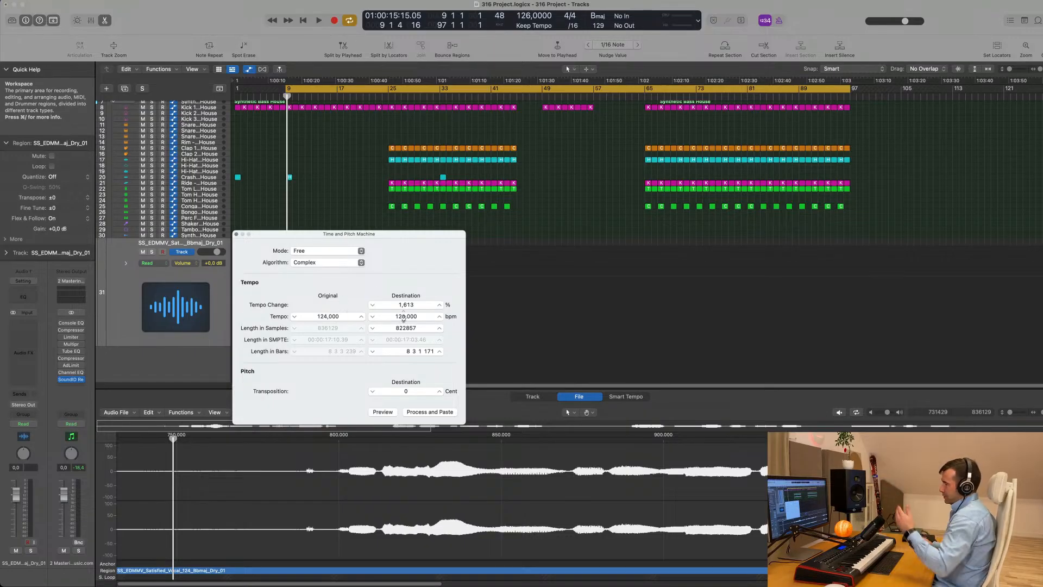
{"action": "left_click", "coordinate": [429, 412]}
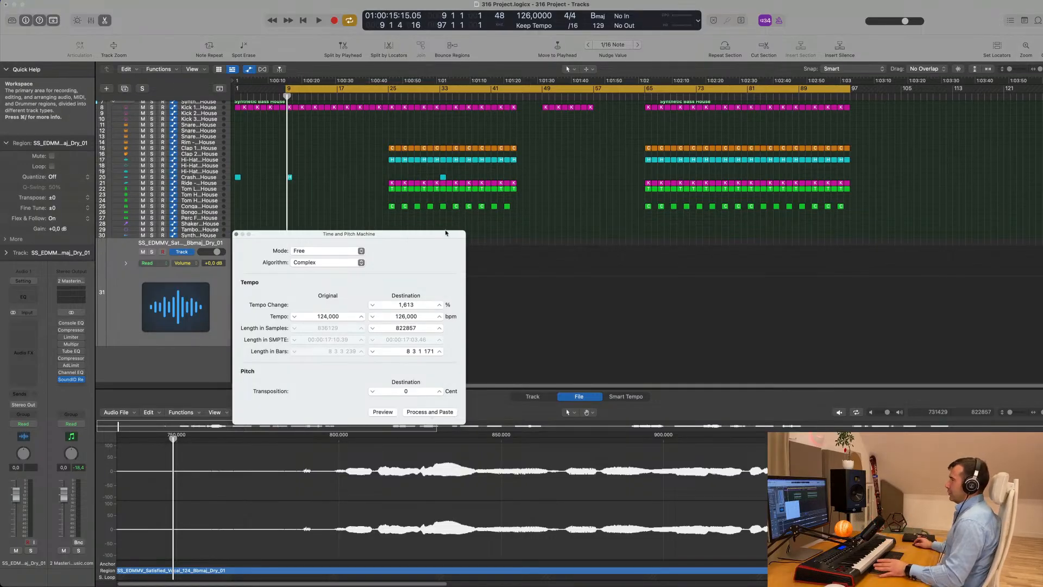
{"action": "left_click_drag", "start_coordinate": [445, 233], "coordinate": [706, 194]}
{"action": "left_click", "coordinate": [520, 191]}
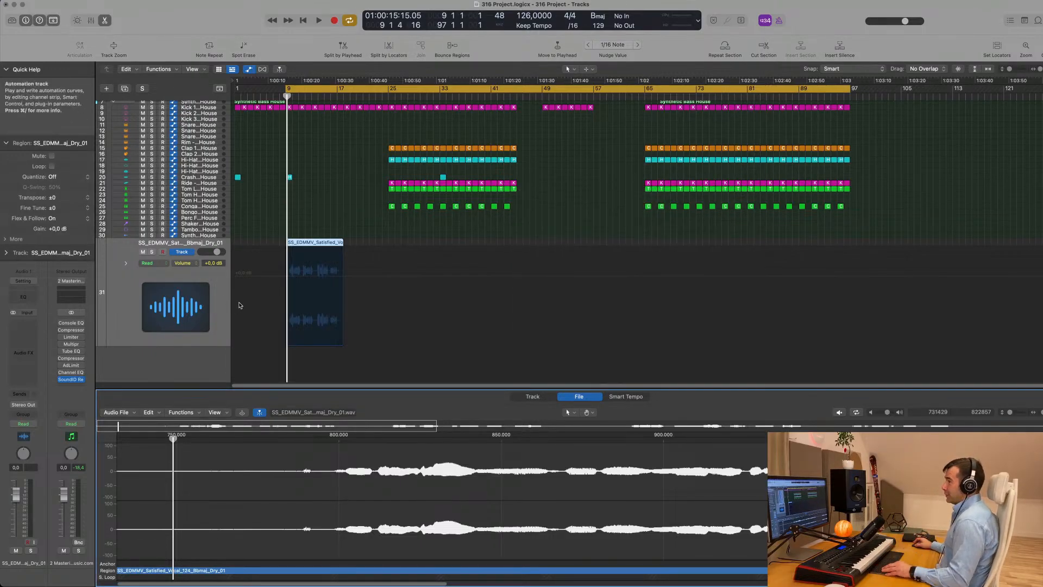
Lower the vocal track's volume to -5.4 dB and play the vocal together with the arrangement.
{"action": "scroll", "coordinate": [272, 301], "scroll_direction": "up", "scroll_amount": 10}
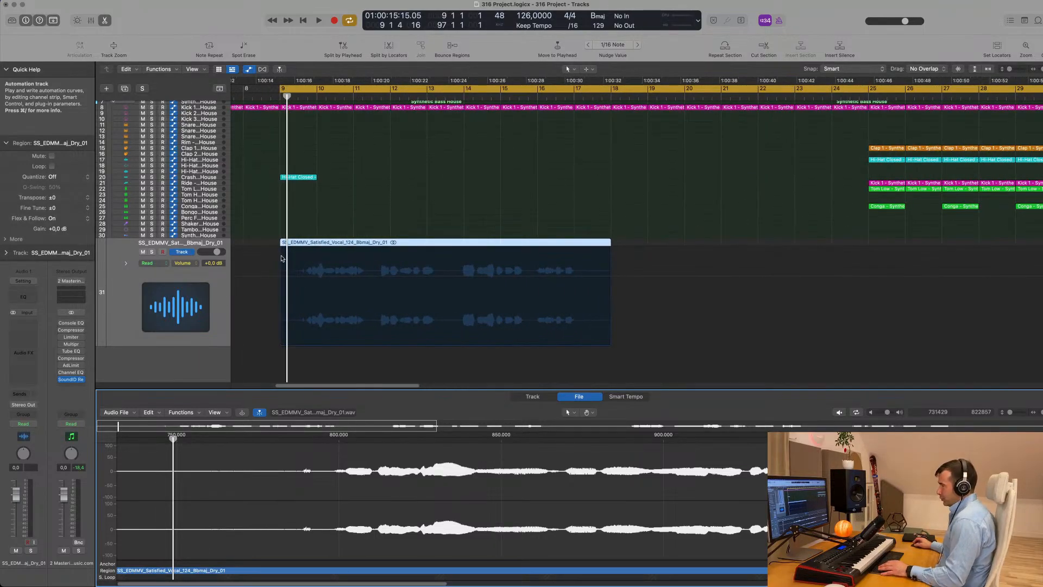
{"action": "left_click", "coordinate": [220, 285]}
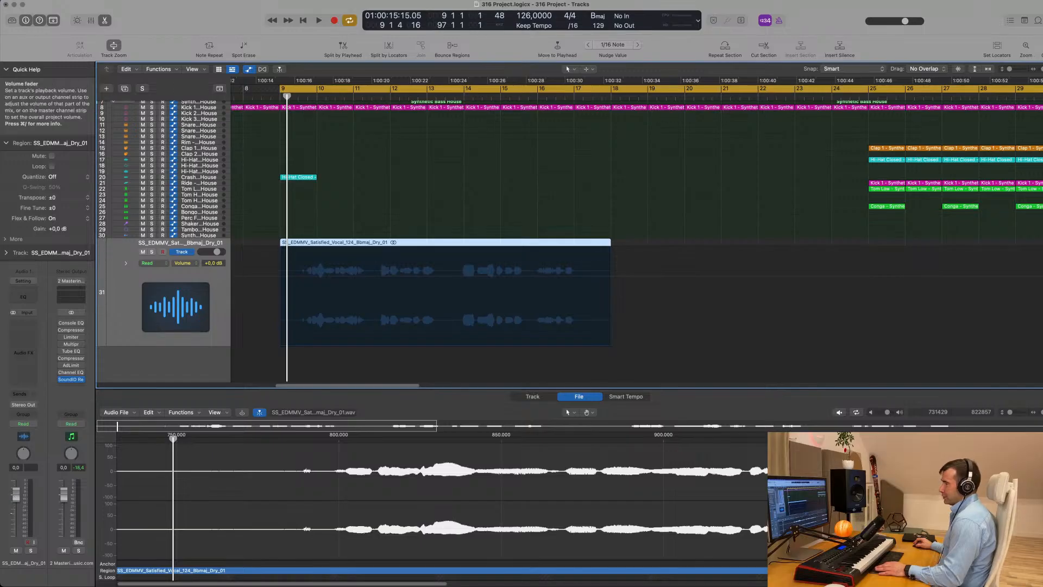
{"action": "key", "text": "space"}
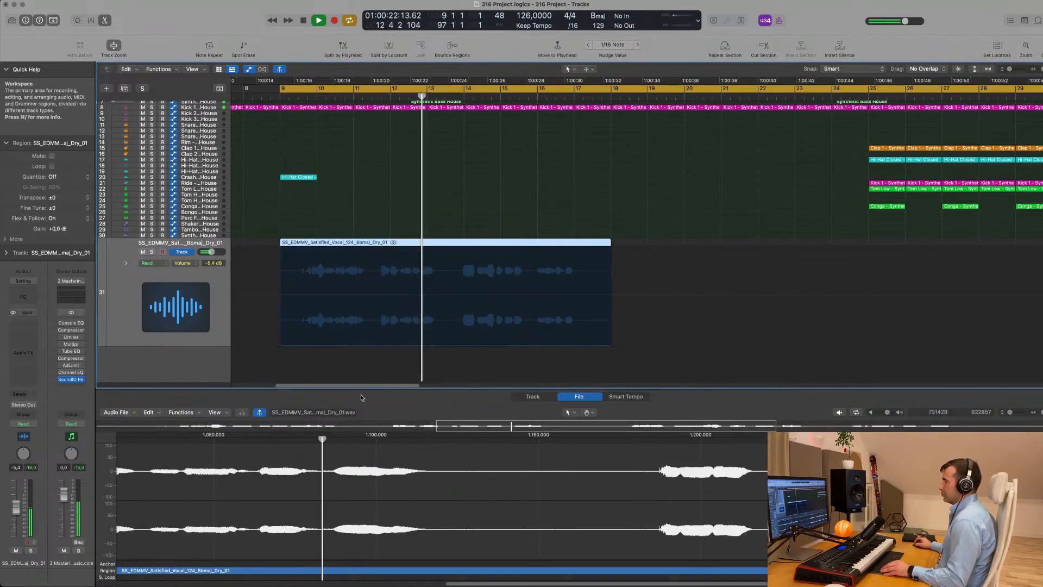
{"action": "key", "text": "space"}
Move the vocal region earlier so it starts at bar 8, playing it from before bar 9 to check the timing.
{"action": "scroll", "coordinate": [407, 261], "scroll_direction": "left", "scroll_amount": 3}
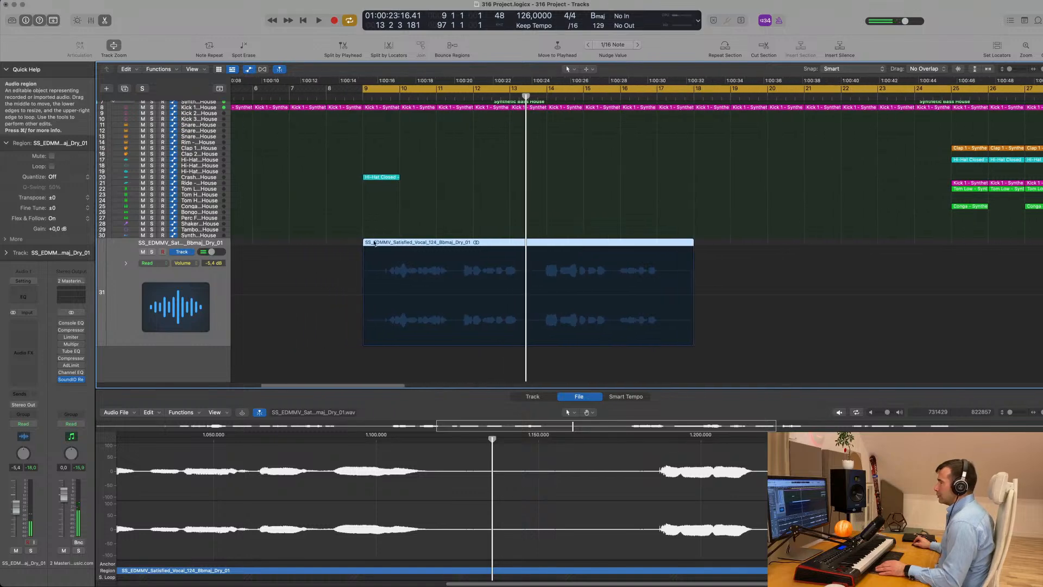
{"action": "left_click_drag", "start_coordinate": [436, 243], "coordinate": [419, 244]}
{"action": "key", "text": "space"}
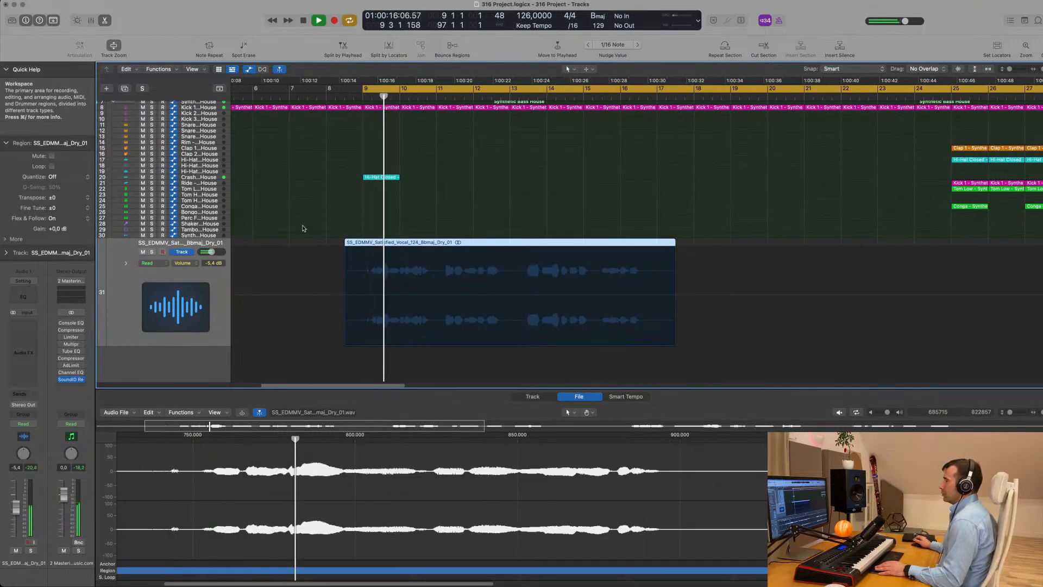
{"action": "key", "text": "super+Right"}
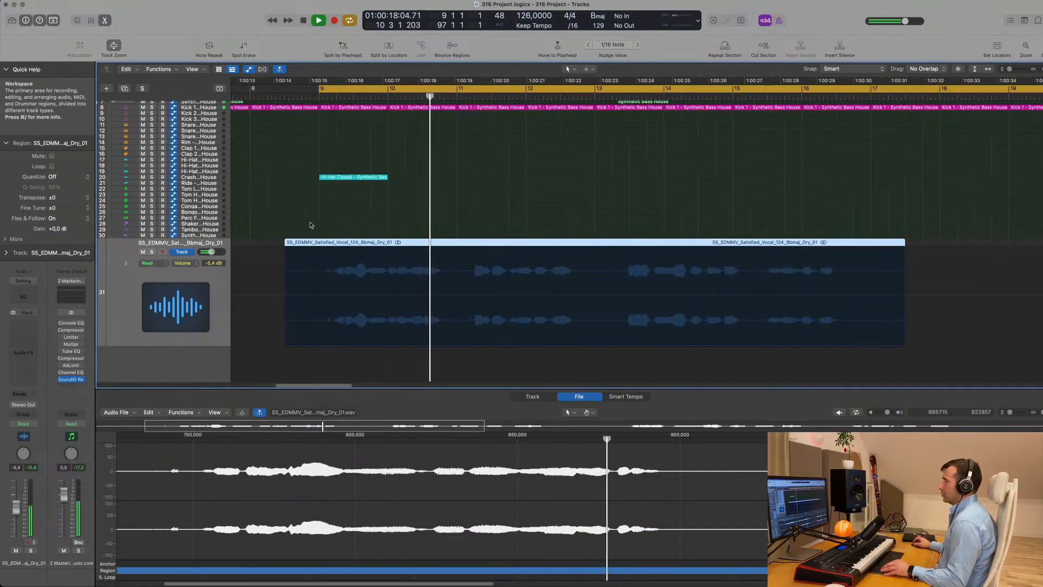
{"action": "key", "text": "space"}
{"action": "left_click_drag", "start_coordinate": [427, 243], "coordinate": [400, 244]}
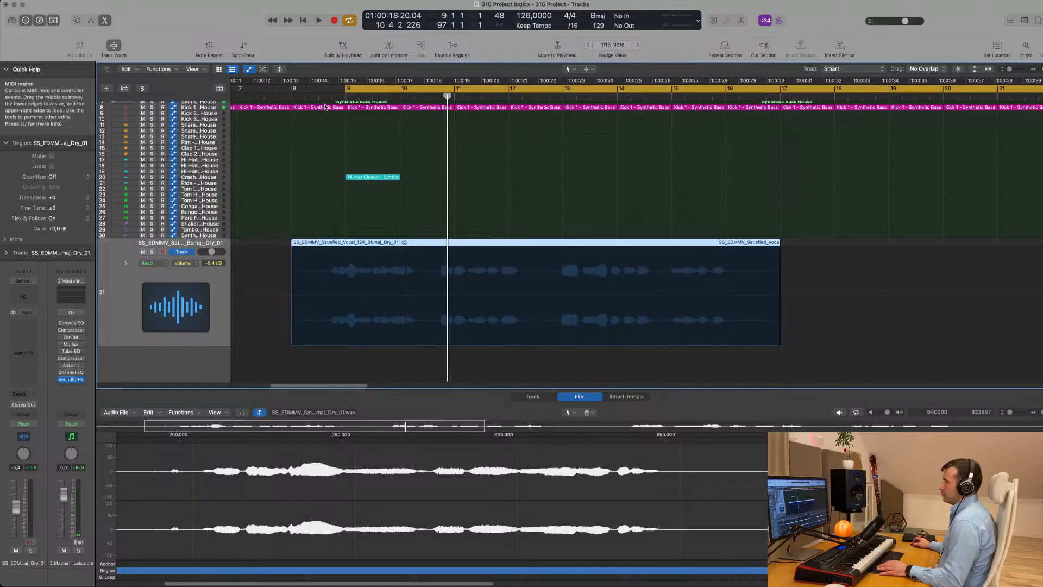
{"action": "key", "text": "space"}
{"action": "left_click", "coordinate": [306, 100]}
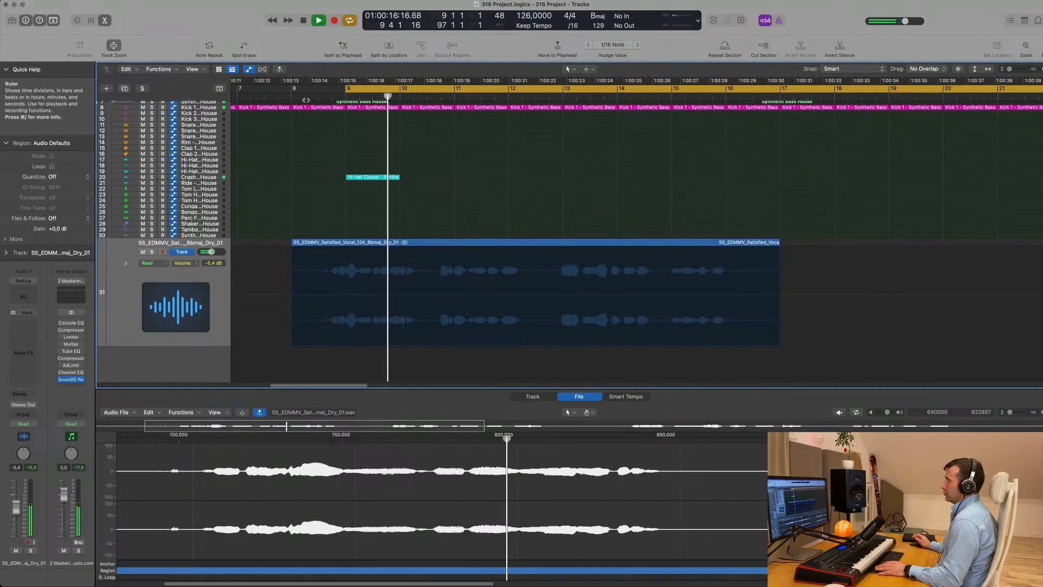
{"action": "left_click", "coordinate": [309, 97]}
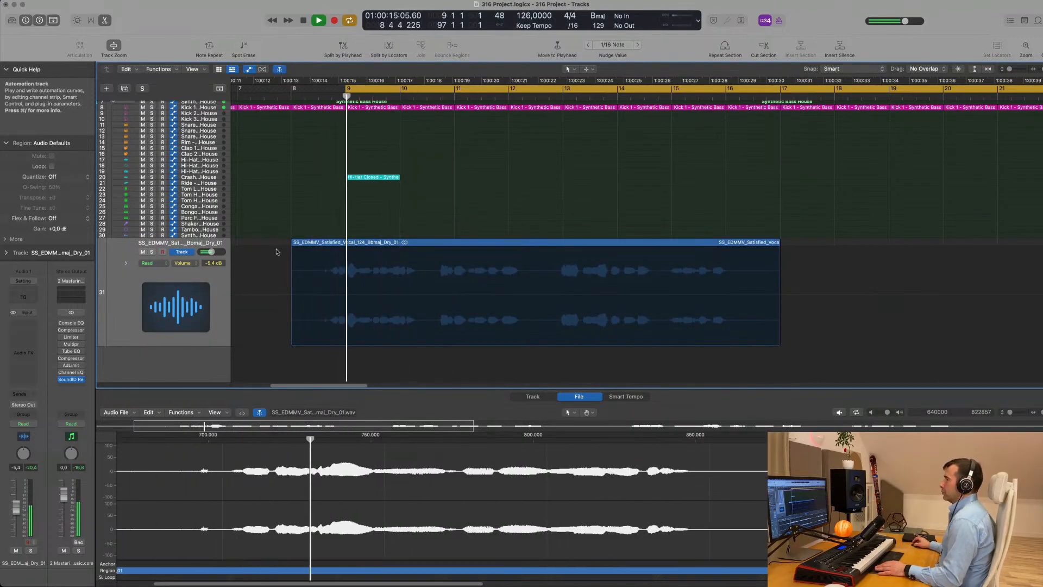
Move the start of the cycle range to bar 8 and play the arrangement from there.
{"action": "scroll", "coordinate": [334, 228], "scroll_direction": "left", "scroll_amount": 2}
{"action": "key", "text": "space"}
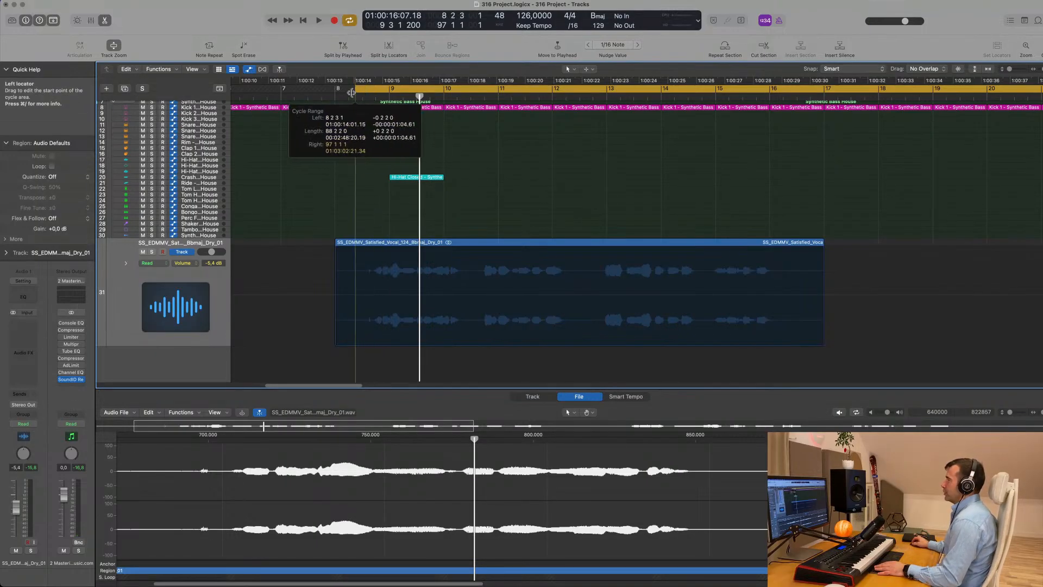
{"action": "key", "text": "space"}
Listen to the vocal region against the kick pattern from bar 8 to bar 16 to check its timing.
{"action": "scroll", "coordinate": [333, 195], "scroll_direction": "down", "scroll_amount": 5}
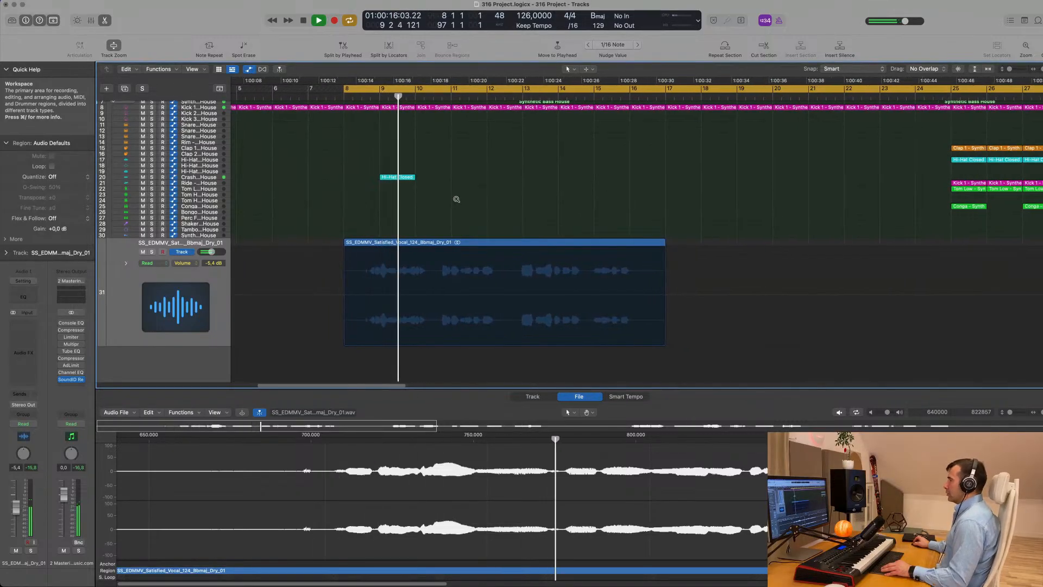
{"action": "scroll", "coordinate": [462, 199], "scroll_direction": "up", "scroll_amount": 4}
{"action": "scroll", "coordinate": [462, 199], "scroll_direction": "down", "scroll_amount": 4}
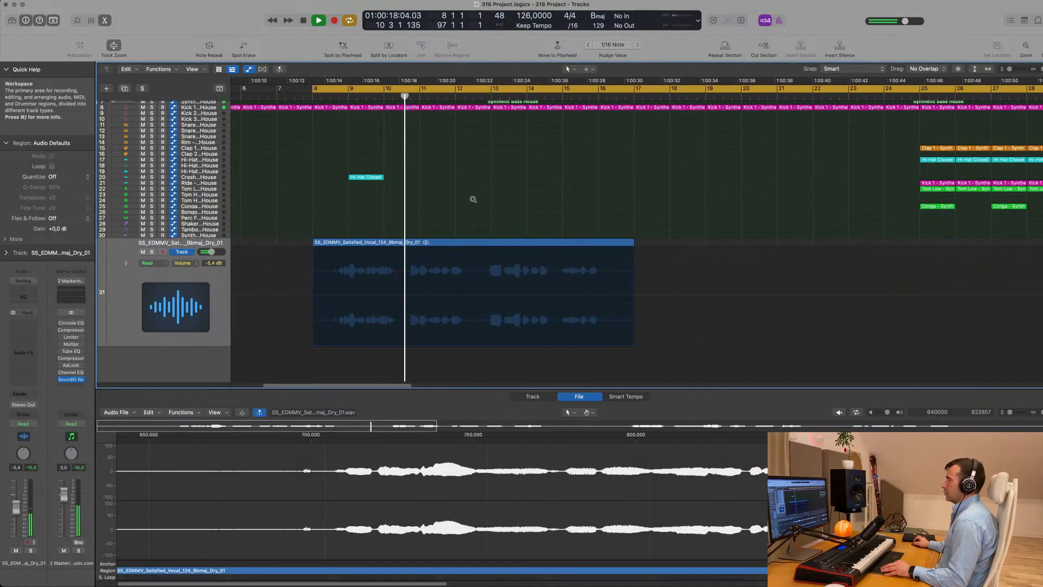
{"action": "scroll", "coordinate": [488, 199], "scroll_direction": "down", "scroll_amount": 4}
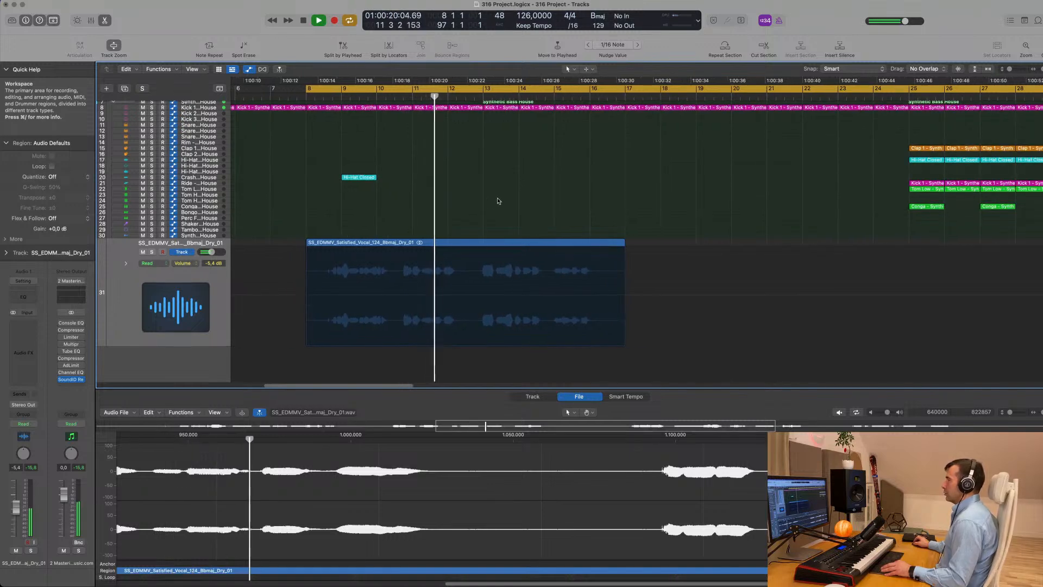
{"action": "scroll", "coordinate": [493, 199], "scroll_direction": "down", "scroll_amount": 3}
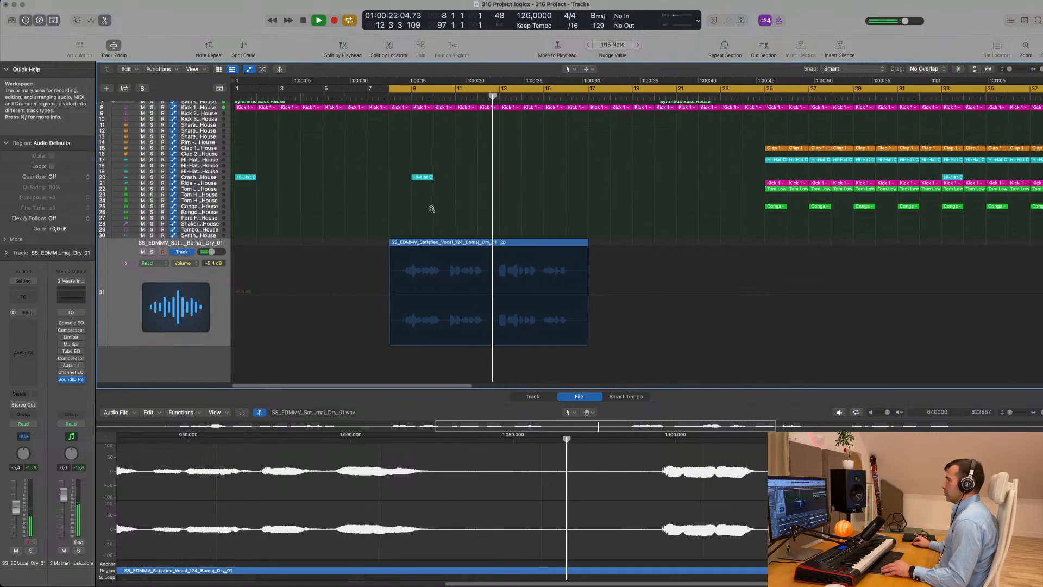
{"action": "scroll", "coordinate": [450, 215], "scroll_direction": "up", "scroll_amount": 3}
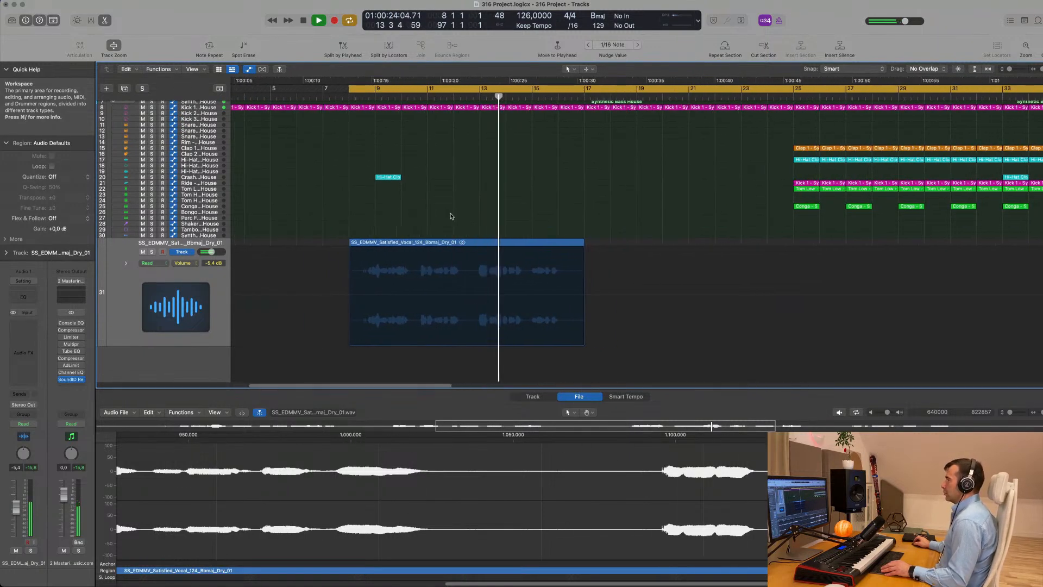
{"action": "scroll", "coordinate": [451, 213], "scroll_direction": "down", "scroll_amount": 2}
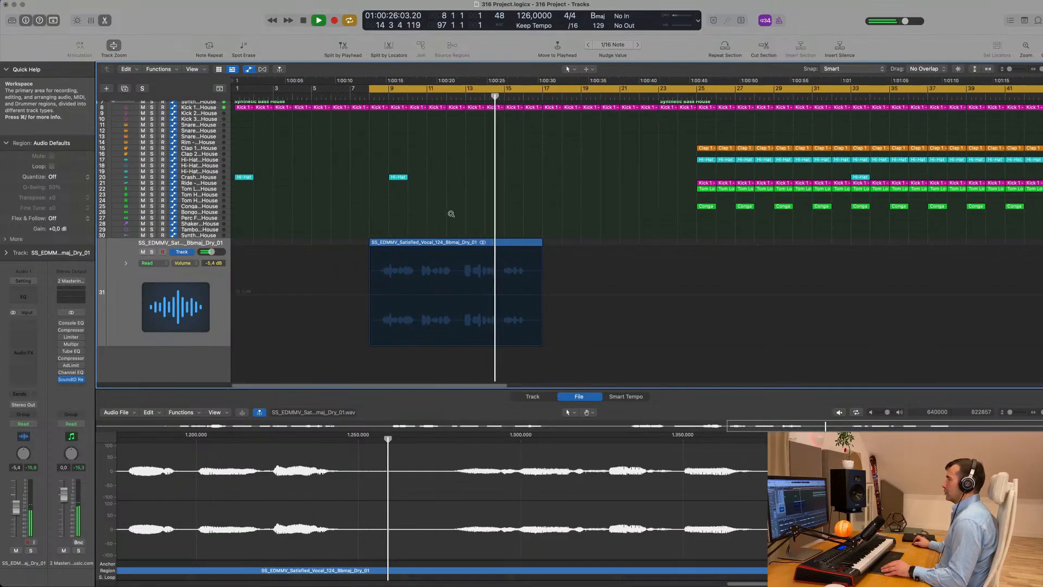
{"action": "scroll", "coordinate": [451, 214], "scroll_direction": "right", "scroll_amount": 2}
{"action": "scroll", "coordinate": [451, 213], "scroll_direction": "up", "scroll_amount": 2}
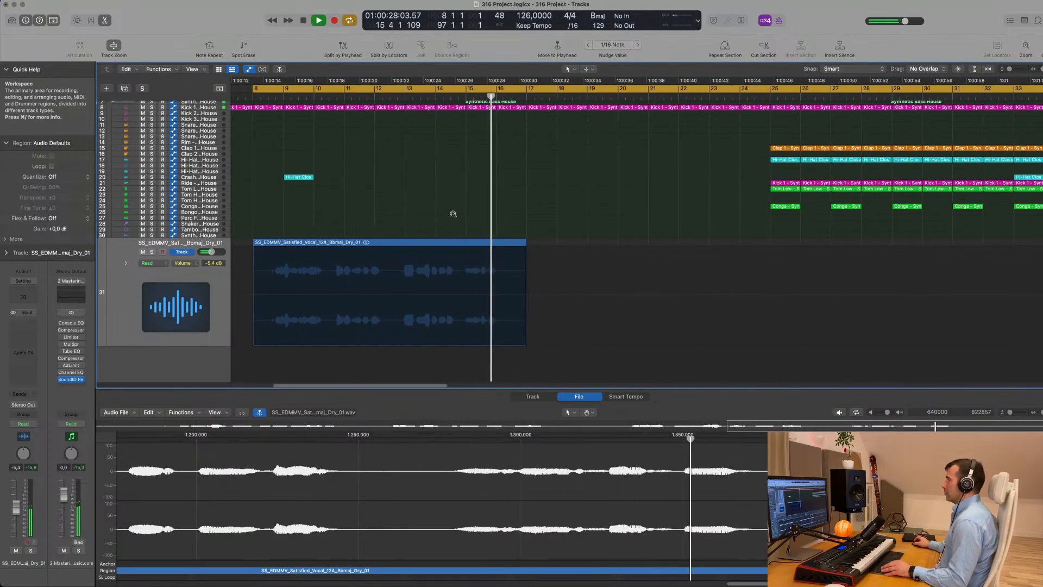
{"action": "scroll", "coordinate": [450, 213], "scroll_direction": "down", "scroll_amount": 2}
{"action": "key", "text": "space"}
Select the vocal track and replay the vocal with the arrangement from the start of the cycle range.
{"action": "scroll", "coordinate": [449, 215], "scroll_direction": "left", "scroll_amount": 3}
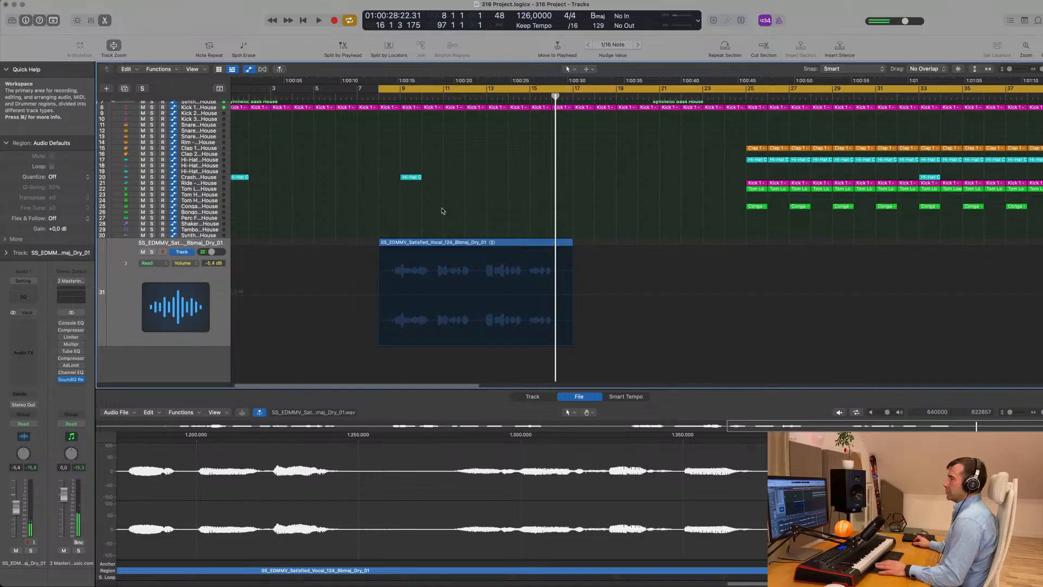
{"action": "key", "text": "space"}
{"action": "scroll", "coordinate": [304, 233], "scroll_direction": "up", "scroll_amount": 3}
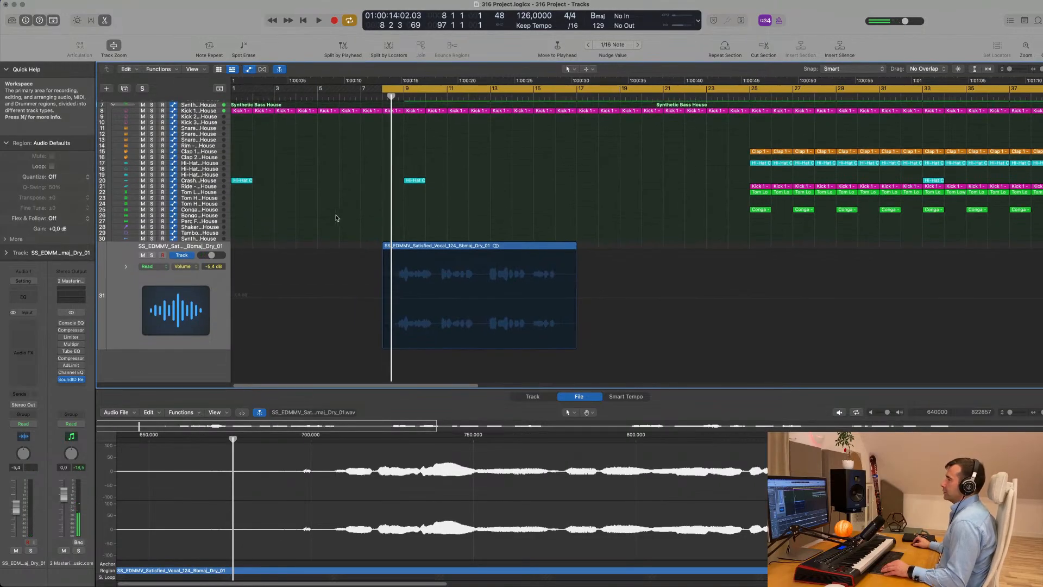
{"action": "left_click", "coordinate": [124, 300]}
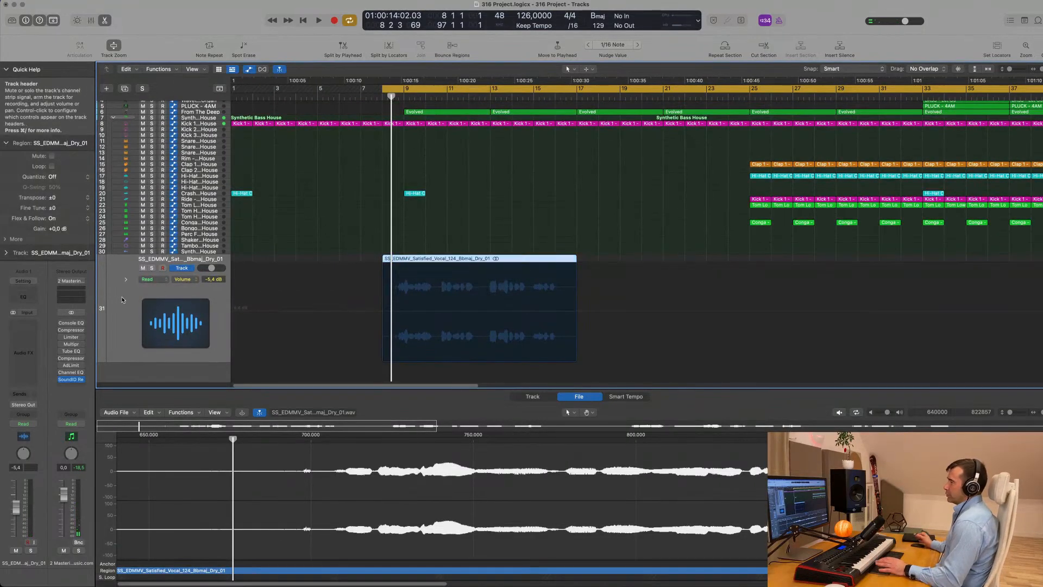
{"action": "key", "text": "space"}
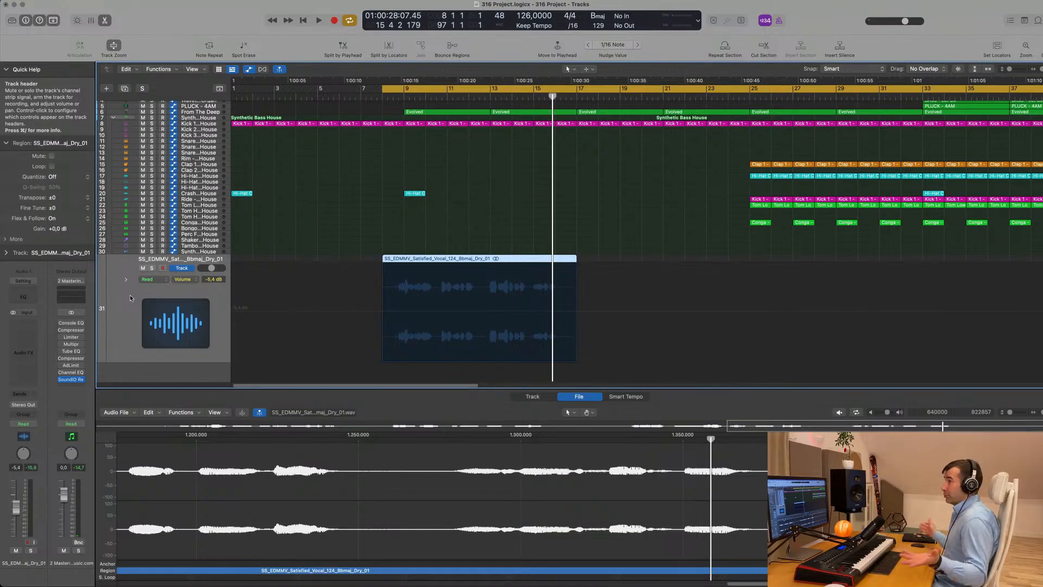
Add a Channel EQ to the vocal track and cut its lows below about 162 Hz at 12 dB/Oct during playback.
{"action": "left_click", "coordinate": [16, 296]}
{"action": "left_click_drag", "start_coordinate": [590, 108], "coordinate": [578, 128]}
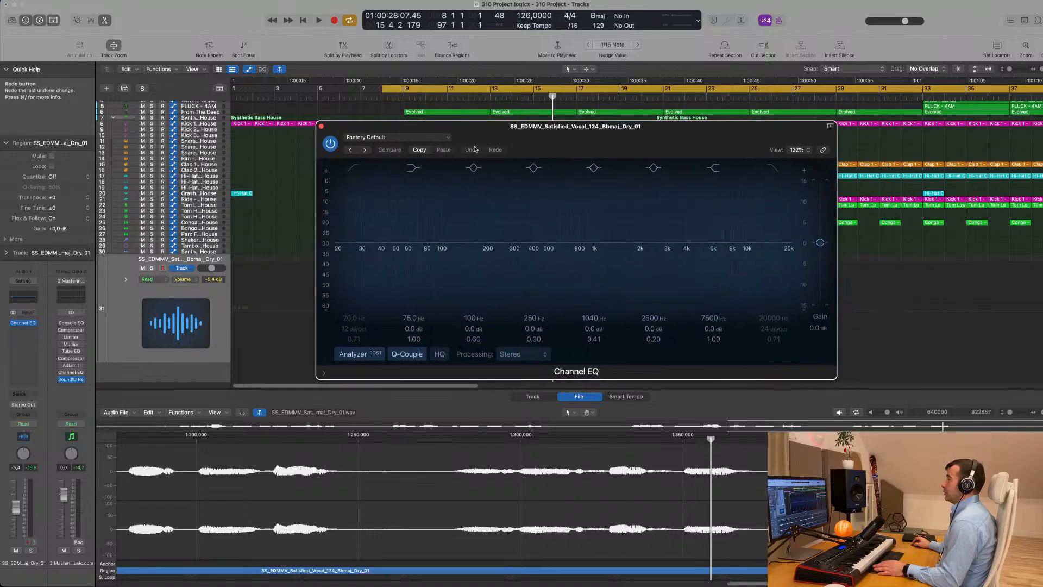
{"action": "key", "text": "space"}
{"action": "left_click_drag", "start_coordinate": [363, 228], "coordinate": [485, 244]}
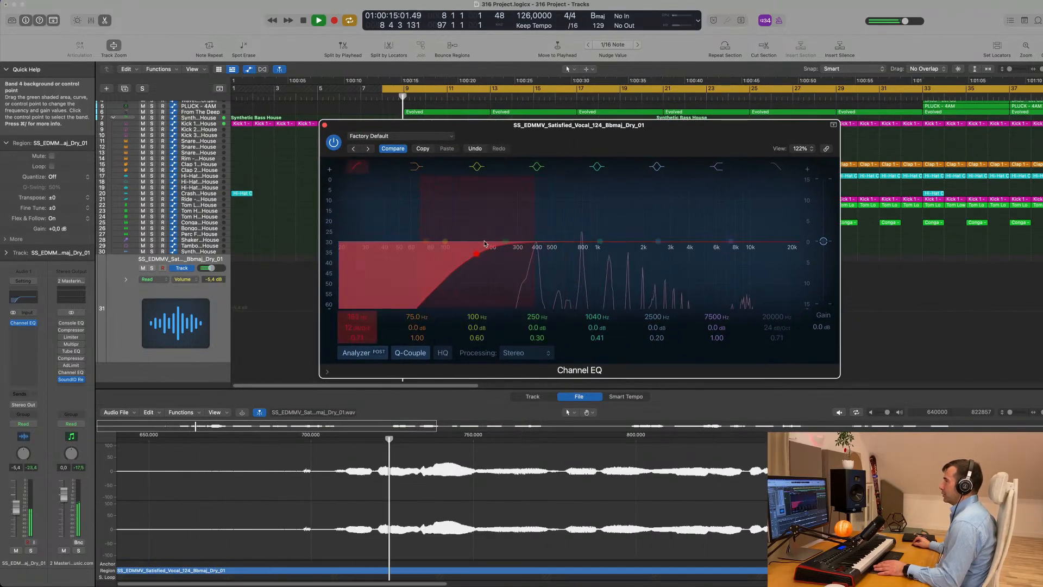
Boost the vocal's highs with a +6.2 dB high shelf at 7300 Hz and replay the vocal with the arrangement.
{"action": "left_click_drag", "start_coordinate": [731, 242], "coordinate": [729, 218]}
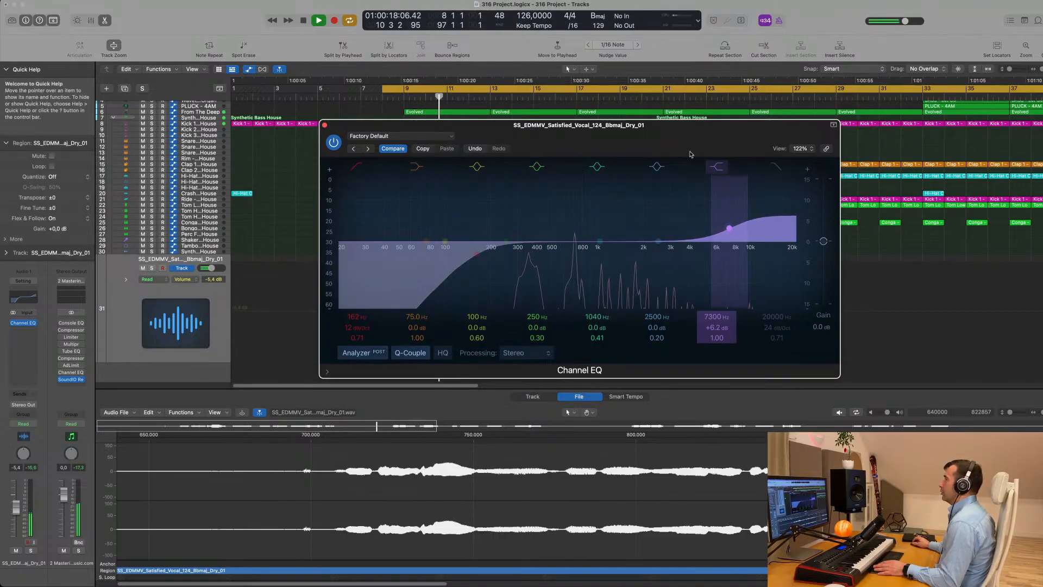
{"action": "left_click_drag", "start_coordinate": [636, 147], "coordinate": [927, 129]}
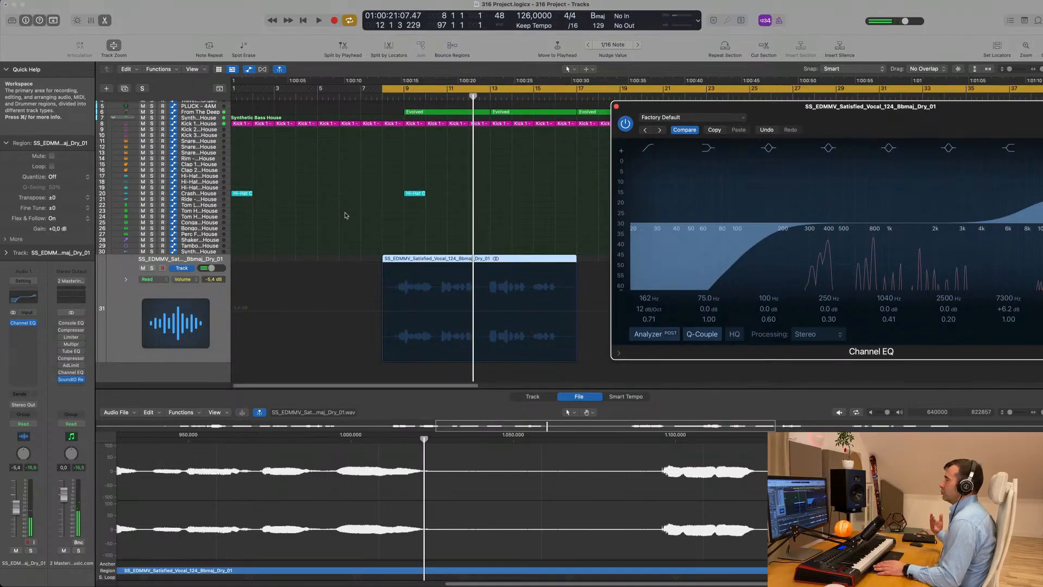
{"action": "key", "text": "space"}
{"action": "left_click", "coordinate": [122, 302]}
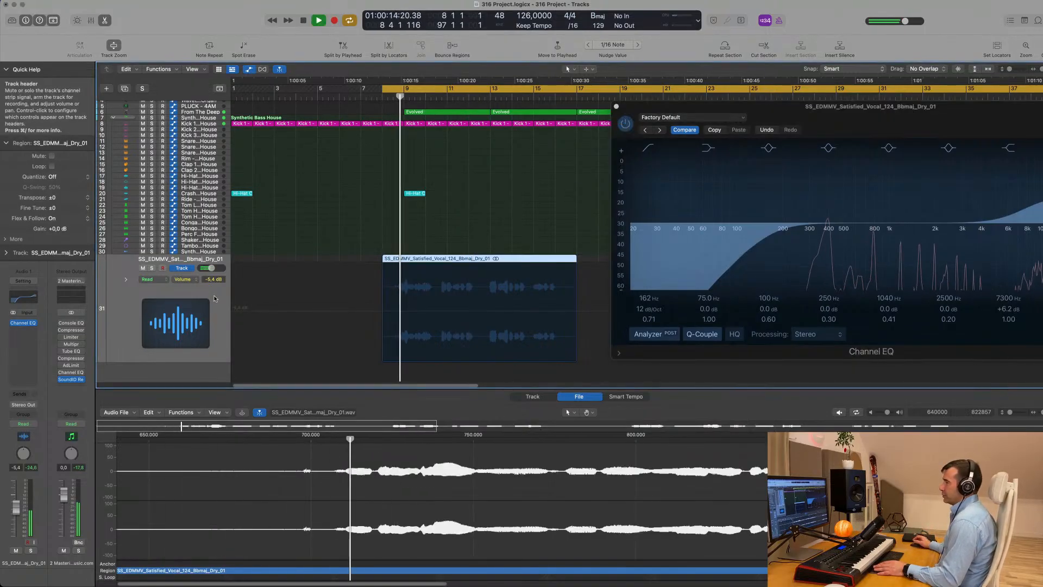
Insert a stereo Compressor after the Channel EQ on the vocal track and play the vocal through it.
{"action": "left_click", "coordinate": [22, 330]}
{"action": "mouse_move", "coordinate": [36, 371]}
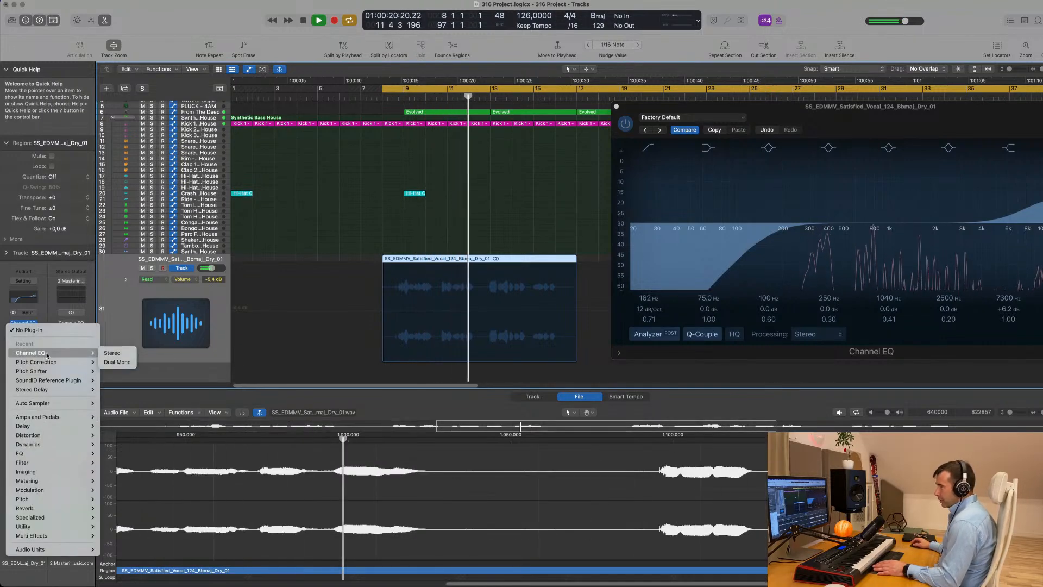
{"action": "mouse_move", "coordinate": [51, 491]}
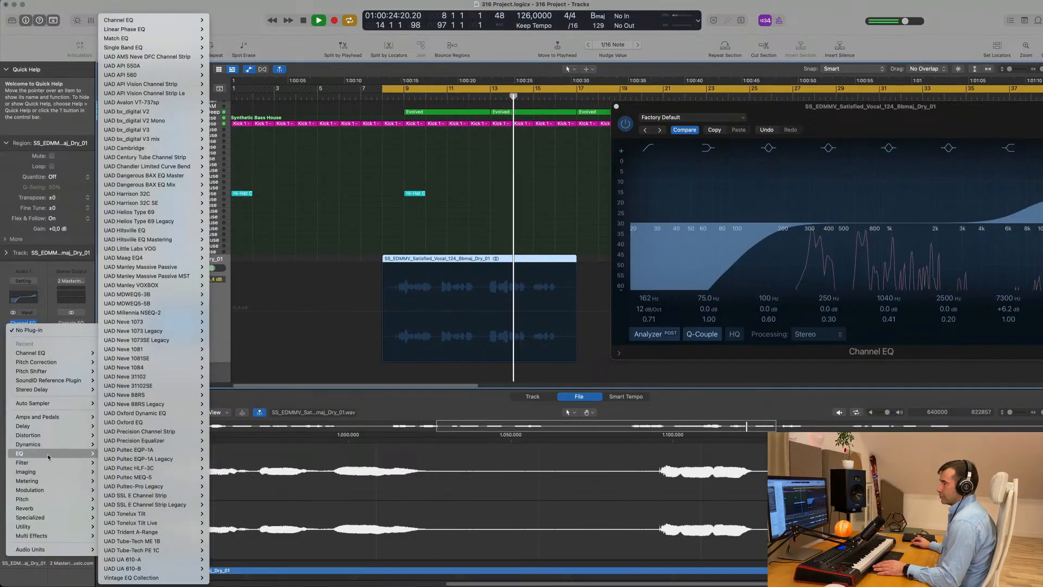
{"action": "mouse_move", "coordinate": [60, 444]}
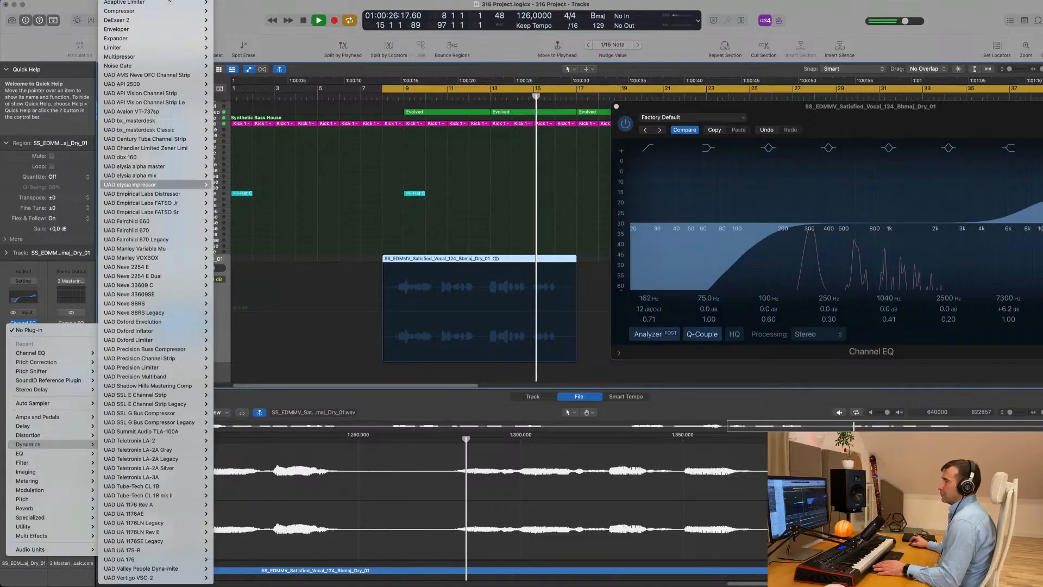
{"action": "mouse_move", "coordinate": [166, 13]}
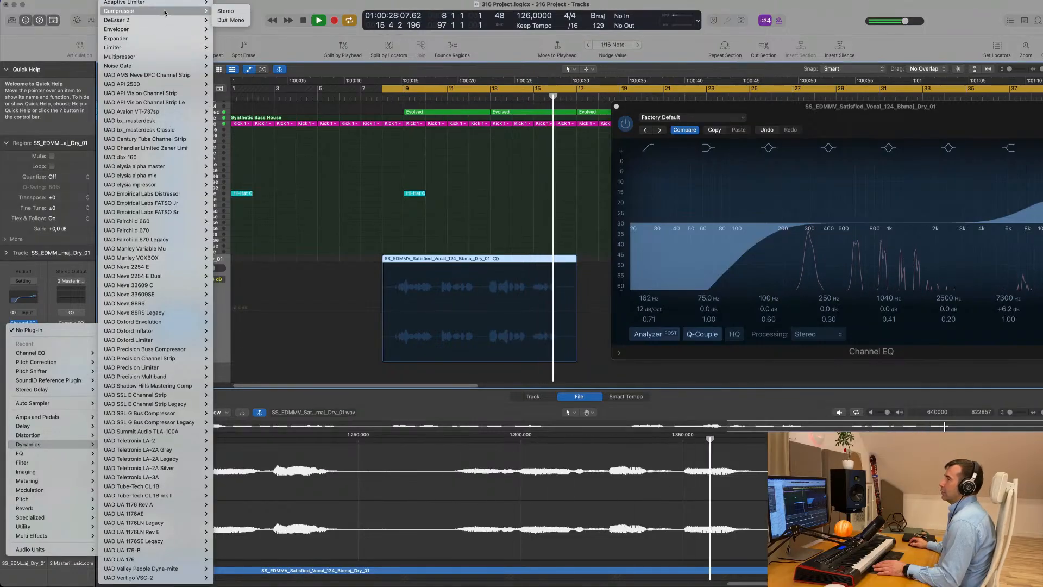
{"action": "left_click", "coordinate": [227, 10]}
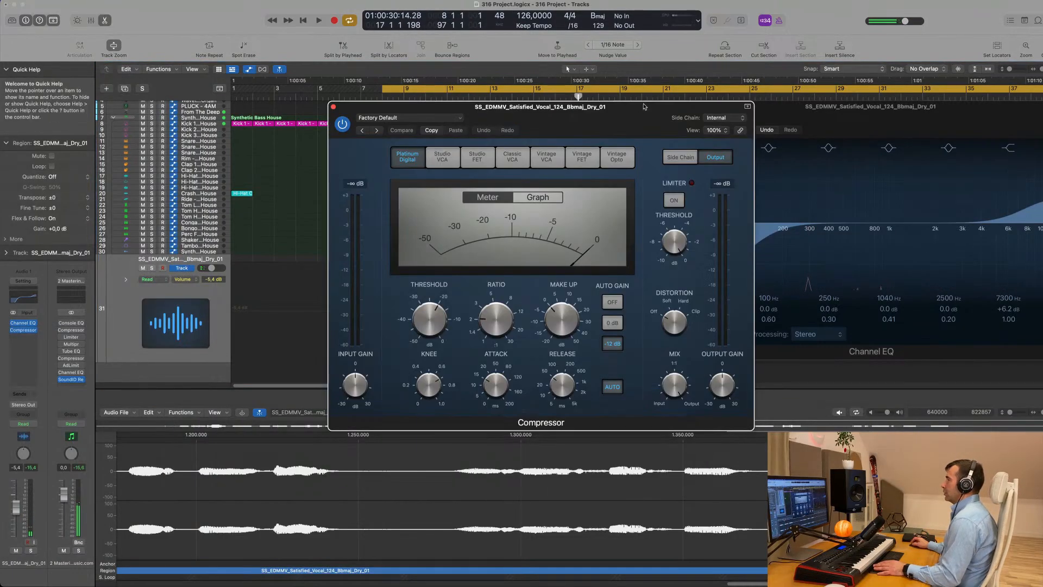
{"action": "key", "text": "space"}
{"action": "left_click_drag", "start_coordinate": [644, 106], "coordinate": [787, 104]}
{"action": "key", "text": "space"}
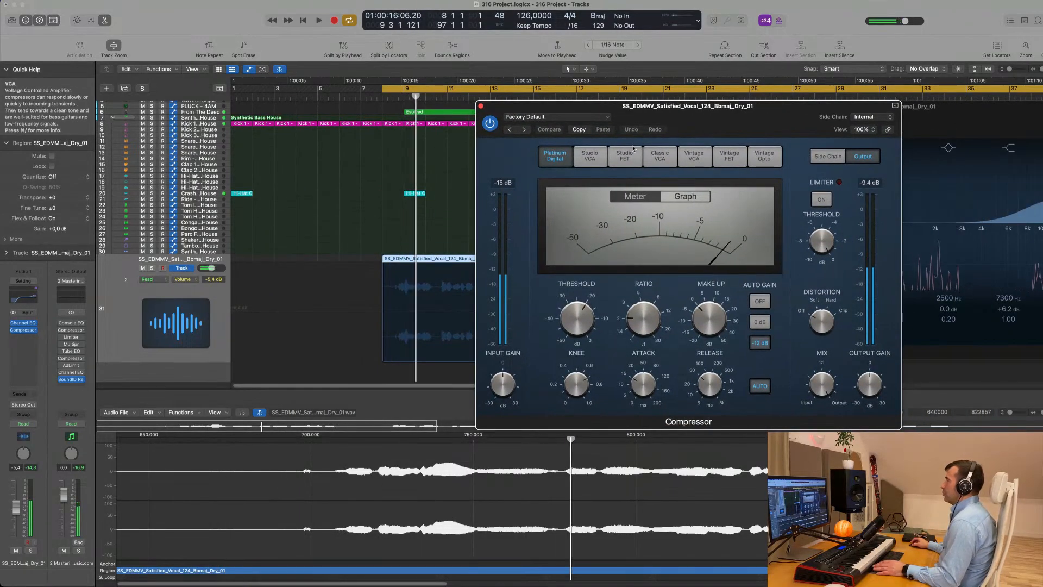
Load the Light Vocal voice preset in the Compressor and play the vocal.
{"action": "left_click", "coordinate": [572, 117]}
{"action": "mouse_move", "coordinate": [594, 330]}
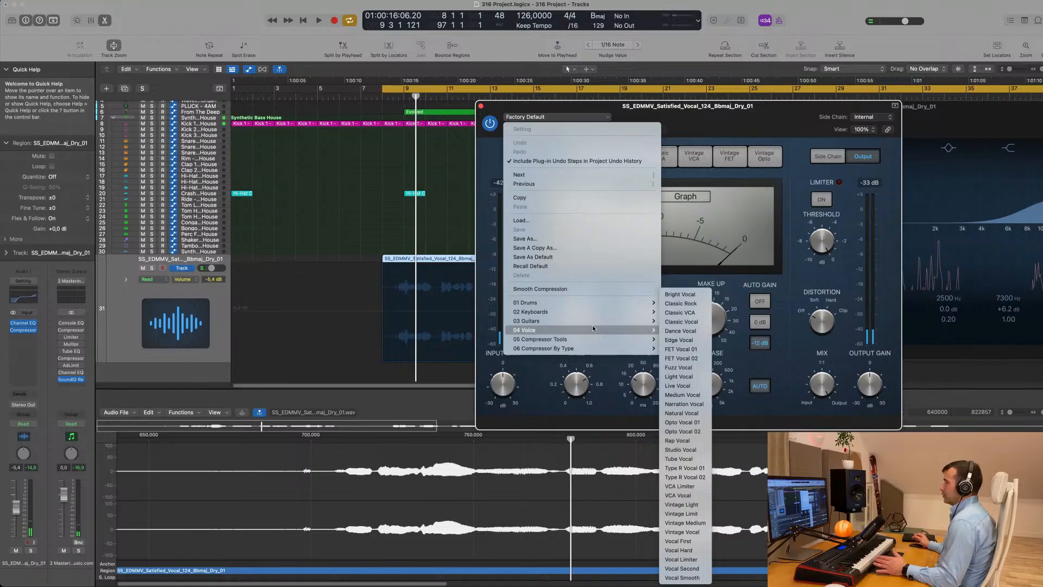
{"action": "left_click", "coordinate": [694, 380]}
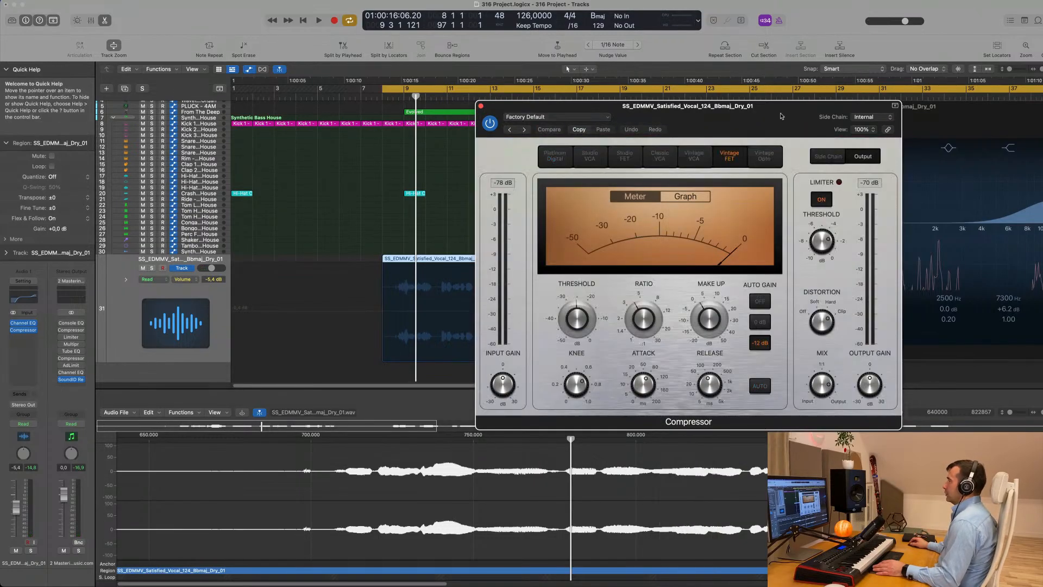
{"action": "left_click_drag", "start_coordinate": [781, 107], "coordinate": [717, 113]}
{"action": "key", "text": "space"}
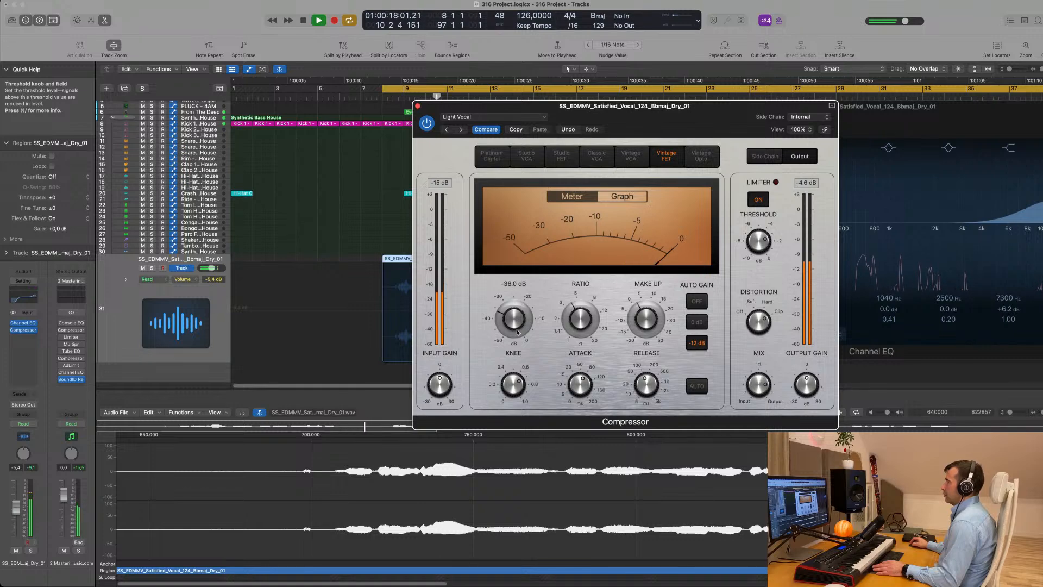
Set the Compressor's threshold to -33 dB and replay the vocal from the start of the cycle range.
{"action": "left_click_drag", "start_coordinate": [524, 329], "coordinate": [525, 324]}
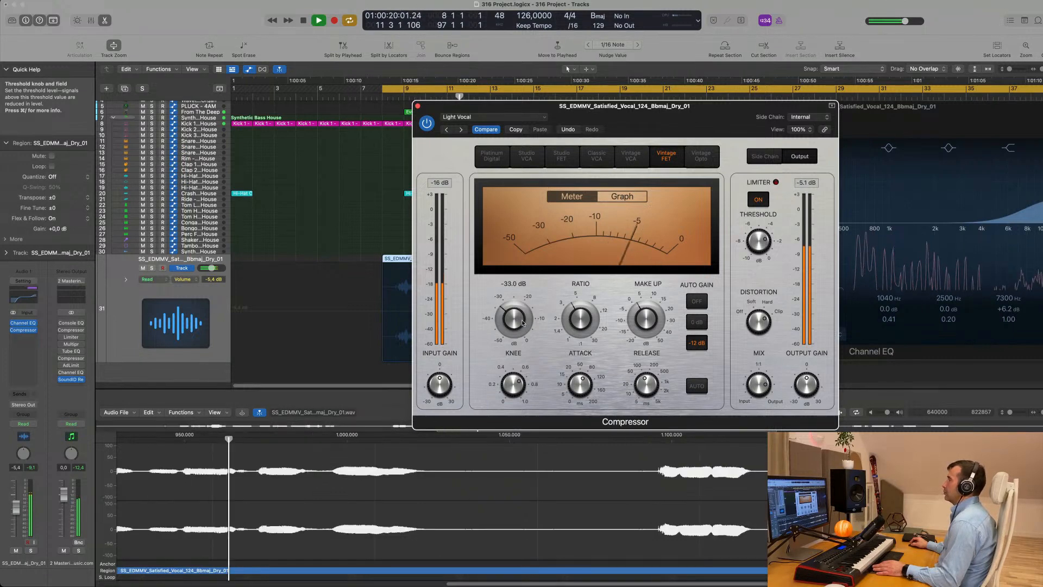
{"action": "key", "text": "space"}
{"action": "key", "text": "space"}
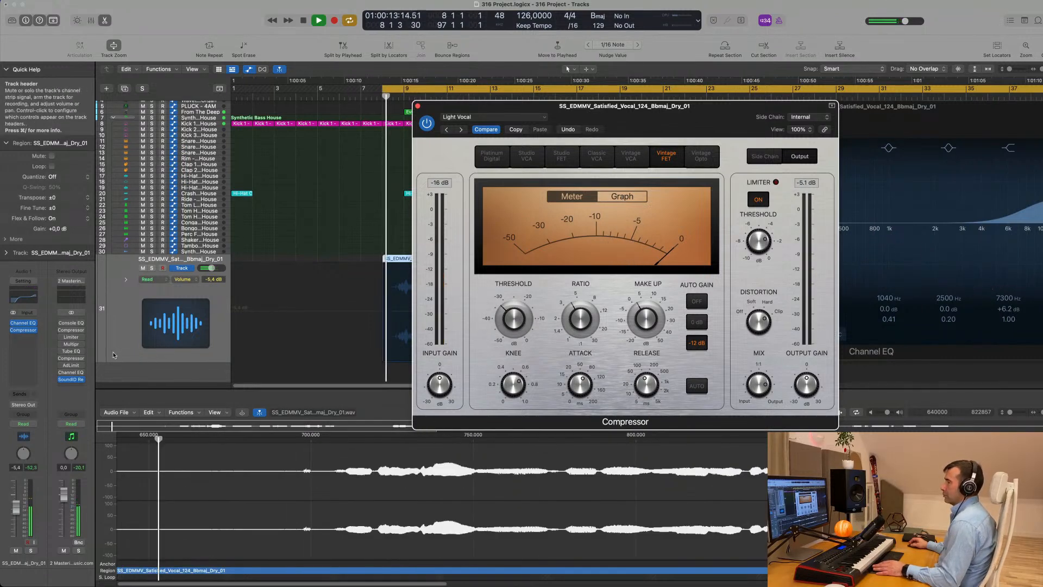
Lower the vocal track's volume to -14.4 dB and listen to its balance with the arrangement.
{"action": "left_click_drag", "start_coordinate": [15, 507], "coordinate": [16, 524]}
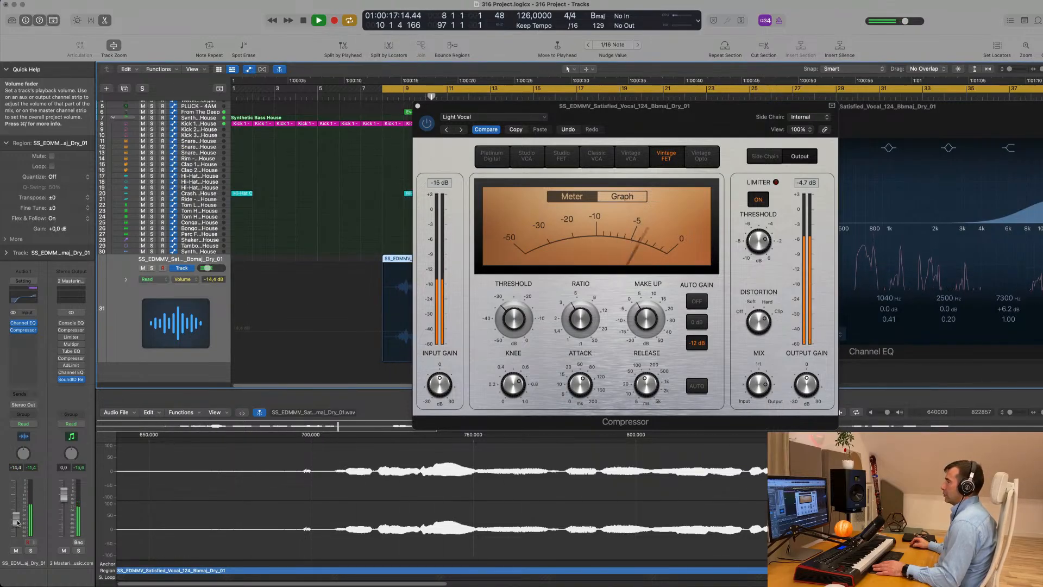
{"action": "key", "text": "space"}
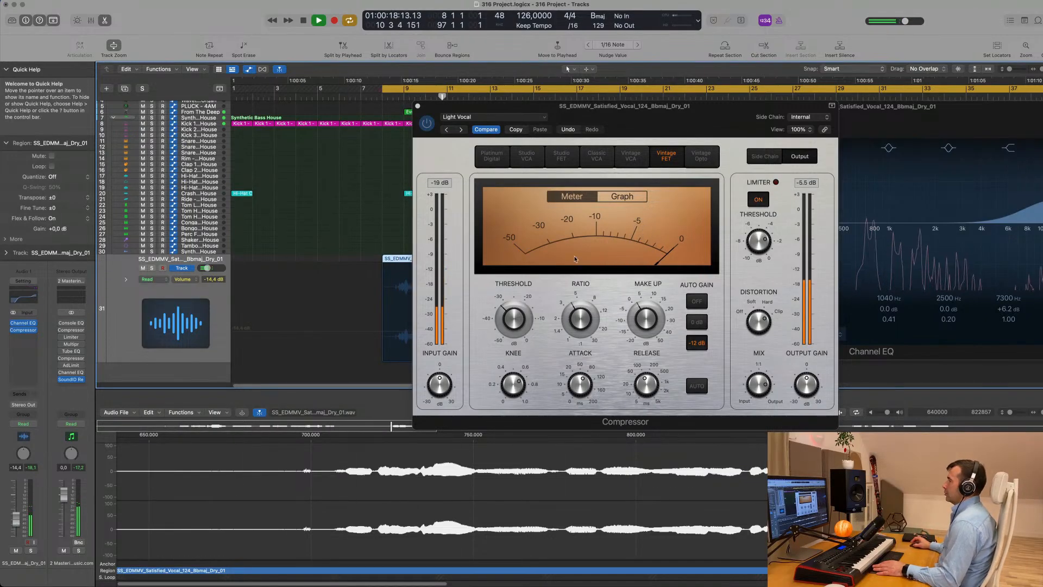
{"action": "left_click_drag", "start_coordinate": [703, 116], "coordinate": [689, 105]}
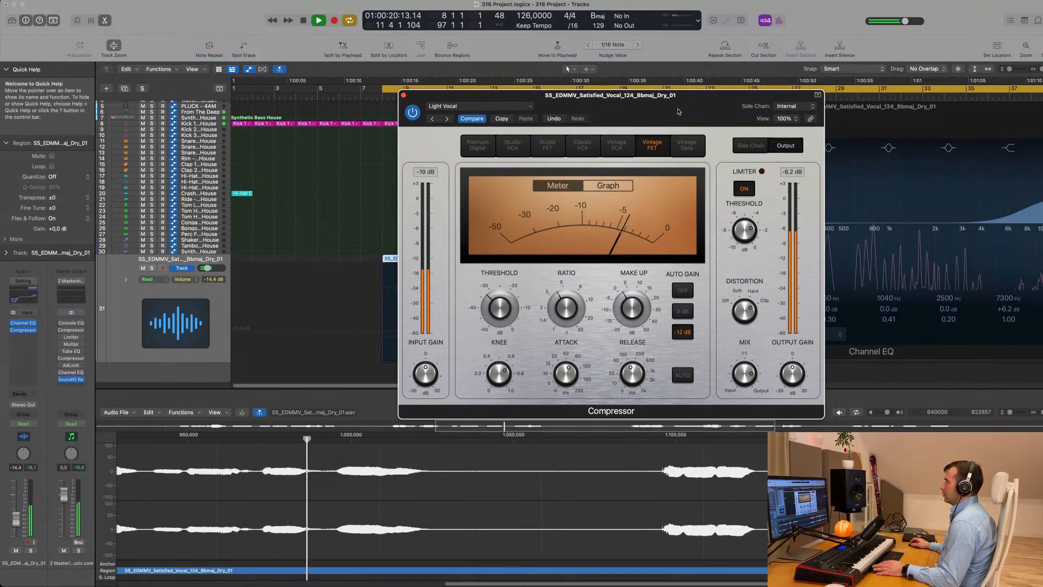
Adjust the Compressor's distortion and set its mix to 53% while playing the vocal from the start of the cycle range.
{"action": "key", "text": "space"}
{"action": "key", "text": "space"}
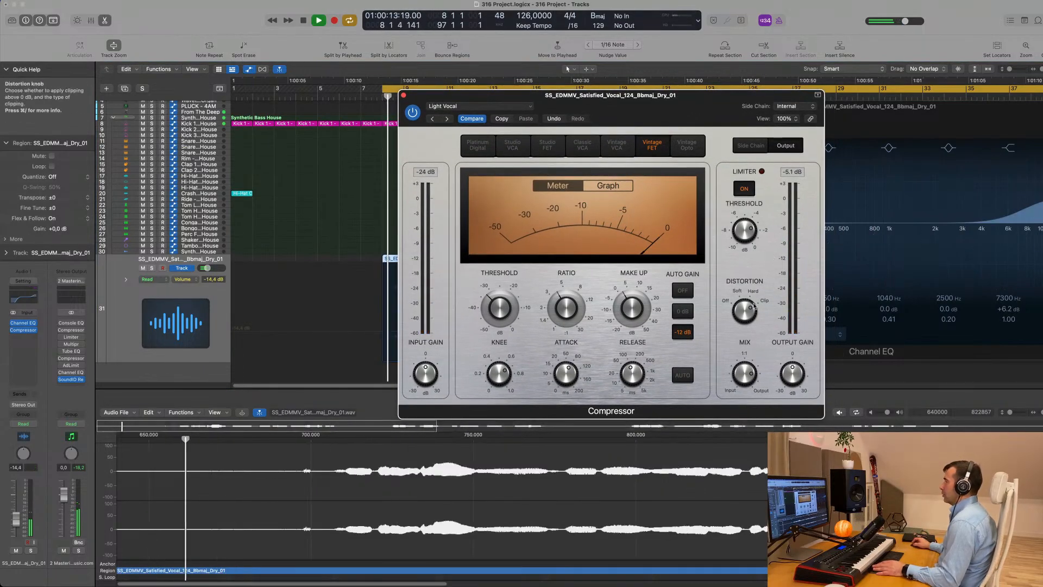
{"action": "left_click_drag", "start_coordinate": [746, 314], "coordinate": [747, 321]}
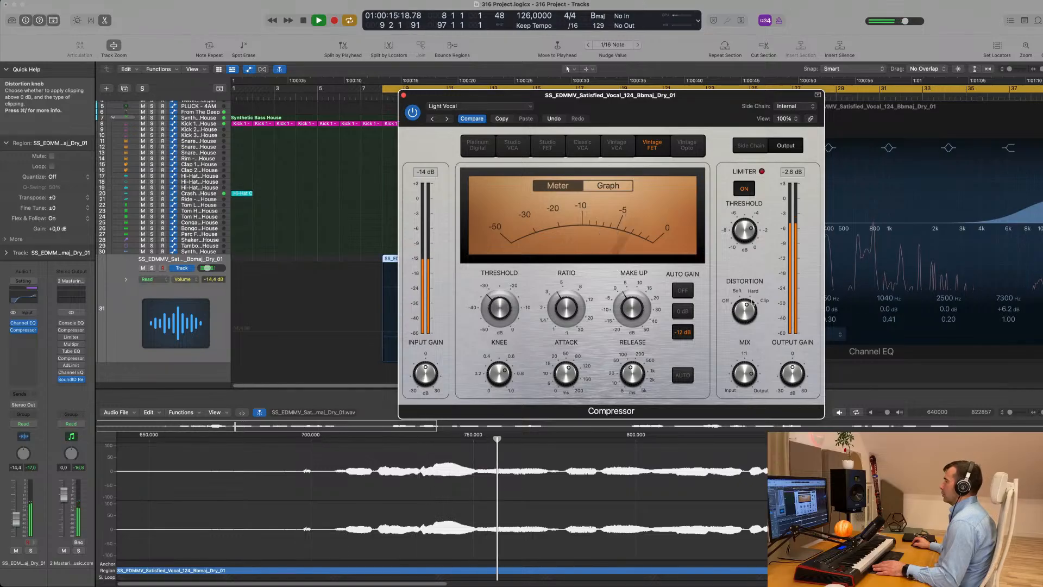
{"action": "mouse_move", "coordinate": [751, 366]}
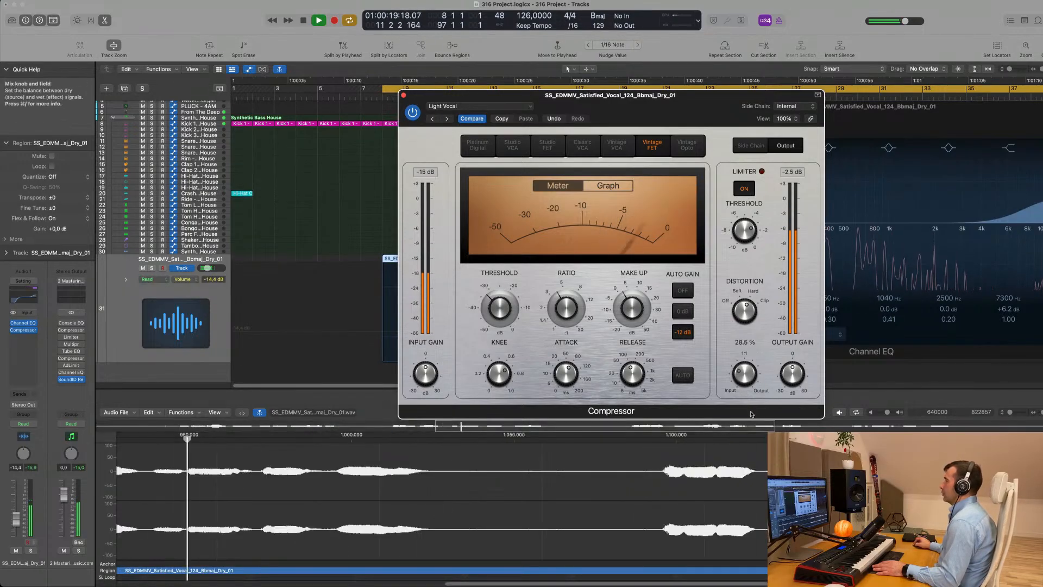
{"action": "left_click_drag", "start_coordinate": [752, 363], "coordinate": [756, 395]}
{"action": "key", "text": "space"}
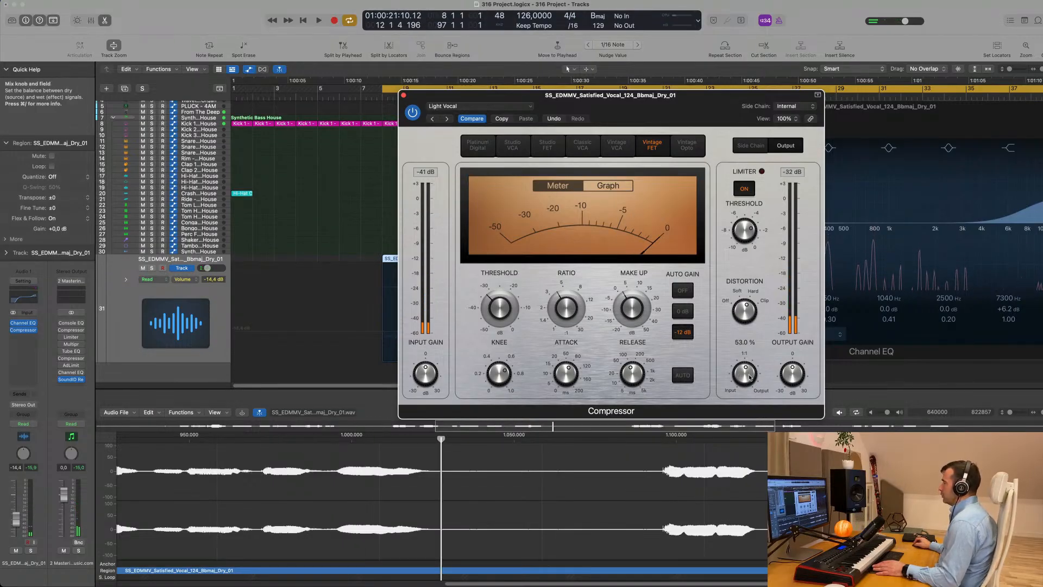
Set the Compressor's mix to about 51% while playing the vocal from the start of the cycle range.
{"action": "key", "text": "space"}
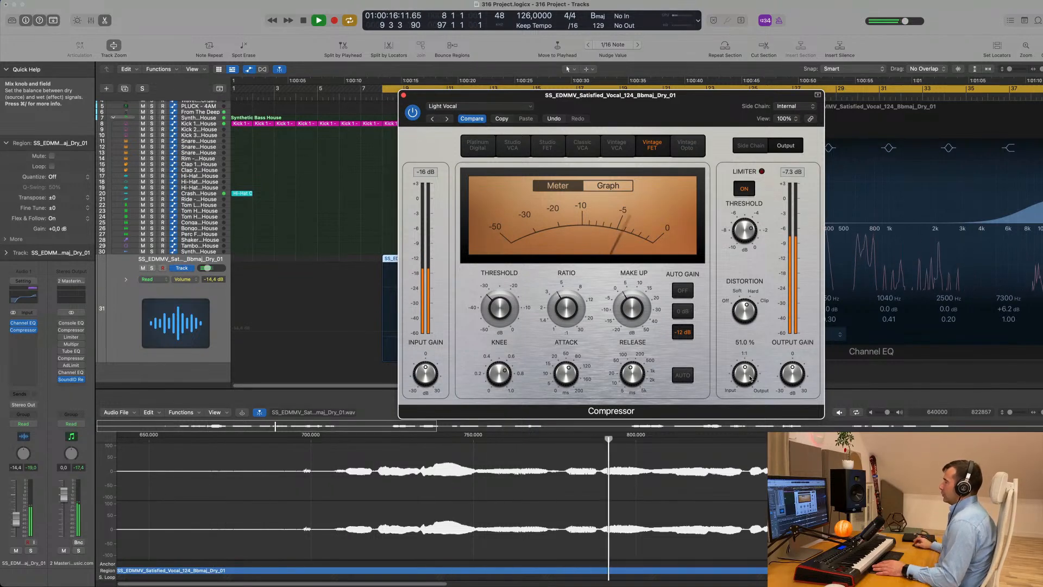
{"action": "left_click_drag", "start_coordinate": [750, 379], "coordinate": [676, 139]}
{"action": "key", "text": "space"}
{"action": "key", "text": "space"}
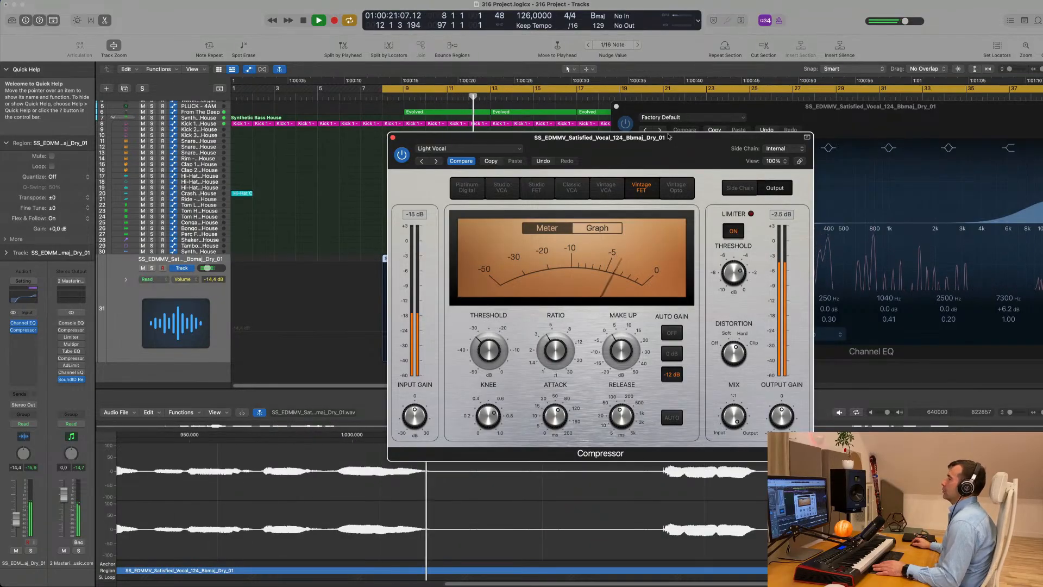
Turn on the Compressor's automatic release while the vocal plays, and close the plug-in window.
{"action": "left_click", "coordinate": [674, 419]}
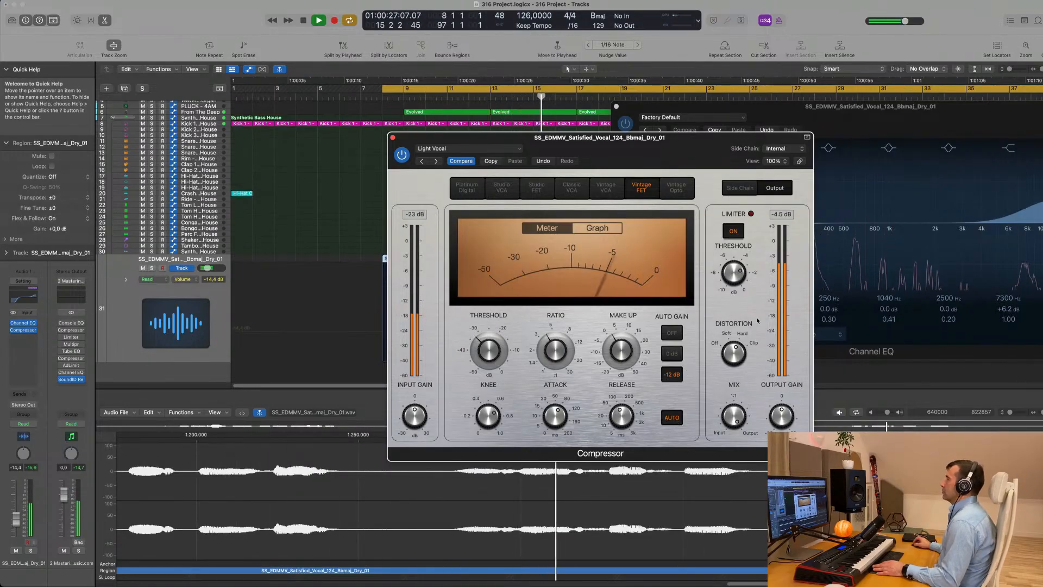
{"action": "left_click_drag", "start_coordinate": [656, 149], "coordinate": [805, 157]}
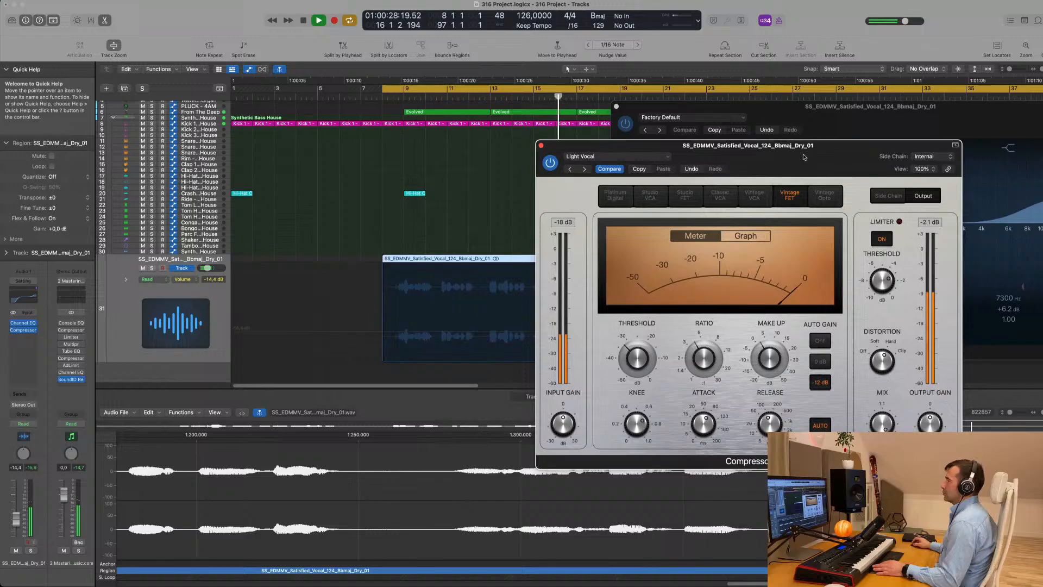
{"action": "left_click", "coordinate": [541, 146]}
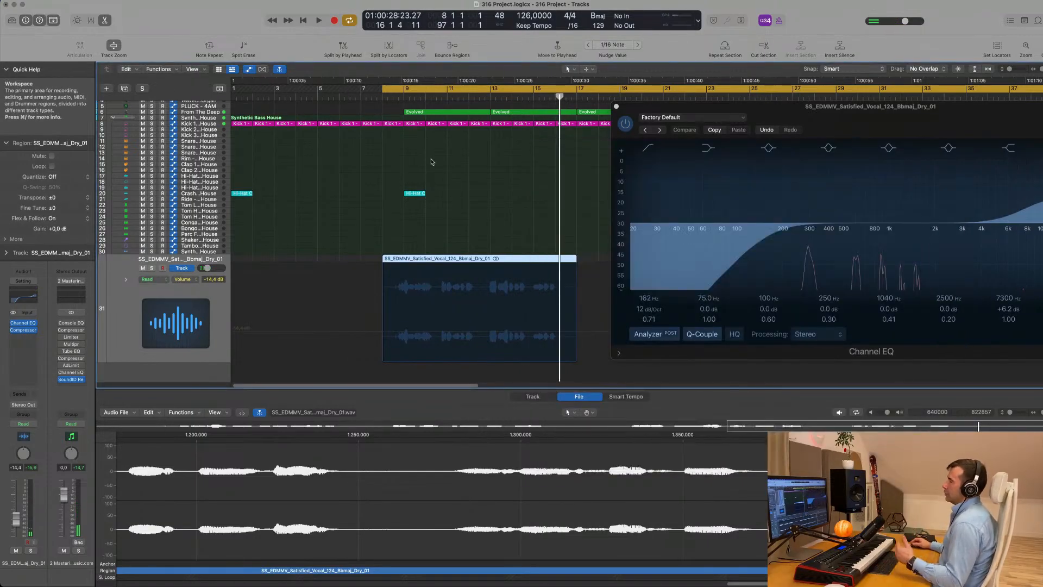
Play the arrangement from the cycle start and add a send to Bus 6 on the vocal track.
{"action": "left_click", "coordinate": [487, 162]}
{"action": "key", "text": "space"}
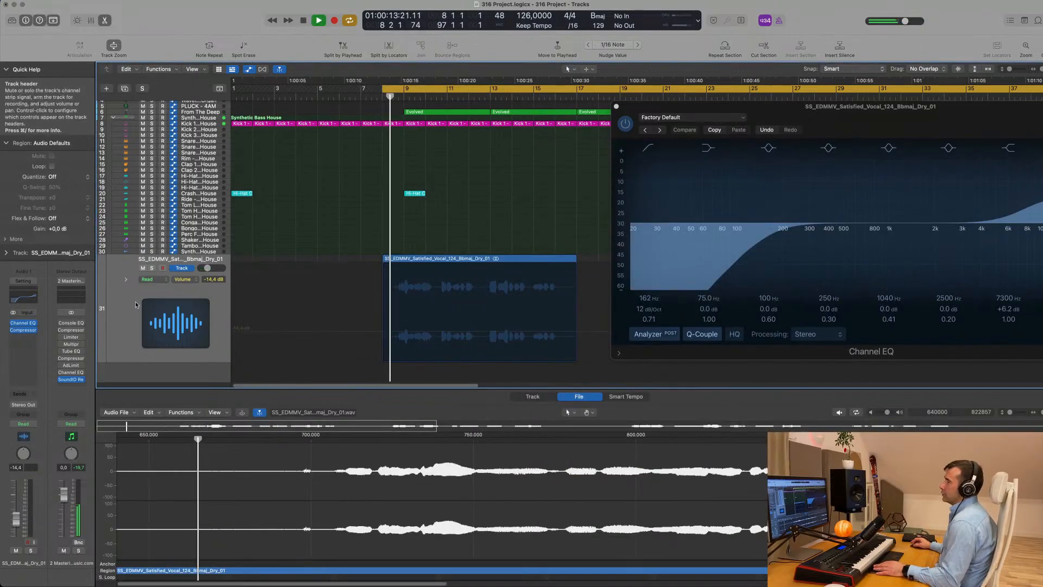
{"action": "left_click", "coordinate": [133, 303]}
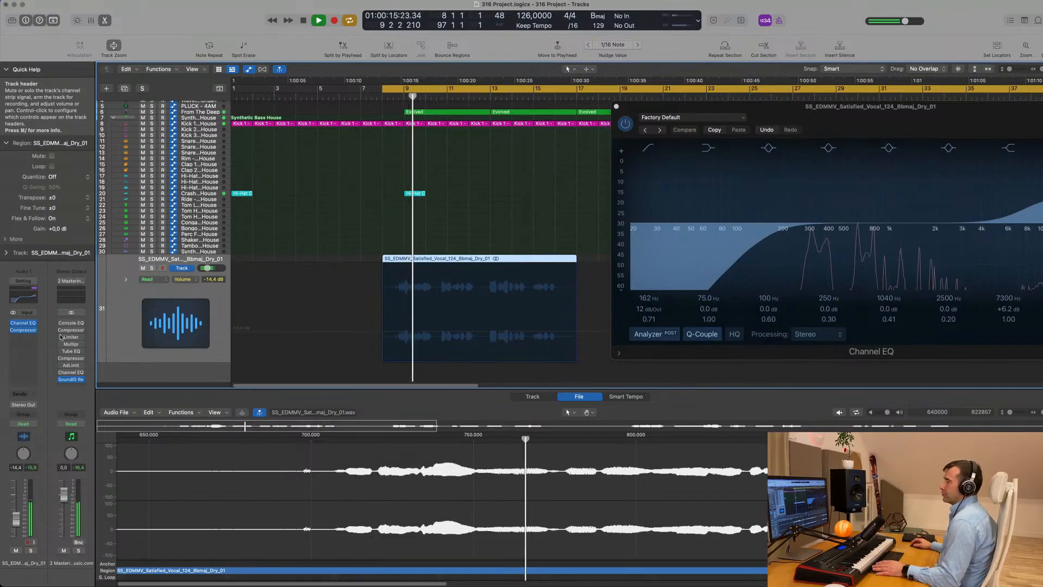
{"action": "left_click", "coordinate": [22, 395]}
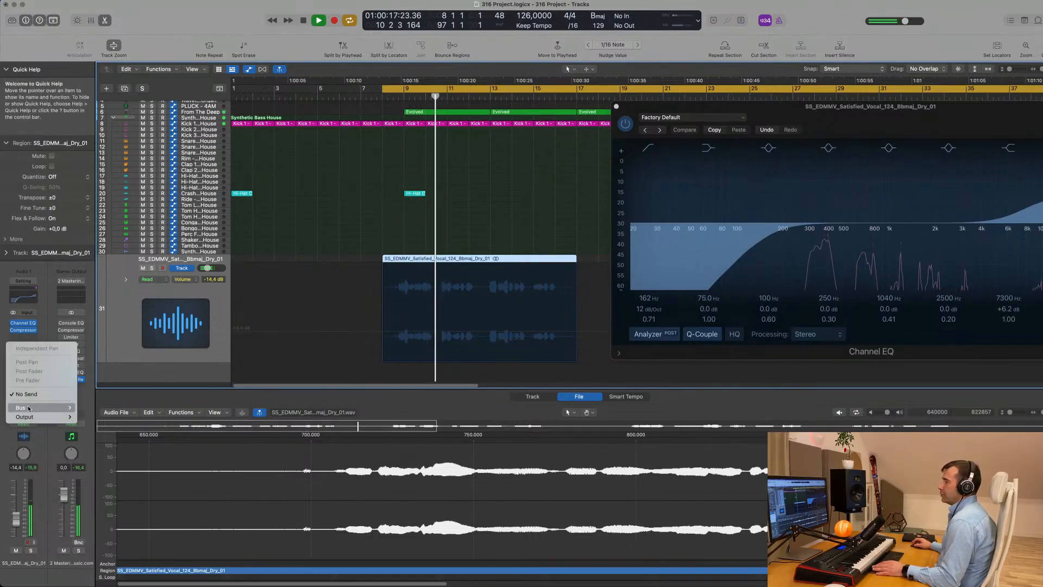
{"action": "mouse_move", "coordinate": [29, 409]}
{"action": "left_click", "coordinate": [88, 272]}
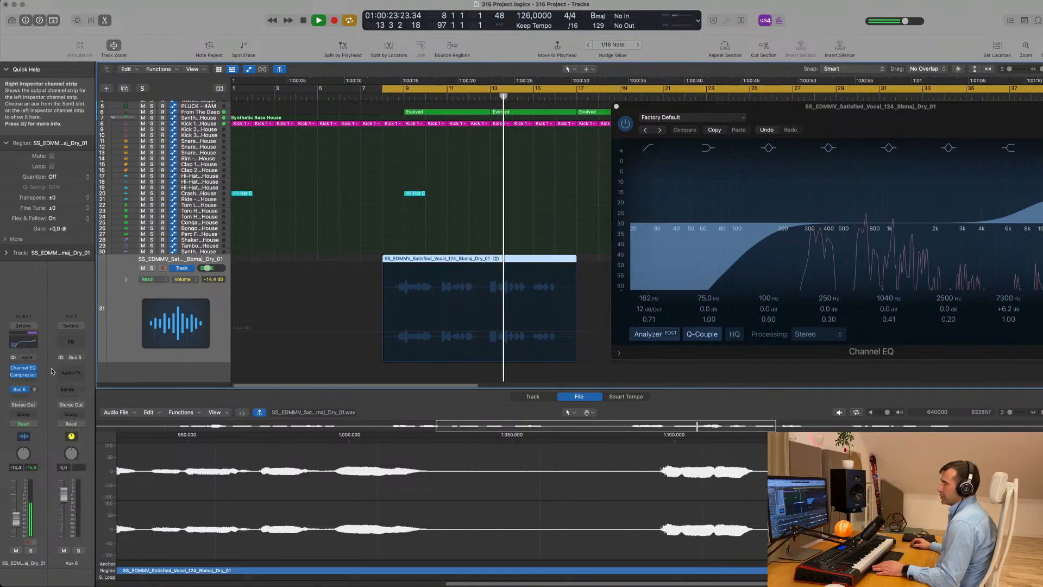
Insert a stereo Echo delay on the Aux 6 channel and move its window aside.
{"action": "left_click", "coordinate": [75, 370]}
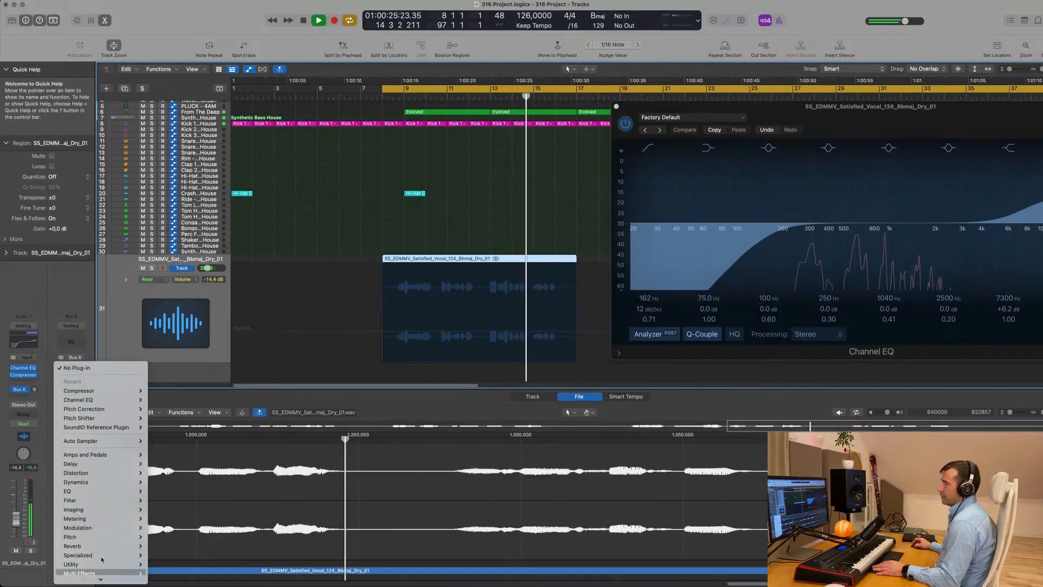
{"action": "mouse_move", "coordinate": [113, 468]}
{"action": "mouse_move", "coordinate": [206, 433]}
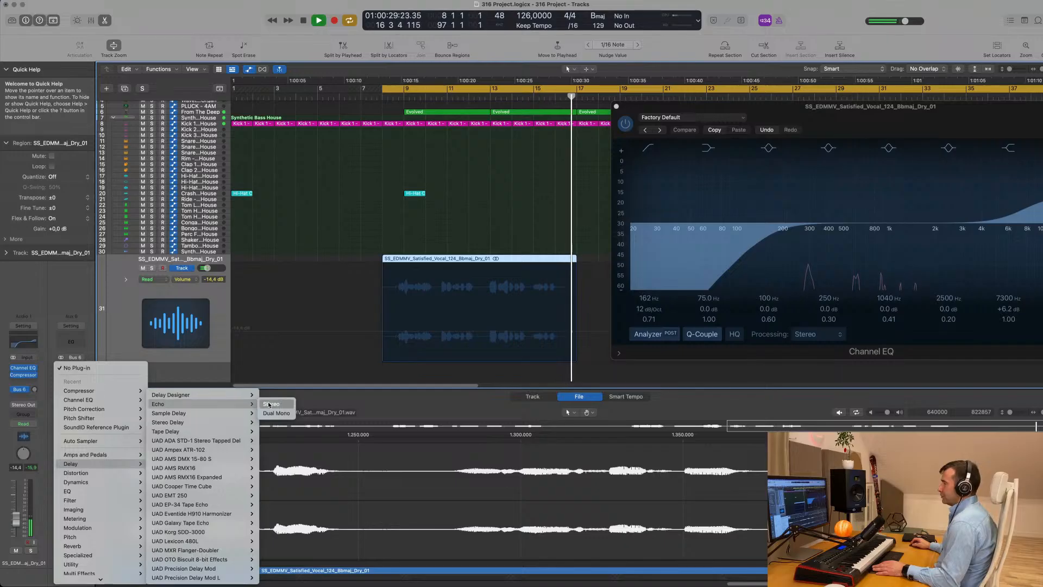
{"action": "left_click", "coordinate": [266, 405]}
{"action": "key", "text": "space"}
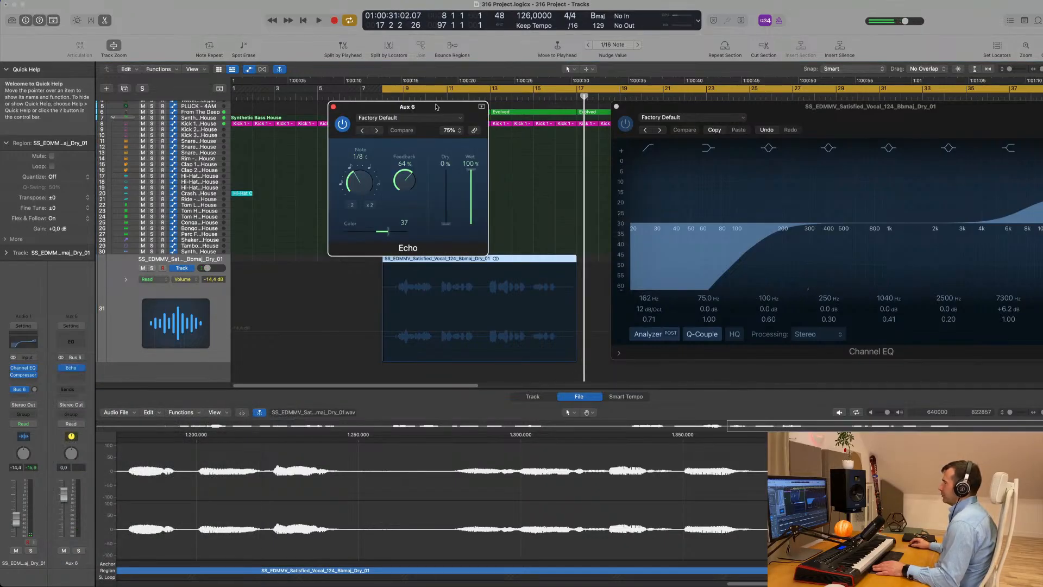
{"action": "left_click_drag", "start_coordinate": [436, 107], "coordinate": [596, 133]}
Replay the vocal from the cycle start and raise its Bus 6 send level to -13.4 dB.
{"action": "key", "text": "space"}
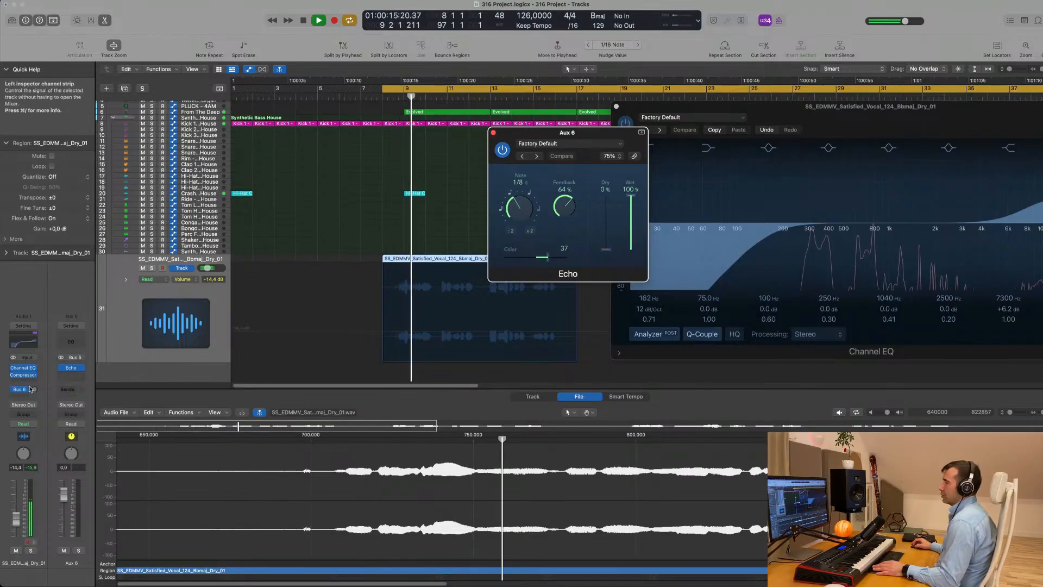
{"action": "key", "text": "space"}
{"action": "key", "text": "space"}
{"action": "left_click_drag", "start_coordinate": [35, 389], "coordinate": [34, 383]}
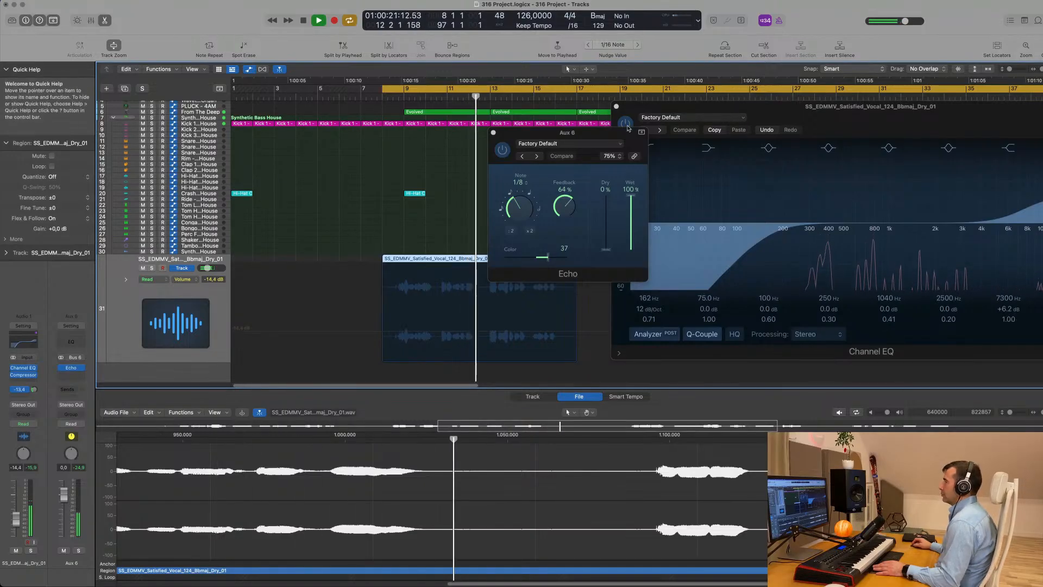
Set the Echo's color to 36 and its feedback to 63% while the vocal plays, and close the plug-in window.
{"action": "left_click_drag", "start_coordinate": [598, 134], "coordinate": [645, 141]}
{"action": "left_click_drag", "start_coordinate": [590, 265], "coordinate": [560, 267]}
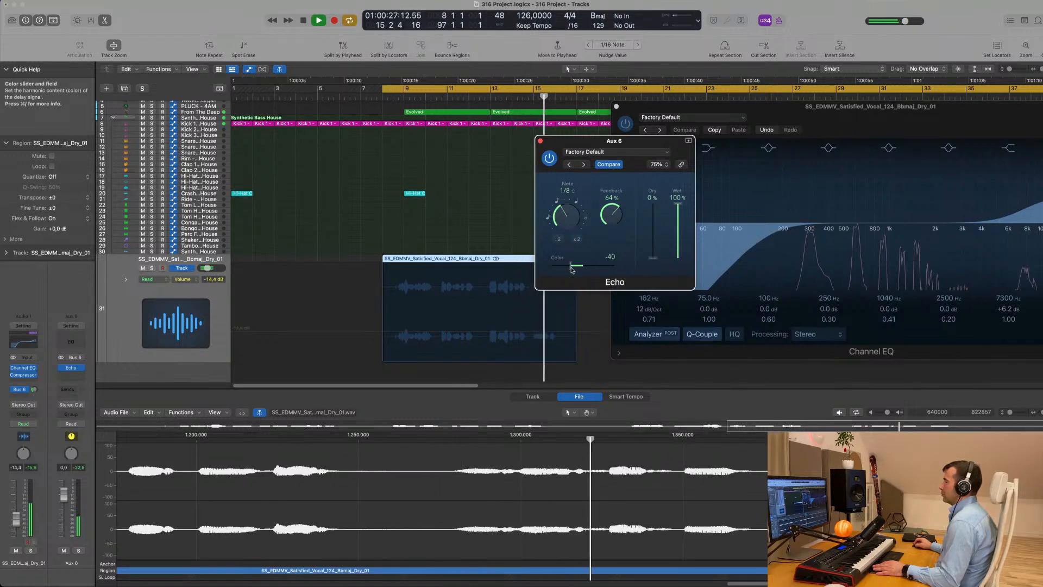
{"action": "left_click_drag", "start_coordinate": [591, 270], "coordinate": [595, 270]}
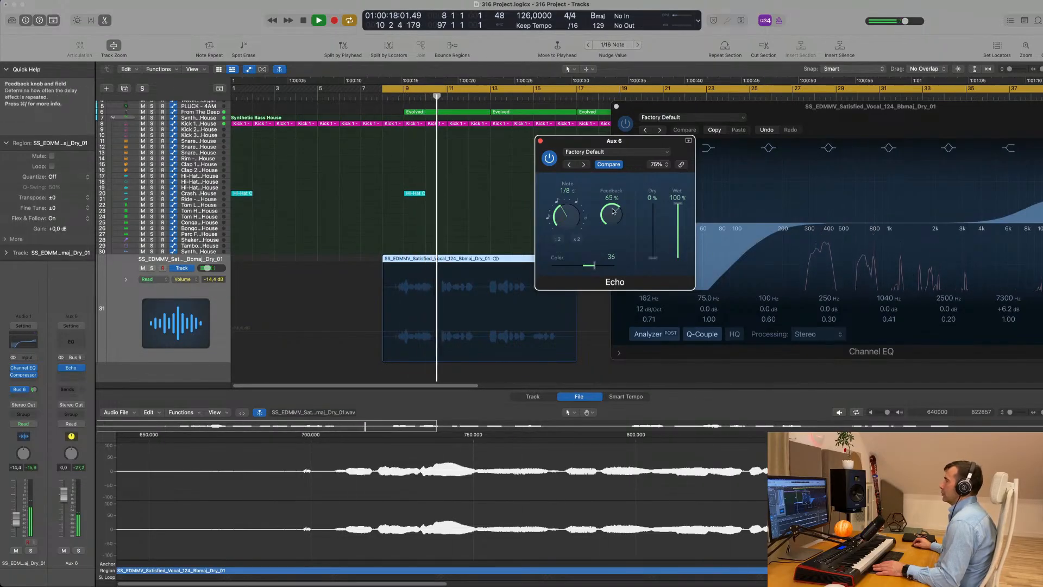
{"action": "left_click_drag", "start_coordinate": [645, 142], "coordinate": [591, 143]}
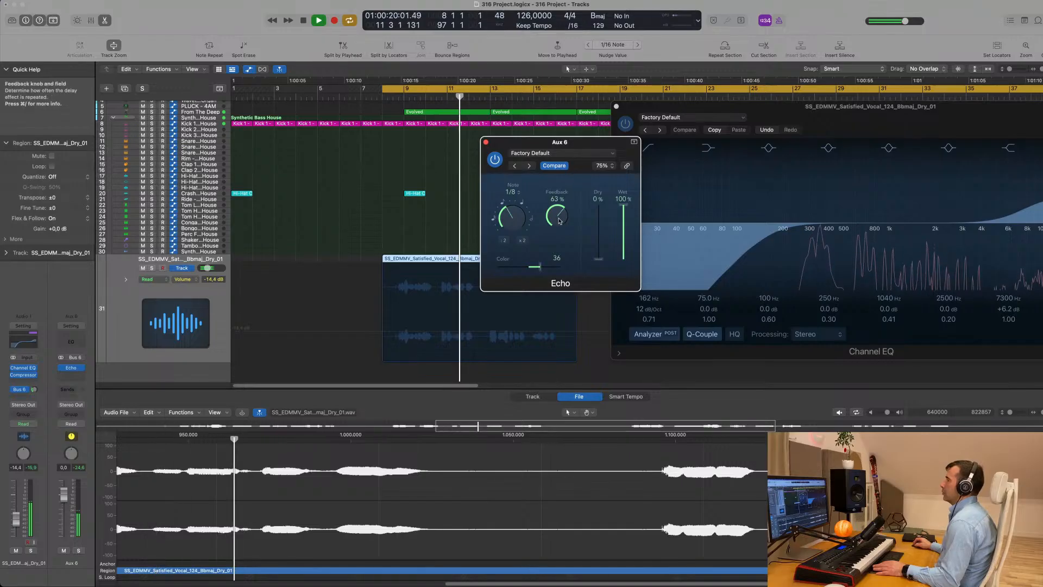
{"action": "left_click_drag", "start_coordinate": [560, 216], "coordinate": [560, 220]}
{"action": "left_click", "coordinate": [486, 141]}
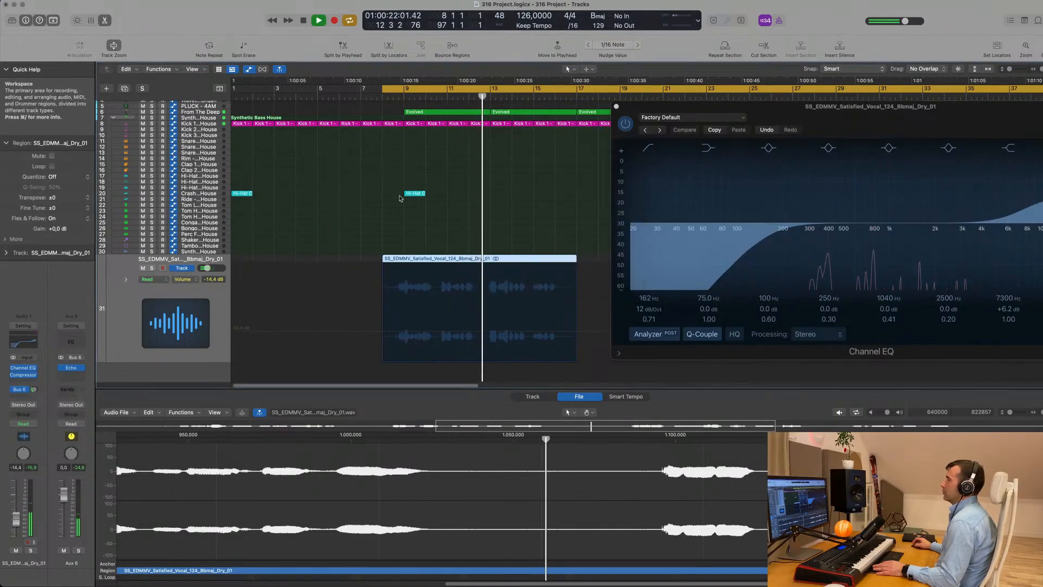
Select the vocal track, replay it from the cycle start and add a second send to Bus 7.
{"action": "left_click", "coordinate": [389, 203]}
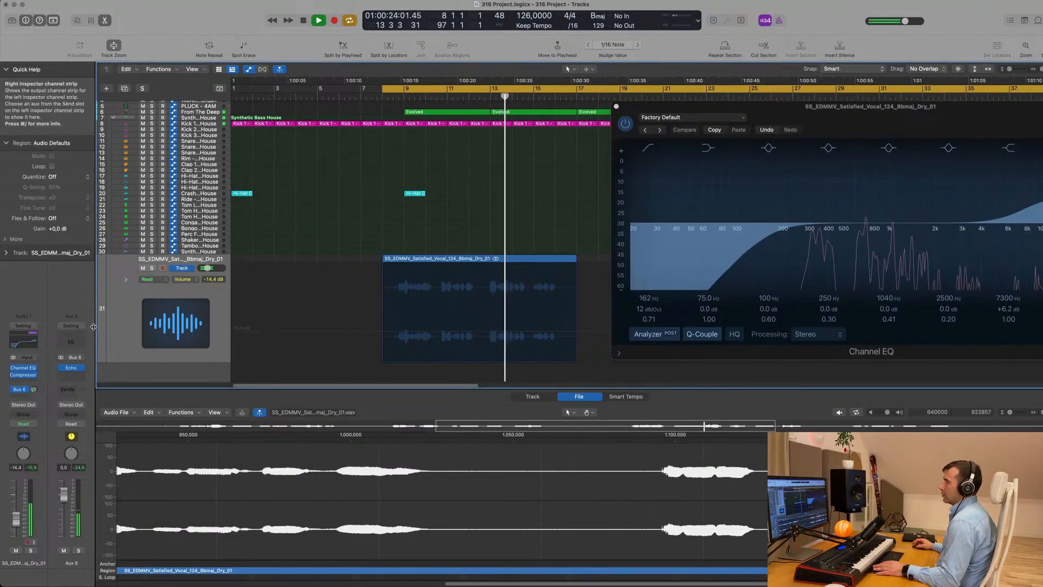
{"action": "left_click", "coordinate": [113, 324]}
{"action": "key", "text": "space"}
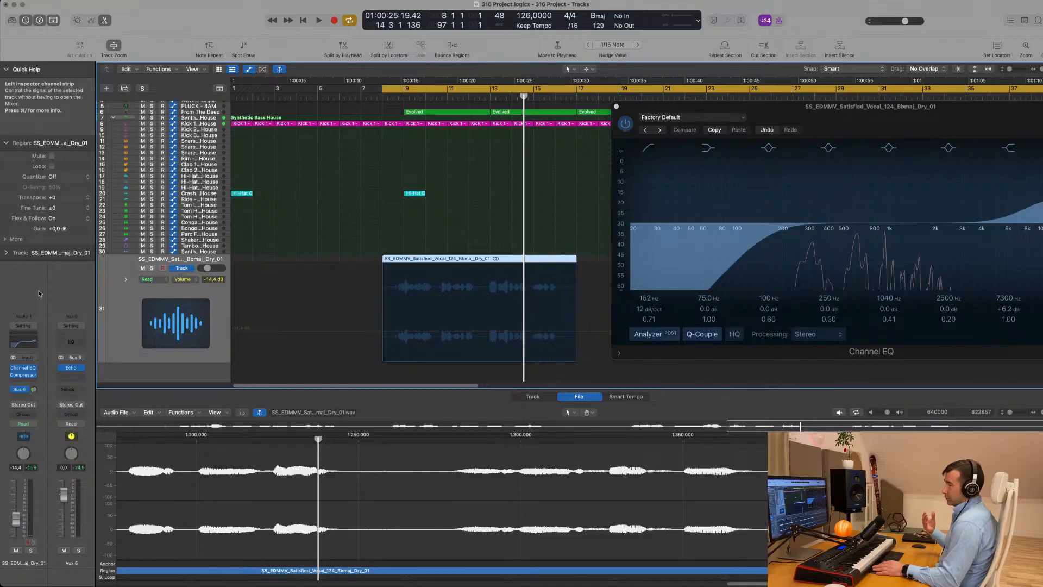
{"action": "key", "text": "space"}
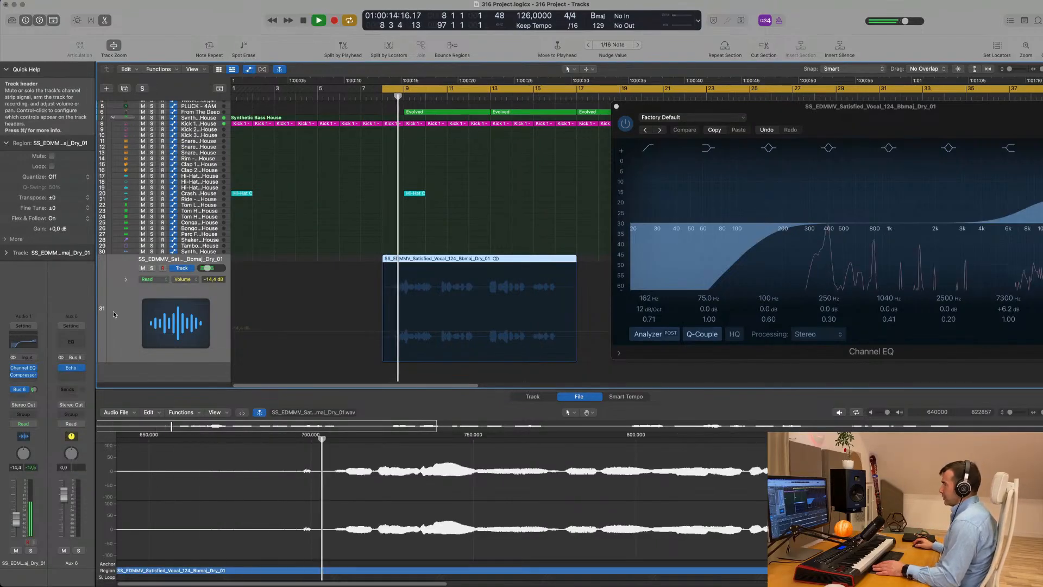
{"action": "left_click", "coordinate": [22, 390]}
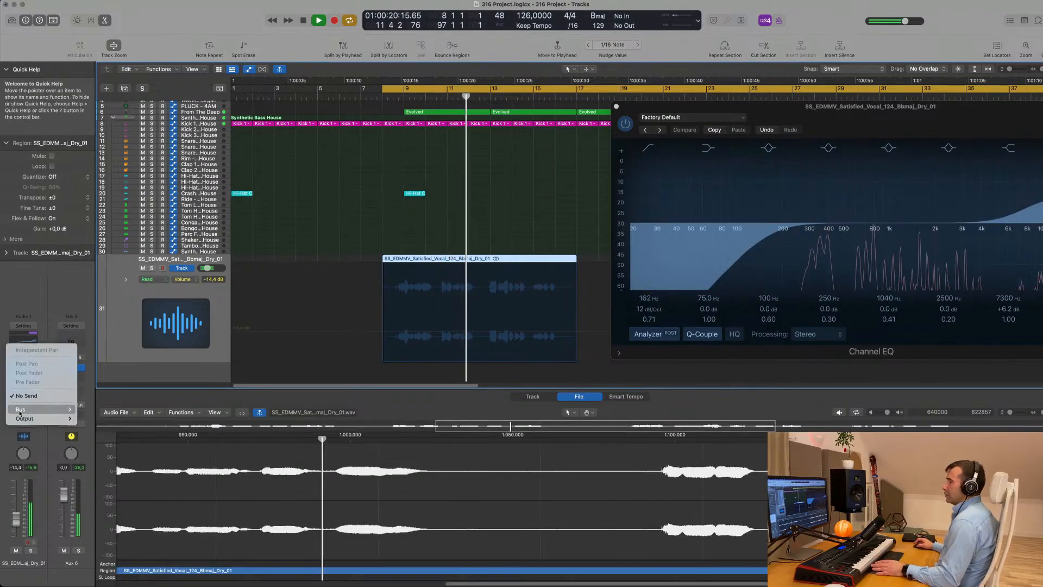
{"action": "mouse_move", "coordinate": [22, 410]}
{"action": "left_click", "coordinate": [103, 280]}
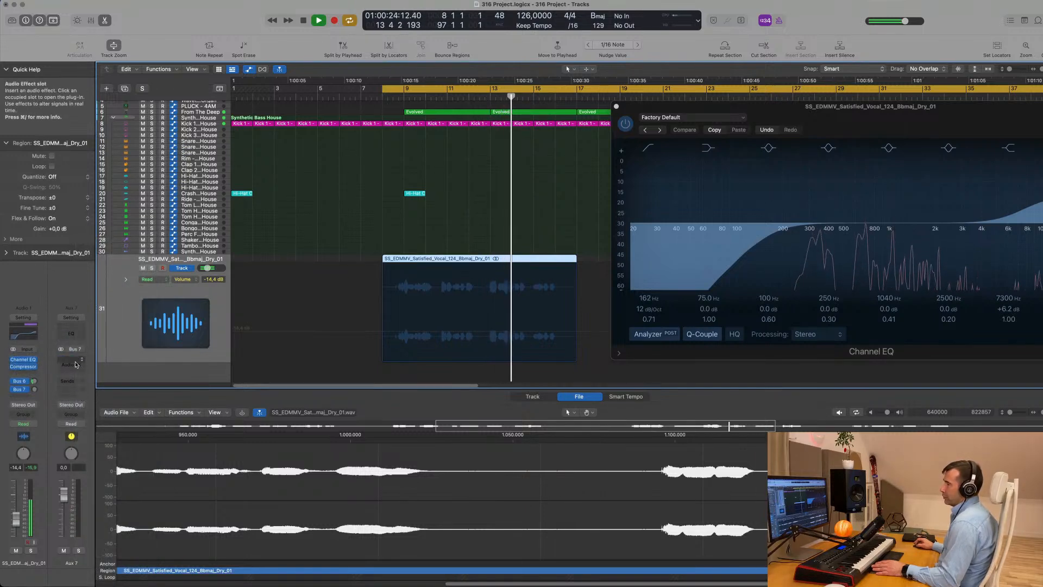
Insert a stereo SilverVerb reverb on the Aux 7 channel.
{"action": "left_click", "coordinate": [76, 365]}
{"action": "mouse_move", "coordinate": [87, 501]}
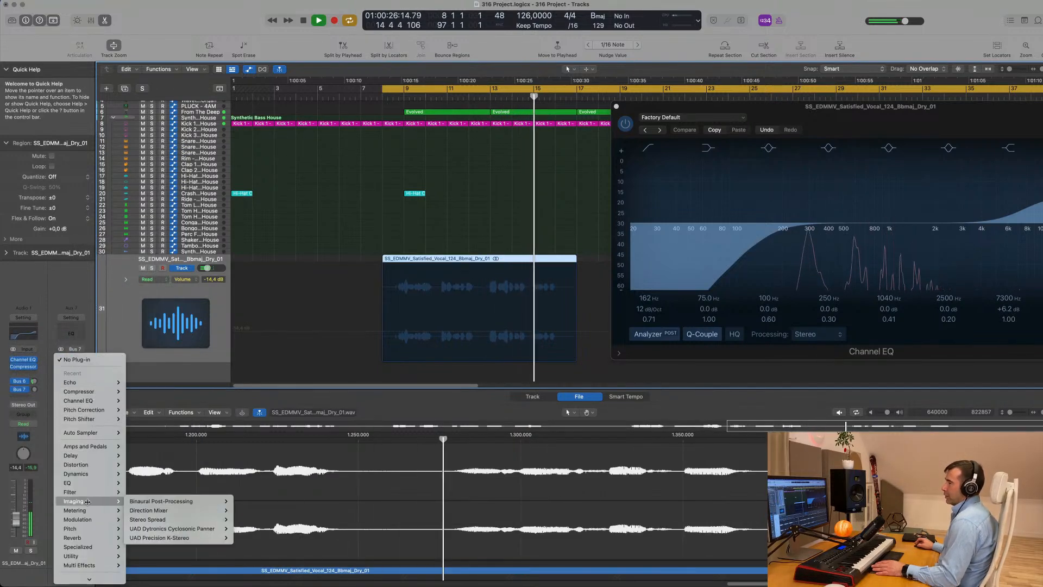
{"action": "mouse_move", "coordinate": [88, 542]}
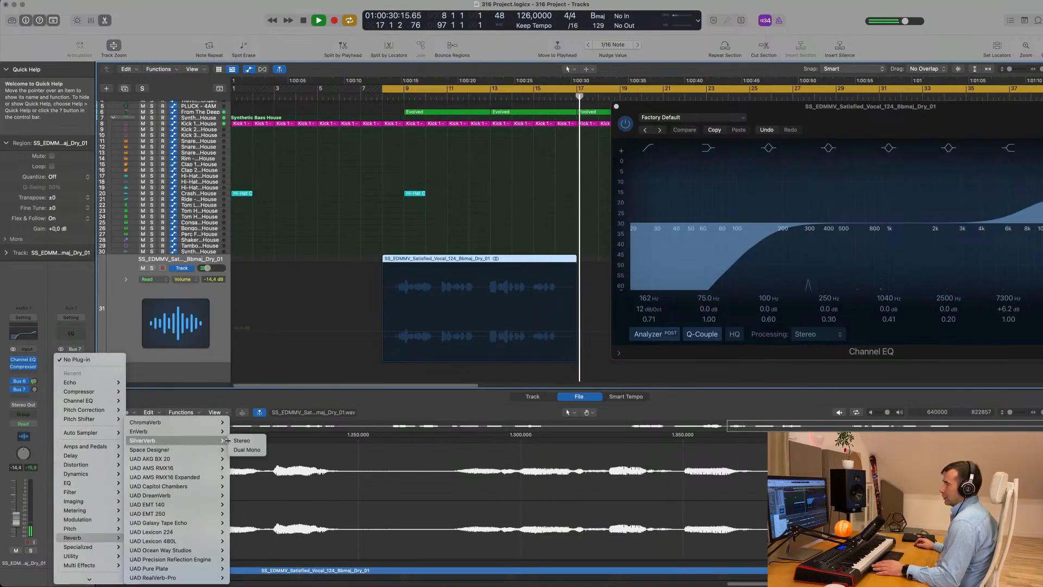
{"action": "key", "text": "Escape"}
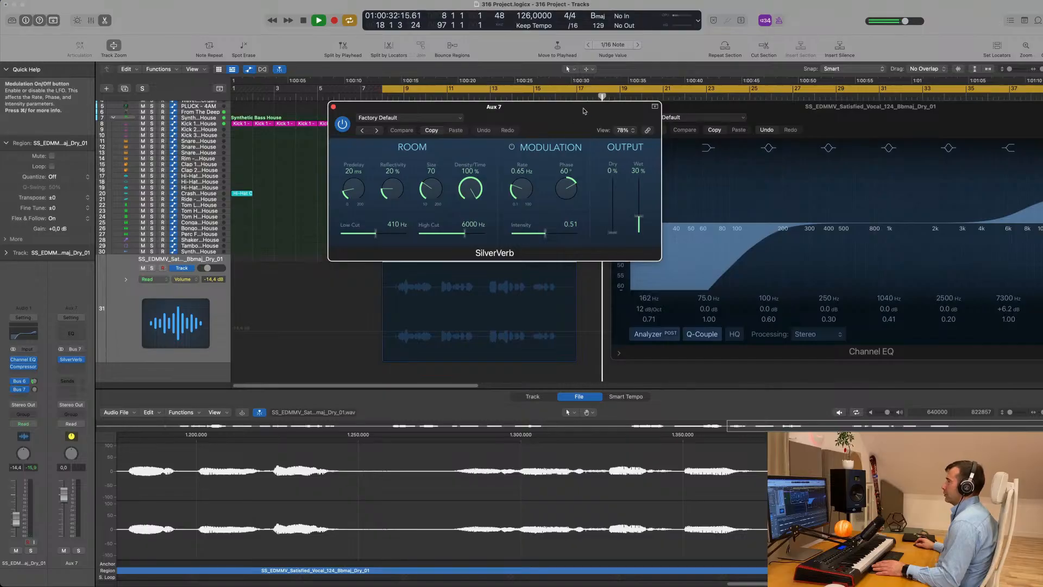
{"action": "left_click_drag", "start_coordinate": [584, 111], "coordinate": [562, 114]}
Load the grandiose preset in SilverVerb and move its window aside.
{"action": "left_click", "coordinate": [414, 122]}
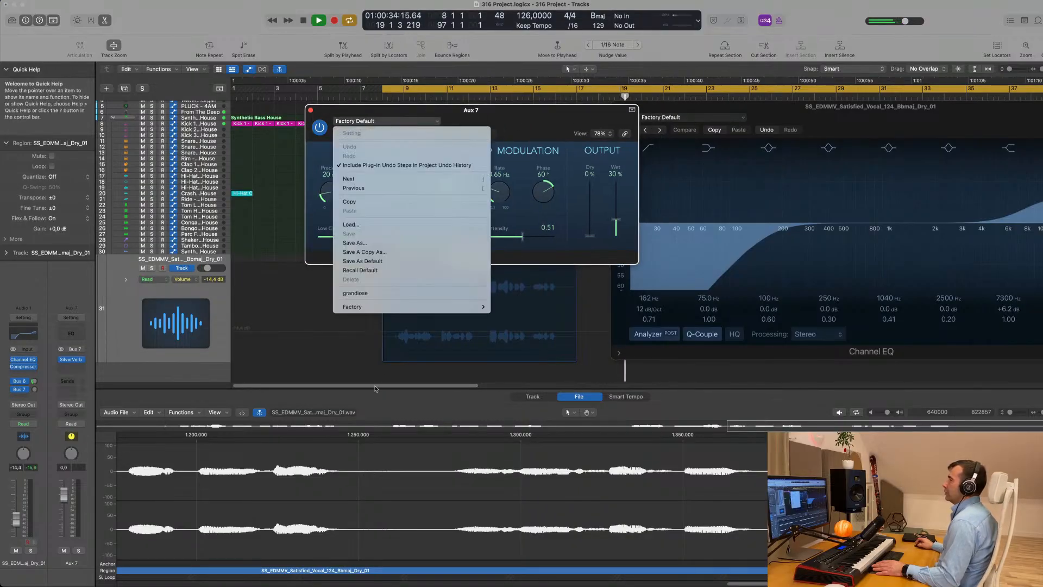
{"action": "left_click", "coordinate": [386, 295]}
{"action": "left_click_drag", "start_coordinate": [560, 120], "coordinate": [651, 121]}
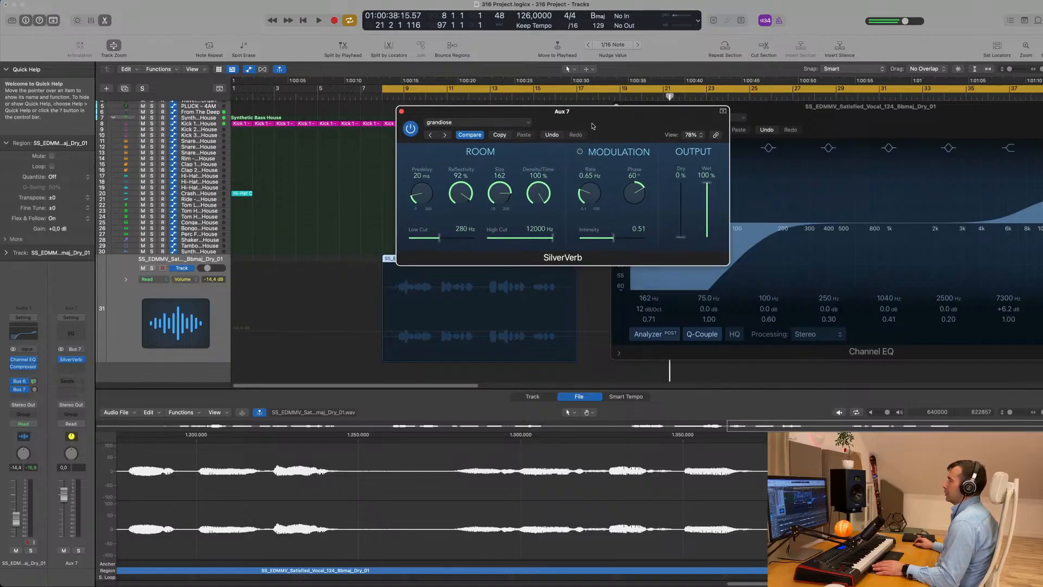
Raise the vocal track's Bus 7 send level to -11.0 dB while playing from the cycle start.
{"action": "left_click", "coordinate": [44, 396]}
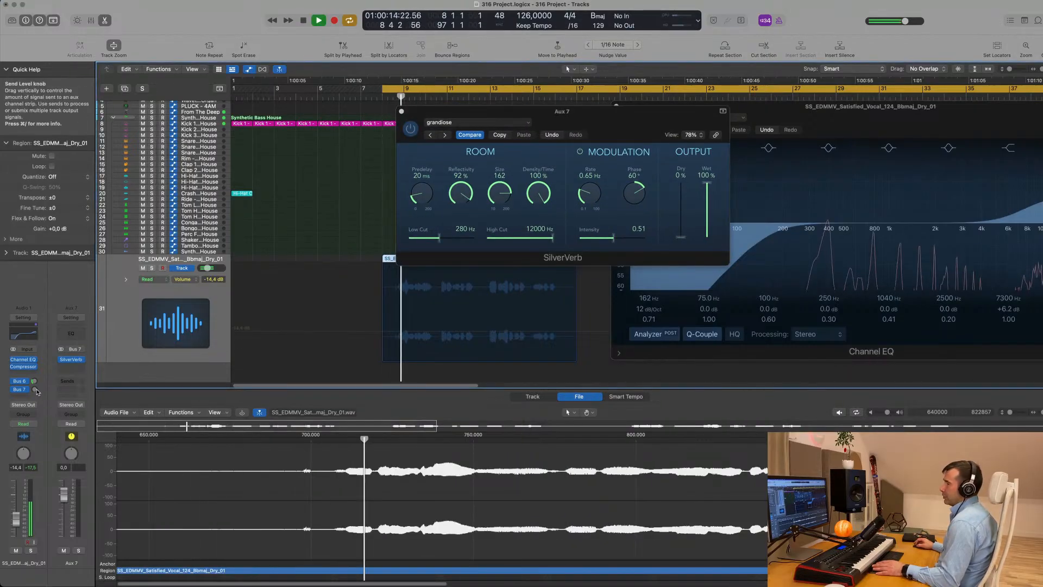
{"action": "mouse_move", "coordinate": [34, 389]}
{"action": "scroll", "coordinate": [33, 392], "scroll_direction": "up", "scroll_amount": 3}
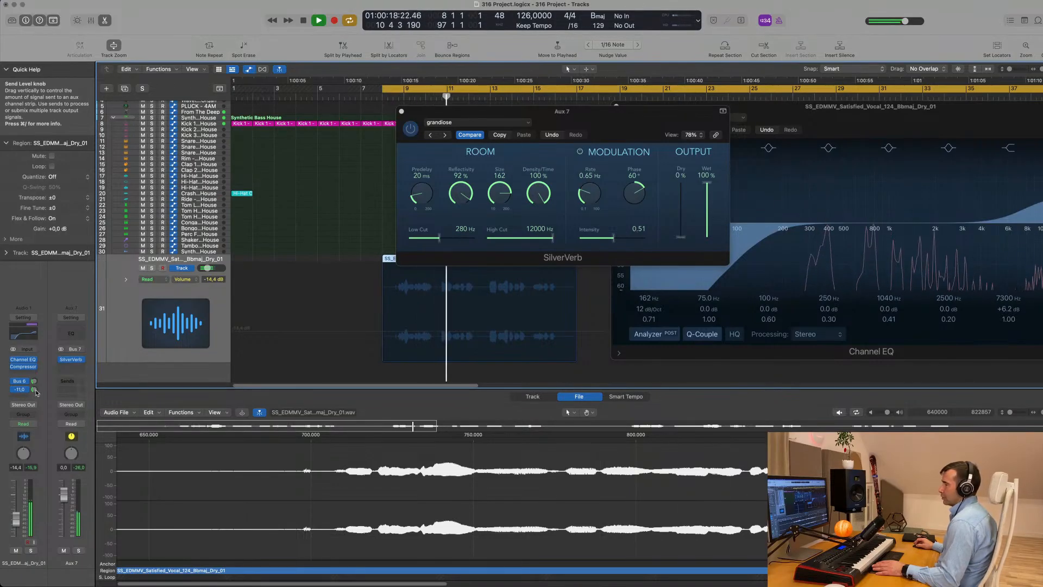
Add a Channel EQ to the Aux 7 channel and set its high shelf to -1.1 dB at 4040 Hz.
{"action": "left_click", "coordinate": [73, 330]}
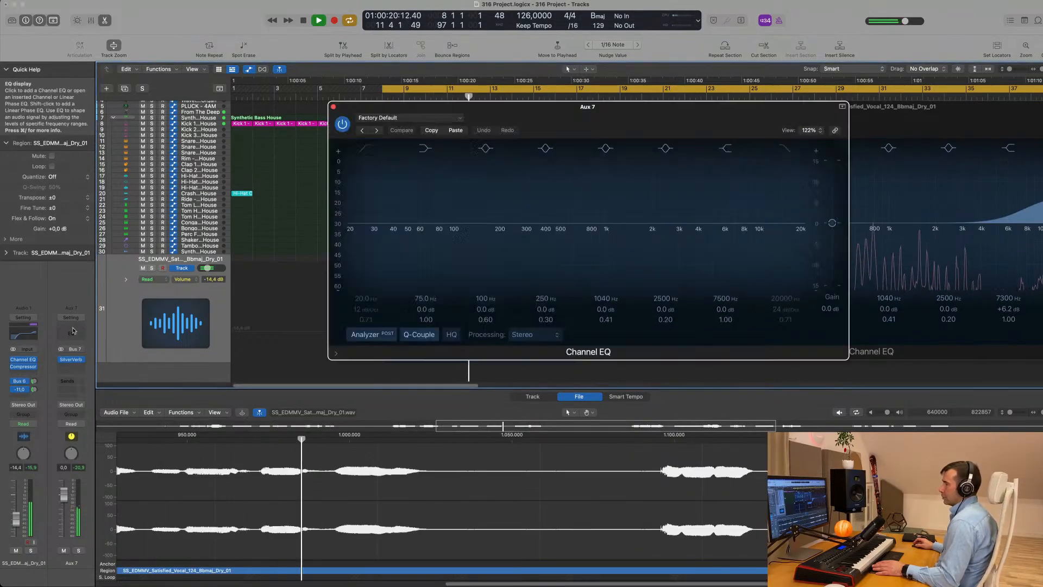
{"action": "left_click", "coordinate": [785, 149]}
{"action": "left_click_drag", "start_coordinate": [780, 185], "coordinate": [738, 190]}
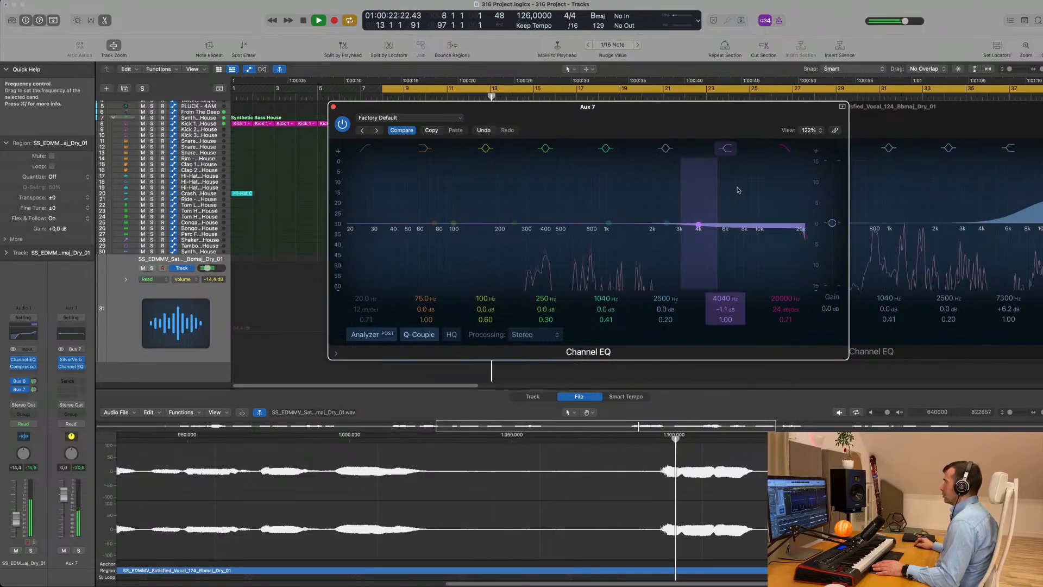
Enable the low-pass filter in the Aux 7 Channel EQ and set its frequency to 3040 Hz.
{"action": "left_click", "coordinate": [785, 149]}
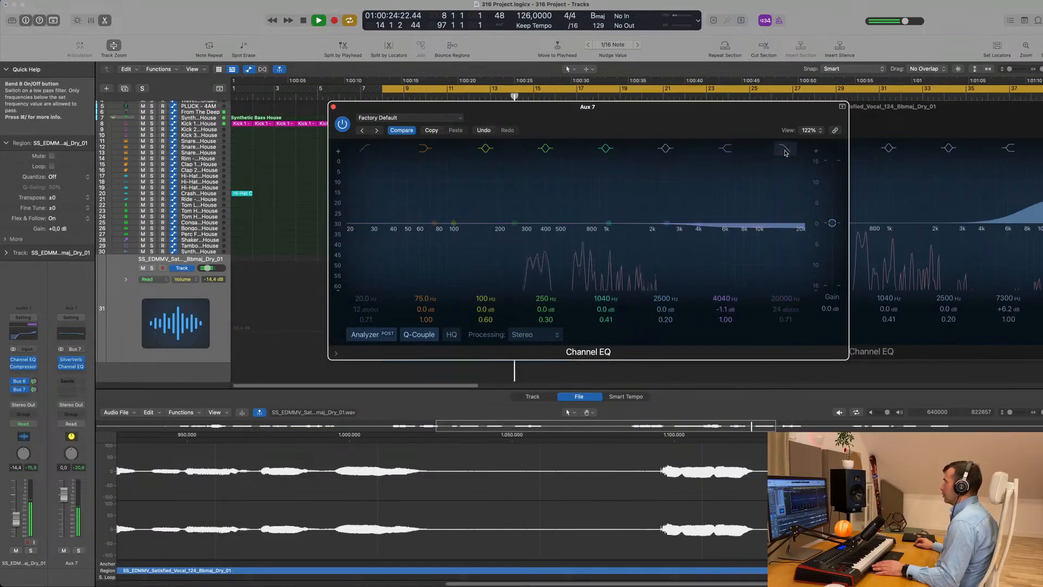
{"action": "left_click", "coordinate": [784, 152]}
{"action": "left_click_drag", "start_coordinate": [785, 299], "coordinate": [786, 350]}
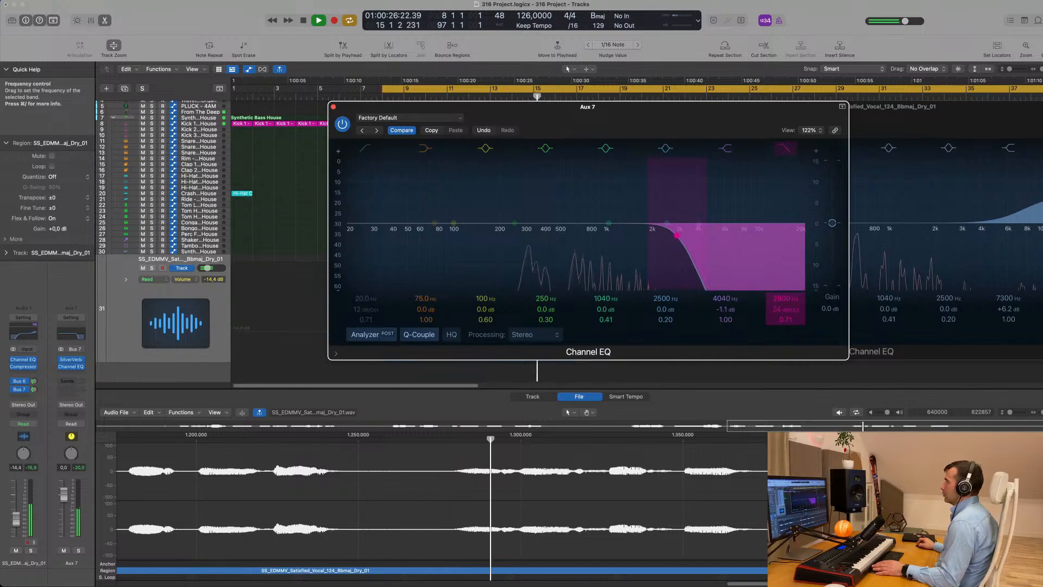
{"action": "left_click_drag", "start_coordinate": [786, 298], "coordinate": [786, 297]}
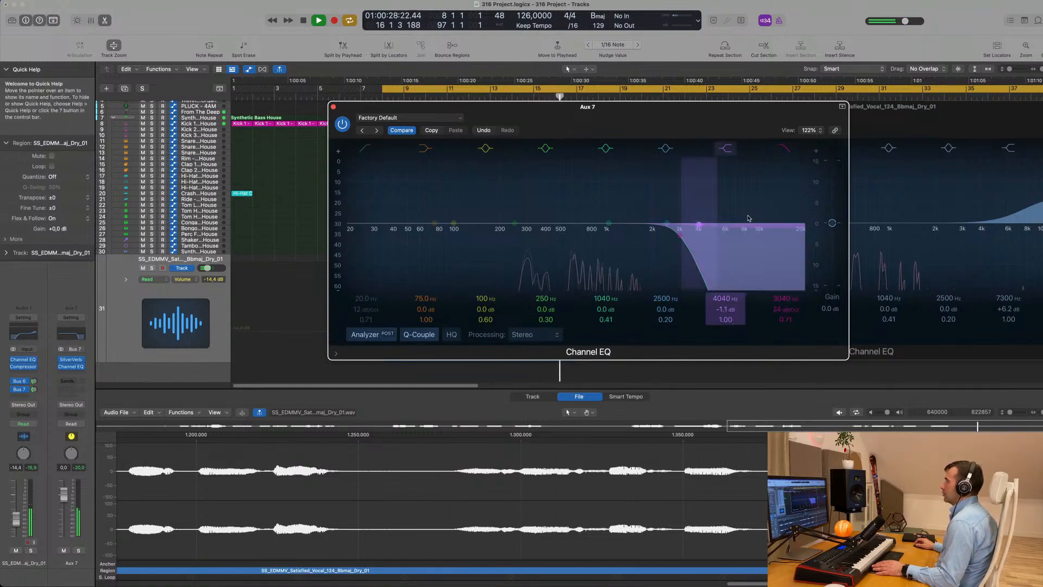
Enable the high-pass filter in the Aux 7 Channel EQ, set its frequency to 488 Hz, and restart playback.
{"action": "key", "text": "space"}
{"action": "left_click_drag", "start_coordinate": [637, 105], "coordinate": [653, 110]}
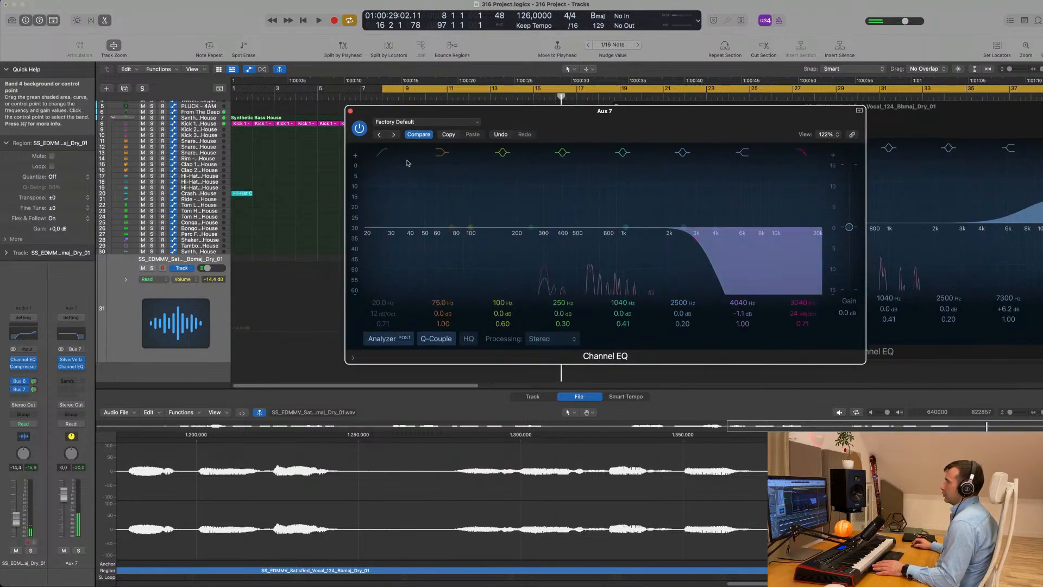
{"action": "left_click", "coordinate": [382, 153]}
{"action": "left_click_drag", "start_coordinate": [375, 218], "coordinate": [578, 181]}
{"action": "key", "text": "space"}
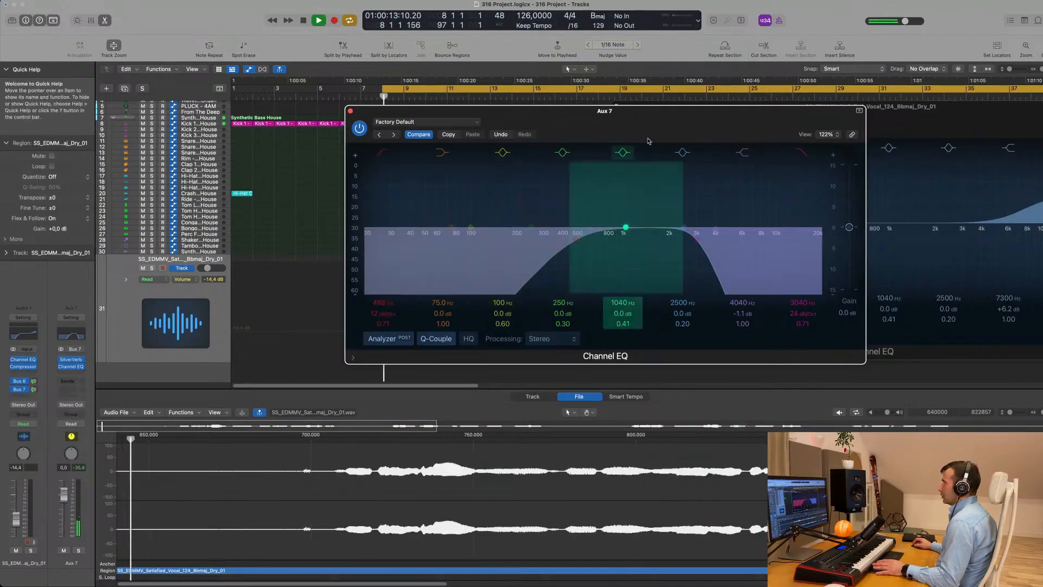
Close the SilverVerb window, move the Aux 7 Channel EQ window clear of the vocal region, and stop playback.
{"action": "left_click_drag", "start_coordinate": [690, 122], "coordinate": [864, 224]}
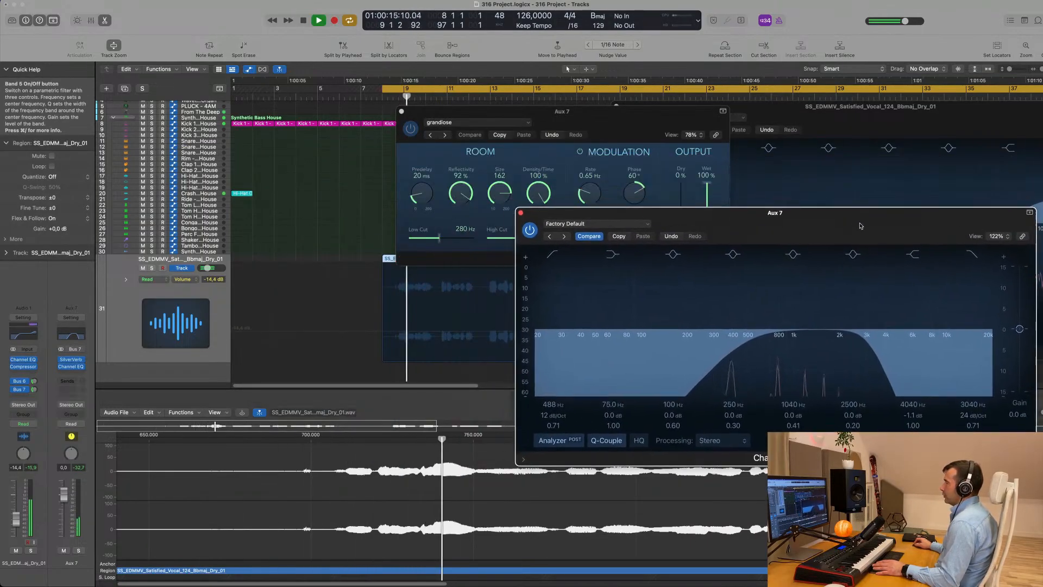
{"action": "left_click_drag", "start_coordinate": [421, 114], "coordinate": [600, 134]}
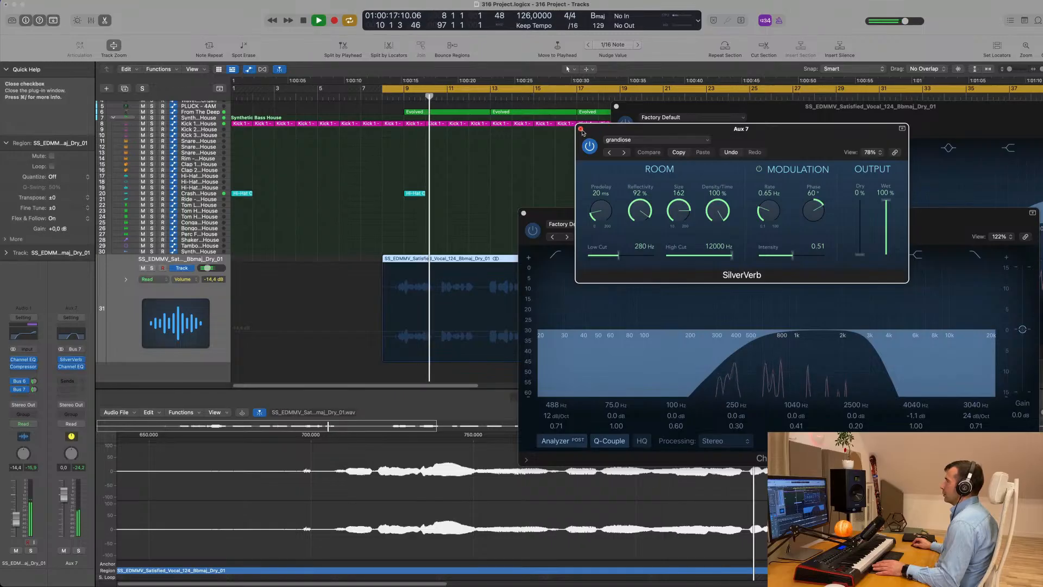
{"action": "left_click", "coordinate": [581, 129]}
{"action": "left_click_drag", "start_coordinate": [830, 224], "coordinate": [889, 150]}
{"action": "key", "text": "space"}
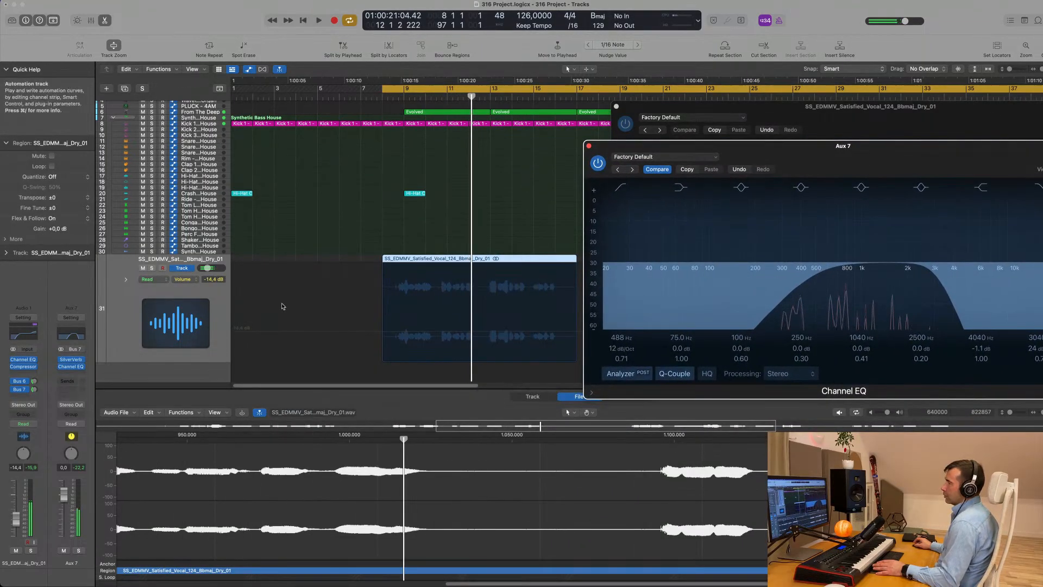
Play the vocal loop from the cycle start to check how the filtered reverb sounds.
{"action": "left_click", "coordinate": [216, 301]}
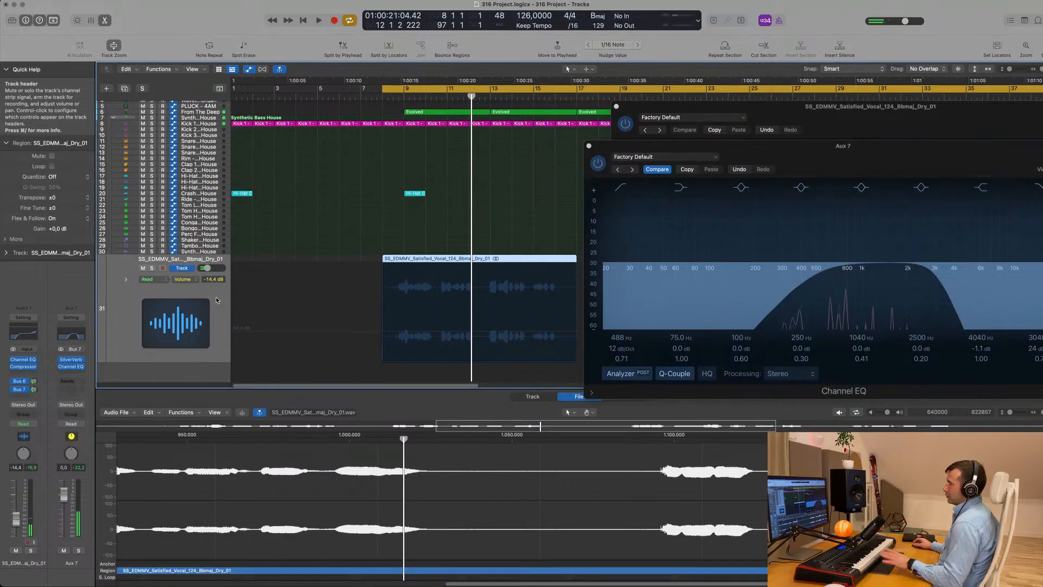
{"action": "key", "text": "space"}
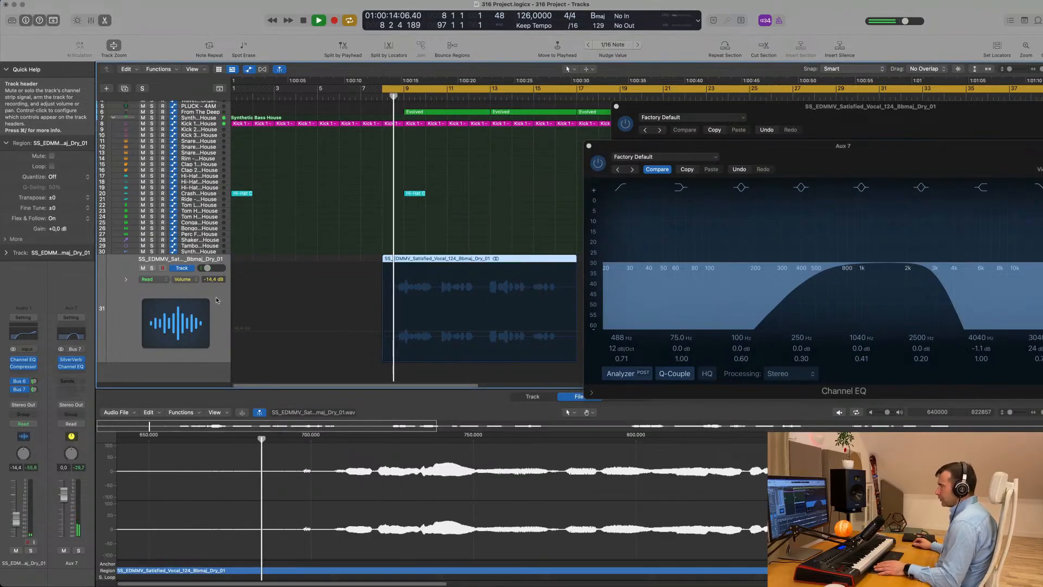
{"action": "key", "text": "space"}
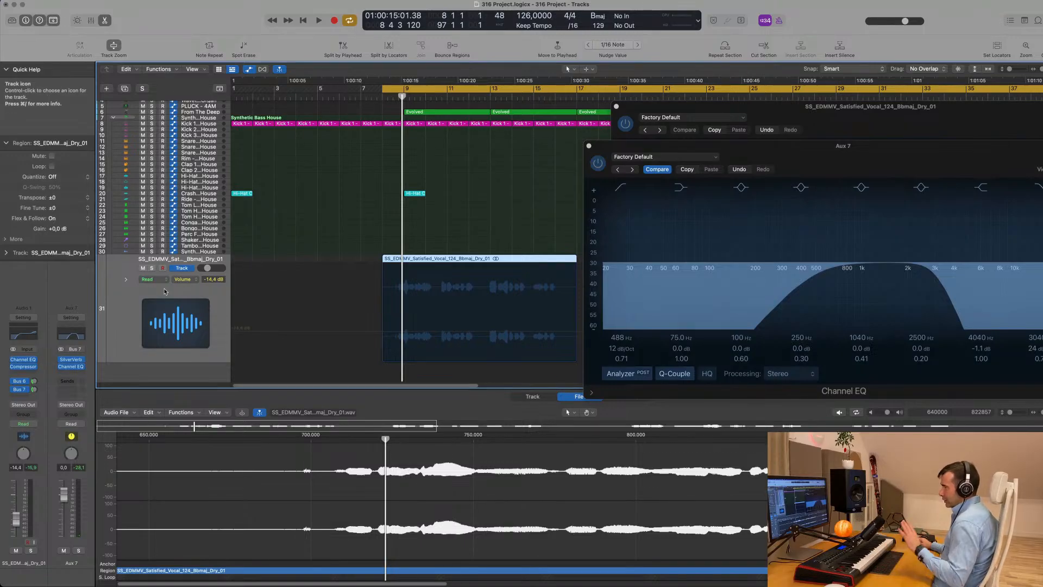
Add a stereo Compressor after the Channel EQ on the Aux 7 channel and move its window aside.
{"action": "left_click", "coordinate": [71, 367]}
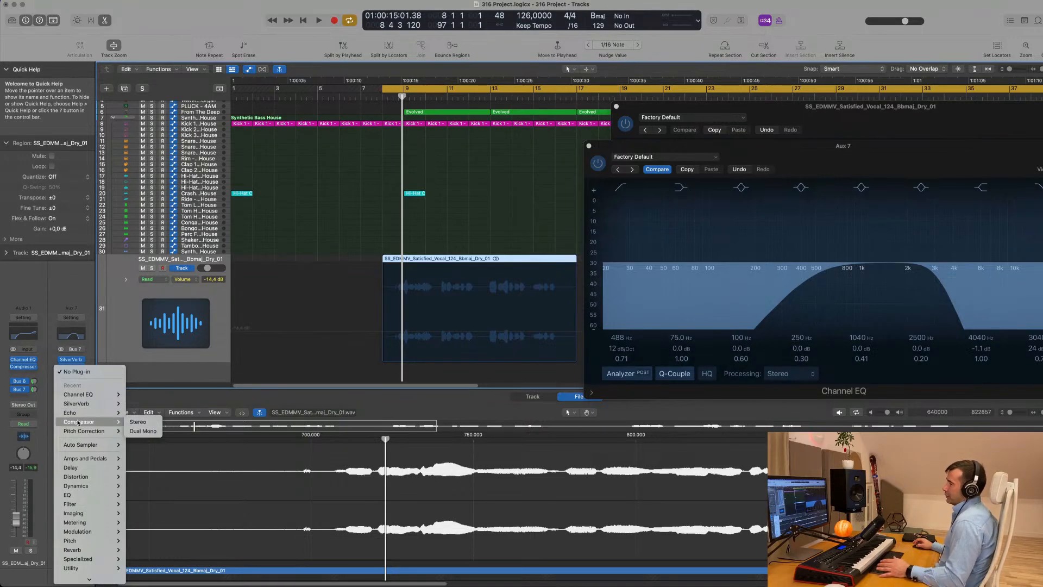
{"action": "left_click", "coordinate": [138, 423]}
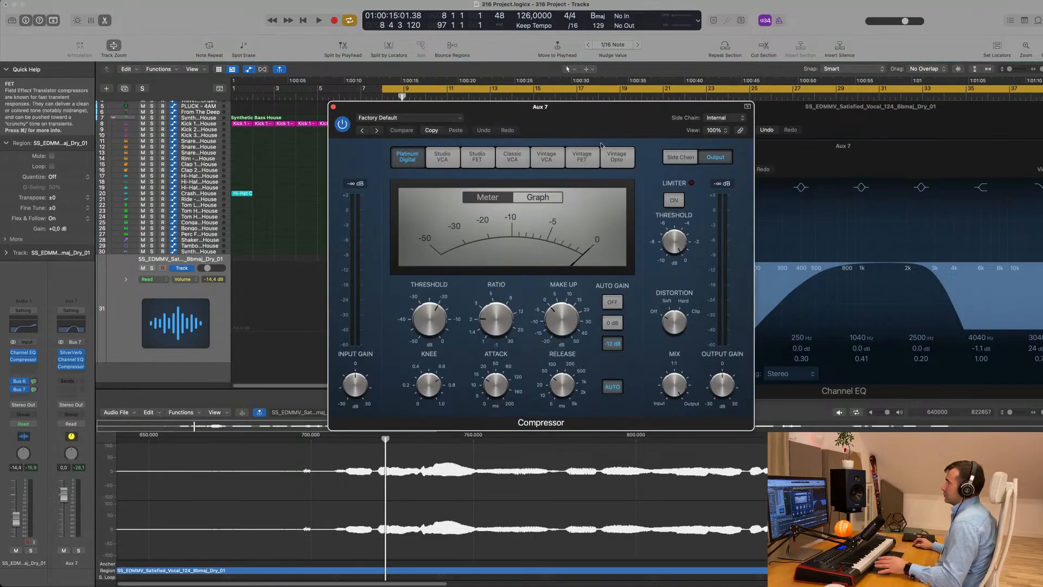
{"action": "left_click_drag", "start_coordinate": [611, 127], "coordinate": [794, 143]}
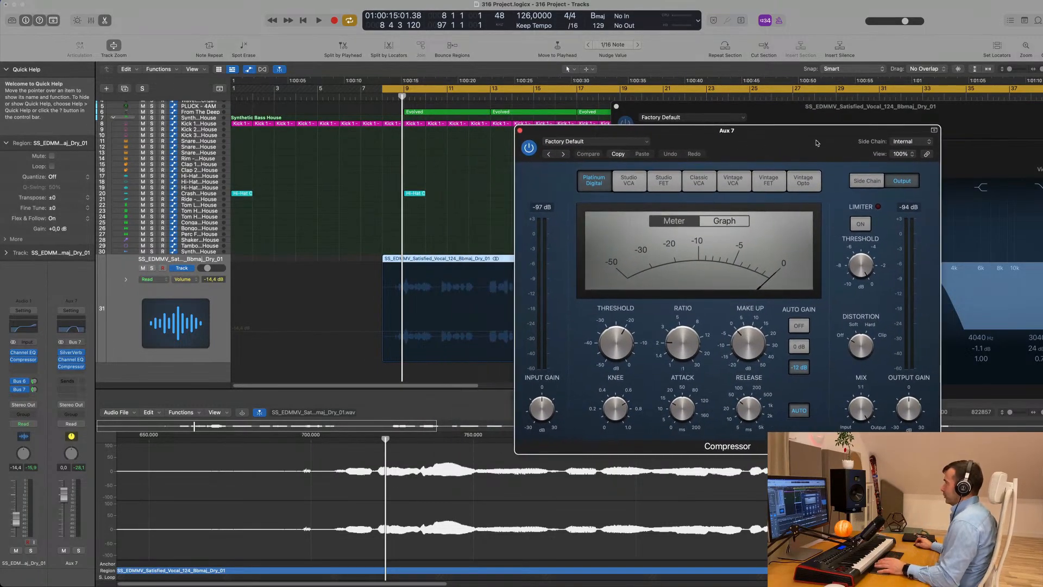
Set the Aux 7 Compressor's side chain source to the vocal track, Audio 1.
{"action": "left_click", "coordinate": [916, 145]}
{"action": "mouse_move", "coordinate": [911, 159]}
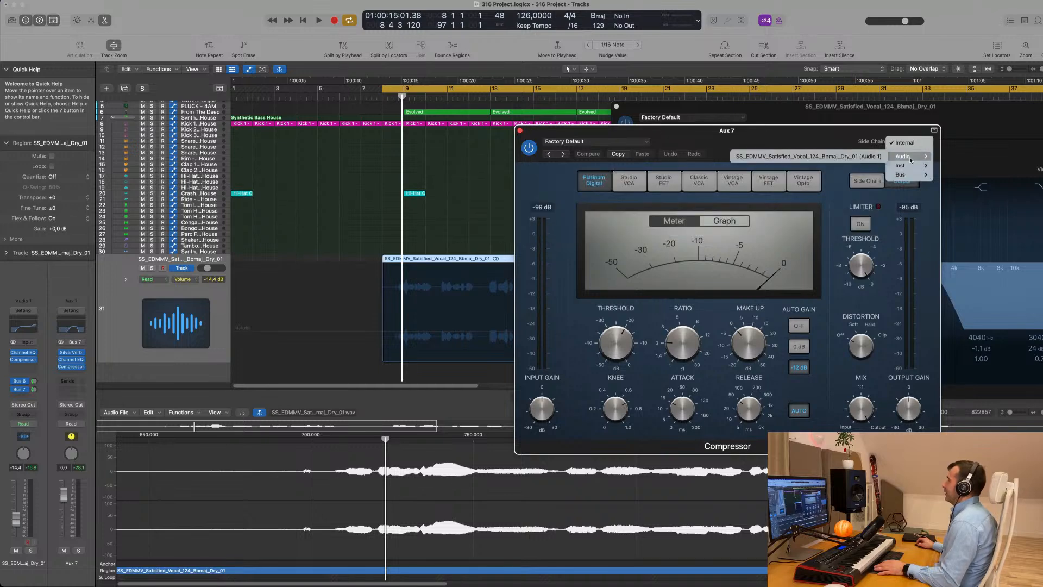
{"action": "left_click", "coordinate": [799, 137]}
{"action": "left_click_drag", "start_coordinate": [797, 137], "coordinate": [829, 138]}
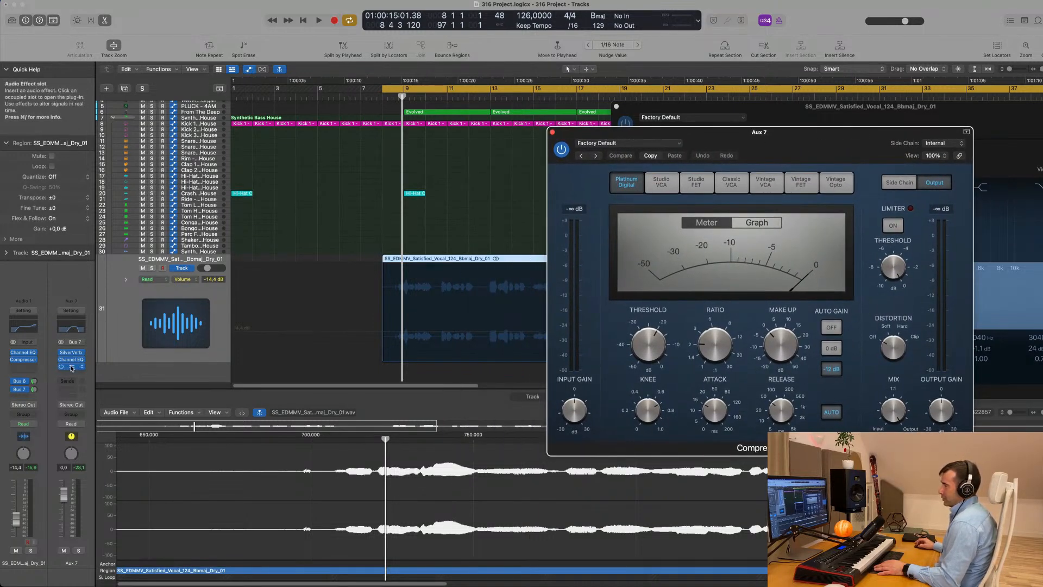
{"action": "left_click", "coordinate": [943, 144]}
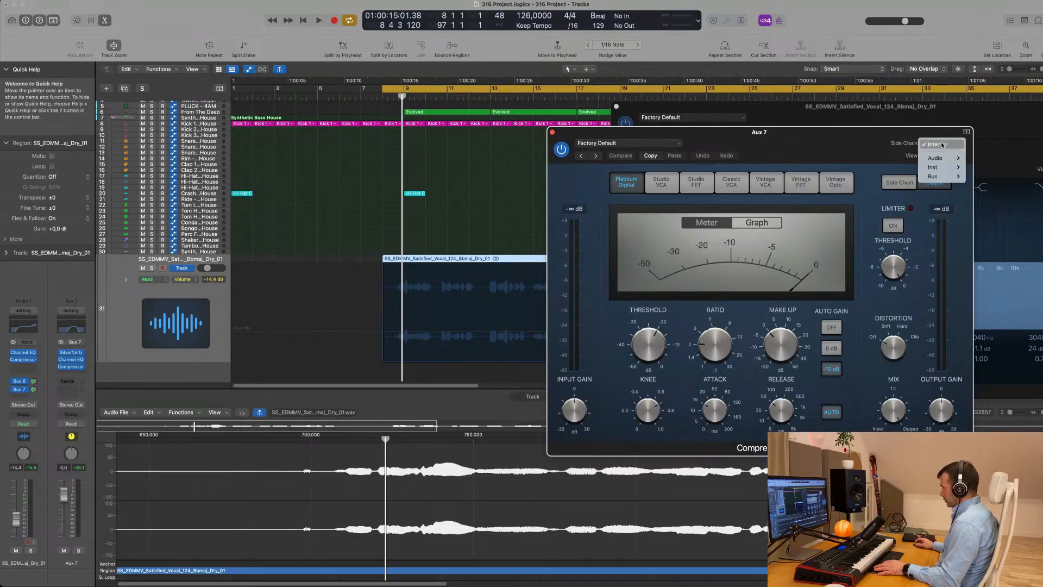
{"action": "mouse_move", "coordinate": [942, 162]}
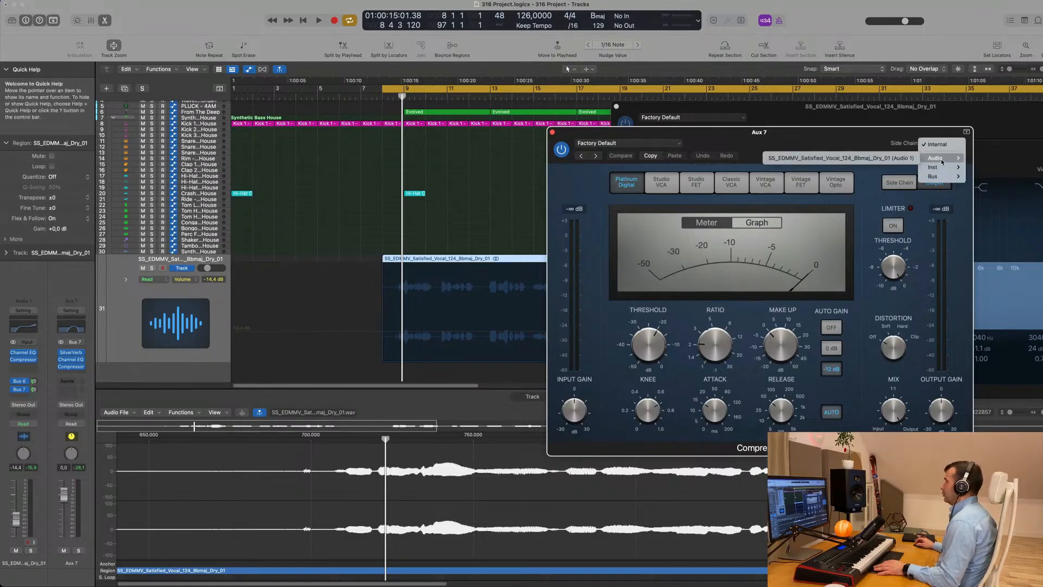
{"action": "left_click", "coordinate": [875, 161]}
{"action": "left_click_drag", "start_coordinate": [875, 161], "coordinate": [821, 150]}
Lower the Aux 7 Compressor's threshold slightly and set its release to 1800 ms while playing the vocal loop.
{"action": "key", "text": "space"}
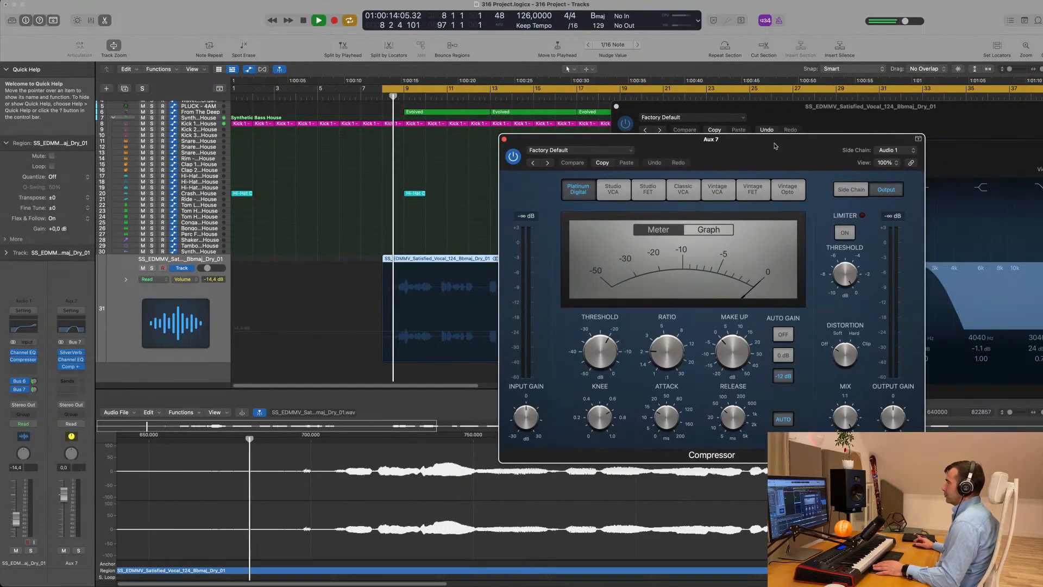
{"action": "mouse_move", "coordinate": [609, 350]}
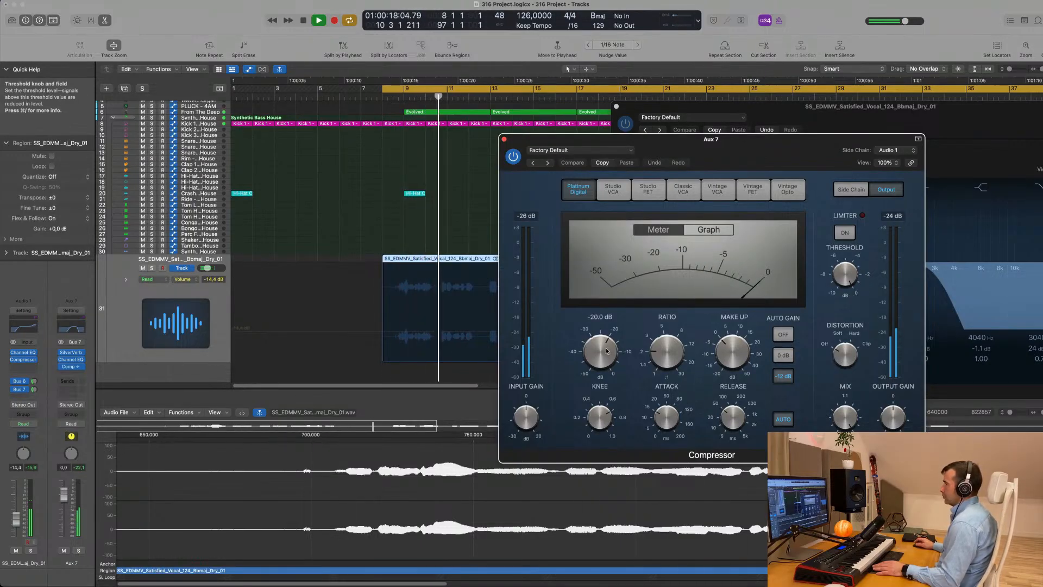
{"action": "left_click_drag", "start_coordinate": [607, 351], "coordinate": [607, 355]}
{"action": "mouse_move", "coordinate": [740, 416]}
{"action": "left_mouse_down"}
{"action": "mouse_move", "coordinate": [743, 396]}
{"action": "mouse_move", "coordinate": [739, 428]}
{"action": "mouse_move", "coordinate": [739, 418]}
{"action": "left_mouse_up"}
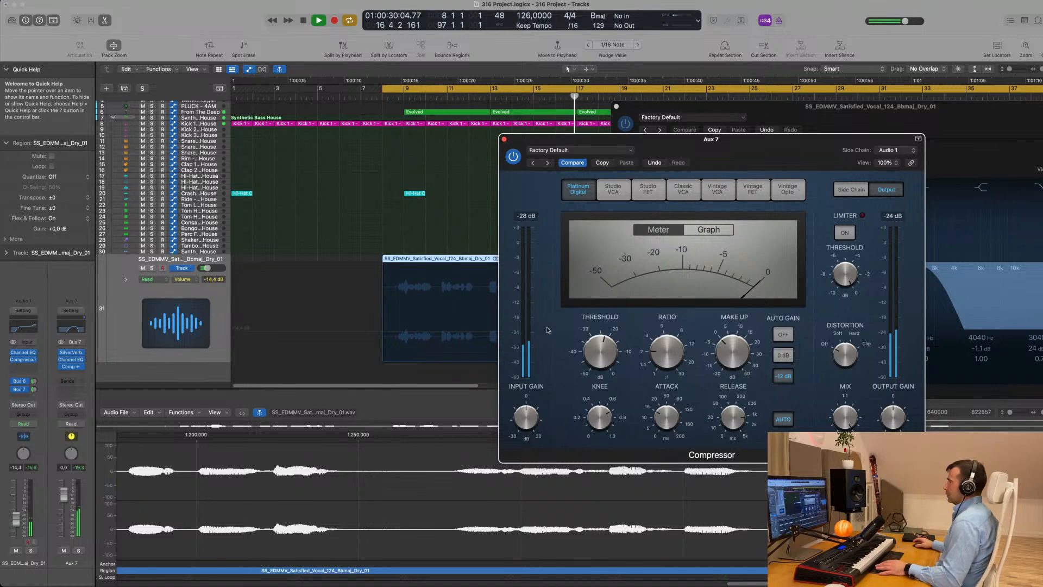
{"action": "key", "text": "space"}
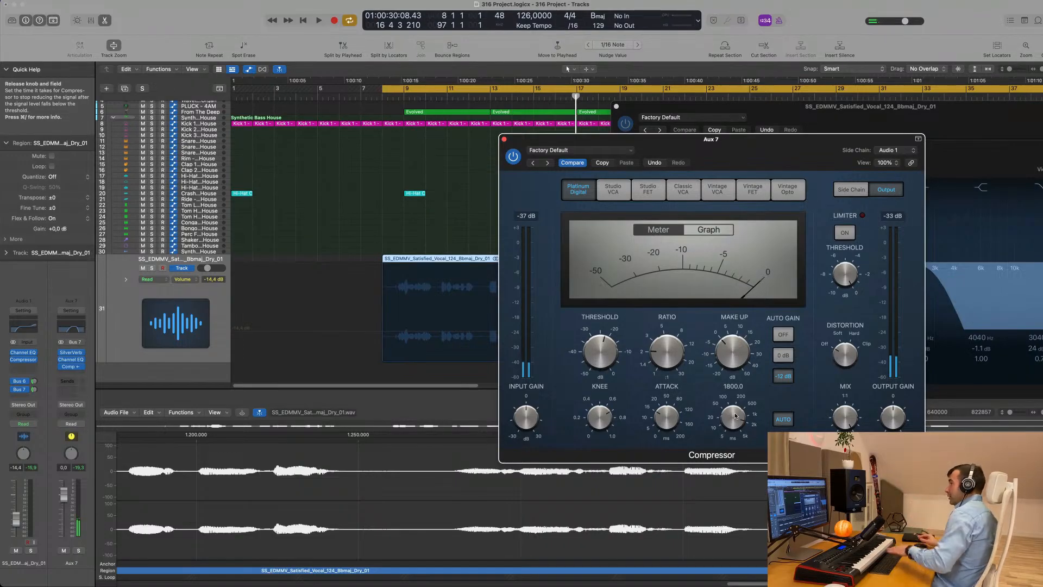
Play the vocal loop repeatedly to check the reverb ducking on the Compressor's meter, keeping its window clear of the region.
{"action": "key", "text": "space"}
{"action": "left_click_drag", "start_coordinate": [789, 153], "coordinate": [827, 150]}
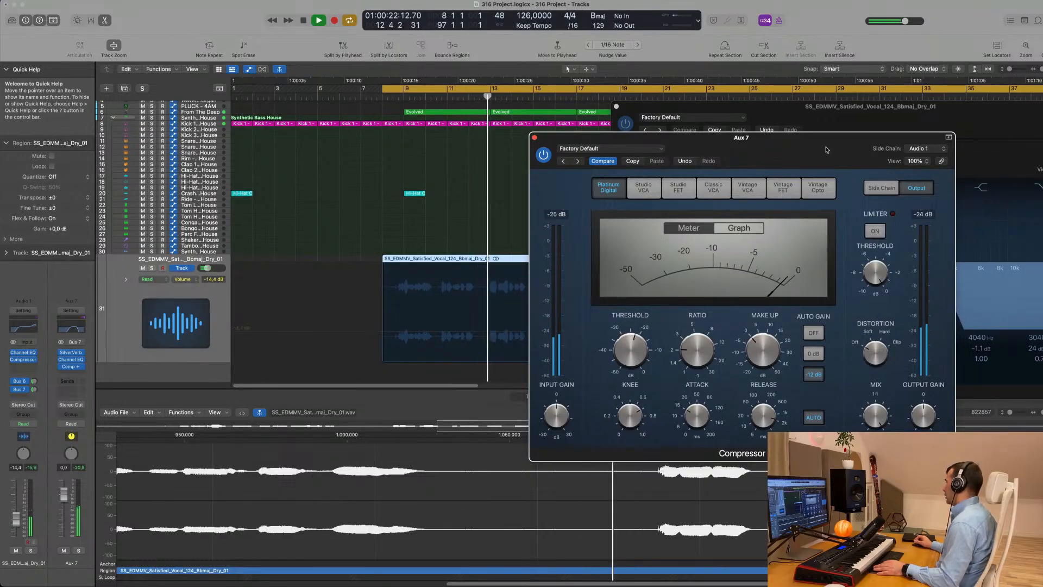
{"action": "left_click_drag", "start_coordinate": [827, 149], "coordinate": [798, 155]}
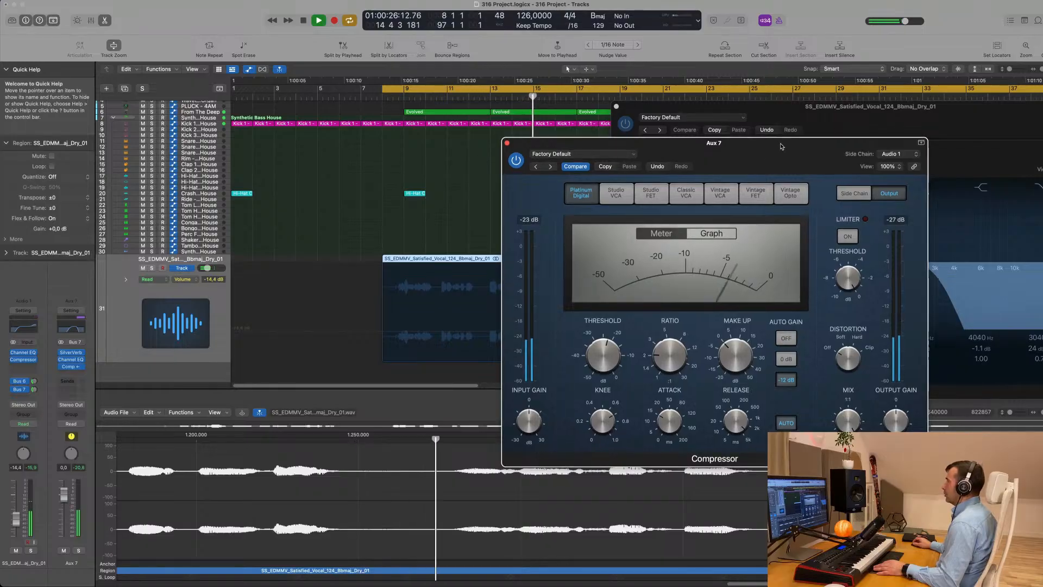
{"action": "left_click_drag", "start_coordinate": [768, 147], "coordinate": [901, 159]}
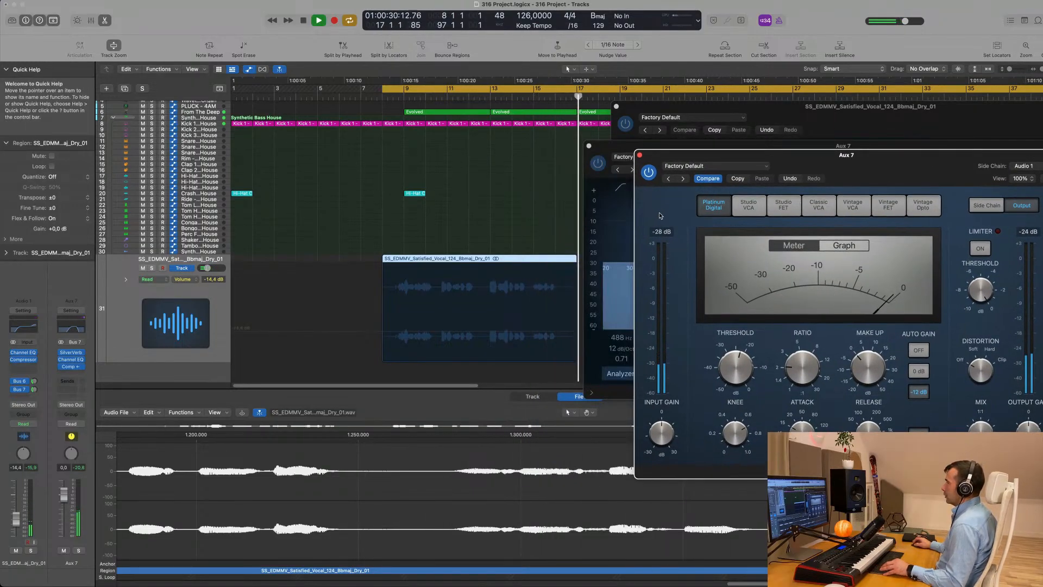
{"action": "left_click_drag", "start_coordinate": [897, 161], "coordinate": [710, 158]}
{"action": "key", "text": "space"}
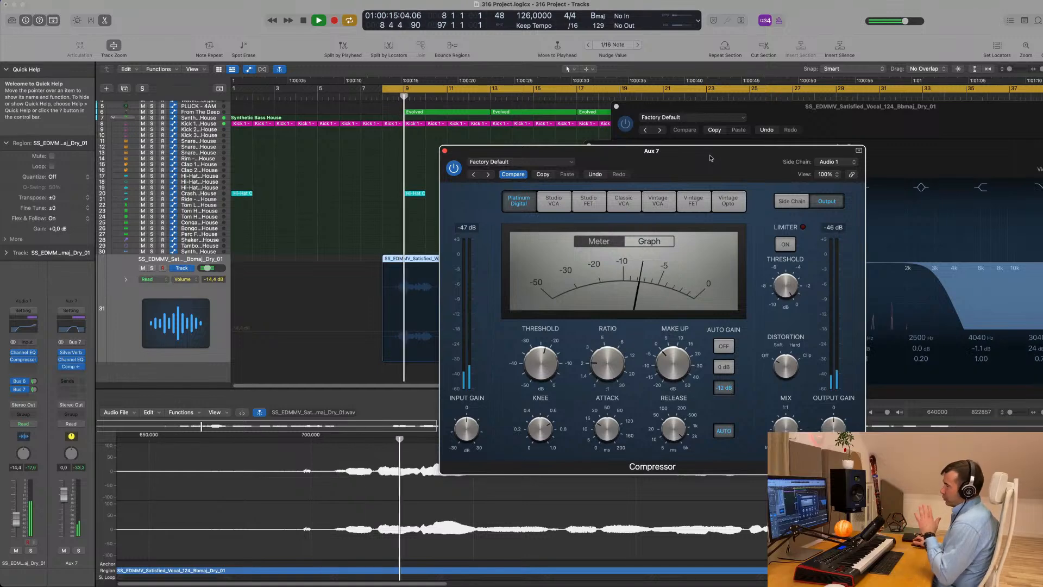
{"action": "left_click_drag", "start_coordinate": [710, 158], "coordinate": [726, 156]}
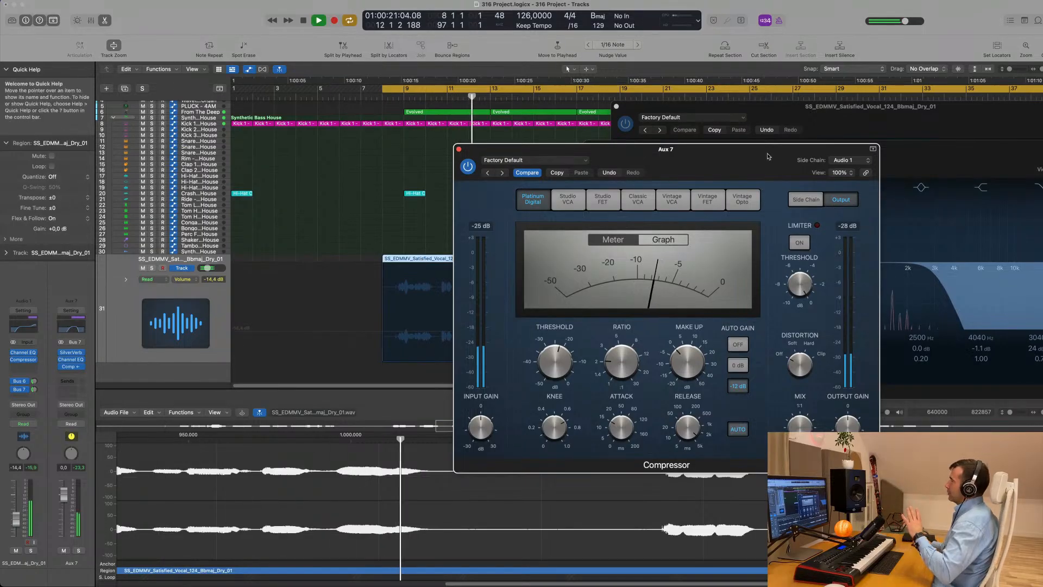
{"action": "left_click_drag", "start_coordinate": [753, 168], "coordinate": [839, 164]}
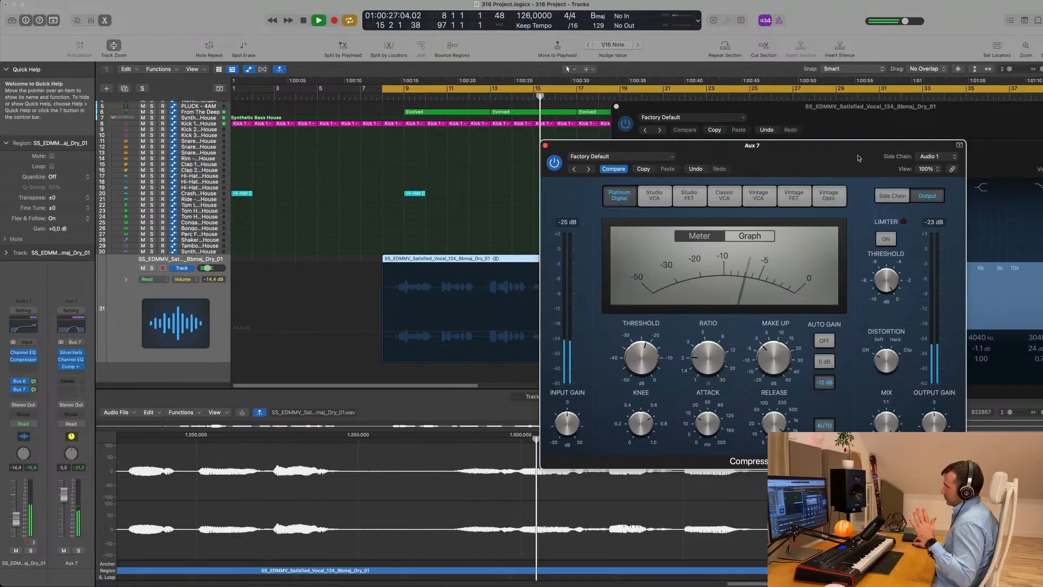
{"action": "left_click_drag", "start_coordinate": [858, 158], "coordinate": [1019, 161]}
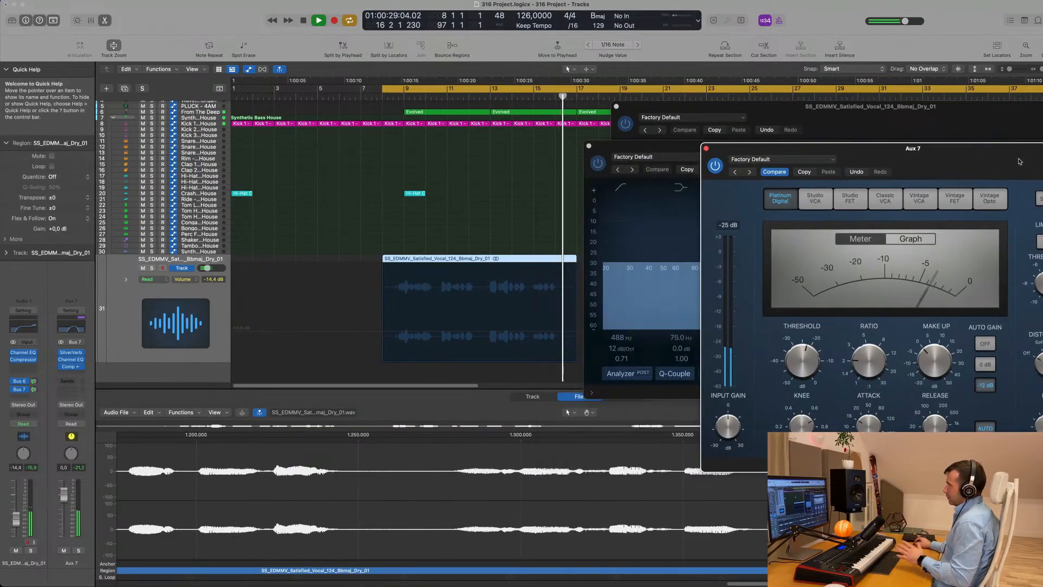
{"action": "key", "text": "space"}
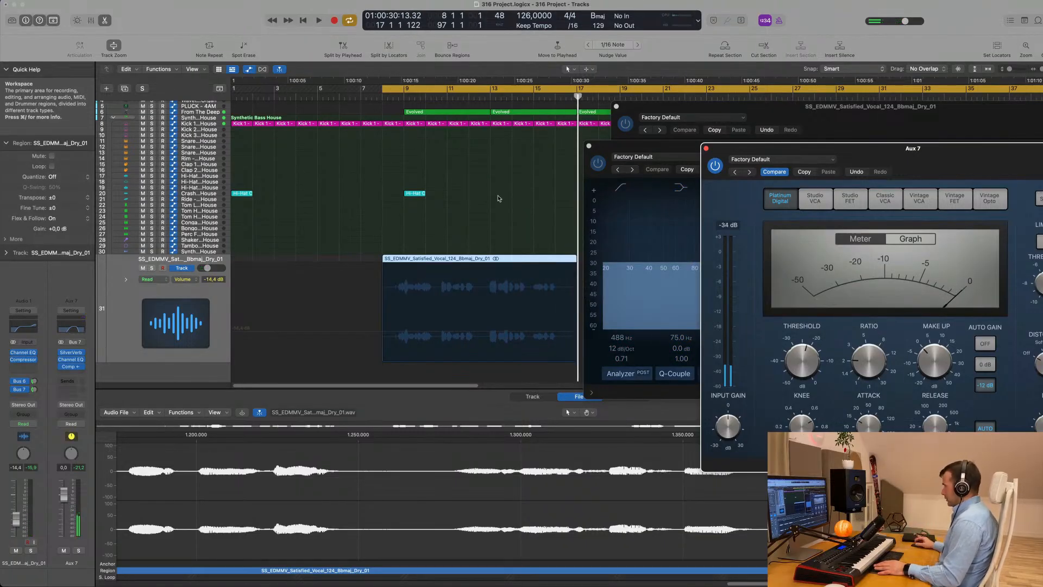
Fine-tune the Aux 7 Compressor's ratio and set its threshold to -21.5 dB while the loop plays.
{"action": "key", "text": "space"}
{"action": "left_click_drag", "start_coordinate": [815, 149], "coordinate": [602, 182]}
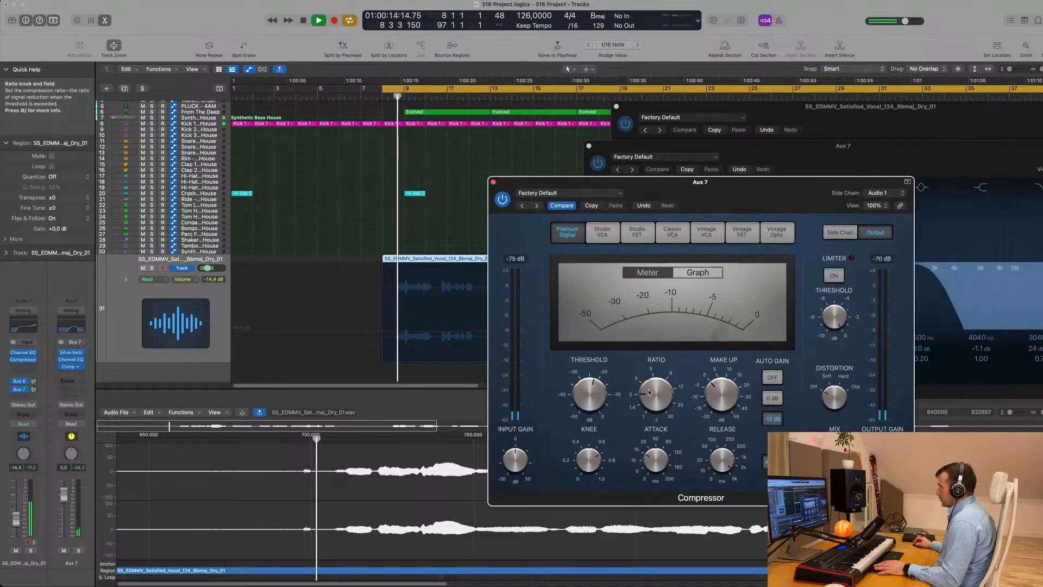
{"action": "left_click_drag", "start_coordinate": [657, 389], "coordinate": [659, 384]}
{"action": "left_click_drag", "start_coordinate": [591, 400], "coordinate": [594, 401]}
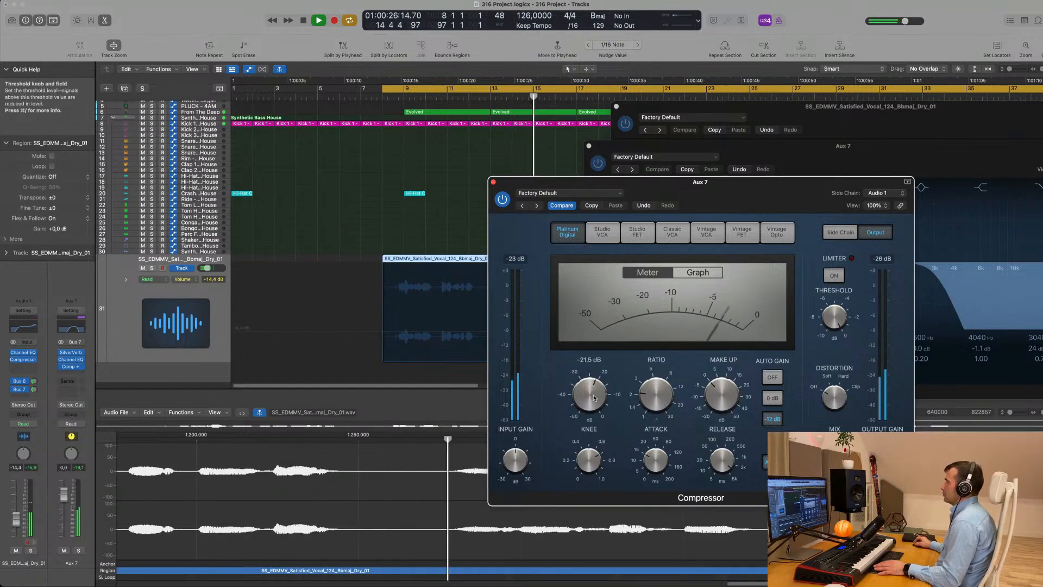
{"action": "mouse_move", "coordinate": [715, 457]}
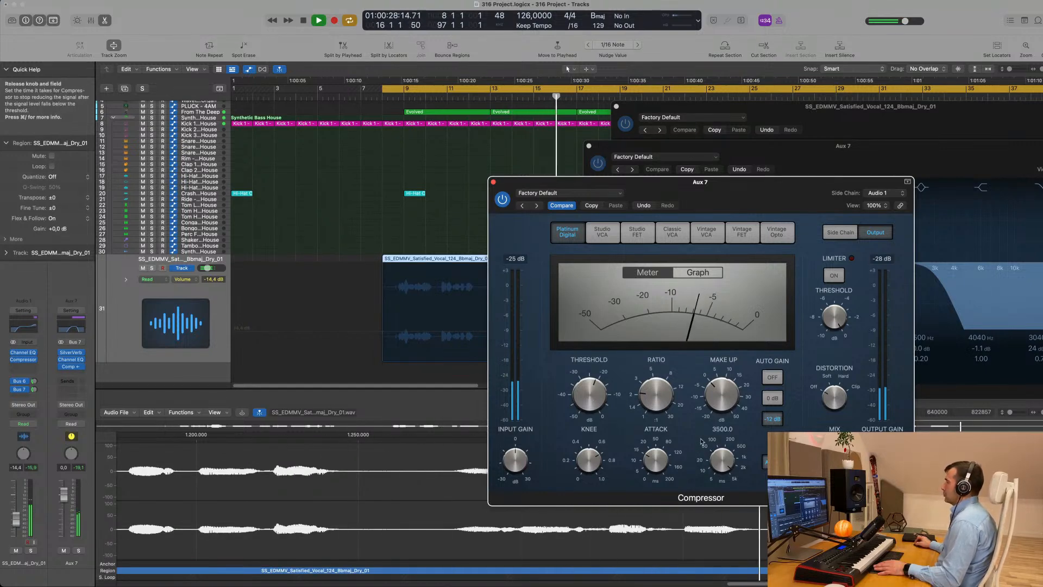
Close the Aux 7 Compressor window and both Channel EQ windows to uncover the arrangement.
{"action": "left_click_drag", "start_coordinate": [737, 191], "coordinate": [786, 225]}
{"action": "left_click", "coordinate": [543, 216]}
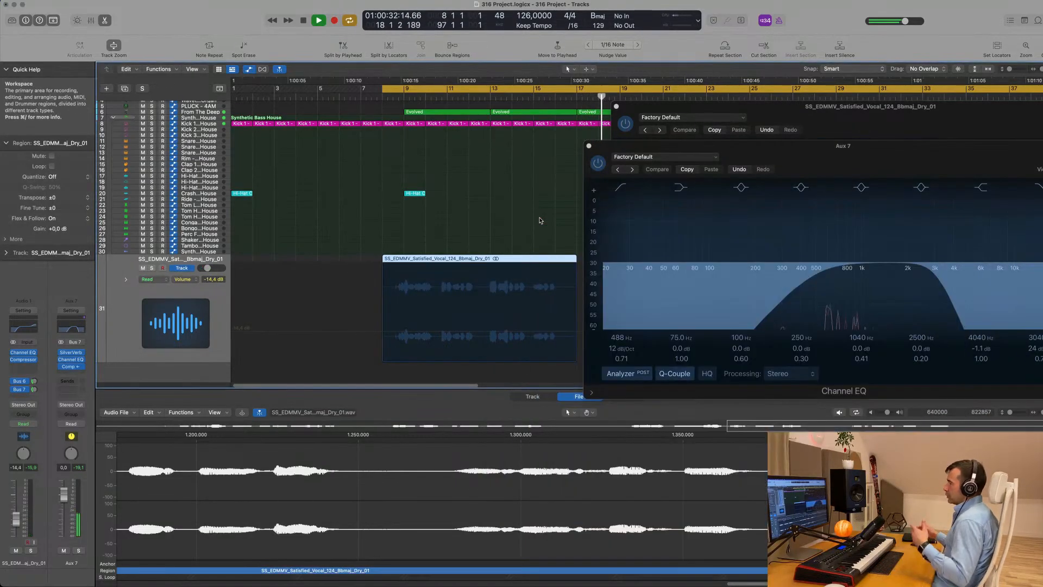
{"action": "left_click", "coordinate": [588, 147]}
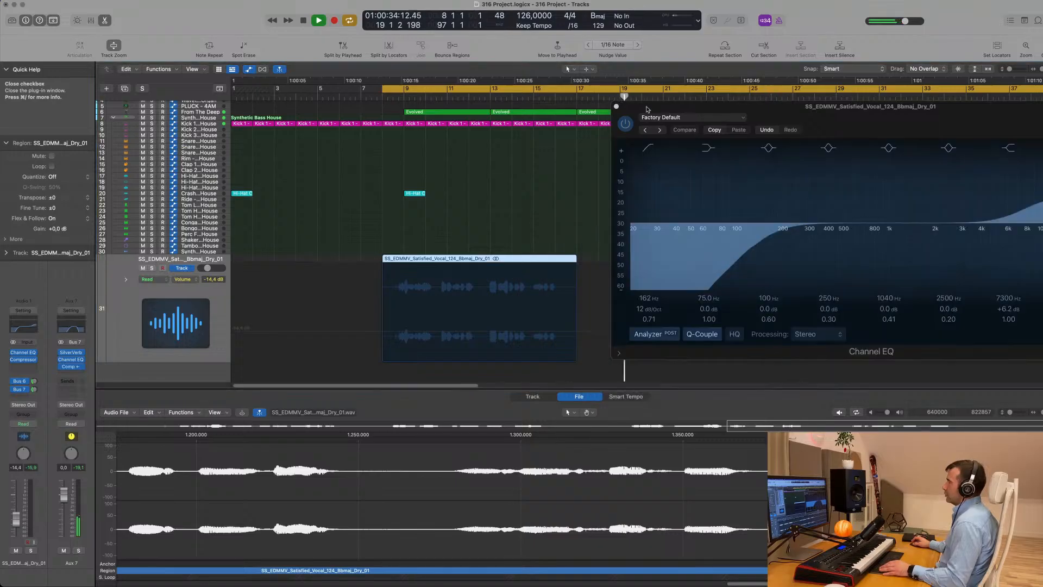
{"action": "left_click", "coordinate": [616, 107]}
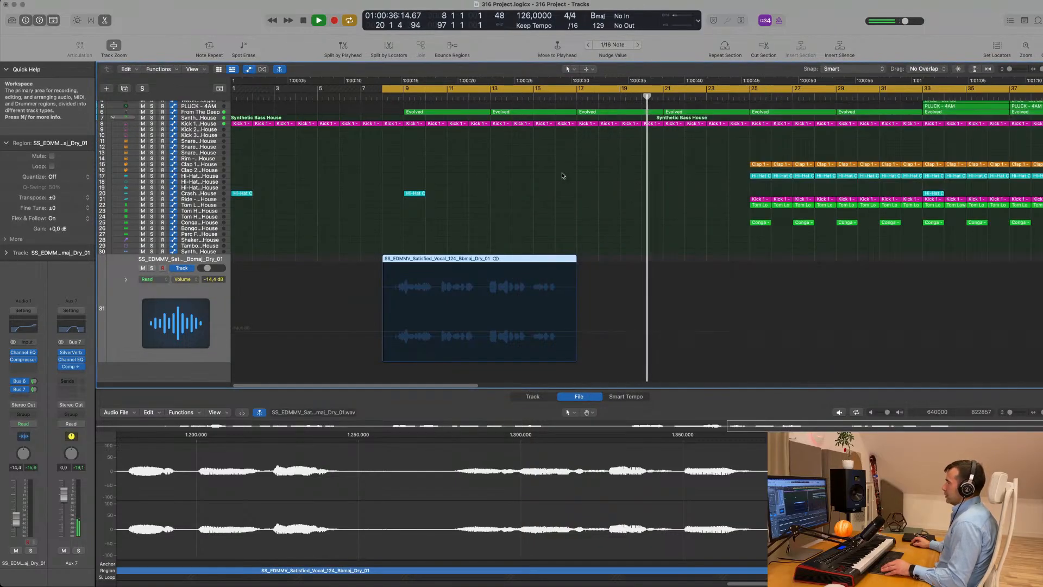
Play from the cycle start and lower the vocal track's volume to -19.0 dB.
{"action": "left_click", "coordinate": [561, 174], "text": "ctrl+alt"}
{"action": "key", "text": "space"}
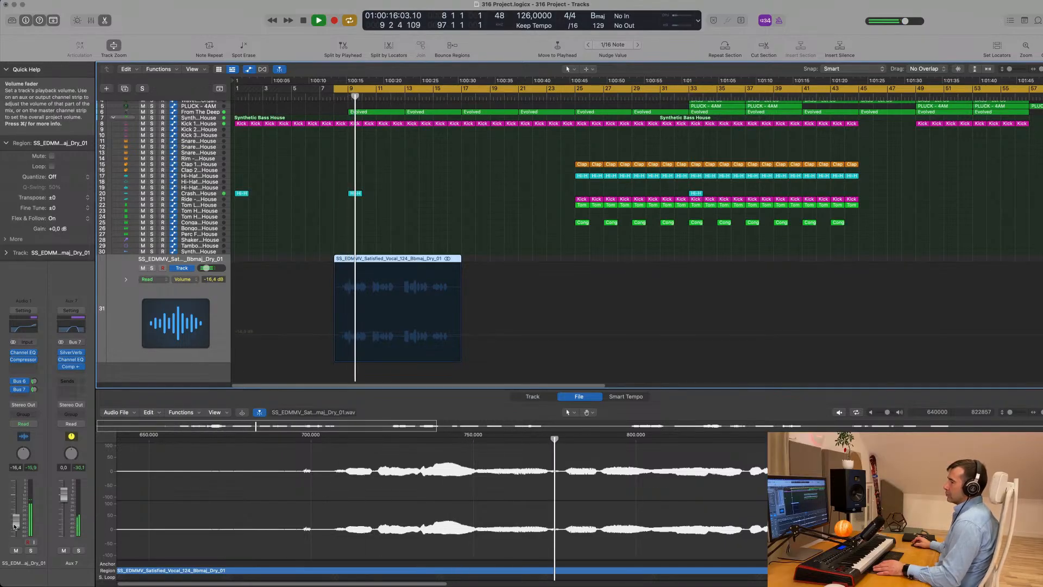
{"action": "left_click_drag", "start_coordinate": [15, 520], "coordinate": [18, 532]}
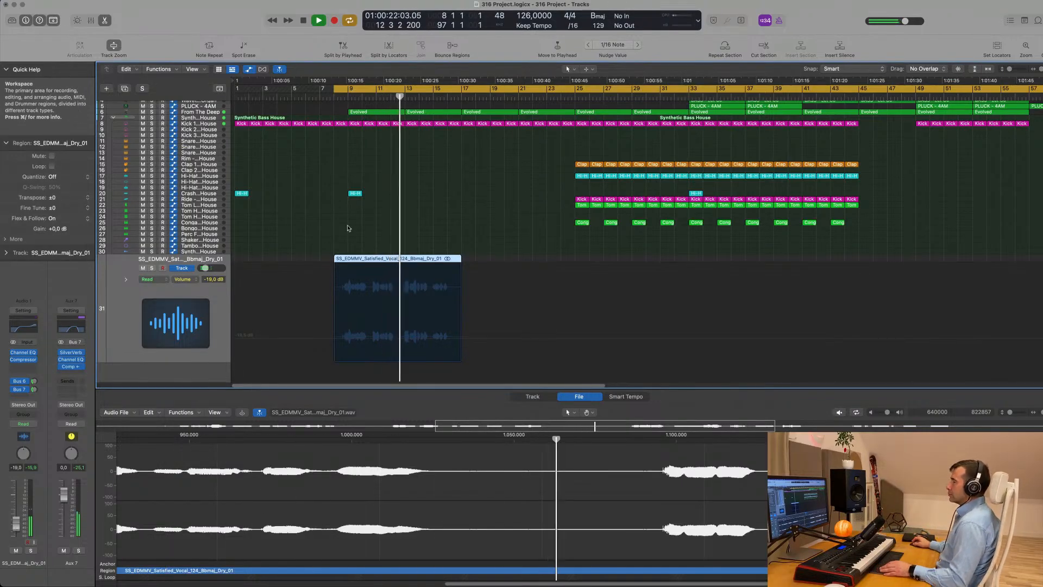
Raise the vocal track's volume to -16.8 dB while the loop plays and stop playback.
{"action": "left_click", "coordinate": [466, 224]}
{"action": "left_click", "coordinate": [119, 313]}
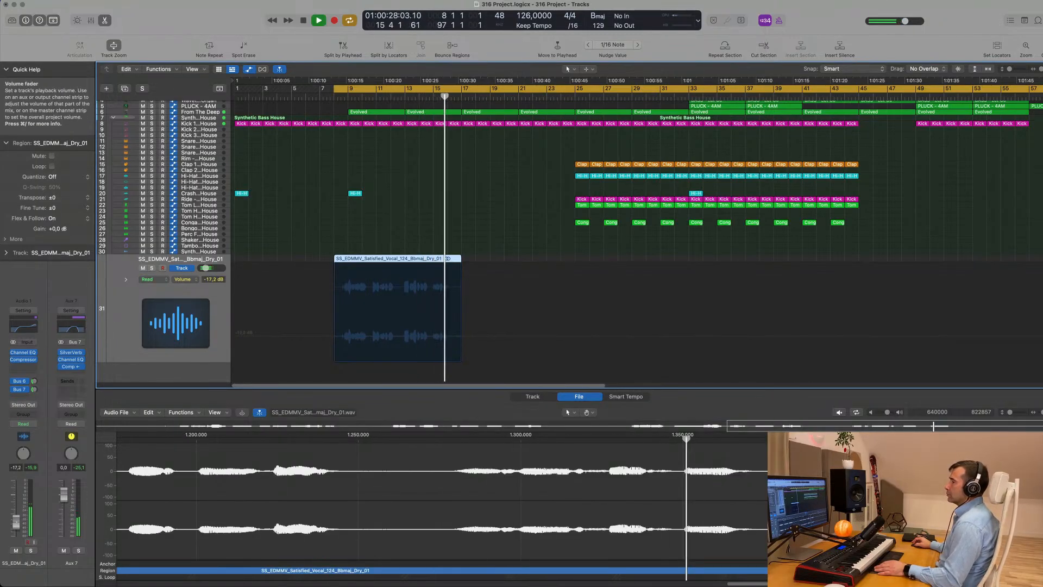
{"action": "key", "text": "space"}
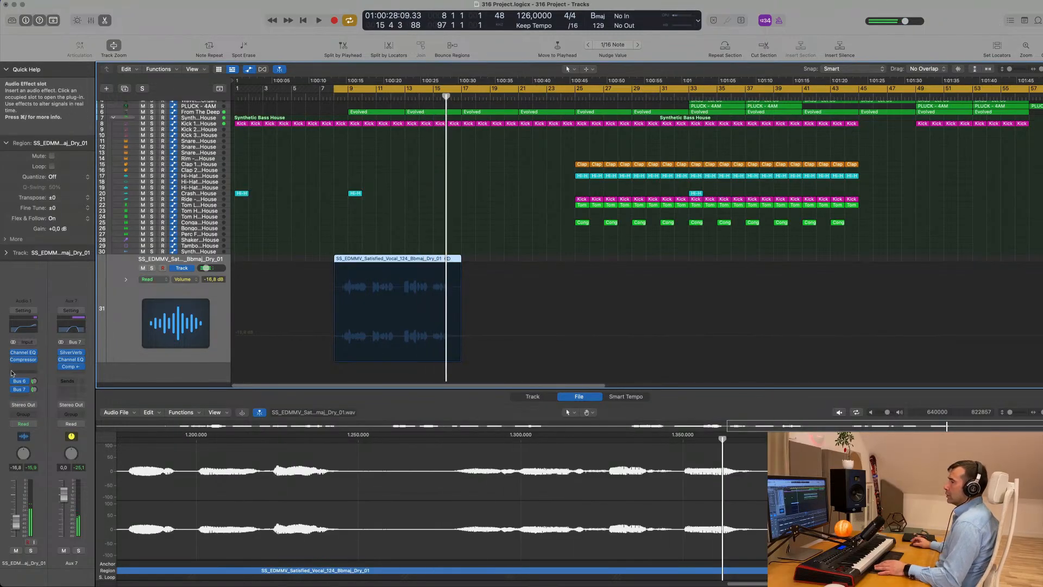
Add a Bus 8 send to the vocal track and insert a Chorus on Aux 8, placing its window clear of the vocal region.
{"action": "left_click", "coordinate": [20, 399]}
{"action": "mouse_move", "coordinate": [32, 409]}
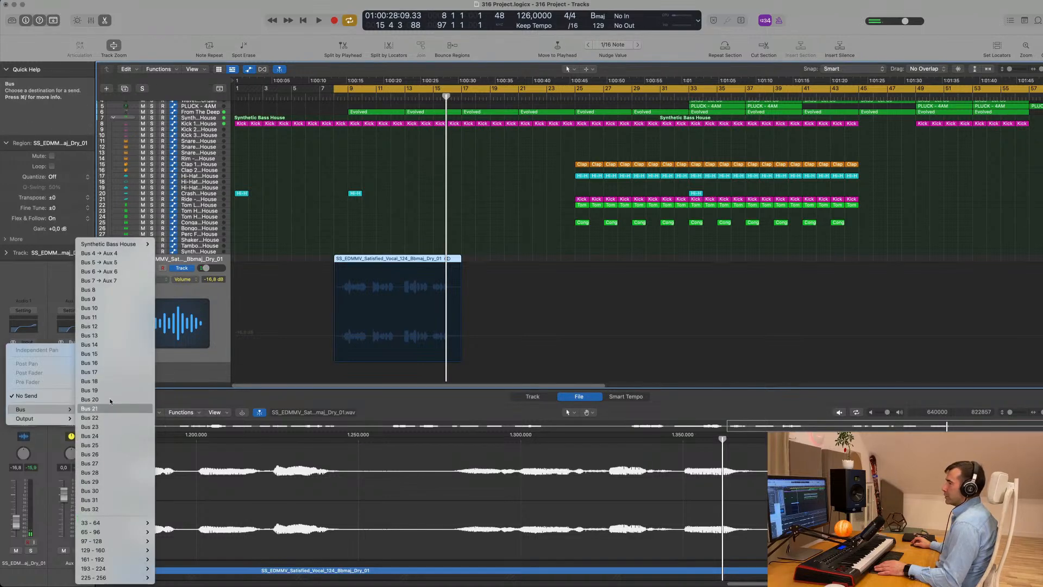
{"action": "left_click", "coordinate": [103, 292]}
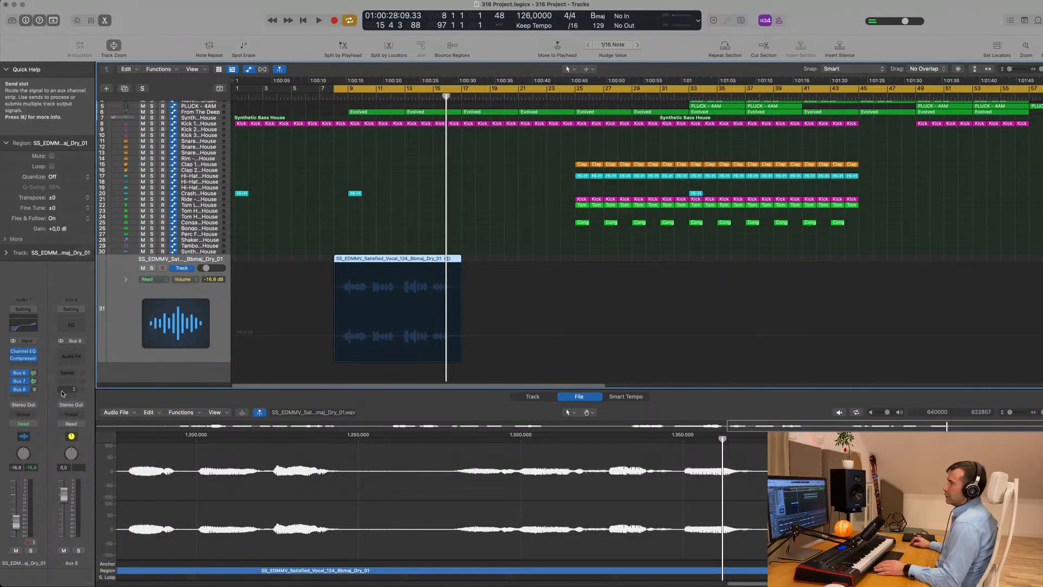
{"action": "left_click", "coordinate": [71, 356]}
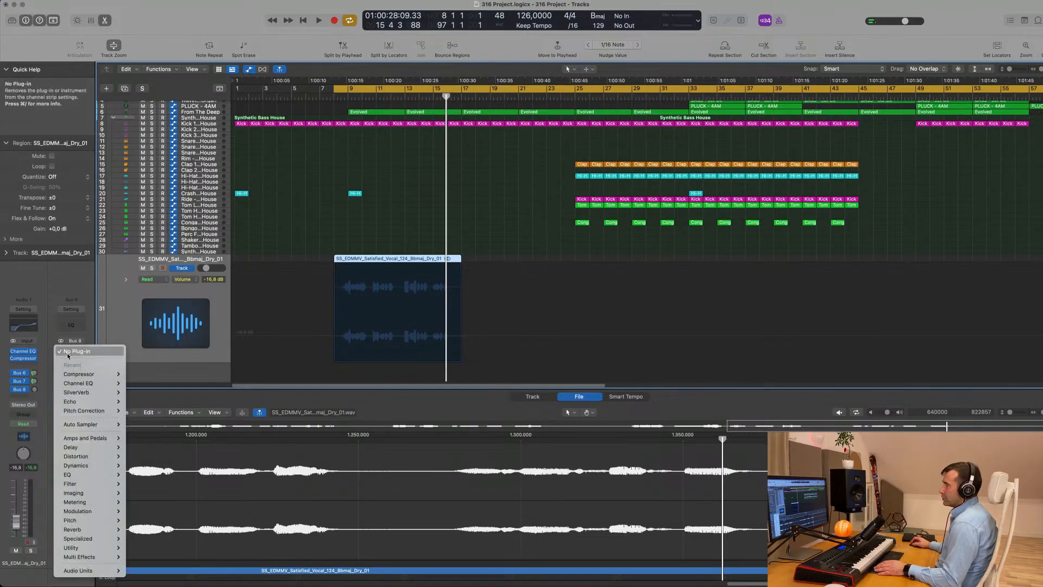
{"action": "mouse_move", "coordinate": [73, 520]}
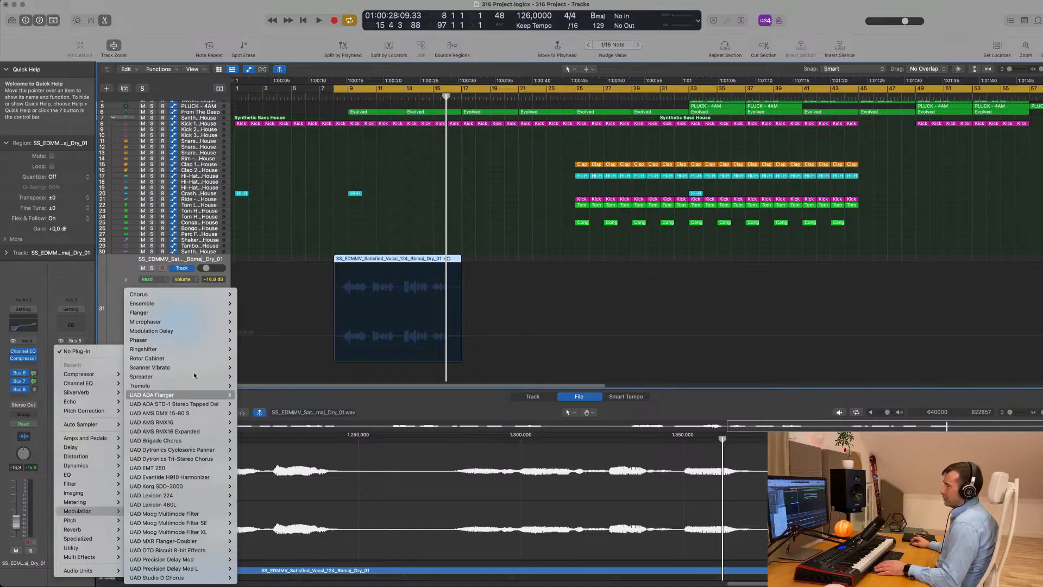
{"action": "mouse_move", "coordinate": [191, 303]}
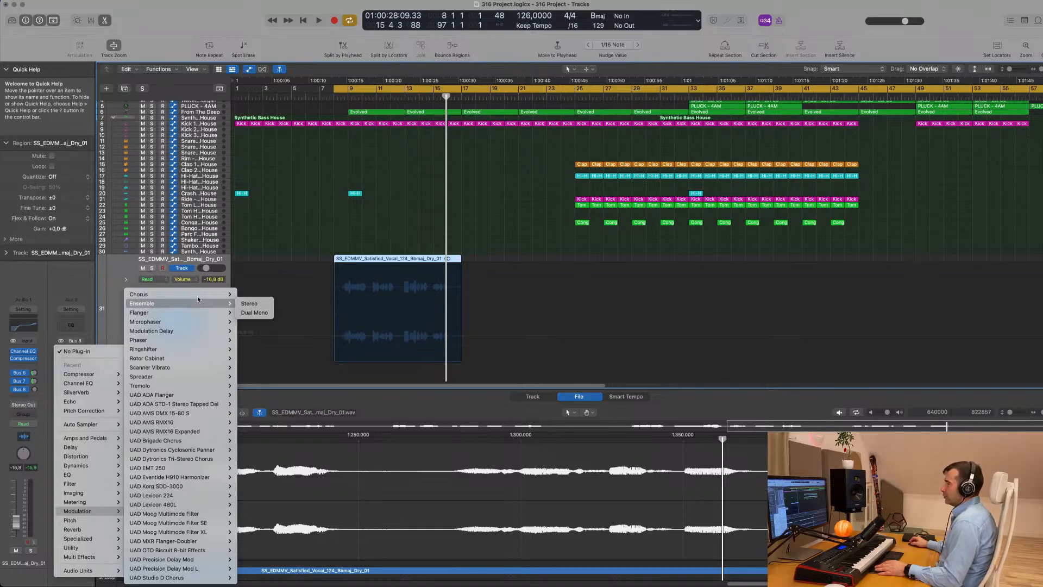
{"action": "left_click", "coordinate": [249, 295]}
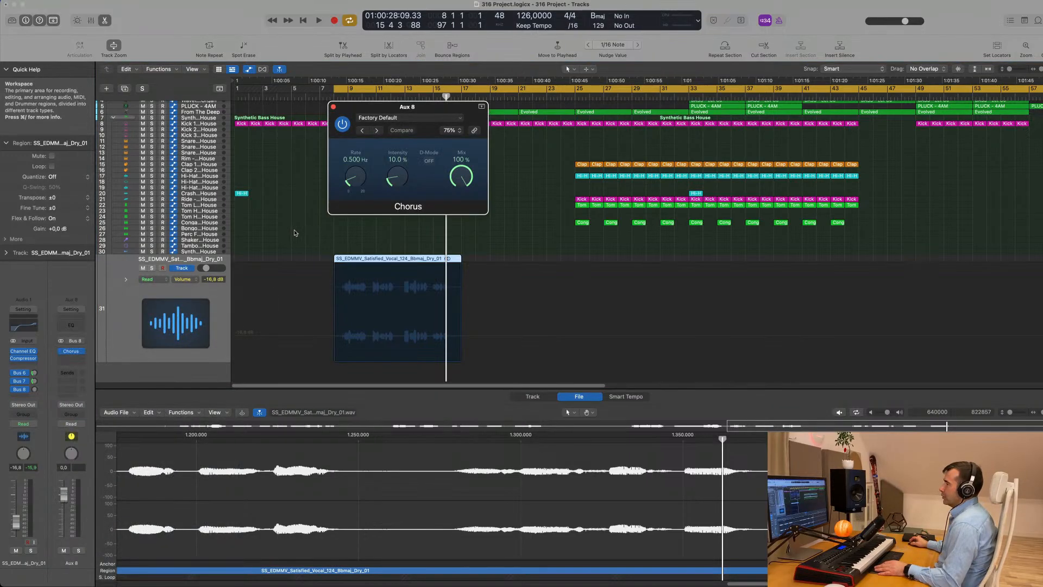
{"action": "left_click_drag", "start_coordinate": [453, 107], "coordinate": [589, 158]}
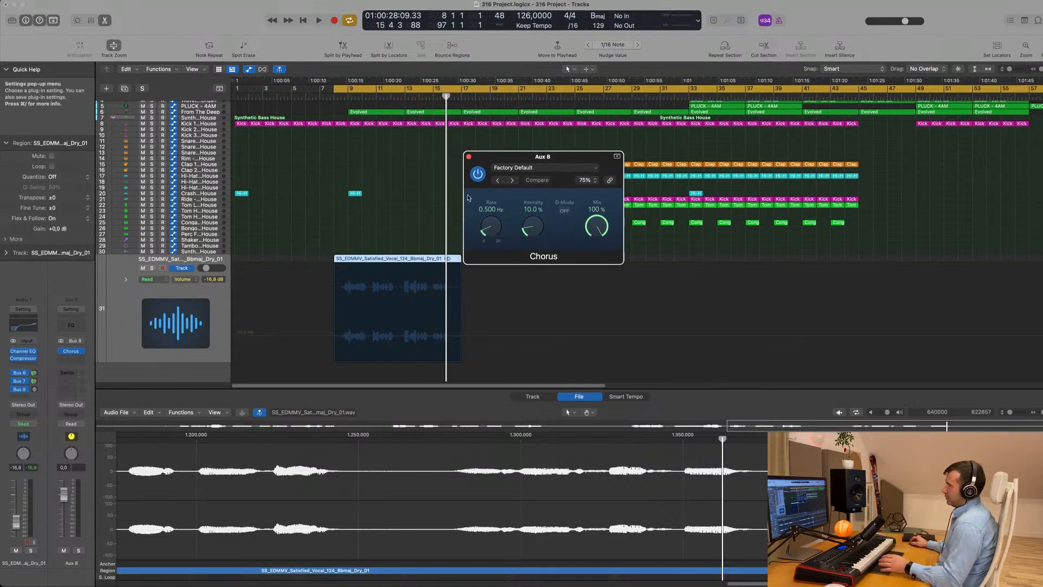
Turn up the vocal track's Bus 8 send and restart playback from the cycle start.
{"action": "key", "text": "space"}
{"action": "mouse_move", "coordinate": [34, 389]}
{"action": "left_mouse_down"}
{"action": "mouse_move", "coordinate": [36, 362]}
{"action": "mouse_move", "coordinate": [35, 394]}
{"action": "left_mouse_up"}
{"action": "key", "text": "space"}
{"action": "key", "text": "space"}
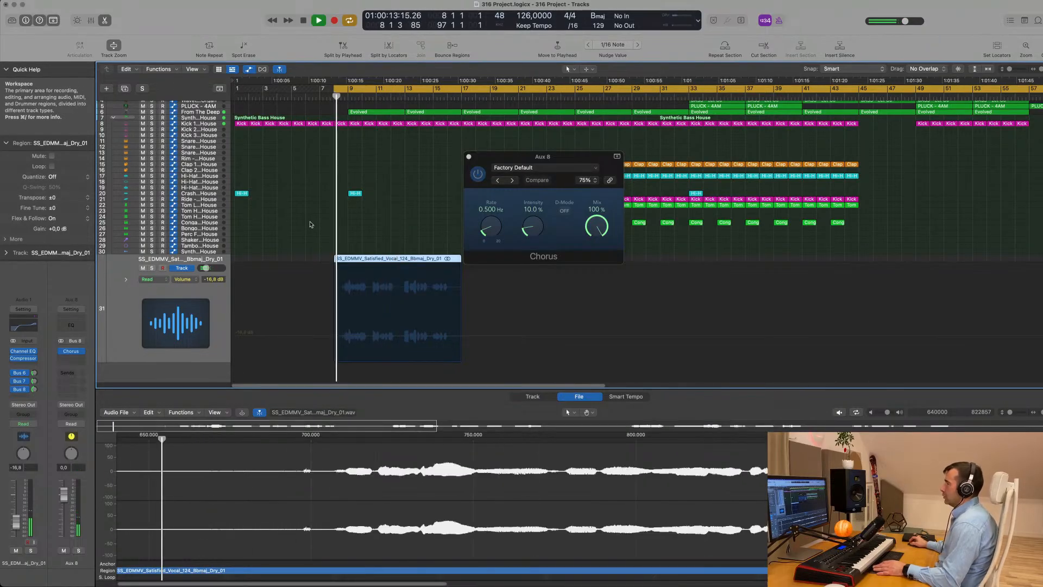
Try the Aux 8 Chorus at a 2.000 Hz rate and 62 % intensity while the loop plays.
{"action": "left_click_drag", "start_coordinate": [525, 162], "coordinate": [361, 173]}
{"action": "left_click_drag", "start_coordinate": [328, 236], "coordinate": [373, 204]}
{"action": "left_click_drag", "start_coordinate": [368, 239], "coordinate": [331, 190]}
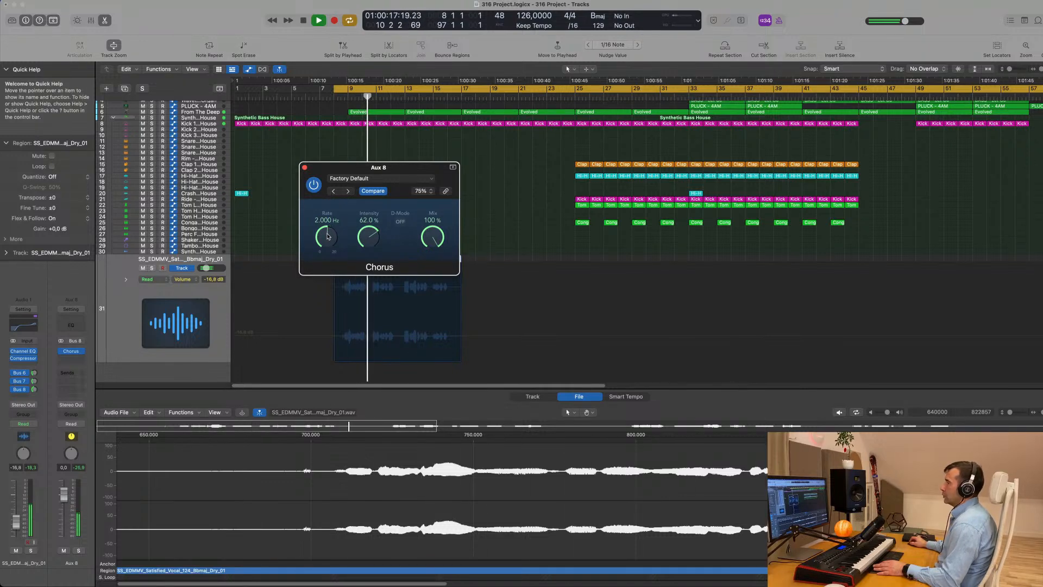
Try a 1.100 Hz Chorus rate and 16 % intensity with D-Mode switched on, replaying the loop.
{"action": "left_click_drag", "start_coordinate": [328, 237], "coordinate": [369, 257]}
{"action": "key", "text": "space"}
{"action": "key", "text": "space"}
{"action": "left_click", "coordinate": [400, 224]}
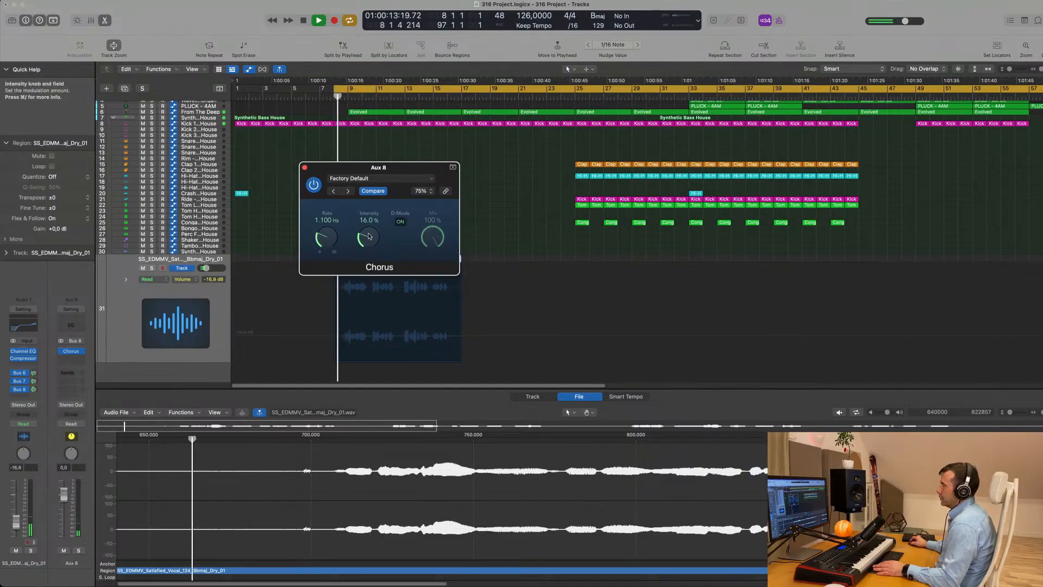
Try the Chorus intensity at 83 %, followed by a 1.333 Hz rate with 55 % intensity.
{"action": "left_click_drag", "start_coordinate": [405, 168], "coordinate": [420, 170]}
{"action": "left_click_drag", "start_coordinate": [381, 235], "coordinate": [396, 172]}
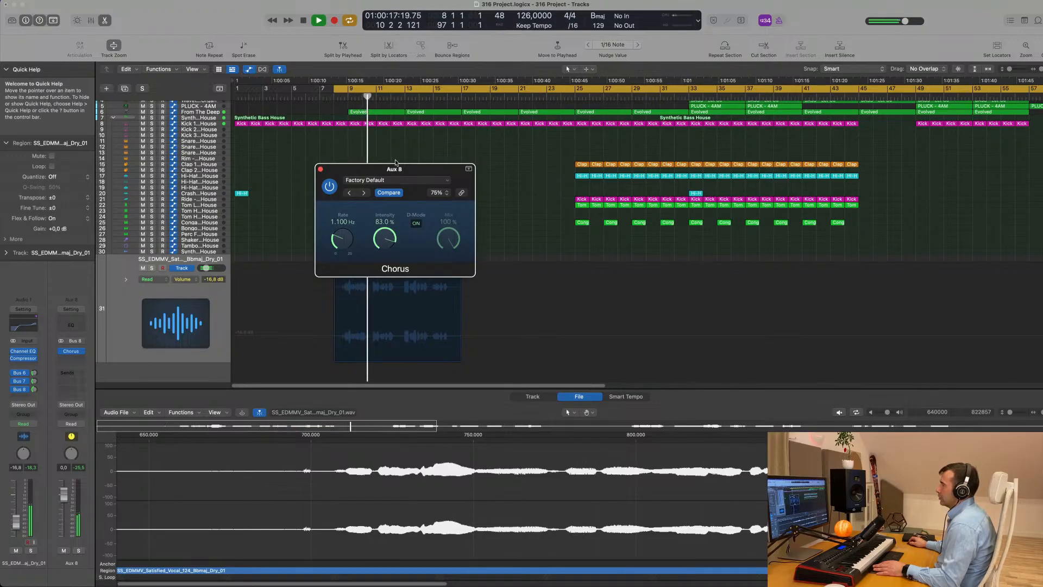
{"action": "left_click_drag", "start_coordinate": [343, 234], "coordinate": [378, 278]}
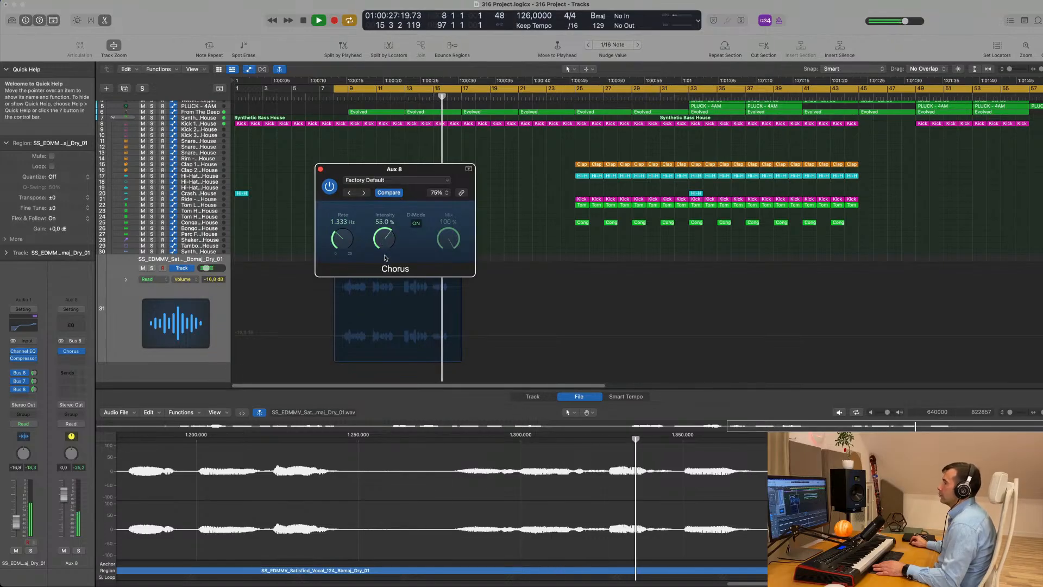
Load the Mega Wide Chorus preset on Aux 8 and play the loop with it.
{"action": "key", "text": "space"}
{"action": "left_click", "coordinate": [405, 180]}
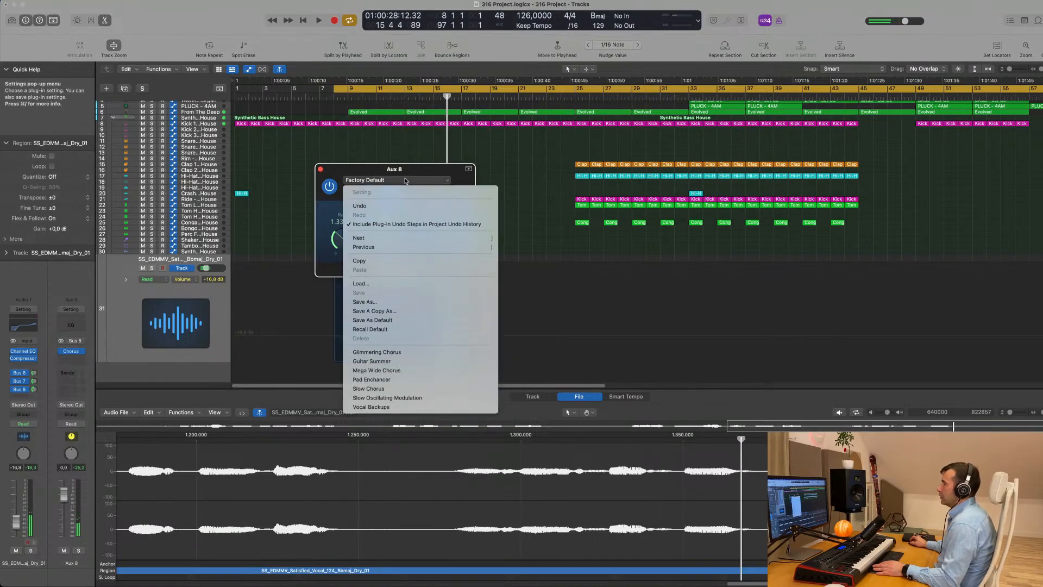
{"action": "left_click", "coordinate": [402, 370]}
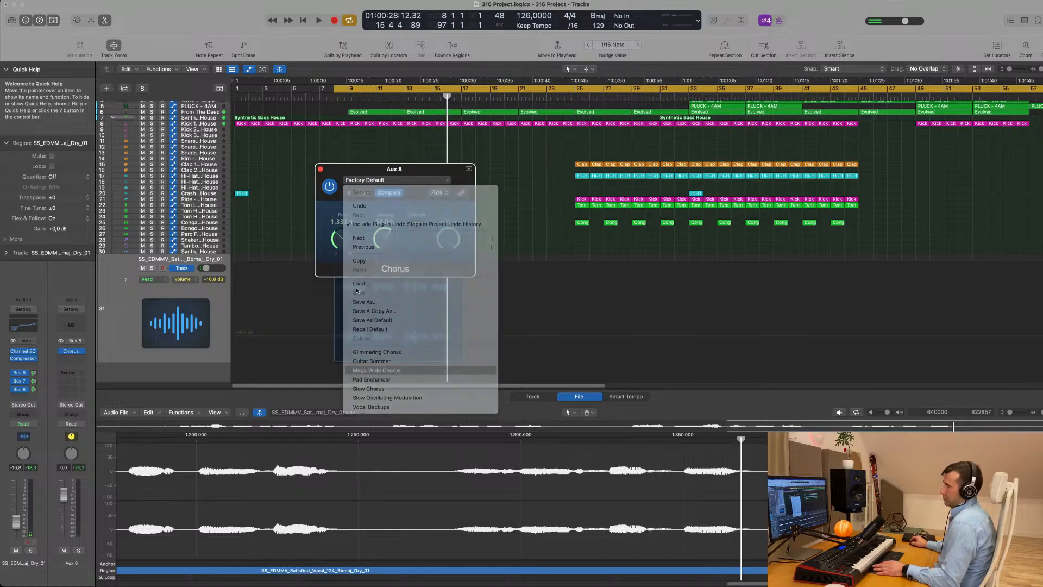
{"action": "left_click_drag", "start_coordinate": [413, 171], "coordinate": [455, 173]}
{"action": "key", "text": "space"}
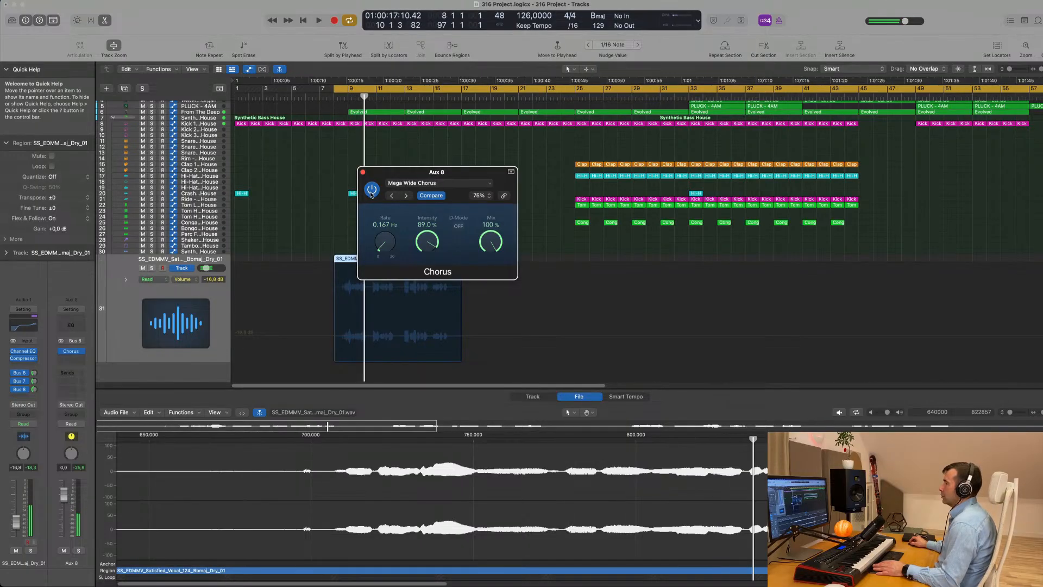
Replay the vocal loop with the Aux 8 Chorus bypassed and re-enabled to compare the sound.
{"action": "key", "text": "space"}
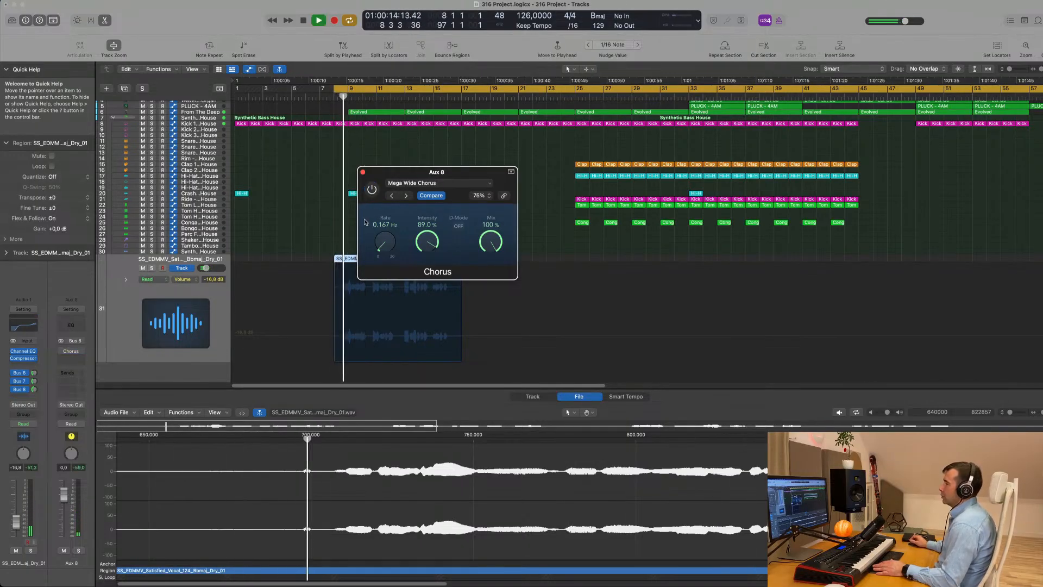
{"action": "key", "text": "space"}
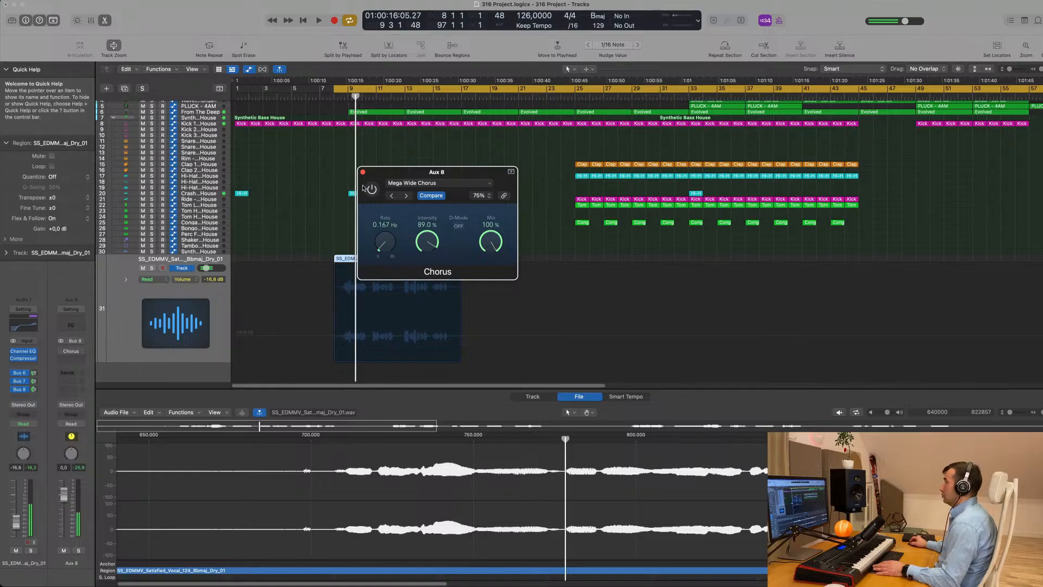
{"action": "key", "text": "space"}
{"action": "left_click_drag", "start_coordinate": [368, 197], "coordinate": [344, 191]}
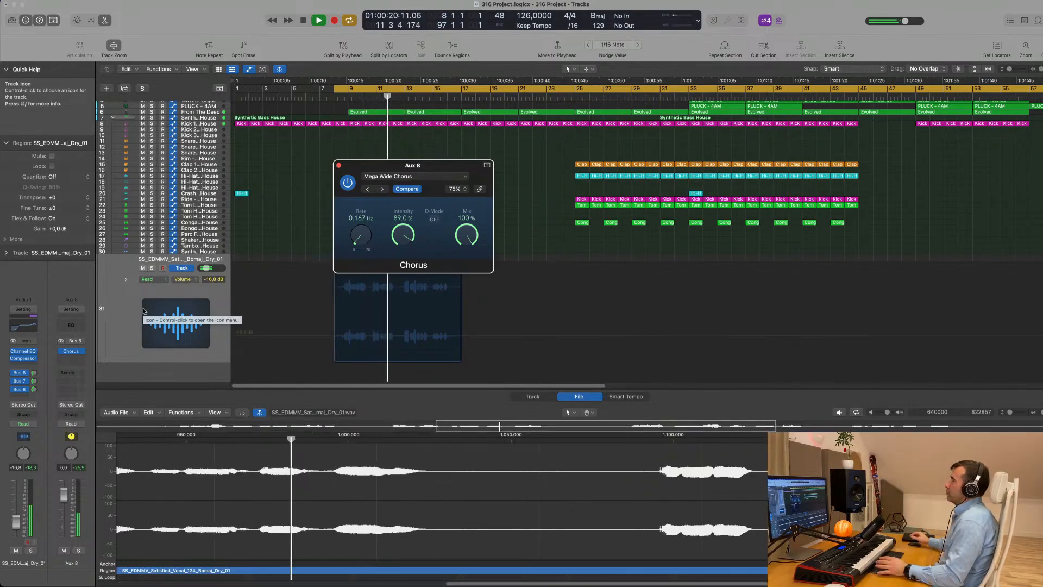
Raise the vocal track's volume to -16.2 dB and close the Aux 8 Chorus window.
{"action": "left_click_drag", "start_coordinate": [456, 166], "coordinate": [623, 138]}
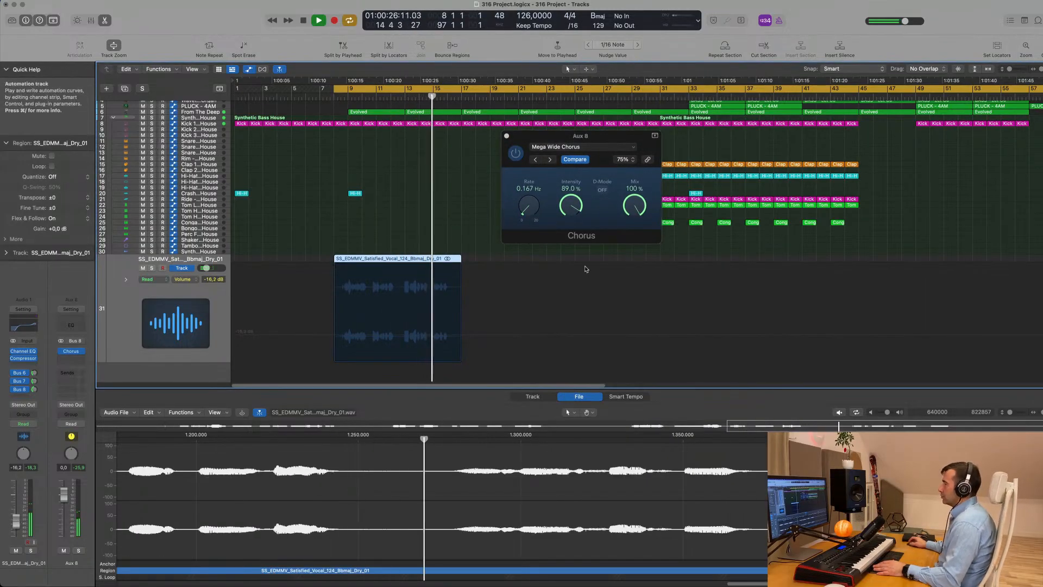
{"action": "left_click_drag", "start_coordinate": [588, 142], "coordinate": [519, 150]}
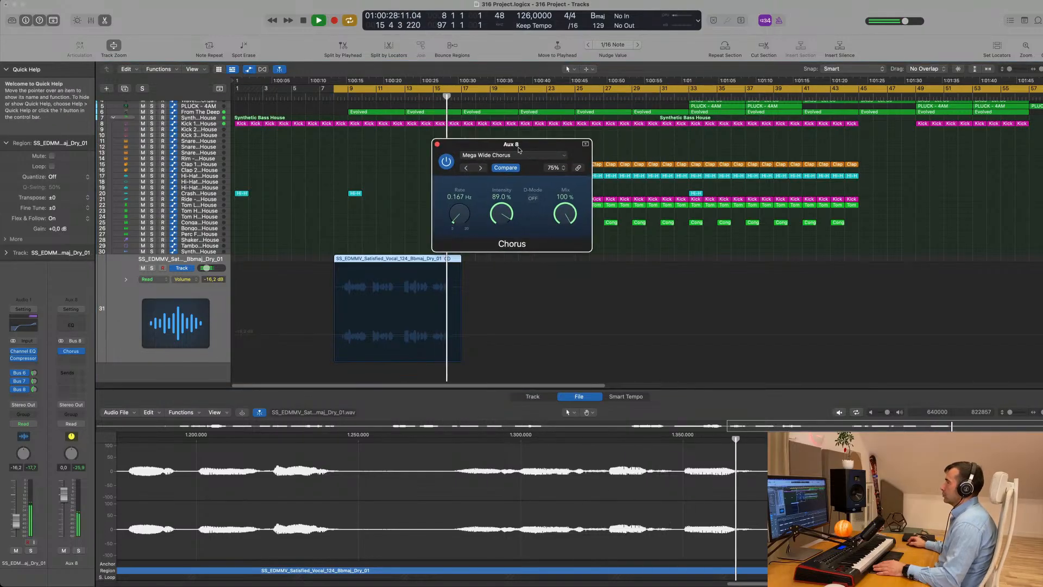
{"action": "left_click", "coordinate": [438, 144]}
Split the vocal region at bar 15 and copy its last two bars to bar 17.
{"action": "scroll", "coordinate": [443, 216], "scroll_direction": "down", "scroll_amount": 2}
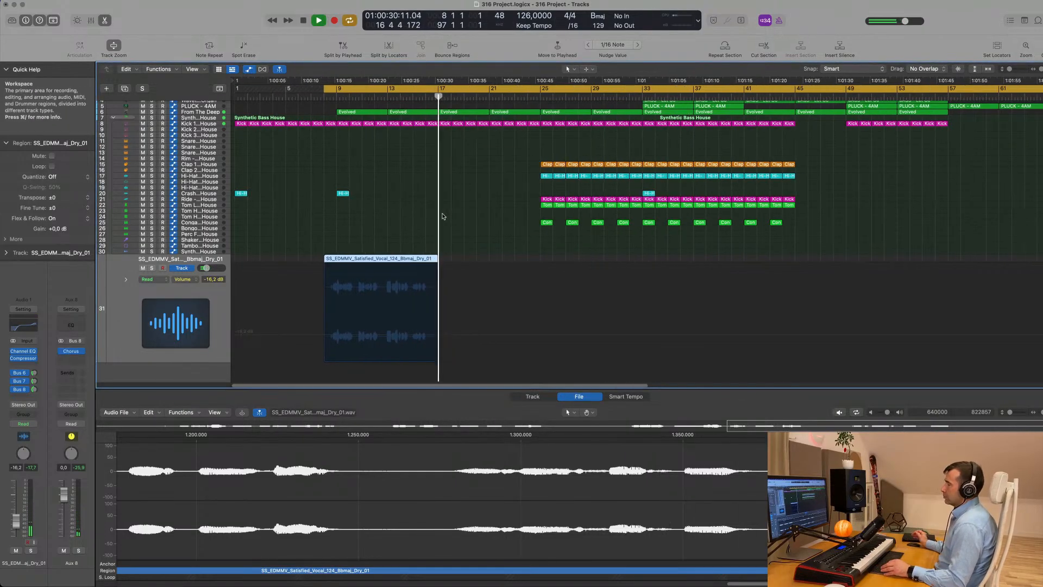
{"action": "scroll", "coordinate": [432, 220], "scroll_direction": "down", "scroll_amount": 1}
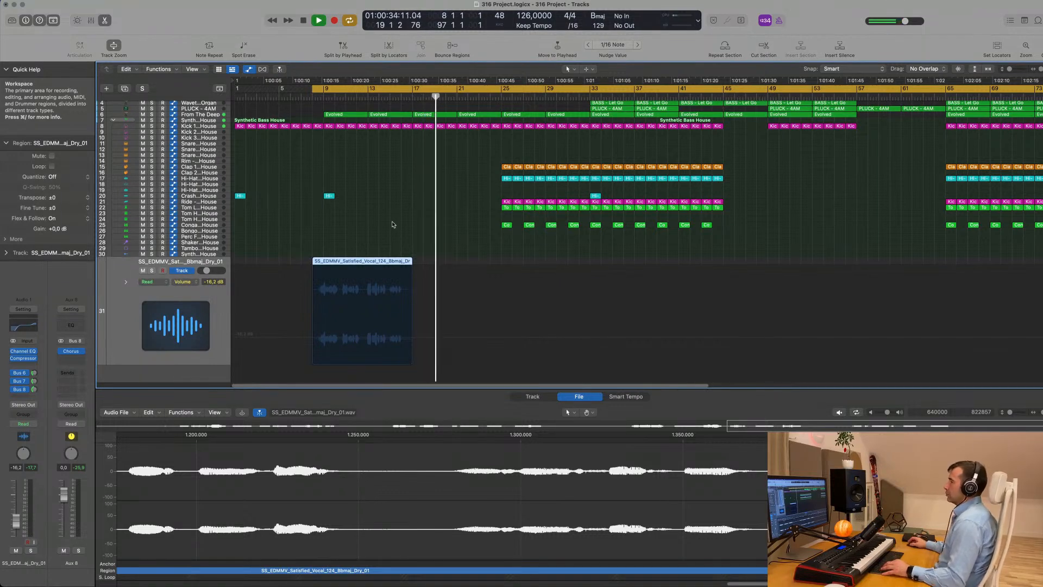
{"action": "double_click", "coordinate": [390, 262], "text": "super"}
{"action": "key", "text": "space"}
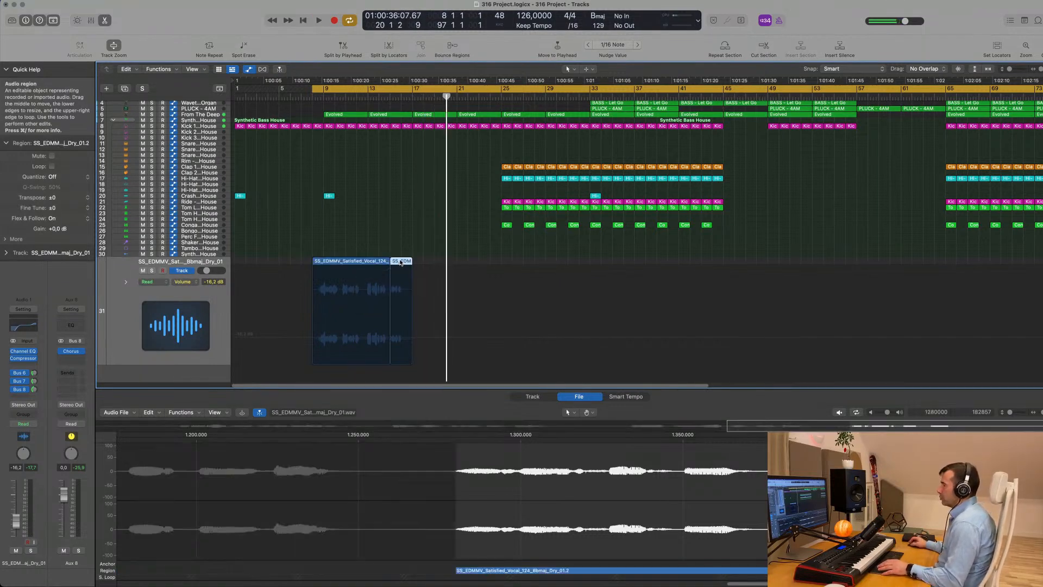
{"action": "left_click_drag", "start_coordinate": [398, 262], "coordinate": [419, 262]}
{"action": "key", "text": "space"}
Audition the copied vocal piece around bar 17, replaying from just before its start.
{"action": "key", "text": "super+Right"}
{"action": "key", "text": "super+Right"}
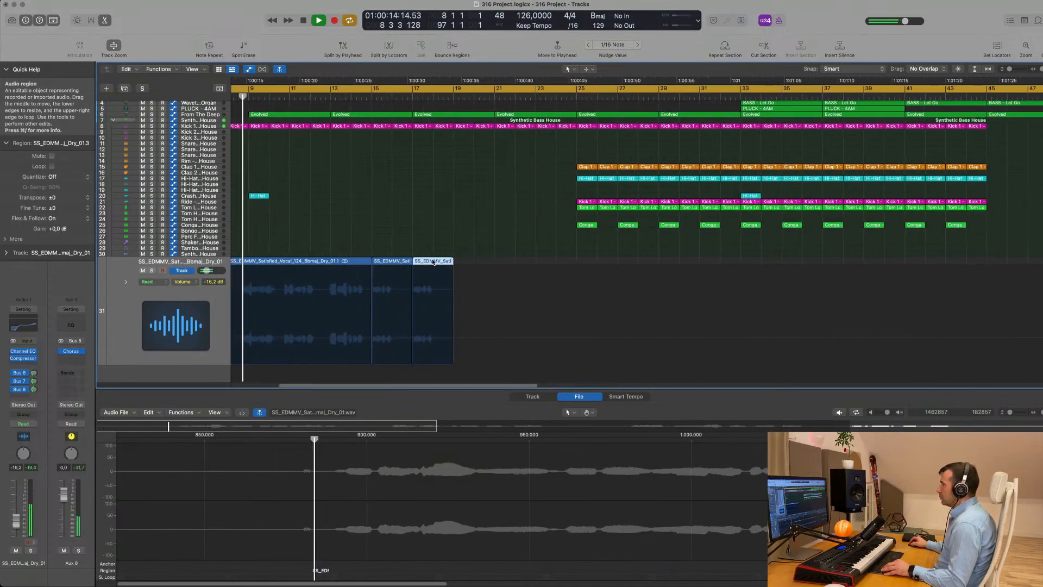
{"action": "key", "text": "super+Right"}
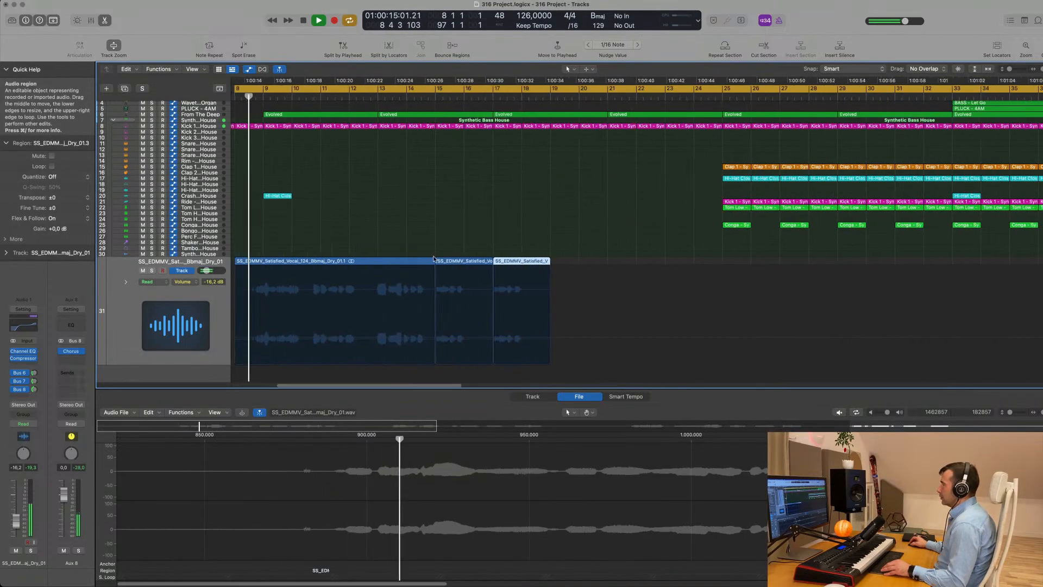
{"action": "left_click", "coordinate": [505, 101]}
{"action": "left_click", "coordinate": [497, 102]}
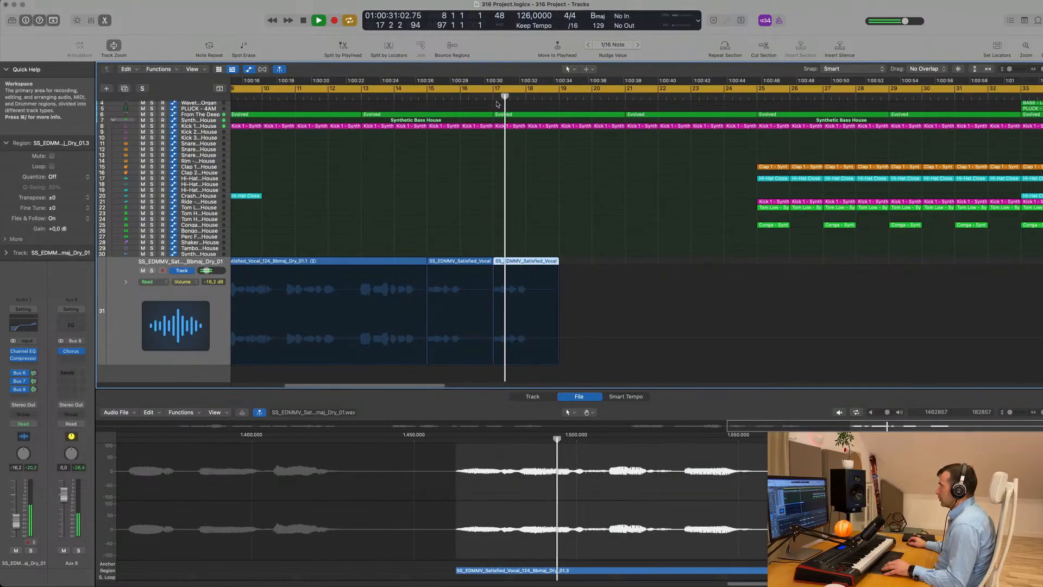
{"action": "left_click", "coordinate": [478, 102]}
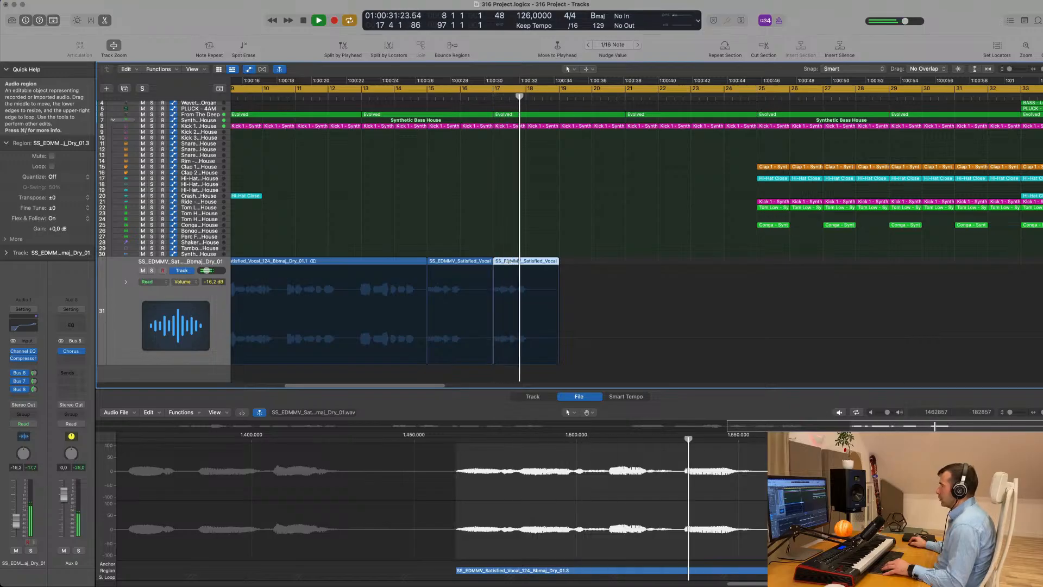
Try splitting the copied vocal piece halfway through bar 17 and deleting its first part.
{"action": "double_click", "coordinate": [509, 262], "text": "super"}
{"action": "left_click", "coordinate": [502, 261]}
{"action": "key", "text": "Delete"}
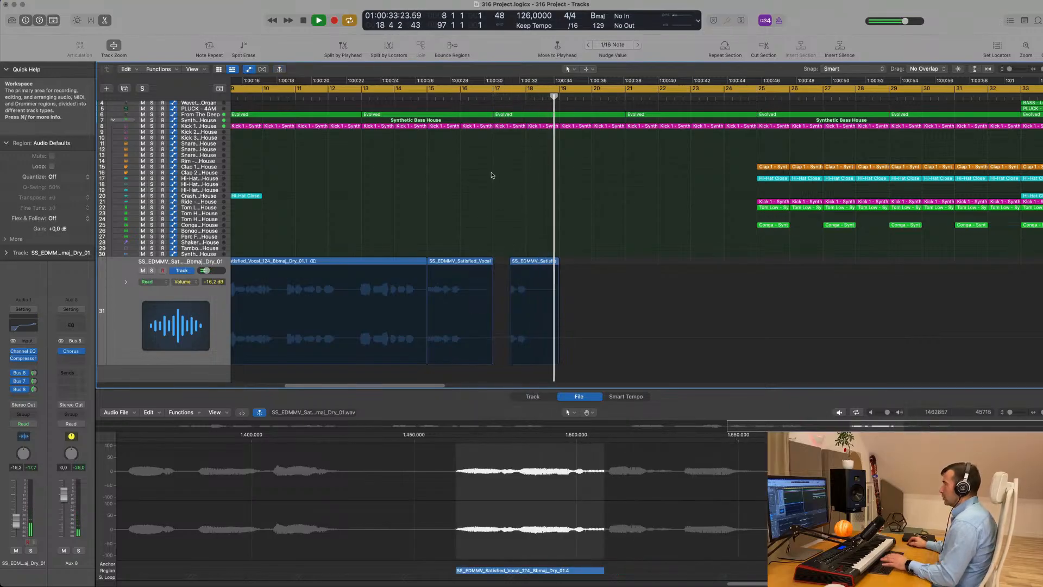
Try moving the remaining part of the copied vocal piece earlier towards bar 17, and undo the move.
{"action": "left_click", "coordinate": [483, 102]}
{"action": "scroll", "coordinate": [494, 192], "scroll_direction": "left", "scroll_amount": 2}
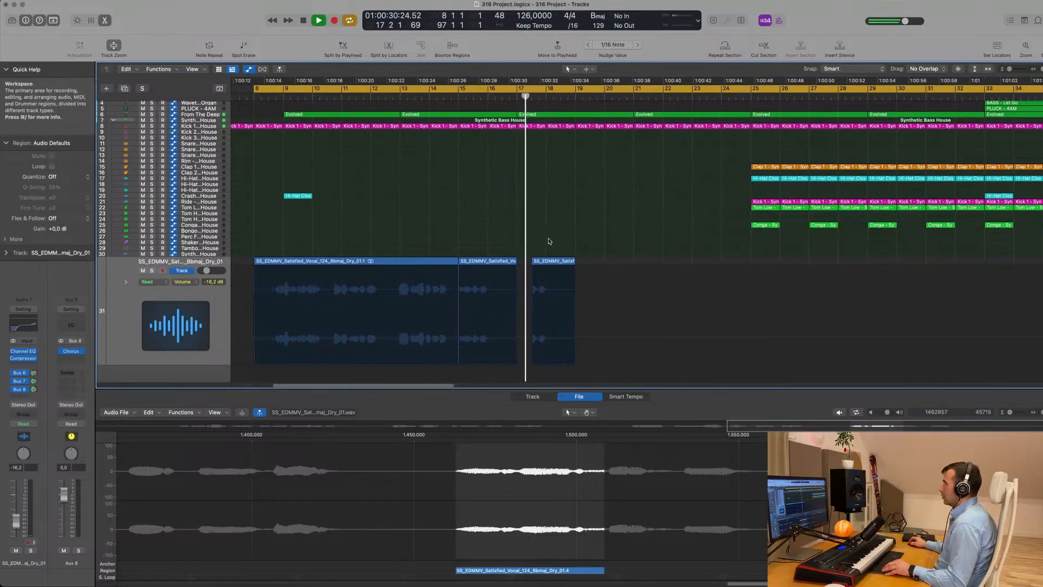
{"action": "left_click_drag", "start_coordinate": [551, 264], "coordinate": [537, 264]}
{"action": "key", "text": "super+z"}
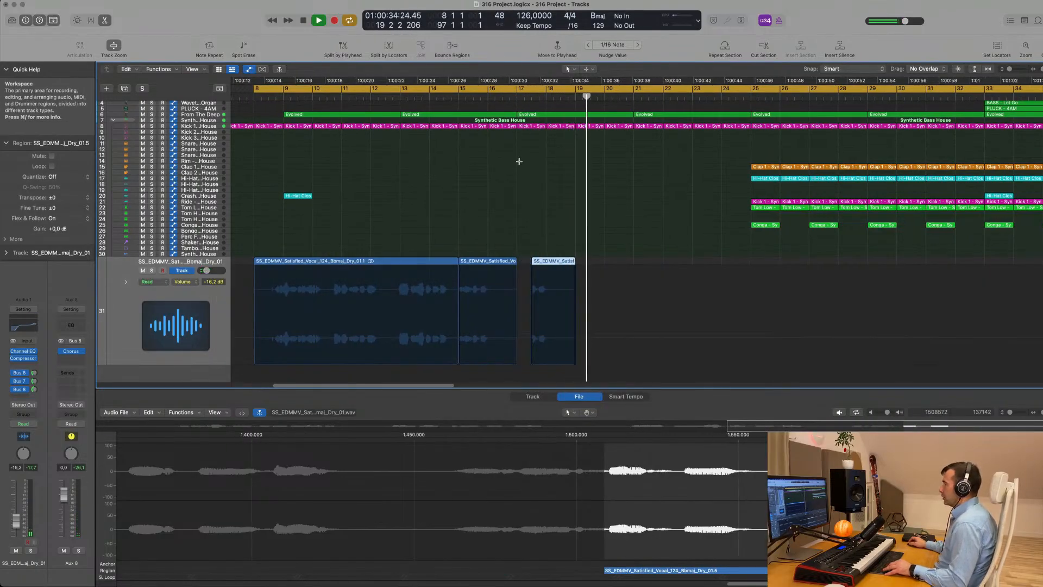
Undo the deletion and the split of the copied vocal piece at bar 17, restarting playback from the cycle start.
{"action": "key", "text": "super+z"}
{"action": "key", "text": "space"}
{"action": "key", "text": "space"}
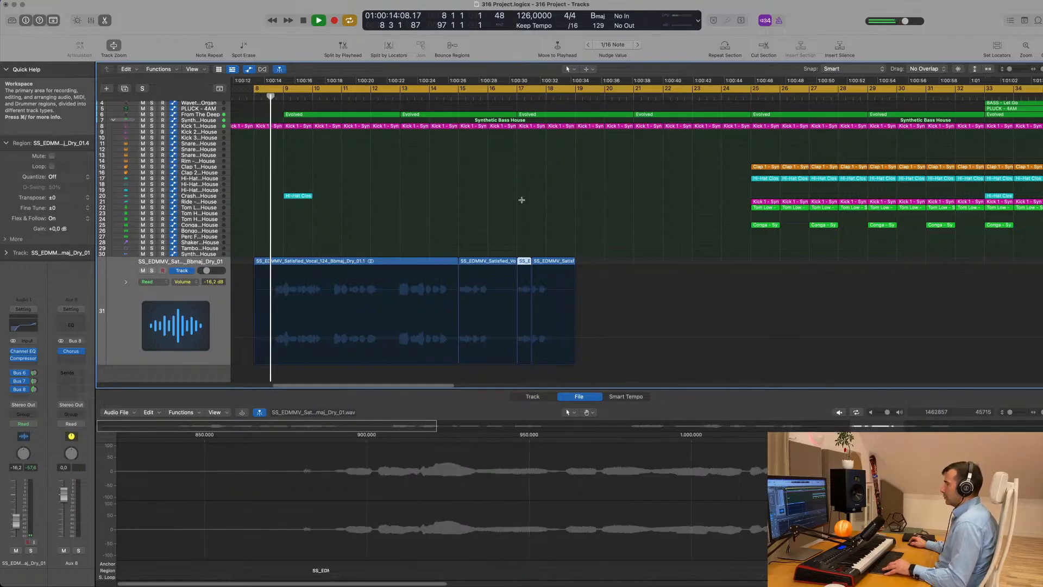
{"action": "key", "text": "super+z"}
Repeat the last vocal piece at bar 17 twice, filling the vocal track up to bar 23.
{"action": "scroll", "coordinate": [575, 217], "scroll_direction": "down", "scroll_amount": 5}
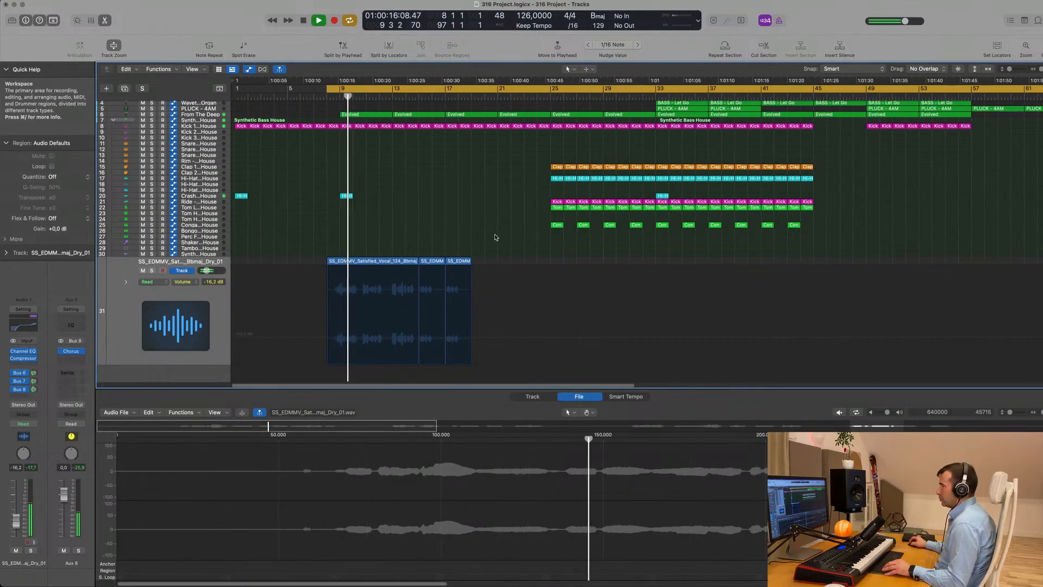
{"action": "left_click", "coordinate": [463, 269]}
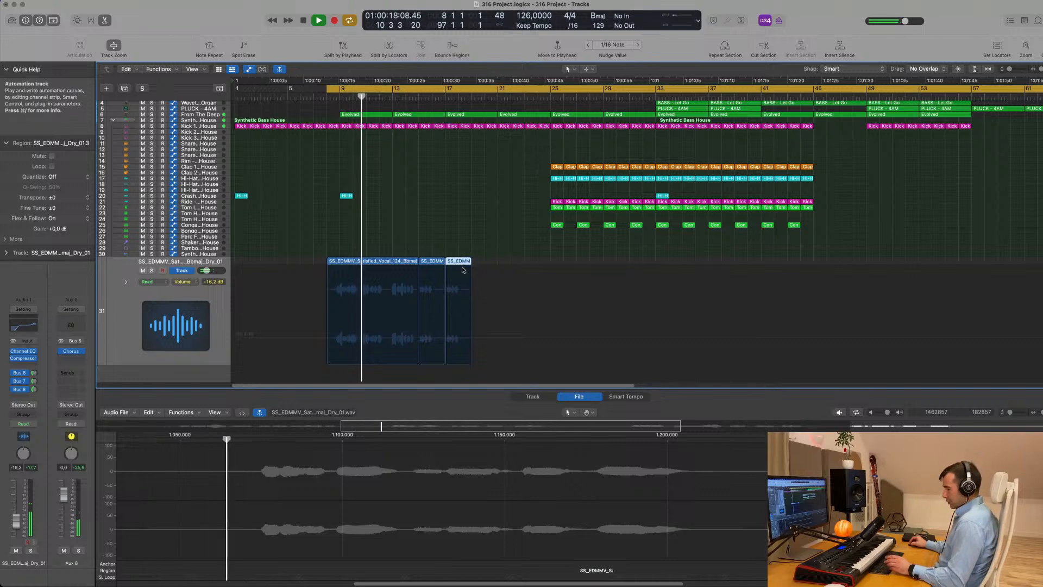
{"action": "key", "text": "super+r"}
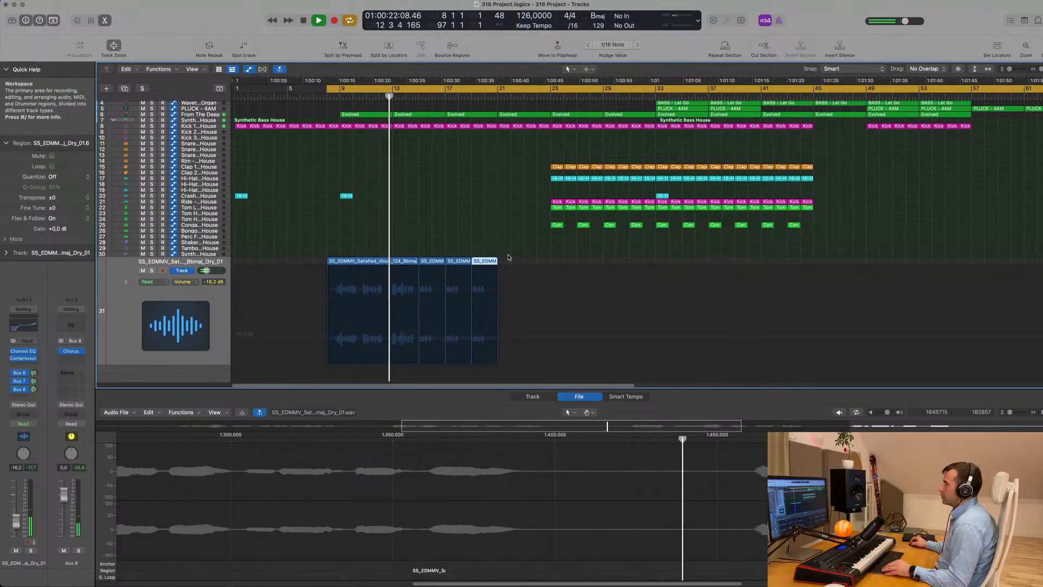
{"action": "key", "text": "super+r"}
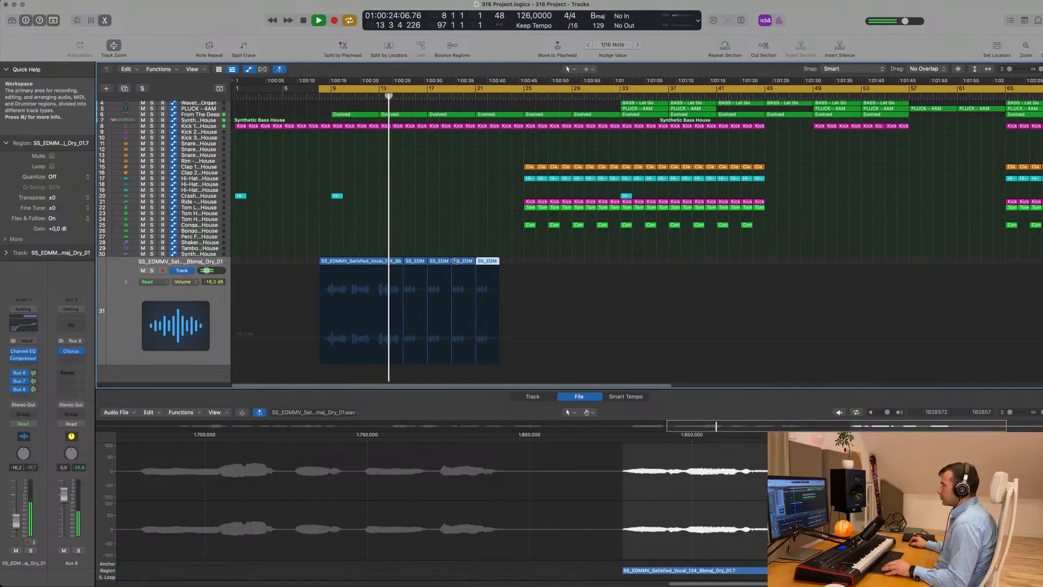
Select all the vocal pieces and listen through the extended vocal from bar 15 to bar 22.
{"action": "left_click", "coordinate": [116, 315]}
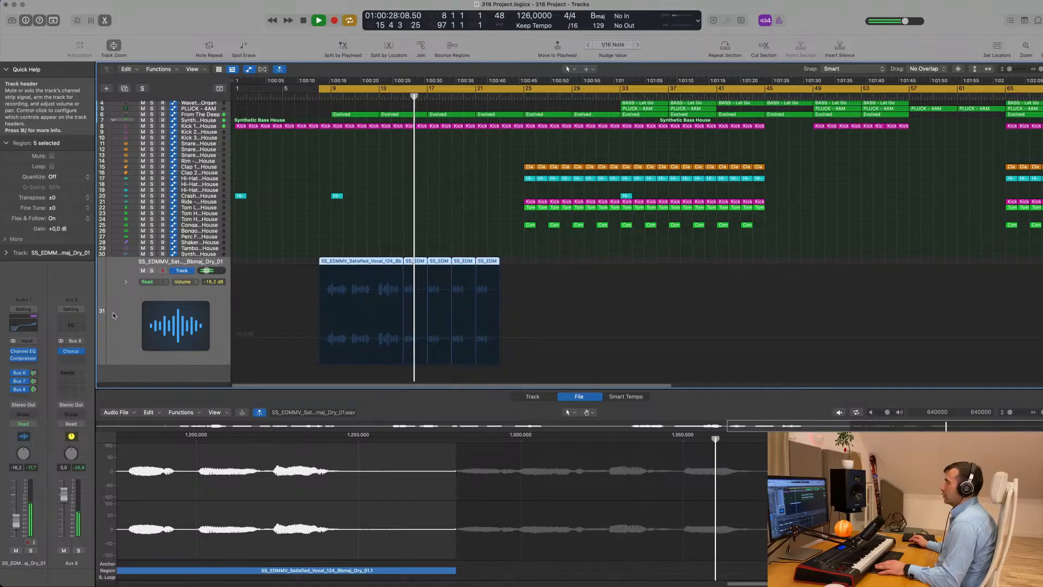
{"action": "key", "text": "super+Right"}
{"action": "key", "text": "super+Right"}
{"action": "key", "text": "super+Right"}
{"action": "scroll", "coordinate": [336, 238], "scroll_direction": "left", "scroll_amount": 2}
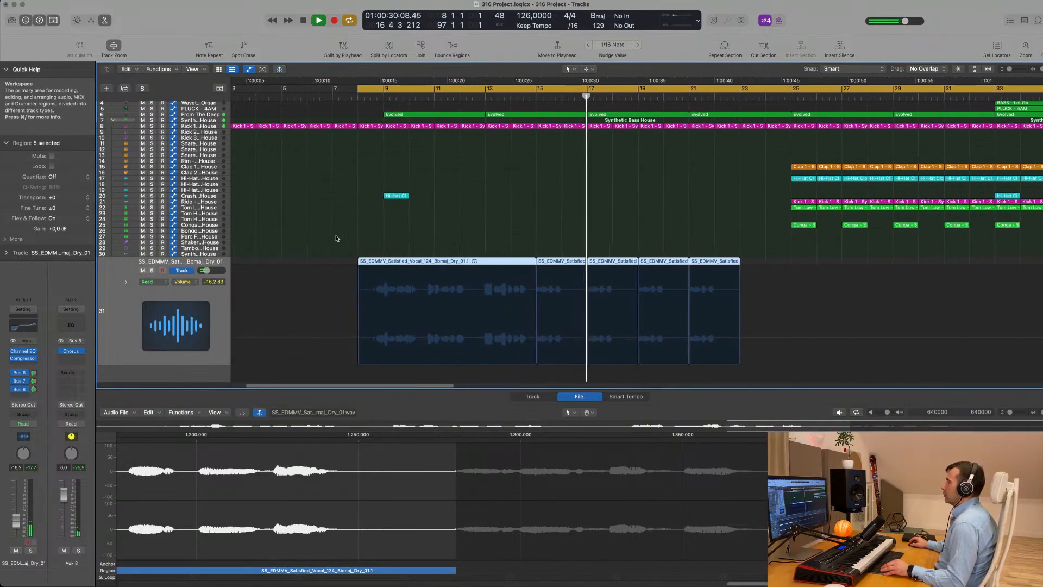
{"action": "key", "text": "super+Left"}
{"action": "key", "text": "super+Left"}
{"action": "key", "text": "super+Left"}
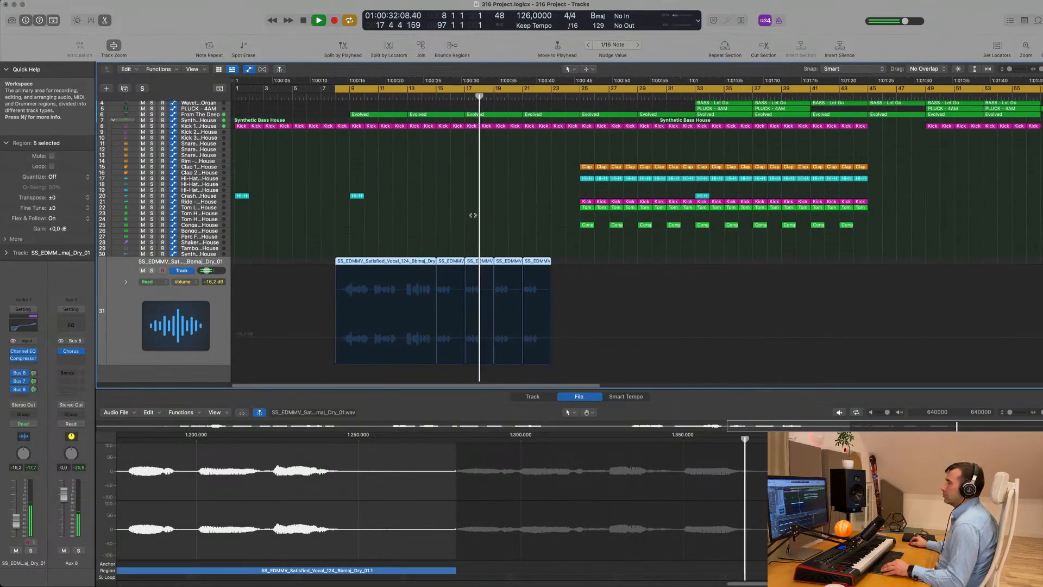
{"action": "scroll", "coordinate": [473, 215], "scroll_direction": "up", "scroll_amount": 4}
{"action": "scroll", "coordinate": [496, 217], "scroll_direction": "down", "scroll_amount": 2}
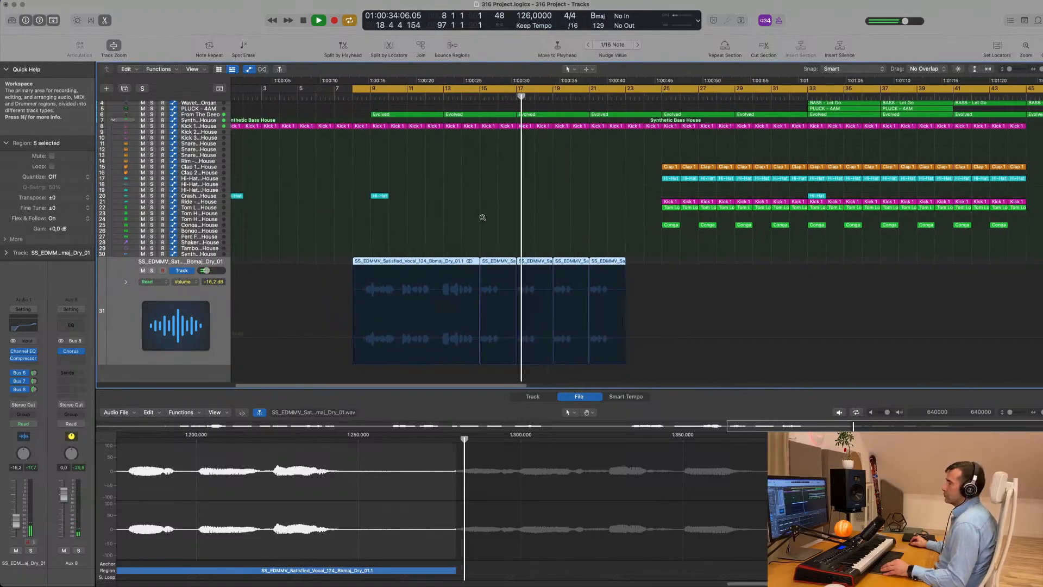
{"action": "scroll", "coordinate": [482, 218], "scroll_direction": "down", "scroll_amount": 3}
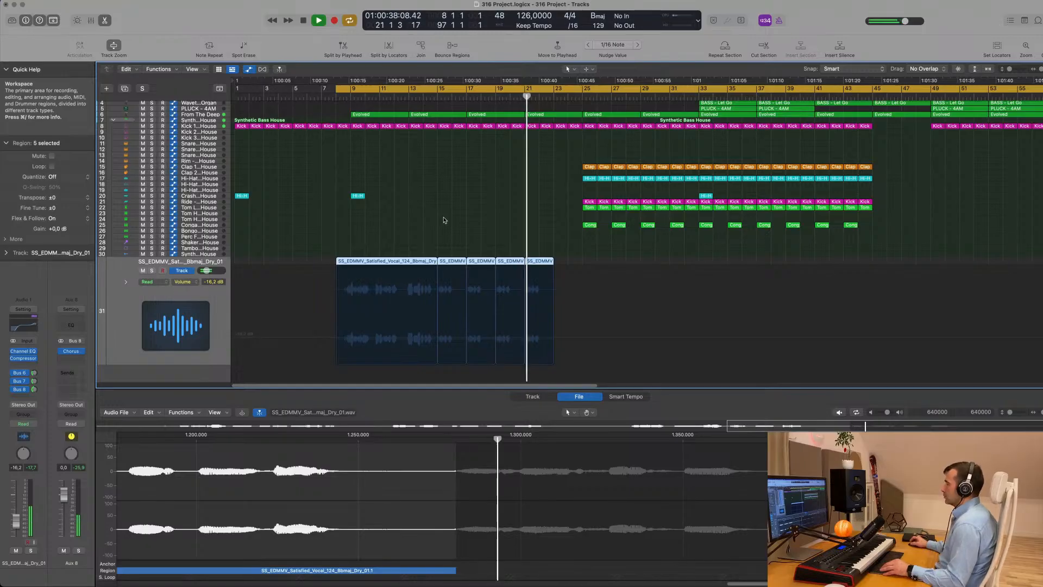
{"action": "scroll", "coordinate": [444, 222], "scroll_direction": "down", "scroll_amount": 1}
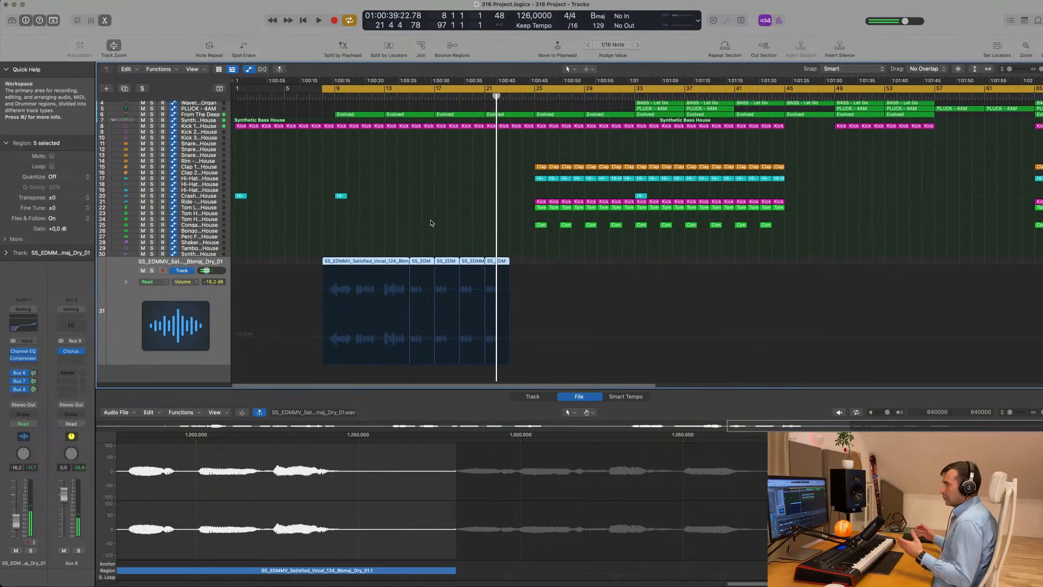
Move the cycle start to bar 17 and audition the repeated vocal pieces from there.
{"action": "key", "text": "space"}
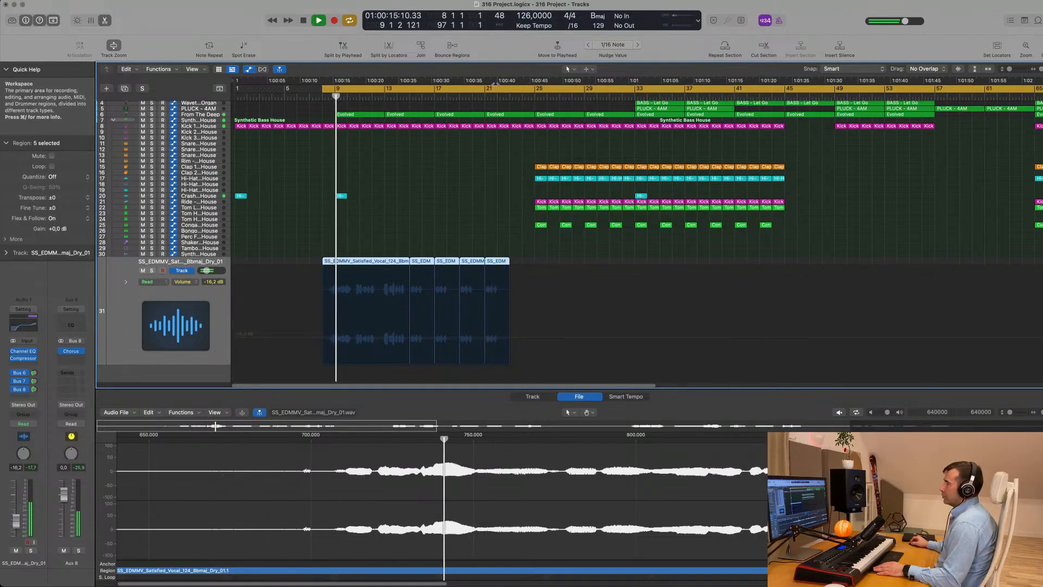
{"action": "left_click_drag", "start_coordinate": [322, 90], "coordinate": [435, 92]}
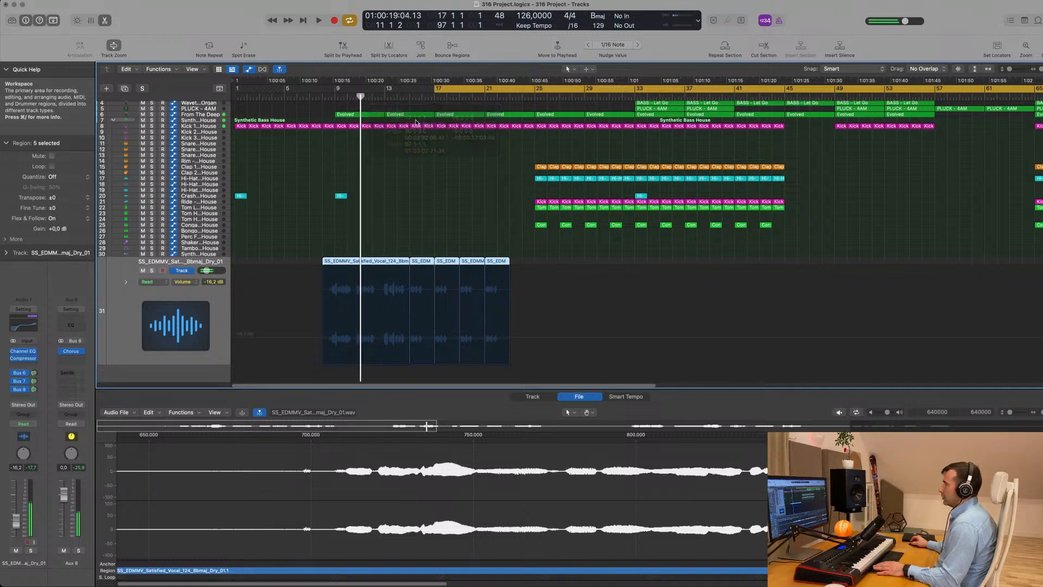
{"action": "key", "text": "space"}
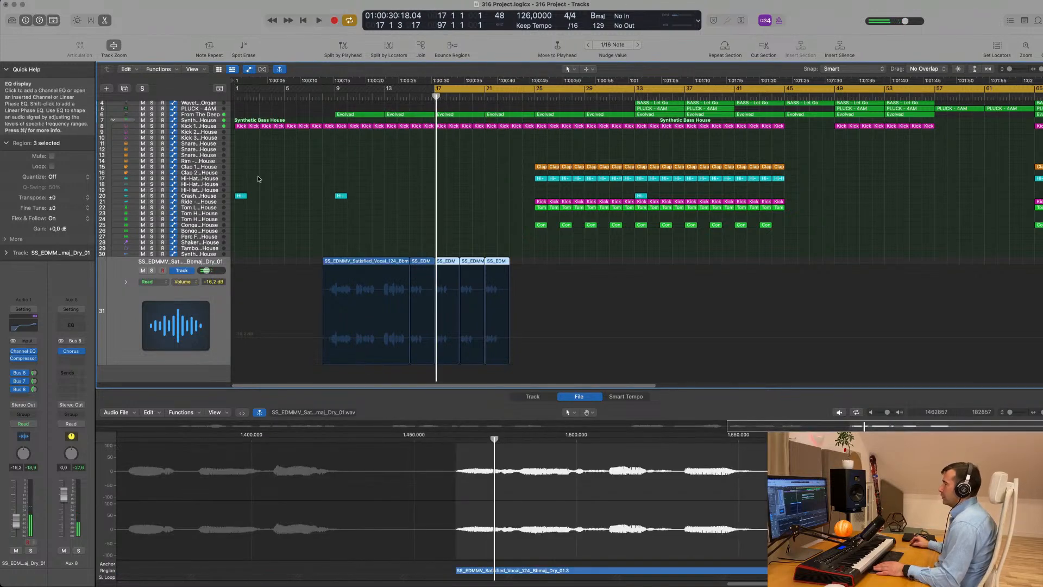
Open the vocal track's Channel EQ and set the track's automation mode to Touch.
{"action": "left_click_drag", "start_coordinate": [826, 108], "coordinate": [533, 97]}
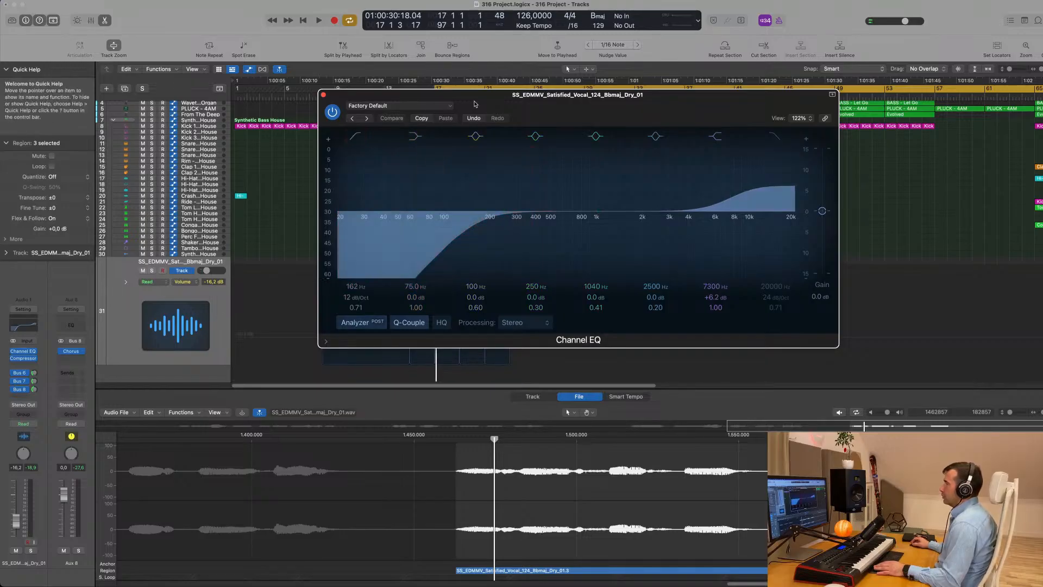
{"action": "left_click", "coordinate": [124, 328]}
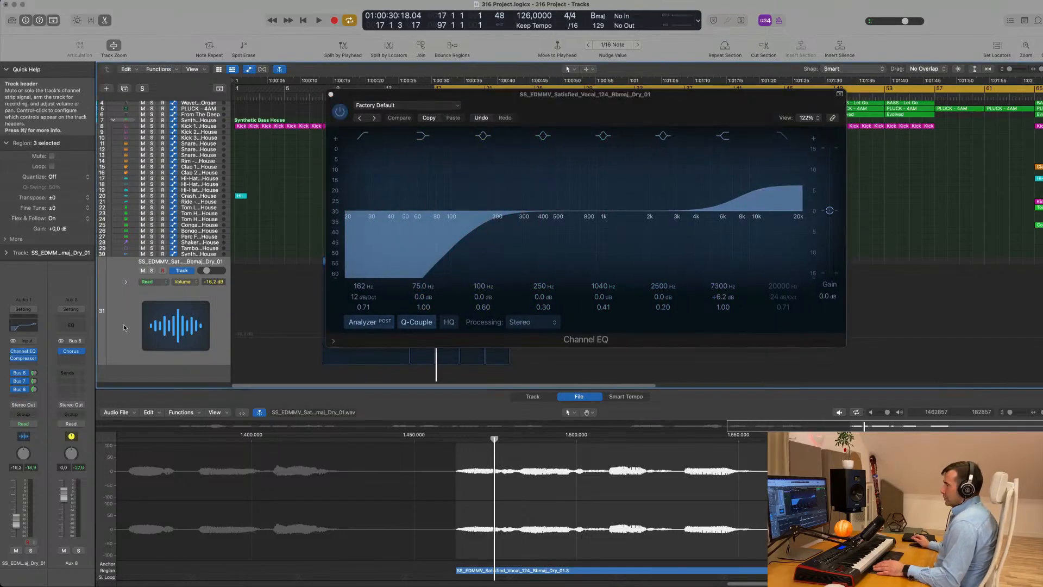
{"action": "left_click", "coordinate": [33, 424]}
{"action": "left_click", "coordinate": [28, 433]}
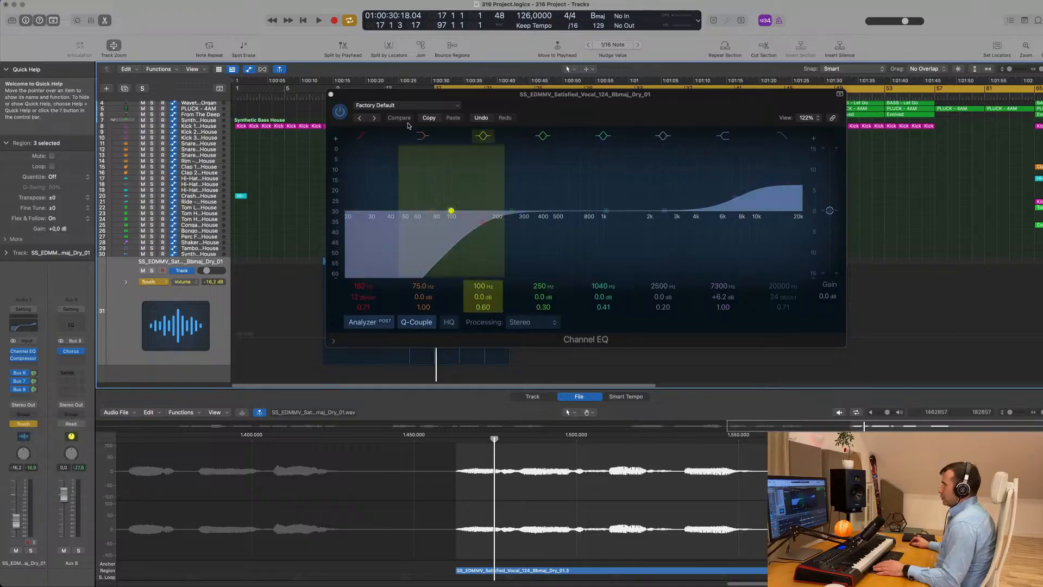
Try automating the Channel EQ's low cut band by switching it off and on during playback.
{"action": "key", "text": "space"}
{"action": "left_click", "coordinate": [360, 135]}
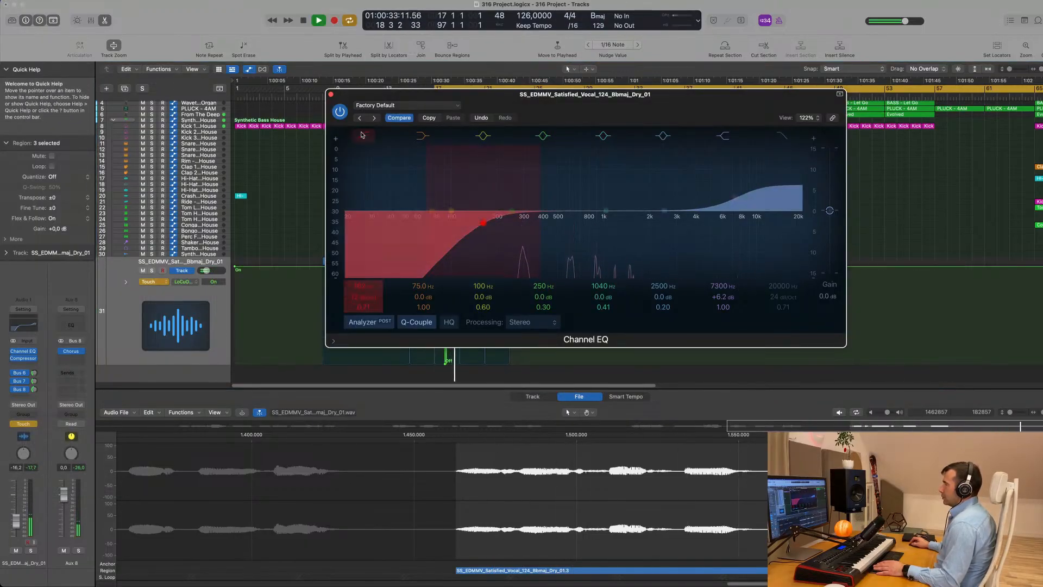
{"action": "key", "text": "space"}
{"action": "left_click", "coordinate": [363, 136]}
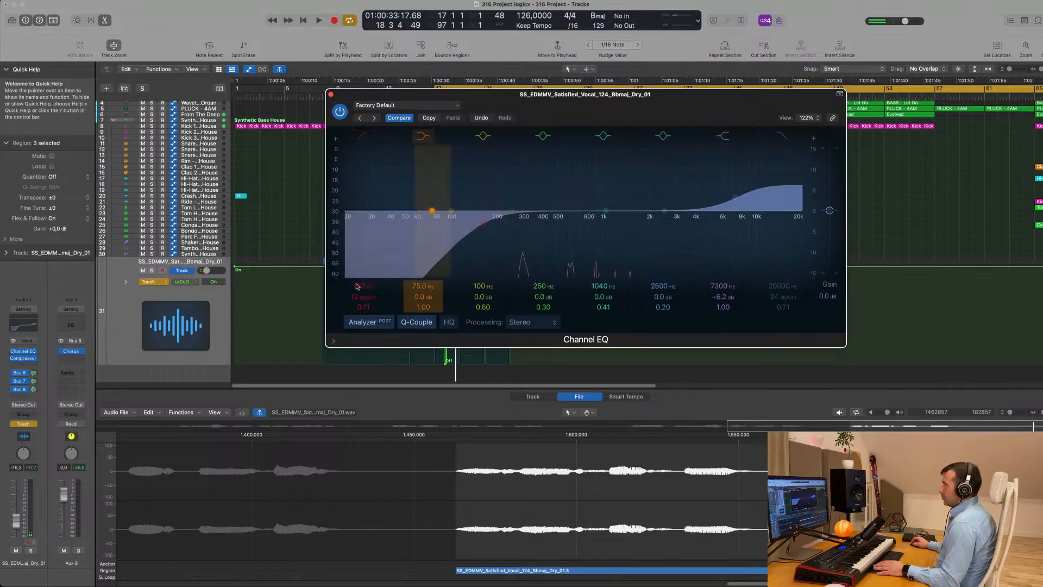
Set the vocal EQ's low cut frequency to 196 Hz and close the EQ window.
{"action": "left_click_drag", "start_coordinate": [484, 239], "coordinate": [496, 222]}
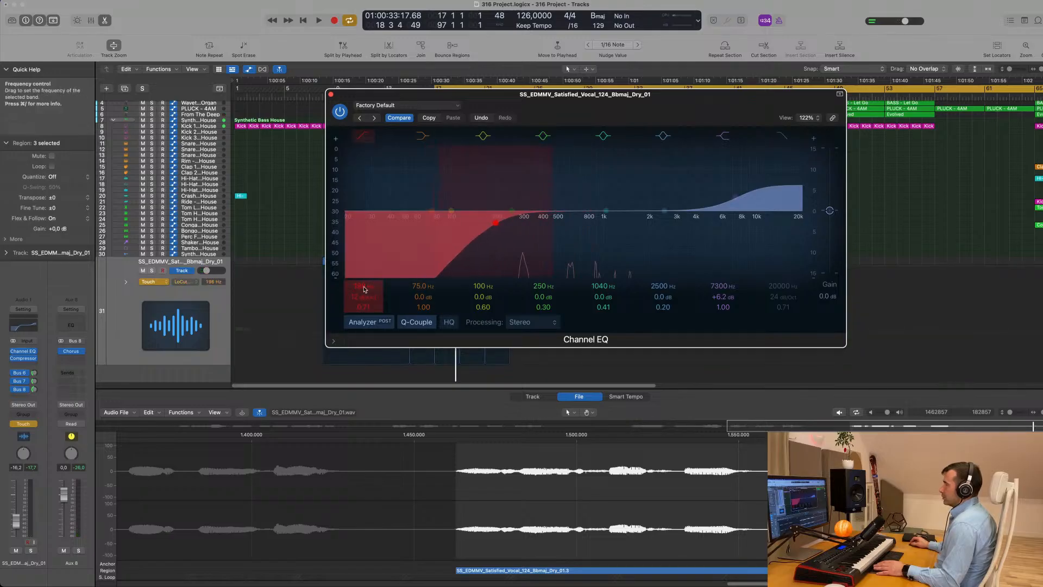
{"action": "left_click", "coordinate": [332, 95]}
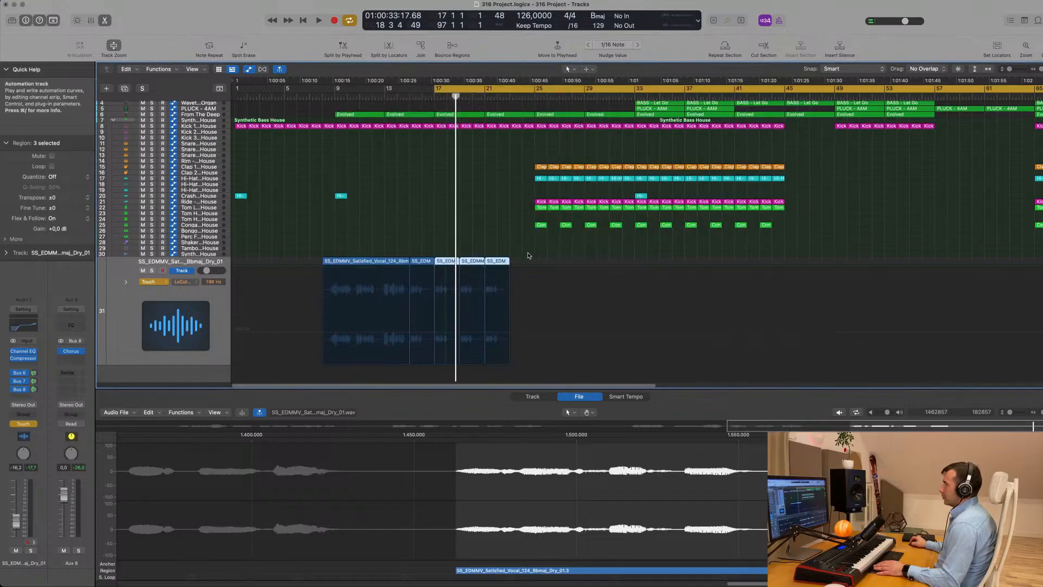
Display the vocal track's Low Cut On/Off automation, delete it, and check the list of used automation parameters.
{"action": "left_click", "coordinate": [189, 283]}
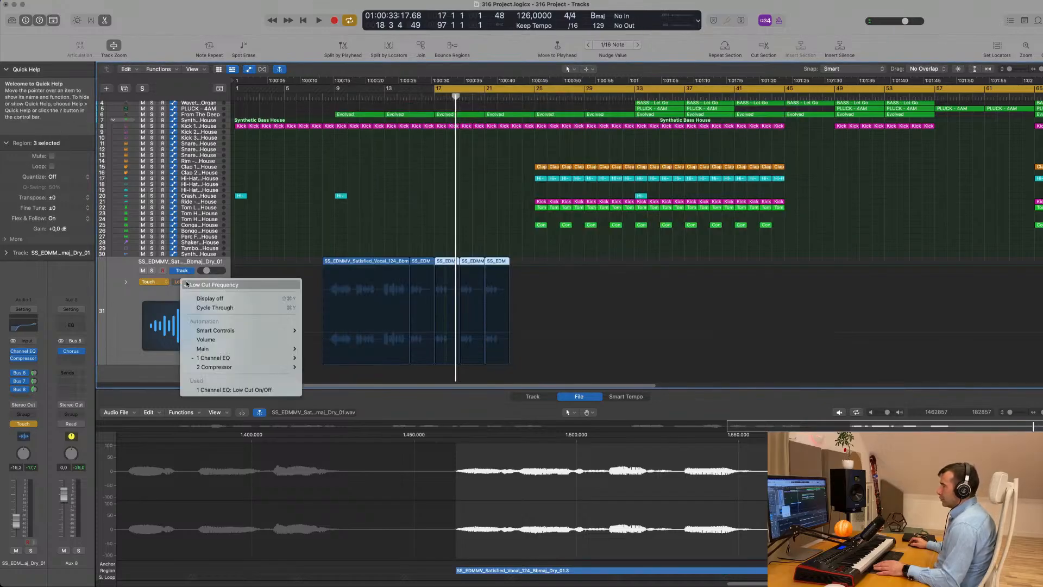
{"action": "left_click", "coordinate": [198, 390]}
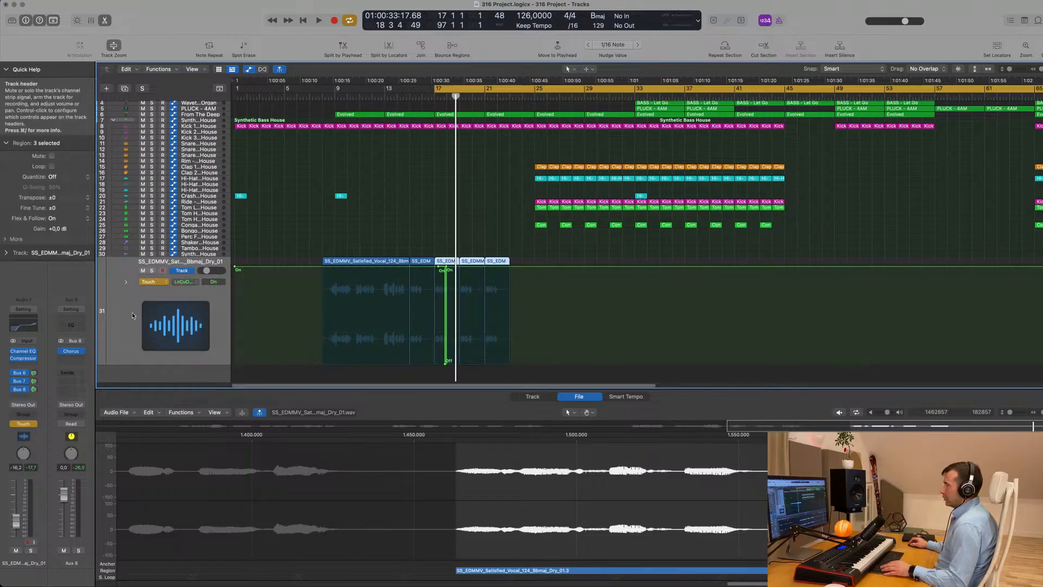
{"action": "key", "text": "ctrl+super+BackSpace"}
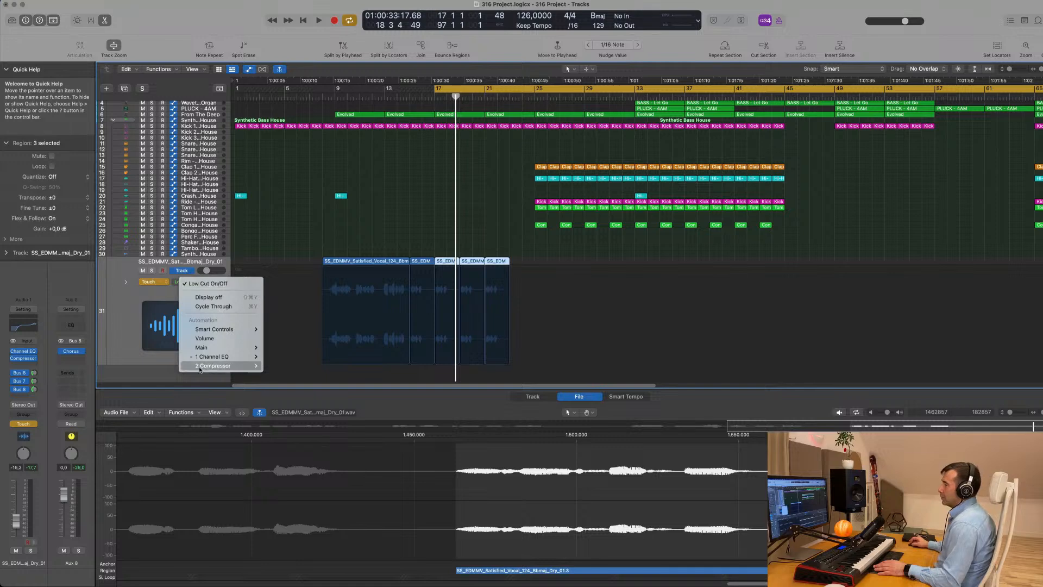
{"action": "left_click", "coordinate": [130, 298]}
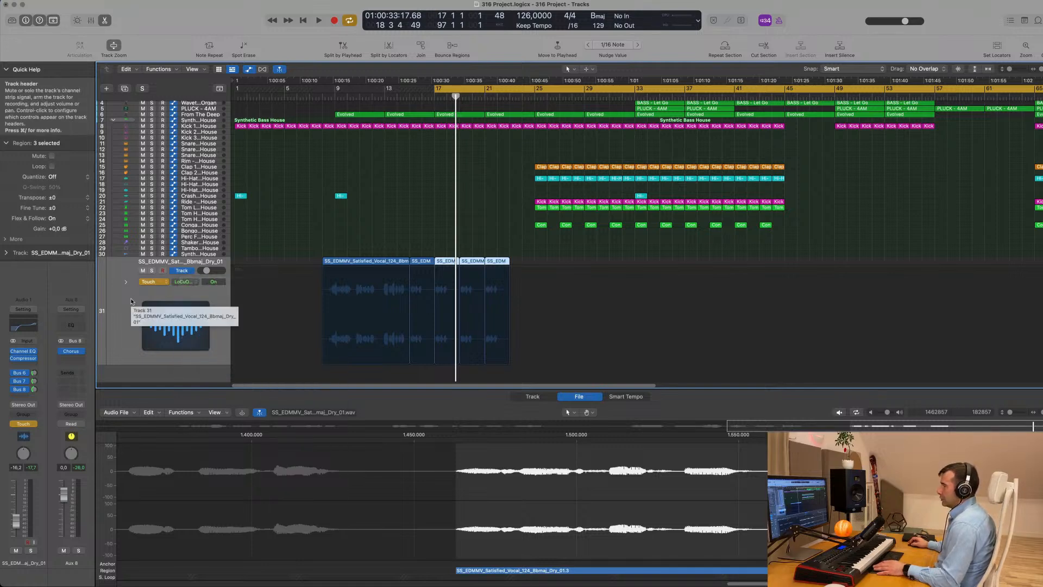
{"action": "left_click", "coordinate": [186, 283]}
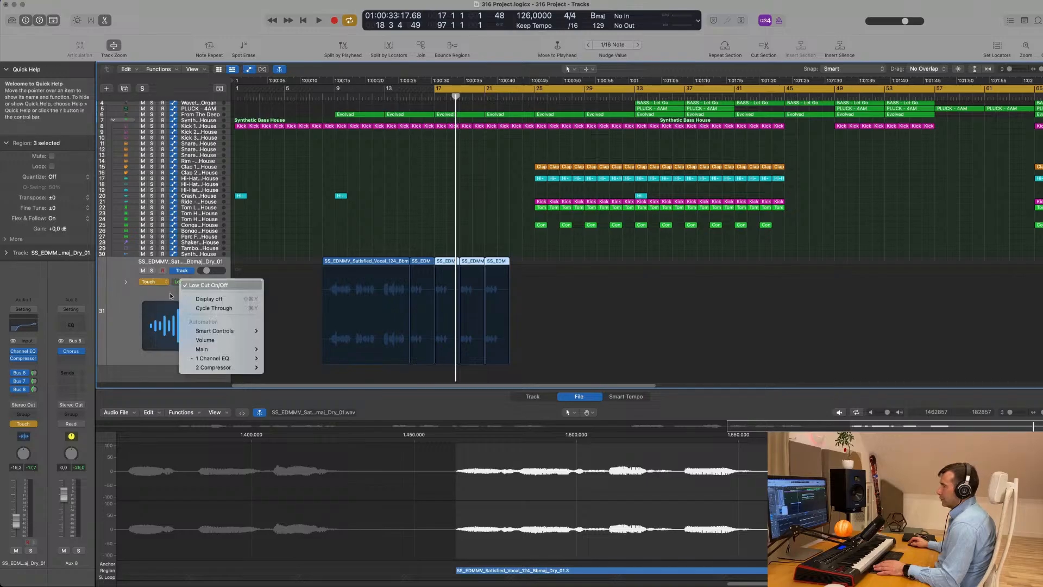
{"action": "left_click", "coordinate": [114, 318]}
Touch the EQ's low cut frequency during playback to write a 196 Hz automation line on the vocal track.
{"action": "key", "text": "space"}
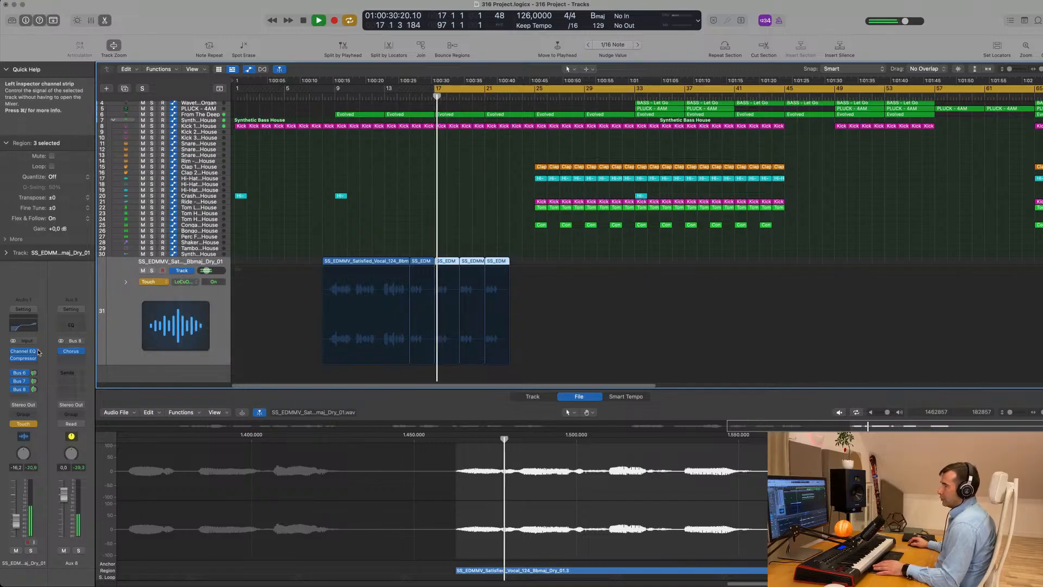
{"action": "left_click", "coordinate": [24, 329]}
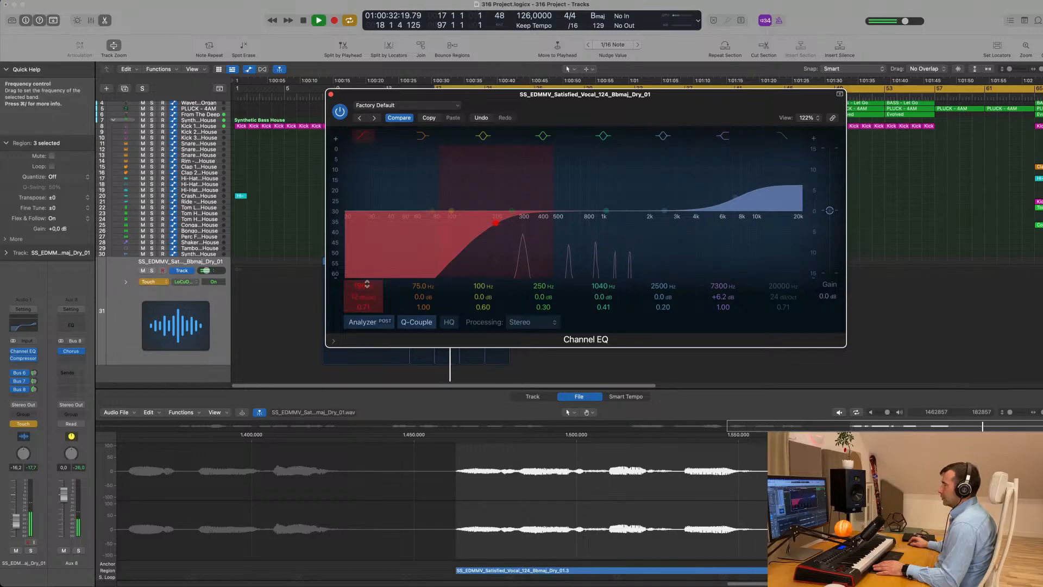
{"action": "left_click_drag", "start_coordinate": [363, 286], "coordinate": [364, 264]}
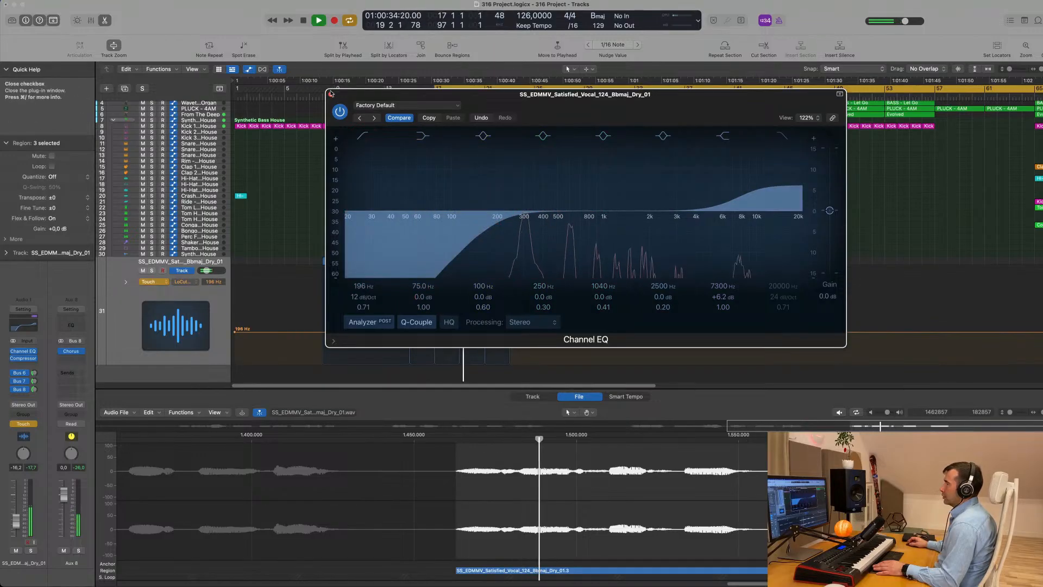
{"action": "left_click", "coordinate": [331, 95]}
{"action": "key", "text": "space"}
Shape the low cut automation into a ramp from 196 Hz at bar 17 to about 6900 Hz at bar 23, and play it.
{"action": "left_click_drag", "start_coordinate": [464, 332], "coordinate": [440, 332]}
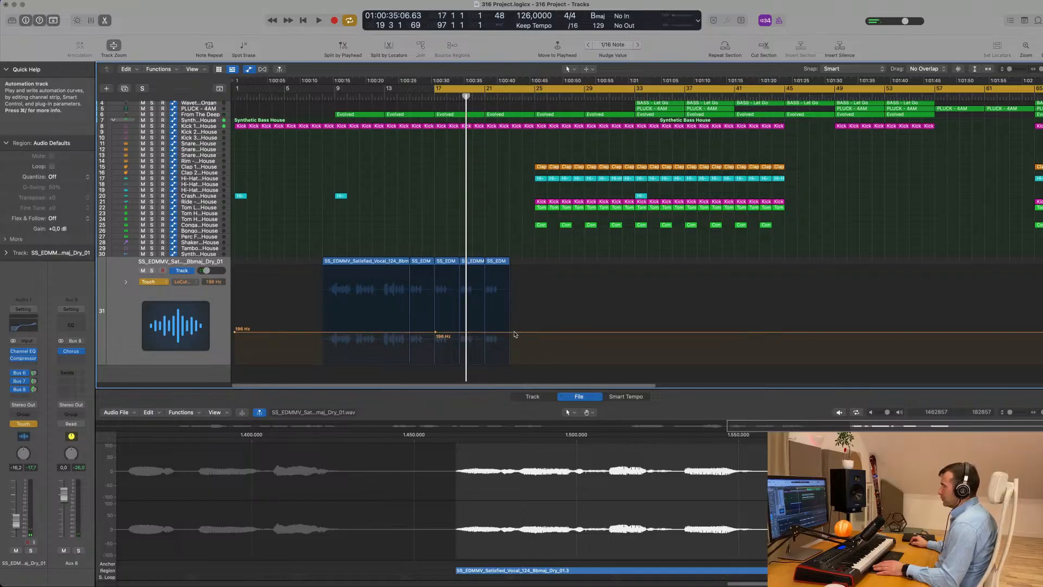
{"action": "left_click_drag", "start_coordinate": [510, 332], "coordinate": [513, 284]}
{"action": "key", "text": "space"}
Switch the vocal track's automation mode to Read and raise the low cut ramp's end point at bar 23 to 7550 Hz.
{"action": "left_click", "coordinate": [161, 282]}
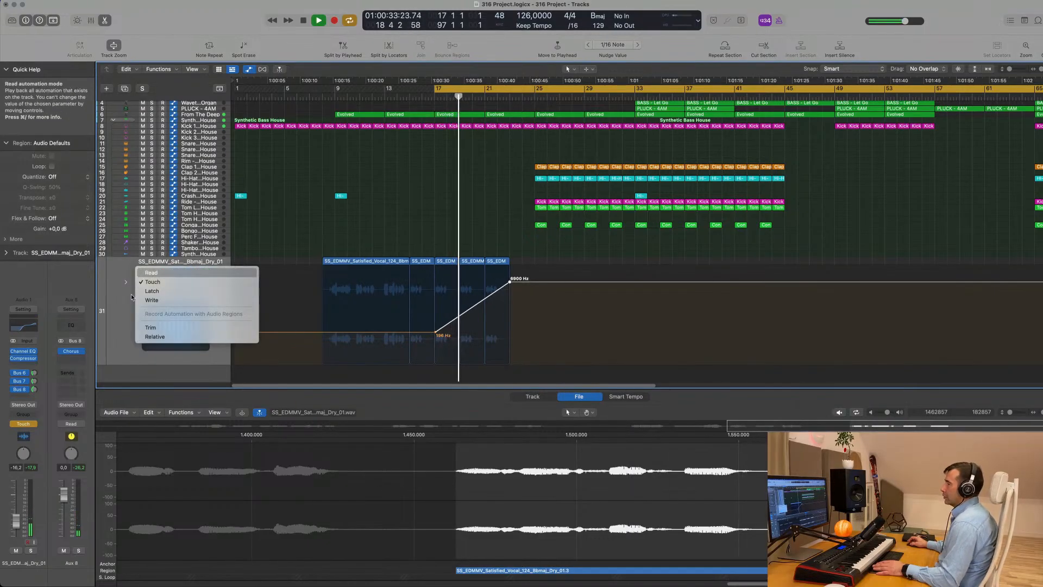
{"action": "left_click", "coordinate": [151, 272]}
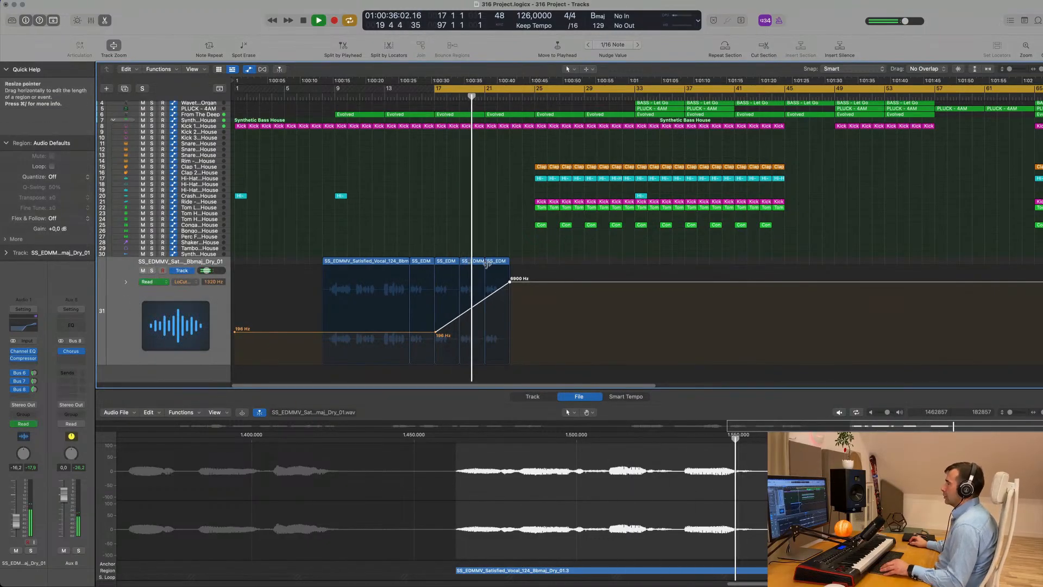
{"action": "left_click_drag", "start_coordinate": [510, 282], "coordinate": [509, 280]}
{"action": "key", "text": "super+Left"}
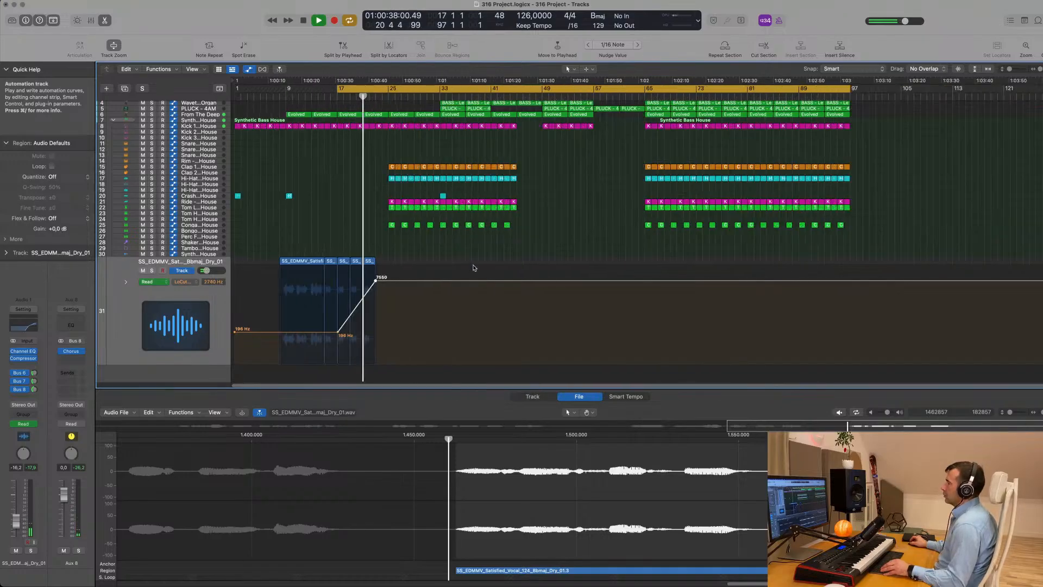
{"action": "key", "text": "super+Right"}
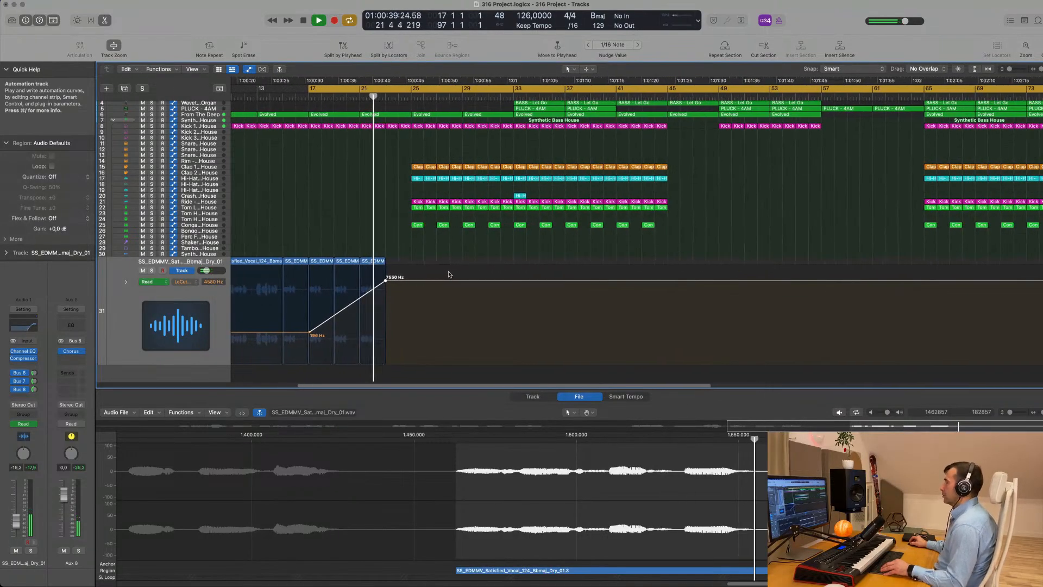
Repeat the last vocal region up to bar 25 and raise its low cut automation from 7500 Hz at bar 23 to 20000 Hz at bar 24.
{"action": "left_click", "coordinate": [382, 263]}
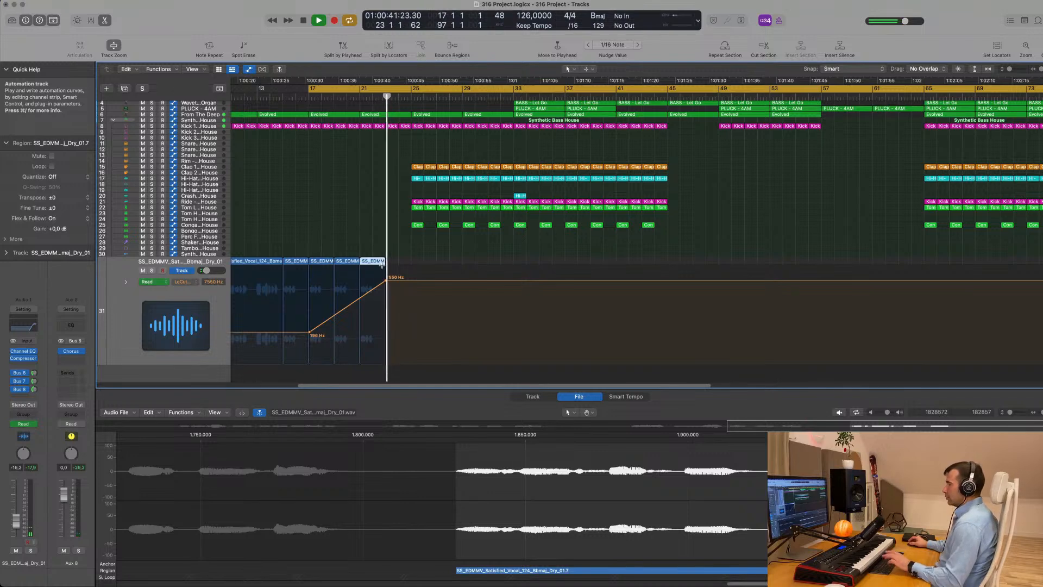
{"action": "key", "text": "super+r"}
{"action": "left_click", "coordinate": [386, 298]}
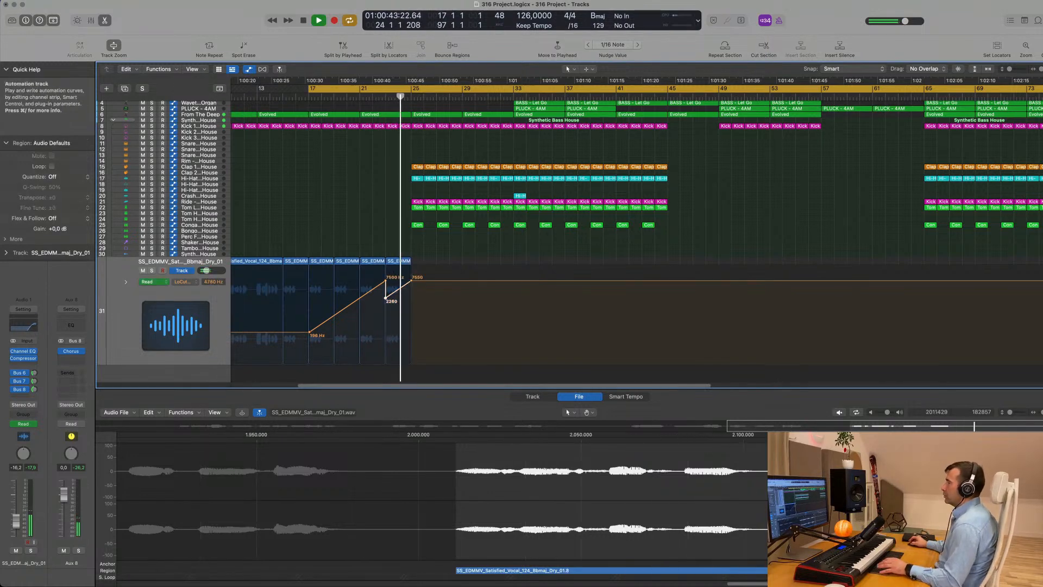
{"action": "left_click", "coordinate": [398, 281]}
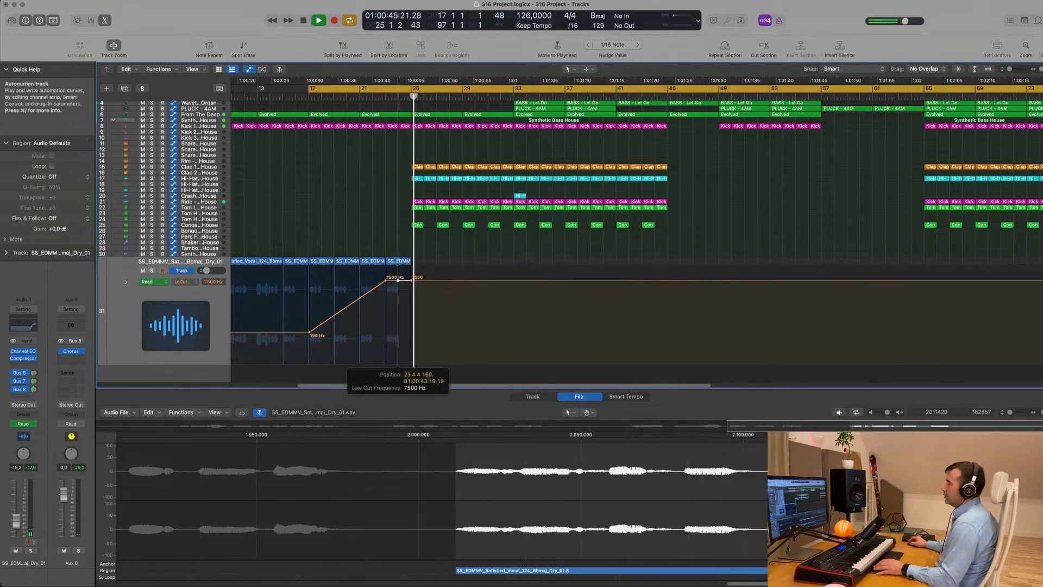
{"action": "left_click", "coordinate": [373, 222], "text": "ctrl+alt"}
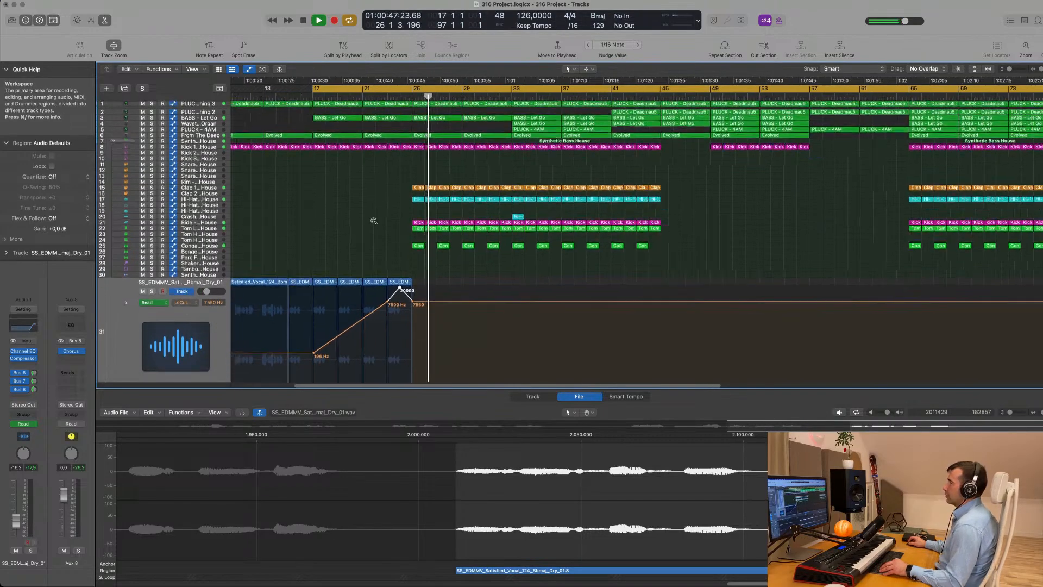
Play the extended vocal build-up from bar 17.
{"action": "key", "text": "space"}
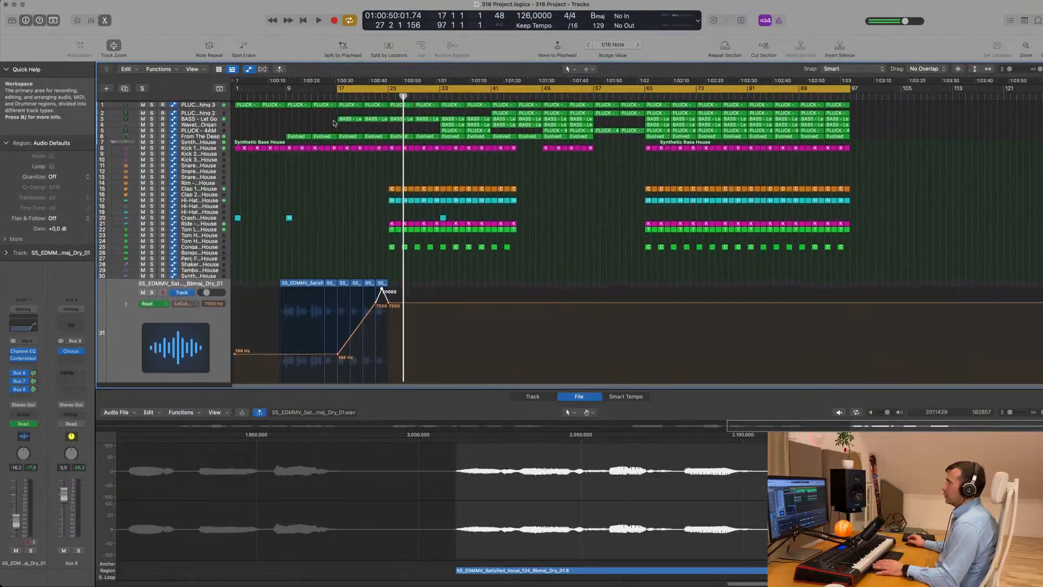
{"action": "key", "text": "space"}
{"action": "scroll", "coordinate": [349, 179], "scroll_direction": "up", "scroll_amount": 5}
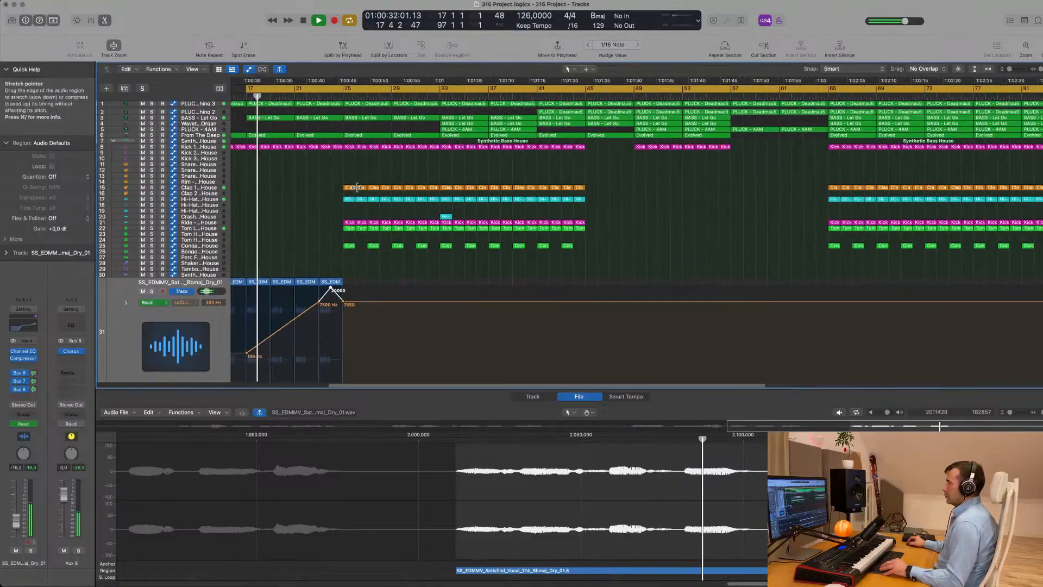
{"action": "scroll", "coordinate": [324, 212], "scroll_direction": "left", "scroll_amount": 5}
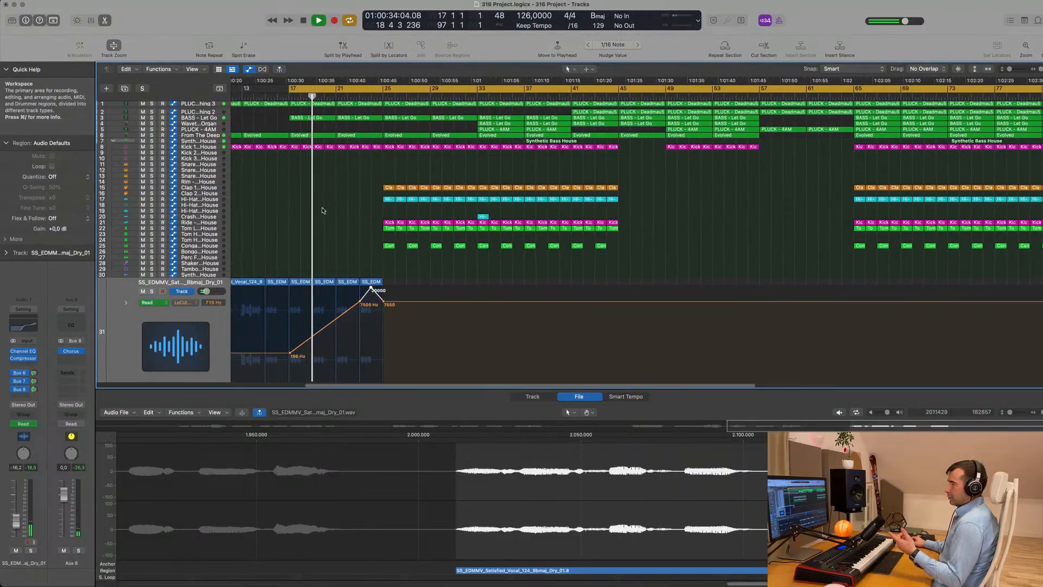
{"action": "scroll", "coordinate": [324, 211], "scroll_direction": "left", "scroll_amount": 6}
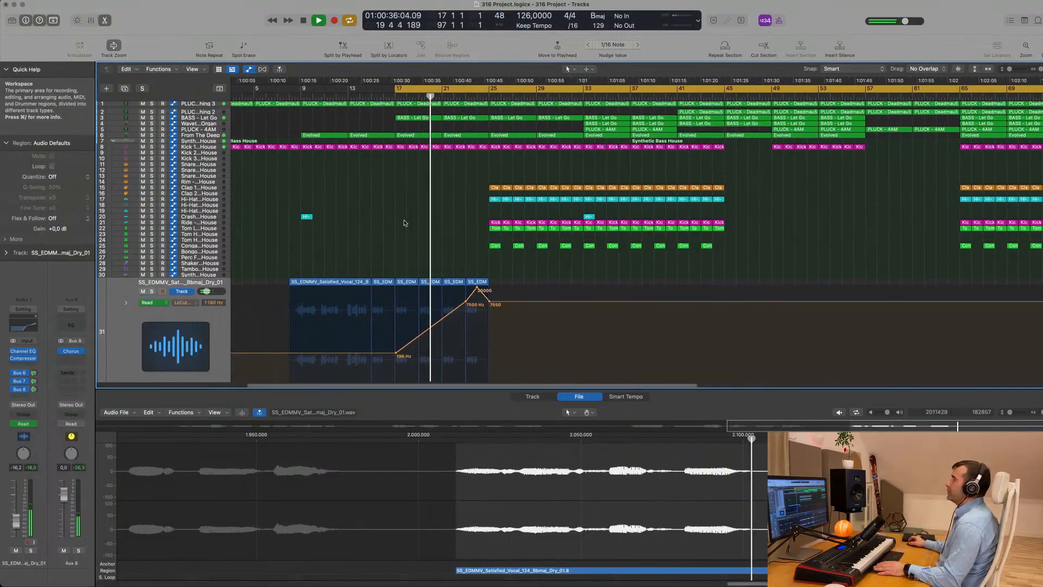
Move the cycle start to bar 9 and listen to the vocal leading into the low cut build-up.
{"action": "left_click_drag", "start_coordinate": [396, 88], "coordinate": [292, 171]}
{"action": "key", "text": "space"}
{"action": "scroll", "coordinate": [326, 203], "scroll_direction": "down", "scroll_amount": 3}
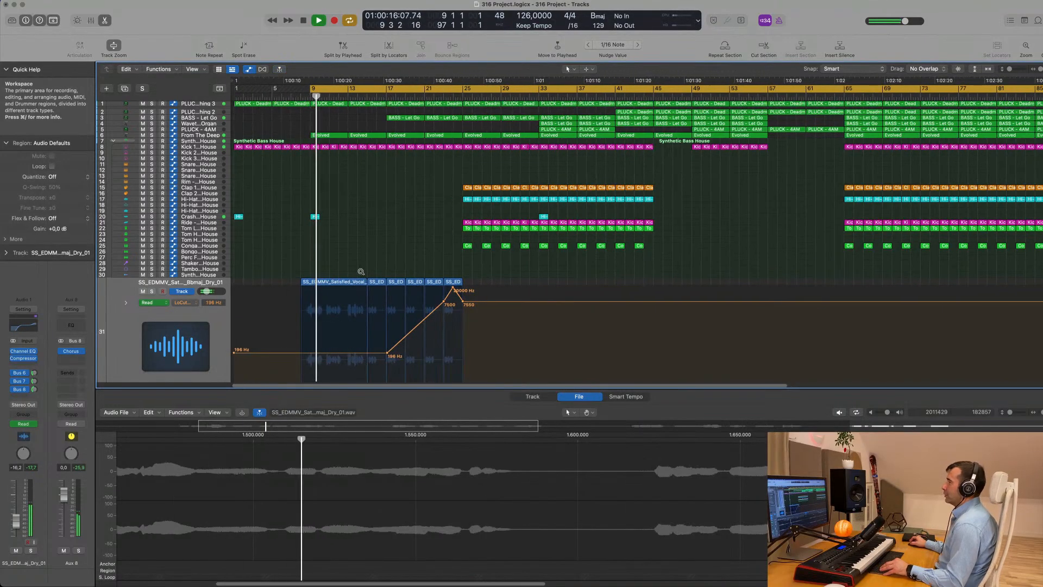
{"action": "scroll", "coordinate": [366, 265], "scroll_direction": "up", "scroll_amount": 1}
{"action": "scroll", "coordinate": [368, 257], "scroll_direction": "up", "scroll_amount": 2}
{"action": "scroll", "coordinate": [369, 257], "scroll_direction": "down", "scroll_amount": 1}
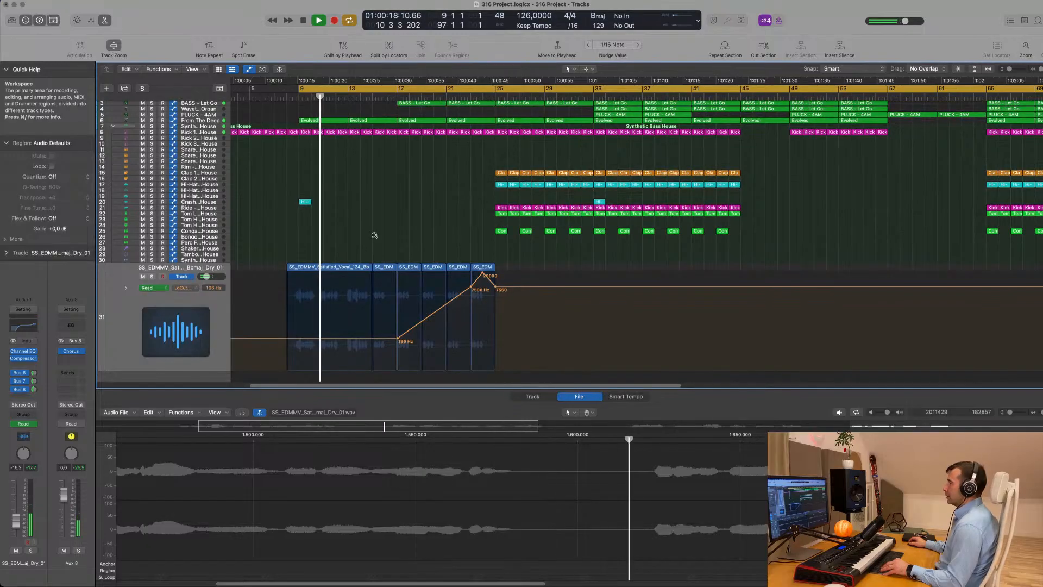
{"action": "left_click", "coordinate": [221, 317]}
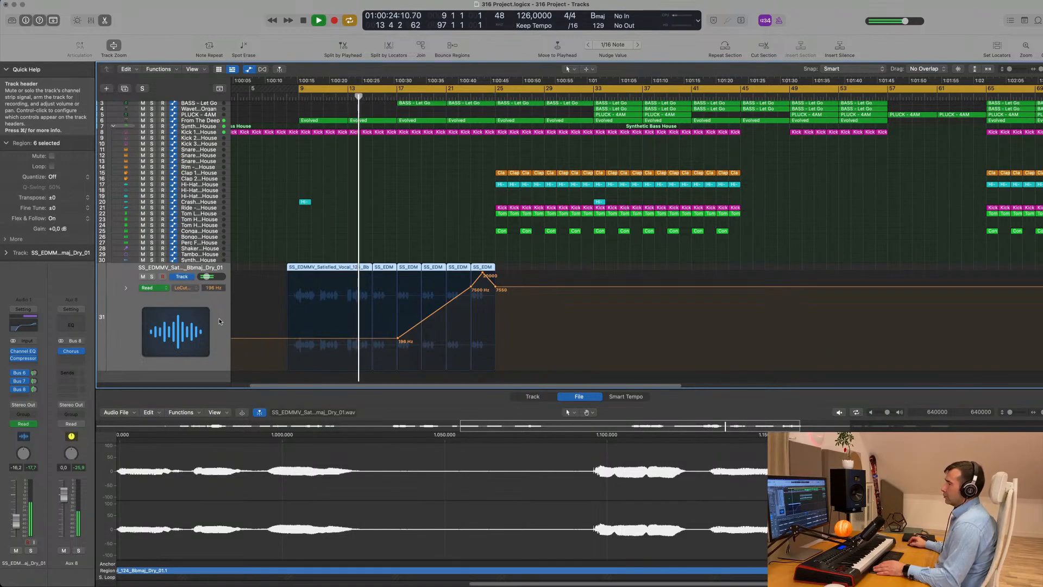
{"action": "left_click", "coordinate": [404, 231]}
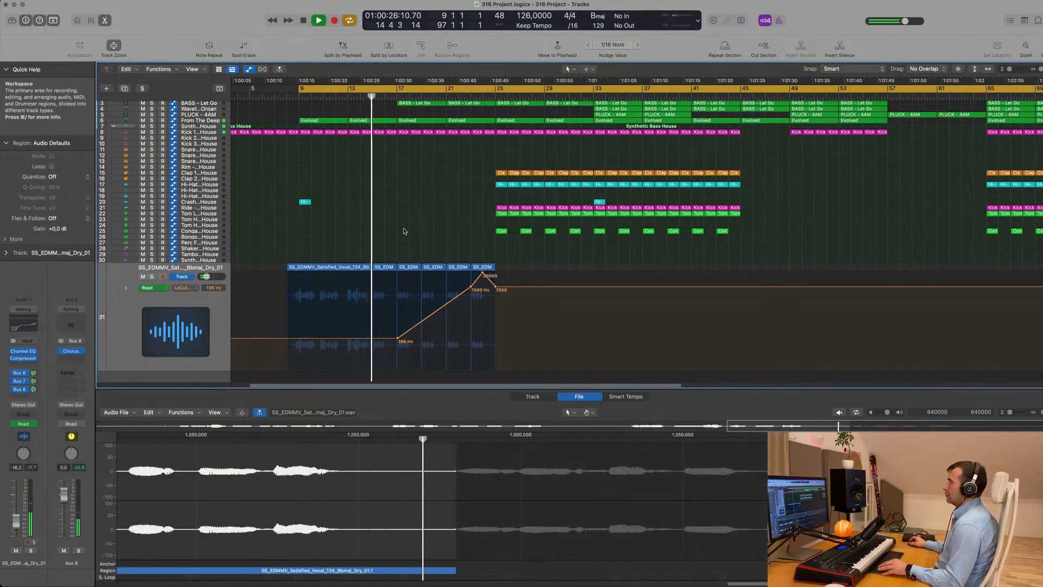
Delete the short section of the Evolved and Kick 1 regions just before bar 17, splitting the notes that cross the cut.
{"action": "scroll", "coordinate": [420, 231], "scroll_direction": "up", "scroll_amount": 8}
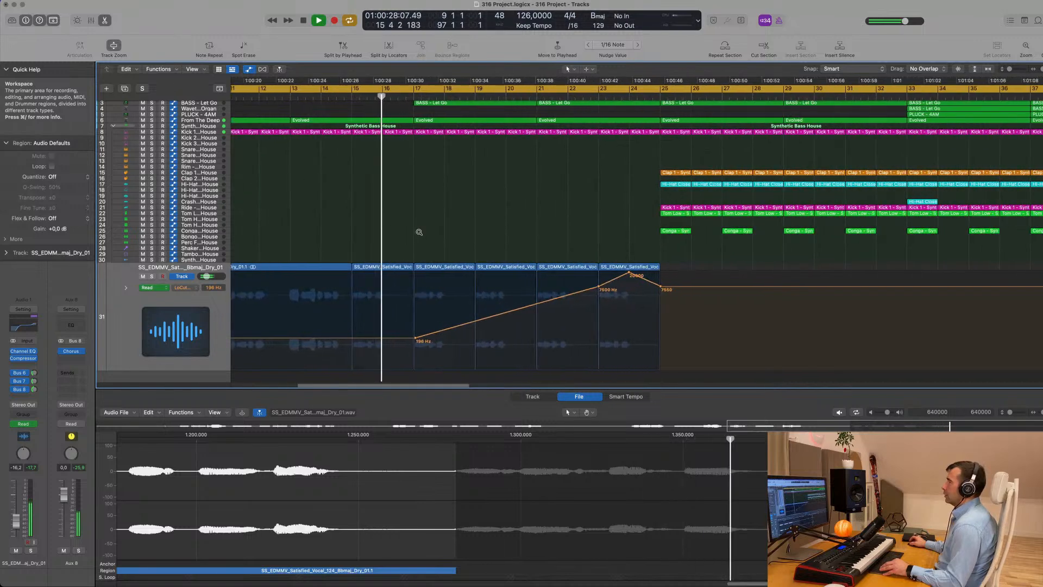
{"action": "scroll", "coordinate": [419, 232], "scroll_direction": "up", "scroll_amount": 5}
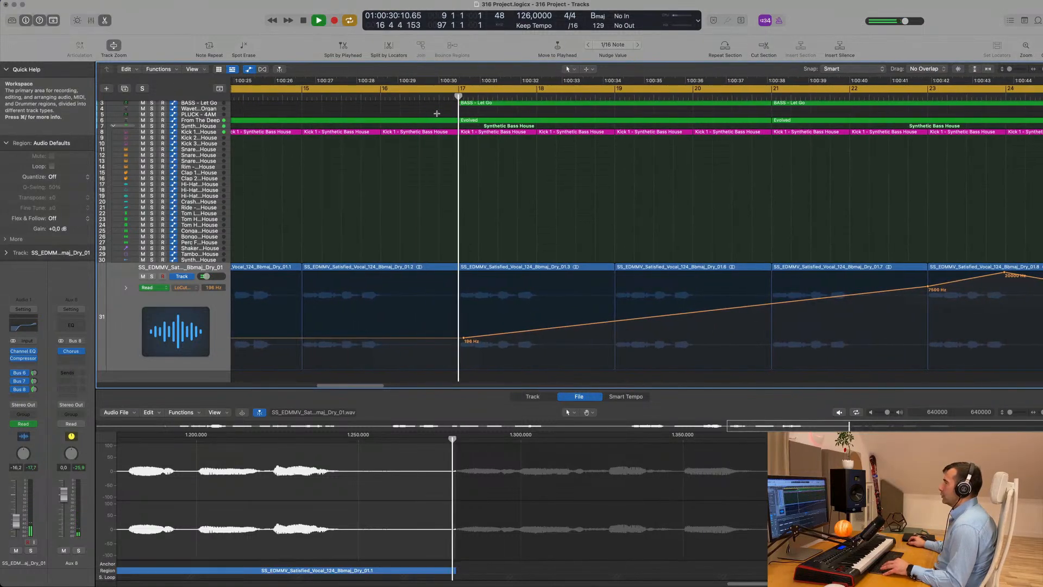
{"action": "left_click_drag", "start_coordinate": [437, 114], "coordinate": [456, 138]}
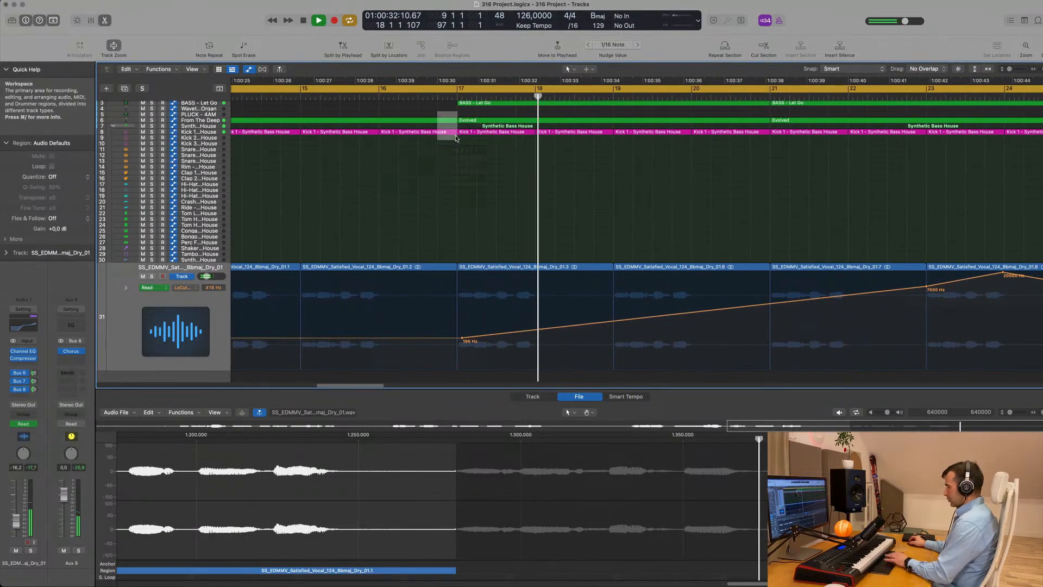
{"action": "key", "text": "Delete"}
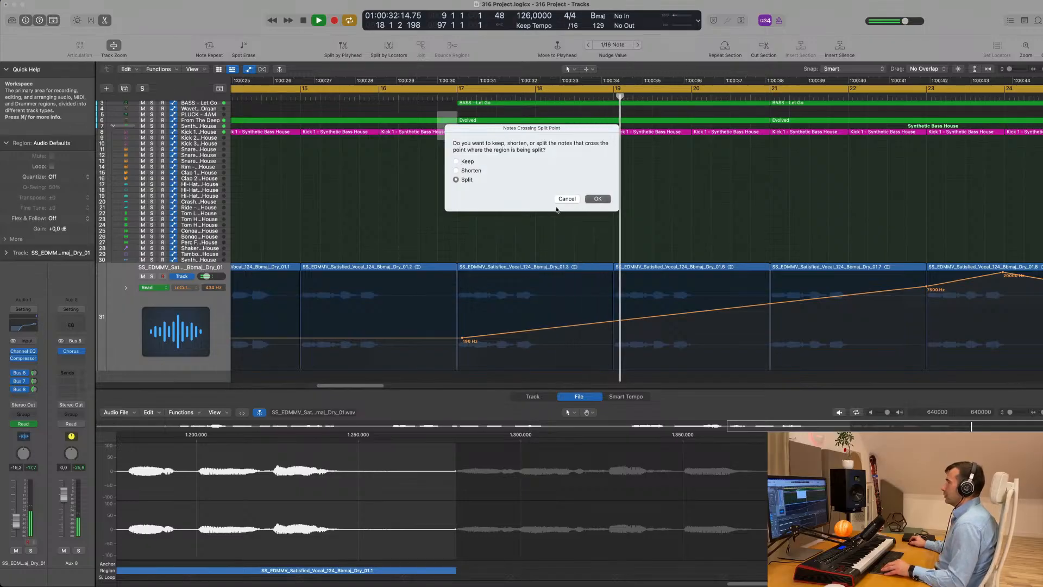
{"action": "key", "text": "Return"}
{"action": "scroll", "coordinate": [420, 204], "scroll_direction": "down", "scroll_amount": 6}
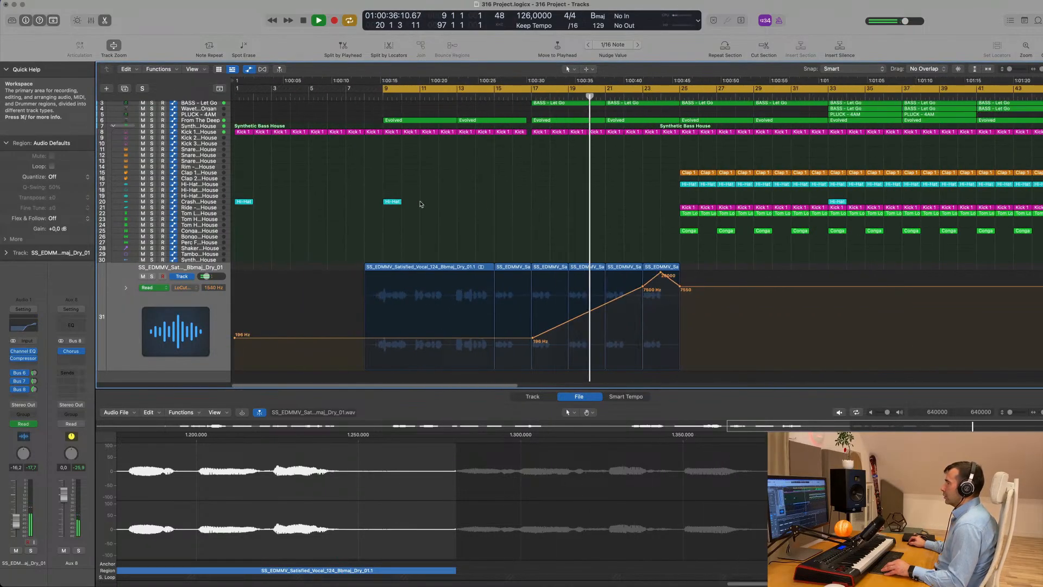
Copy the crash track's region from bar 9 to bar 17.
{"action": "left_click_drag", "start_coordinate": [394, 202], "coordinate": [534, 202]}
{"action": "scroll", "coordinate": [438, 196], "scroll_direction": "down", "scroll_amount": 3}
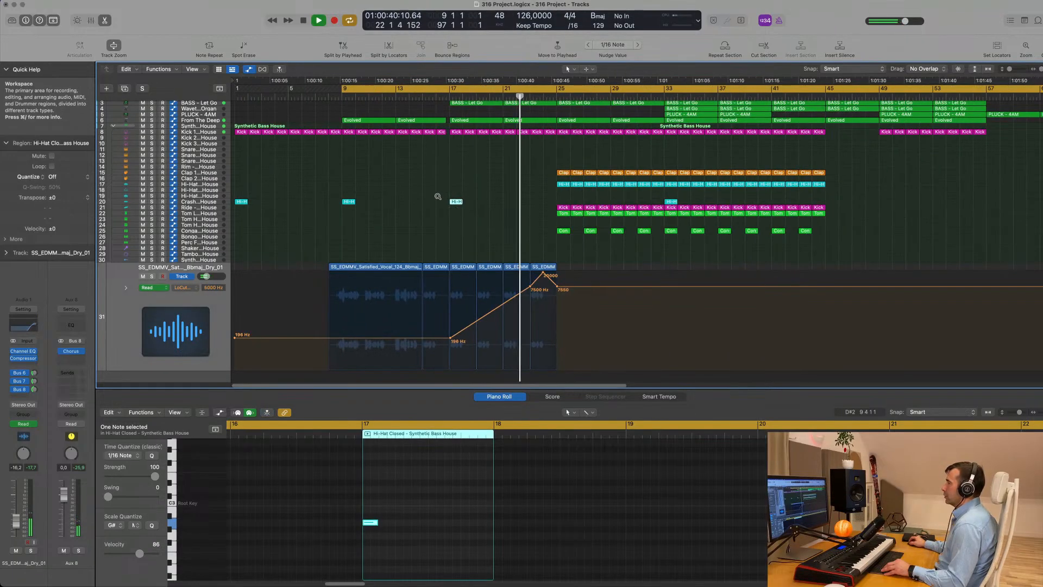
{"action": "scroll", "coordinate": [438, 196], "scroll_direction": "down", "scroll_amount": 3}
{"action": "scroll", "coordinate": [385, 198], "scroll_direction": "up", "scroll_amount": 3}
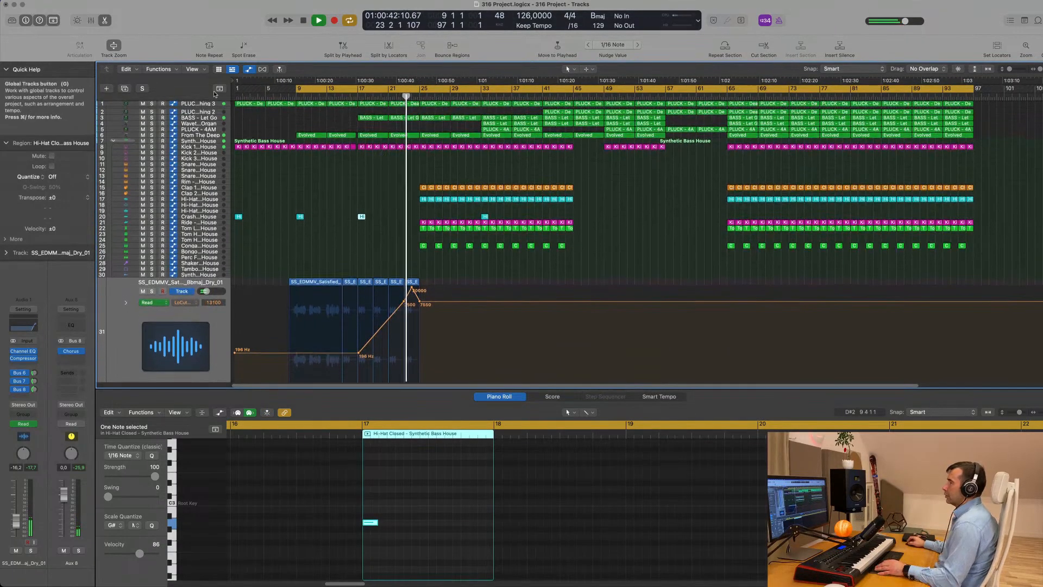
Display the PLUCK - Deadmau5 Thing 3 track's automation, move the cycle start to bar 17, and play from there.
{"action": "left_click", "coordinate": [199, 105]}
{"action": "key", "text": "space"}
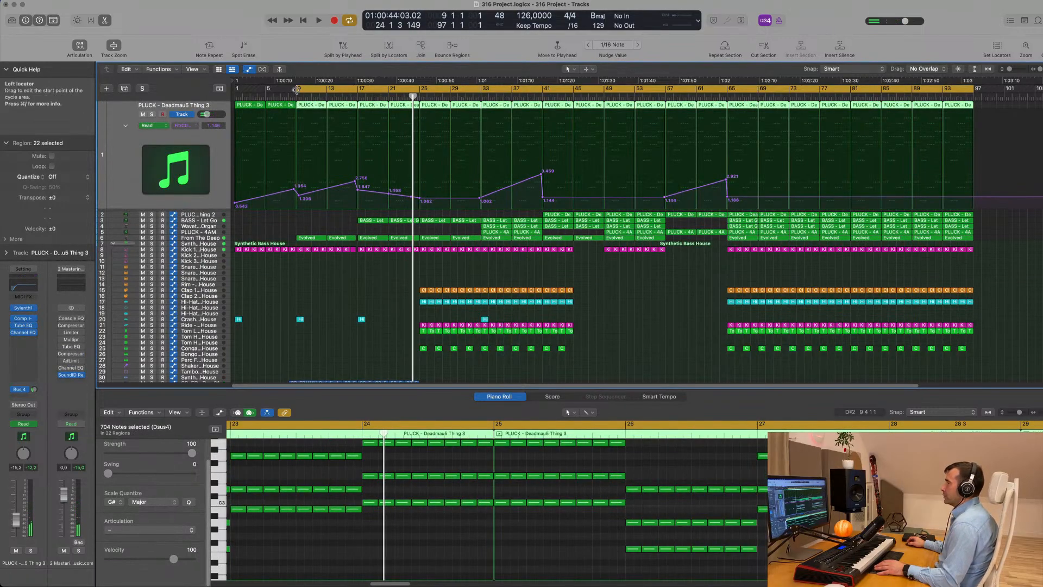
{"action": "left_click_drag", "start_coordinate": [298, 88], "coordinate": [358, 90]}
{"action": "key", "text": "space"}
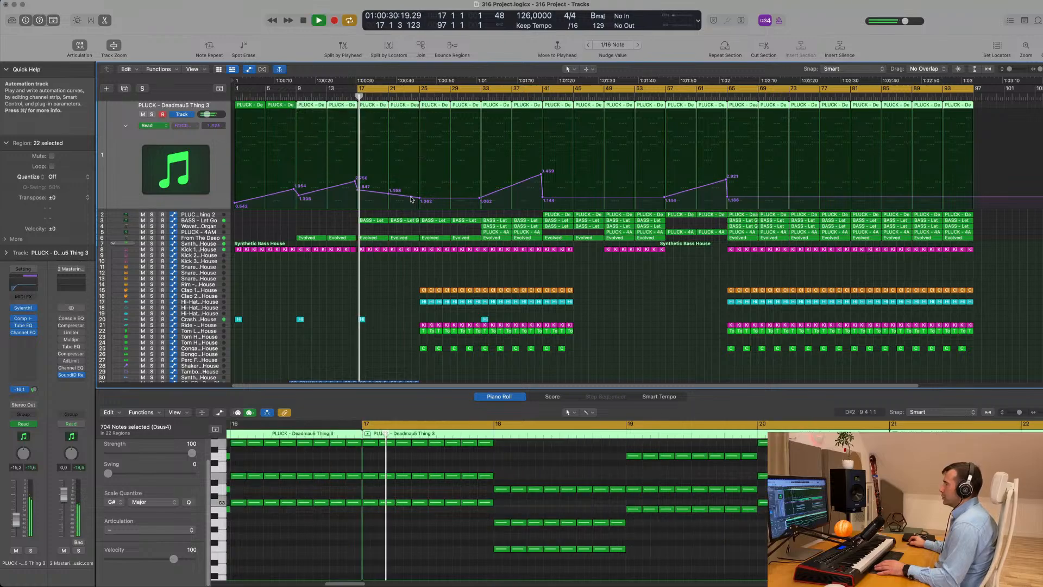
Reshape the pluck automation into a straight ramp from bar 17 to a peak of about 3.7 at bar 25, removing the bar 21 point.
{"action": "left_click_drag", "start_coordinate": [412, 197], "coordinate": [419, 167]}
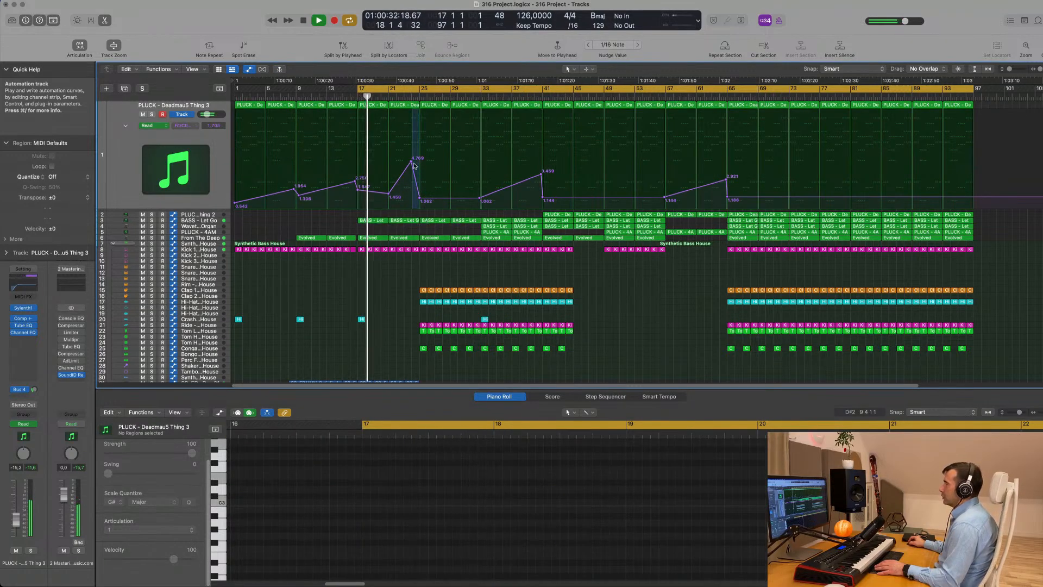
{"action": "double_click", "coordinate": [389, 194]}
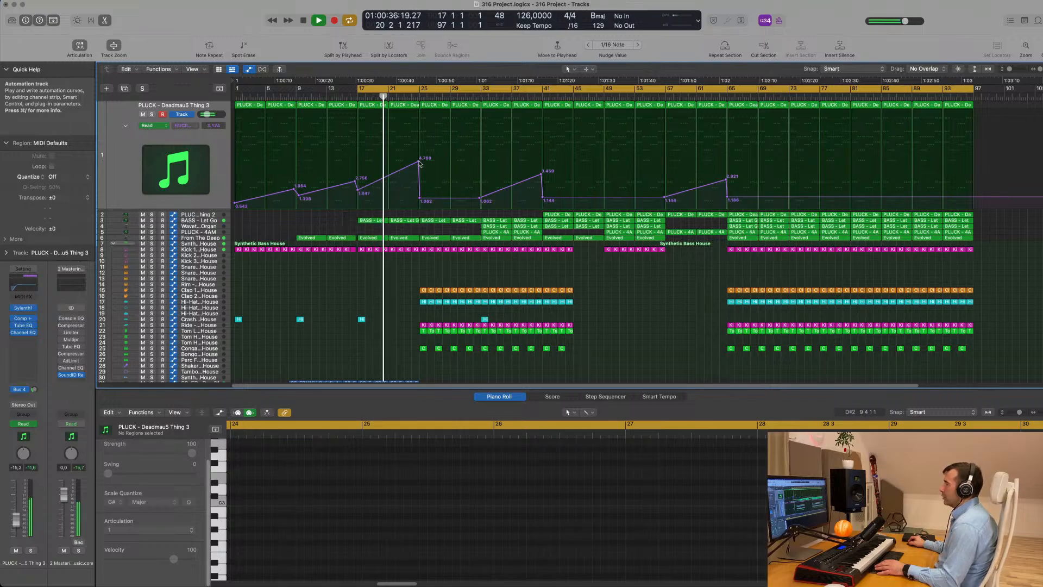
{"action": "left_click_drag", "start_coordinate": [419, 163], "coordinate": [419, 173]}
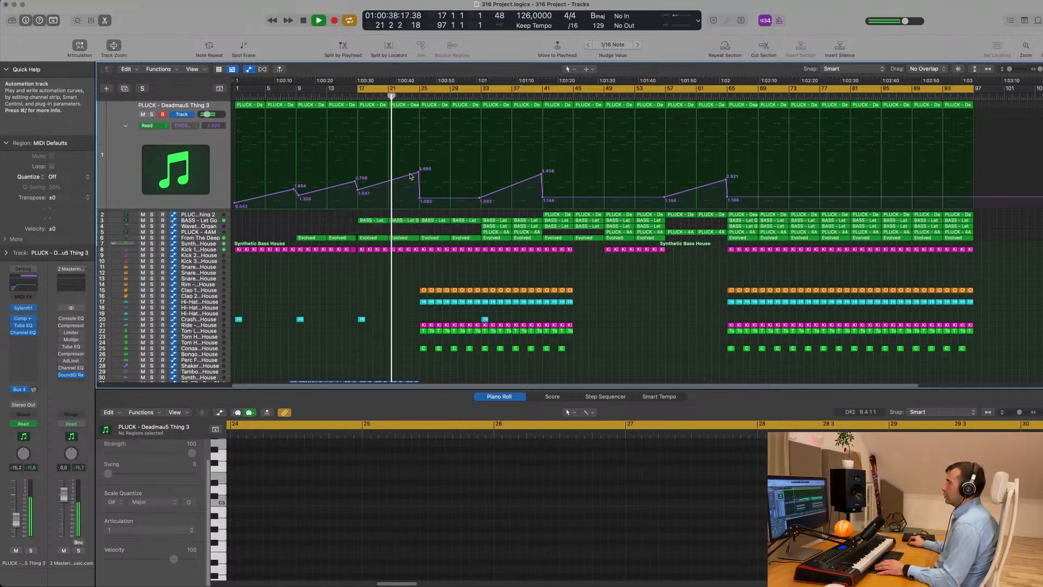
{"action": "left_click", "coordinate": [420, 198]}
{"action": "scroll", "coordinate": [407, 267], "scroll_direction": "up", "scroll_amount": 3}
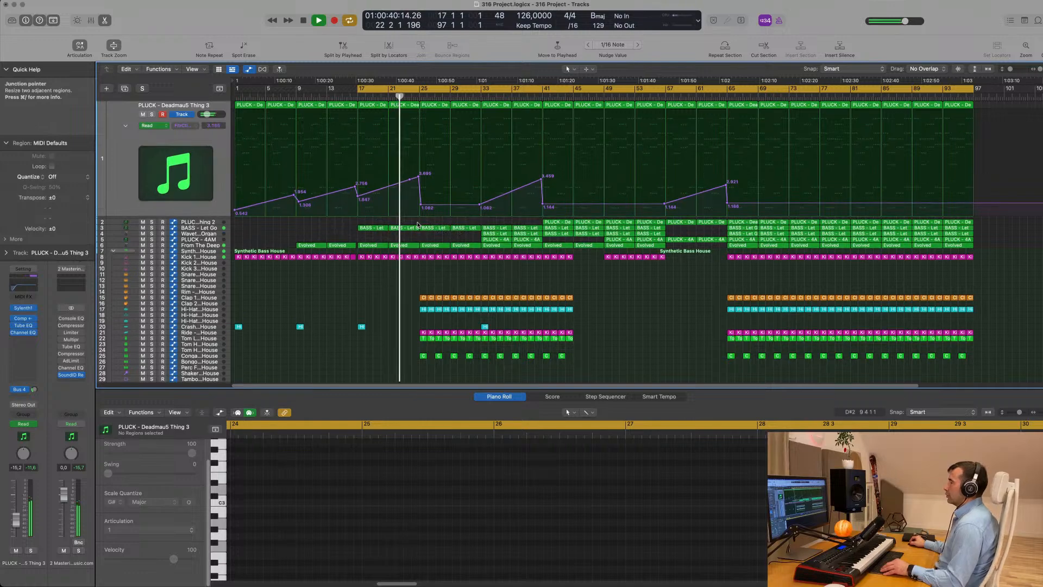
Delete the Kick 1 region just before bar 25 and play the transition into the drum section.
{"action": "scroll", "coordinate": [407, 269], "scroll_direction": "up", "scroll_amount": 3}
{"action": "left_click", "coordinate": [424, 285]}
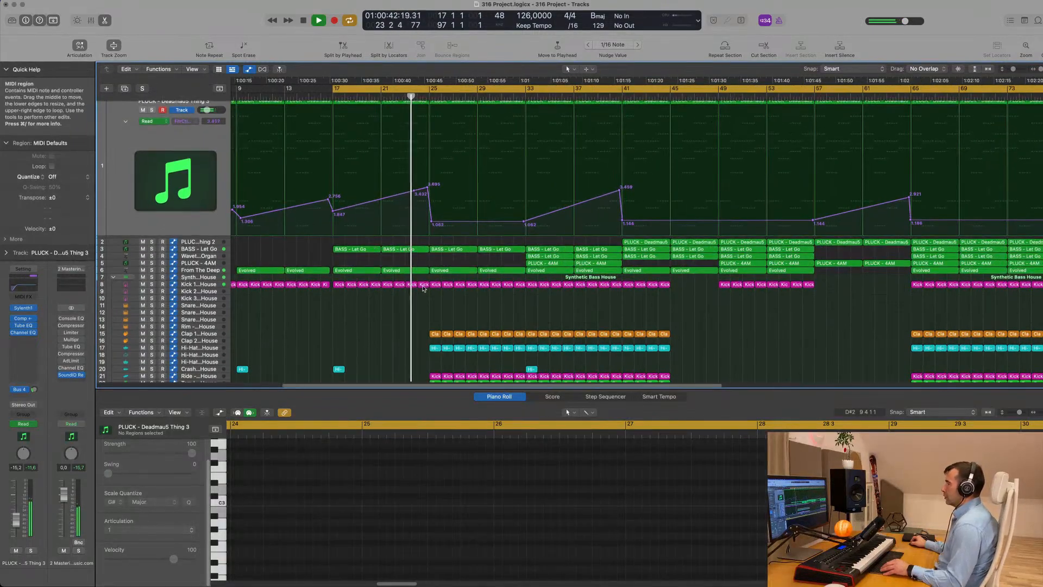
{"action": "left_click", "coordinate": [409, 294]}
{"action": "scroll", "coordinate": [406, 296], "scroll_direction": "down", "scroll_amount": 3}
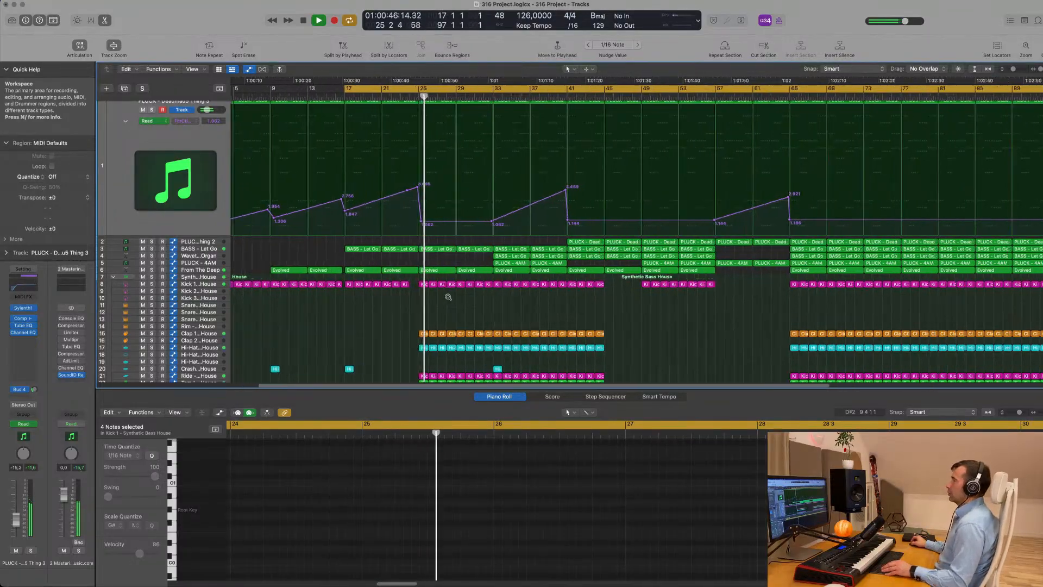
{"action": "scroll", "coordinate": [449, 294], "scroll_direction": "up", "scroll_amount": 3}
{"action": "scroll", "coordinate": [449, 294], "scroll_direction": "down", "scroll_amount": 5}
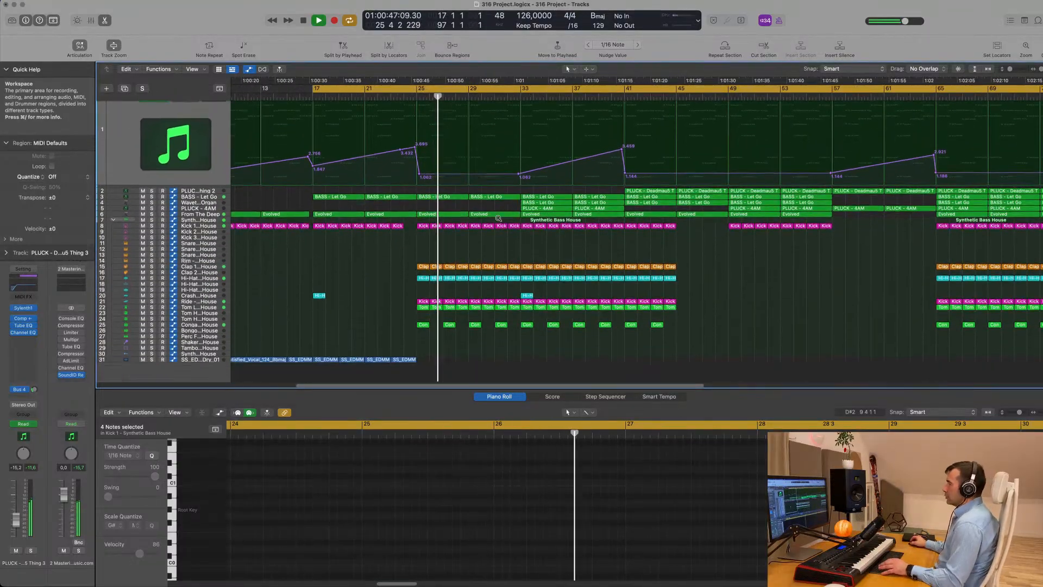
{"action": "key", "text": "space"}
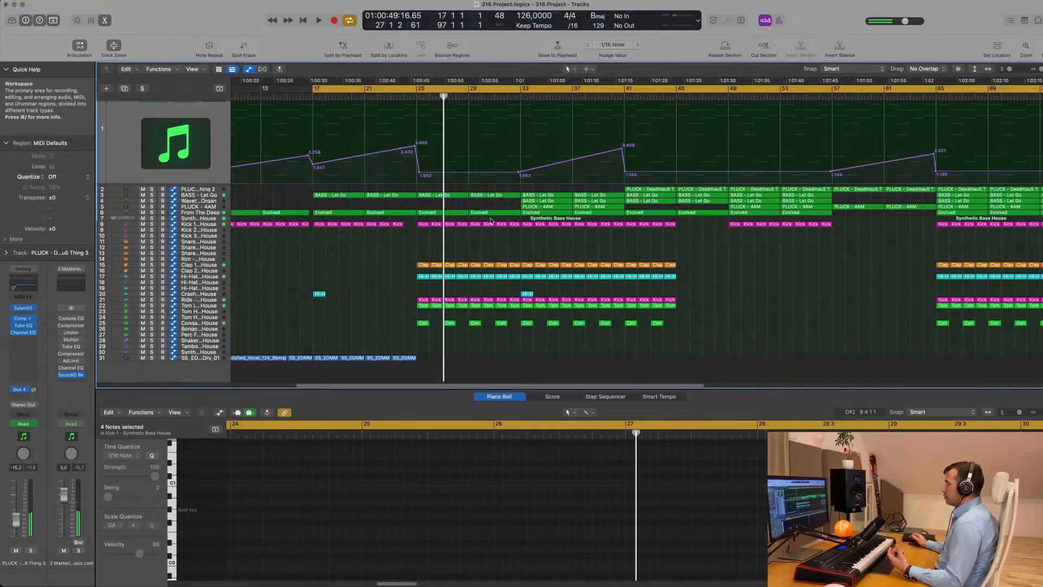
Move the two PLUCK - 4AM regions from bar 33 to bar 25 and play from bar 17.
{"action": "left_click_drag", "start_coordinate": [516, 208], "coordinate": [438, 211]}
{"action": "key", "text": "space"}
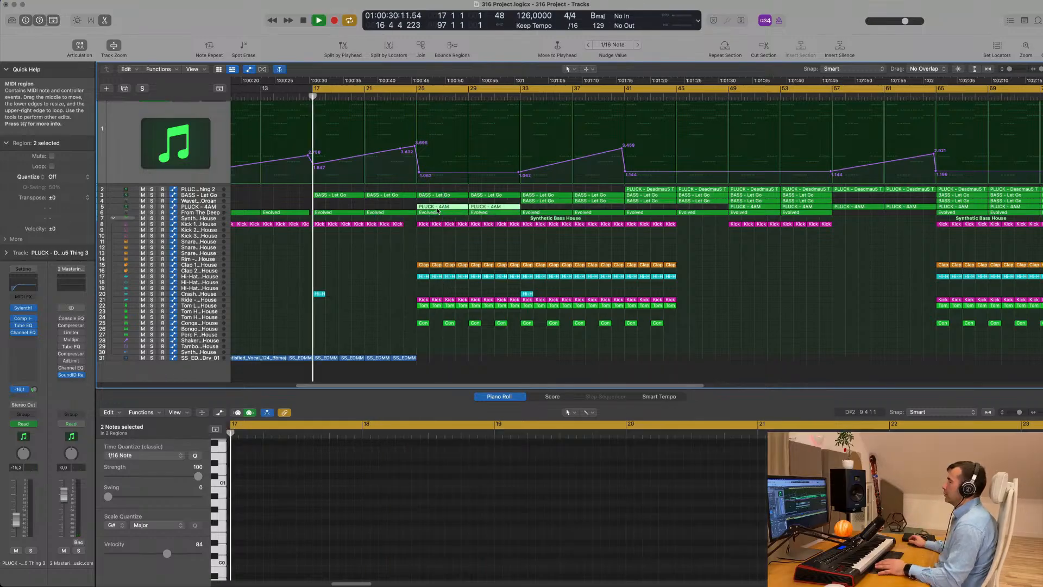
{"action": "key", "text": "super+Left"}
{"action": "key", "text": "super+Left"}
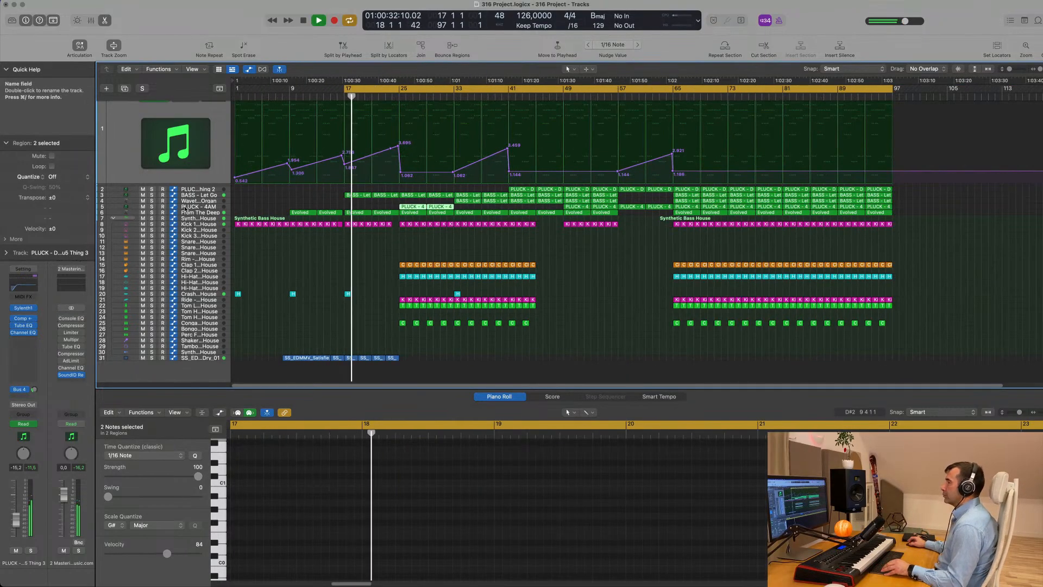
Select all regions on the PLUCK - 4AM track and repeat them after bar 97.
{"action": "left_click", "coordinate": [183, 207]}
{"action": "scroll", "coordinate": [357, 165], "scroll_direction": "down", "scroll_amount": 1}
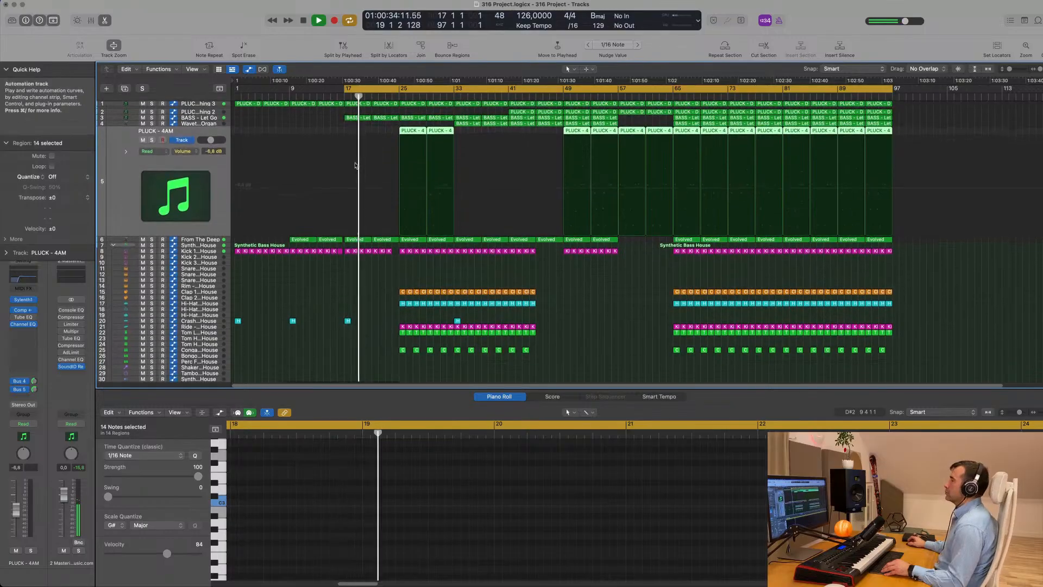
{"action": "key", "text": "super+Right"}
{"action": "key", "text": "super+Right"}
{"action": "scroll", "coordinate": [366, 169], "scroll_direction": "right", "scroll_amount": 3}
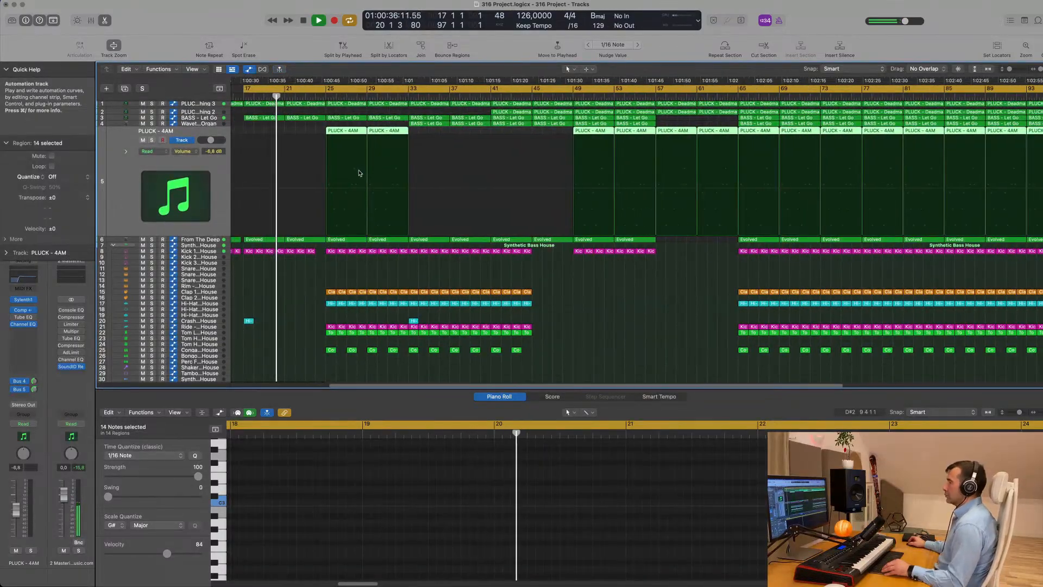
{"action": "key", "text": "super+Left"}
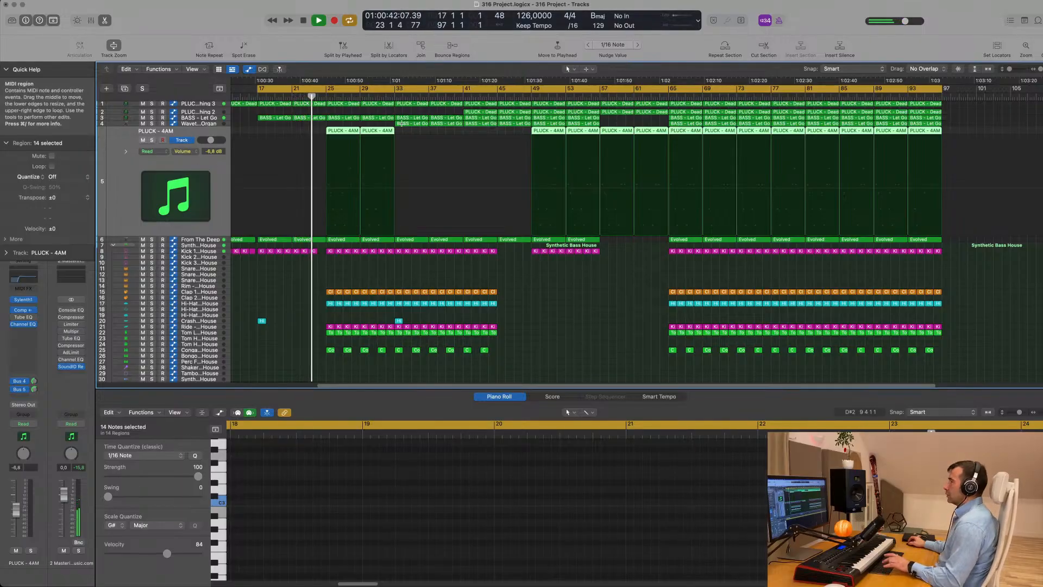
{"action": "key", "text": "super+Right"}
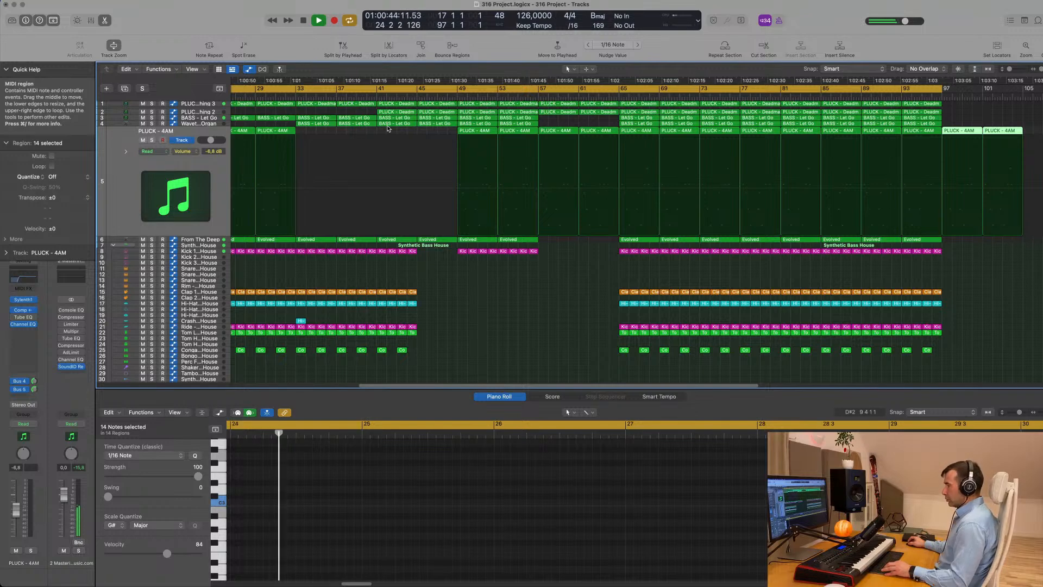
Undo the repeat of the PLUCK - 4AM regions after bar 97 and copy the two regions at bar 25 to bar 33.
{"action": "key", "text": "super+z"}
{"action": "key", "text": "super+Left"}
{"action": "key", "text": "super+Left"}
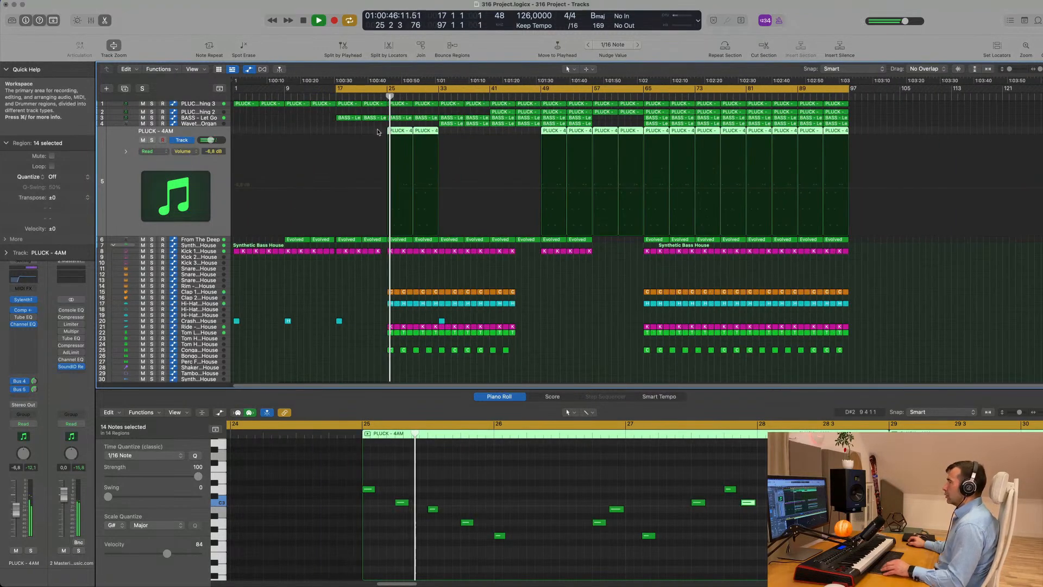
{"action": "left_click_drag", "start_coordinate": [378, 129], "coordinate": [456, 135]}
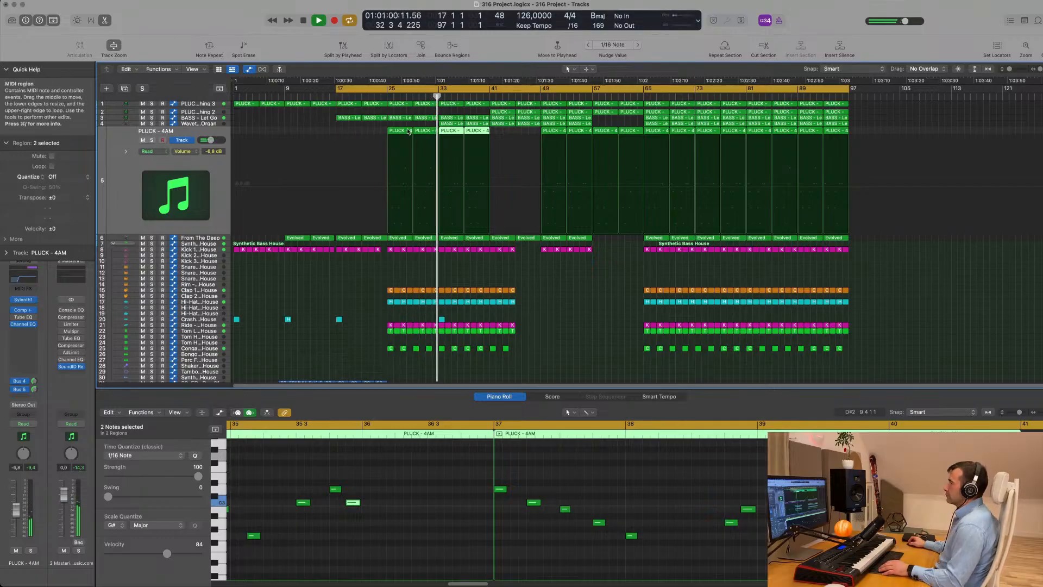
Raise the Wavetable Organ track's volume to -6.4 dB and briefly audition the track in solo.
{"action": "left_click", "coordinate": [200, 124]}
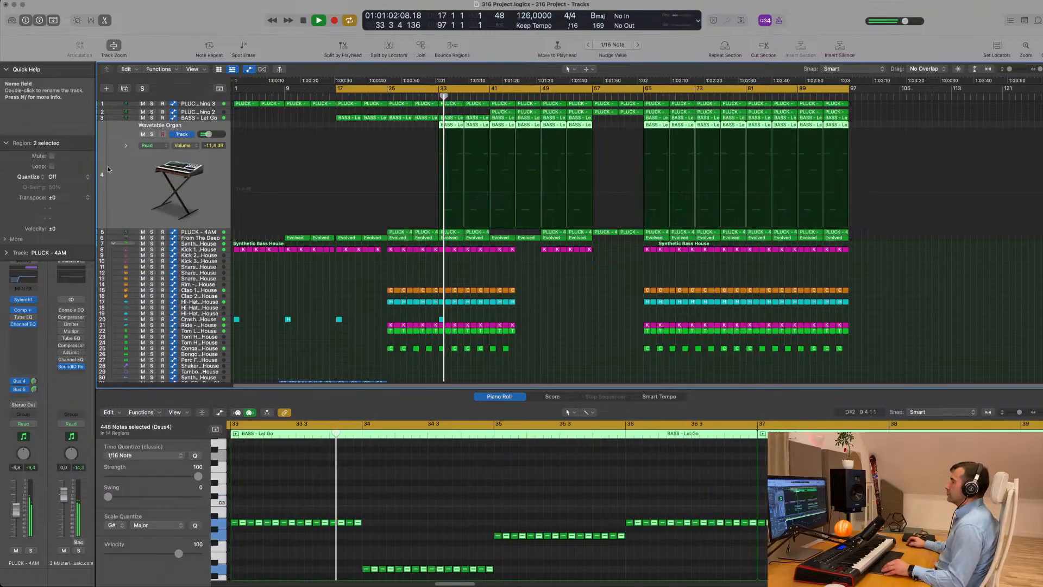
{"action": "left_click_drag", "start_coordinate": [18, 521], "coordinate": [16, 512]}
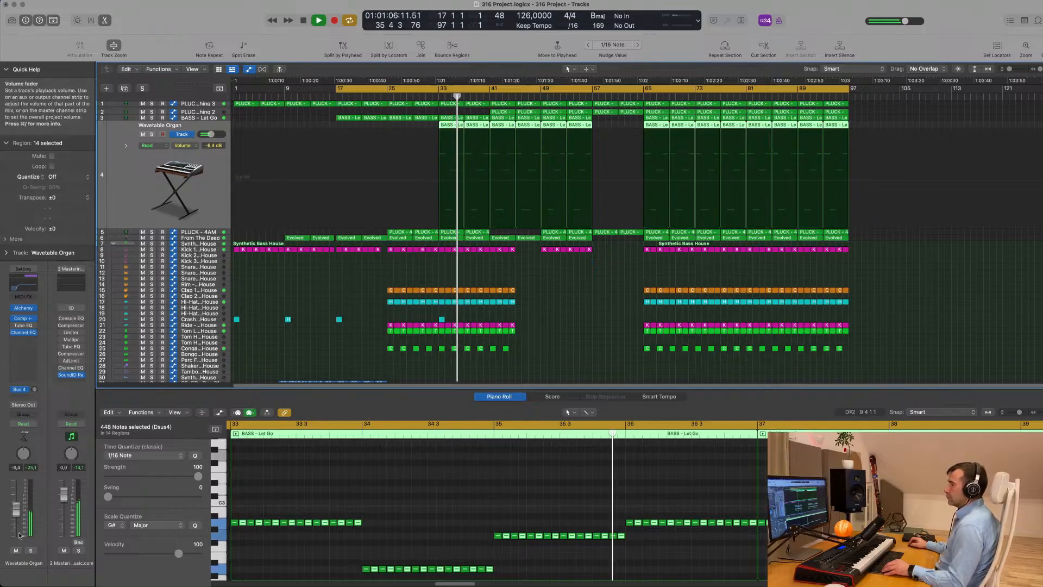
{"action": "left_click", "coordinate": [30, 550]}
{"action": "left_click", "coordinate": [31, 551]}
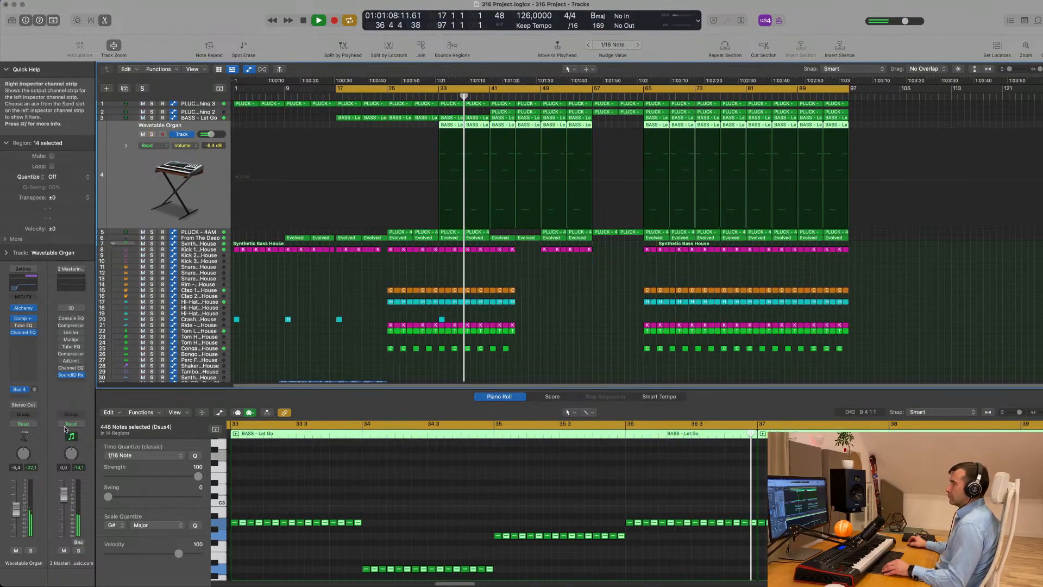
Stop playback and import SS_EDMMV_Satisfied_Vocal_124_Bbmaj_Dry_02.wav from Finder onto a new track below the first vocal at bar 25.
{"action": "scroll", "coordinate": [412, 267], "scroll_direction": "down", "scroll_amount": 2}
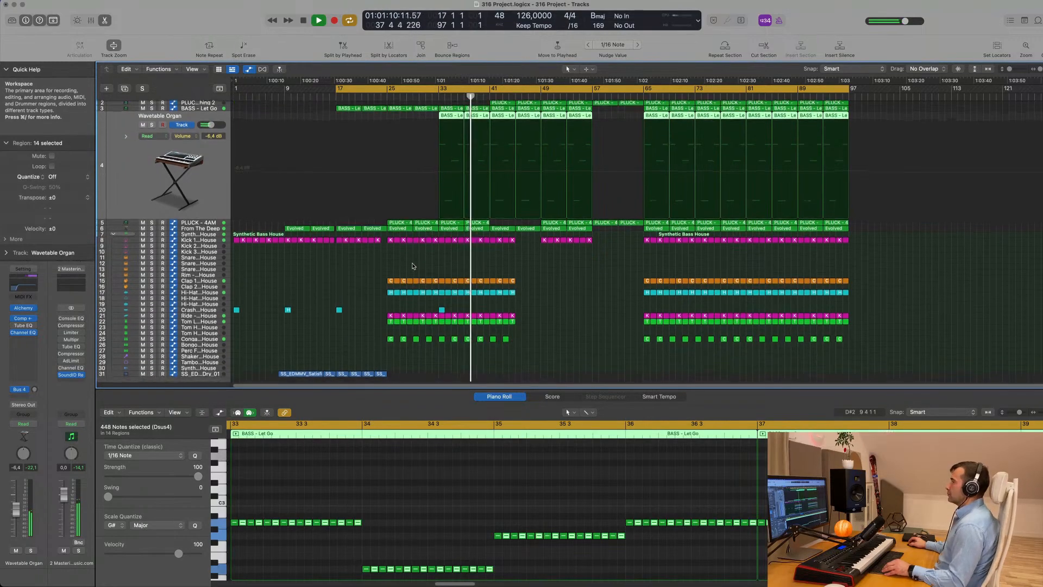
{"action": "scroll", "coordinate": [185, 326], "scroll_direction": "down", "scroll_amount": 3}
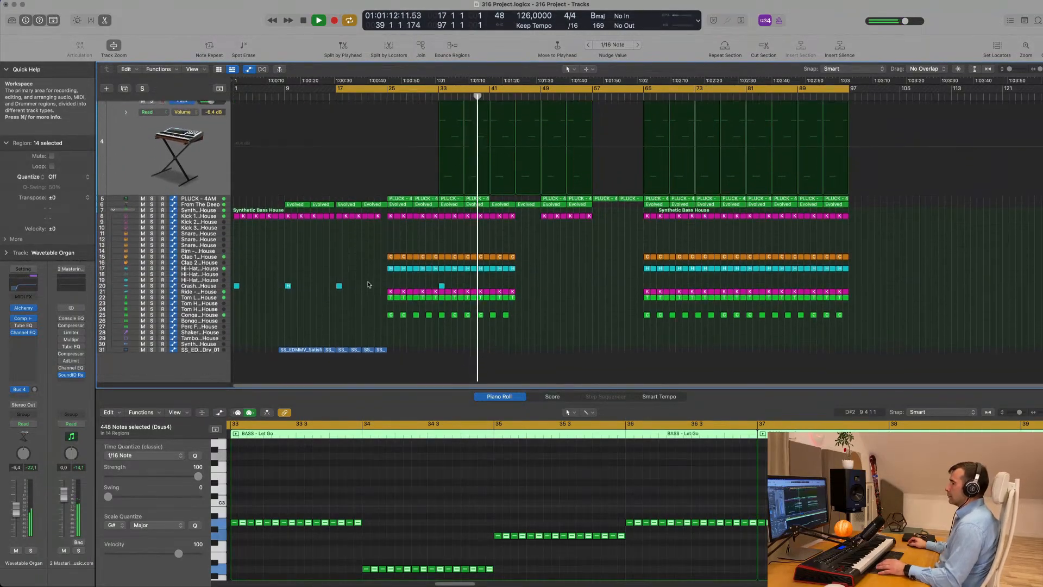
{"action": "key", "text": "space"}
{"action": "left_click", "coordinate": [194, 341]}
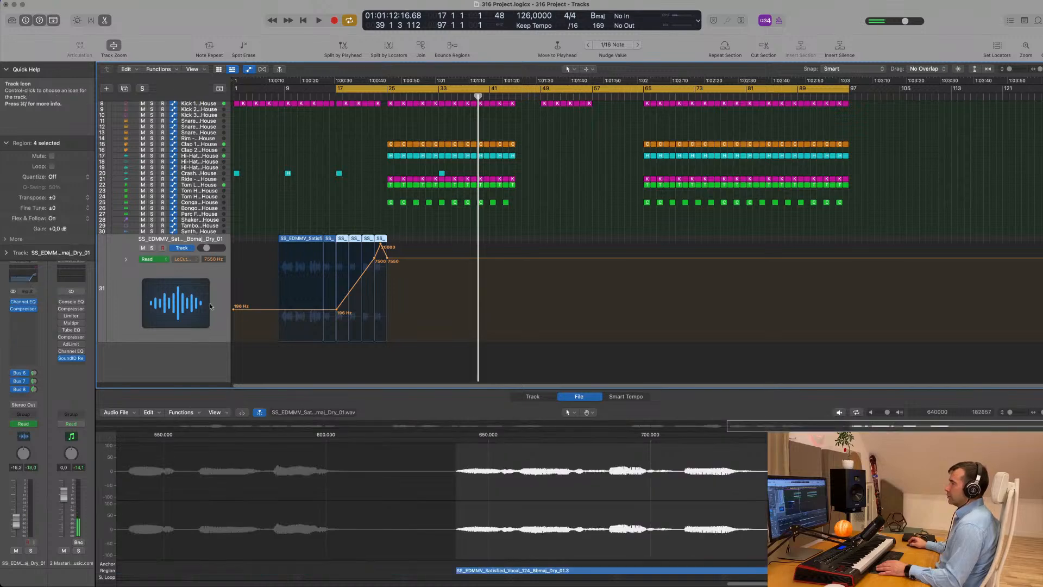
{"action": "left_click", "coordinate": [65, 568]}
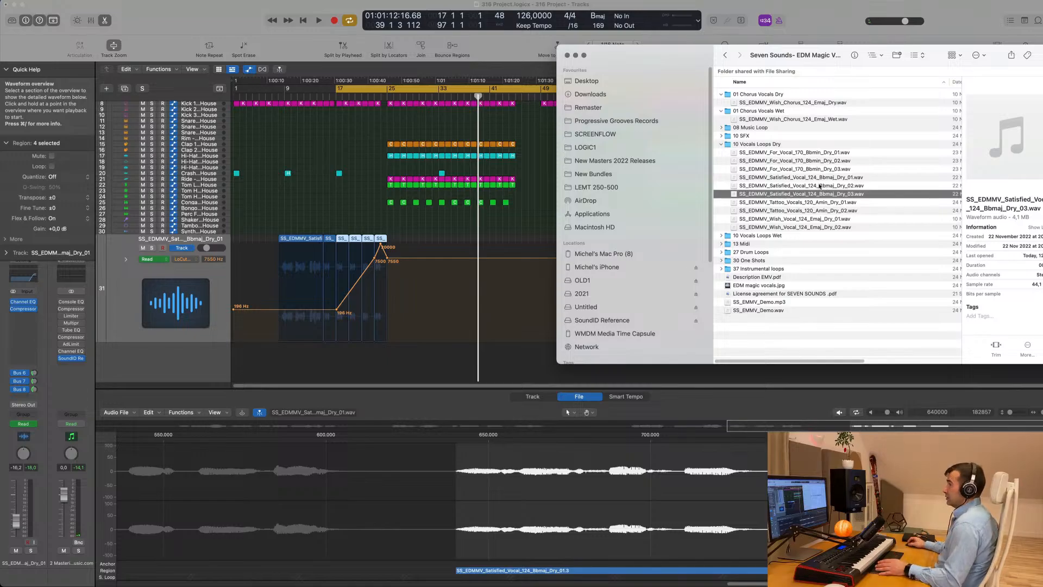
{"action": "left_click_drag", "start_coordinate": [819, 186], "coordinate": [388, 347]}
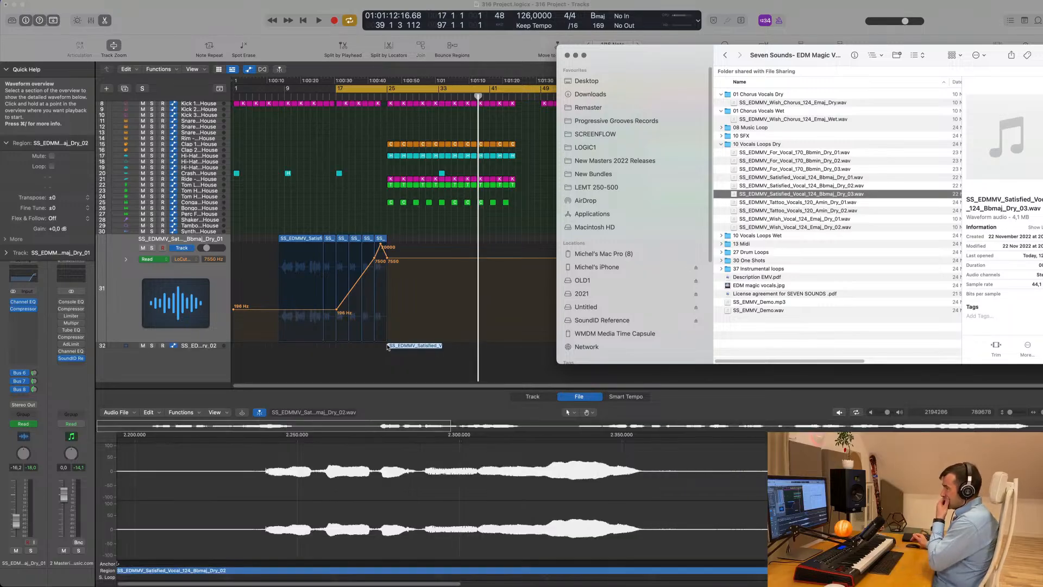
{"action": "left_click", "coordinate": [195, 348]}
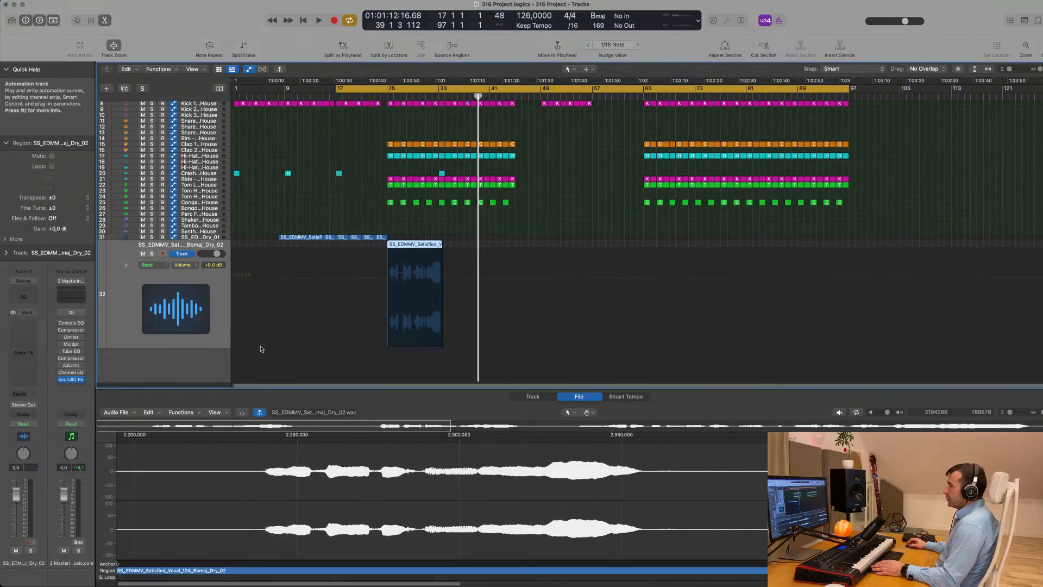
Enable Flex for the new vocal track and set its mode to Flex Time - Tempophone (FX).
{"action": "left_click", "coordinate": [527, 399]}
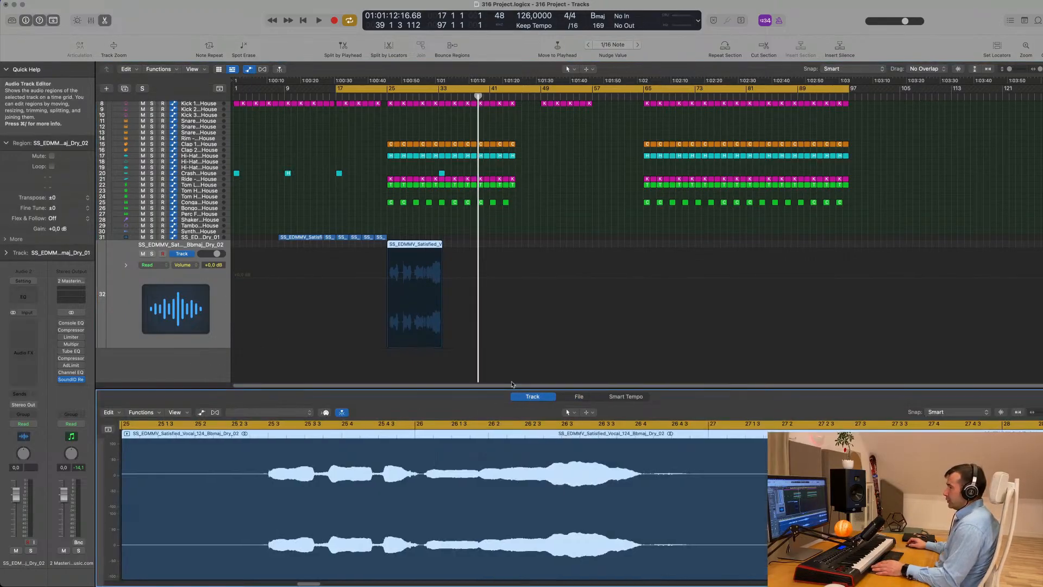
{"action": "left_click", "coordinate": [215, 412]}
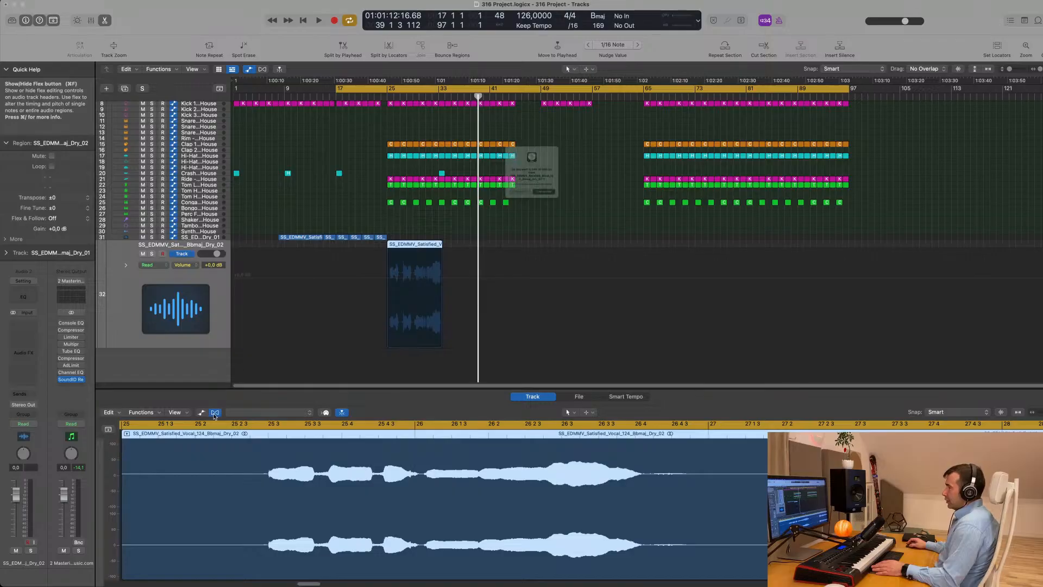
{"action": "left_click", "coordinate": [556, 212]}
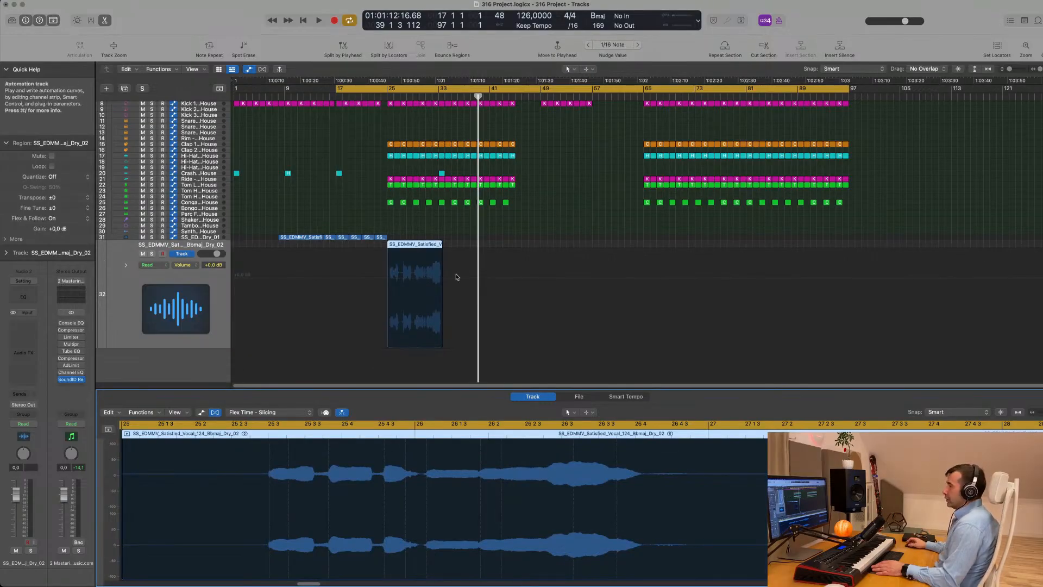
{"action": "left_click", "coordinate": [254, 413]}
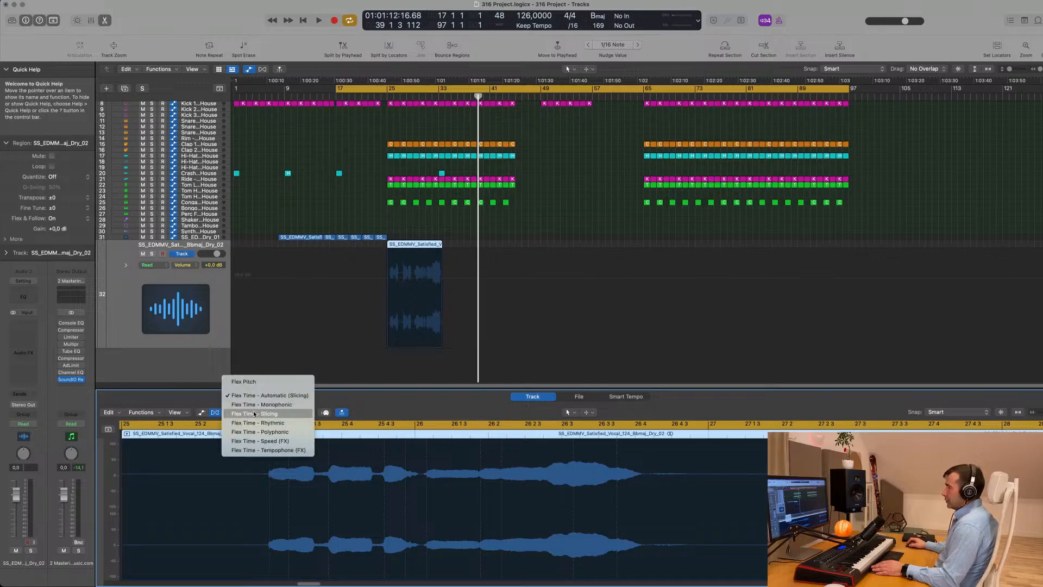
{"action": "left_click", "coordinate": [262, 451]}
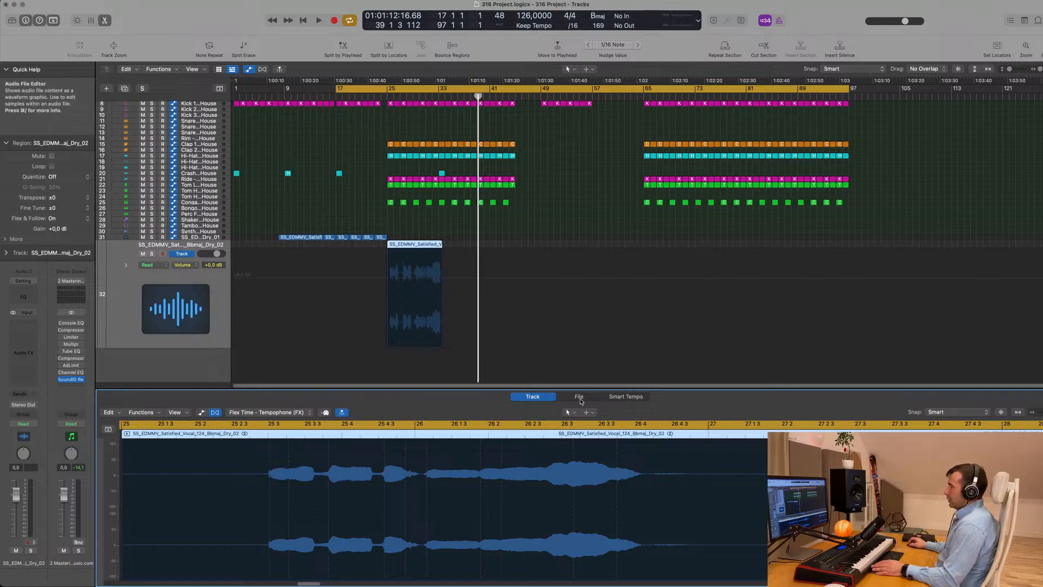
Time-stretch the new vocal from 124 to 126 bpm with the Time and Pitch Machine, then process and paste it.
{"action": "left_click", "coordinate": [580, 398]}
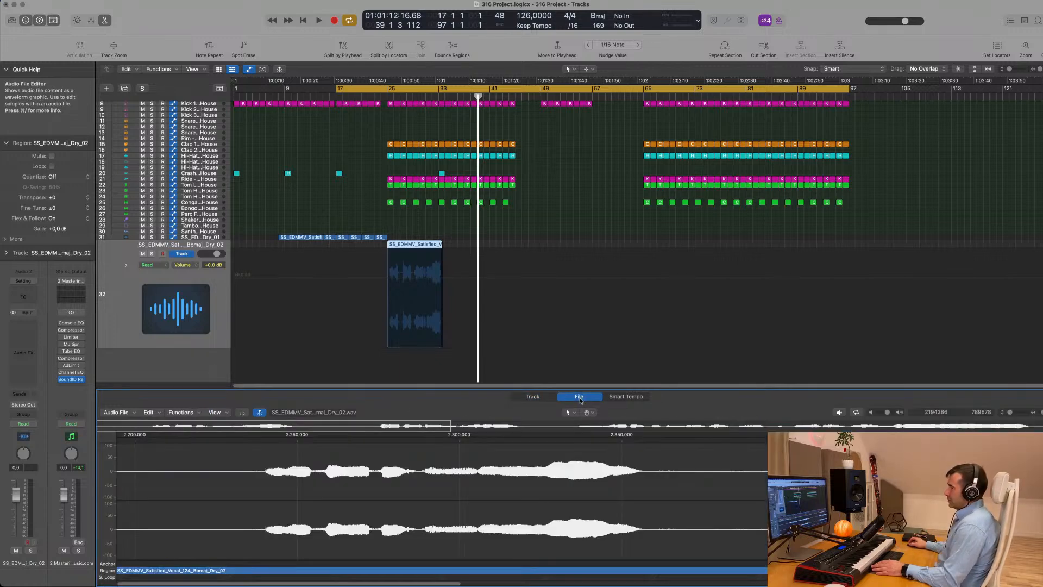
{"action": "left_click", "coordinate": [197, 413]}
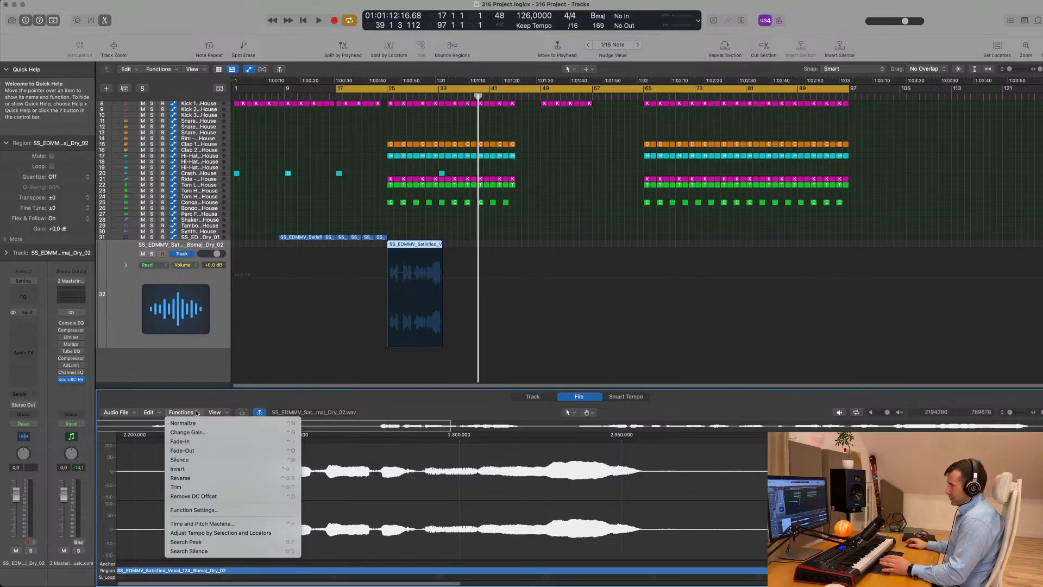
{"action": "left_click", "coordinate": [202, 524]}
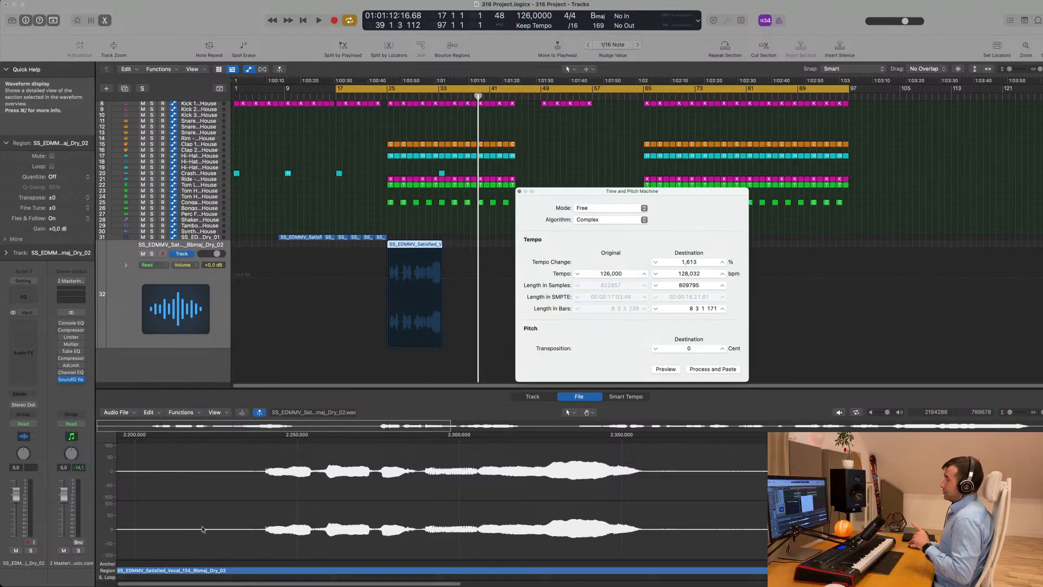
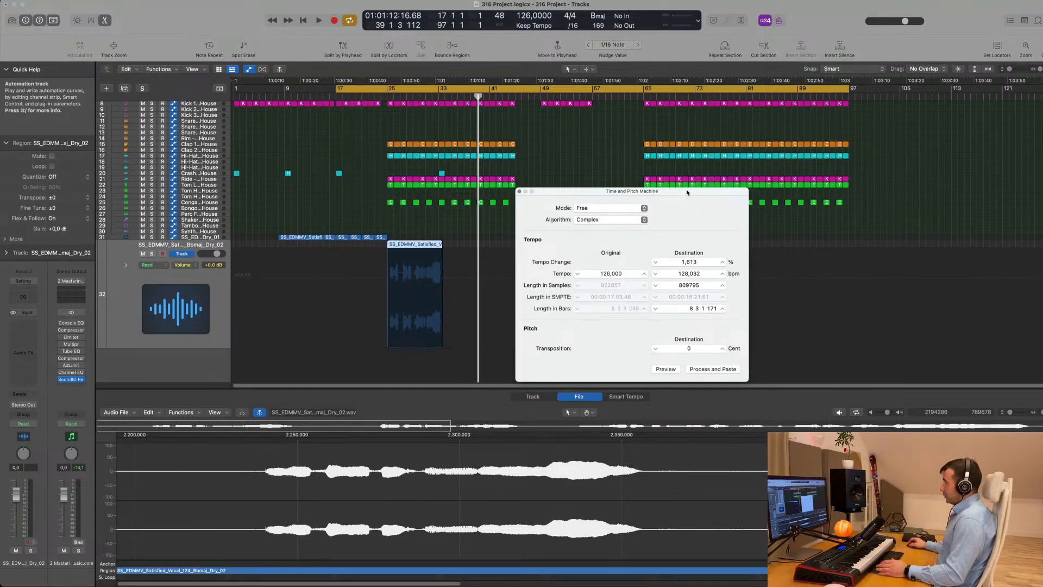
{"action": "mouse_move", "coordinate": [687, 193]}
{"action": "left_mouse_down"}
{"action": "mouse_move", "coordinate": [669, 166]}
{"action": "mouse_move", "coordinate": [688, 177]}
{"action": "left_mouse_up"}
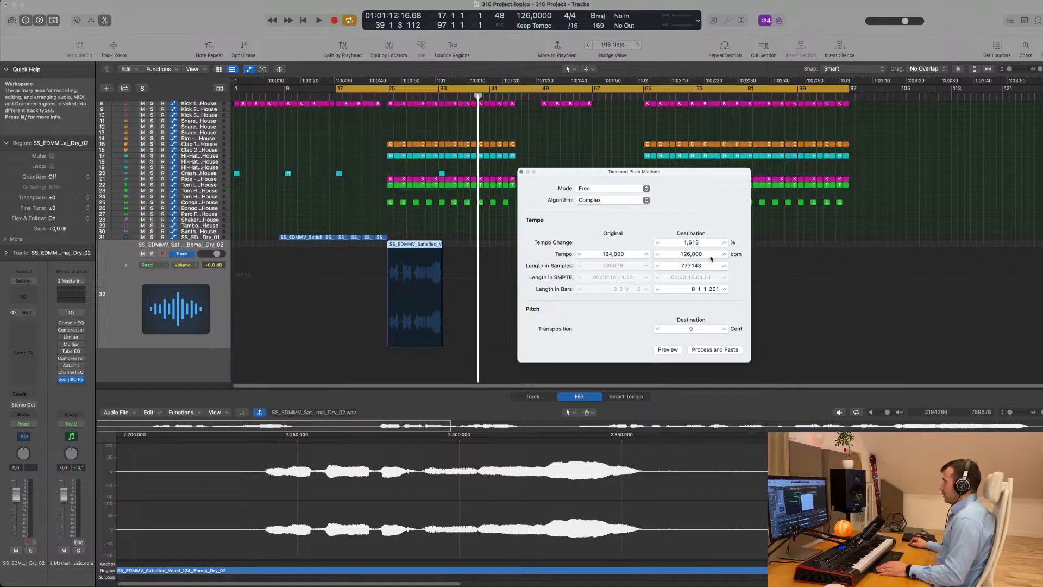
{"action": "left_click", "coordinate": [721, 349]}
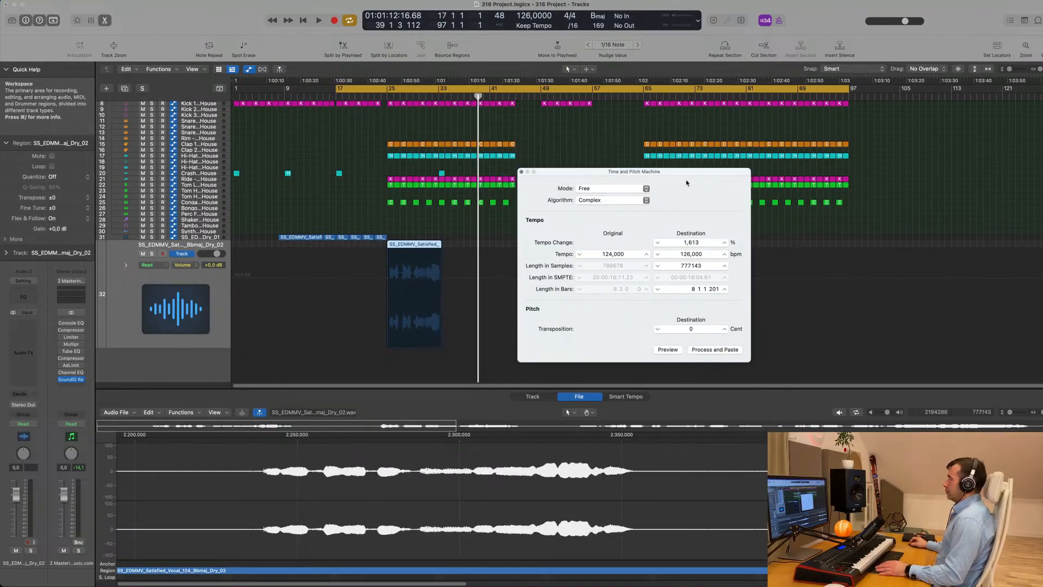
{"action": "left_click", "coordinate": [521, 173]}
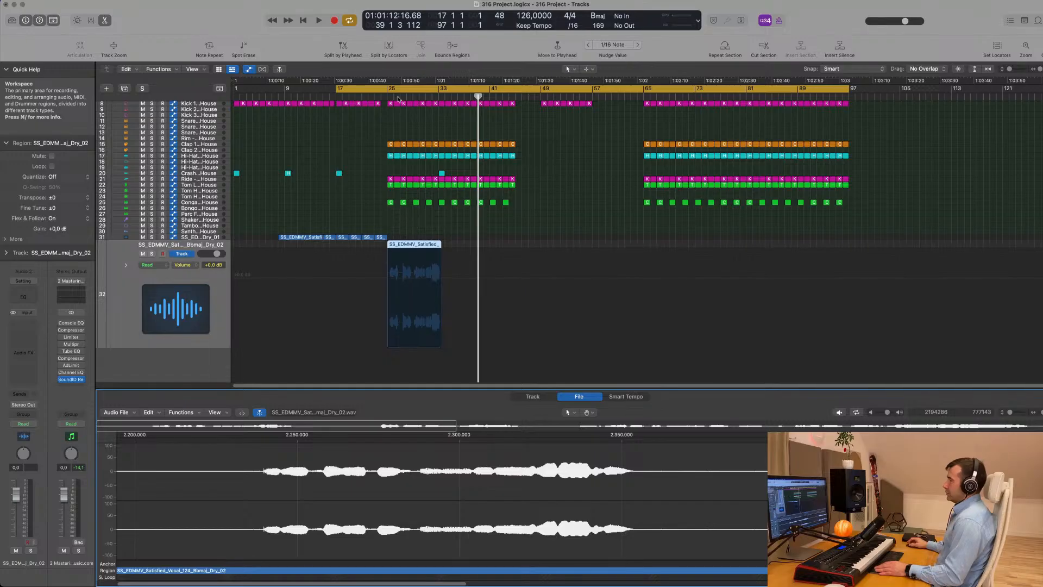
Start the cycle range at bar 25, lower the new vocal's volume to about -10.8 dB, and play it with the beat.
{"action": "left_click_drag", "start_coordinate": [337, 88], "coordinate": [387, 88]}
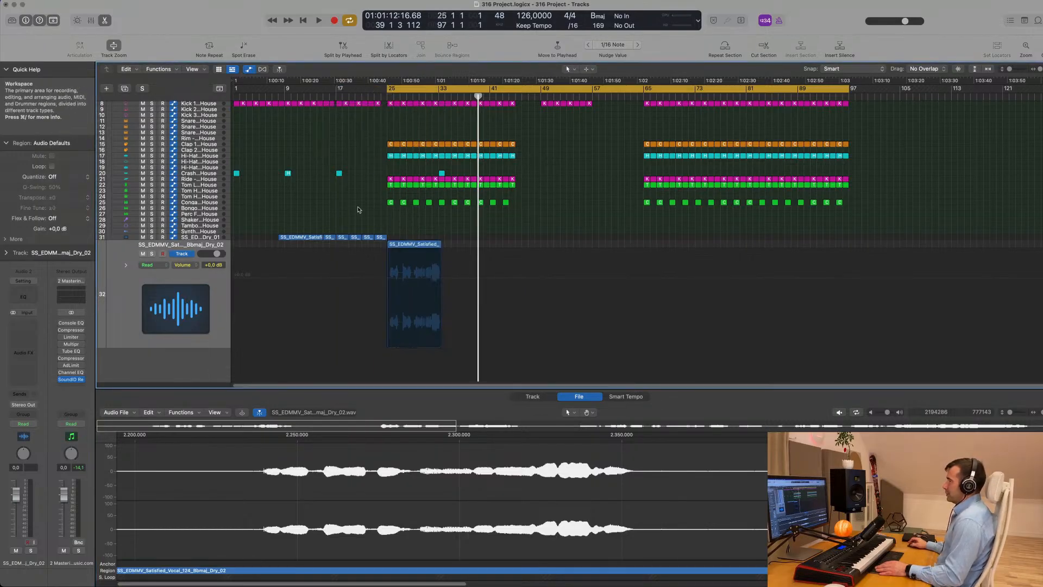
{"action": "scroll", "coordinate": [359, 210], "scroll_direction": "up", "scroll_amount": 2}
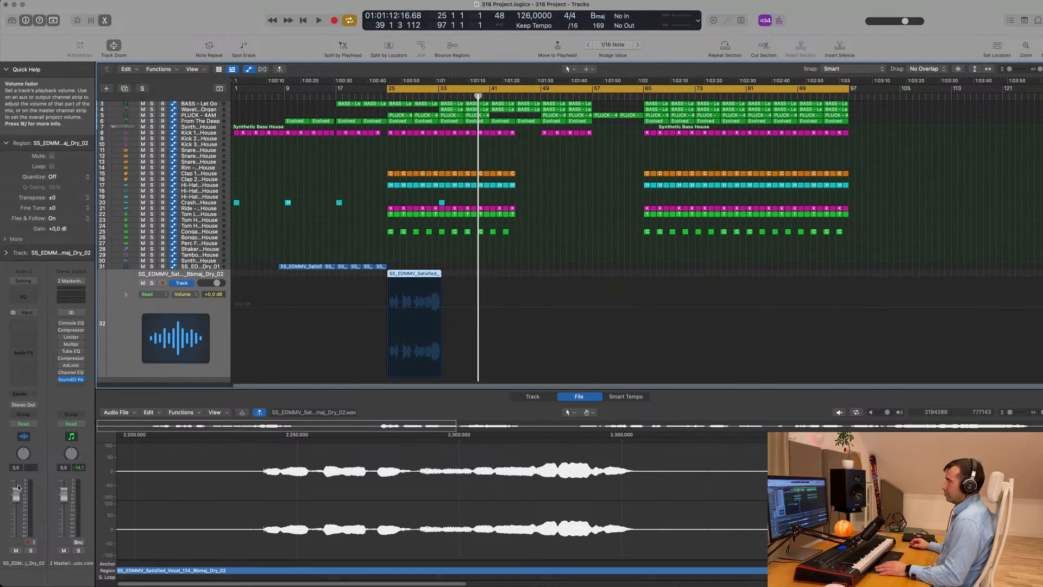
{"action": "key", "text": "space"}
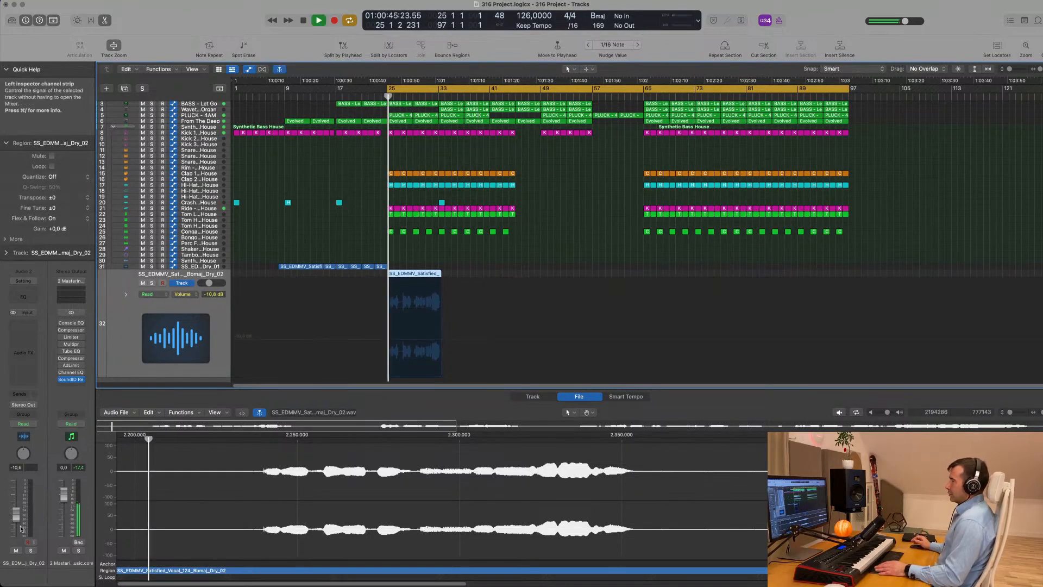
{"action": "scroll", "coordinate": [315, 339], "scroll_direction": "up", "scroll_amount": 5}
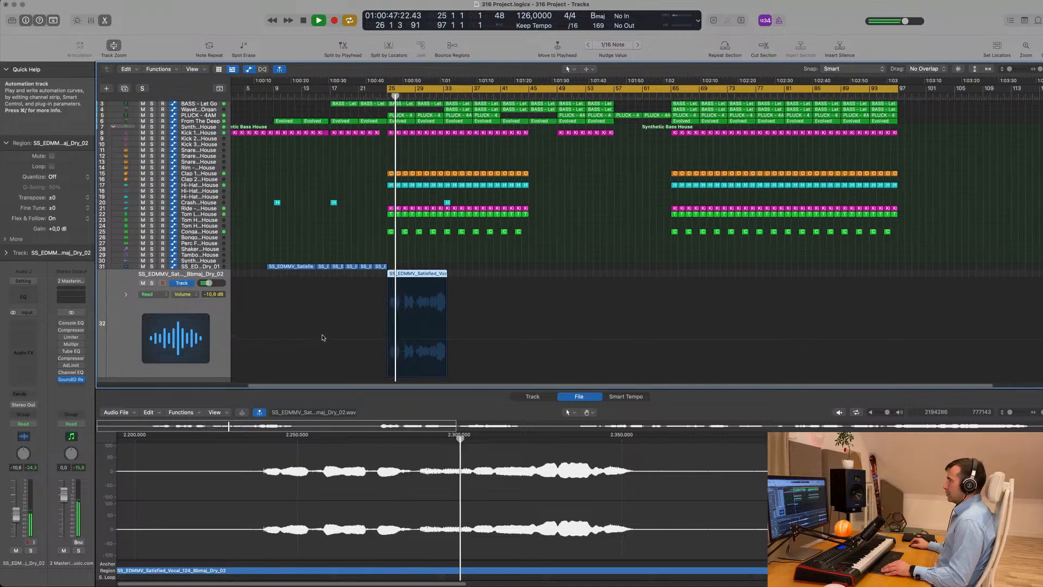
{"action": "scroll", "coordinate": [325, 337], "scroll_direction": "right", "scroll_amount": 3}
{"action": "scroll", "coordinate": [329, 334], "scroll_direction": "up", "scroll_amount": 1}
{"action": "scroll", "coordinate": [338, 334], "scroll_direction": "down", "scroll_amount": 1}
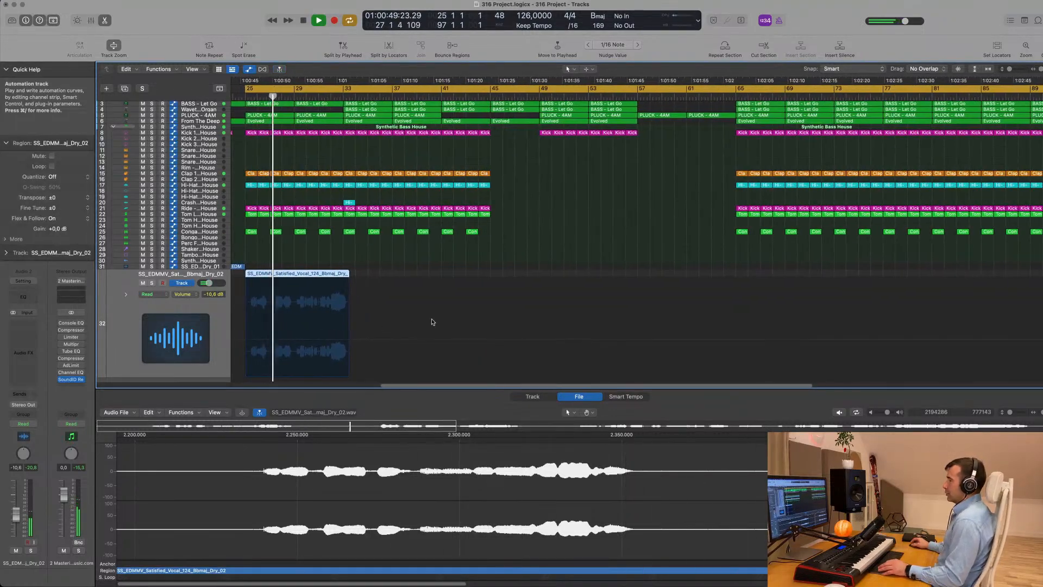
Move the new vocal region earlier so it starts shortly after bar 24, and play from bar 25 to check its timing.
{"action": "key", "text": "space"}
{"action": "scroll", "coordinate": [430, 325], "scroll_direction": "left", "scroll_amount": 5}
{"action": "left_click_drag", "start_coordinate": [484, 274], "coordinate": [471, 274]}
{"action": "scroll", "coordinate": [436, 300], "scroll_direction": "up", "scroll_amount": 5}
{"action": "scroll", "coordinate": [436, 301], "scroll_direction": "up", "scroll_amount": 3}
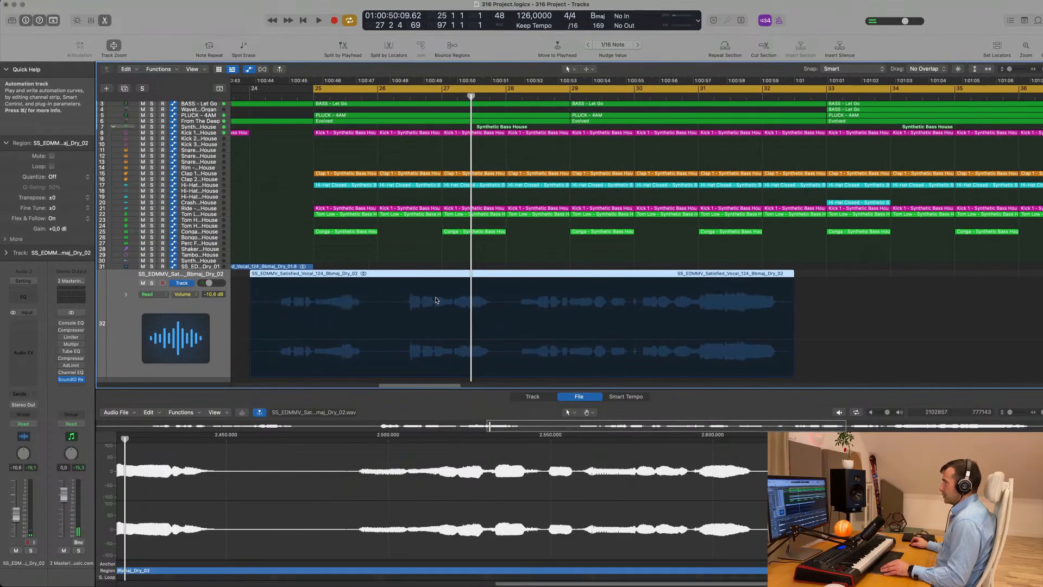
{"action": "mouse_move", "coordinate": [368, 278]}
{"action": "left_mouse_down"}
{"action": "mouse_move", "coordinate": [392, 279]}
{"action": "mouse_move", "coordinate": [375, 276]}
{"action": "left_mouse_up"}
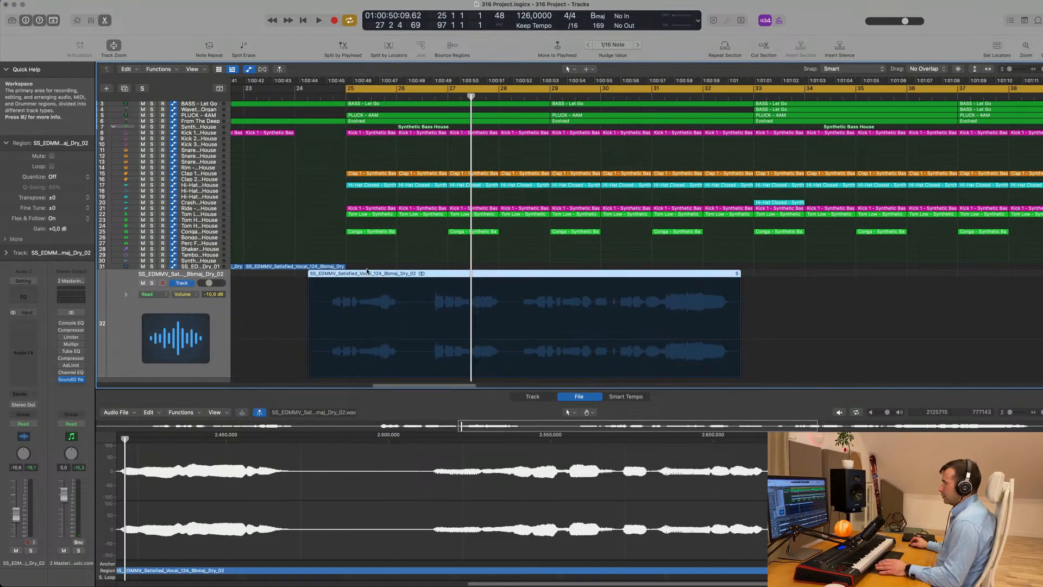
{"action": "key", "text": "space"}
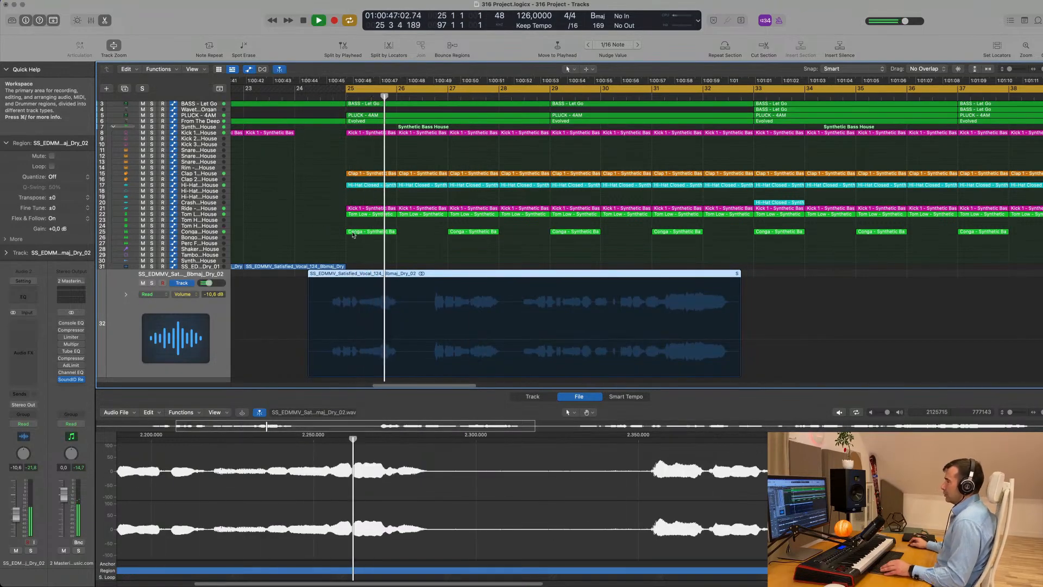
Shift the new vocal region slightly so it starts about half a bar before bar 25, and replay the section.
{"action": "left_click_drag", "start_coordinate": [395, 273], "coordinate": [403, 275]}
{"action": "key", "text": "space"}
{"action": "key", "text": "super+Left"}
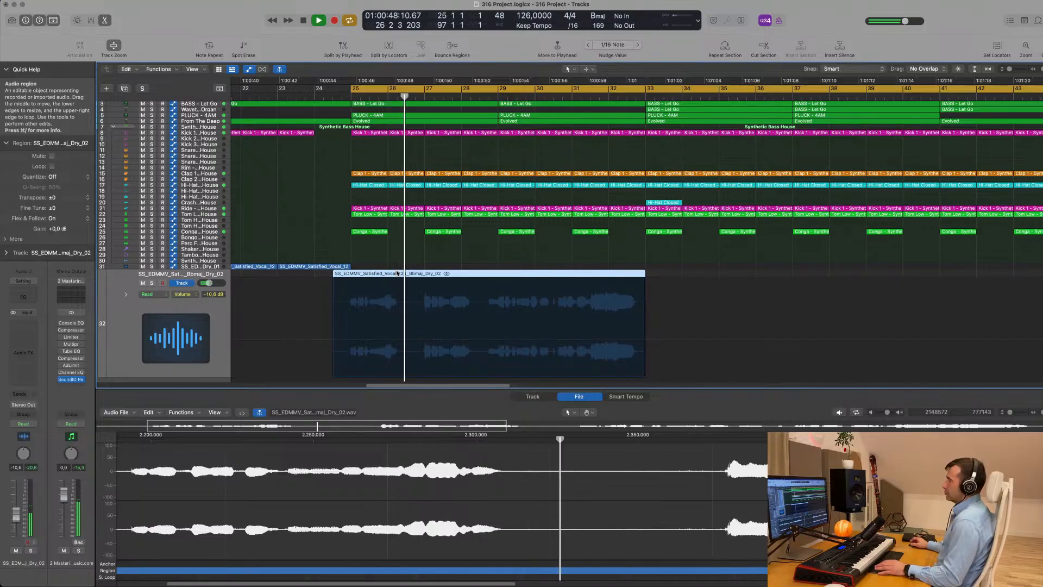
Split the new vocal region at bar 25 and delete the short piece before it.
{"action": "scroll", "coordinate": [398, 274], "scroll_direction": "left", "scroll_amount": 2}
{"action": "key", "text": "super+Right"}
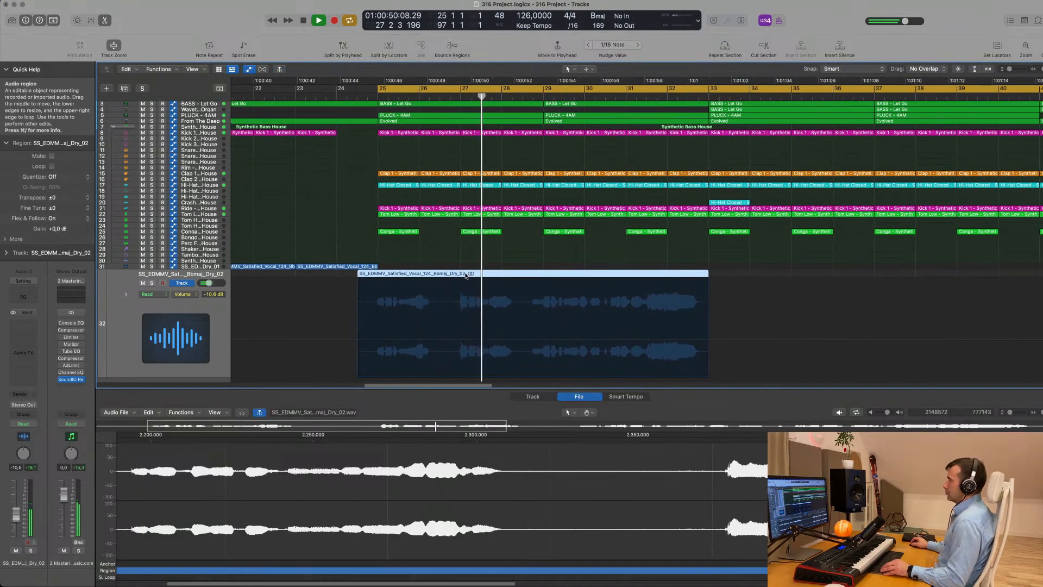
{"action": "scroll", "coordinate": [466, 276], "scroll_direction": "left", "scroll_amount": 5}
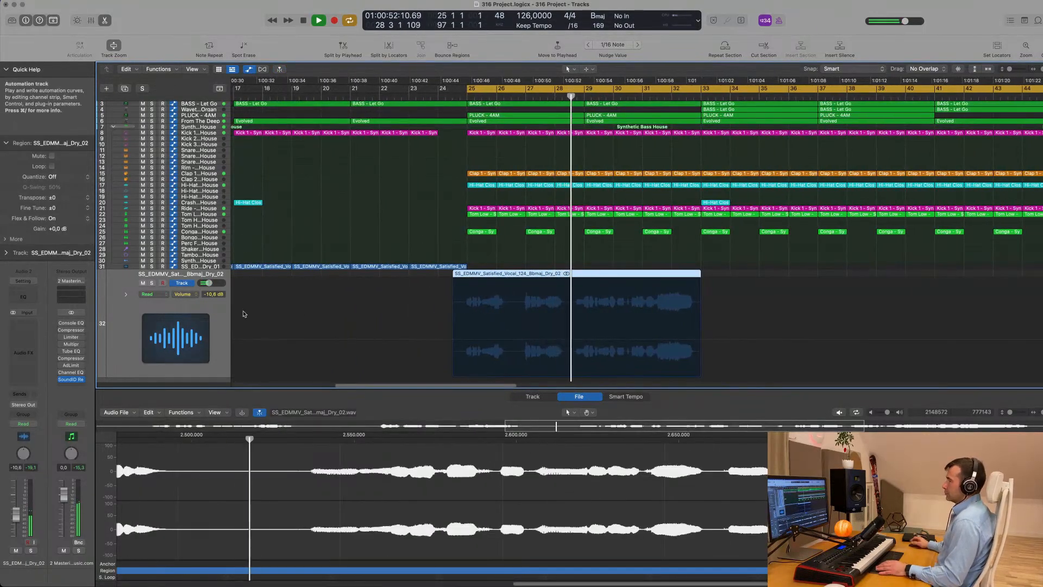
{"action": "left_click", "coordinate": [467, 275]}
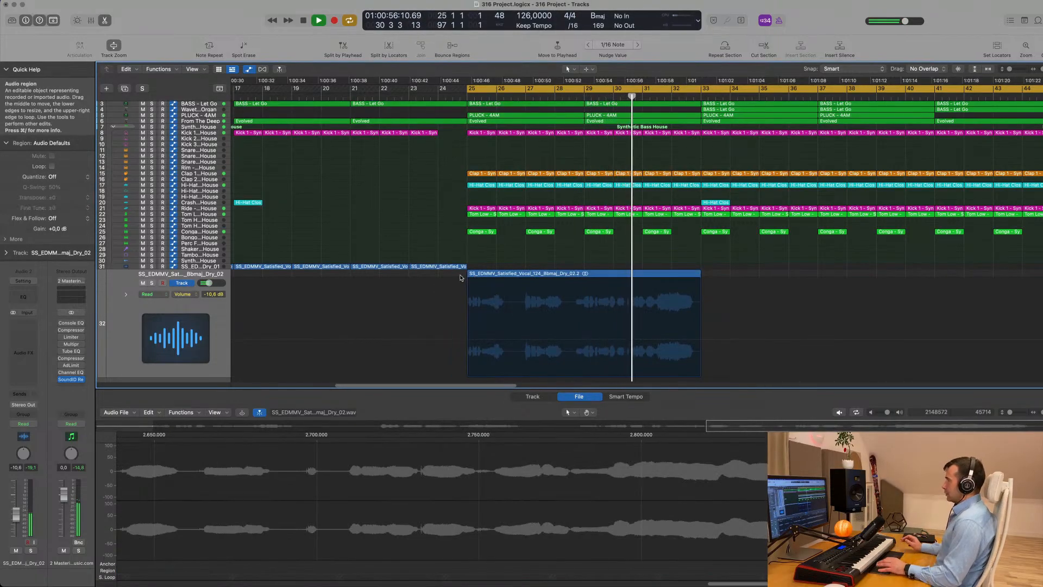
Stop playback and create a duplicate of the first vocal track with its channel settings, directly below that track.
{"action": "scroll", "coordinate": [570, 242], "scroll_direction": "up", "scroll_amount": 3}
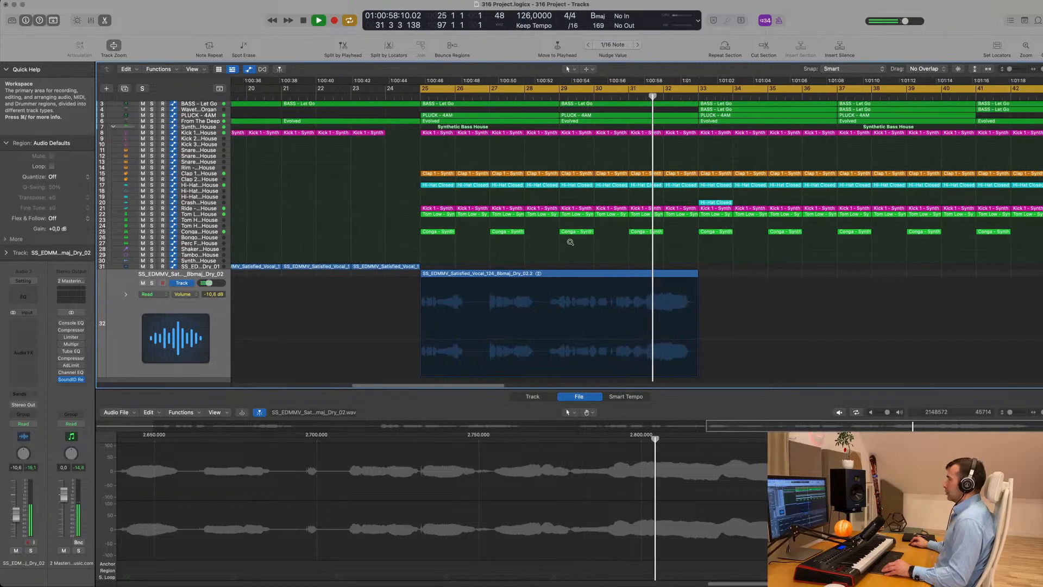
{"action": "scroll", "coordinate": [570, 242], "scroll_direction": "down", "scroll_amount": 8}
{"action": "key", "text": "space"}
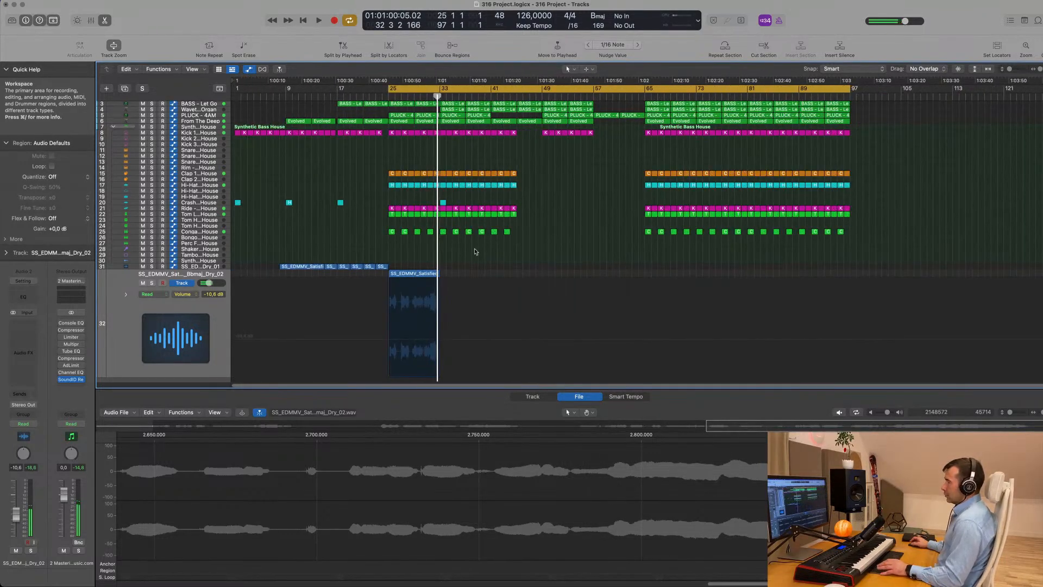
{"action": "scroll", "coordinate": [462, 261], "scroll_direction": "up", "scroll_amount": 2}
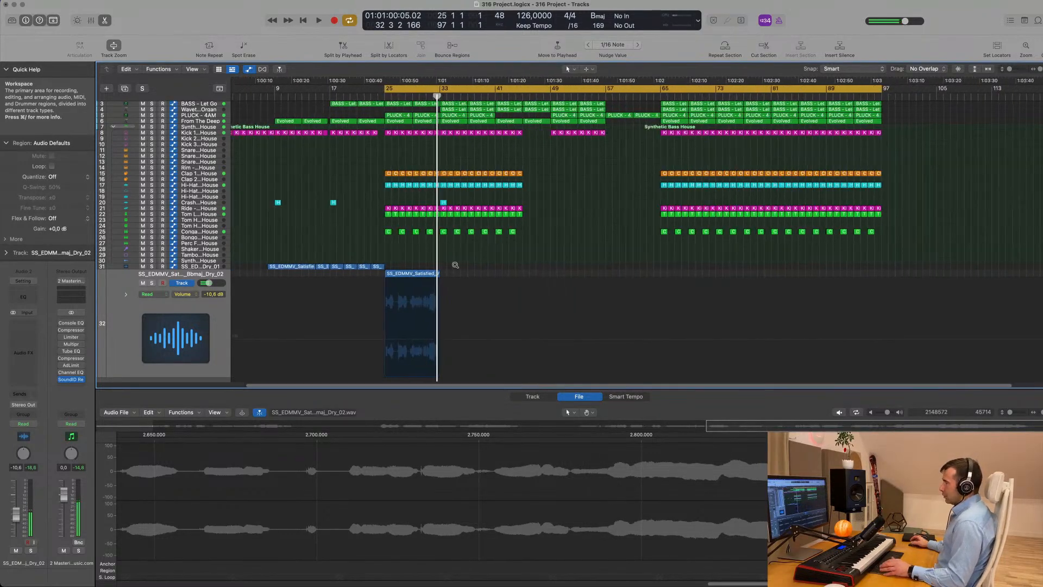
{"action": "left_click", "coordinate": [188, 267]}
{"action": "left_click", "coordinate": [125, 90]}
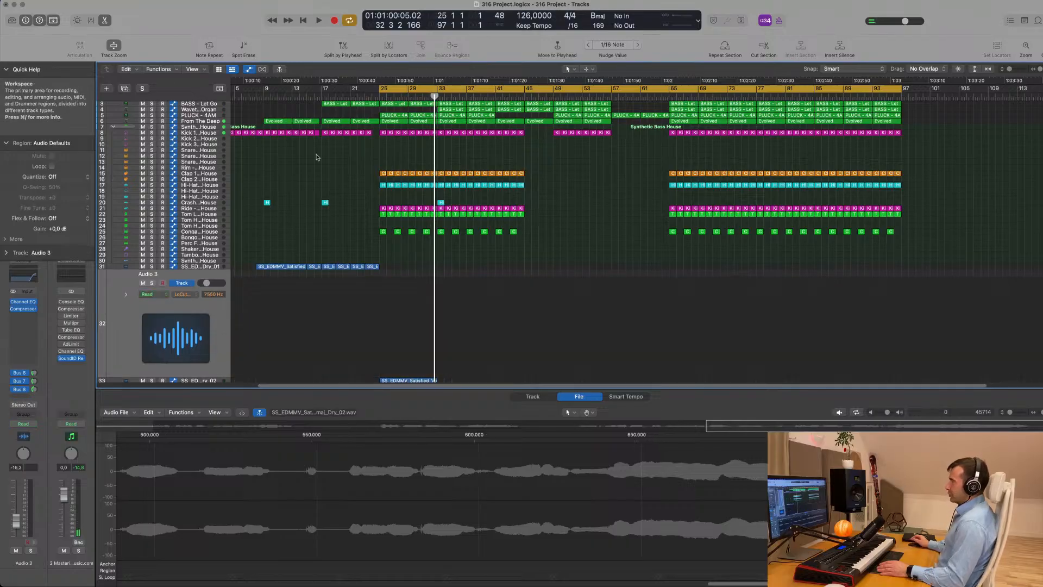
Copy the bar 25 vocal region onto the duplicated track, mute the region's original track, and play the section.
{"action": "scroll", "coordinate": [433, 288], "scroll_direction": "down", "scroll_amount": 2}
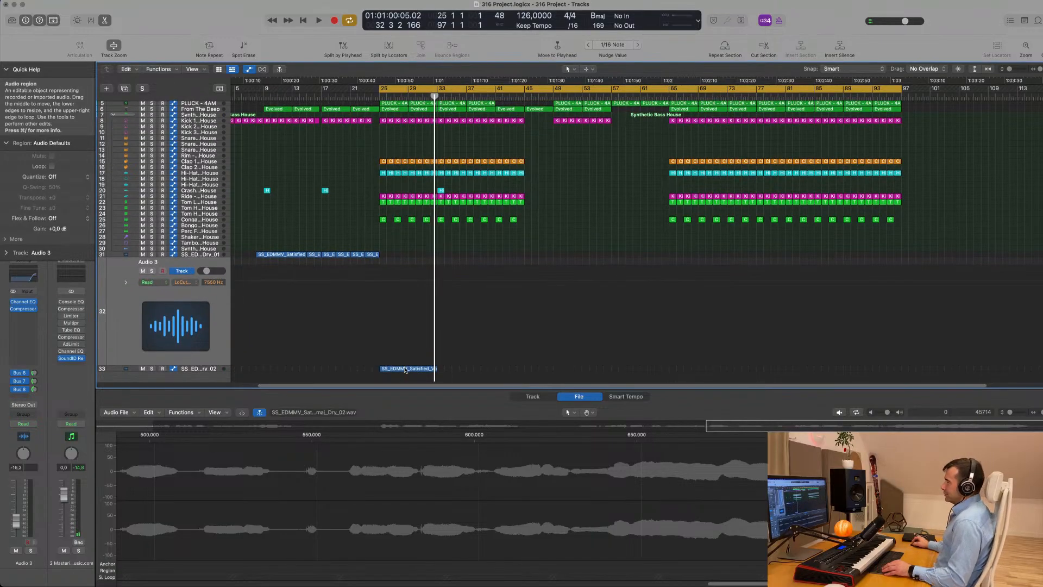
{"action": "left_click_drag", "start_coordinate": [405, 369], "coordinate": [405, 326]}
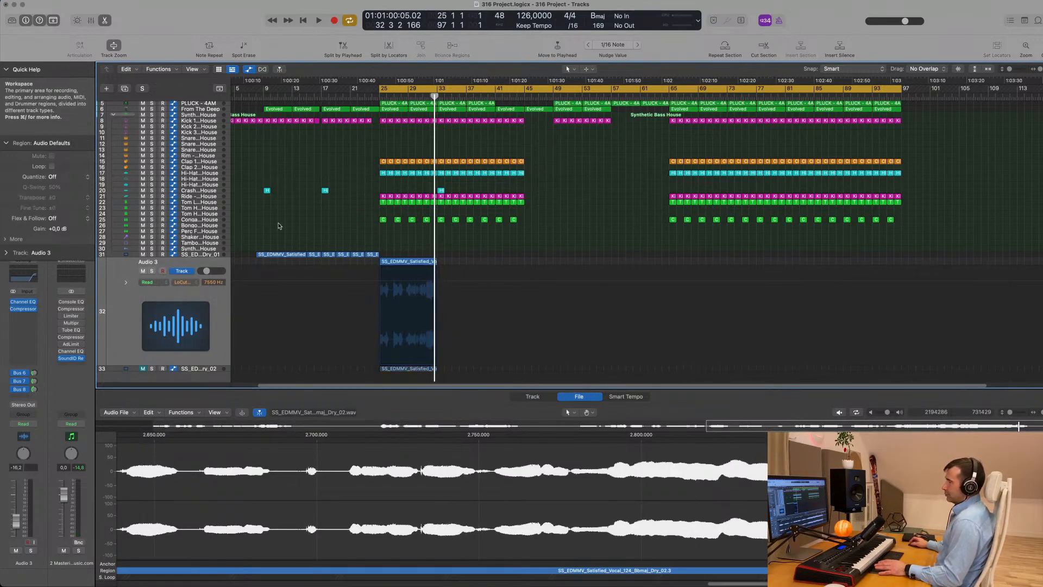
{"action": "key", "text": "space"}
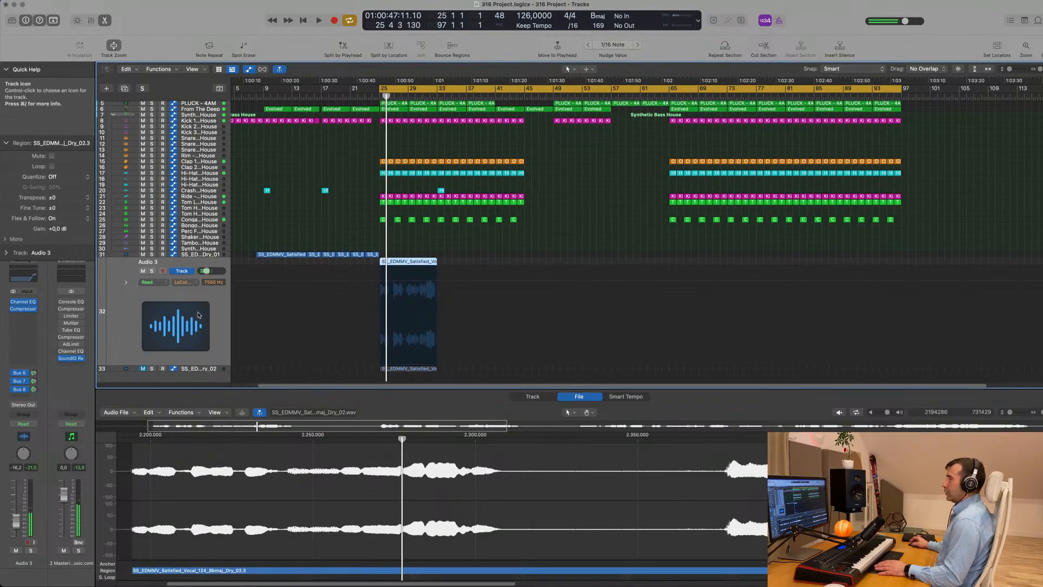
Turn off the 7550 Hz low-cut band in the Audio 3 track's Channel EQ, and check the vocal during playback.
{"action": "left_click", "coordinate": [29, 278]}
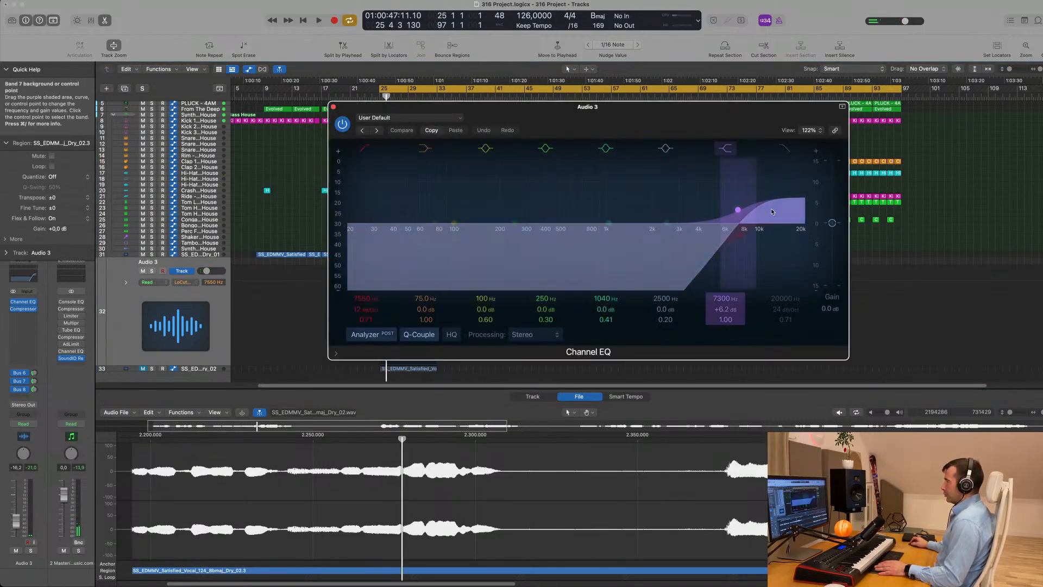
{"action": "left_click", "coordinate": [367, 149]}
{"action": "left_click_drag", "start_coordinate": [613, 124], "coordinate": [798, 170]}
{"action": "key", "text": "space"}
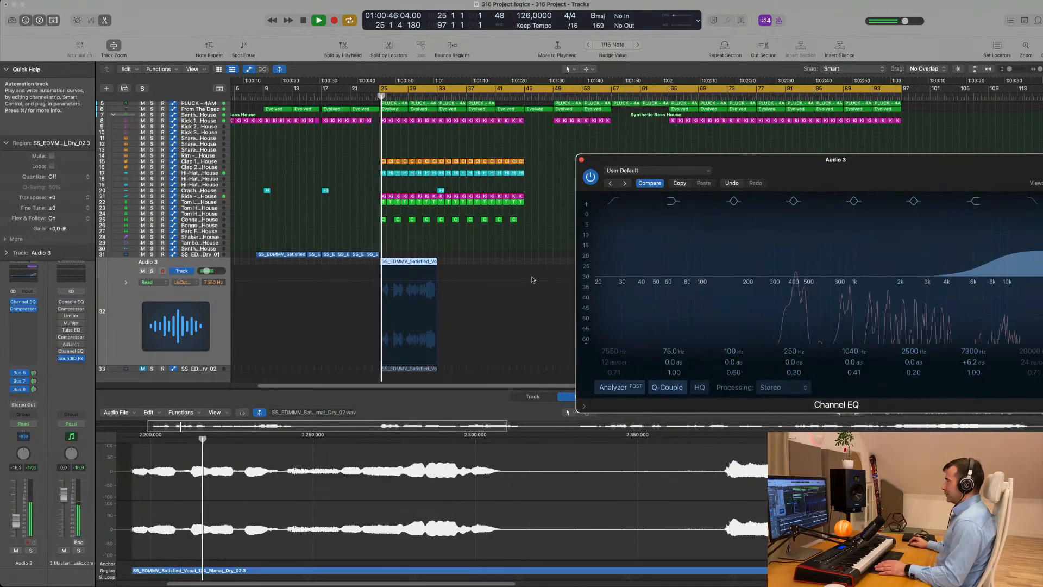
{"action": "left_click_drag", "start_coordinate": [581, 174], "coordinate": [444, 196]}
{"action": "left_click", "coordinate": [445, 180]}
Lower the Audio 3 track's volume to about -17.2 dB and replay the vocal from bar 25.
{"action": "key", "text": "space"}
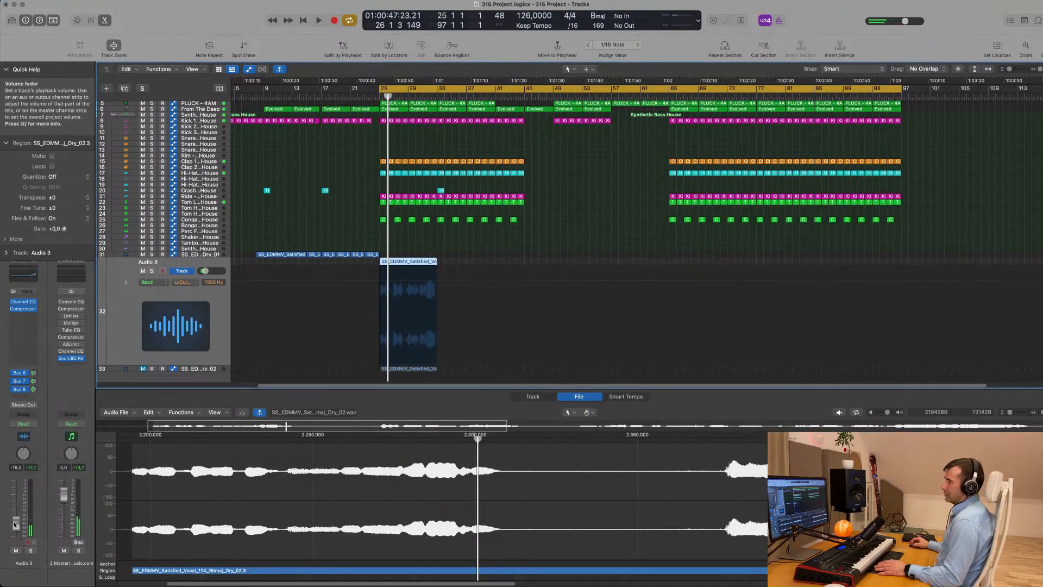
{"action": "key", "text": "space"}
{"action": "key", "text": "space"}
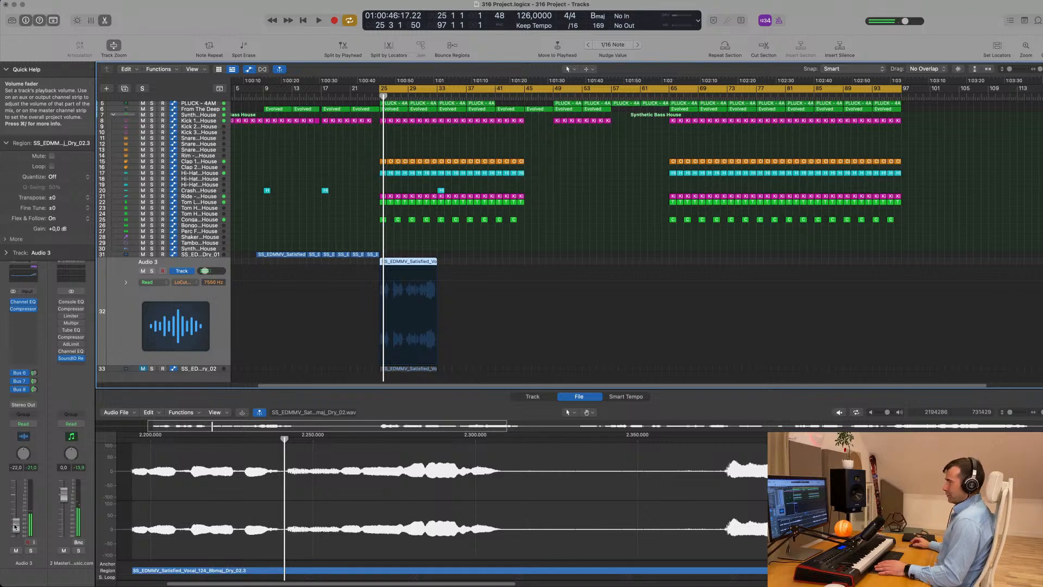
{"action": "key", "text": "space"}
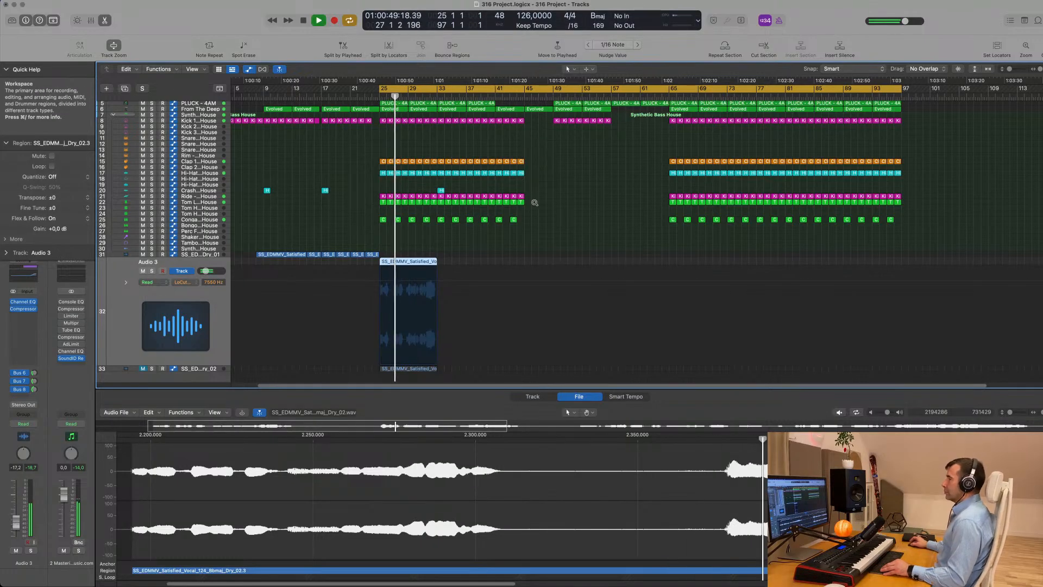
Set the Audio 3 track's Bus 7 send to about -17.8 dB while the vocal plays.
{"action": "scroll", "coordinate": [525, 263], "scroll_direction": "up", "scroll_amount": 3}
{"action": "scroll", "coordinate": [539, 263], "scroll_direction": "up", "scroll_amount": 5}
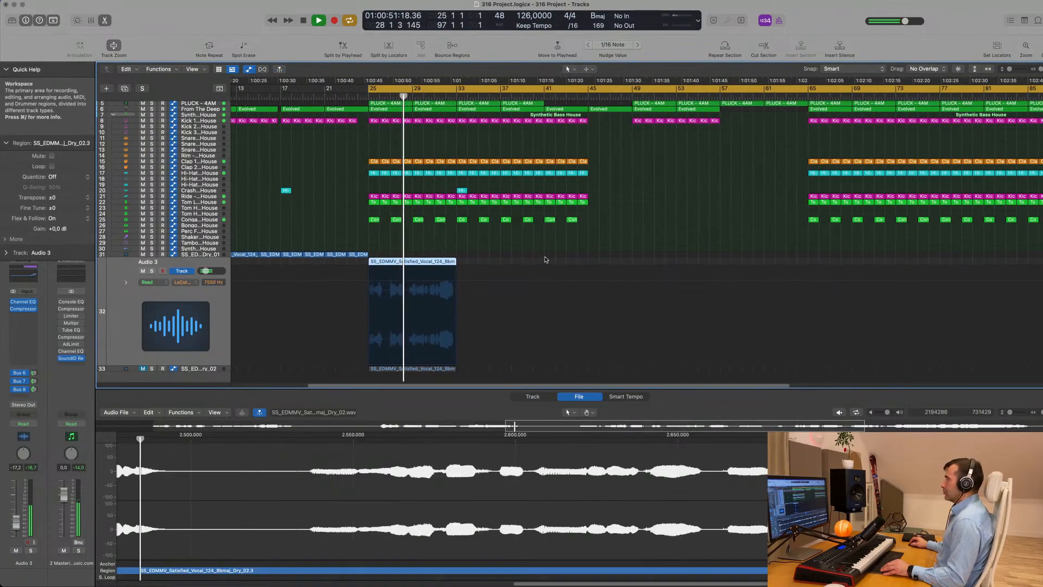
{"action": "scroll", "coordinate": [539, 263], "scroll_direction": "down", "scroll_amount": 1}
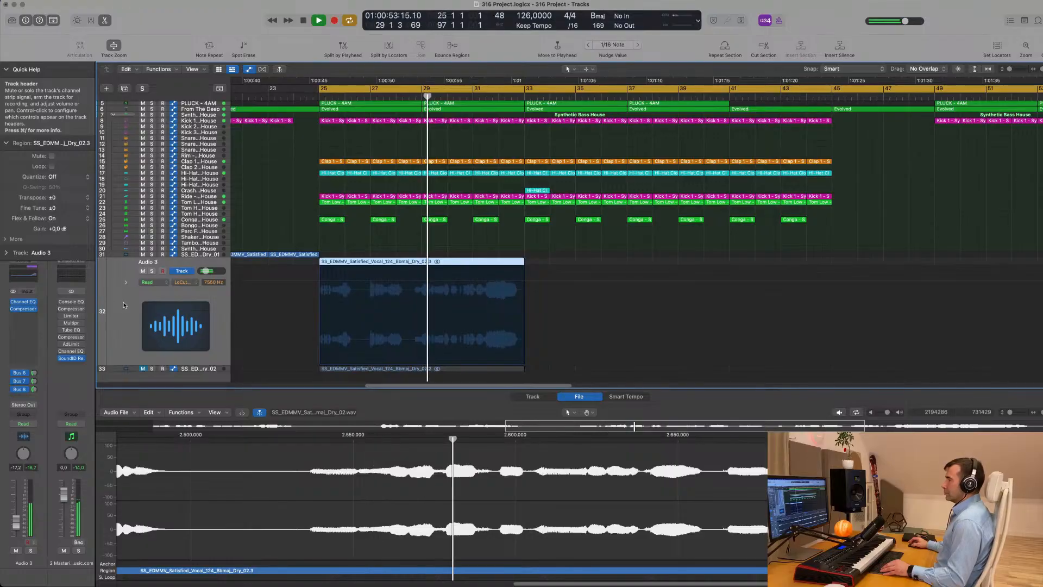
{"action": "left_click_drag", "start_coordinate": [33, 374], "coordinate": [33, 388]}
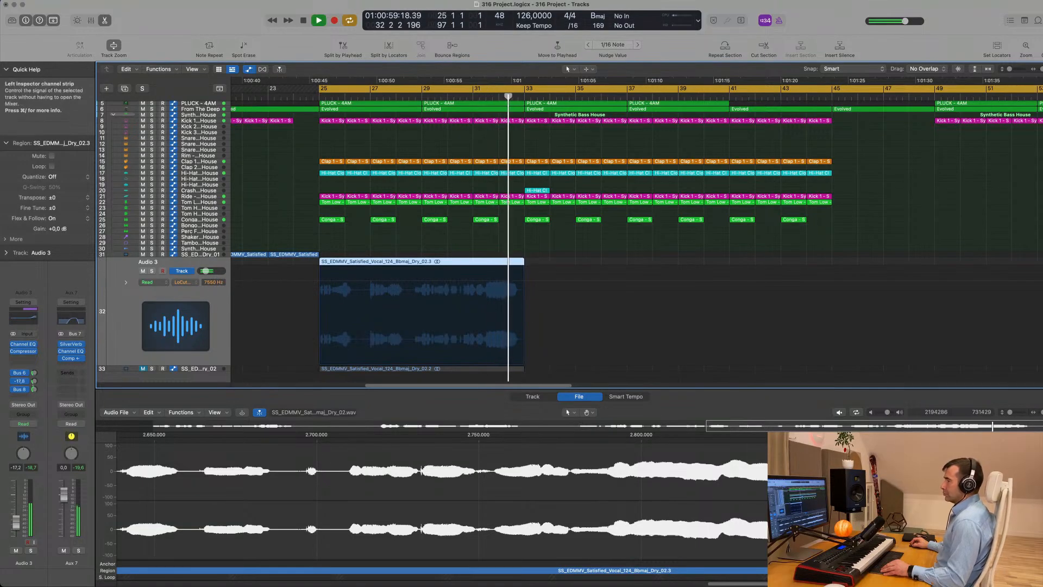
{"action": "scroll", "coordinate": [298, 340], "scroll_direction": "down", "scroll_amount": 5}
{"action": "key", "text": "space"}
{"action": "scroll", "coordinate": [299, 340], "scroll_direction": "down", "scroll_amount": 1}
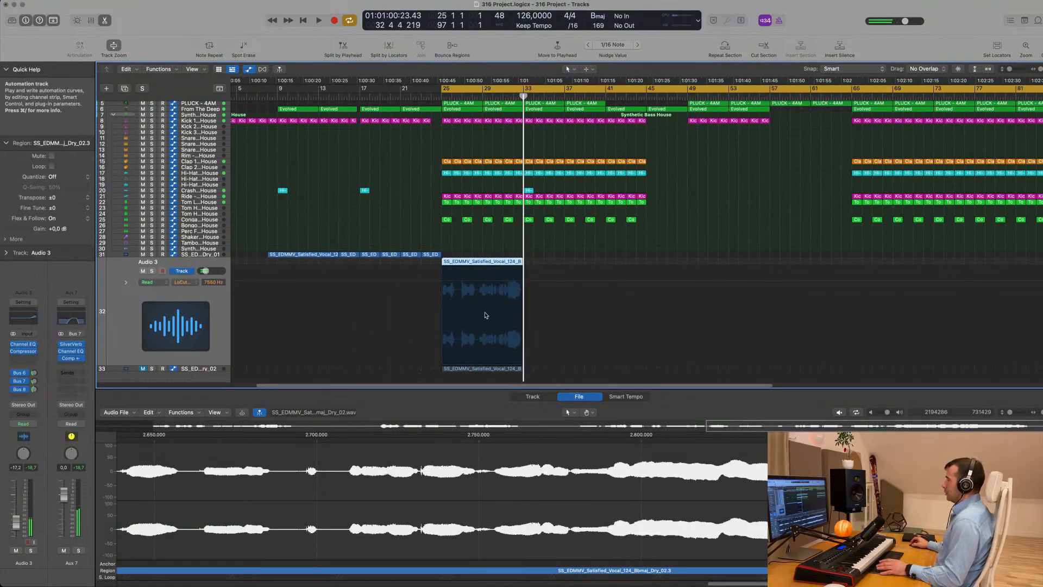
Replay the vocal from bar 25 and move its region on the Audio 3 track to start at bar 33.
{"action": "key", "text": "space"}
{"action": "scroll", "coordinate": [411, 261], "scroll_direction": "up", "scroll_amount": 1}
{"action": "scroll", "coordinate": [410, 261], "scroll_direction": "up", "scroll_amount": 2}
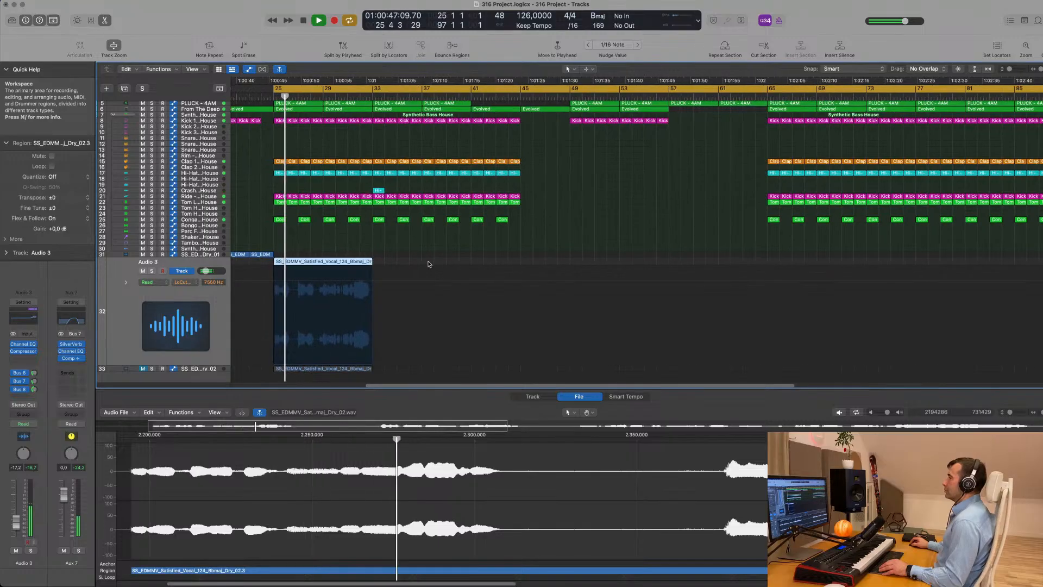
{"action": "scroll", "coordinate": [428, 264], "scroll_direction": "left", "scroll_amount": 1}
{"action": "key", "text": "space"}
{"action": "scroll", "coordinate": [447, 256], "scroll_direction": "up", "scroll_amount": 2}
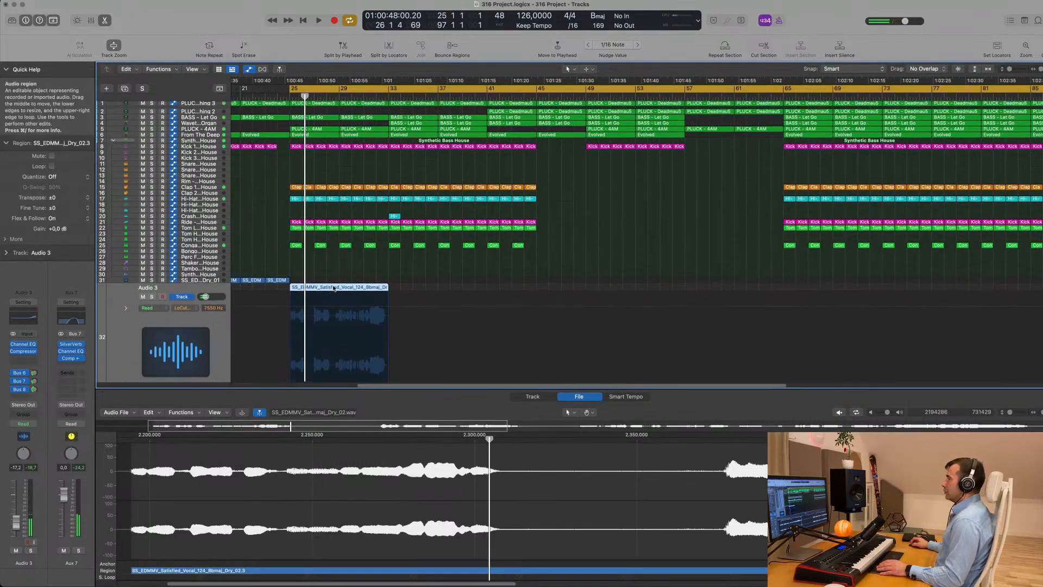
{"action": "left_click_drag", "start_coordinate": [342, 289], "coordinate": [443, 291]}
Play the vocal from bar 33, split its region at bar 35, and delete the first two-bar piece.
{"action": "key", "text": "space"}
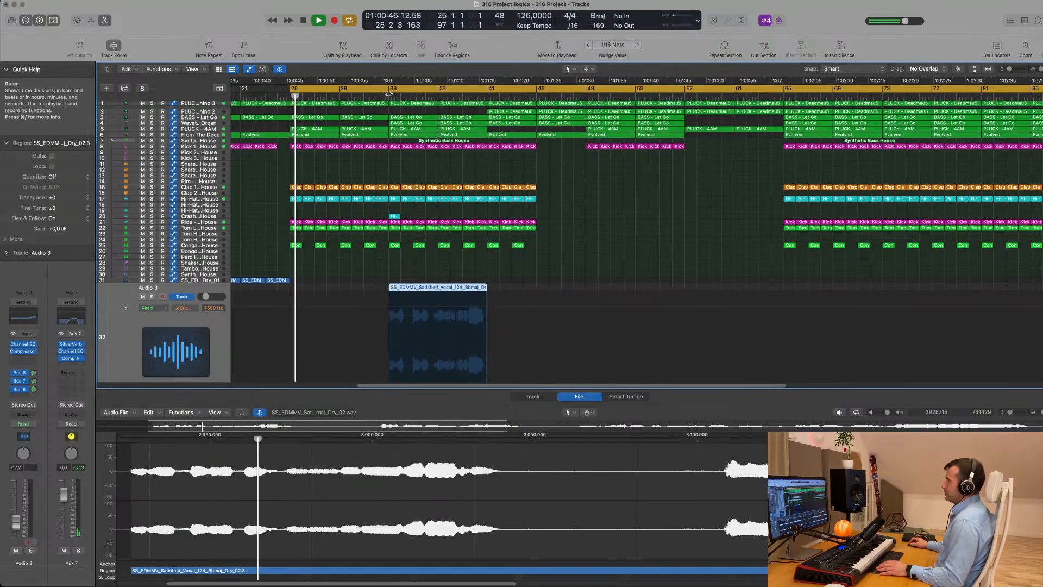
{"action": "left_click", "coordinate": [389, 96]}
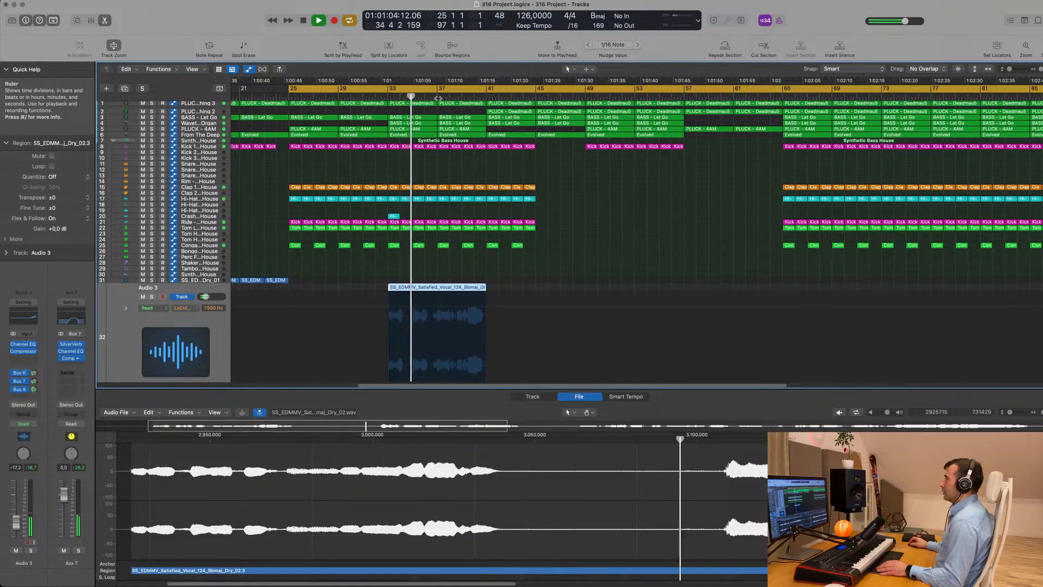
{"action": "scroll", "coordinate": [445, 219], "scroll_direction": "up", "scroll_amount": 4}
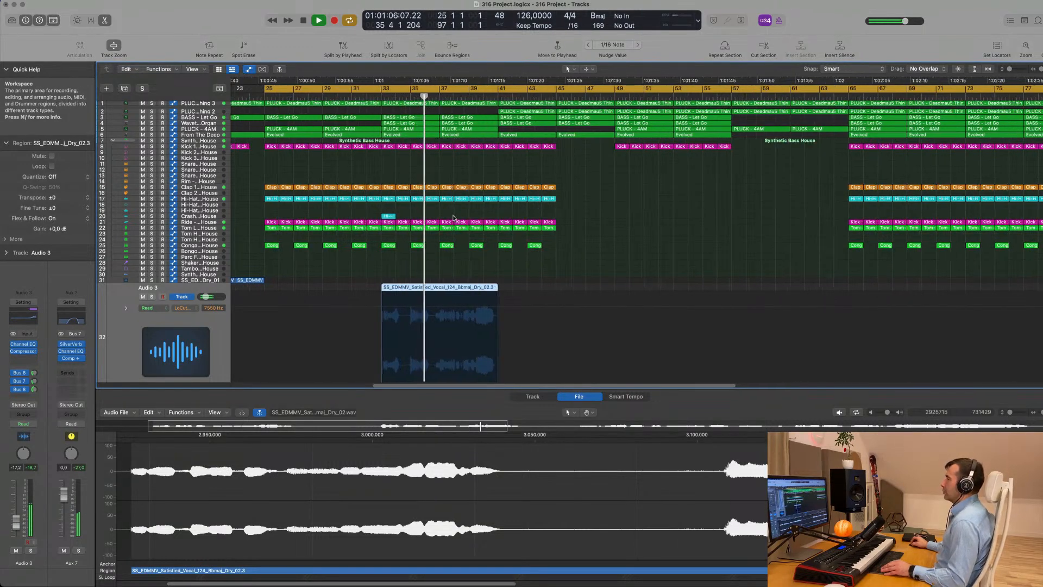
{"action": "scroll", "coordinate": [445, 220], "scroll_direction": "down", "scroll_amount": 1}
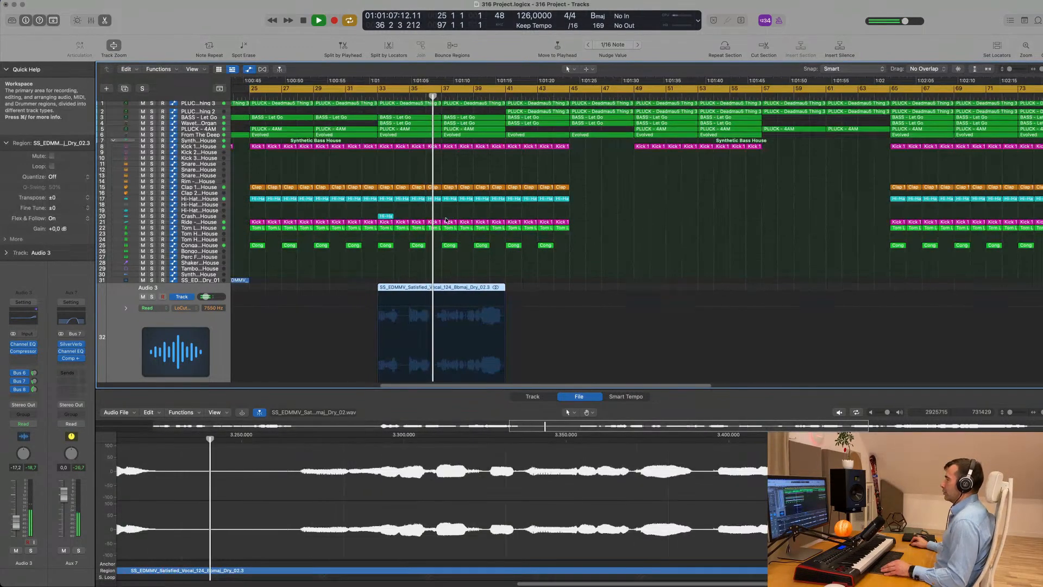
{"action": "left_click", "coordinate": [409, 287]}
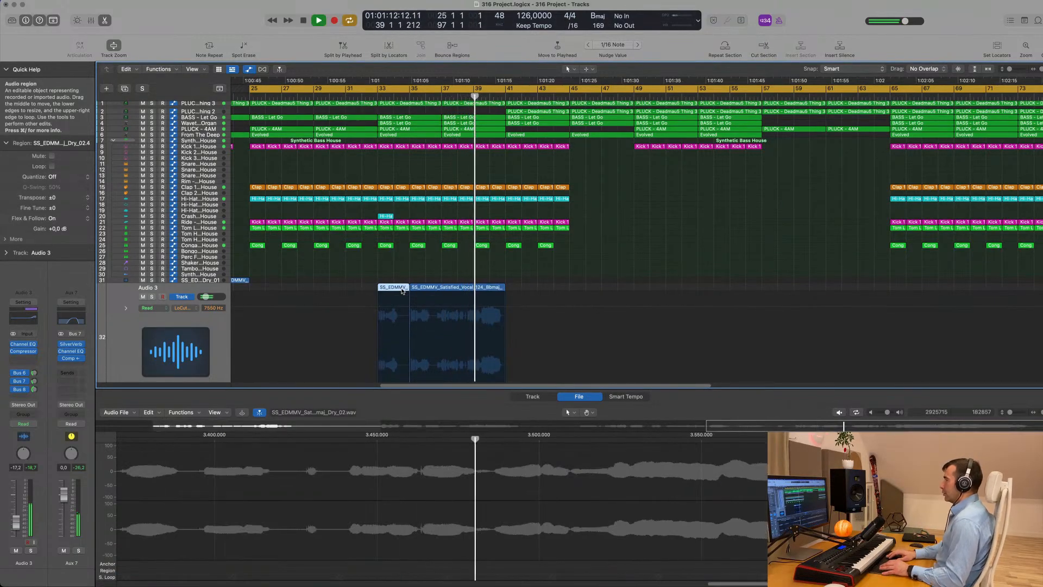
{"action": "key", "text": "Delete"}
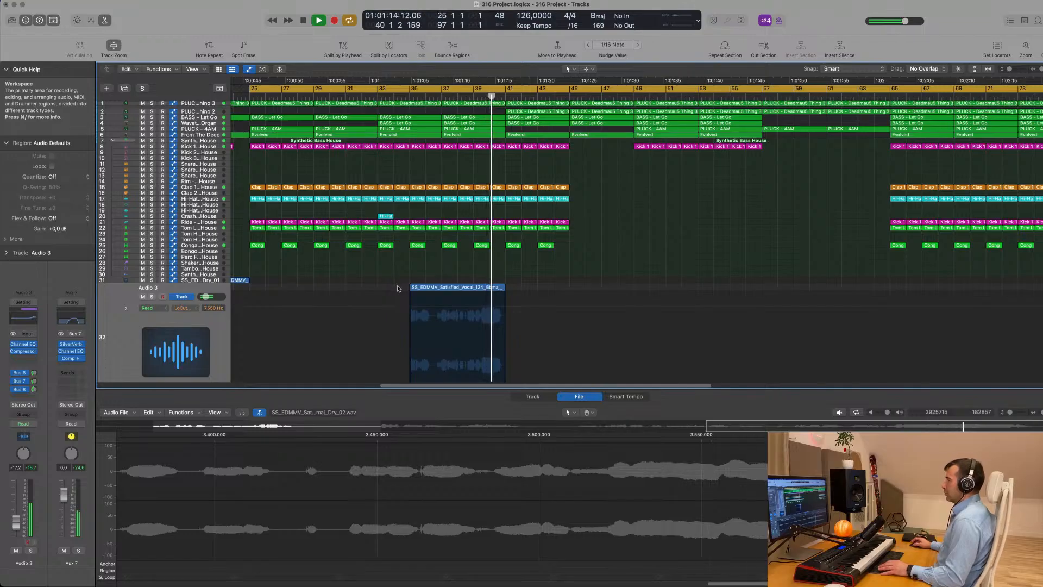
Move the remaining vocal region to start at bar 41 and set the playhead to that bar.
{"action": "left_click_drag", "start_coordinate": [457, 286], "coordinate": [556, 290]}
{"action": "key", "text": "space"}
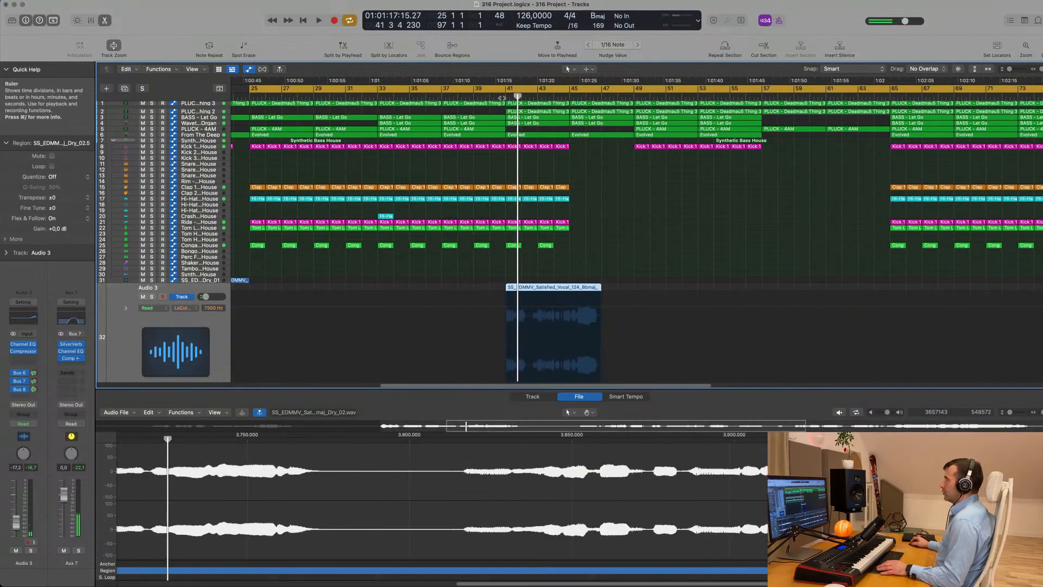
{"action": "left_click", "coordinate": [501, 98]}
{"action": "key", "text": "super+Left"}
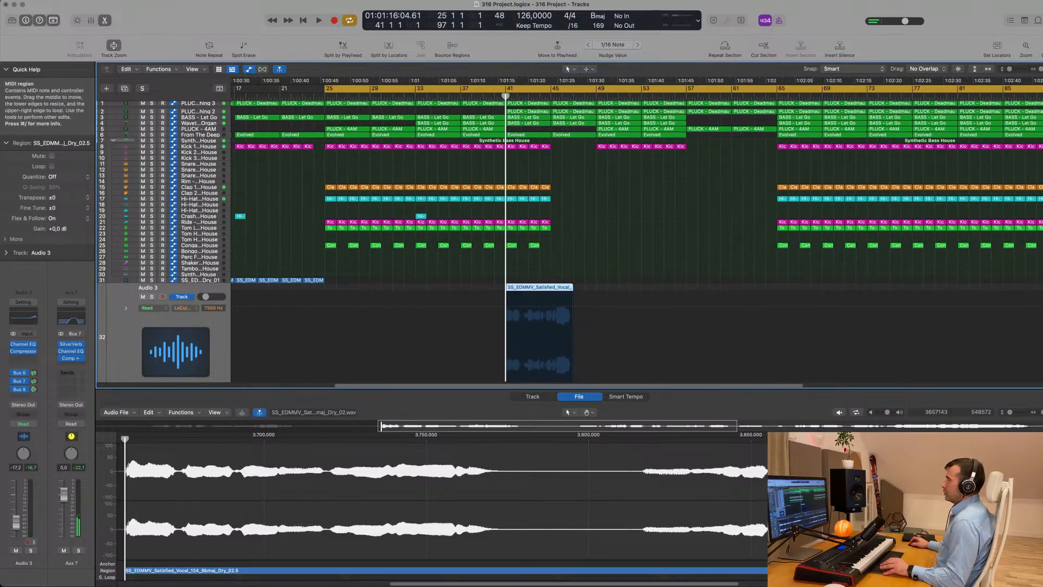
Play from just before bar 41 and check how the vocal sits across the point where the drums drop out.
{"action": "key", "text": "space"}
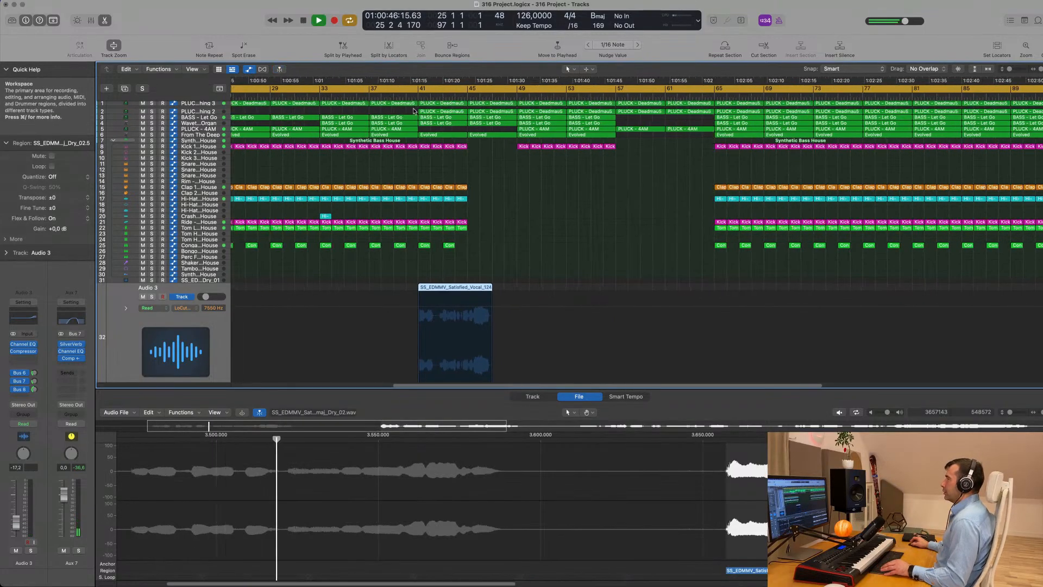
{"action": "scroll", "coordinate": [400, 108], "scroll_direction": "left", "scroll_amount": 2}
{"action": "left_click", "coordinate": [514, 209]}
{"action": "scroll", "coordinate": [524, 216], "scroll_direction": "right", "scroll_amount": 4}
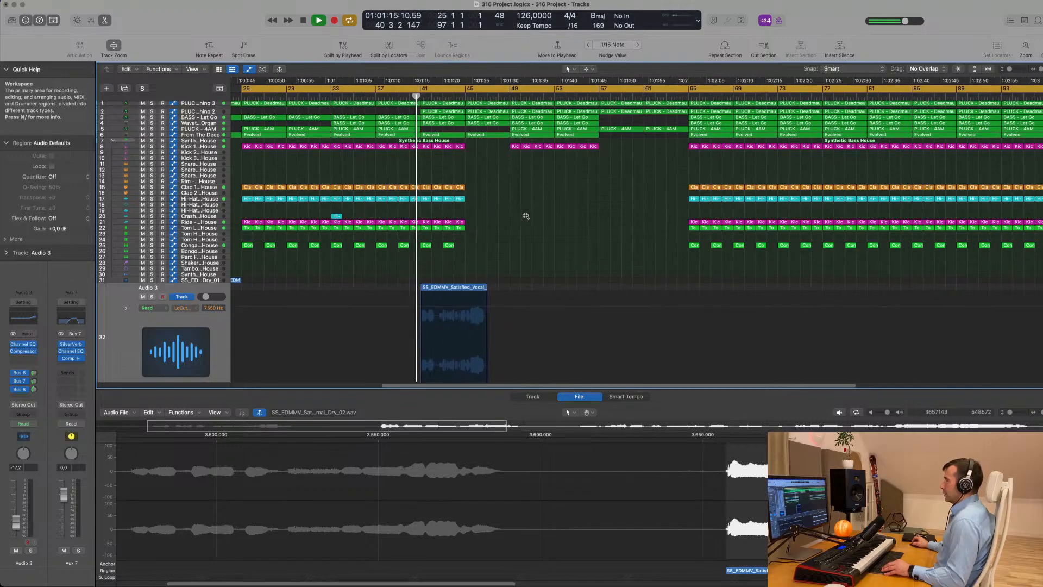
{"action": "key", "text": "super+Right"}
{"action": "key", "text": "super+Right"}
{"action": "key", "text": "super+Right"}
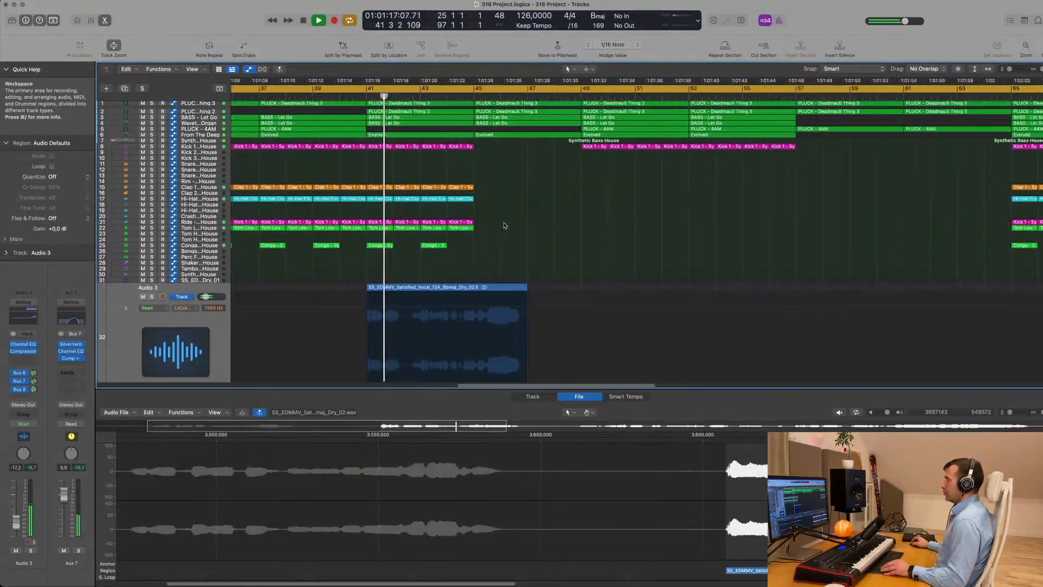
{"action": "key", "text": "super+Left"}
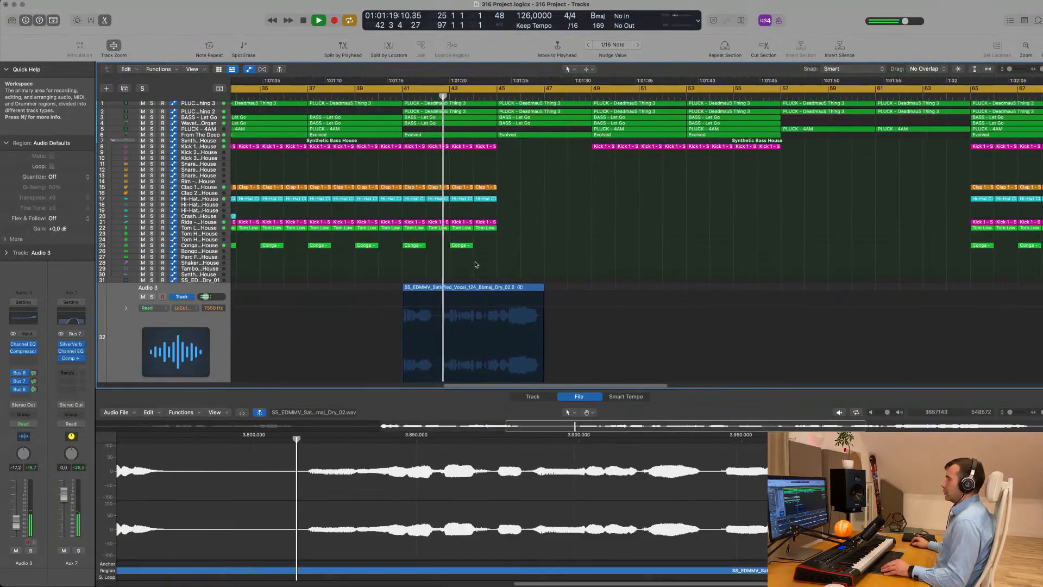
{"action": "scroll", "coordinate": [499, 268], "scroll_direction": "right", "scroll_amount": 5}
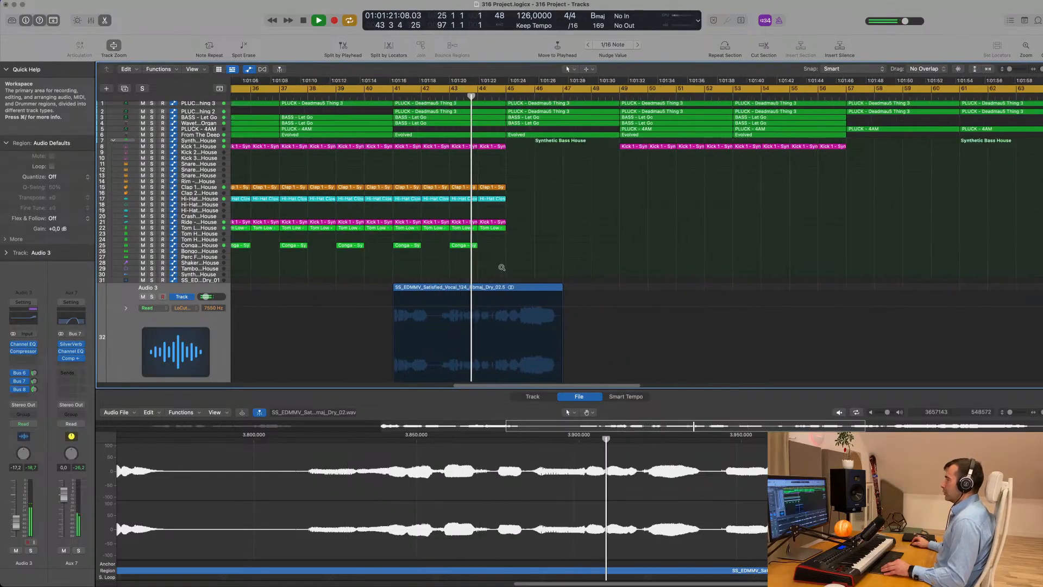
{"action": "scroll", "coordinate": [519, 266], "scroll_direction": "left", "scroll_amount": 4}
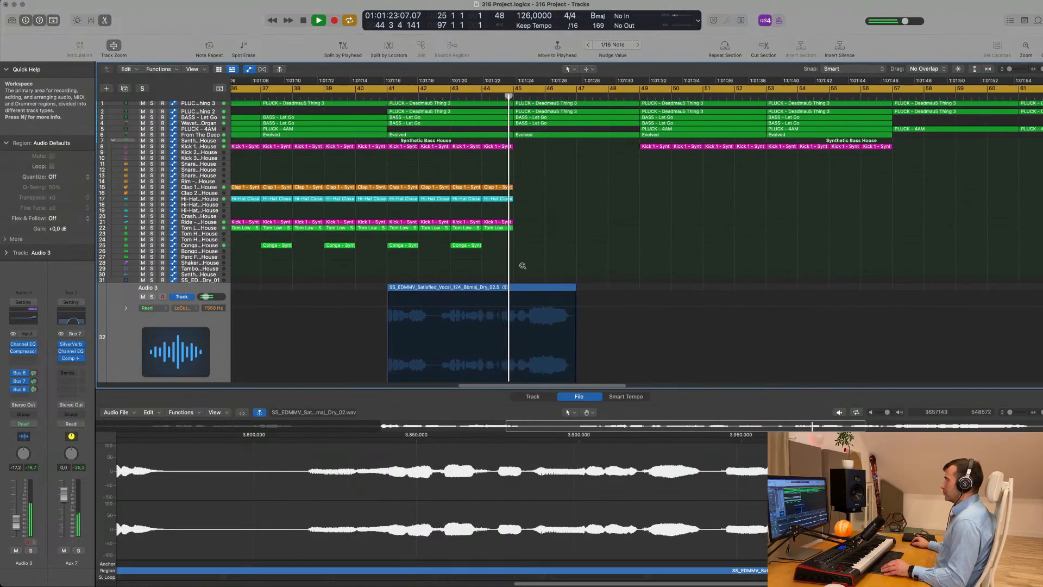
{"action": "scroll", "coordinate": [515, 270], "scroll_direction": "left", "scroll_amount": 4}
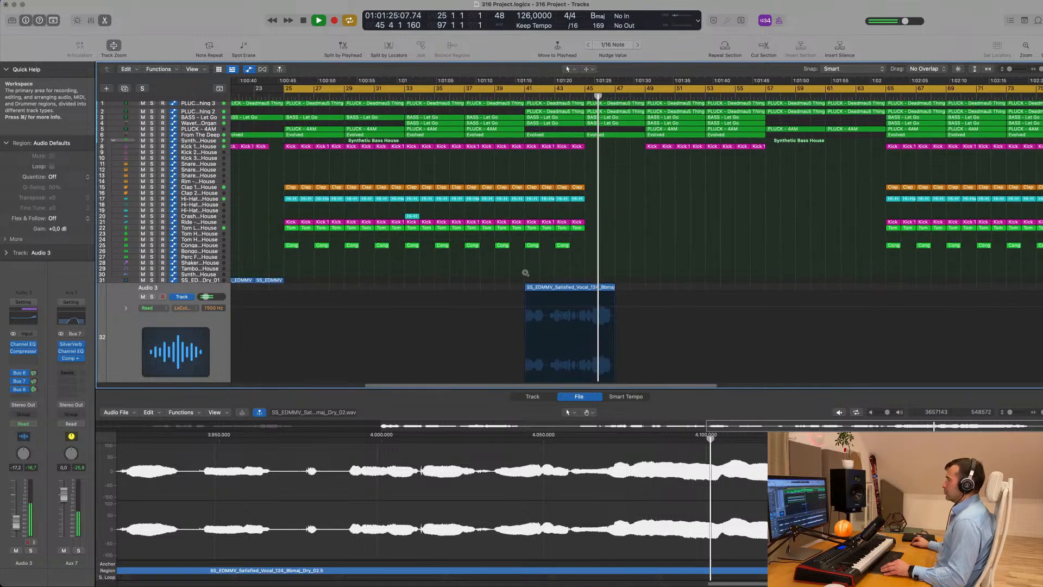
{"action": "scroll", "coordinate": [526, 273], "scroll_direction": "right", "scroll_amount": 5}
Move the vocal region to start at bar 45, where the drums stop, and restart playback.
{"action": "left_click_drag", "start_coordinate": [483, 310], "coordinate": [588, 191]}
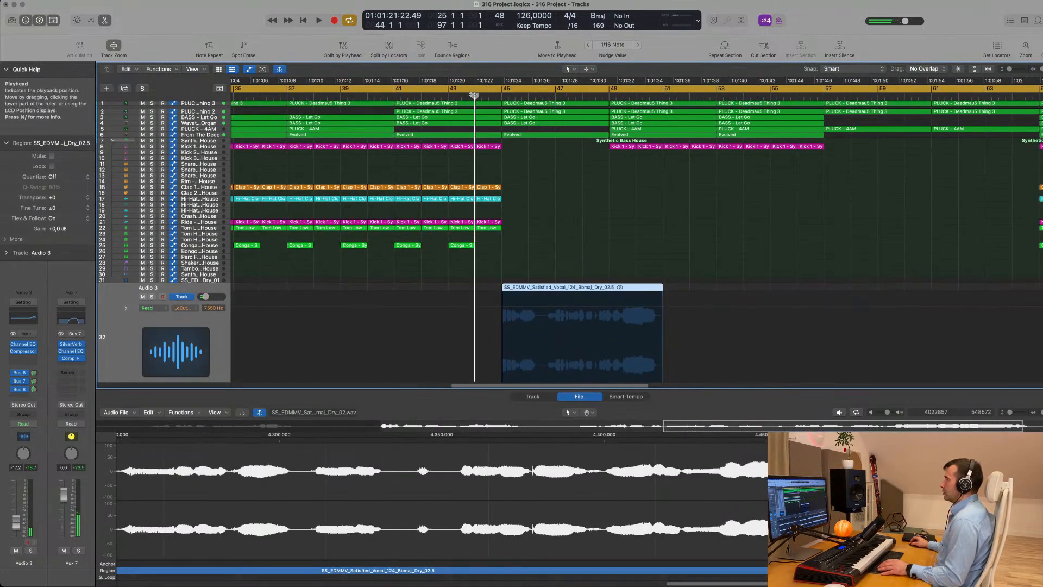
{"action": "scroll", "coordinate": [523, 152], "scroll_direction": "left", "scroll_amount": 3}
{"action": "scroll", "coordinate": [523, 152], "scroll_direction": "left", "scroll_amount": 3}
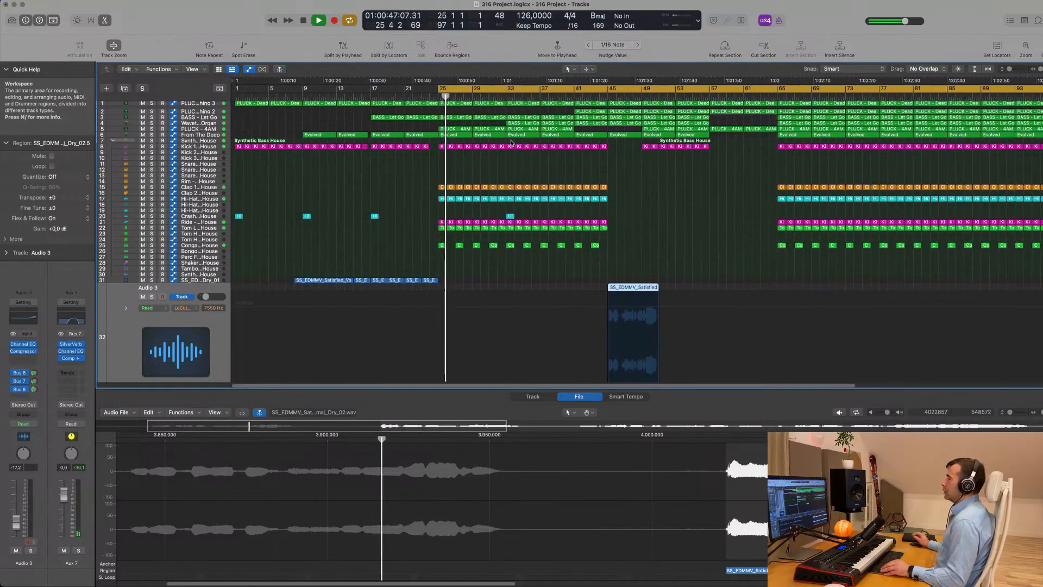
Play from bar 41 and listen to how the vocal entering at bar 45 sits once the drums stop.
{"action": "left_click", "coordinate": [559, 97]}
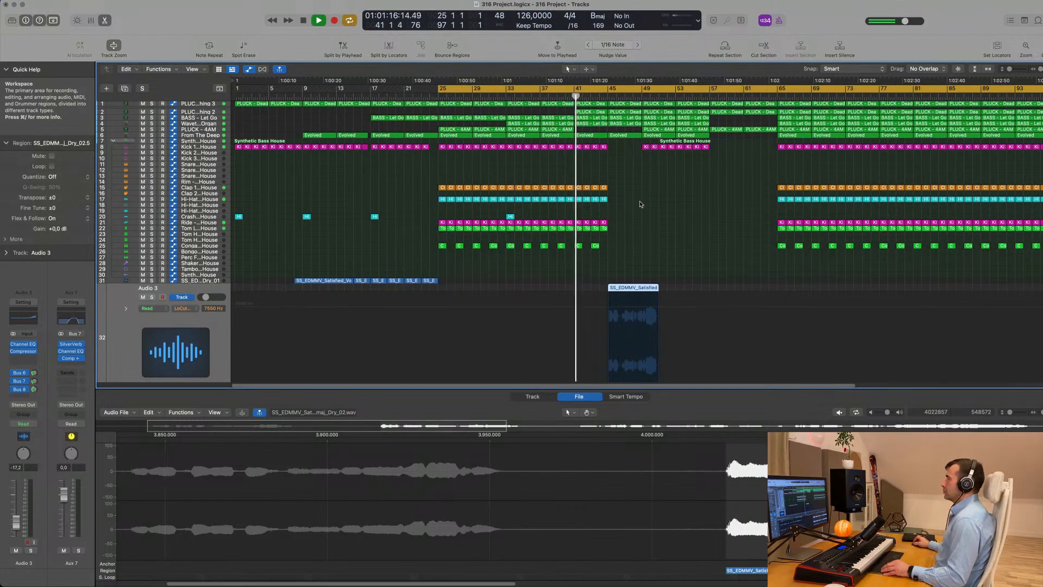
{"action": "scroll", "coordinate": [641, 204], "scroll_direction": "right", "scroll_amount": 3}
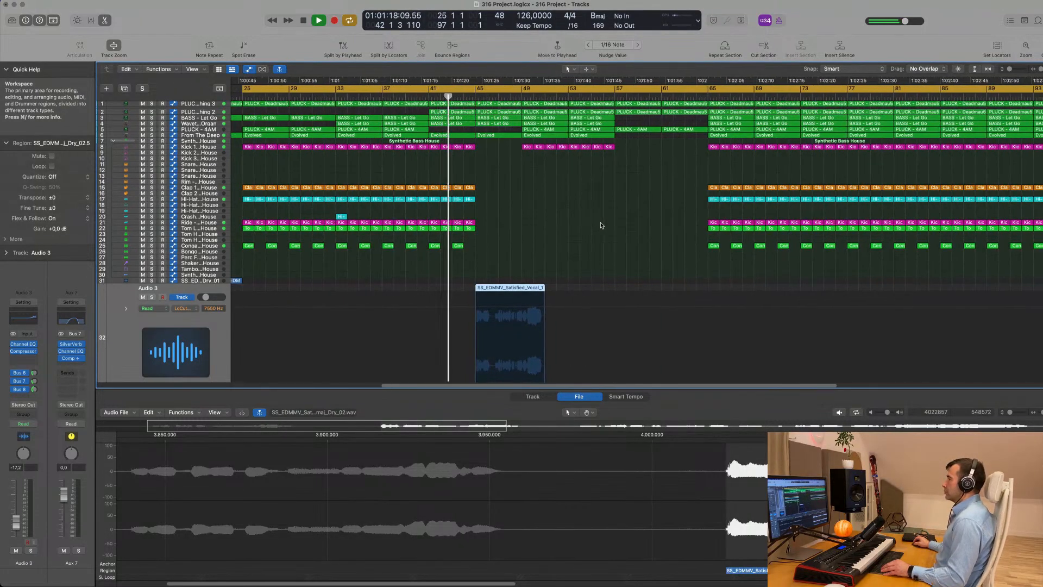
{"action": "key", "text": "super+Left"}
{"action": "key", "text": "super+Left"}
{"action": "key", "text": "super+Left"}
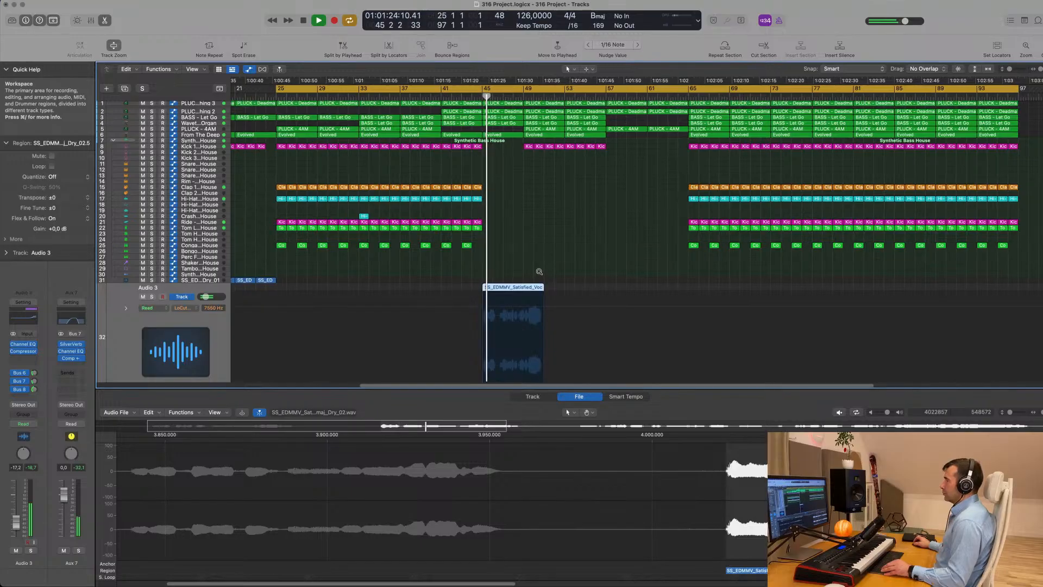
{"action": "key", "text": "super+Left"}
{"action": "key", "text": "super+Left"}
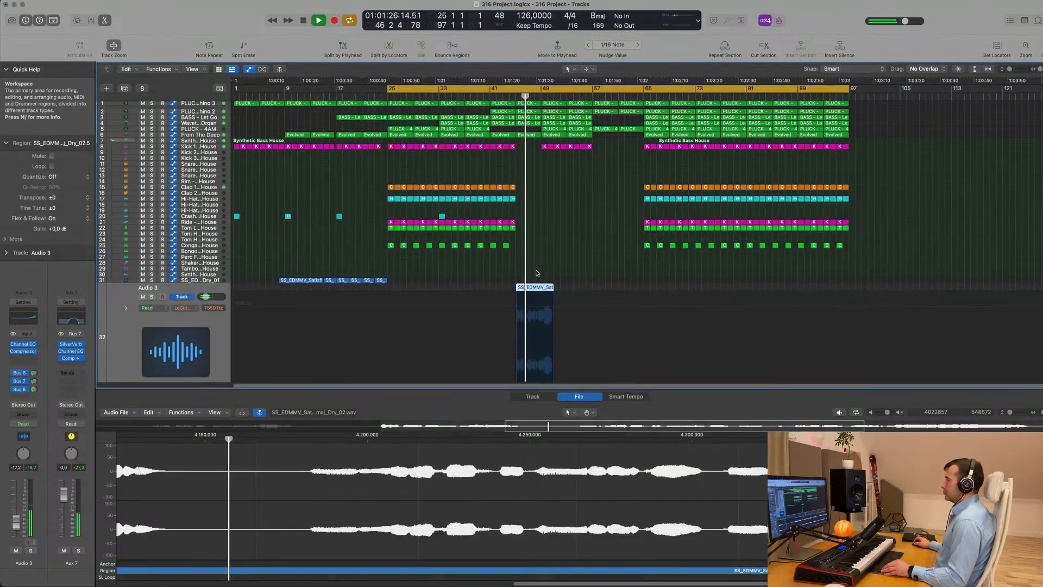
{"action": "scroll", "coordinate": [196, 321], "scroll_direction": "down", "scroll_amount": 1}
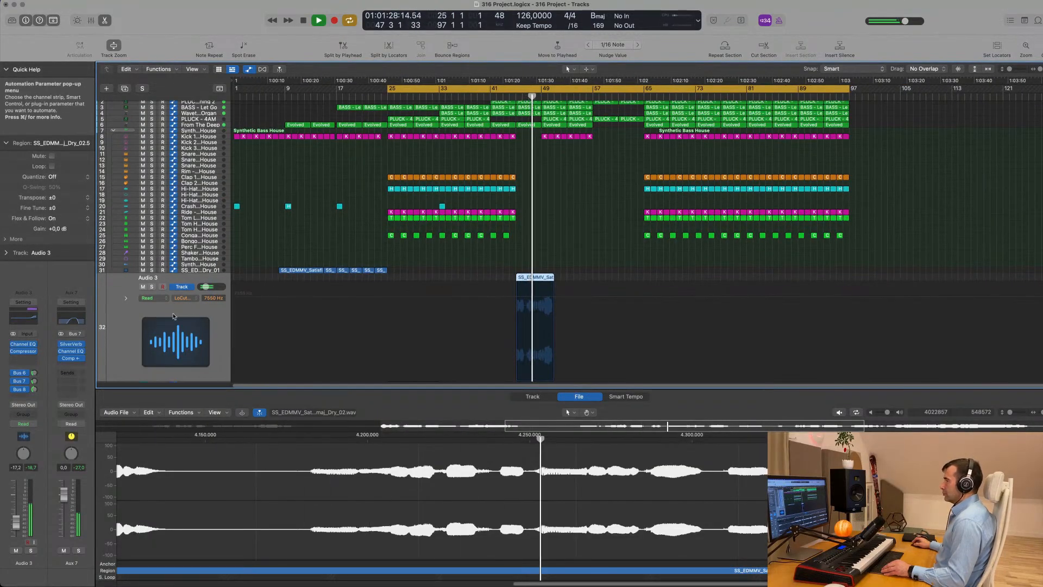
{"action": "key", "text": "super+Right"}
{"action": "key", "text": "super+Left"}
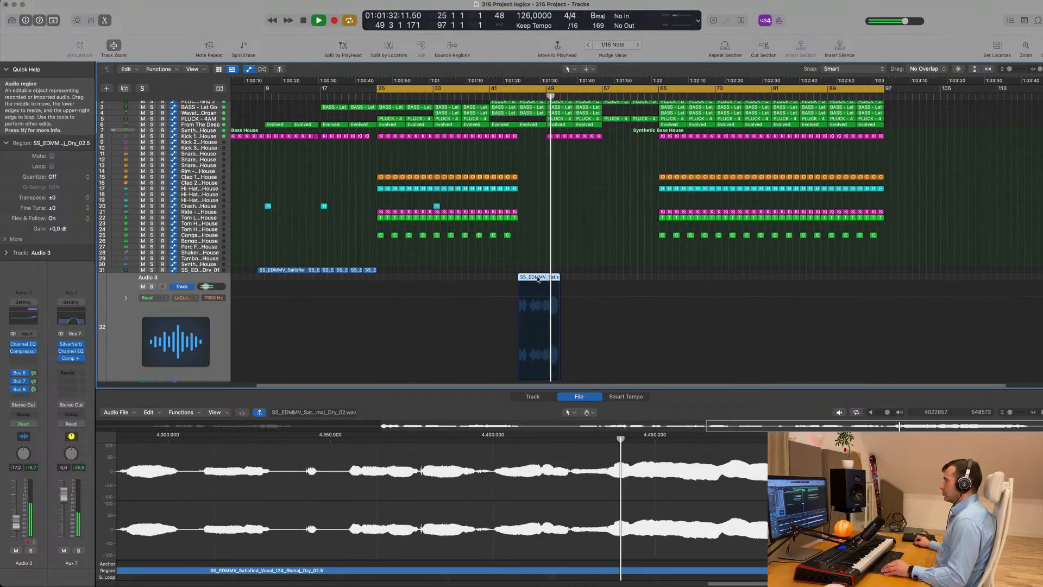
Try the vocal region at bar 49, where the kick returns, and listen to it there before stopping playback.
{"action": "left_click_drag", "start_coordinate": [538, 279], "coordinate": [564, 280]}
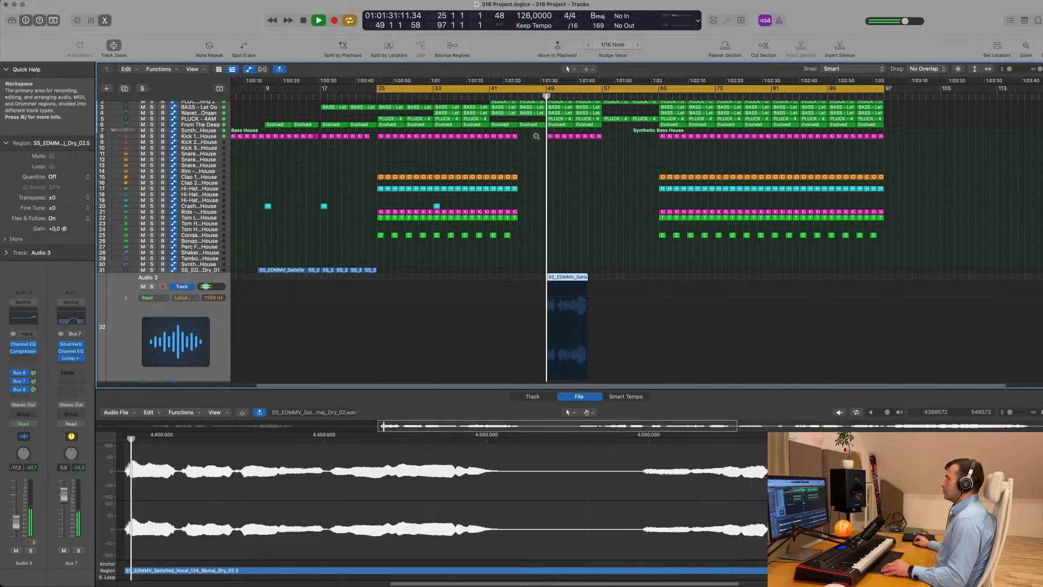
{"action": "key", "text": "super+Right"}
{"action": "key", "text": "super+Right"}
{"action": "key", "text": "super+Left"}
{"action": "key", "text": "super+Left"}
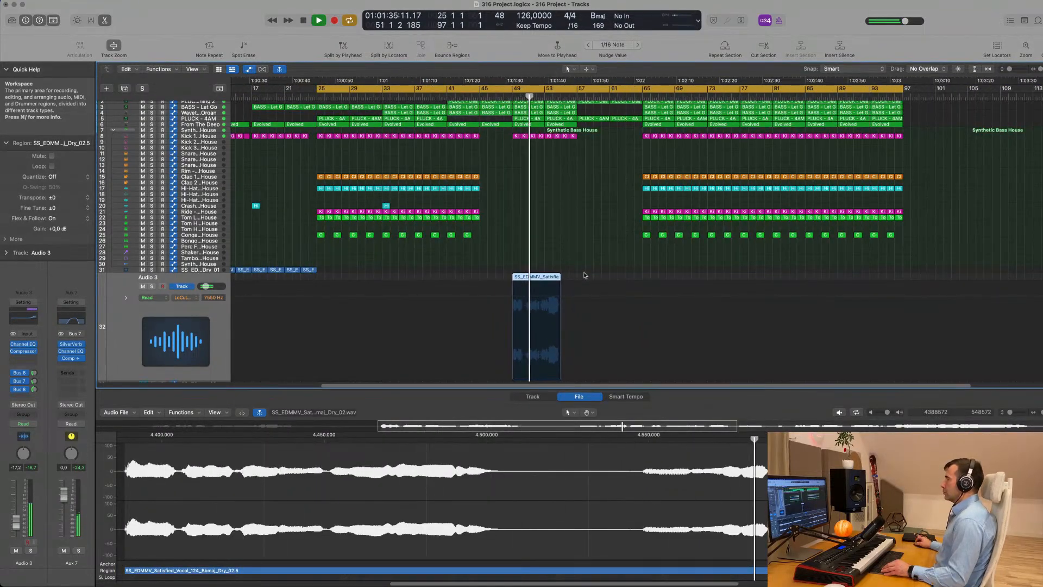
{"action": "left_click", "coordinate": [584, 275], "text": "ctrl+alt"}
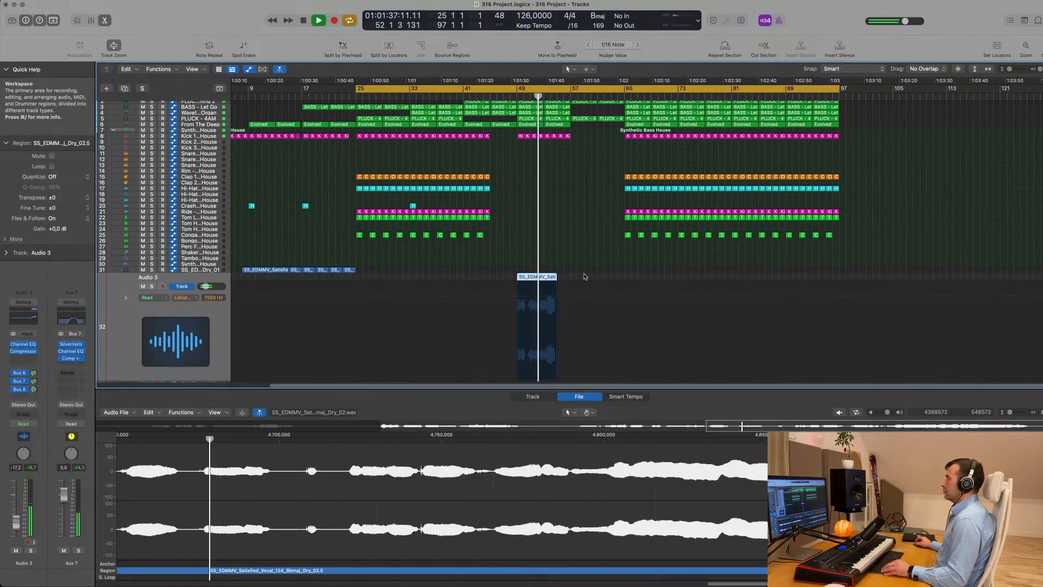
{"action": "left_click", "coordinate": [585, 274], "text": "ctrl+alt"}
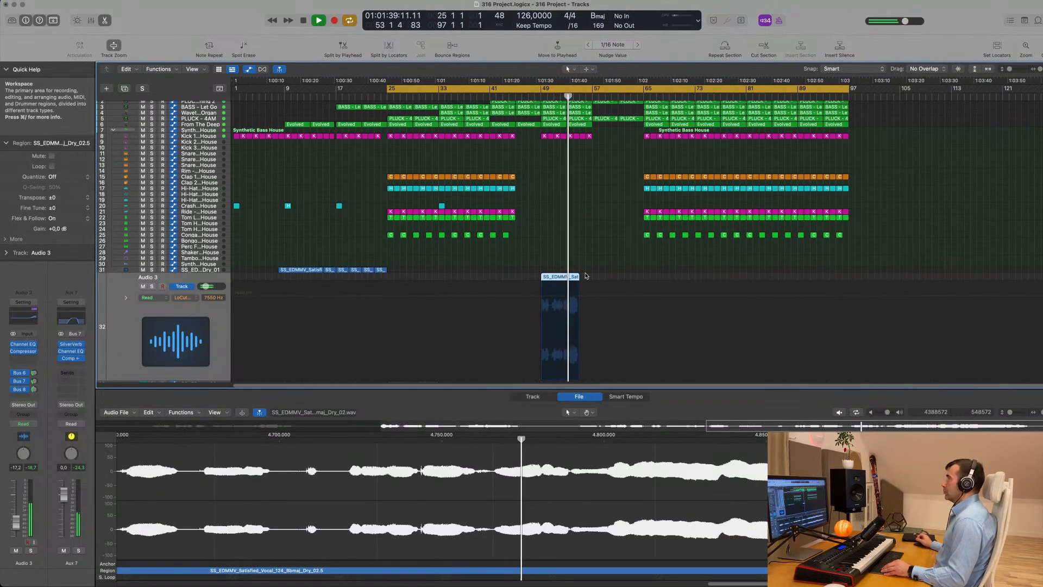
{"action": "key", "text": "space"}
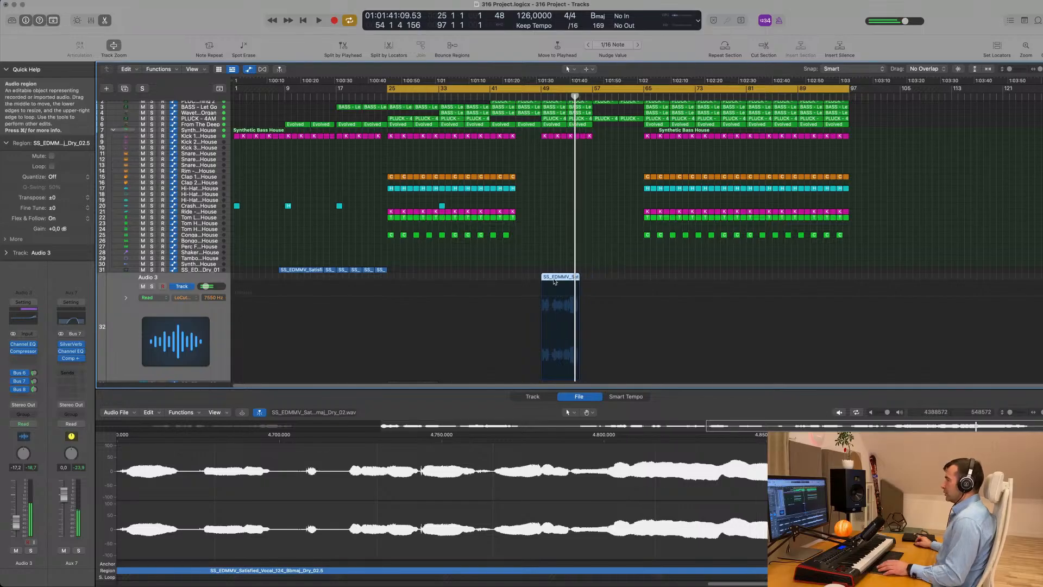
Replace the vocal region with SS_EDMMV_Satisfied_Vocal_124_Bbmaj_Dry_03.wav from the Finder, placed around bar 36 on the same track, and start playback.
{"action": "key", "text": "Delete"}
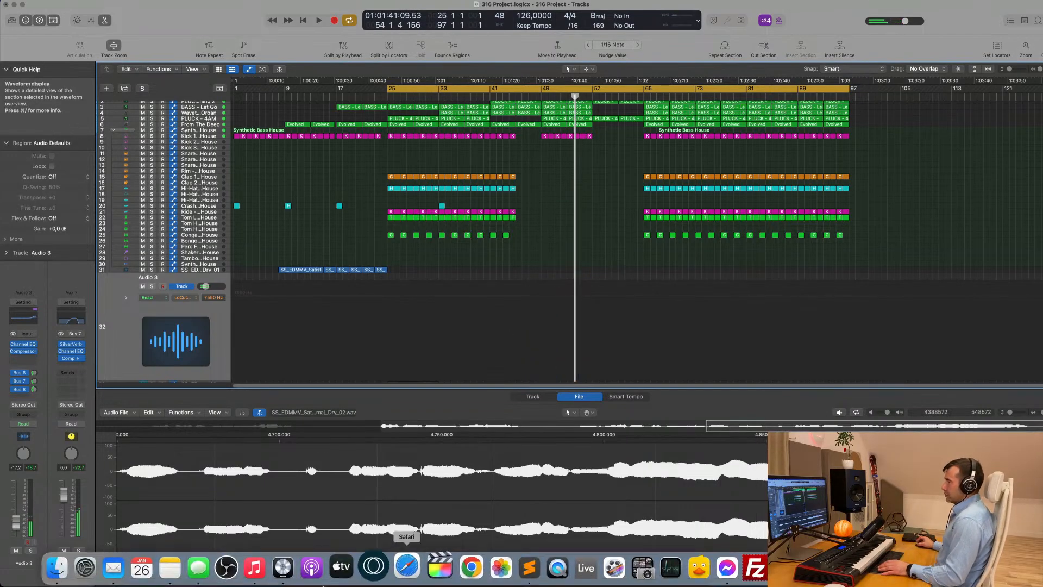
{"action": "left_click", "coordinate": [56, 566]}
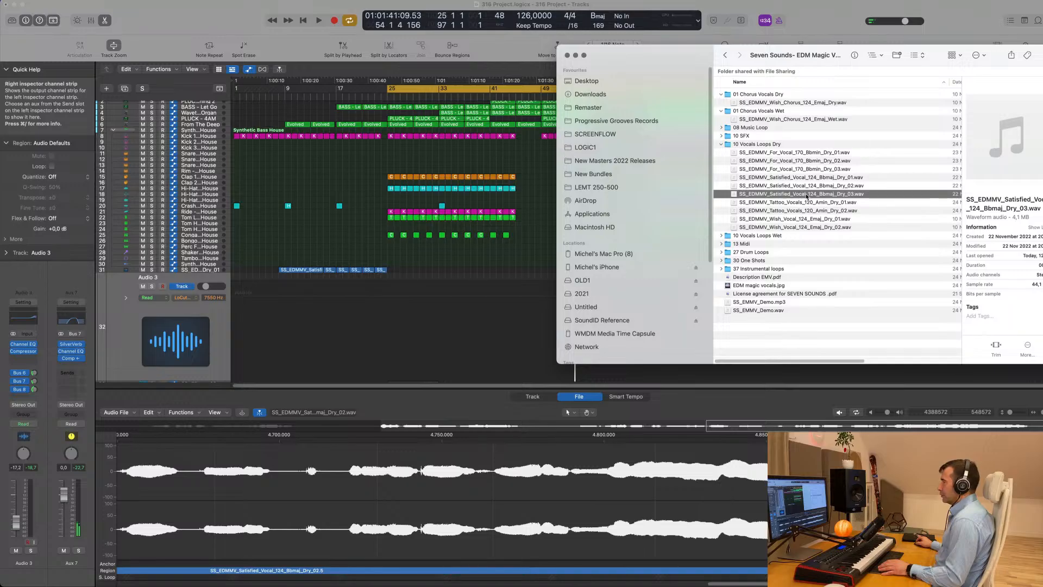
{"action": "left_click_drag", "start_coordinate": [806, 196], "coordinate": [463, 345]}
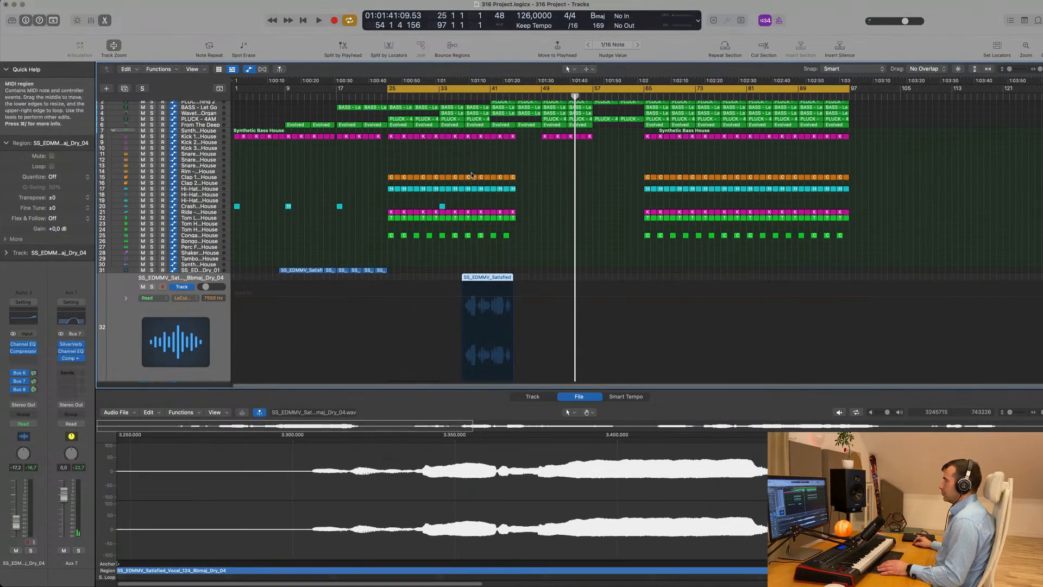
{"action": "left_click", "coordinate": [471, 97]}
{"action": "key", "text": "space"}
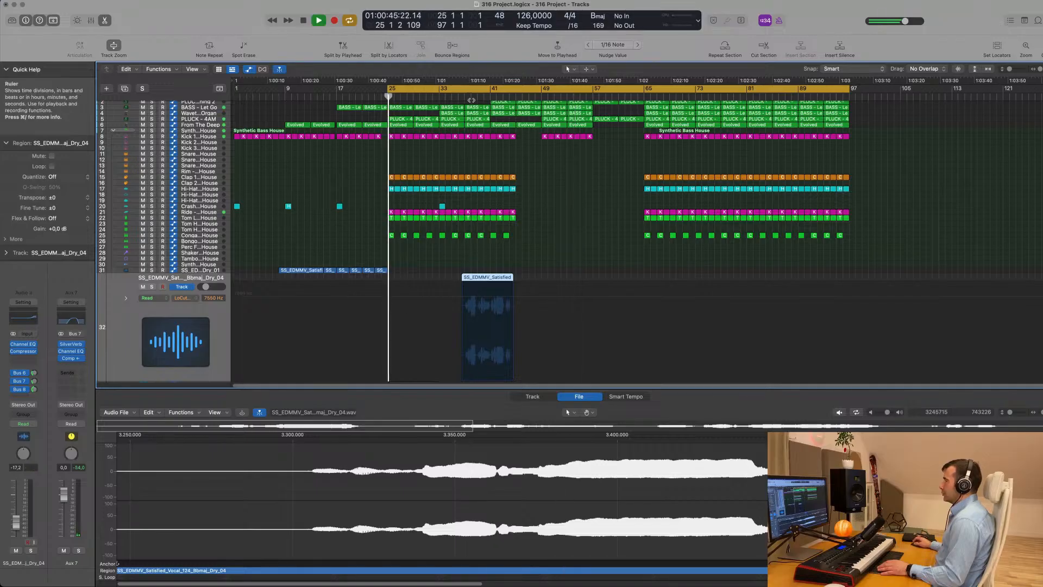
Listen to the arrangement from several playhead positions around the intro and the vocal region on track 32.
{"action": "left_click", "coordinate": [472, 97]}
{"action": "left_click", "coordinate": [490, 97]}
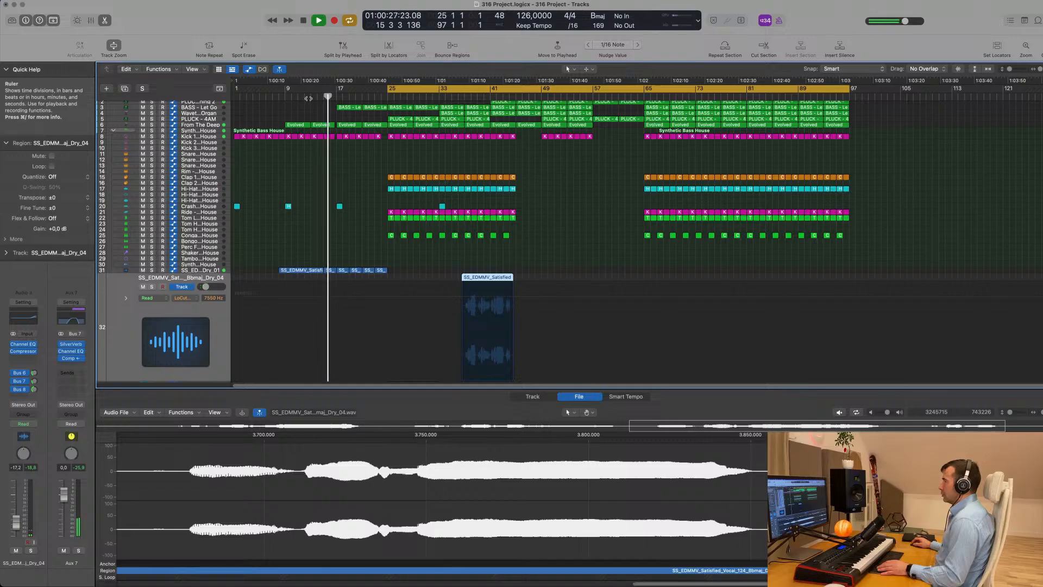
{"action": "left_click", "coordinate": [458, 98]}
{"action": "key", "text": "space"}
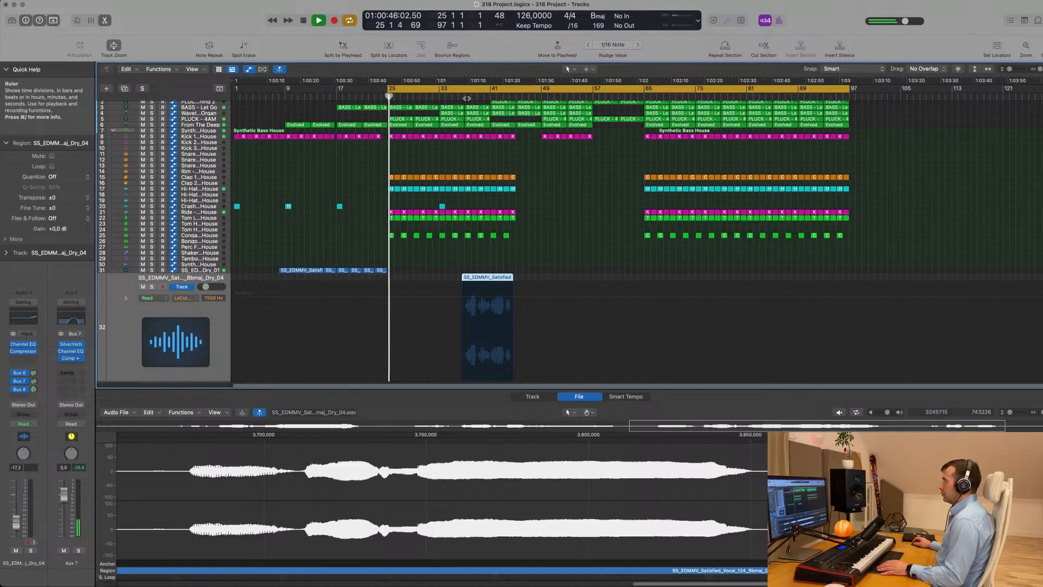
{"action": "left_click", "coordinate": [465, 98]}
{"action": "key", "text": "space"}
Move the Satisfied vocal region on track 32 to bar 25 and play it there.
{"action": "key", "text": "space"}
{"action": "left_click_drag", "start_coordinate": [488, 280], "coordinate": [413, 282]}
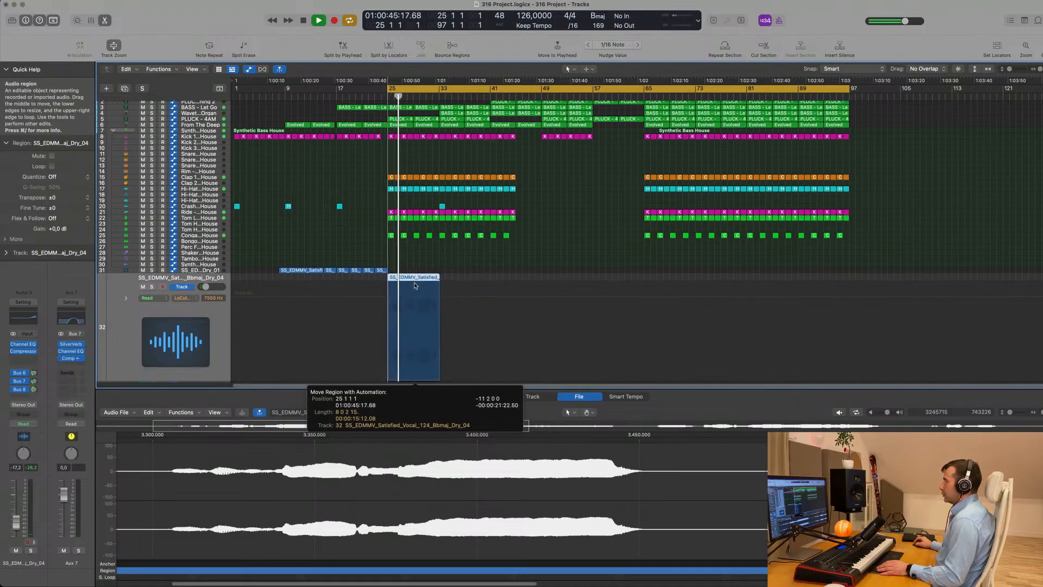
{"action": "key", "text": "space"}
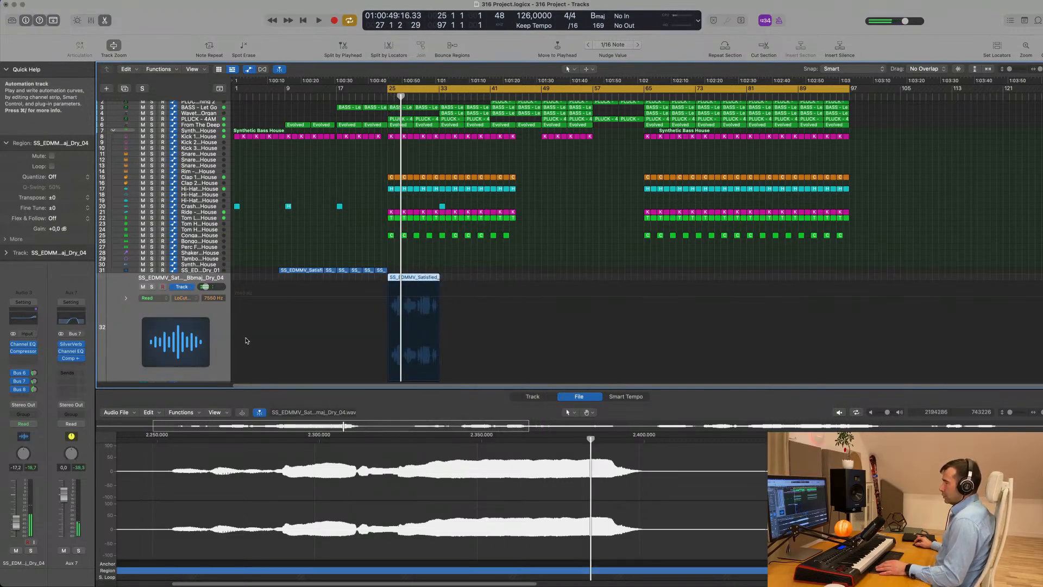
Time-stretch the track 32 vocal from 124 to 126 bpm with the Time and Pitch Machine, using Free mode and the Complex algorithm.
{"action": "left_click", "coordinate": [533, 397]}
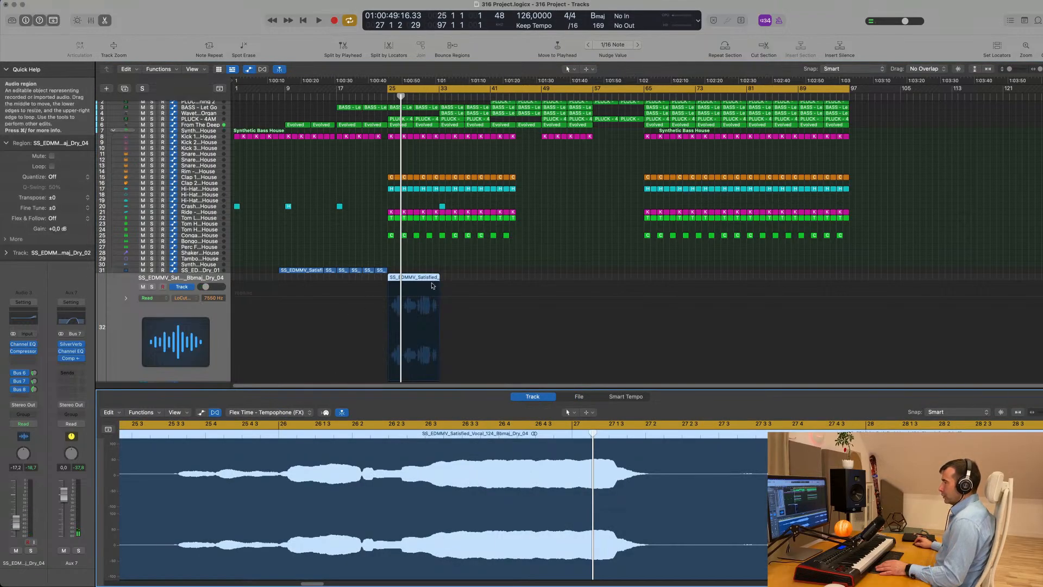
{"action": "left_click", "coordinate": [576, 397]}
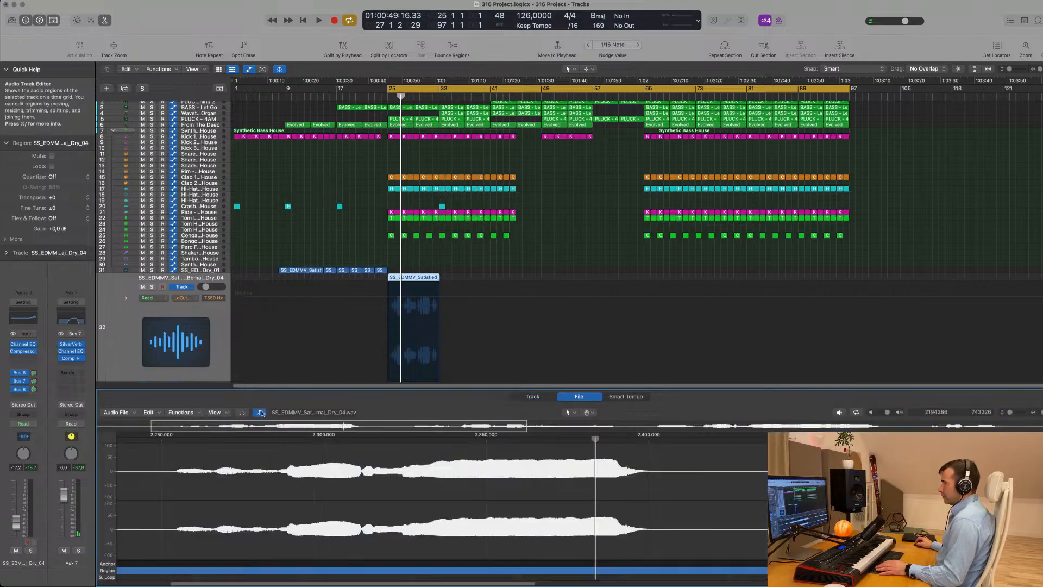
{"action": "left_click", "coordinate": [533, 397]}
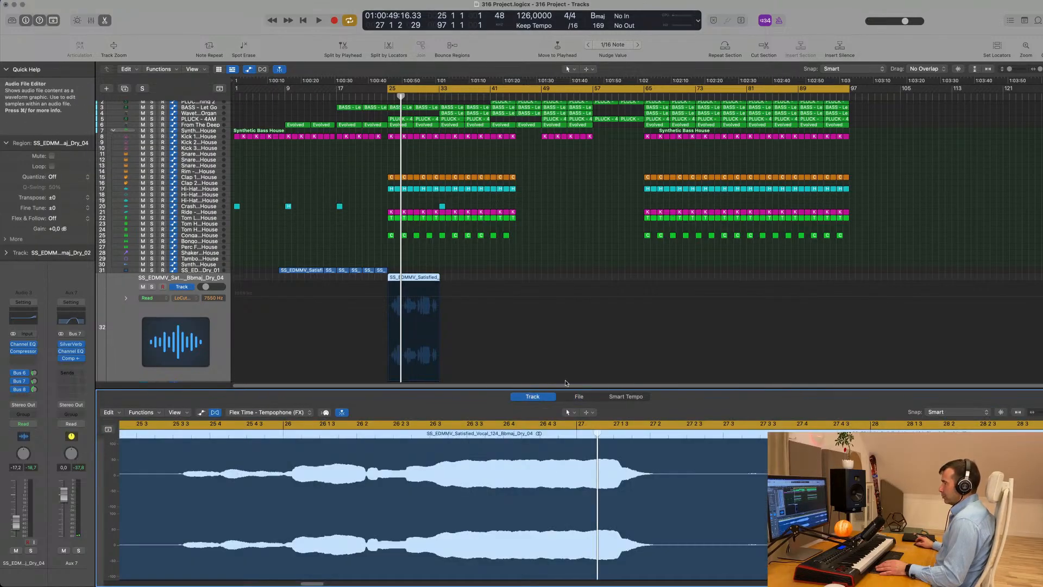
{"action": "left_click", "coordinate": [571, 397]}
{"action": "left_click", "coordinate": [190, 413]}
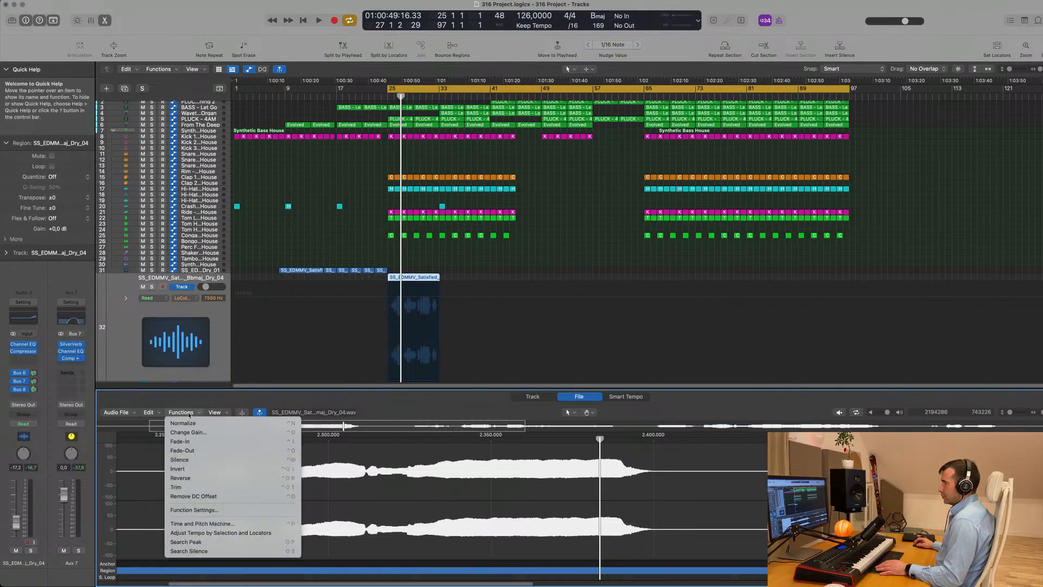
{"action": "left_click", "coordinate": [202, 524]}
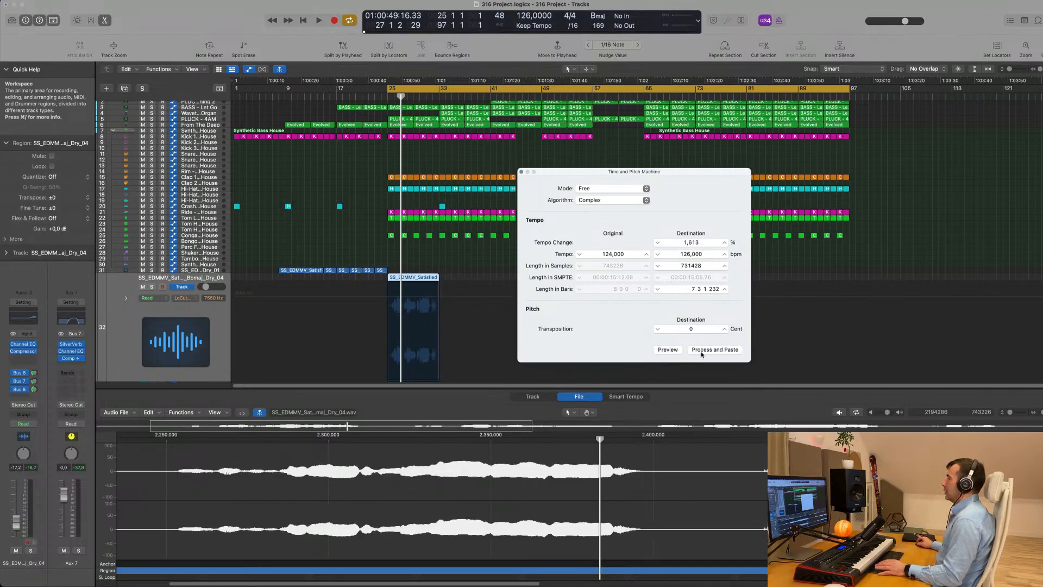
{"action": "left_click", "coordinate": [522, 172]}
Play the stretched vocal region from bar 25 to check its timing against the beat.
{"action": "key", "text": "space"}
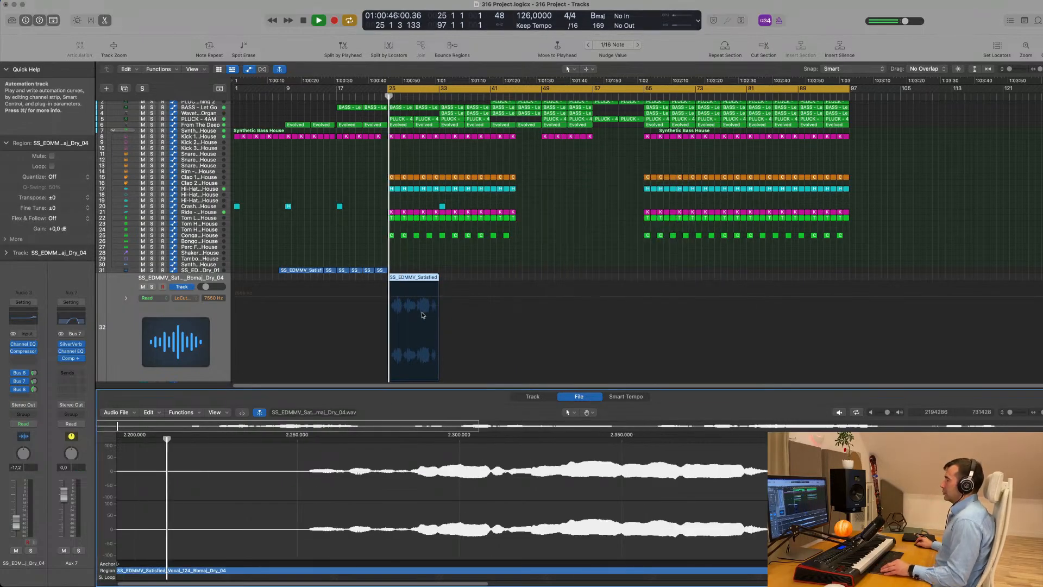
{"action": "scroll", "coordinate": [427, 317], "scroll_direction": "up", "scroll_amount": 5}
{"action": "scroll", "coordinate": [427, 316], "scroll_direction": "up", "scroll_amount": 2}
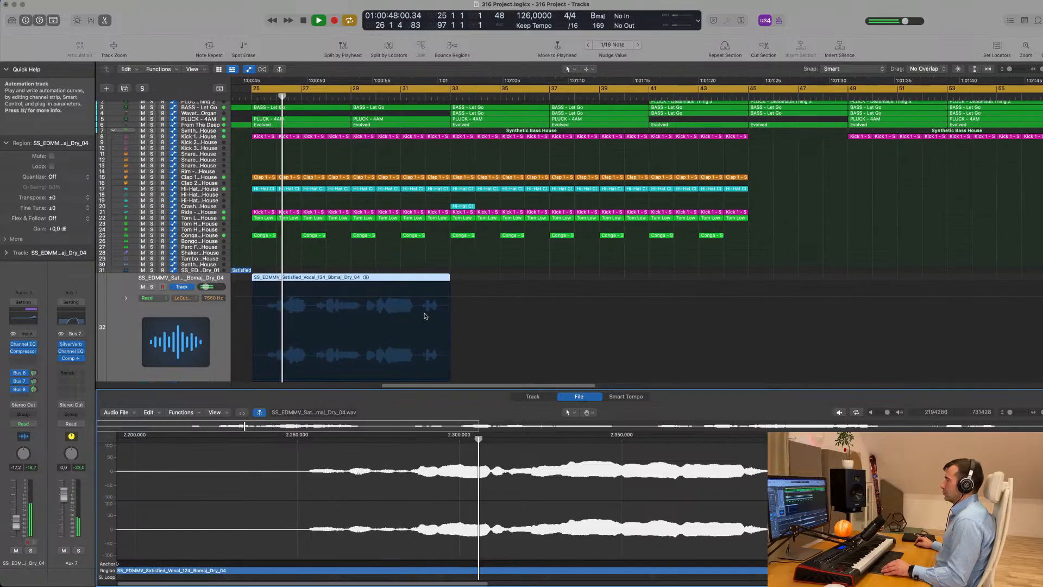
{"action": "scroll", "coordinate": [418, 316], "scroll_direction": "down", "scroll_amount": 3}
{"action": "scroll", "coordinate": [378, 311], "scroll_direction": "down", "scroll_amount": 4}
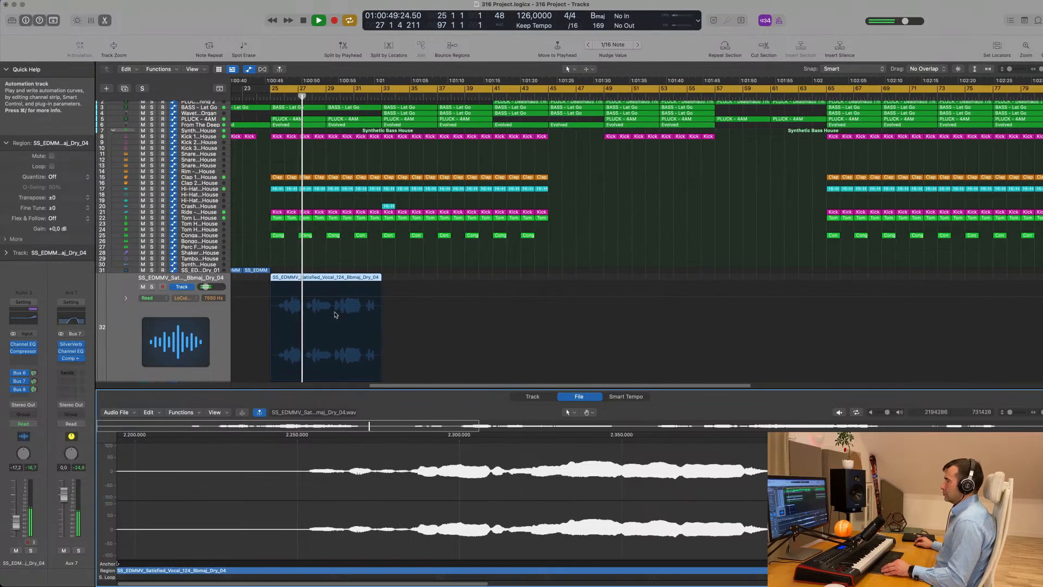
{"action": "scroll", "coordinate": [329, 311], "scroll_direction": "down", "scroll_amount": 2}
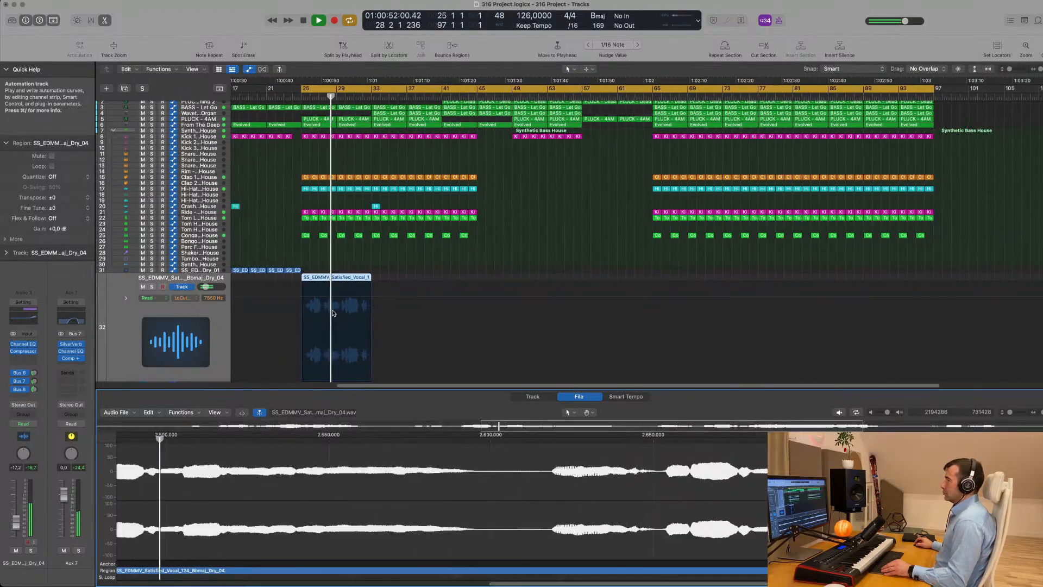
{"action": "scroll", "coordinate": [326, 308], "scroll_direction": "up", "scroll_amount": 2}
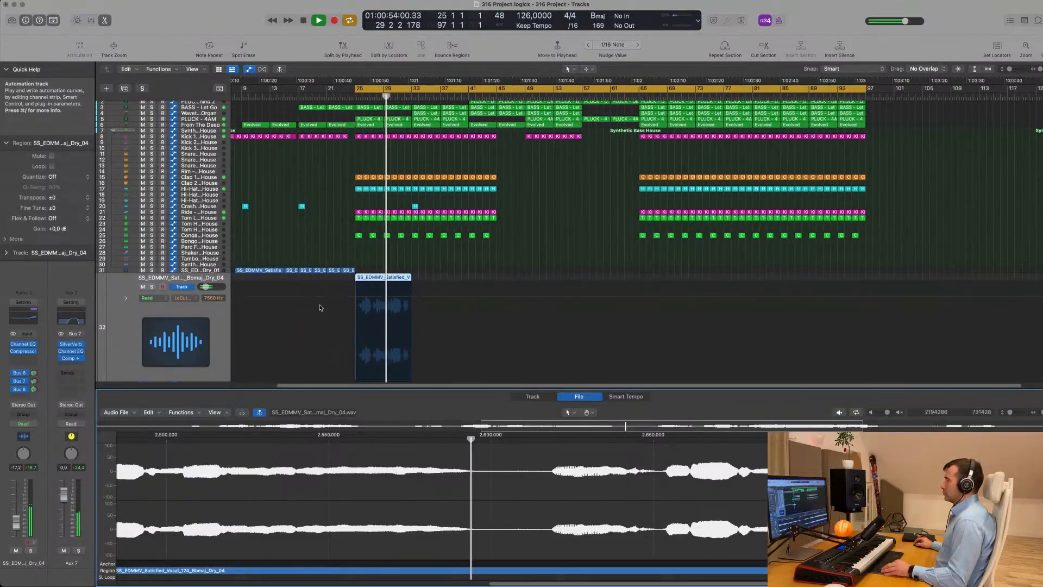
{"action": "scroll", "coordinate": [323, 308], "scroll_direction": "up", "scroll_amount": 3}
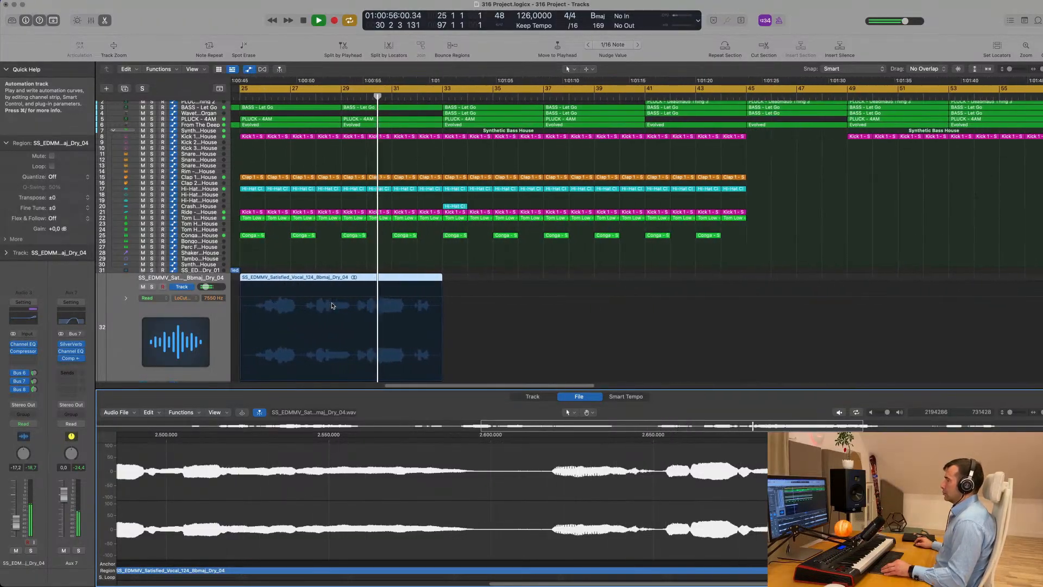
{"action": "scroll", "coordinate": [348, 306], "scroll_direction": "down", "scroll_amount": 2}
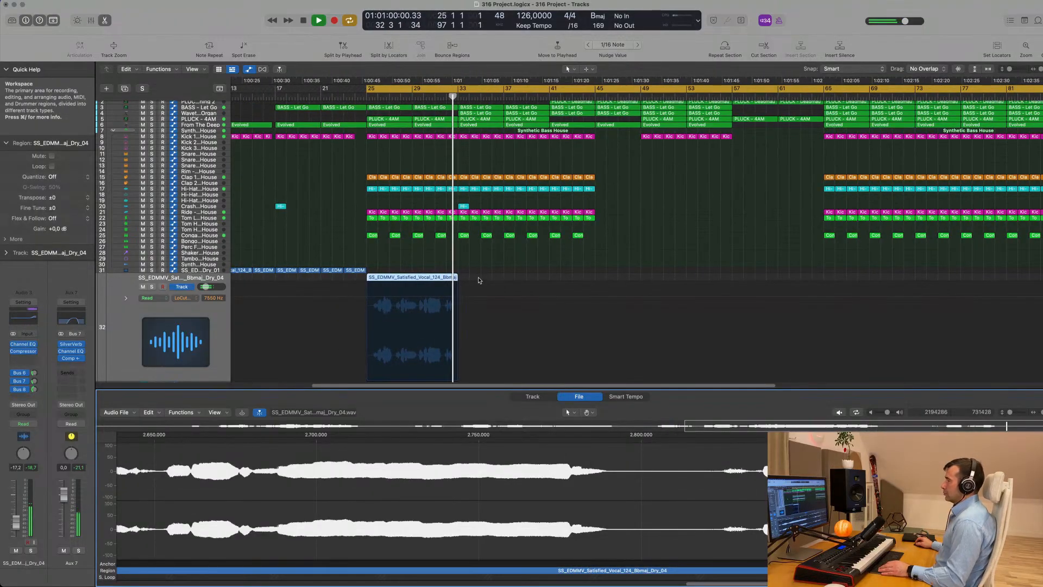
{"action": "scroll", "coordinate": [300, 95], "scroll_direction": "left", "scroll_amount": 4}
Restart playback at the cycle start and listen to the intro vocal section from bar 9.
{"action": "key", "text": "space"}
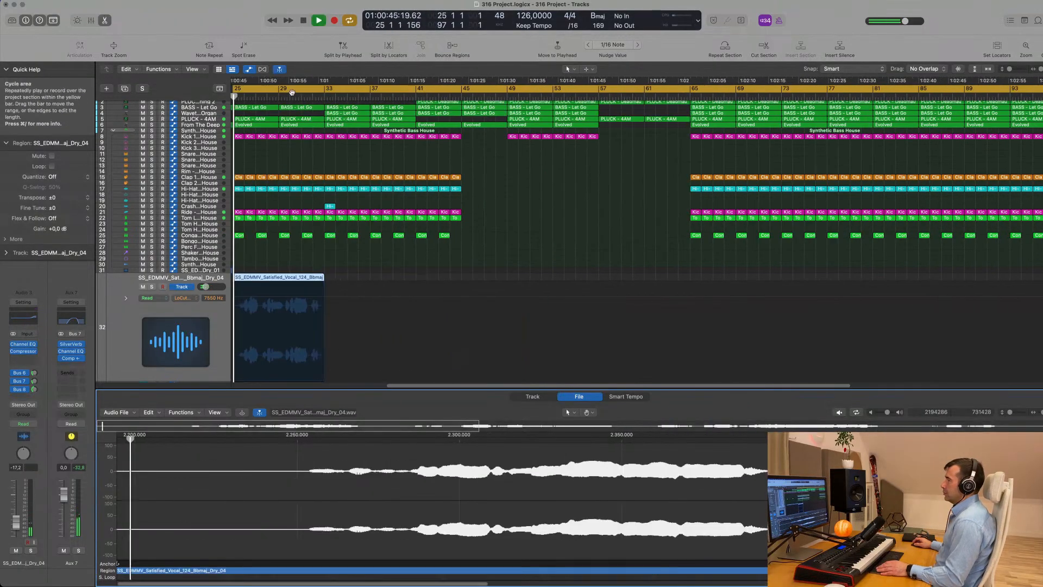
{"action": "scroll", "coordinate": [293, 97], "scroll_direction": "left", "scroll_amount": 5}
{"action": "scroll", "coordinate": [294, 96], "scroll_direction": "left", "scroll_amount": 4}
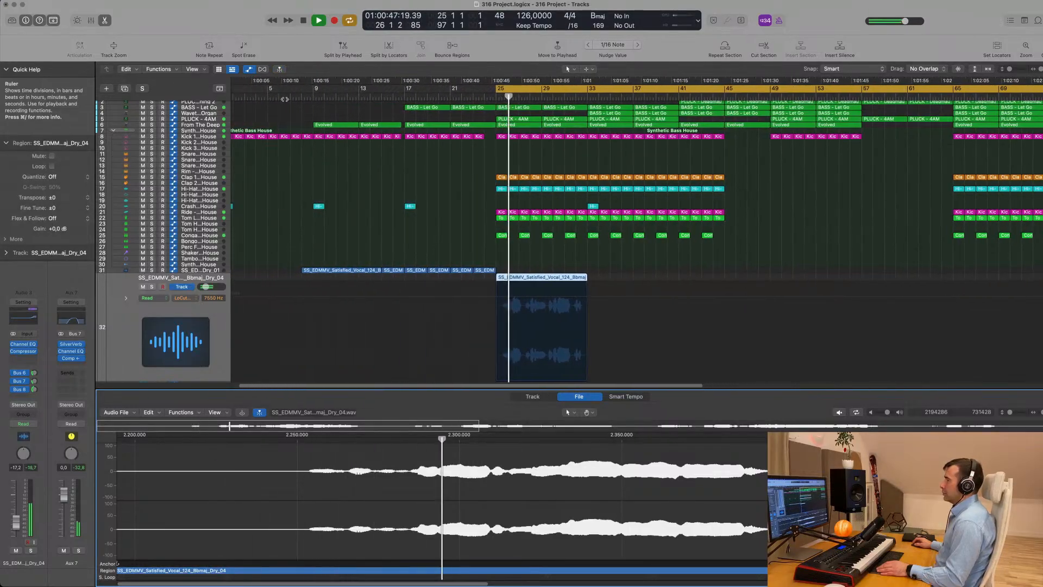
{"action": "left_click", "coordinate": [314, 96]}
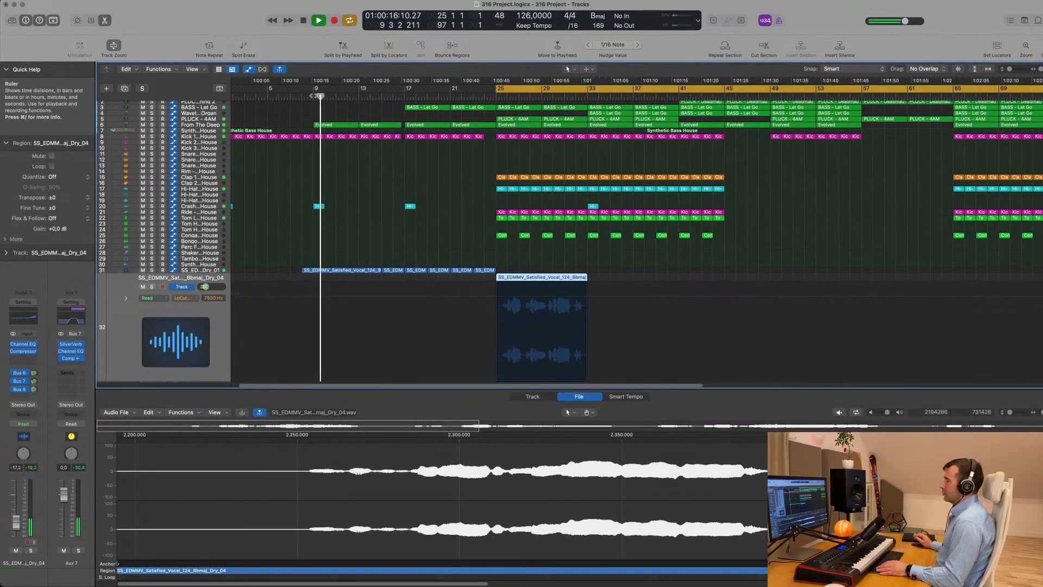
{"action": "key", "text": "space"}
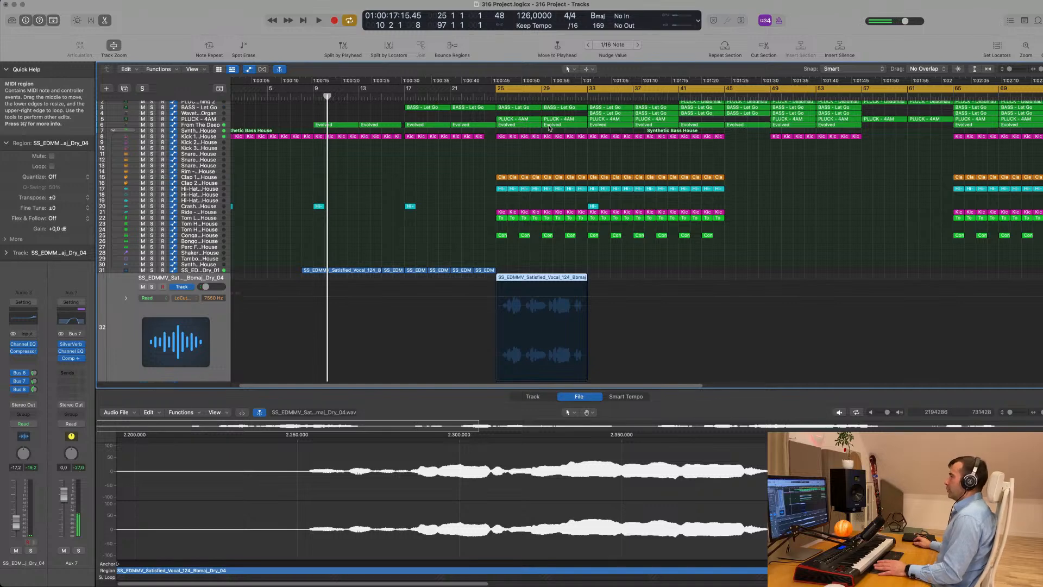
Play the vocal against the drop once more and move its region on track 32 to bar 33.
{"action": "key", "text": "space"}
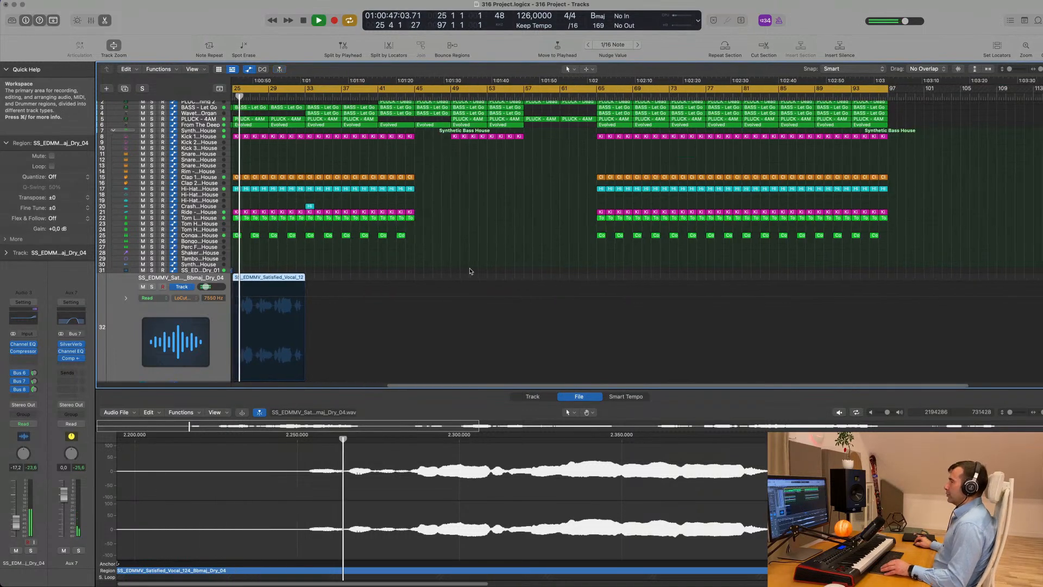
{"action": "key", "text": "super+Right"}
{"action": "key", "text": "super+Right"}
{"action": "key", "text": "super+Right"}
{"action": "scroll", "coordinate": [554, 259], "scroll_direction": "left", "scroll_amount": 3}
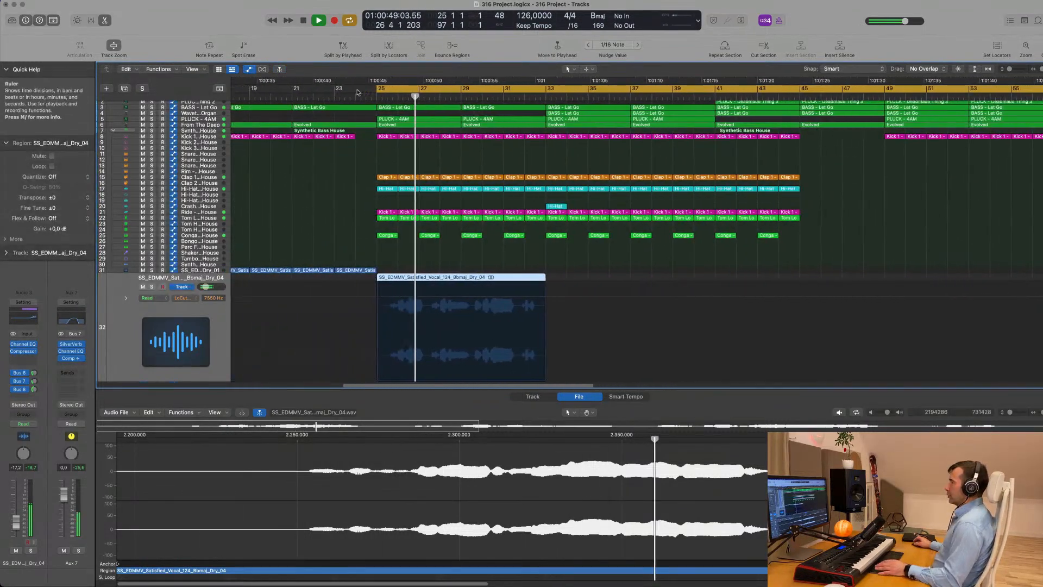
{"action": "scroll", "coordinate": [357, 92], "scroll_direction": "left", "scroll_amount": 1}
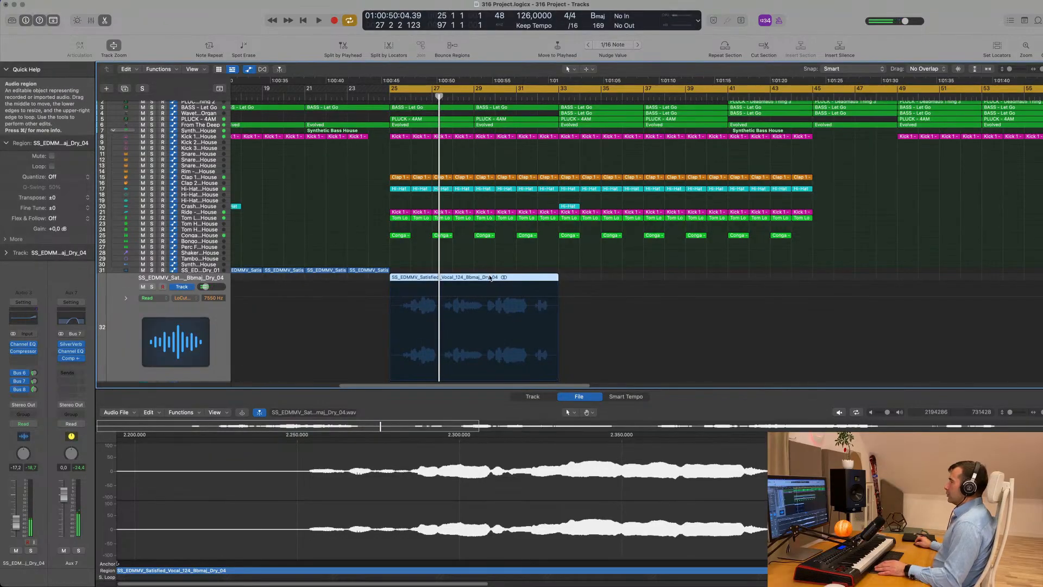
{"action": "left_click_drag", "start_coordinate": [483, 279], "coordinate": [652, 279]}
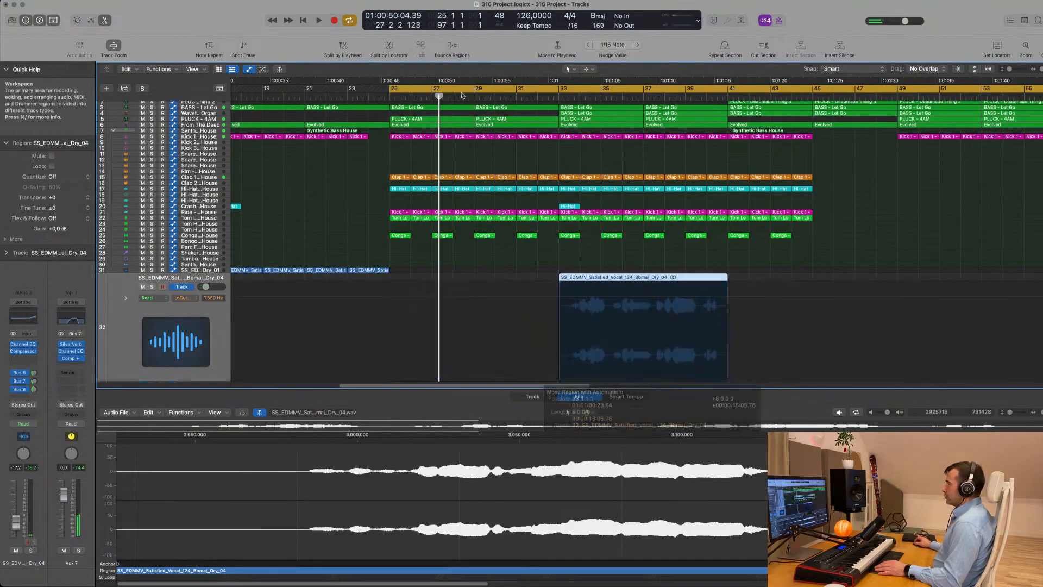
Delete the two PLUCK - 4AM regions at bars 33 and 37 and play the section from bar 25.
{"action": "left_click", "coordinate": [600, 119]}
{"action": "key", "text": "Delete"}
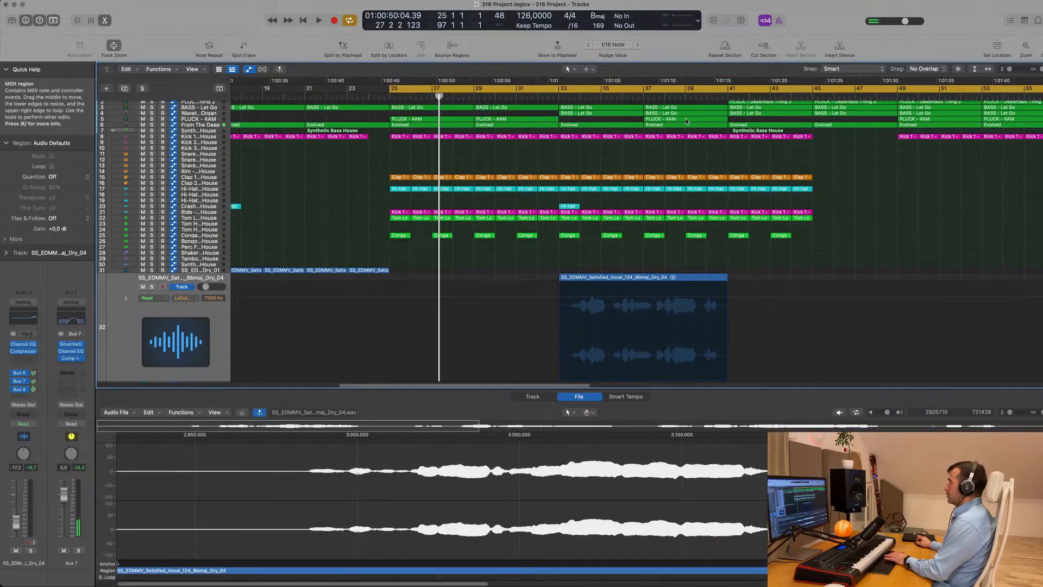
{"action": "left_click", "coordinate": [686, 120]}
{"action": "key", "text": "Delete"}
{"action": "key", "text": "space"}
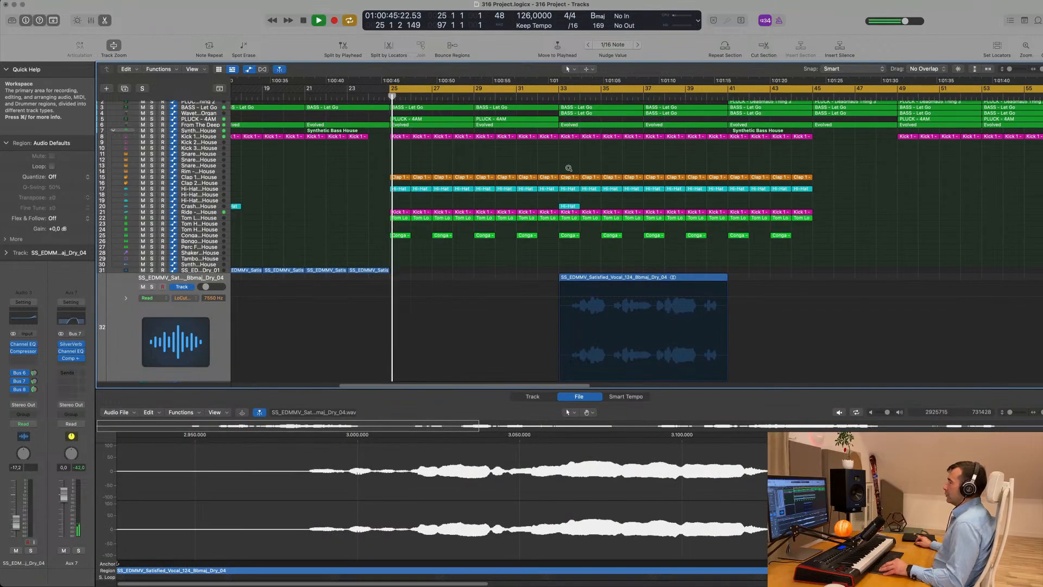
Solo the PLUCK - 4AM track to check it, turn solo off and set its volume to -6.0 dB.
{"action": "key", "text": "super+Left"}
{"action": "scroll", "coordinate": [427, 155], "scroll_direction": "up", "scroll_amount": 2}
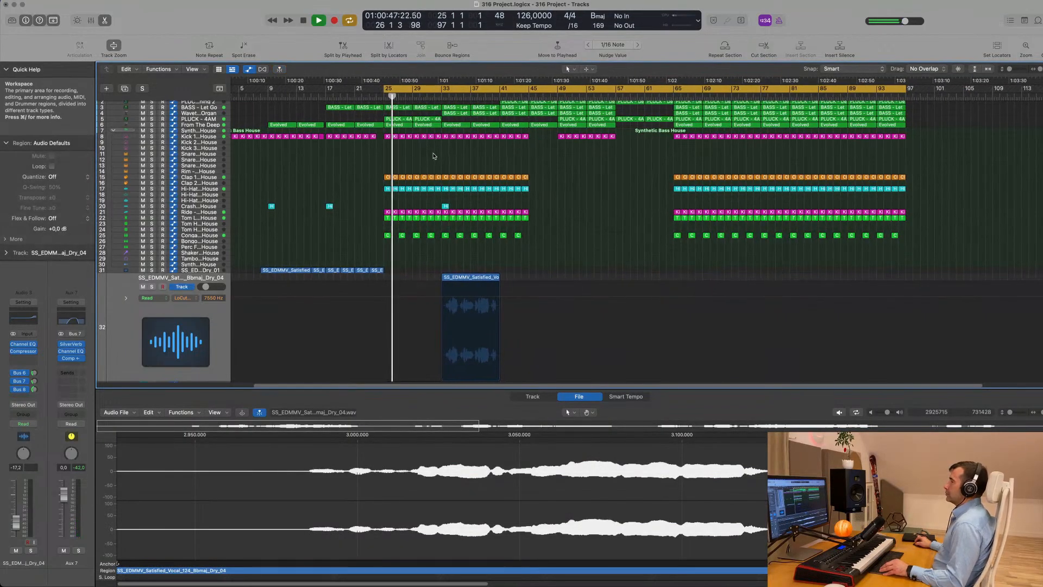
{"action": "key", "text": "super+Right"}
{"action": "left_click", "coordinate": [199, 119]}
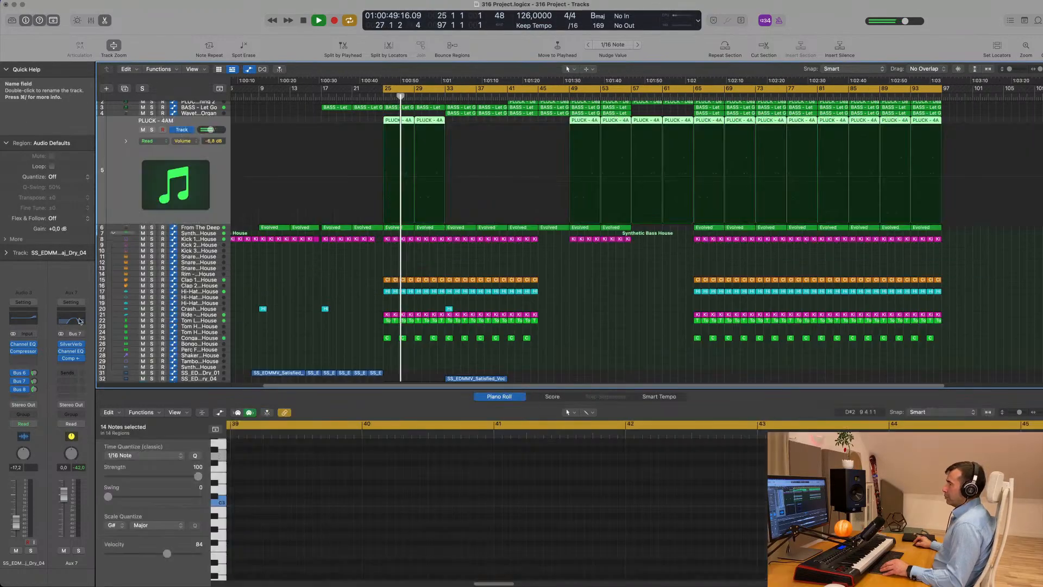
{"action": "left_click", "coordinate": [30, 551]}
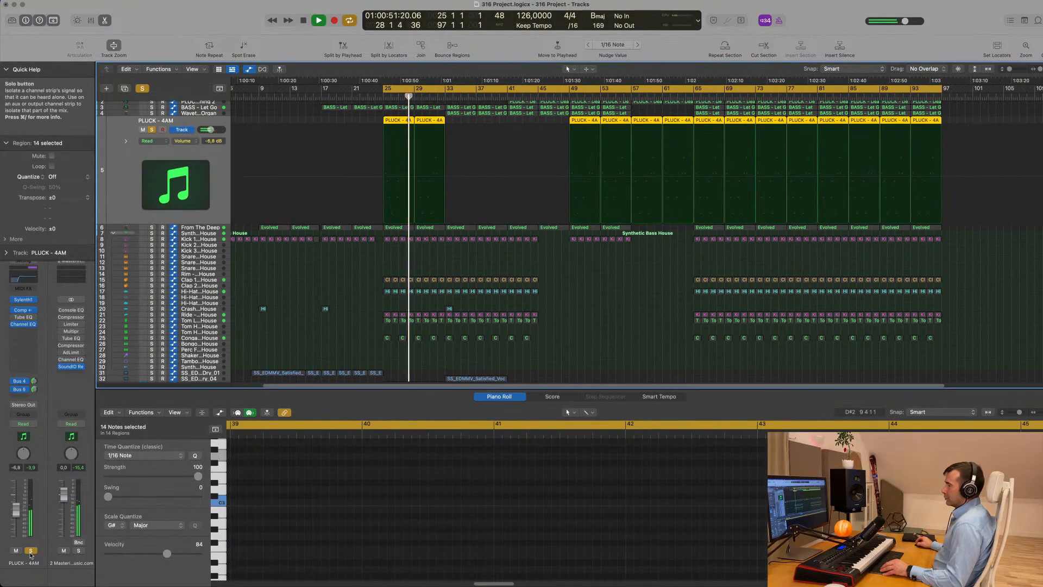
{"action": "left_click", "coordinate": [30, 551]}
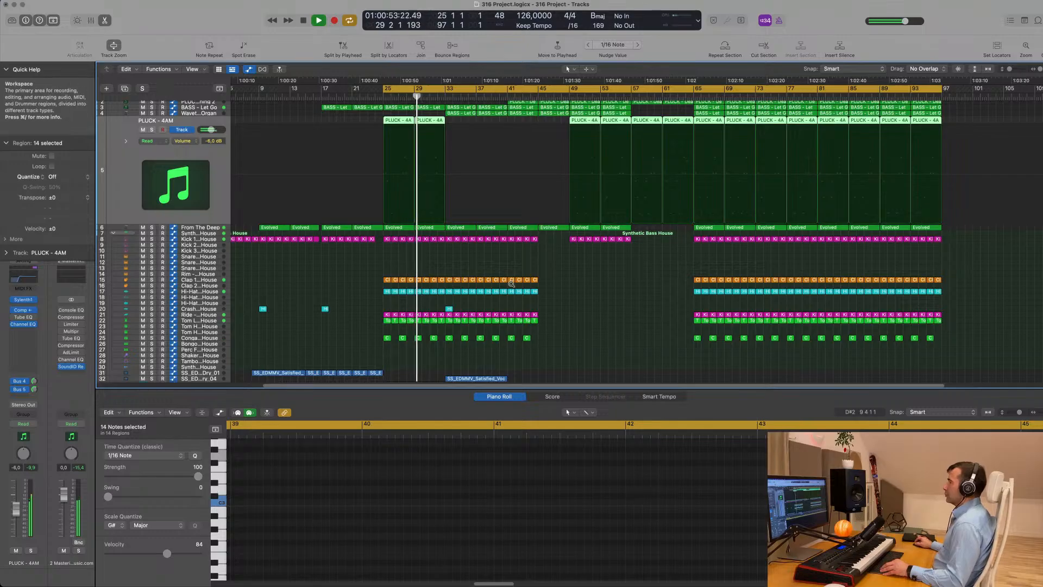
Move the Satisfied vocal region on track 32 one bar earlier to bar 32 and play the transition into it.
{"action": "key", "text": "super+Right"}
{"action": "scroll", "coordinate": [397, 371], "scroll_direction": "down", "scroll_amount": 1}
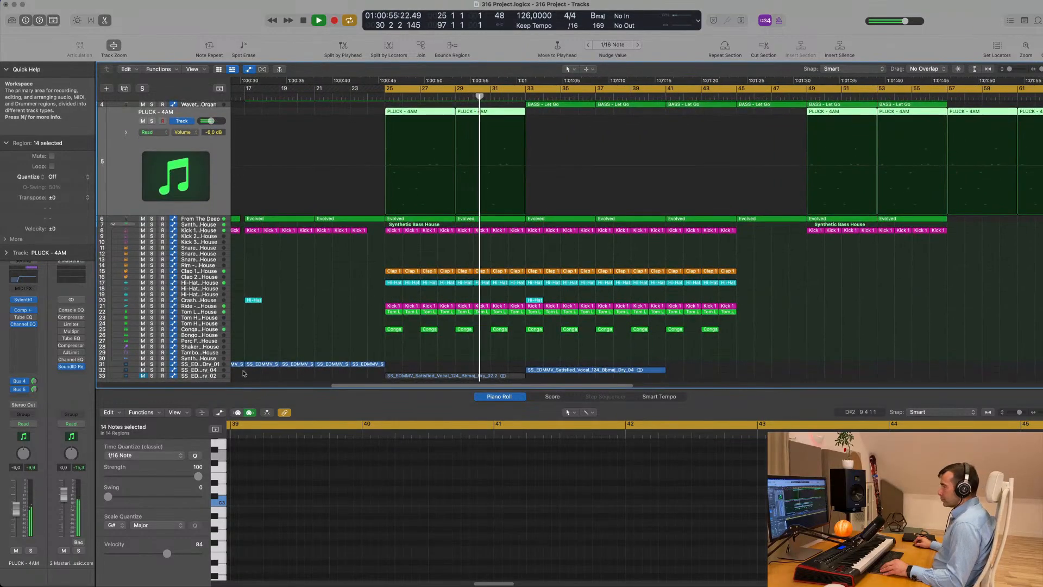
{"action": "left_click", "coordinate": [582, 370]}
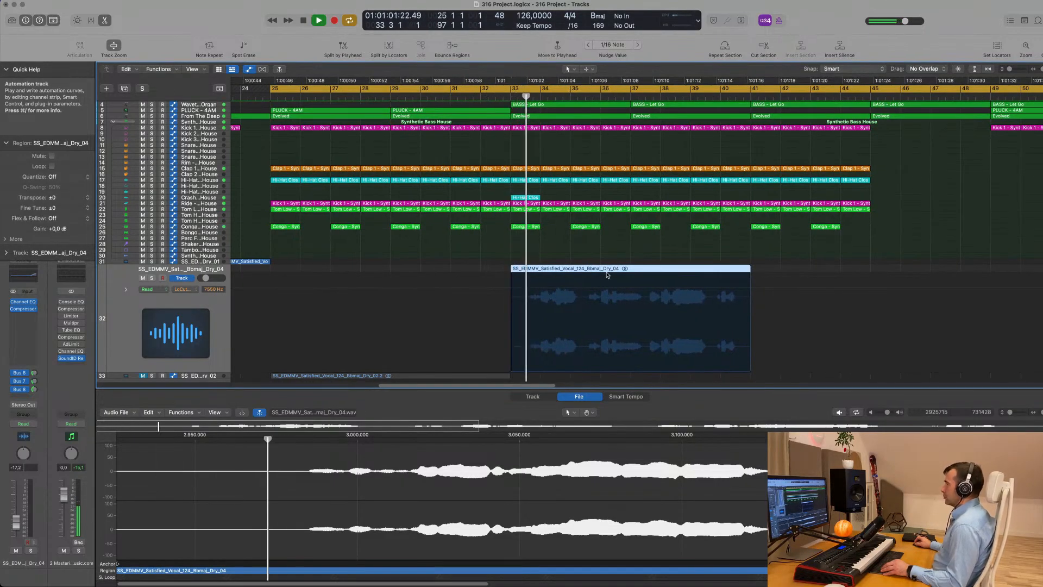
{"action": "left_click", "coordinate": [480, 96]}
{"action": "scroll", "coordinate": [628, 259], "scroll_direction": "up", "scroll_amount": 3}
{"action": "scroll", "coordinate": [628, 258], "scroll_direction": "up", "scroll_amount": 2}
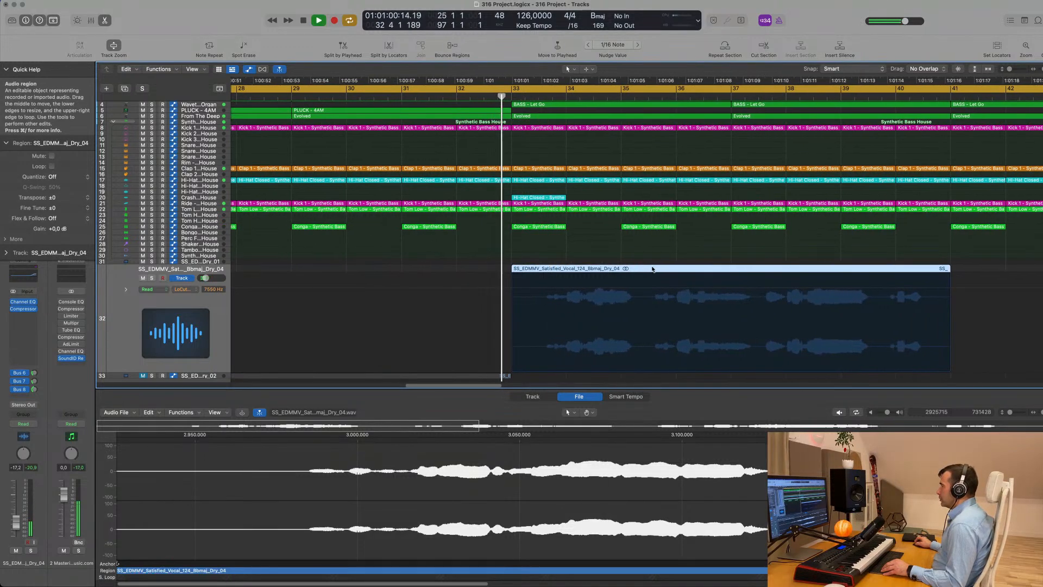
{"action": "left_click_drag", "start_coordinate": [653, 270], "coordinate": [600, 275]}
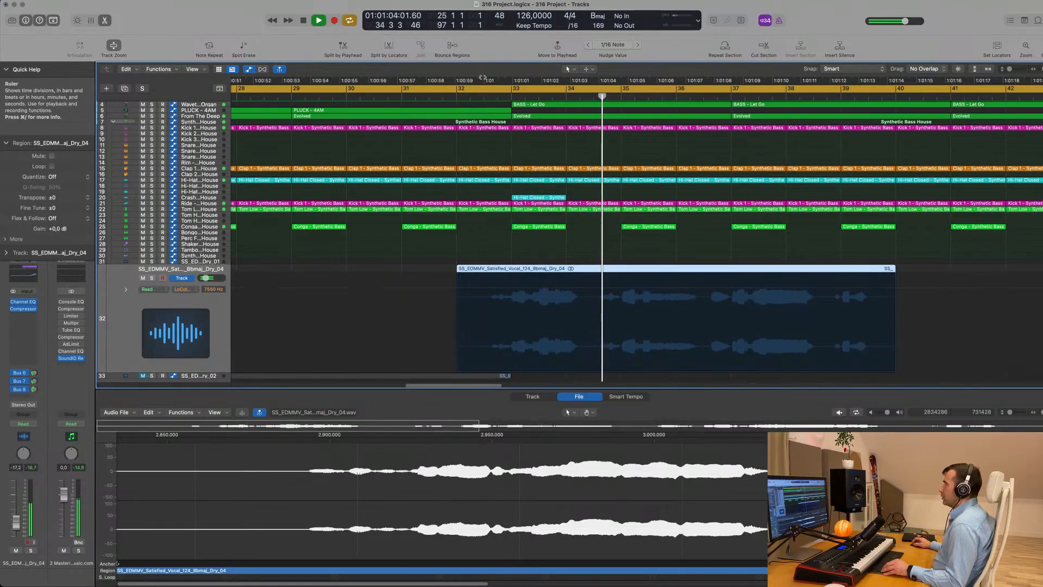
{"action": "left_click", "coordinate": [438, 98]}
{"action": "scroll", "coordinate": [473, 291], "scroll_direction": "up", "scroll_amount": 4}
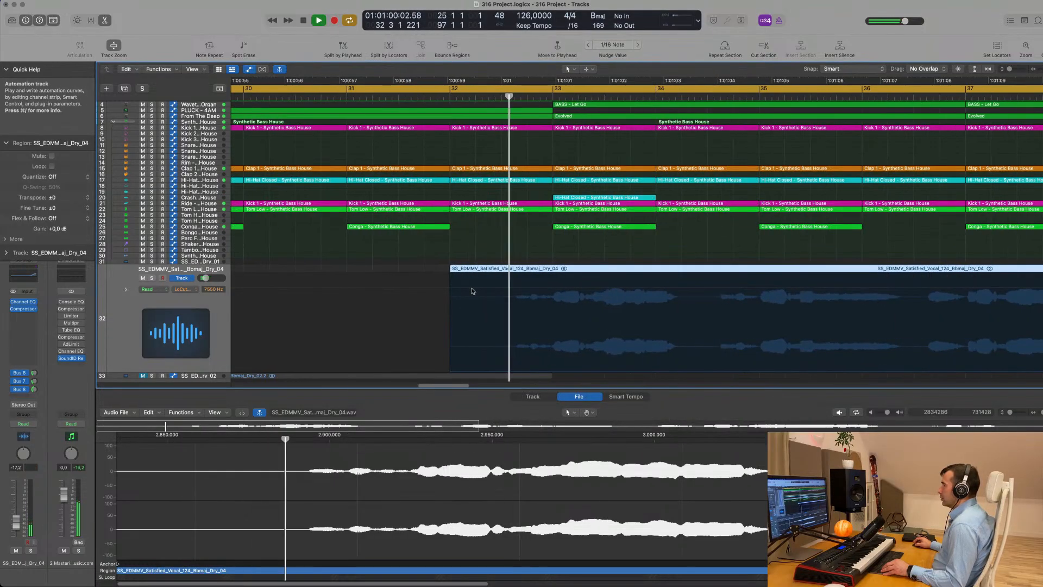
Listen to the Satisfied vocal on track 32 against the drop and stop playback around bar 38.
{"action": "scroll", "coordinate": [472, 291], "scroll_direction": "down", "scroll_amount": 4}
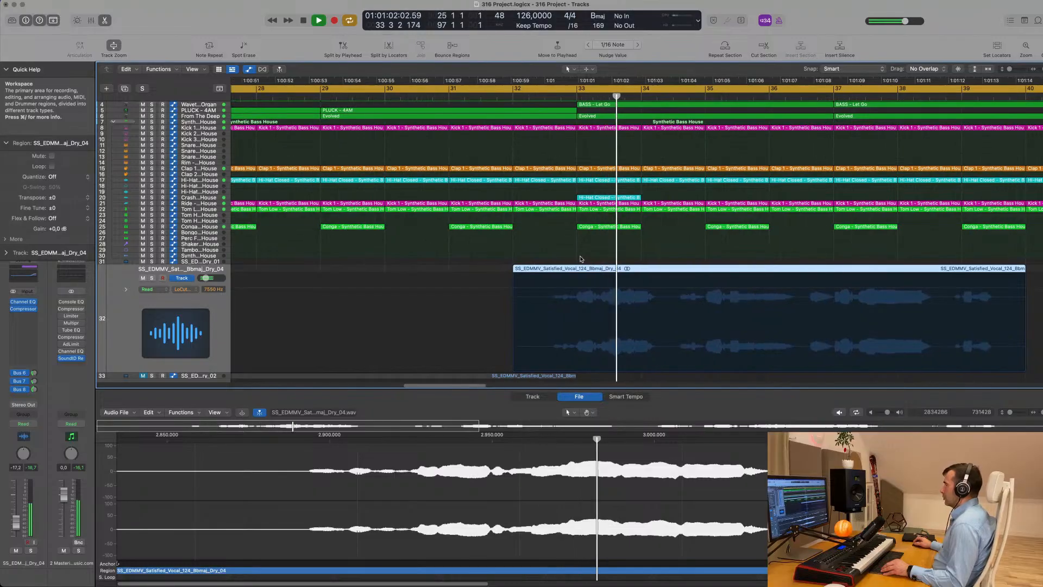
{"action": "scroll", "coordinate": [586, 258], "scroll_direction": "down", "scroll_amount": 1}
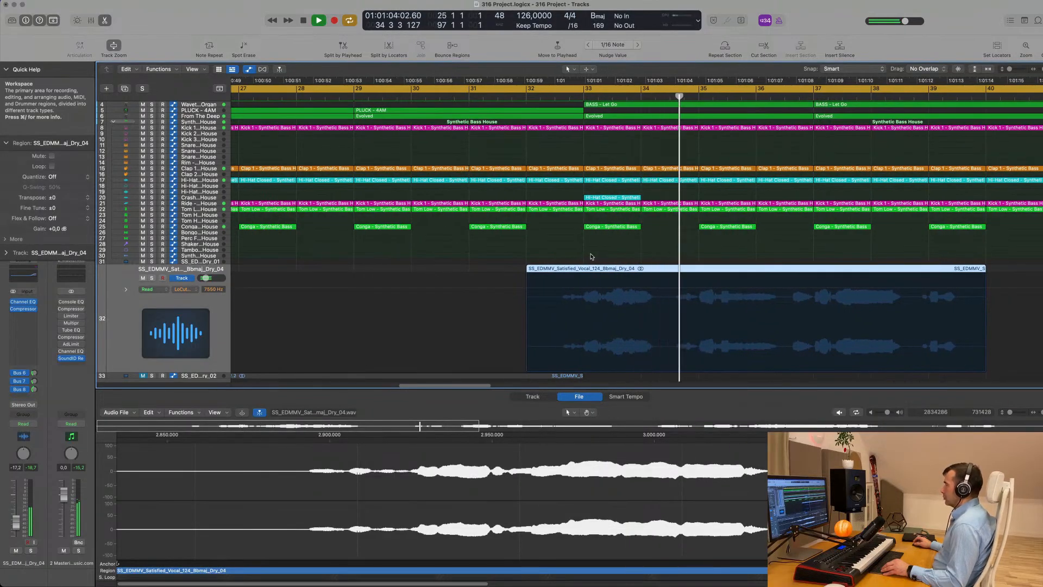
{"action": "scroll", "coordinate": [679, 282], "scroll_direction": "up", "scroll_amount": 4}
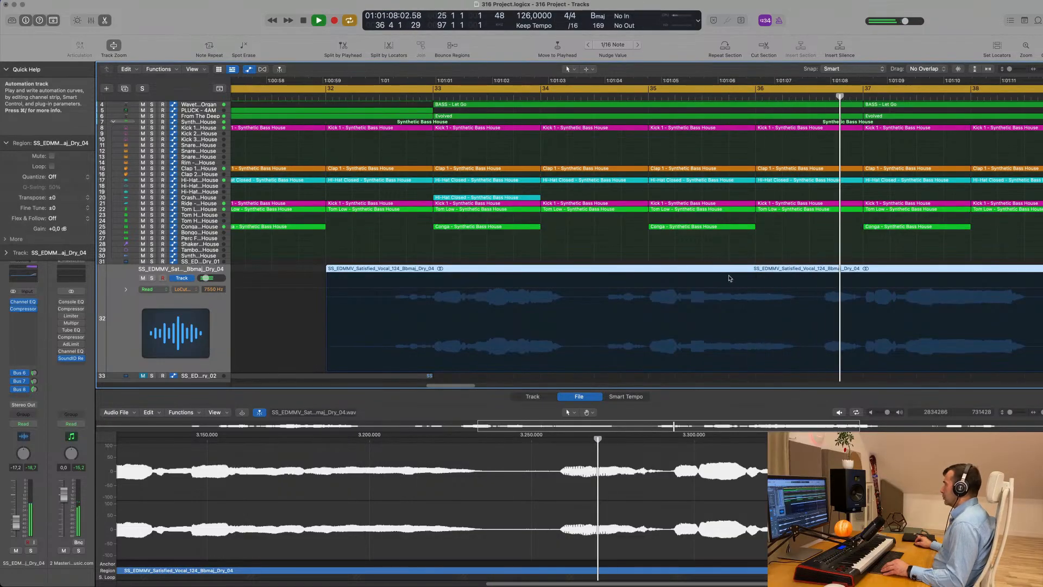
{"action": "scroll", "coordinate": [731, 278], "scroll_direction": "down", "scroll_amount": 4}
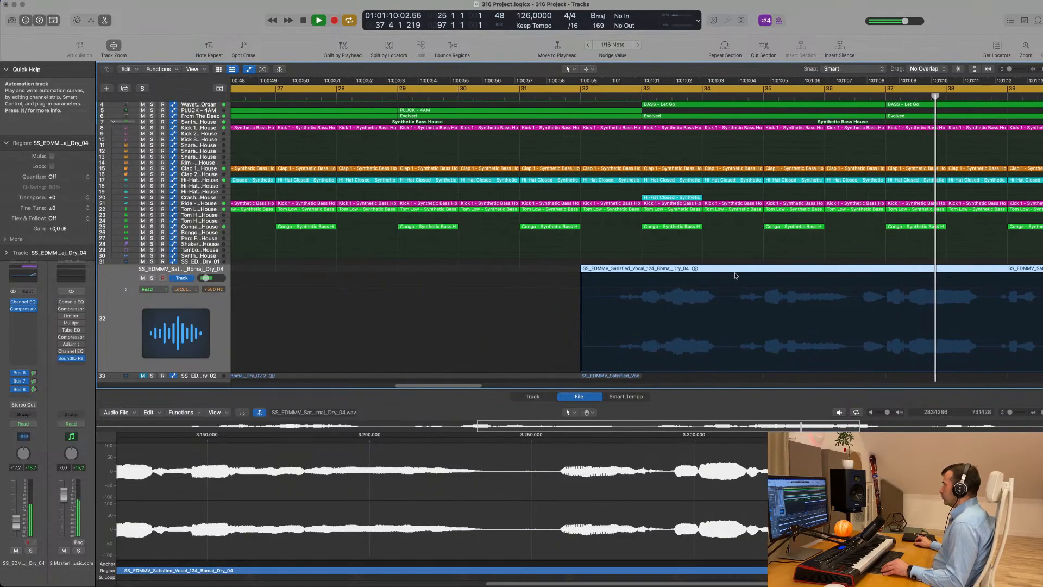
{"action": "scroll", "coordinate": [736, 274], "scroll_direction": "down", "scroll_amount": 3}
{"action": "key", "text": "space"}
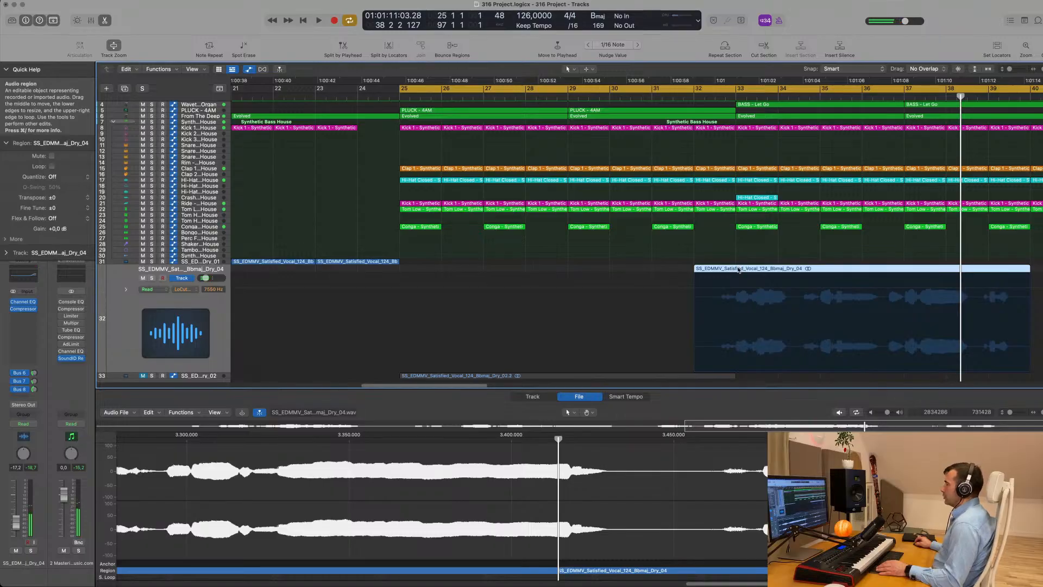
Reopen the editor for the vocal region and search its audio file for the peak.
{"action": "key", "text": "e"}
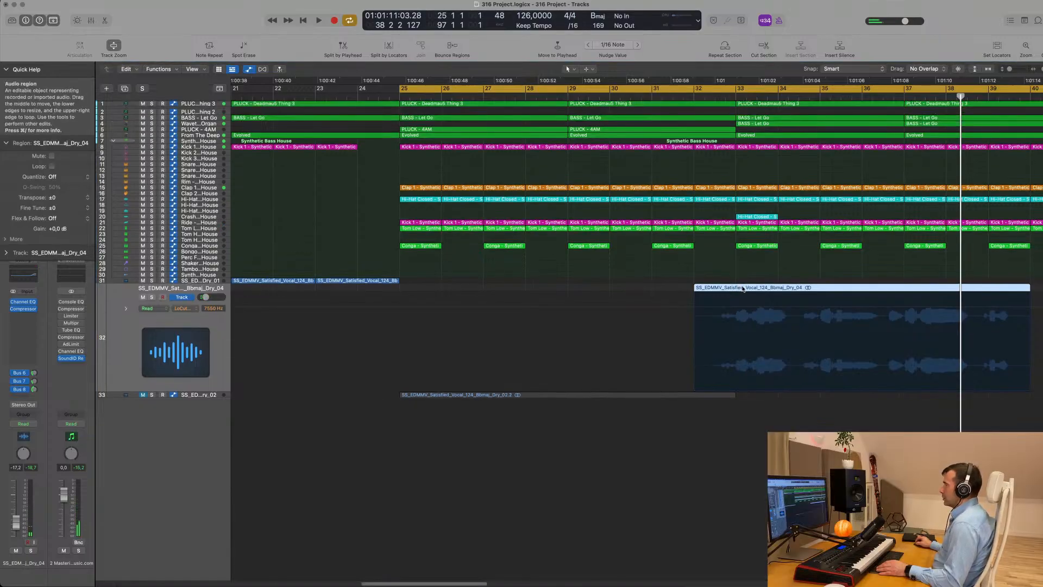
{"action": "key", "text": "e"}
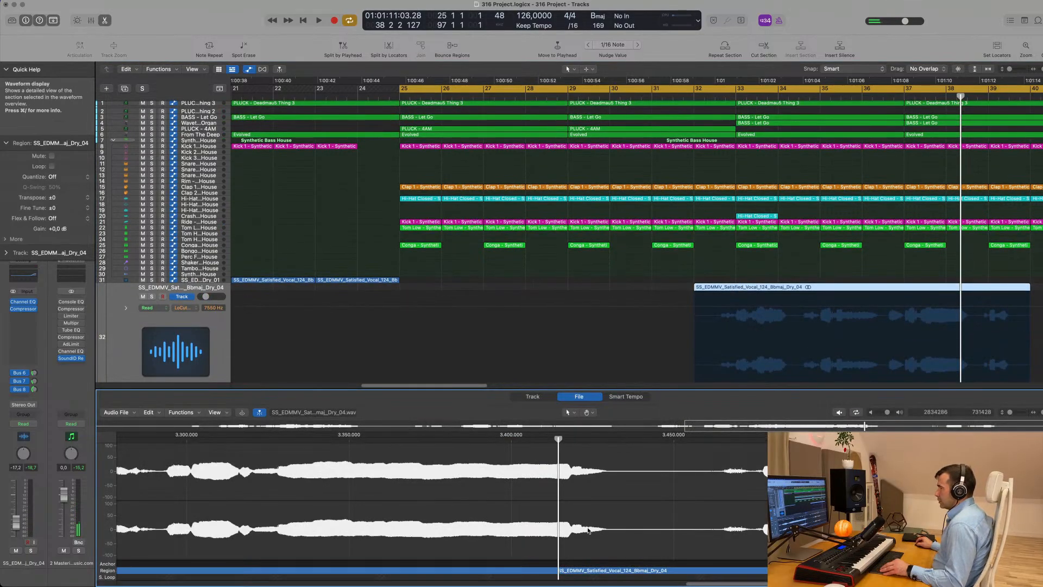
{"action": "scroll", "coordinate": [589, 531], "scroll_direction": "down", "scroll_amount": 5}
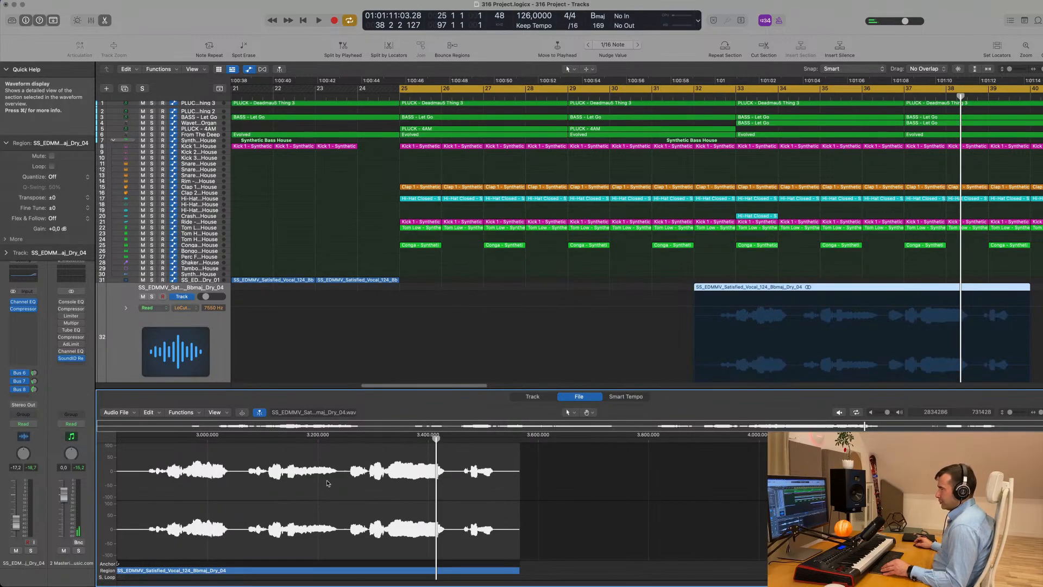
{"action": "left_click", "coordinate": [533, 397]}
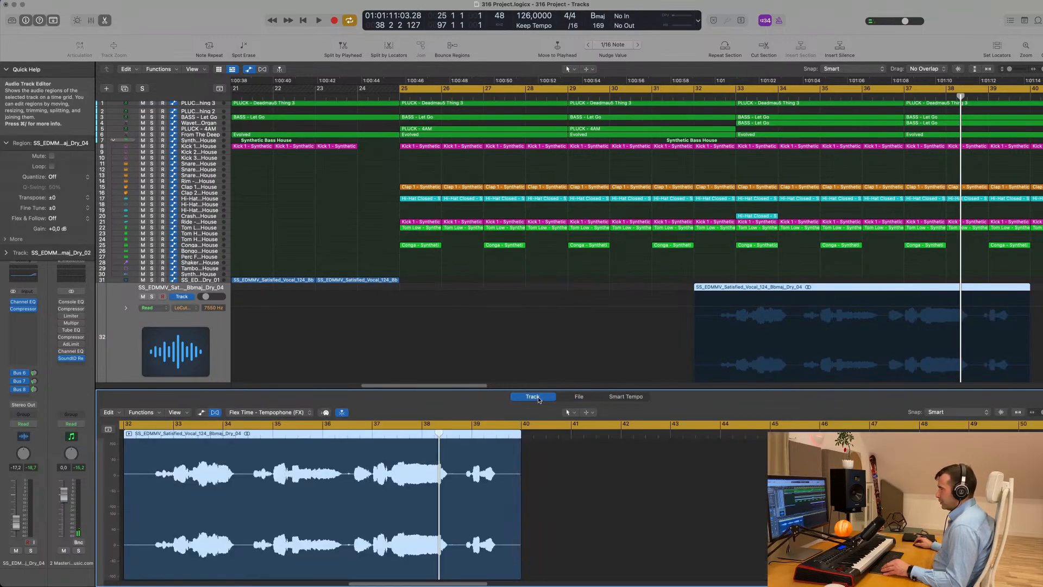
{"action": "left_click", "coordinate": [577, 398]}
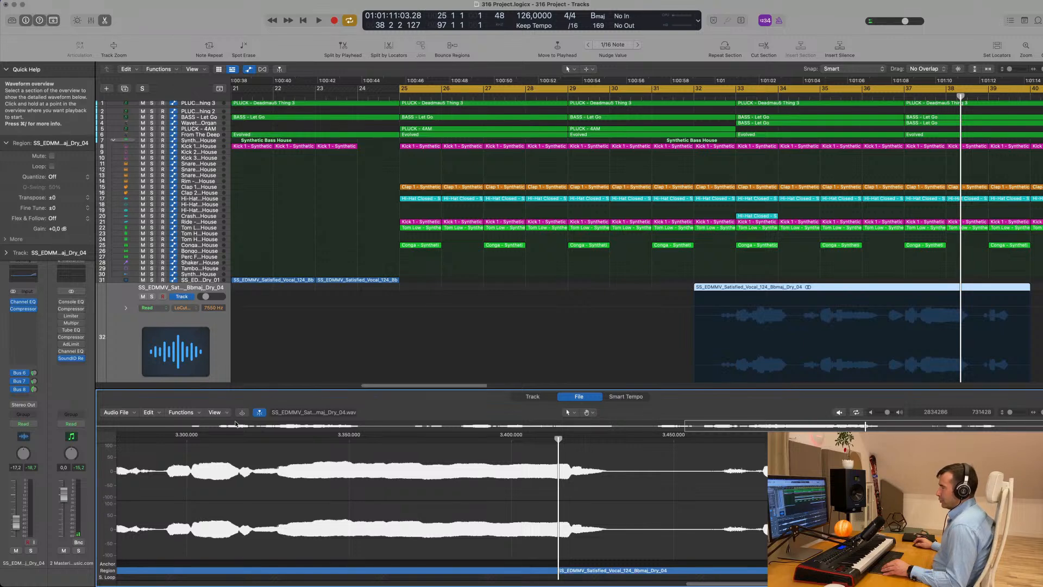
{"action": "left_click", "coordinate": [185, 412]}
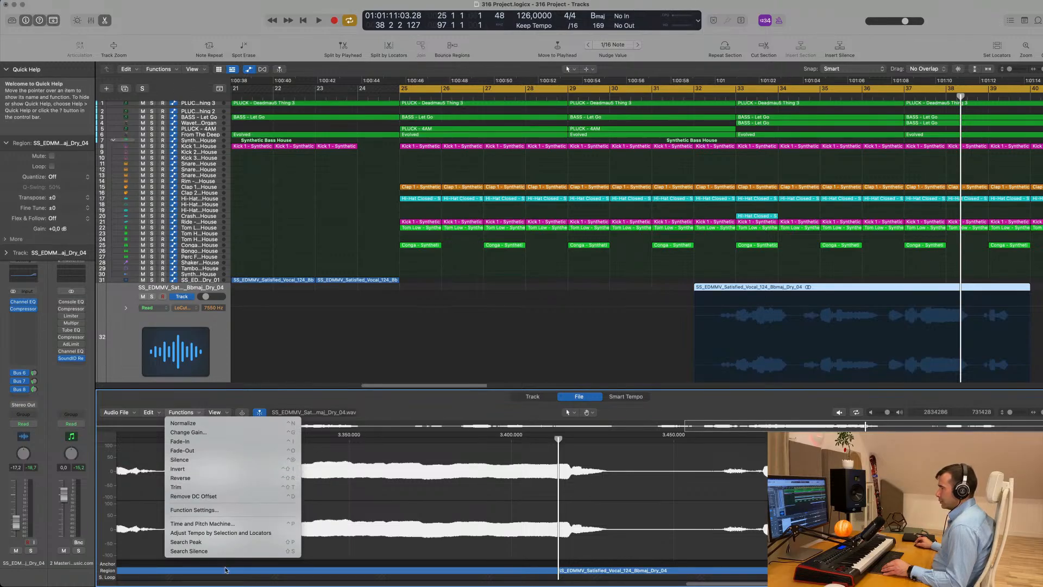
{"action": "left_click", "coordinate": [231, 545]}
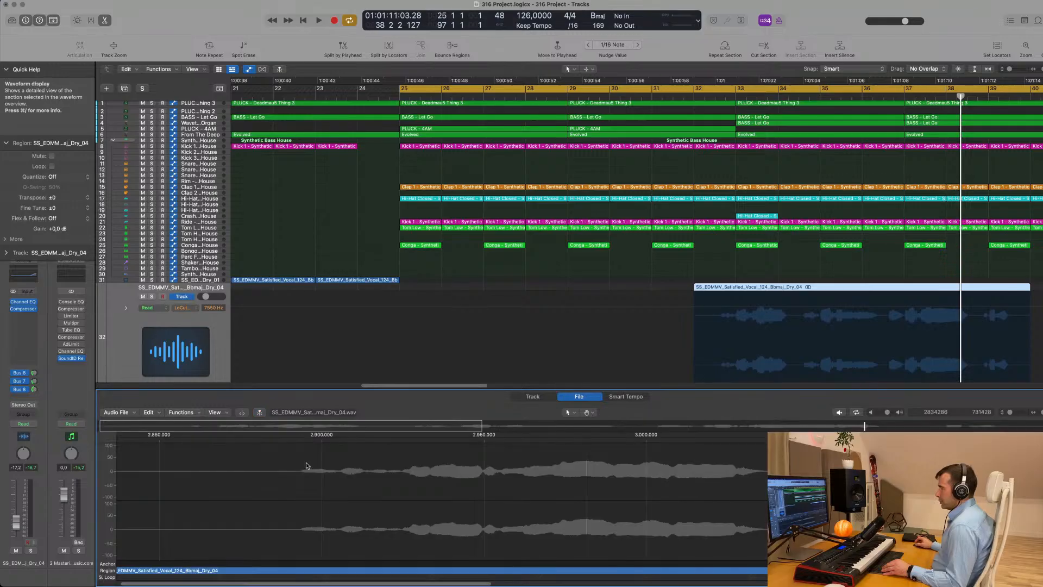
View the vocal's Smart Tempo and track displays, and check its phrases against bars 33, 35, 37 and 39.
{"action": "left_click", "coordinate": [532, 397]}
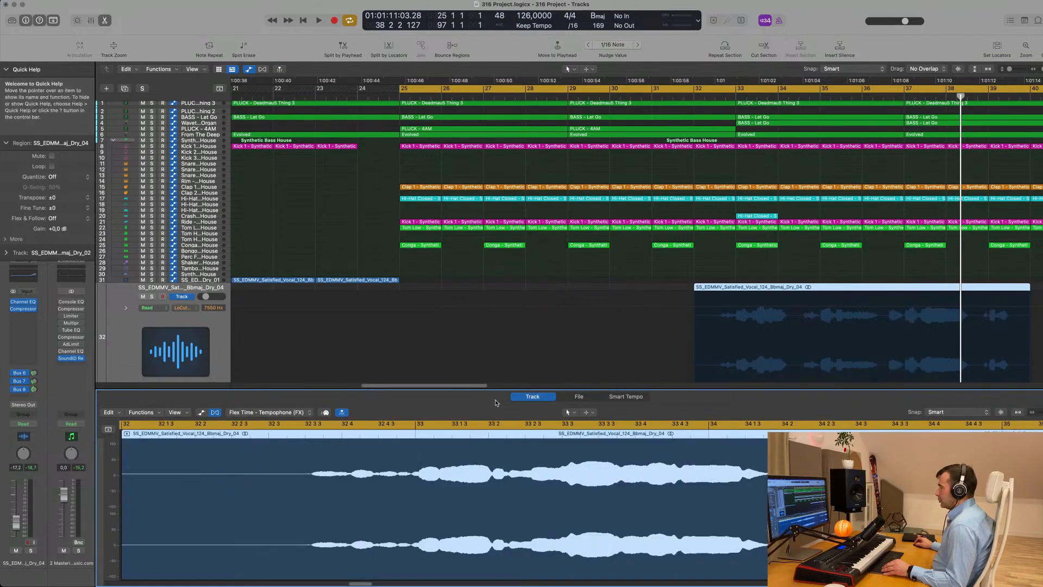
{"action": "left_click", "coordinate": [629, 399]}
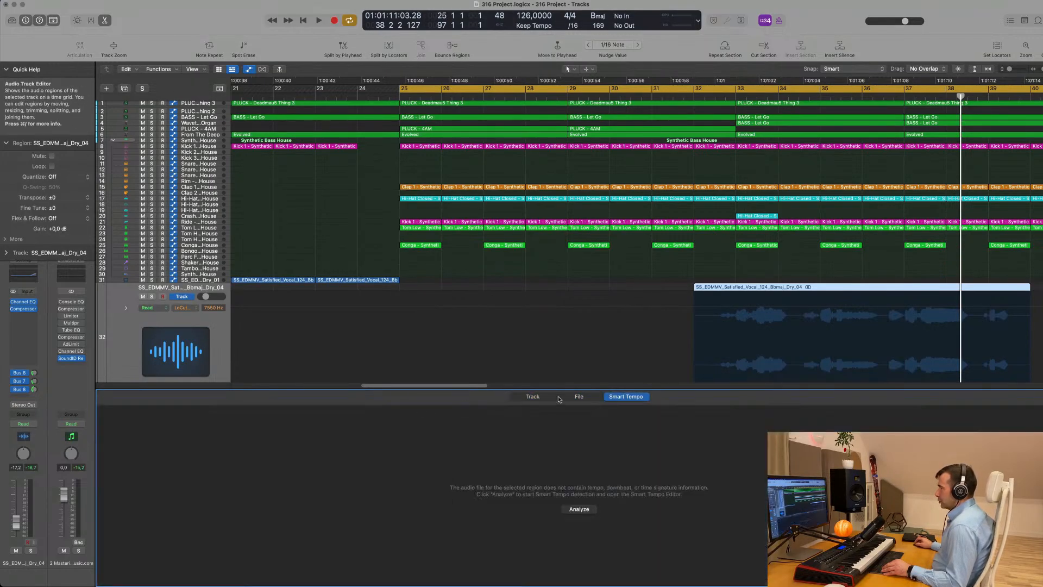
{"action": "left_click", "coordinate": [526, 398]}
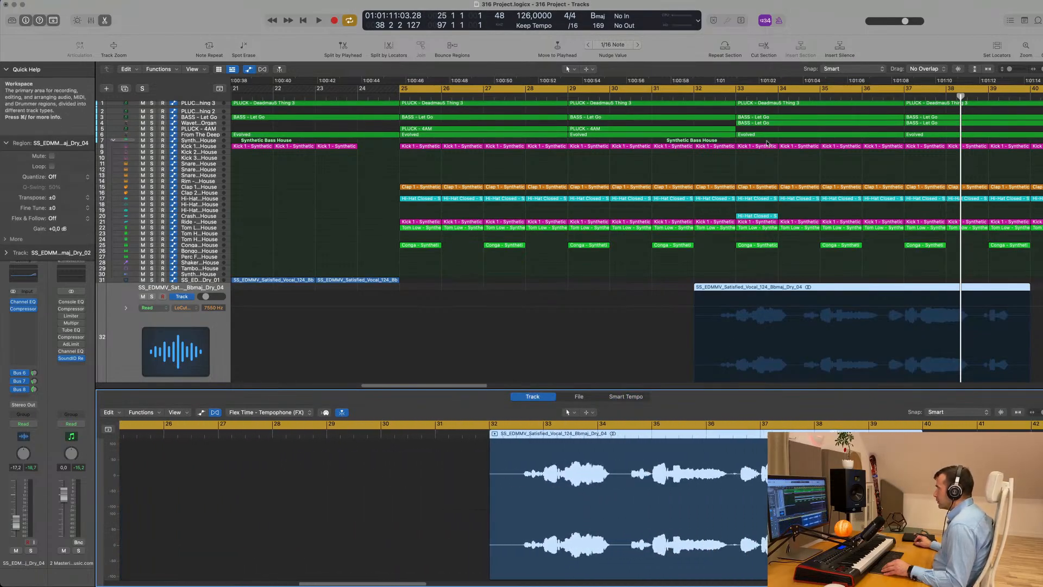
{"action": "left_click", "coordinate": [736, 93]}
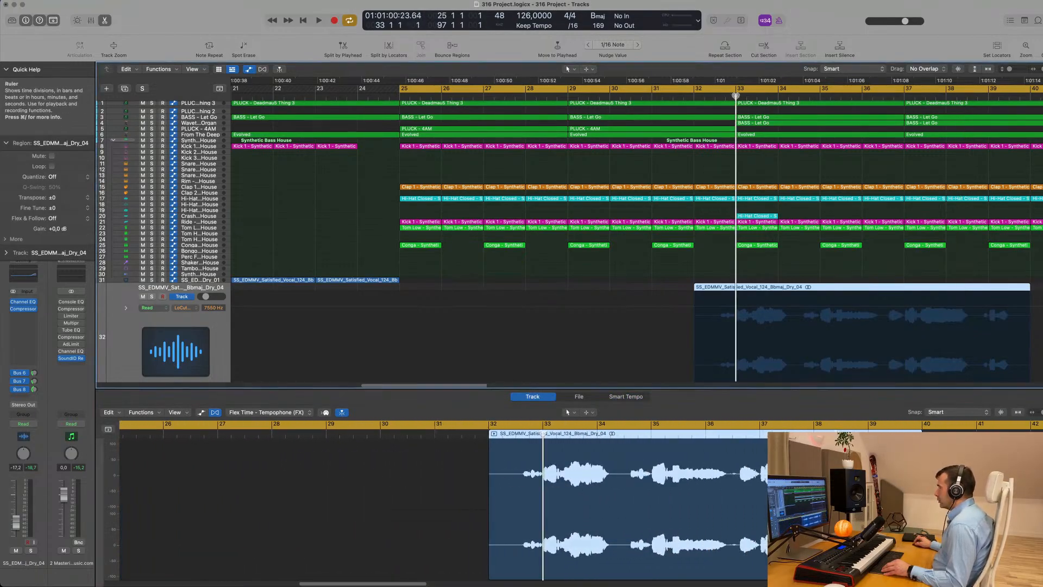
{"action": "left_click", "coordinate": [823, 95]}
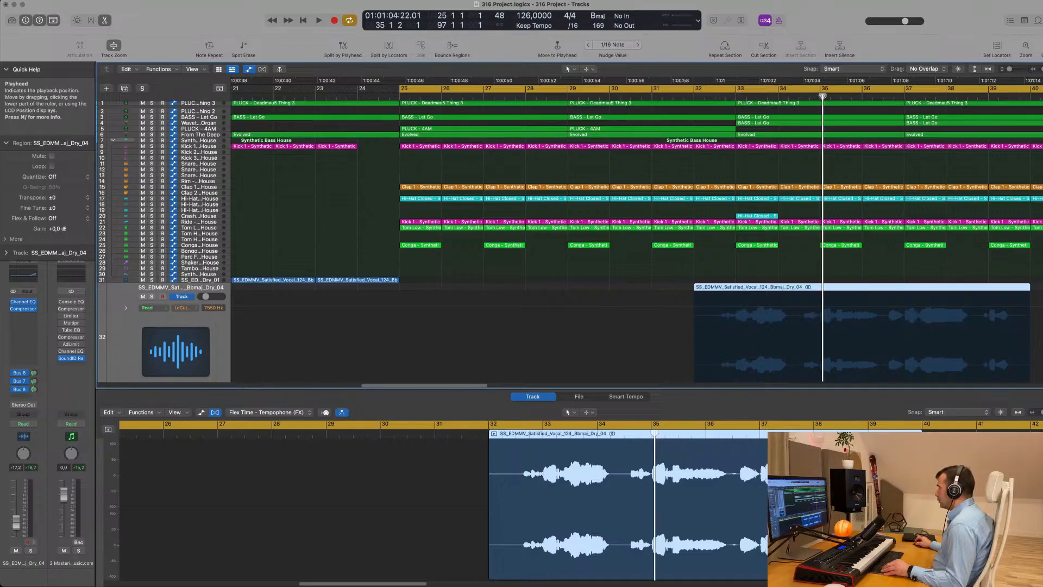
{"action": "left_click", "coordinate": [904, 97]}
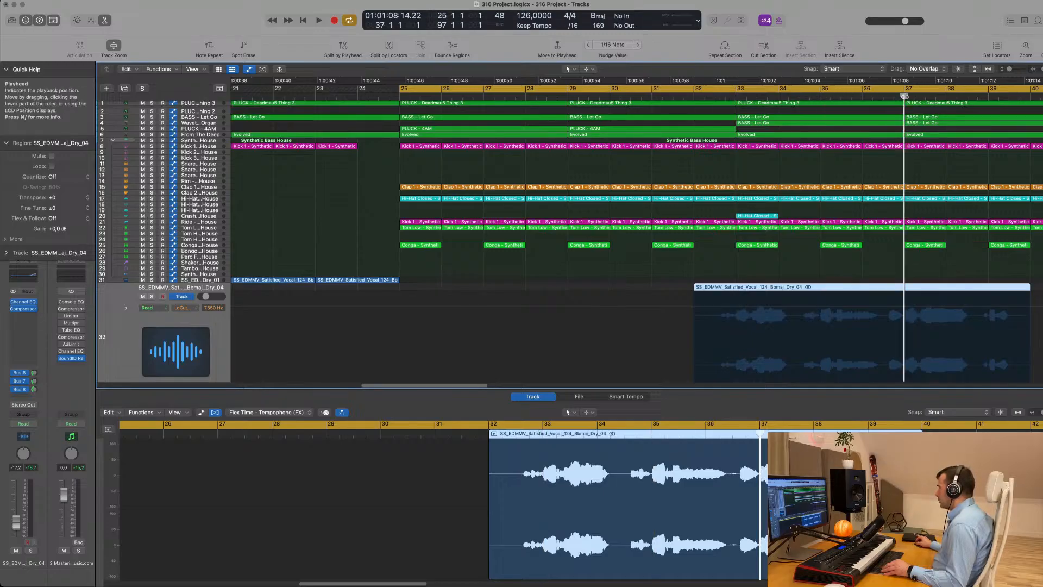
{"action": "left_click", "coordinate": [989, 97]}
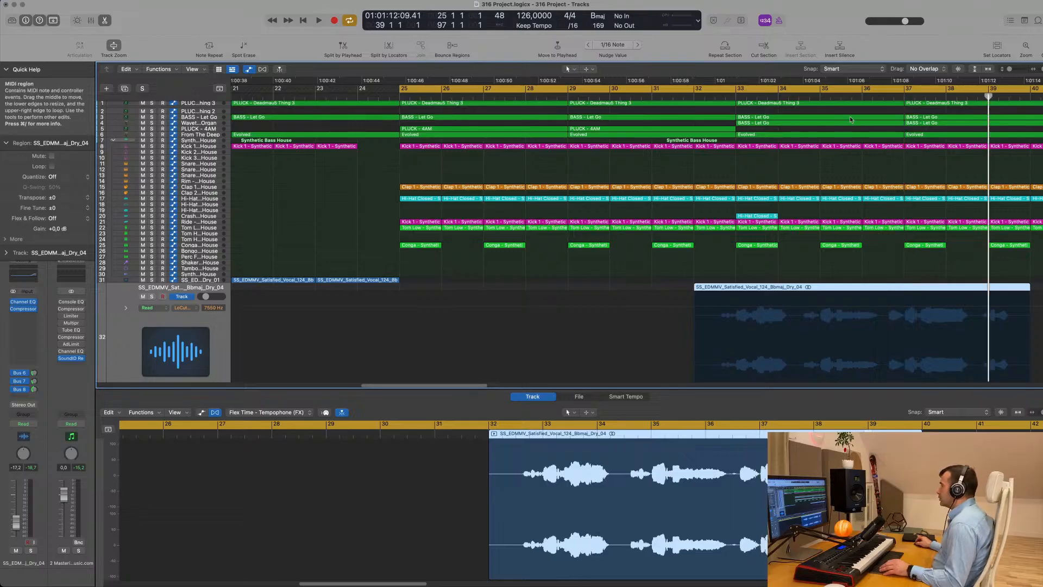
Play from bar 25, move the start of the cycle range to bar 33 and play from there.
{"action": "left_click", "coordinate": [404, 96]}
{"action": "key", "text": "space"}
{"action": "scroll", "coordinate": [413, 96], "scroll_direction": "down", "scroll_amount": 10}
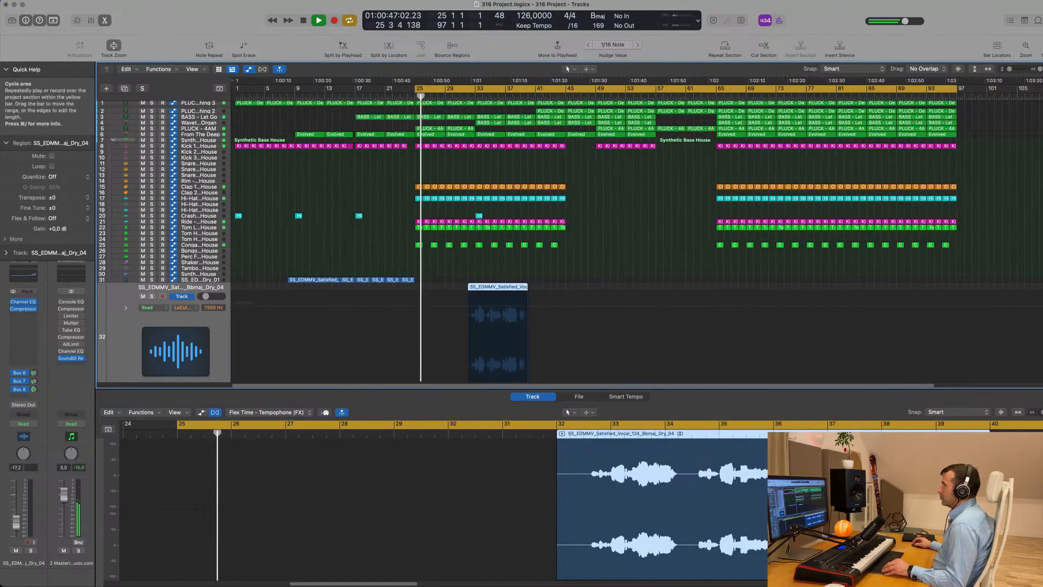
{"action": "left_click_drag", "start_coordinate": [417, 89], "coordinate": [476, 90]}
{"action": "key", "text": "space"}
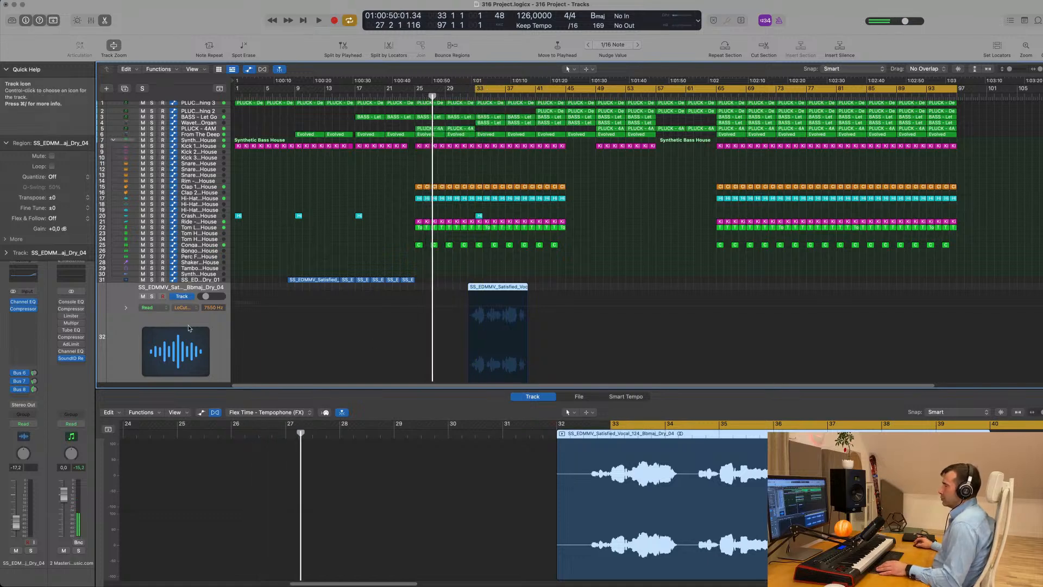
{"action": "scroll", "coordinate": [218, 331], "scroll_direction": "down", "scroll_amount": 1}
{"action": "key", "text": "space"}
{"action": "scroll", "coordinate": [178, 336], "scroll_direction": "up", "scroll_amount": 5}
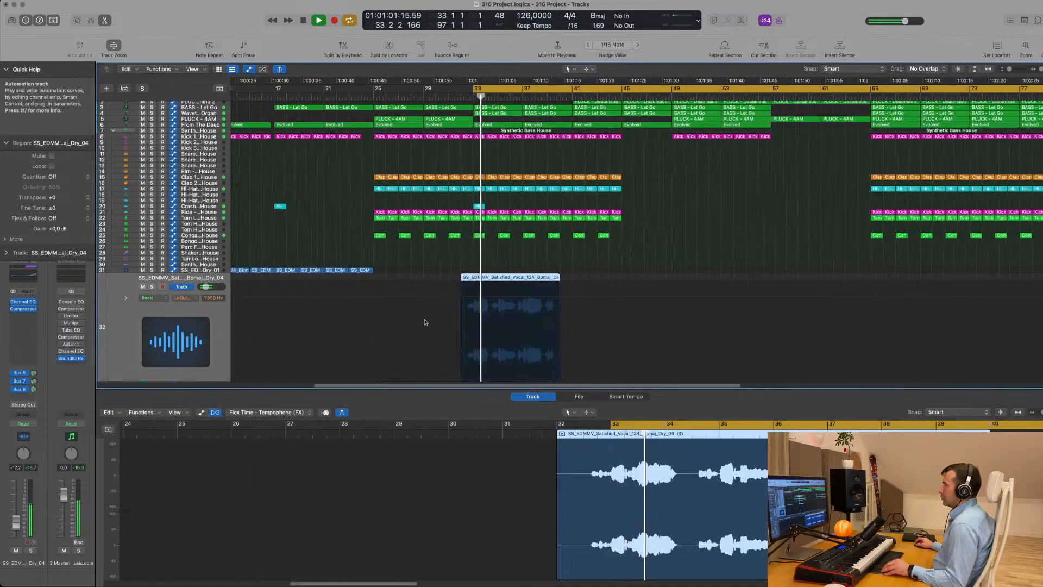
Go back to bar 32, set the cycle range to start there and listen to the vocal's entry.
{"action": "key", "text": "comma"}
{"action": "key", "text": "comma"}
{"action": "key", "text": "comma"}
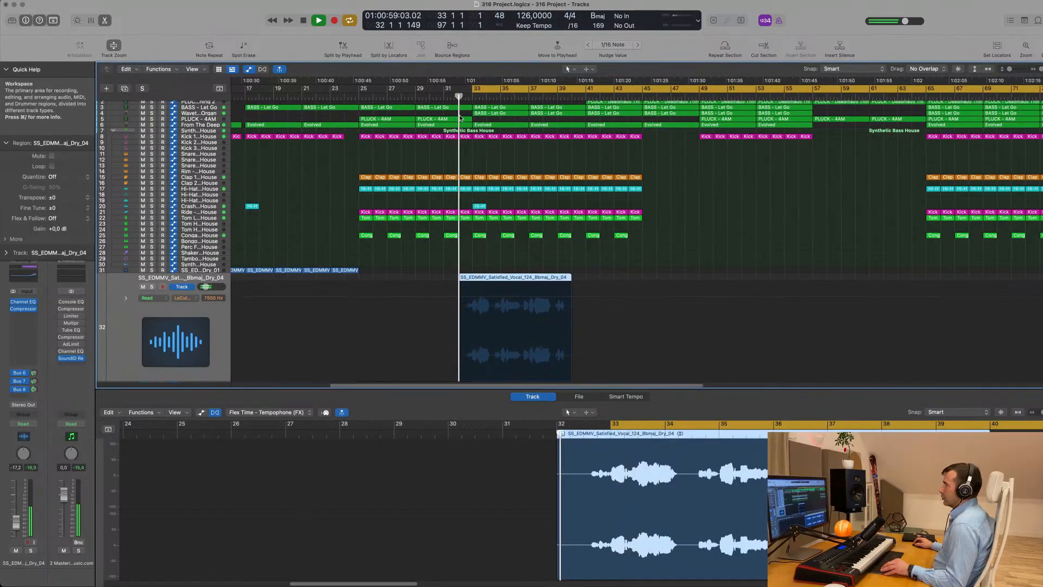
{"action": "scroll", "coordinate": [398, 222], "scroll_direction": "up", "scroll_amount": 3}
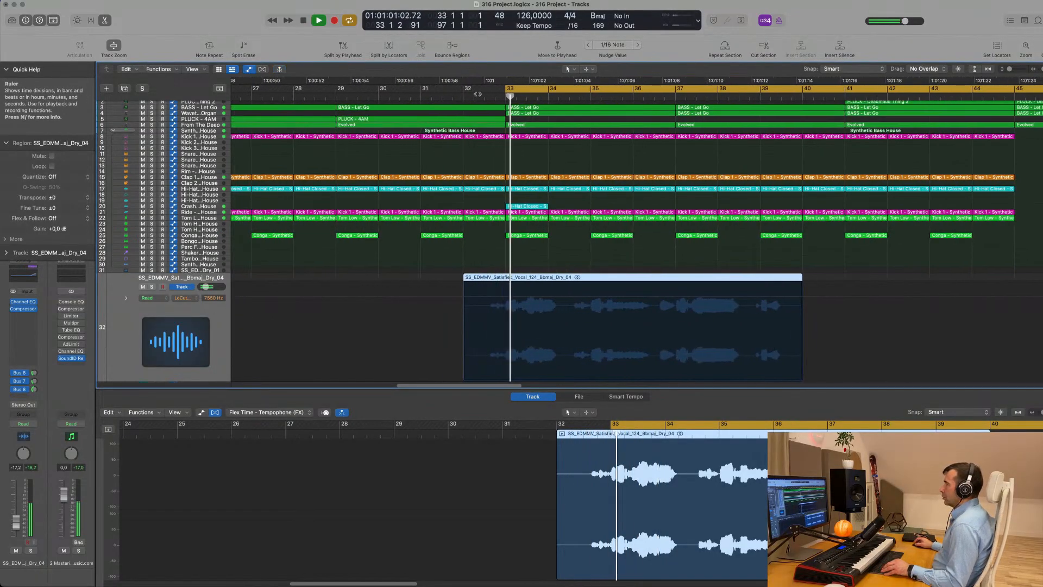
{"action": "left_click_drag", "start_coordinate": [503, 90], "coordinate": [468, 91]}
{"action": "scroll", "coordinate": [485, 128], "scroll_direction": "down", "scroll_amount": 2}
{"action": "scroll", "coordinate": [485, 129], "scroll_direction": "down", "scroll_amount": 6}
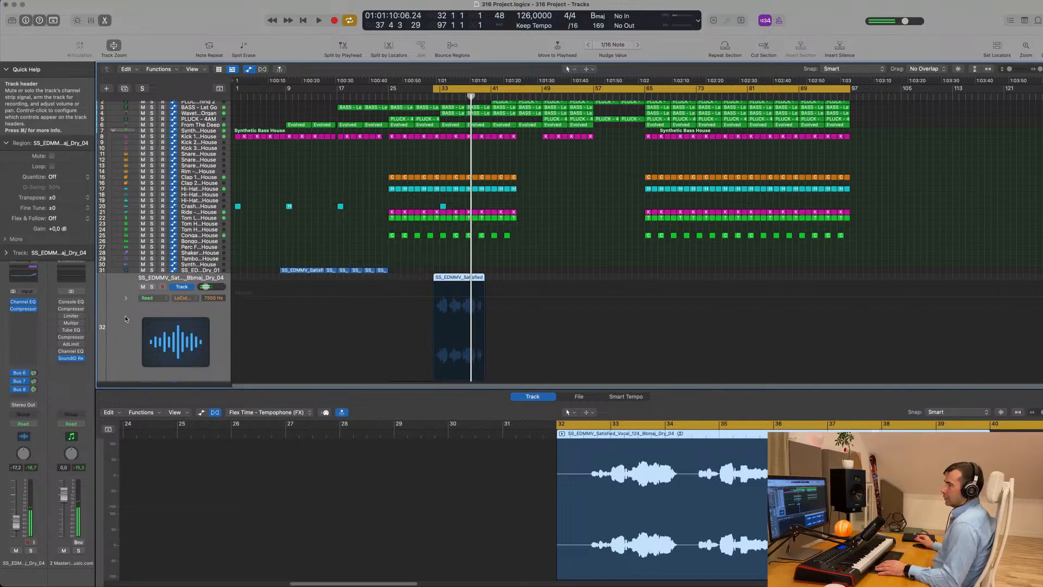
Insert a stereo Pitch Shifter on the Satisfied vocal track and try it at 1 semitone during playback.
{"action": "left_click", "coordinate": [22, 320]}
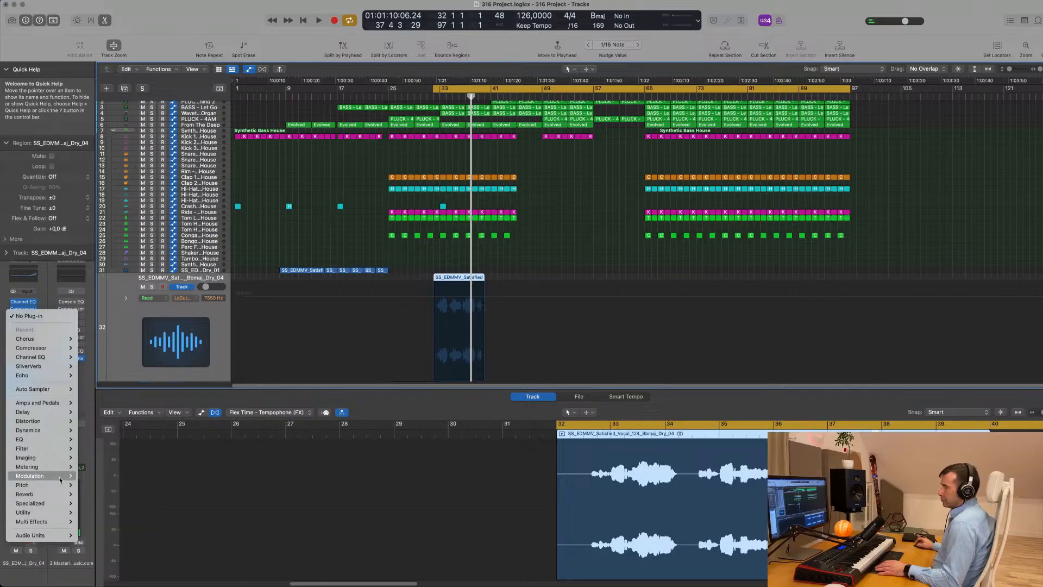
{"action": "mouse_move", "coordinate": [59, 487]}
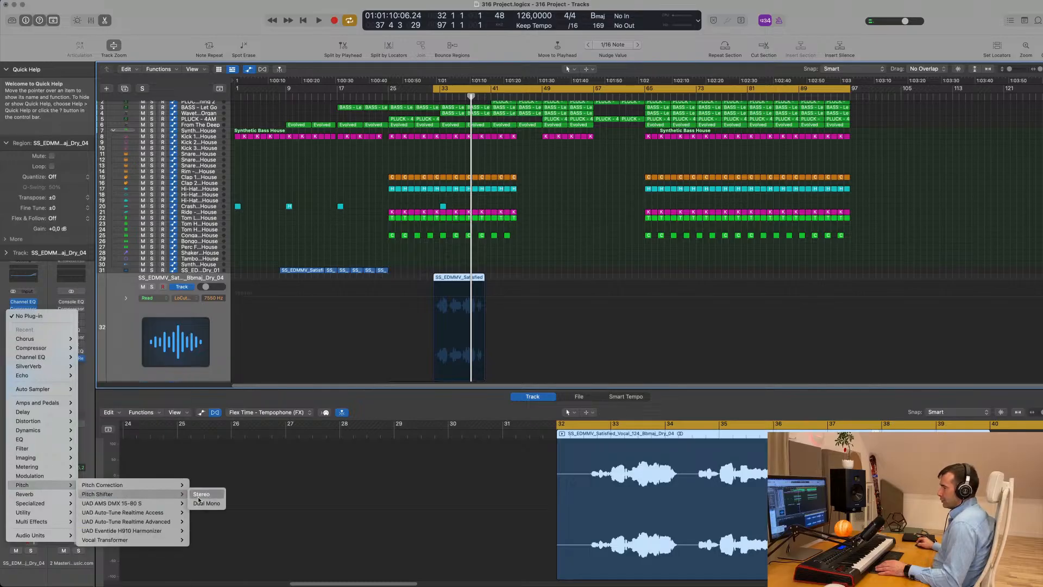
{"action": "left_click", "coordinate": [199, 495]}
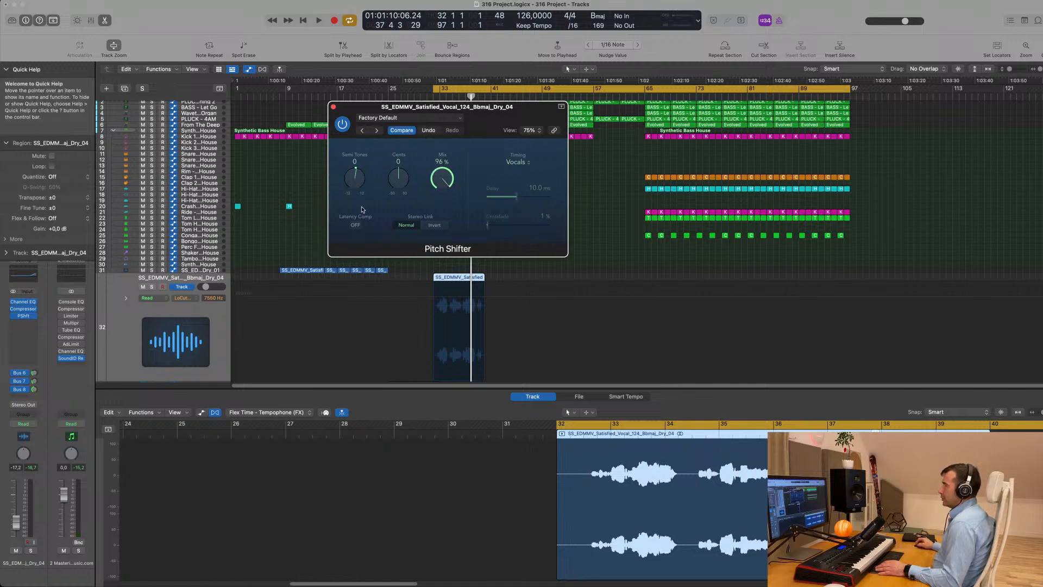
{"action": "left_click_drag", "start_coordinate": [494, 119], "coordinate": [674, 163]}
{"action": "key", "text": "space"}
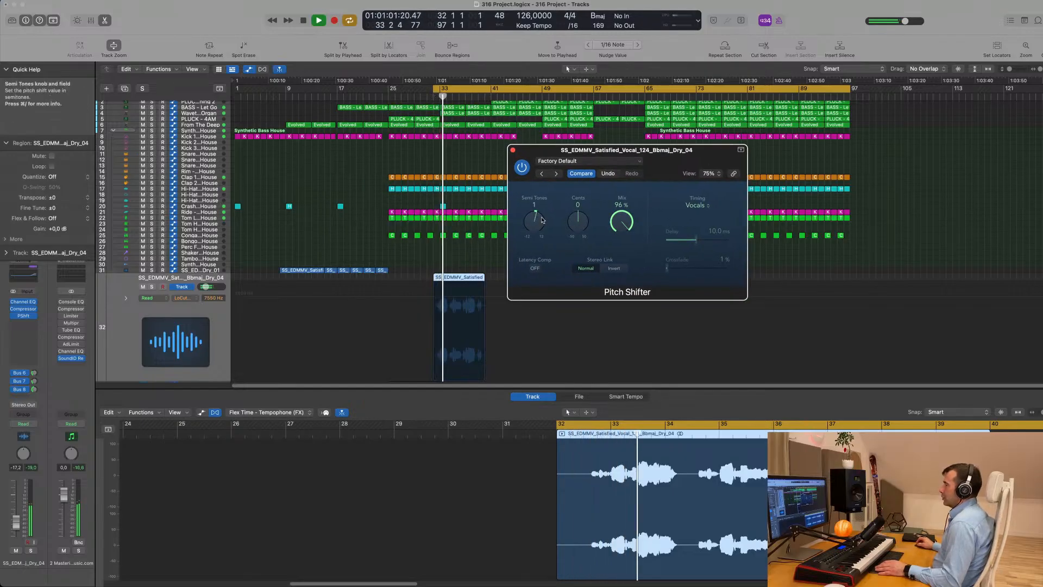
Try the Pitch Shifter at -1 semitone, set it to -3 and listen to the vocal from bar 32.
{"action": "key", "text": "Return"}
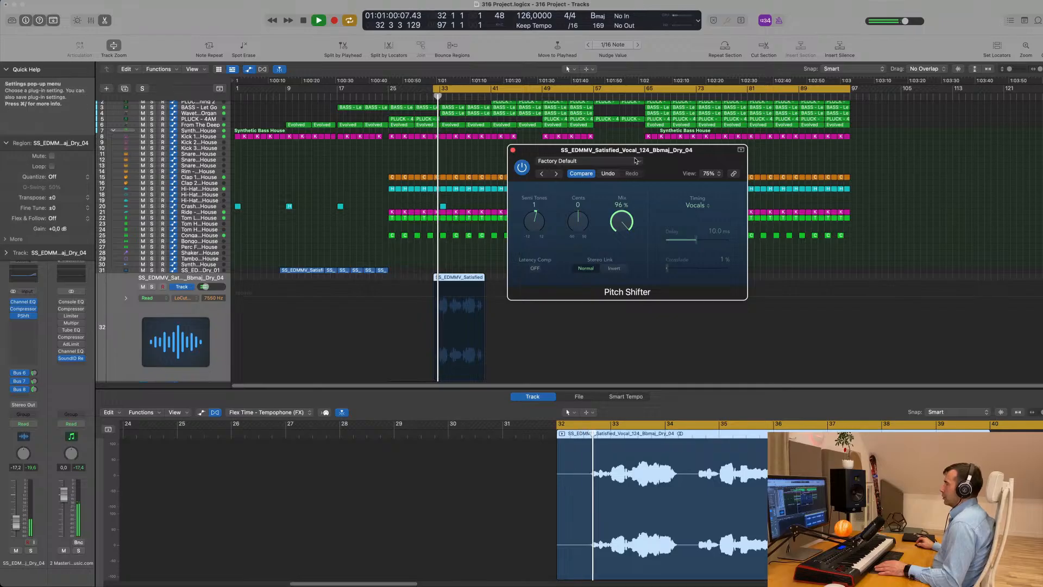
{"action": "left_click_drag", "start_coordinate": [621, 176], "coordinate": [664, 170]}
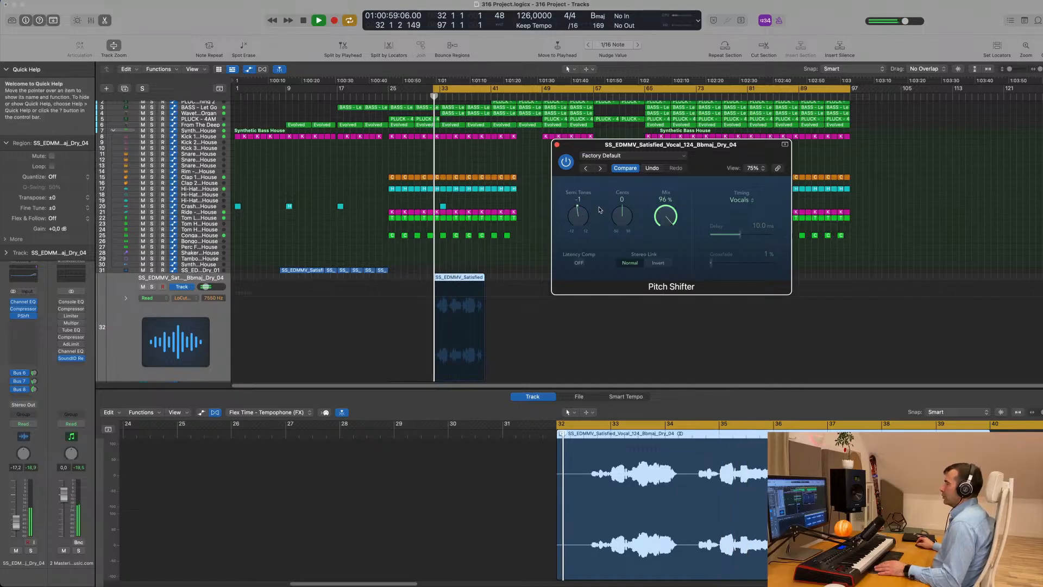
{"action": "left_click_drag", "start_coordinate": [718, 150], "coordinate": [601, 218]}
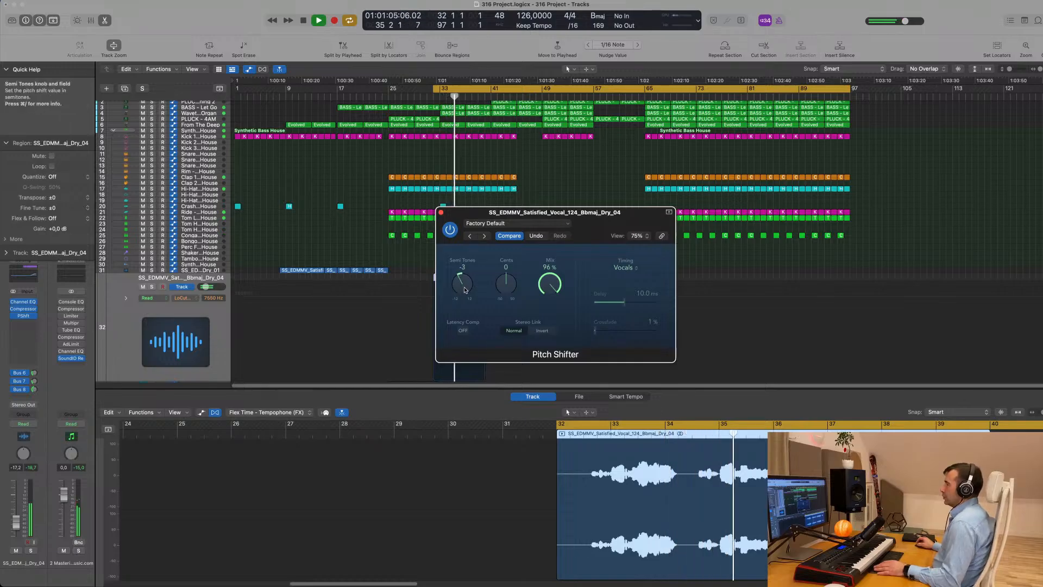
{"action": "key", "text": "space"}
{"action": "key", "text": "space"}
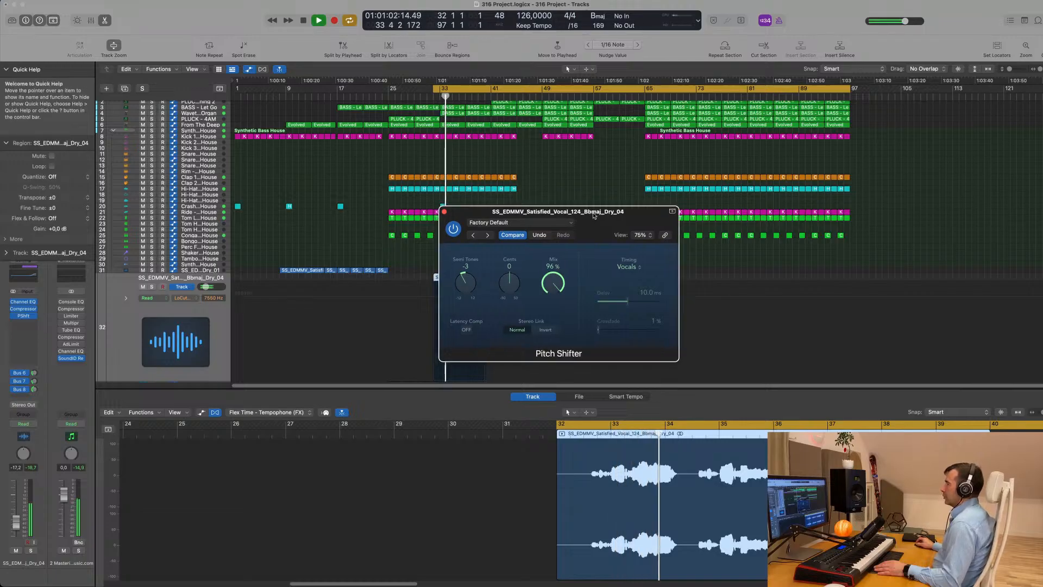
{"action": "left_click_drag", "start_coordinate": [589, 217], "coordinate": [636, 220]}
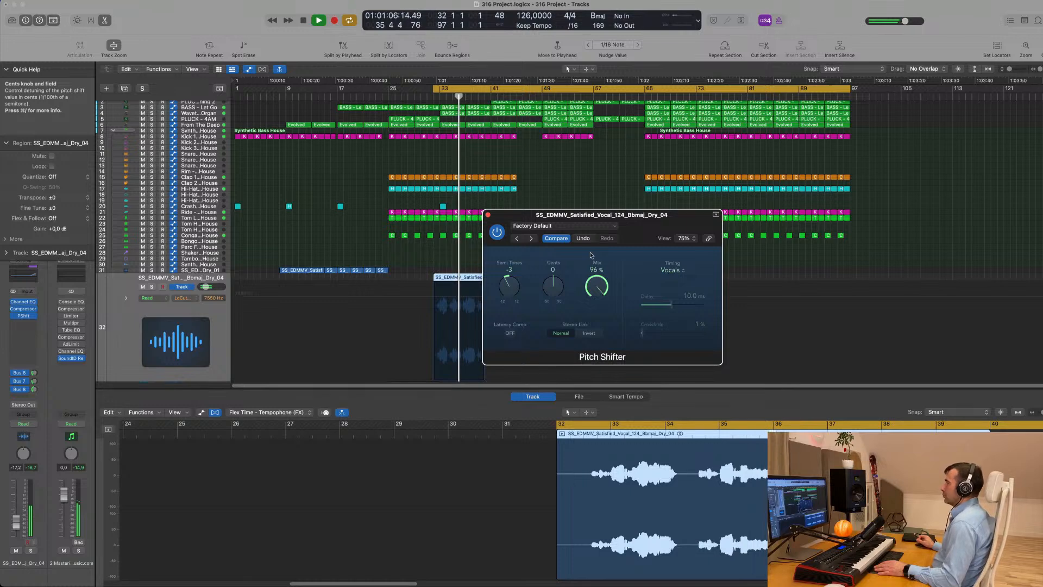
{"action": "left_click_drag", "start_coordinate": [646, 213], "coordinate": [715, 168]}
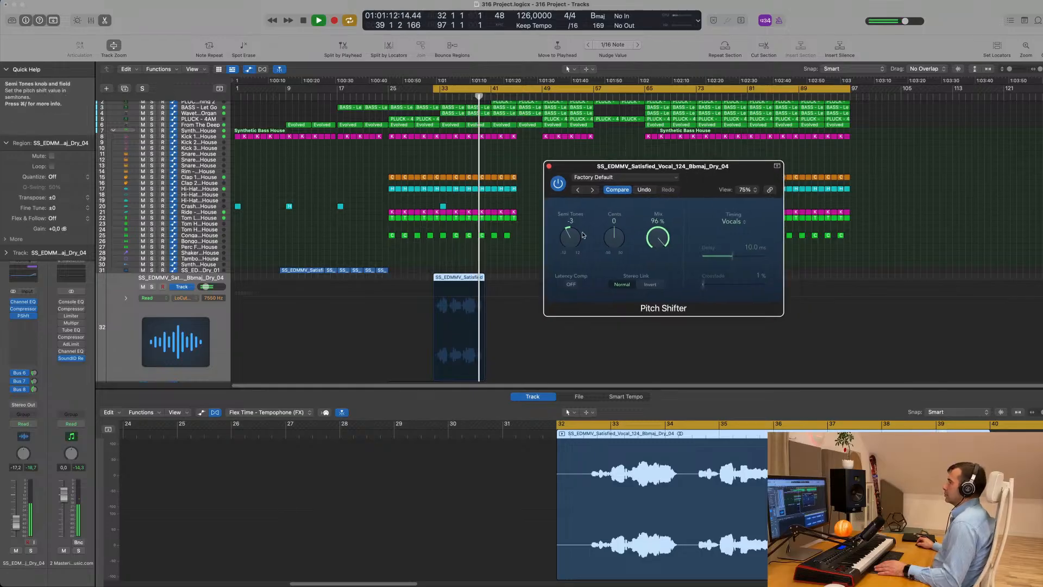
Turn on latency compensation in the Satisfied vocal's Pitch Shifter, listen to the result and close the plug-in.
{"action": "left_click", "coordinate": [571, 284]}
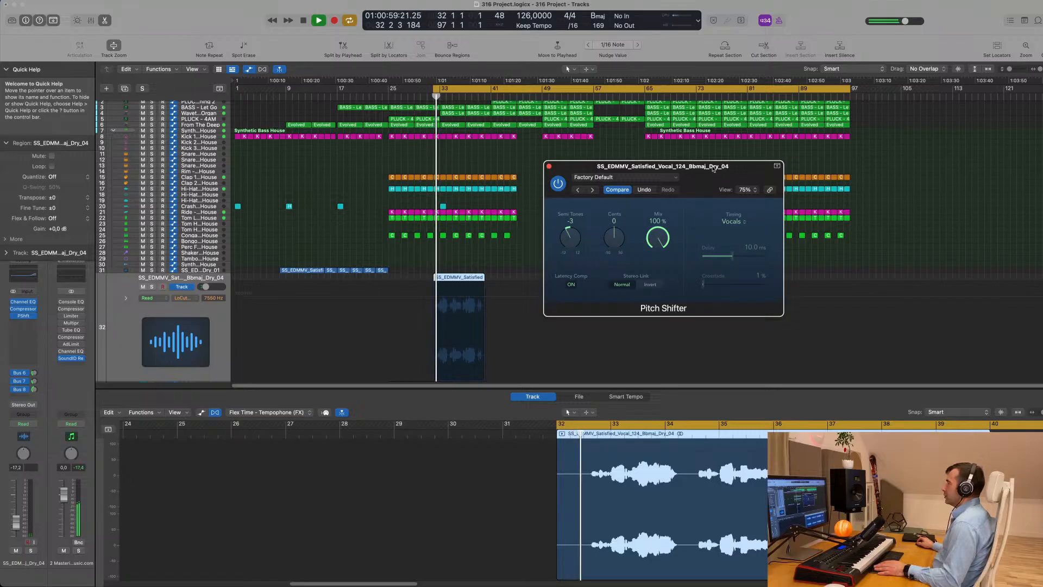
{"action": "left_click_drag", "start_coordinate": [714, 169], "coordinate": [634, 182]}
{"action": "left_click", "coordinate": [580, 190]}
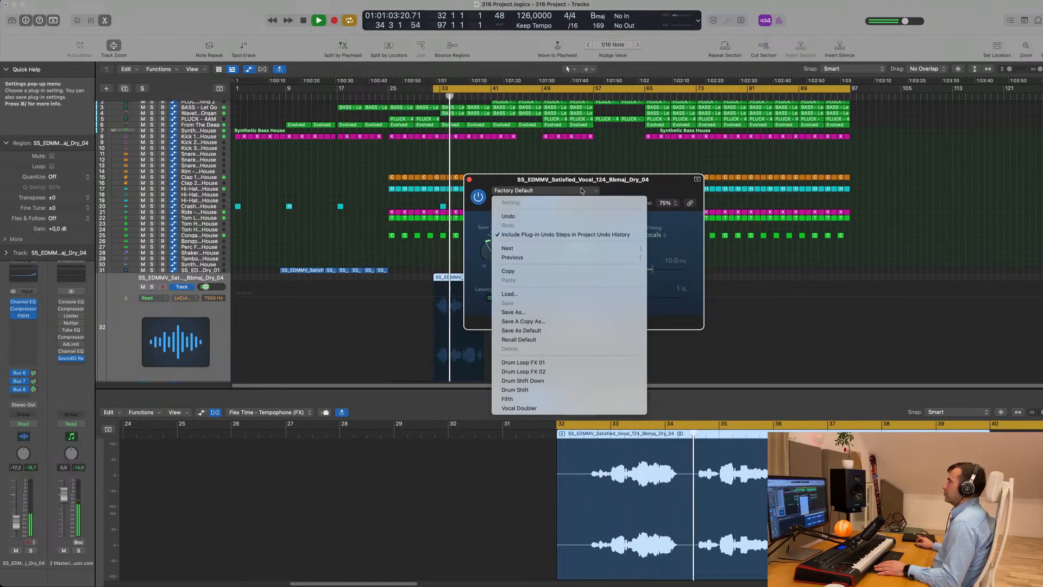
{"action": "left_click", "coordinate": [644, 183]}
{"action": "left_click_drag", "start_coordinate": [644, 182], "coordinate": [719, 171]}
{"action": "key", "text": "space"}
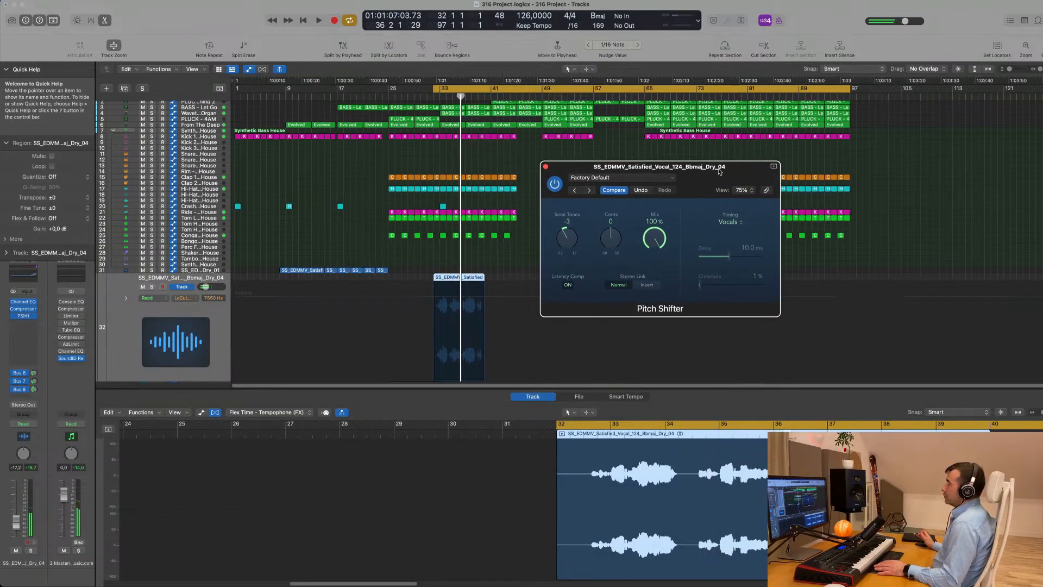
{"action": "key", "text": "space"}
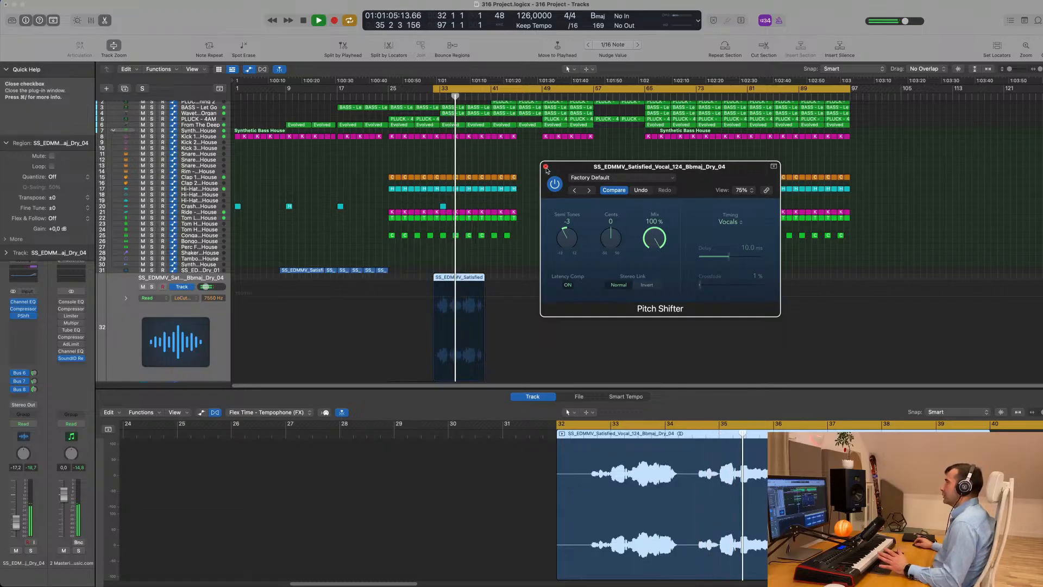
{"action": "key", "text": "super+w"}
Show the mixer and copy the Pitch Shifter from the vocal track ending in 04 to the one ending in 01.
{"action": "left_click", "coordinate": [184, 271]}
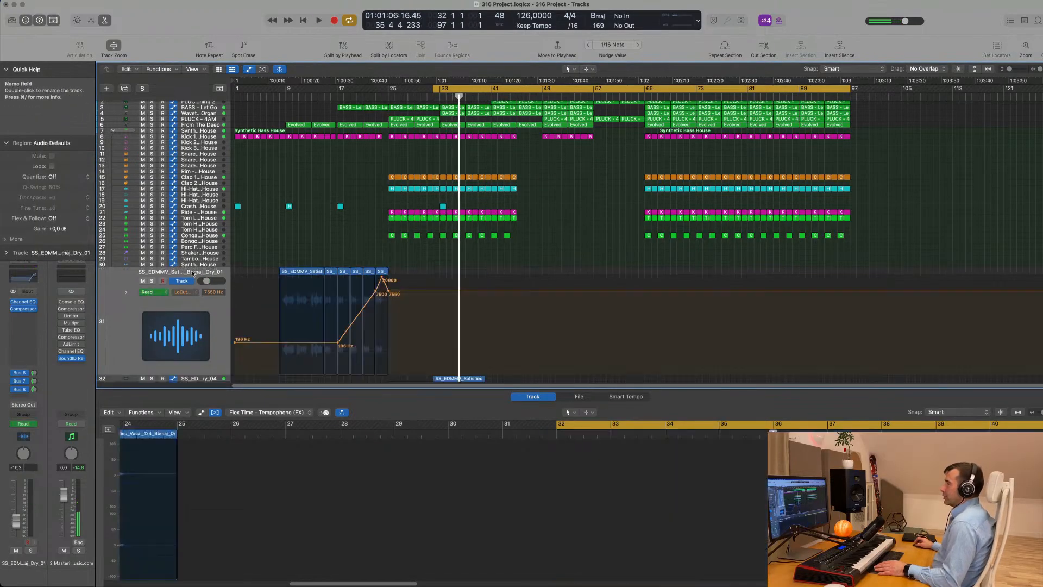
{"action": "key", "text": "x"}
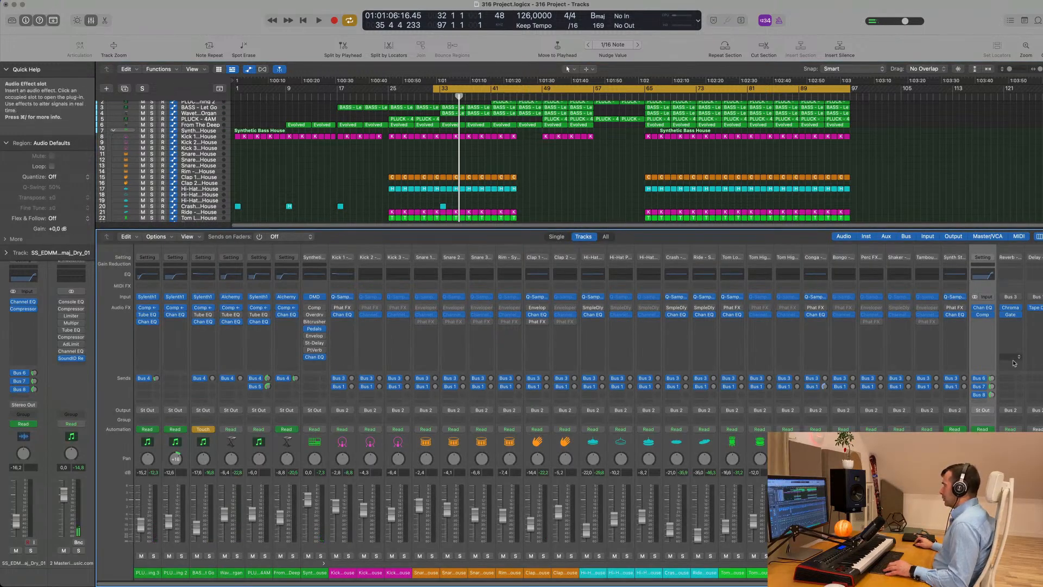
{"action": "scroll", "coordinate": [456, 220], "scroll_direction": "down", "scroll_amount": 10}
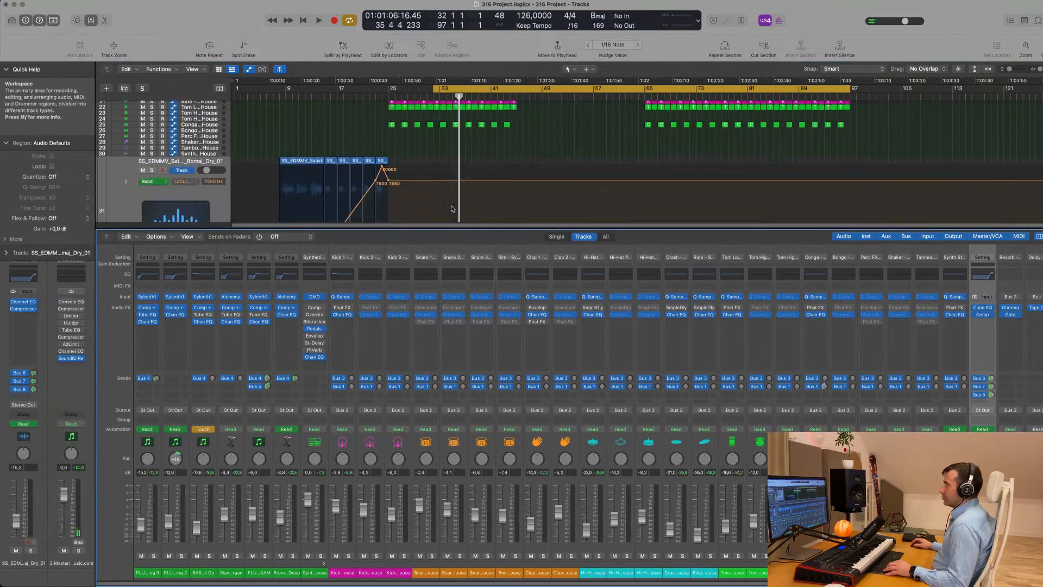
{"action": "left_click", "coordinate": [208, 172]}
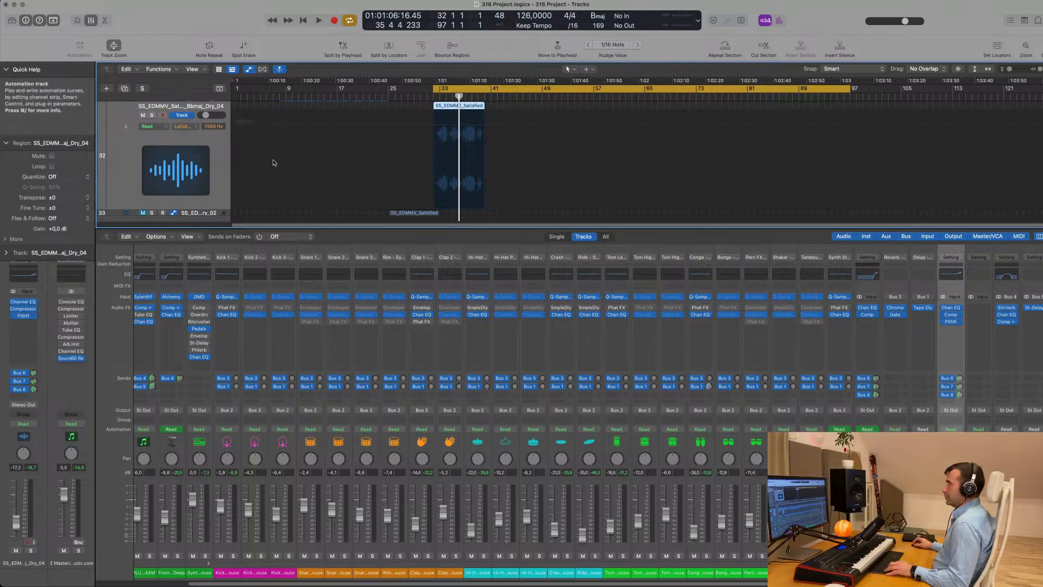
{"action": "scroll", "coordinate": [225, 158], "scroll_direction": "up", "scroll_amount": 2}
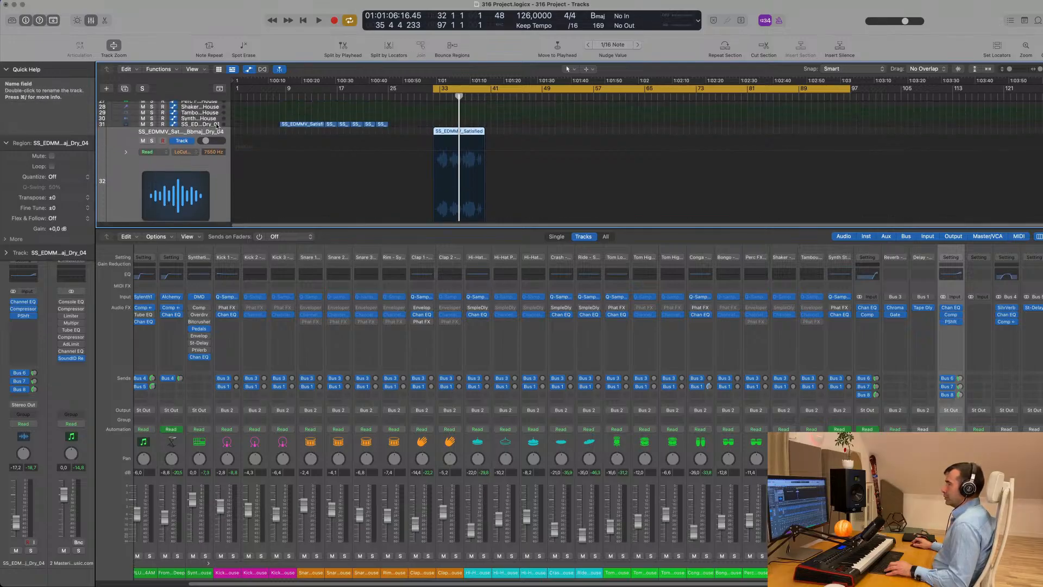
{"action": "left_click", "coordinate": [217, 124]}
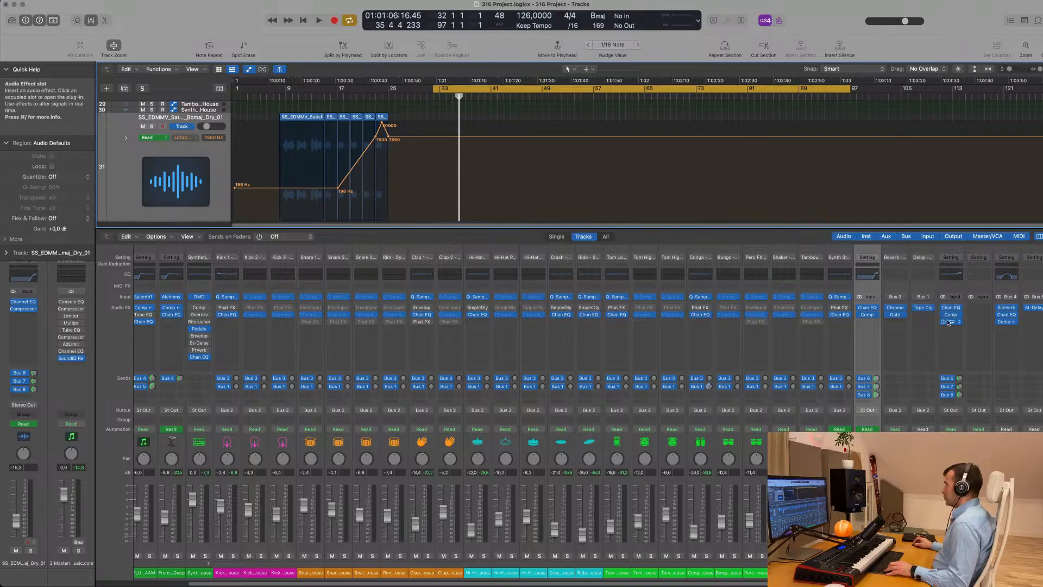
{"action": "left_click_drag", "start_coordinate": [954, 325], "coordinate": [881, 325]}
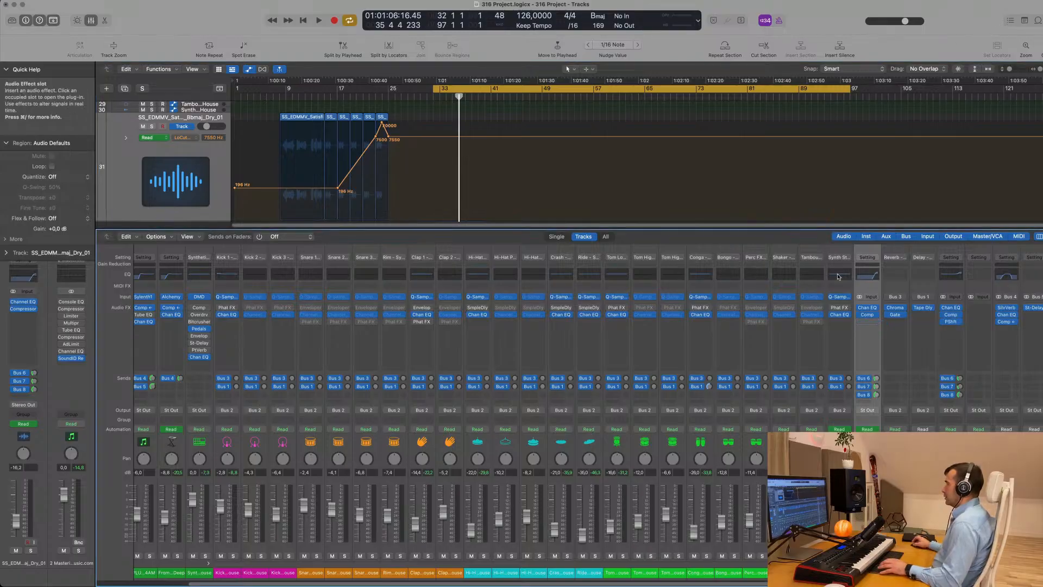
Extend the start of the cycle range back to bar 17, play from there and hide the mixer.
{"action": "scroll", "coordinate": [418, 88], "scroll_direction": "up", "scroll_amount": 10}
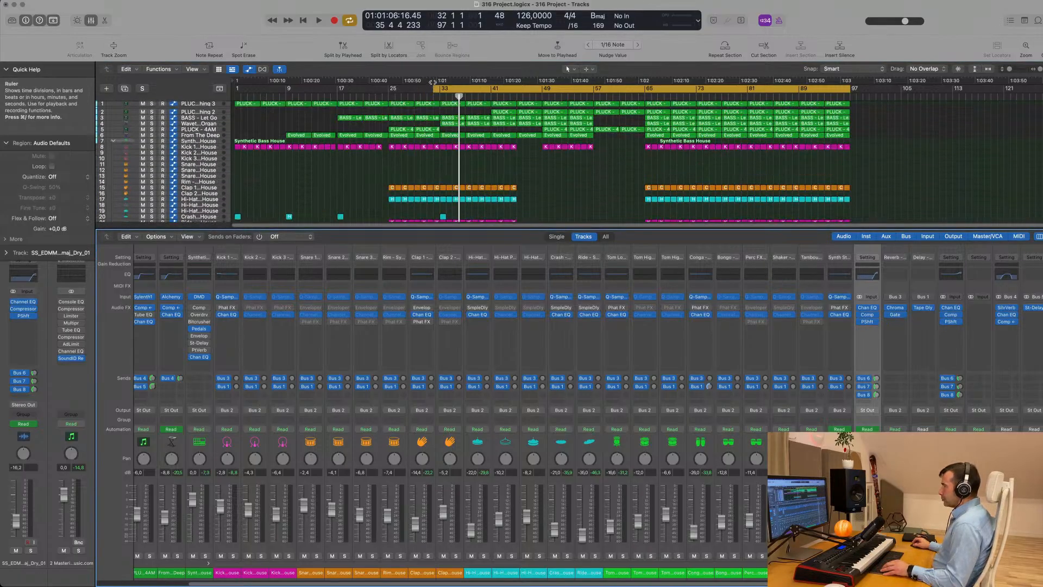
{"action": "left_click_drag", "start_coordinate": [434, 90], "coordinate": [338, 90]}
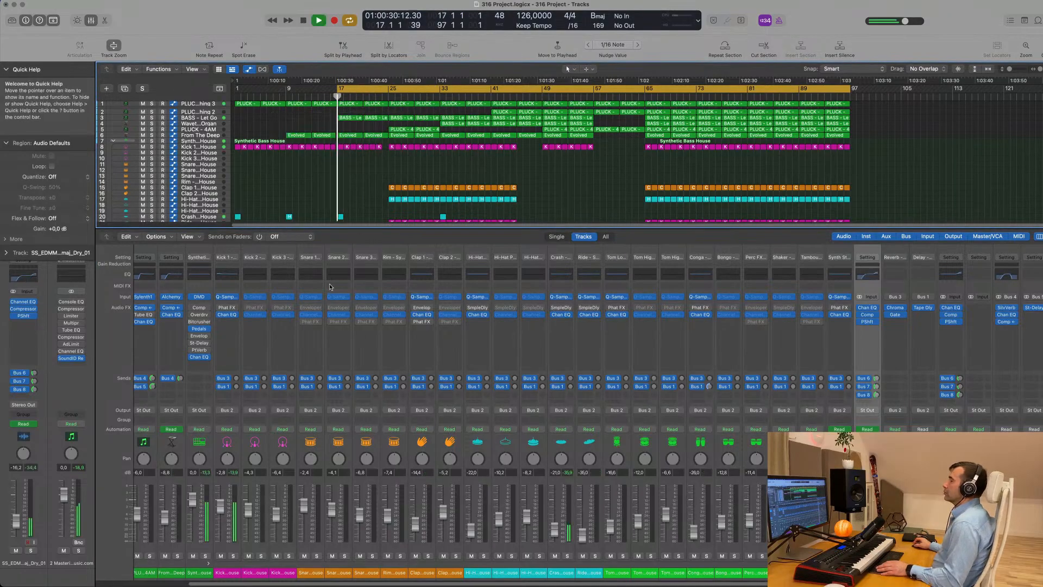
{"action": "key", "text": "space"}
{"action": "key", "text": "x"}
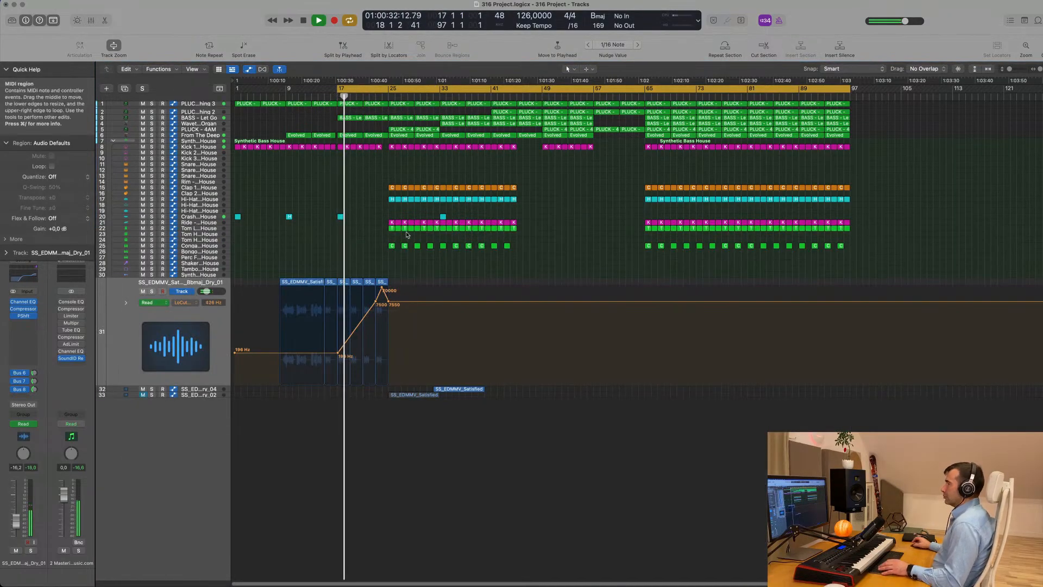
Extend the start of the cycle range back to bar 9 and listen to the pitch-shifted vocal in the intro.
{"action": "left_click_drag", "start_coordinate": [333, 90], "coordinate": [286, 90]}
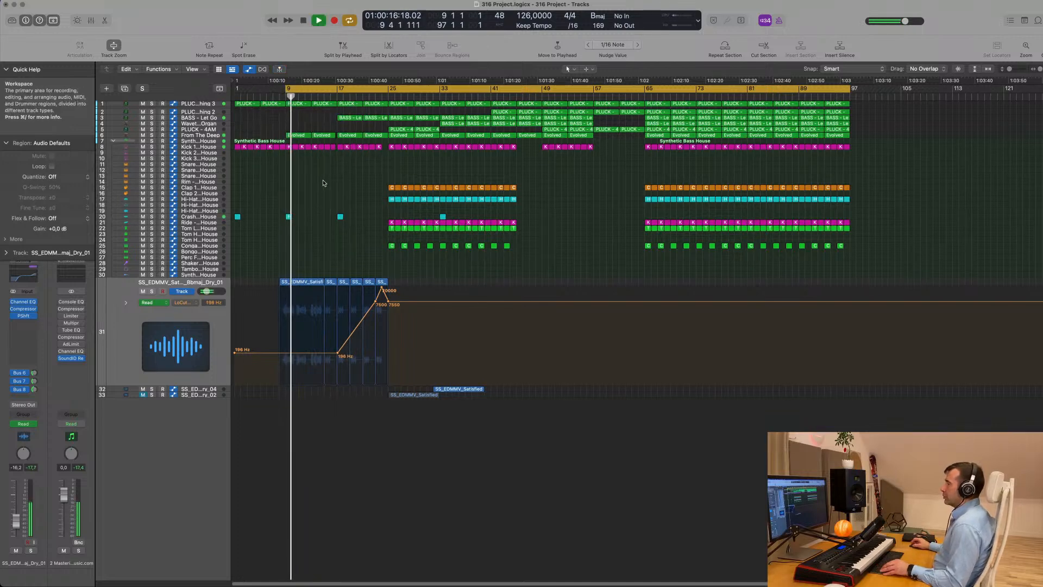
{"action": "scroll", "coordinate": [329, 181], "scroll_direction": "up", "scroll_amount": 6}
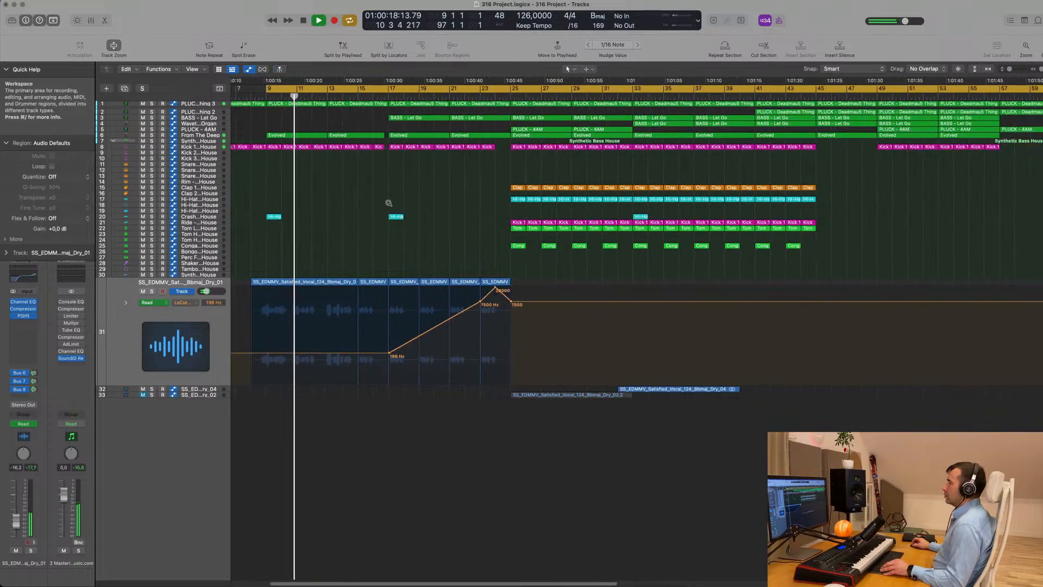
{"action": "scroll", "coordinate": [388, 203], "scroll_direction": "down", "scroll_amount": 3}
{"action": "scroll", "coordinate": [359, 204], "scroll_direction": "down", "scroll_amount": 4}
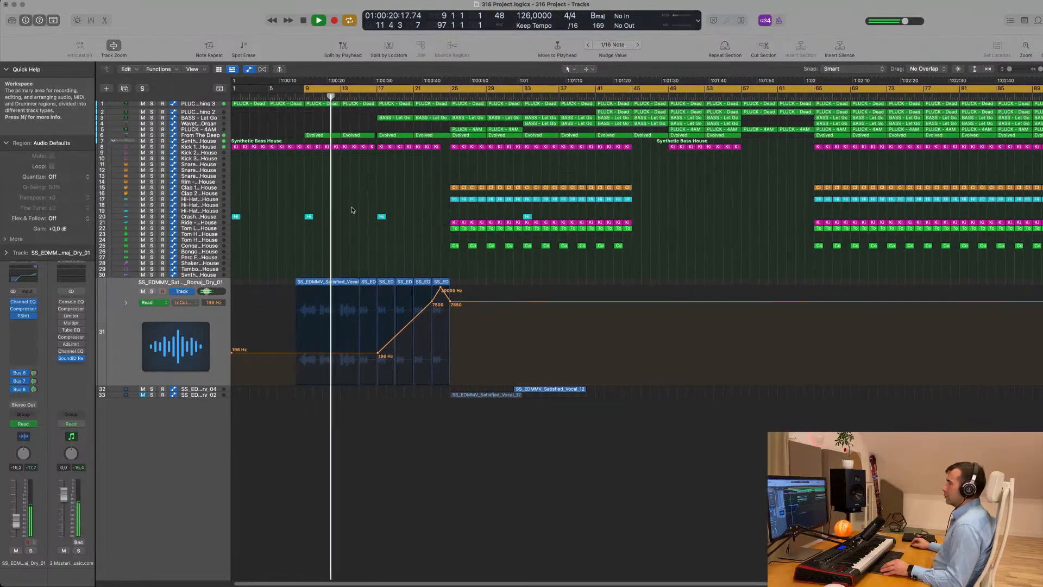
{"action": "scroll", "coordinate": [352, 211], "scroll_direction": "down", "scroll_amount": 1}
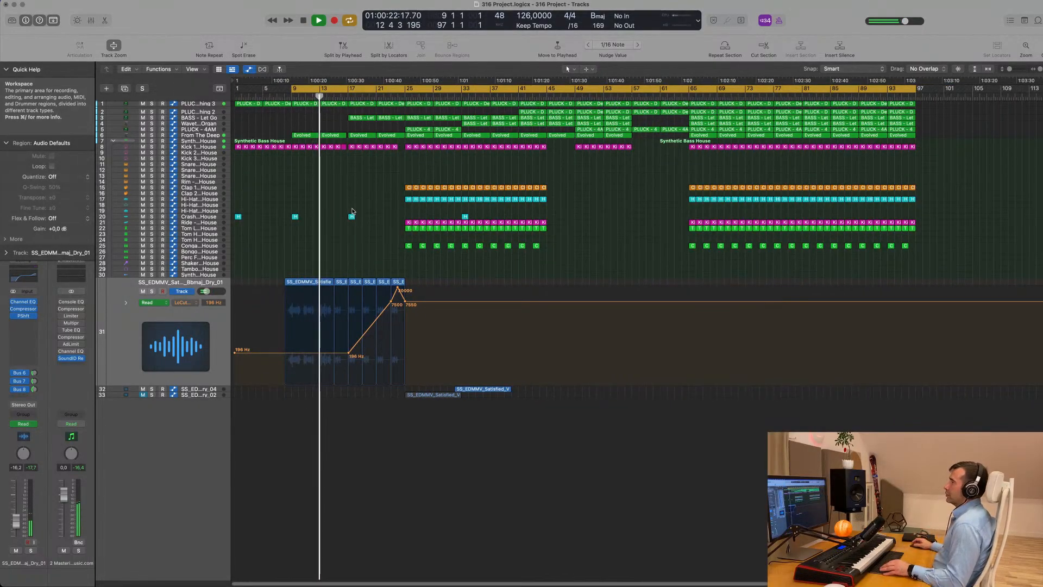
{"action": "scroll", "coordinate": [335, 199], "scroll_direction": "up", "scroll_amount": 4}
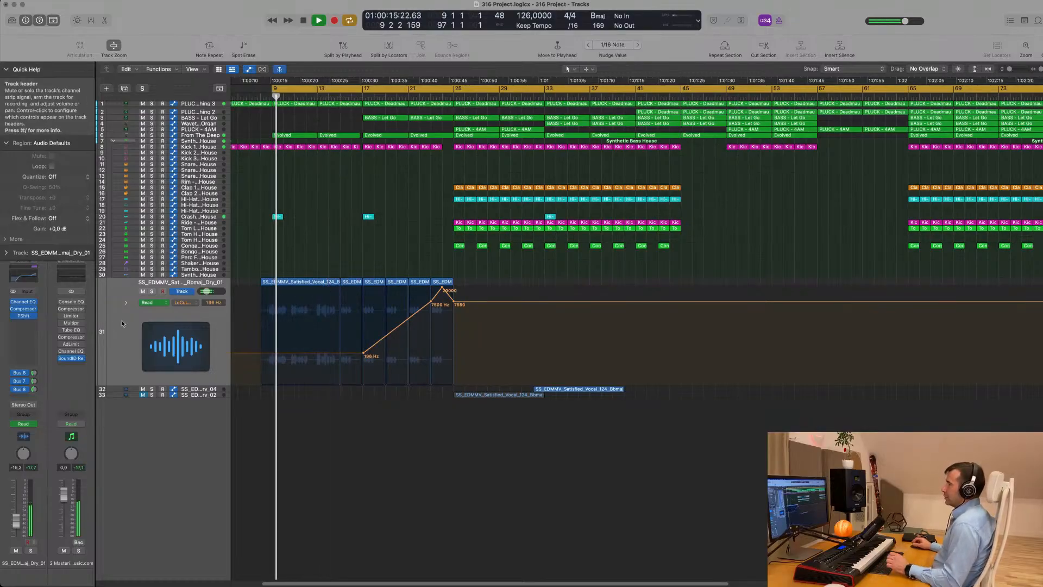
{"action": "scroll", "coordinate": [340, 256], "scroll_direction": "down", "scroll_amount": 1}
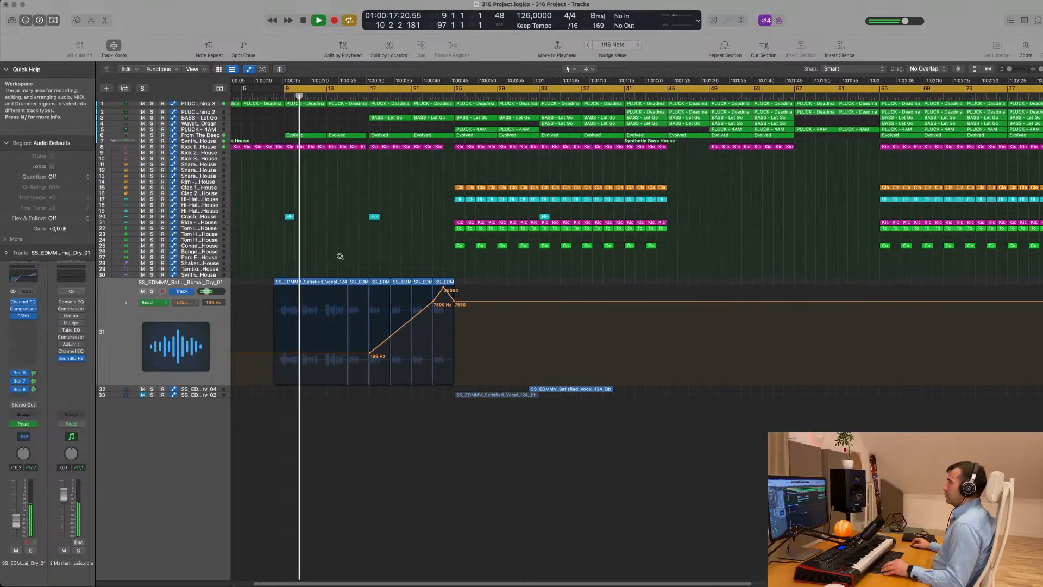
{"action": "scroll", "coordinate": [340, 256], "scroll_direction": "down", "scroll_amount": 2}
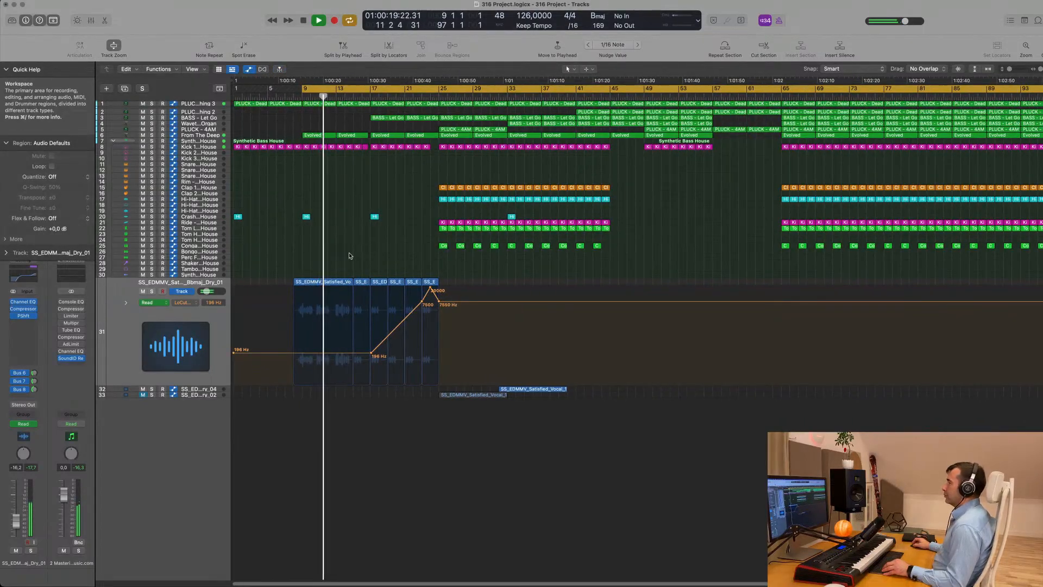
{"action": "scroll", "coordinate": [379, 254], "scroll_direction": "up", "scroll_amount": 3}
{"action": "scroll", "coordinate": [406, 256], "scroll_direction": "down", "scroll_amount": 4}
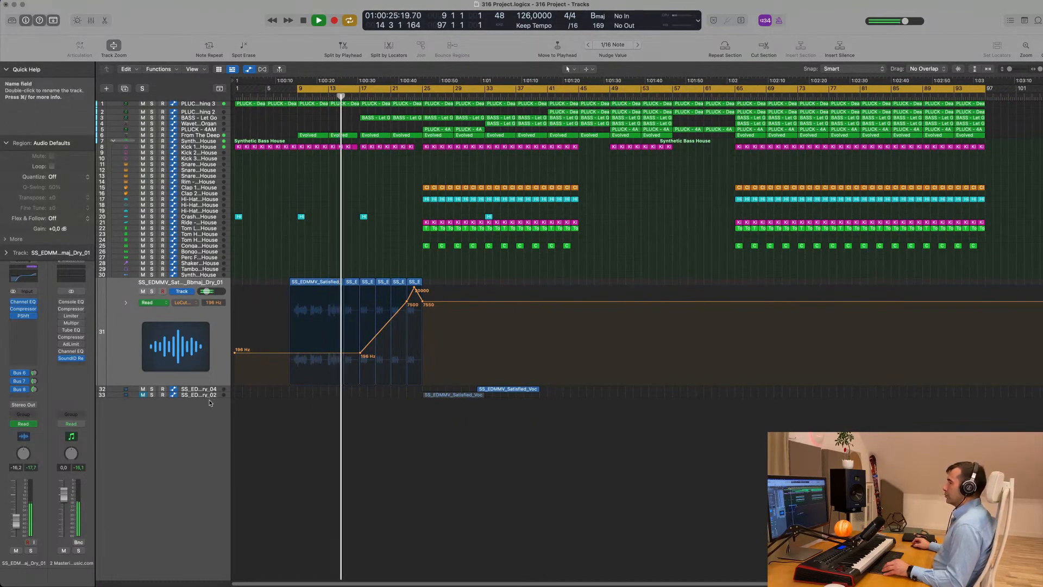
Select the muted Satisfied vocal region starting at bar 25 and keep listening through the arrangement.
{"action": "left_click", "coordinate": [449, 395]}
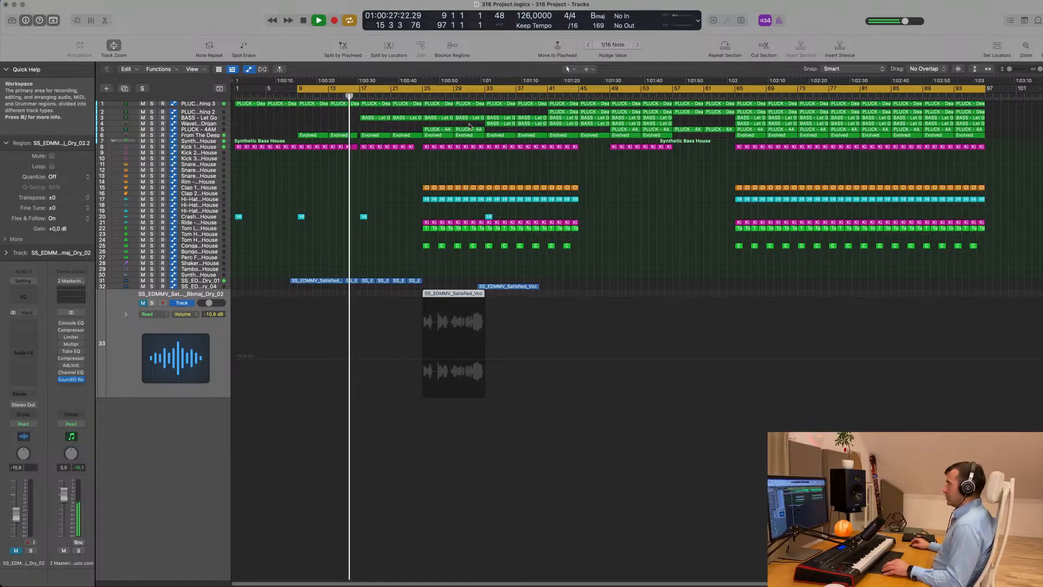
{"action": "scroll", "coordinate": [412, 235], "scroll_direction": "up", "scroll_amount": 4}
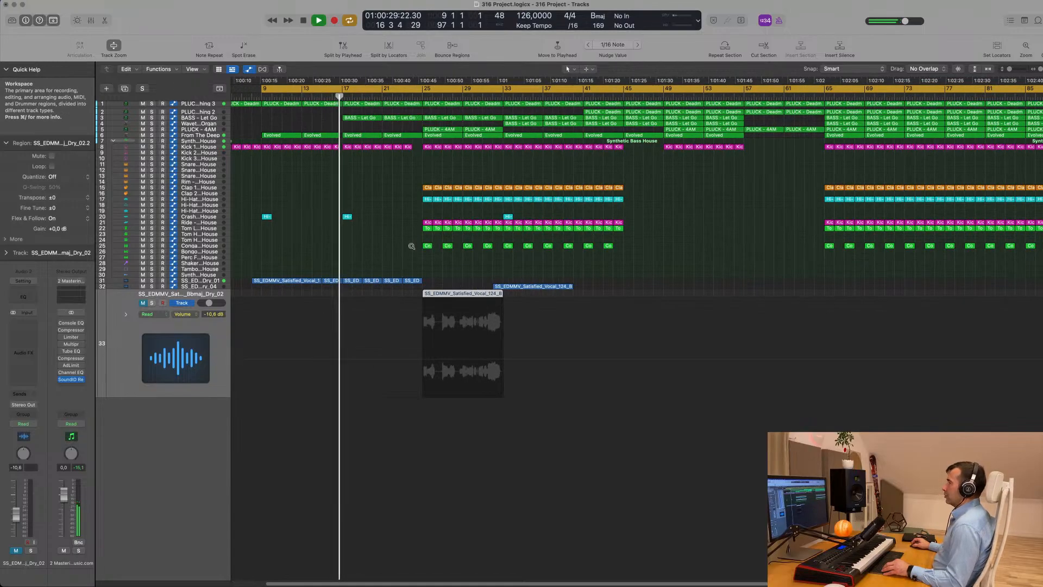
{"action": "scroll", "coordinate": [400, 246], "scroll_direction": "down", "scroll_amount": 3}
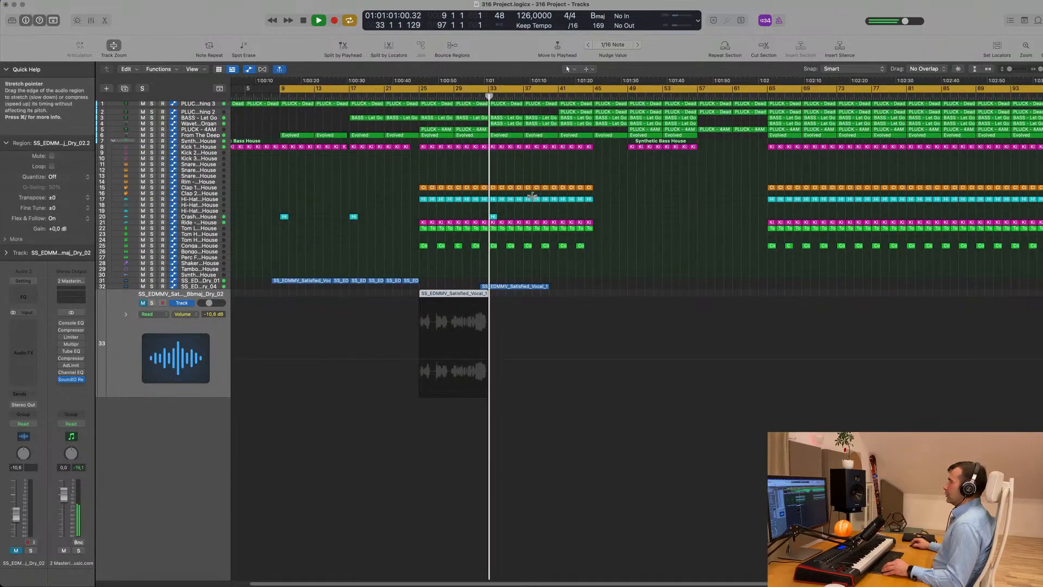
{"action": "scroll", "coordinate": [452, 122], "scroll_direction": "down", "scroll_amount": 2}
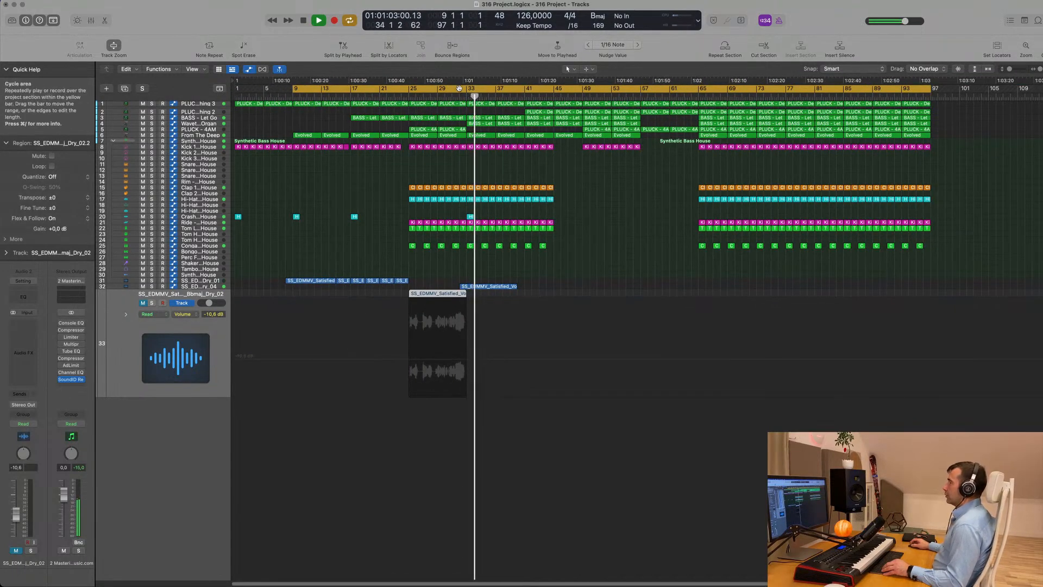
Set the cycle range to bars 32 to 41, play it and select the vocal track ending in 04.
{"action": "left_click_drag", "start_coordinate": [461, 88], "coordinate": [525, 95]}
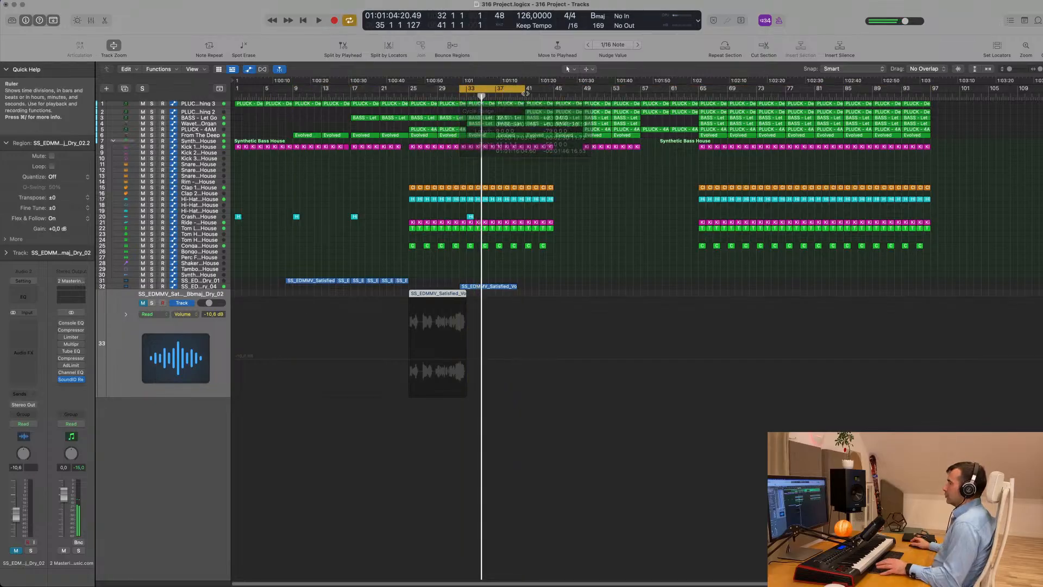
{"action": "scroll", "coordinate": [574, 280], "scroll_direction": "up", "scroll_amount": 3}
{"action": "scroll", "coordinate": [573, 280], "scroll_direction": "up", "scroll_amount": 3}
{"action": "scroll", "coordinate": [555, 274], "scroll_direction": "down", "scroll_amount": 4}
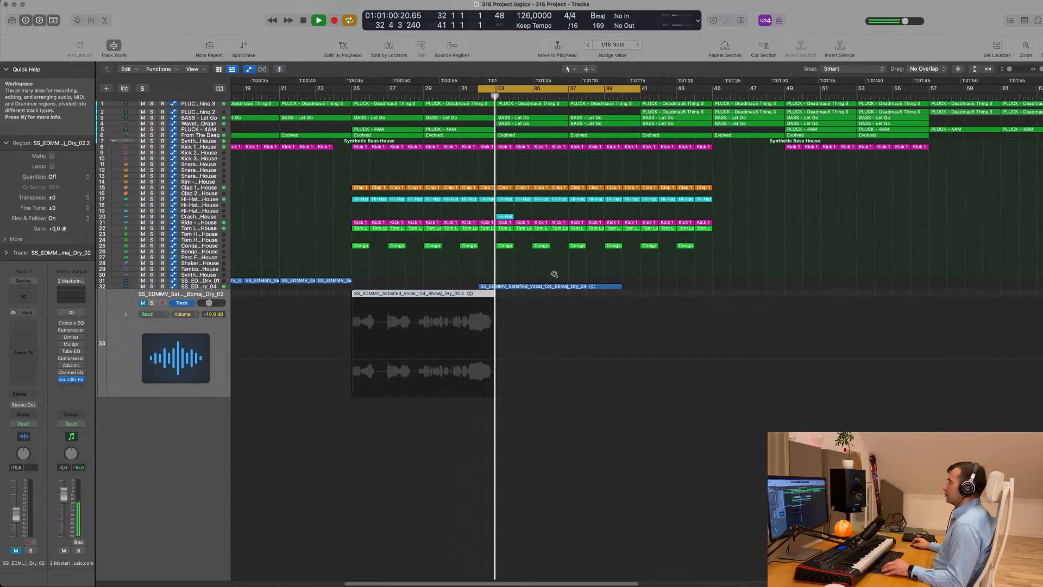
{"action": "left_click", "coordinate": [210, 286]}
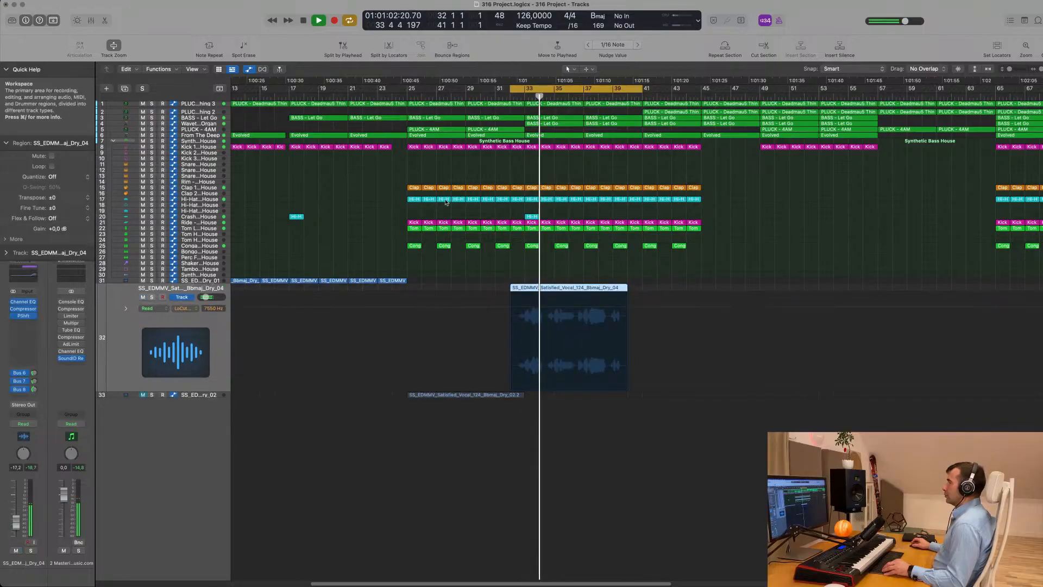
Select the Wavetable Organ track, set its automation mode to Touch and restart playback of the cycle range.
{"action": "left_click", "coordinate": [188, 124]}
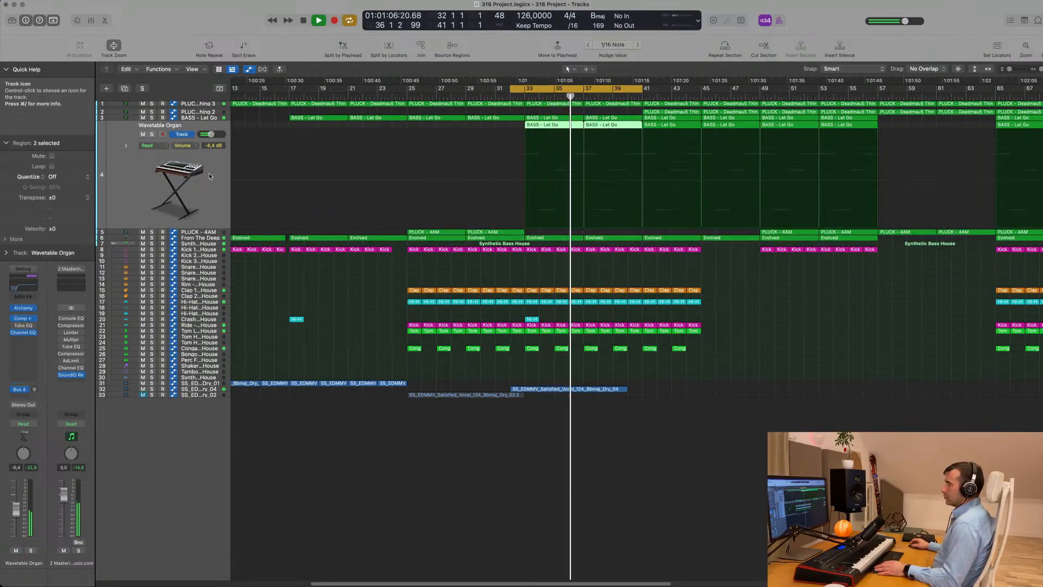
{"action": "left_click", "coordinate": [23, 424]}
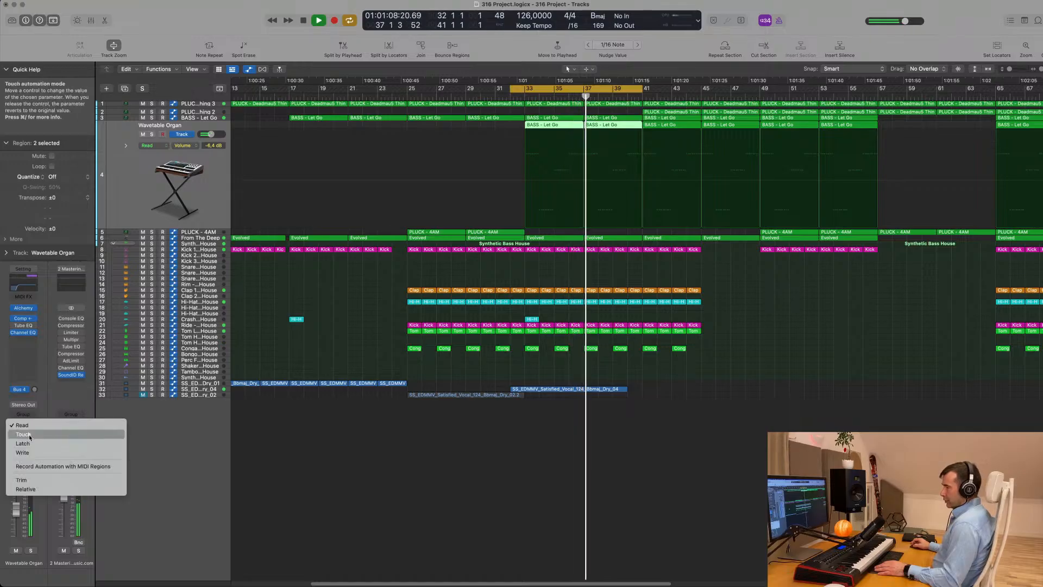
{"action": "left_click", "coordinate": [25, 441]}
{"action": "key", "text": "space"}
{"action": "key", "text": "space"}
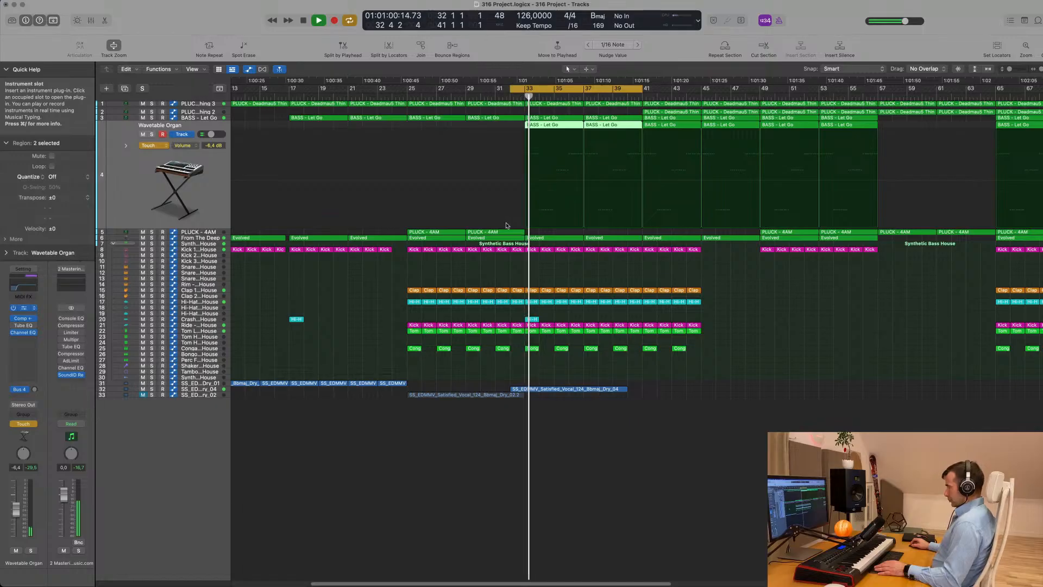
View the organ's Alchemy instrument, set the Wavetable Organ track's automation mode back to Read and restart playback.
{"action": "left_click", "coordinate": [25, 309]}
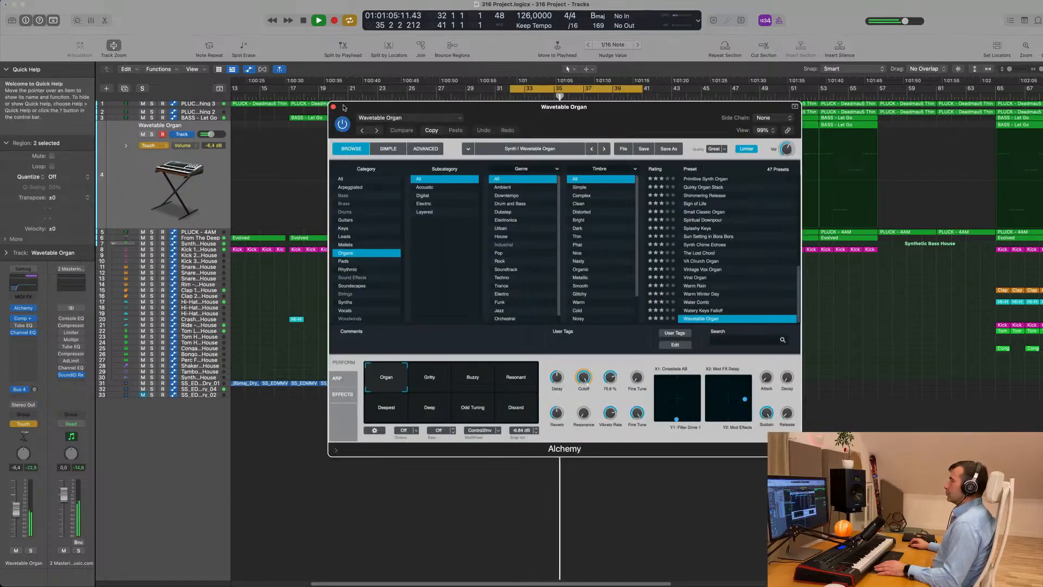
{"action": "left_click", "coordinate": [333, 107]}
{"action": "key", "text": "space"}
{"action": "left_click", "coordinate": [154, 145]}
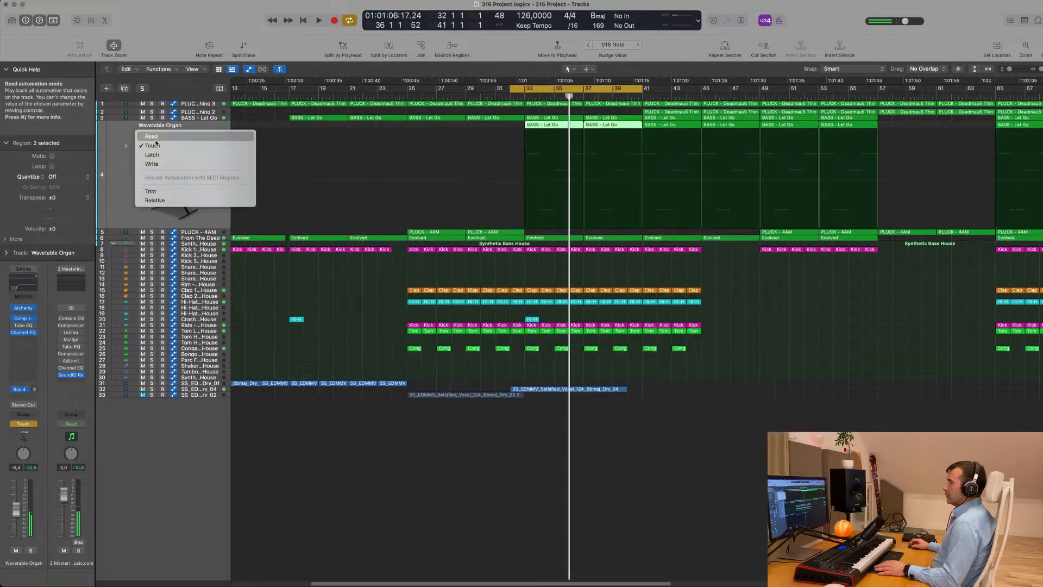
{"action": "left_click", "coordinate": [154, 145]}
{"action": "left_click", "coordinate": [153, 136]}
{"action": "key", "text": "space"}
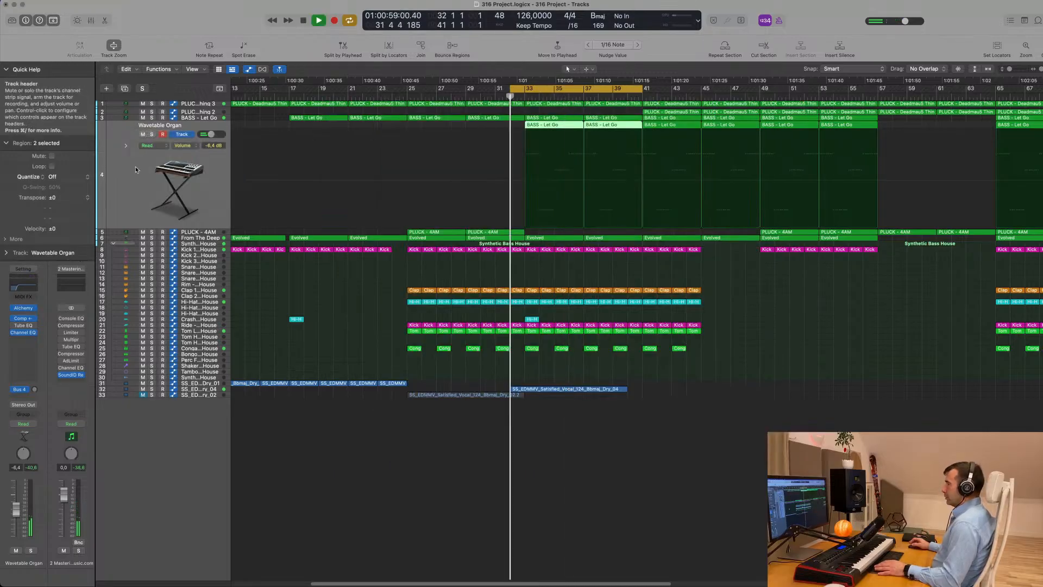
Solo the Wavetable Organ track twice during cycle playback to audition it alone, unsoloing it after each listen.
{"action": "left_click", "coordinate": [153, 135]}
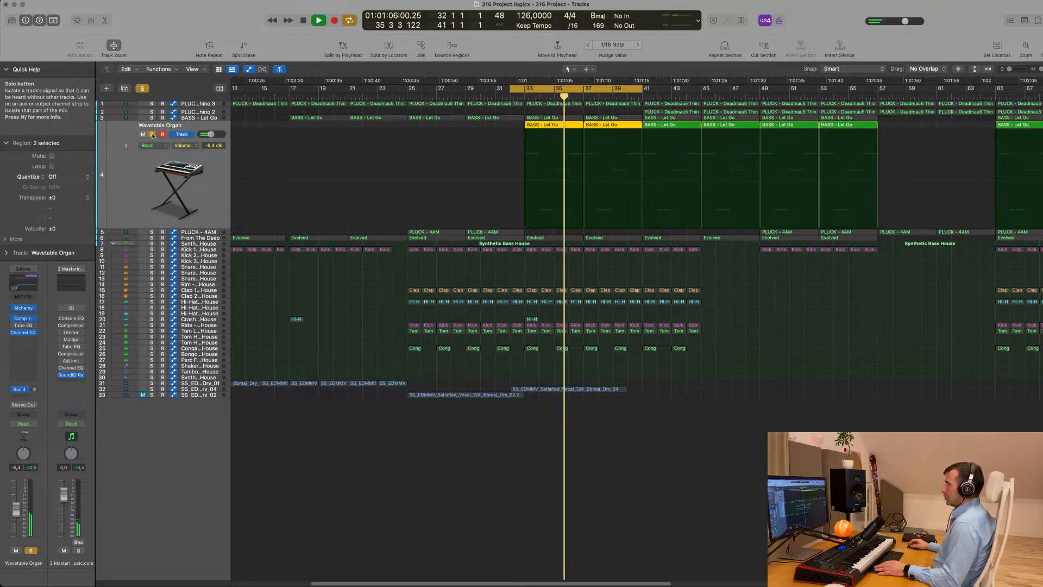
{"action": "left_click", "coordinate": [153, 135]}
{"action": "key", "text": "Return"}
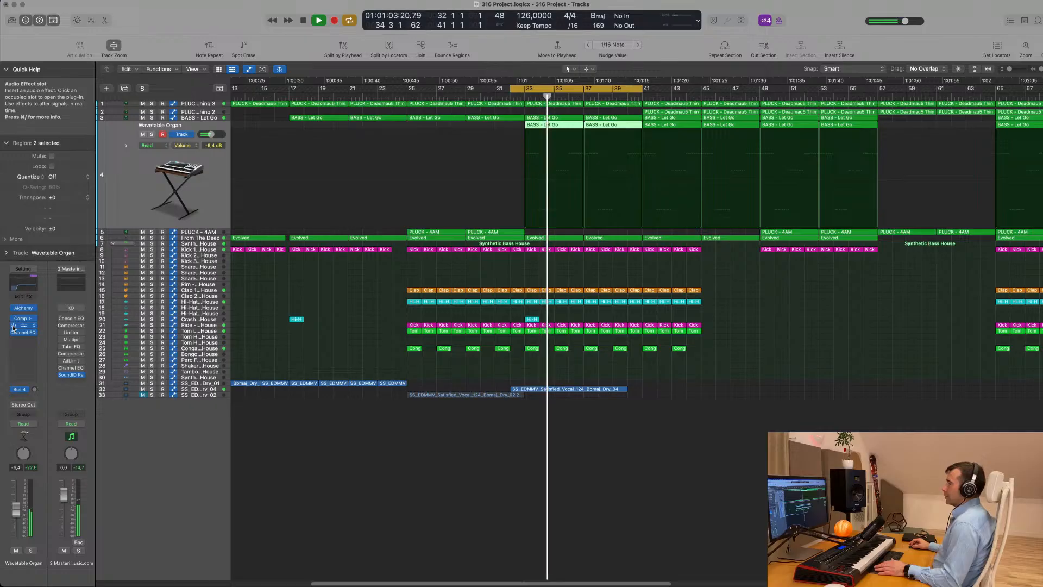
{"action": "left_click", "coordinate": [31, 551]}
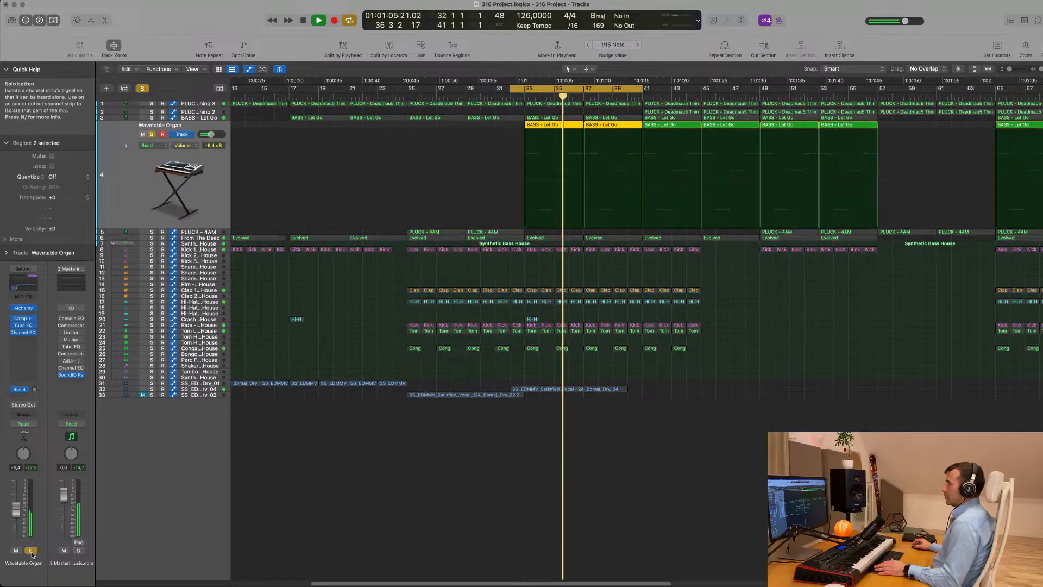
{"action": "left_click", "coordinate": [31, 551]}
Extend the cycle range's end to bar 50 beat 2 and raise the Bus 7 send on the vocal track ending in 04.
{"action": "scroll", "coordinate": [344, 288], "scroll_direction": "down", "scroll_amount": 3}
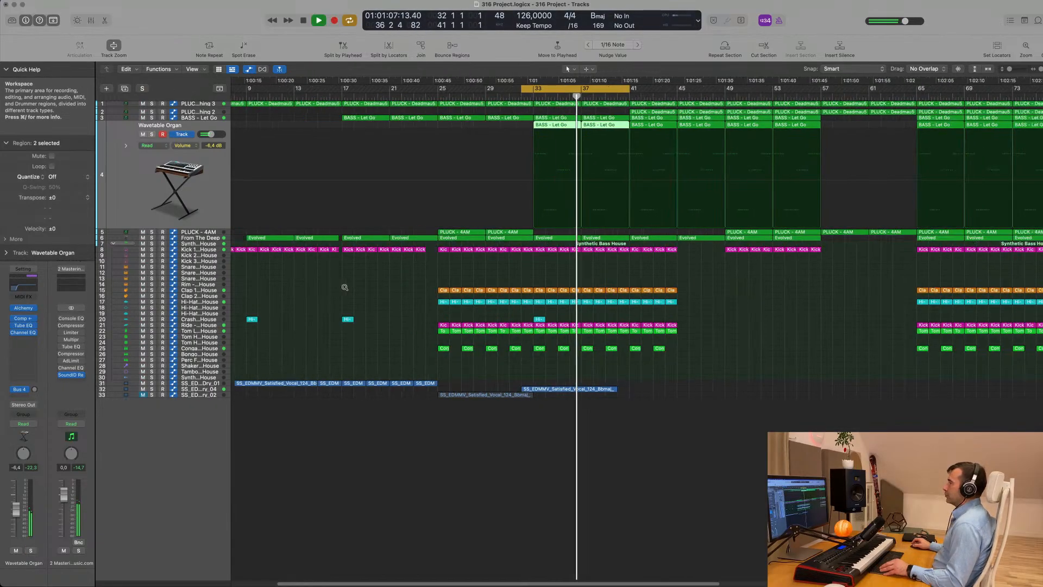
{"action": "scroll", "coordinate": [516, 319], "scroll_direction": "up", "scroll_amount": 3}
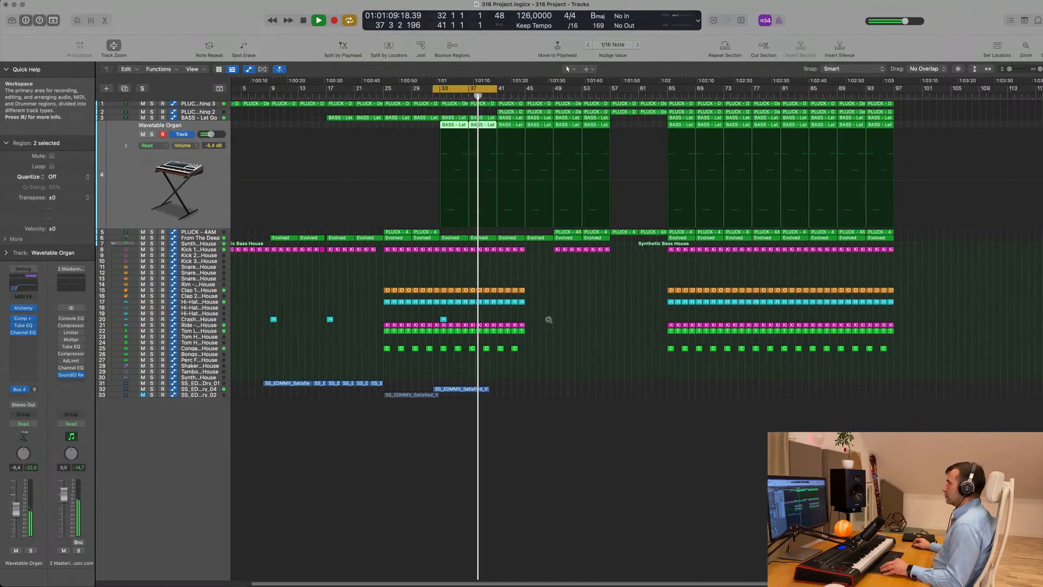
{"action": "scroll", "coordinate": [583, 319], "scroll_direction": "up", "scroll_amount": 2}
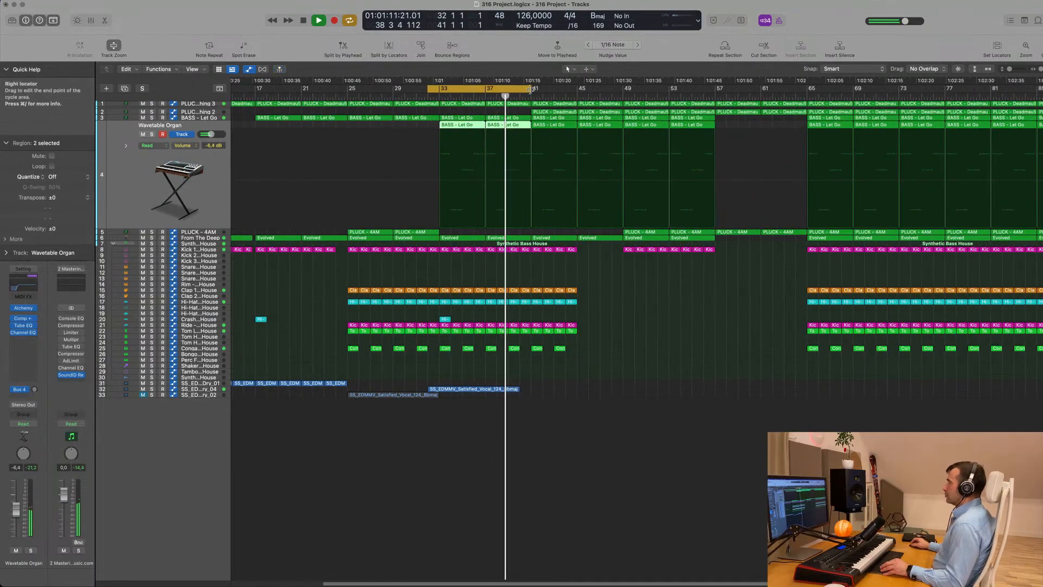
{"action": "left_click", "coordinate": [212, 389]}
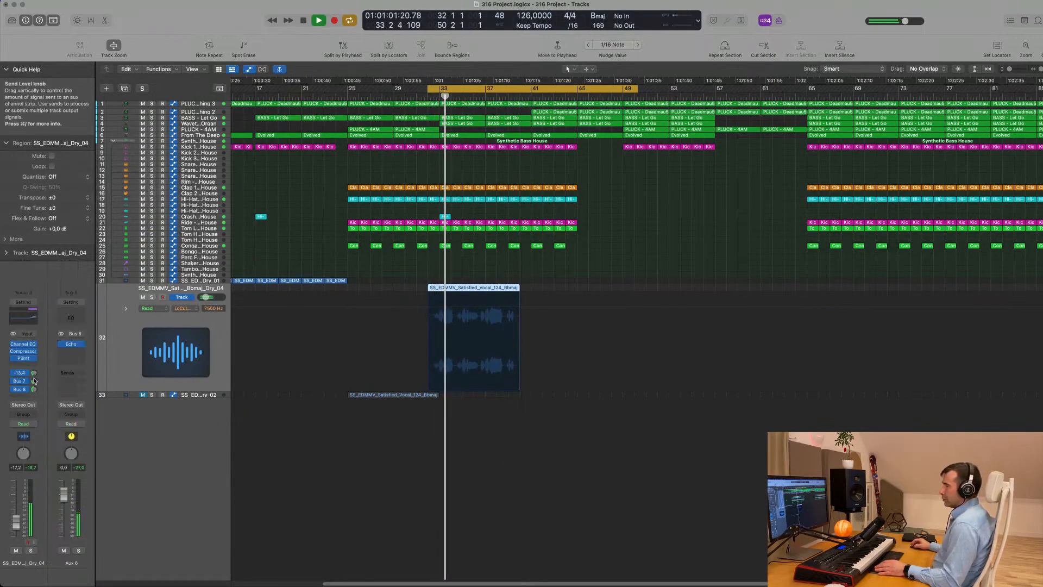
{"action": "left_click_drag", "start_coordinate": [34, 381], "coordinate": [38, 369]}
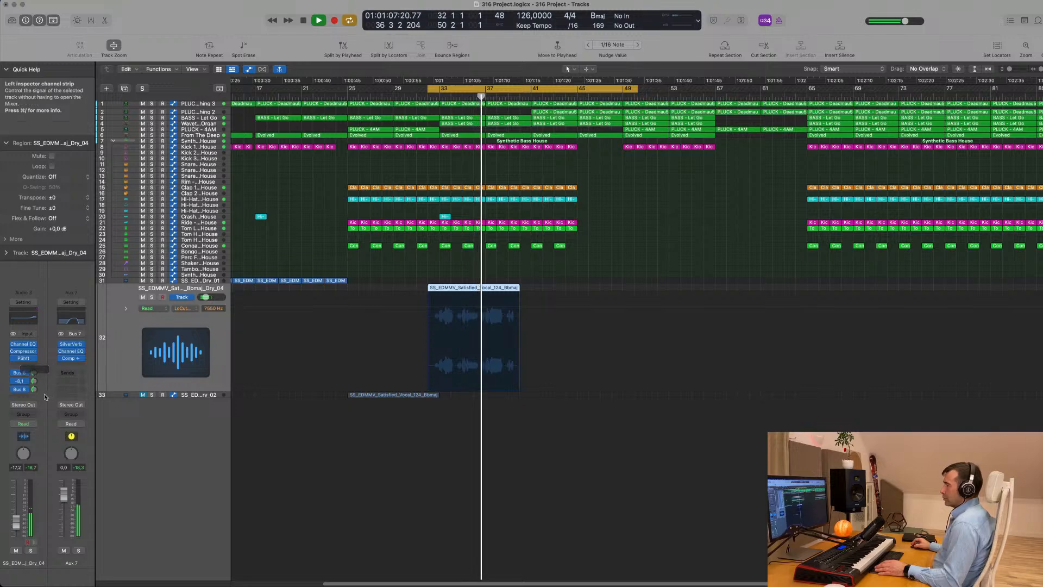
Split off the tail of the track 04 vocal region at about bar 39 and copy it to about bar 41.
{"action": "scroll", "coordinate": [489, 448], "scroll_direction": "down", "scroll_amount": 5}
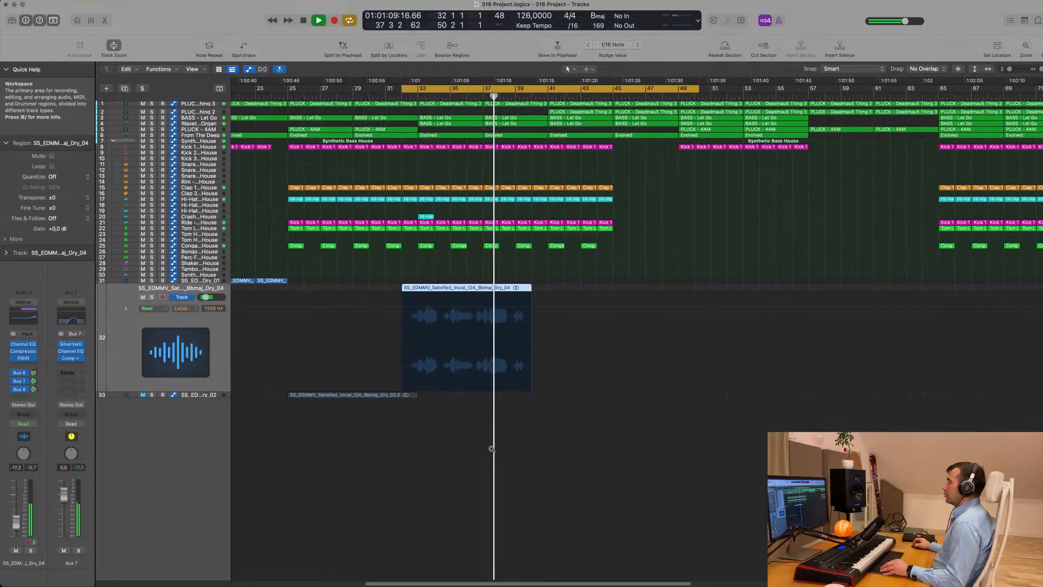
{"action": "scroll", "coordinate": [564, 371], "scroll_direction": "down", "scroll_amount": 3}
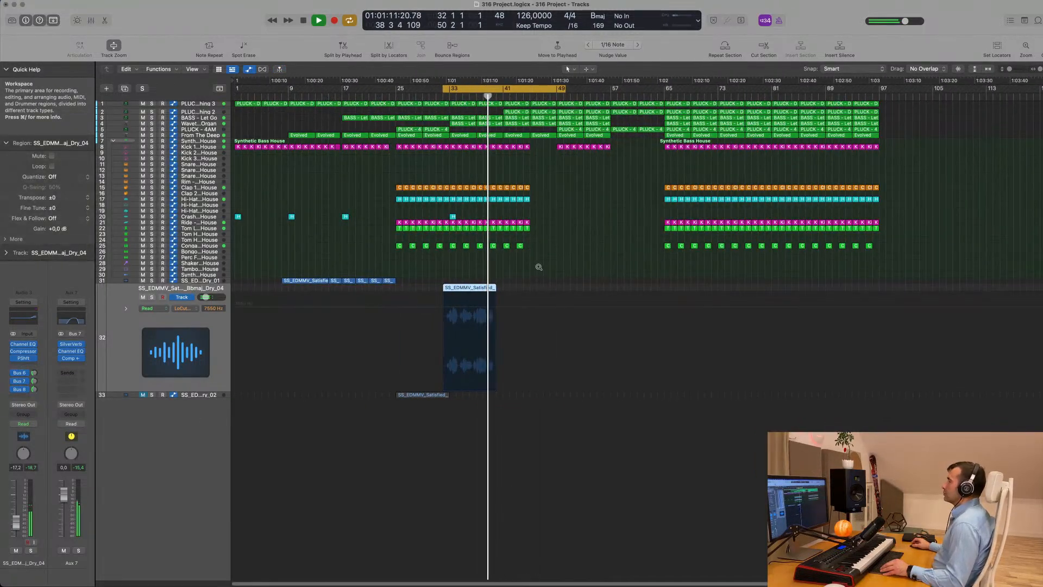
{"action": "scroll", "coordinate": [544, 269], "scroll_direction": "up", "scroll_amount": 4}
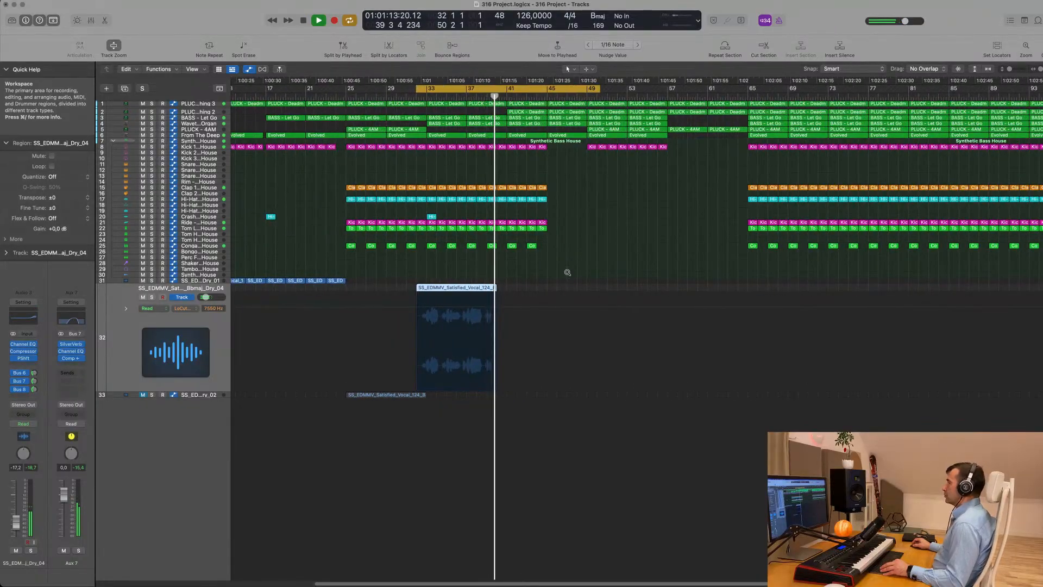
{"action": "scroll", "coordinate": [567, 272], "scroll_direction": "up", "scroll_amount": 3}
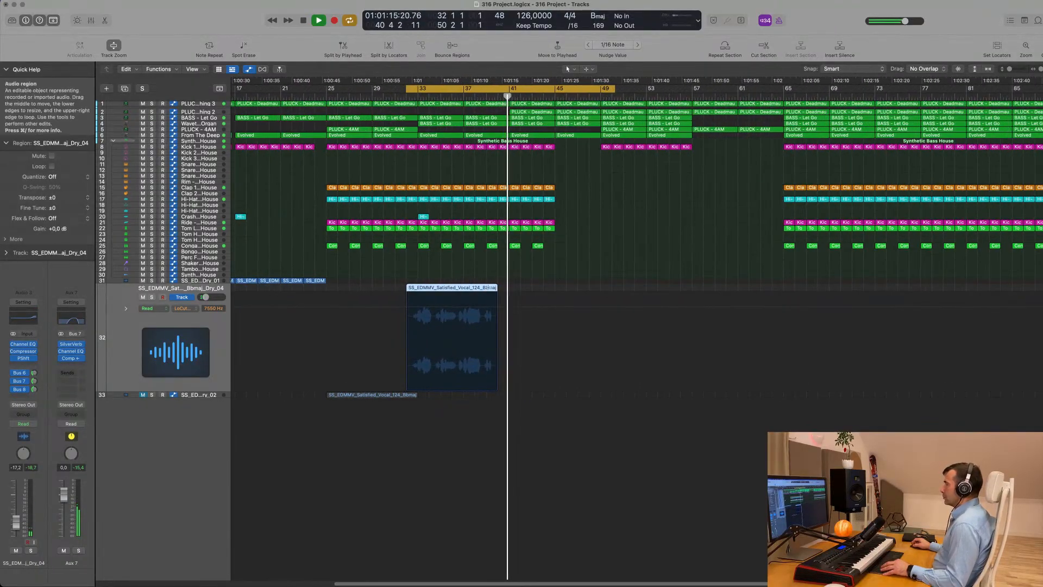
{"action": "left_click", "coordinate": [488, 286]}
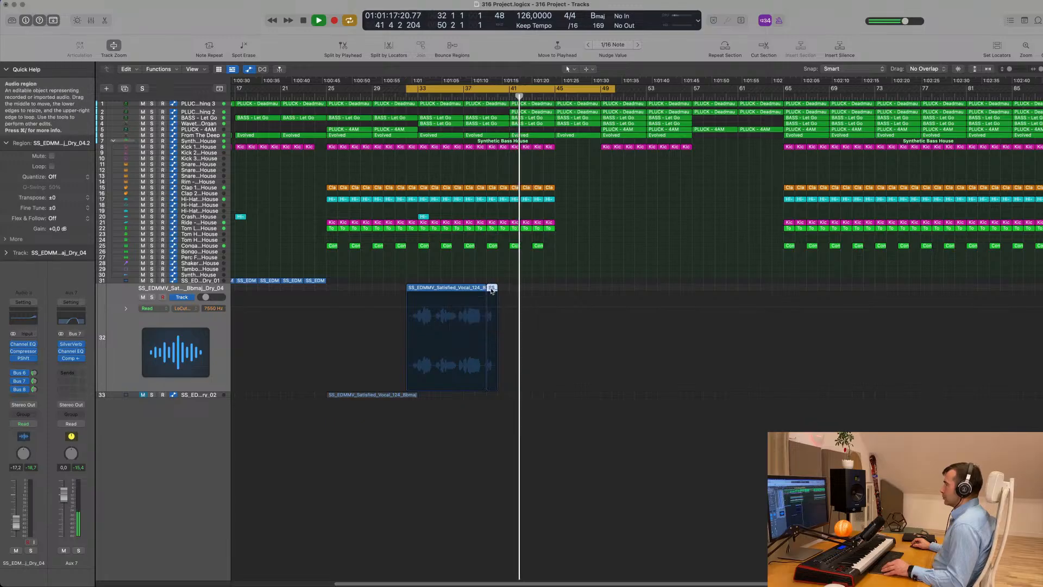
{"action": "left_click_drag", "start_coordinate": [495, 291], "coordinate": [517, 292]}
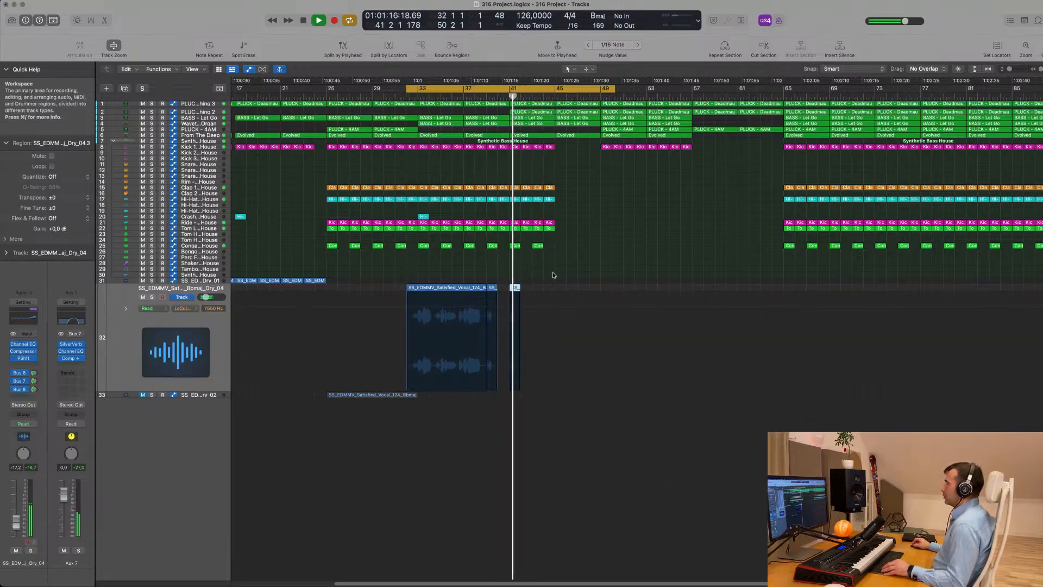
Copy the short vocal tail to about bars 43 and 45, deleting the extra copy at about bar 47.
{"action": "left_click_drag", "start_coordinate": [511, 295], "coordinate": [538, 291]}
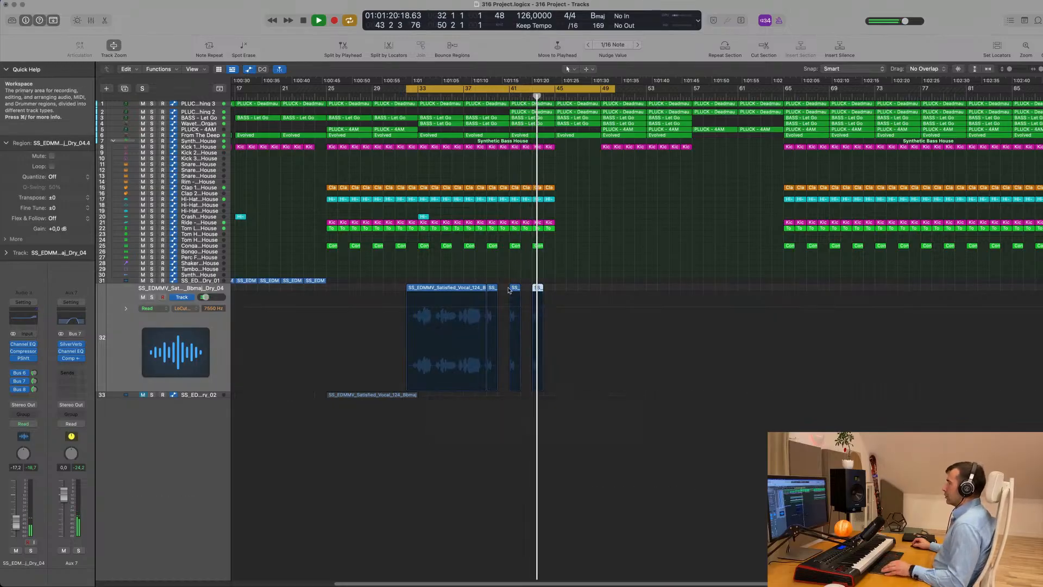
{"action": "left_click", "coordinate": [516, 285], "text": "shift"}
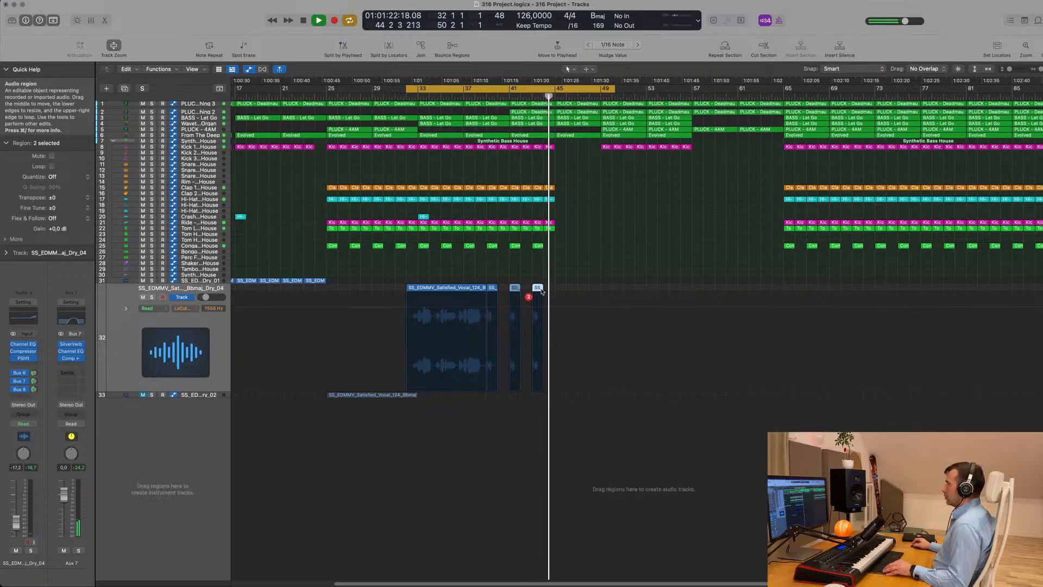
{"action": "left_click_drag", "start_coordinate": [515, 290], "coordinate": [562, 290]}
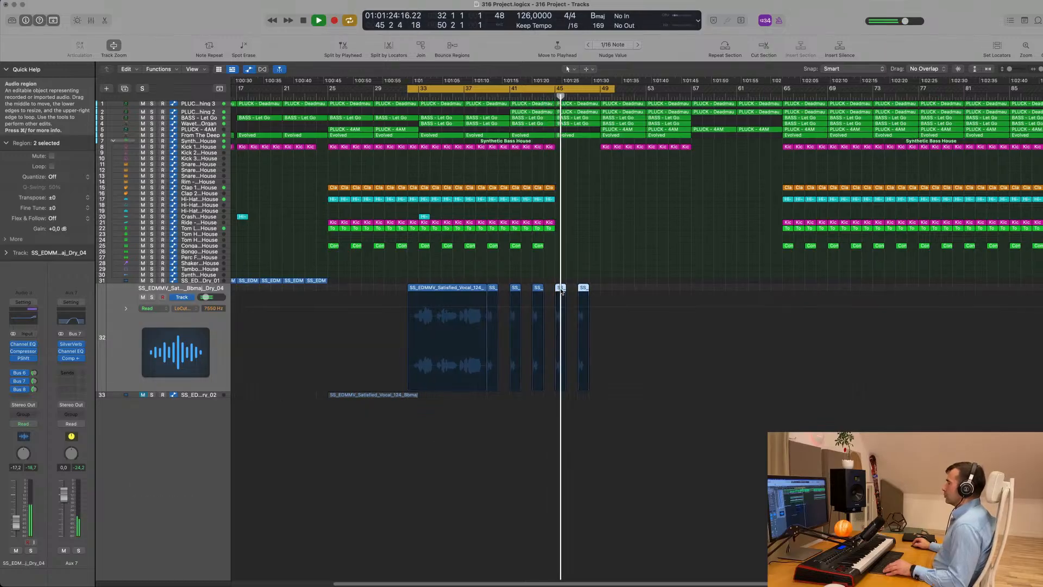
{"action": "key", "text": "super+Left"}
{"action": "left_click", "coordinate": [581, 290]}
{"action": "key", "text": "Delete"}
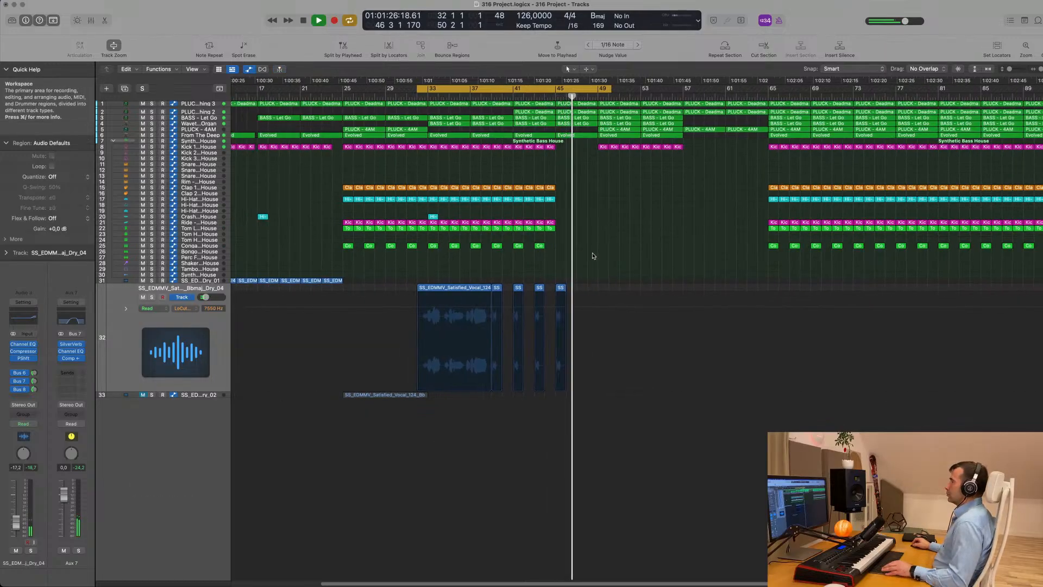
Restart playback of the cycle range to listen to the repeated vocal tails, with all regions on the track 04 vocal selected.
{"action": "key", "text": "super+Left"}
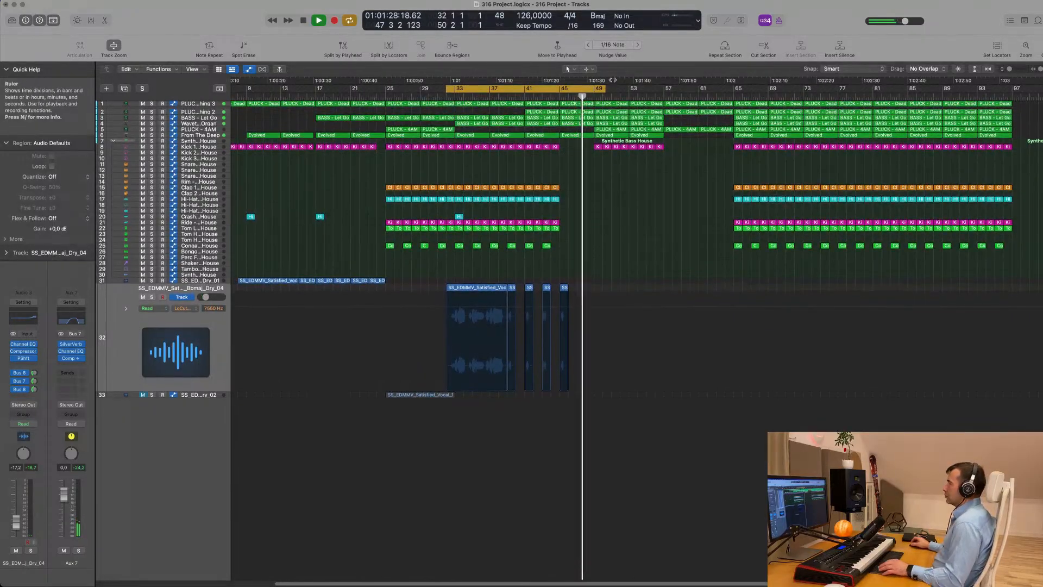
{"action": "key", "text": "space"}
{"action": "key", "text": "space"}
{"action": "scroll", "coordinate": [579, 243], "scroll_direction": "up", "scroll_amount": 3}
{"action": "scroll", "coordinate": [579, 244], "scroll_direction": "down", "scroll_amount": 3}
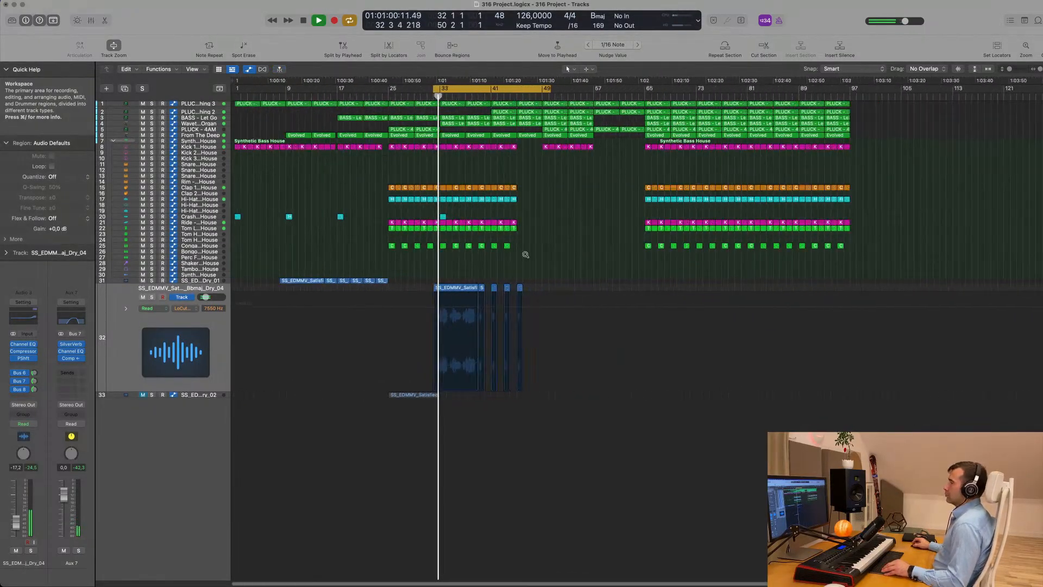
{"action": "left_click", "coordinate": [220, 351]}
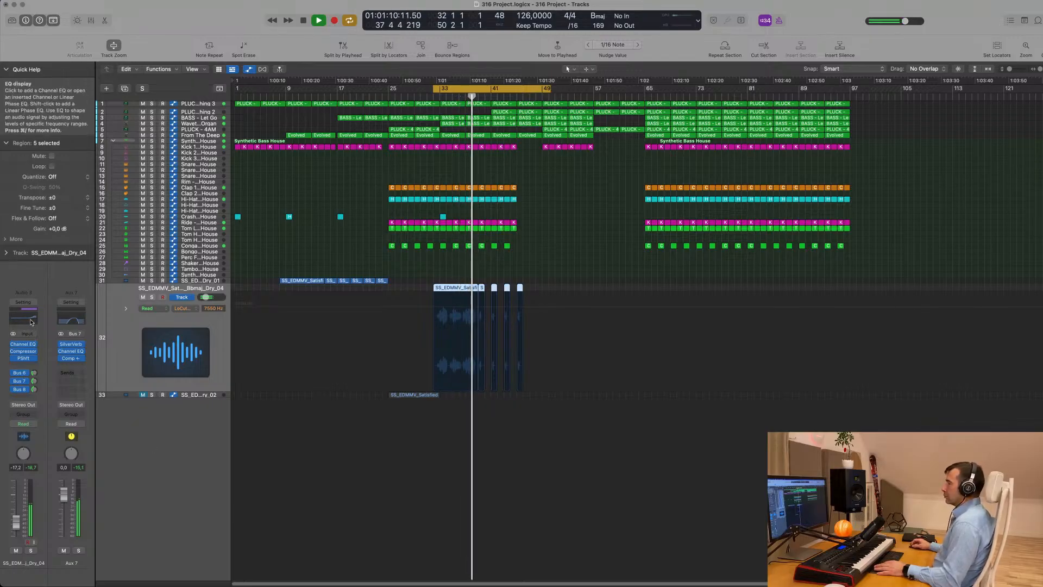
{"action": "scroll", "coordinate": [340, 468], "scroll_direction": "up", "scroll_amount": 1}
{"action": "scroll", "coordinate": [347, 464], "scroll_direction": "up", "scroll_amount": 4}
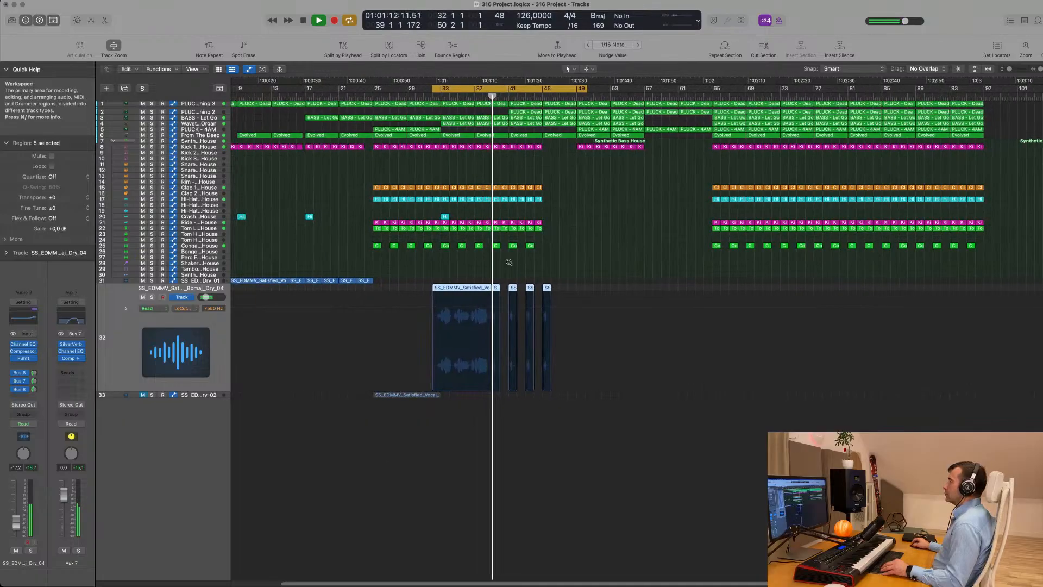
{"action": "key", "text": "space"}
{"action": "key", "text": "space"}
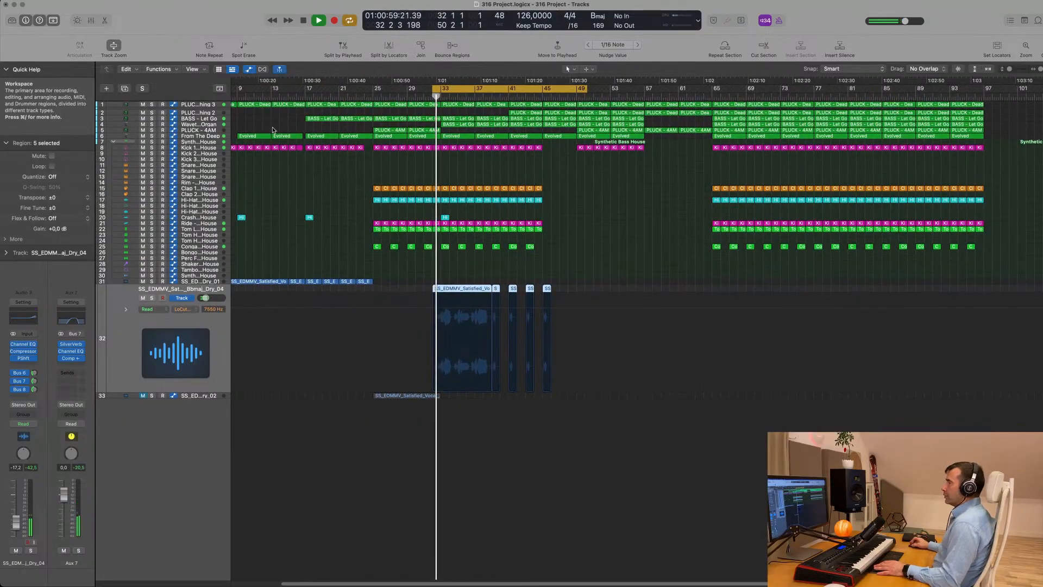
Select the PLUCK - Deadmau5 Thing 3 track and briefly solo it and the second pluck track to compare their sound.
{"action": "left_click", "coordinate": [203, 104]}
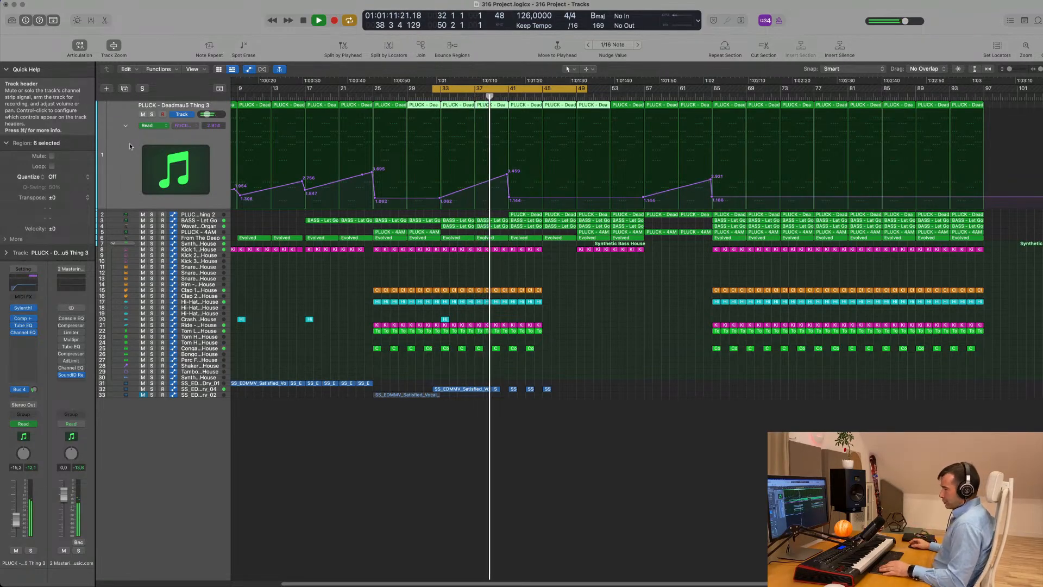
{"action": "left_click", "coordinate": [151, 216]}
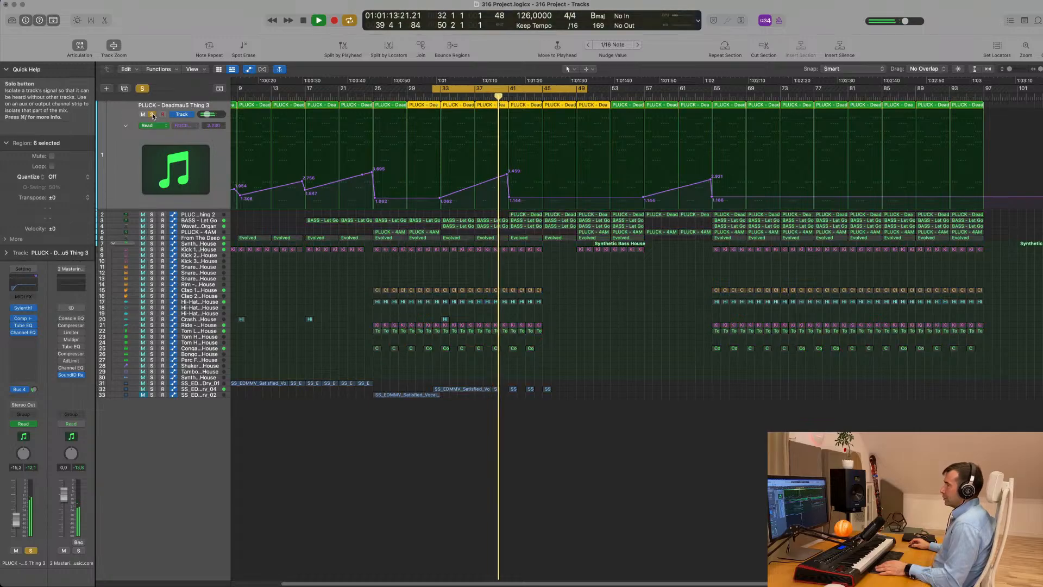
{"action": "left_click", "coordinate": [151, 216]}
{"action": "left_click", "coordinate": [151, 217]}
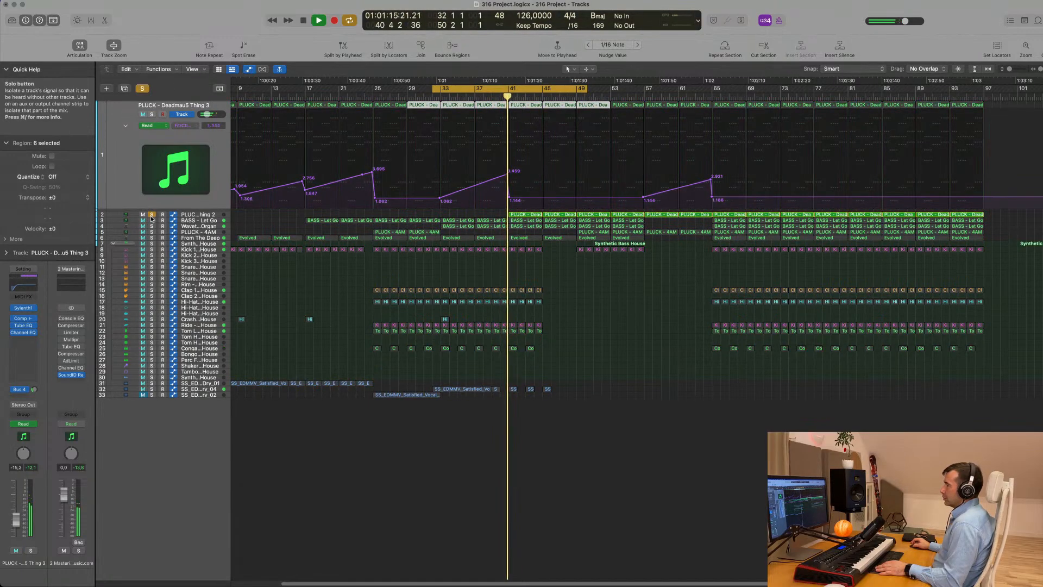
{"action": "left_click", "coordinate": [151, 217]}
{"action": "left_click", "coordinate": [152, 214]}
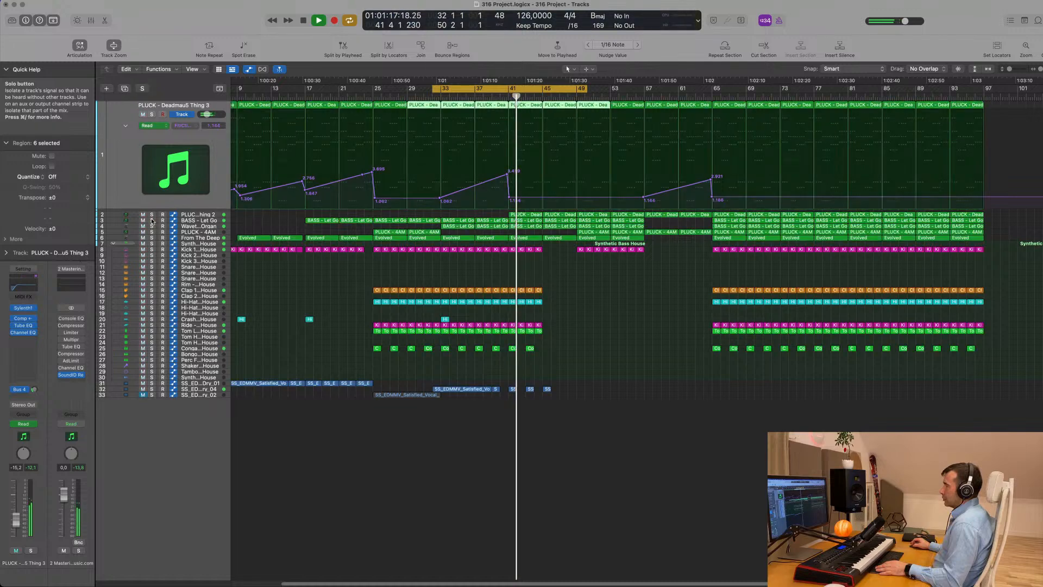
{"action": "left_click", "coordinate": [151, 215]}
{"action": "left_click", "coordinate": [151, 214]}
{"action": "left_click", "coordinate": [151, 214]}
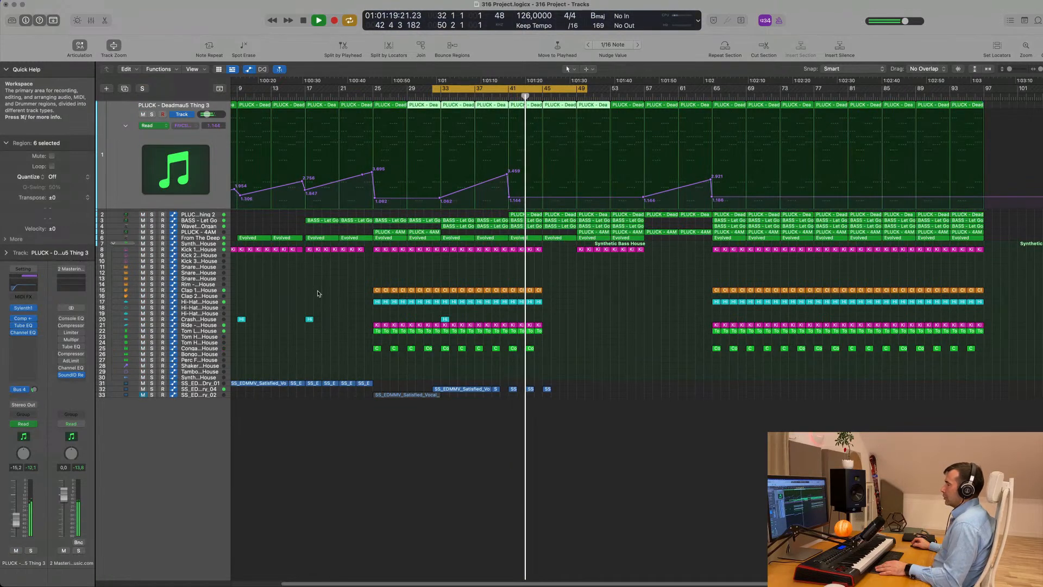
Open the Mixer, select the two Deadmau5 pluck and BASS - Let Go channel strips, and audition neighbouring channels during restarted playback.
{"action": "key", "text": "space"}
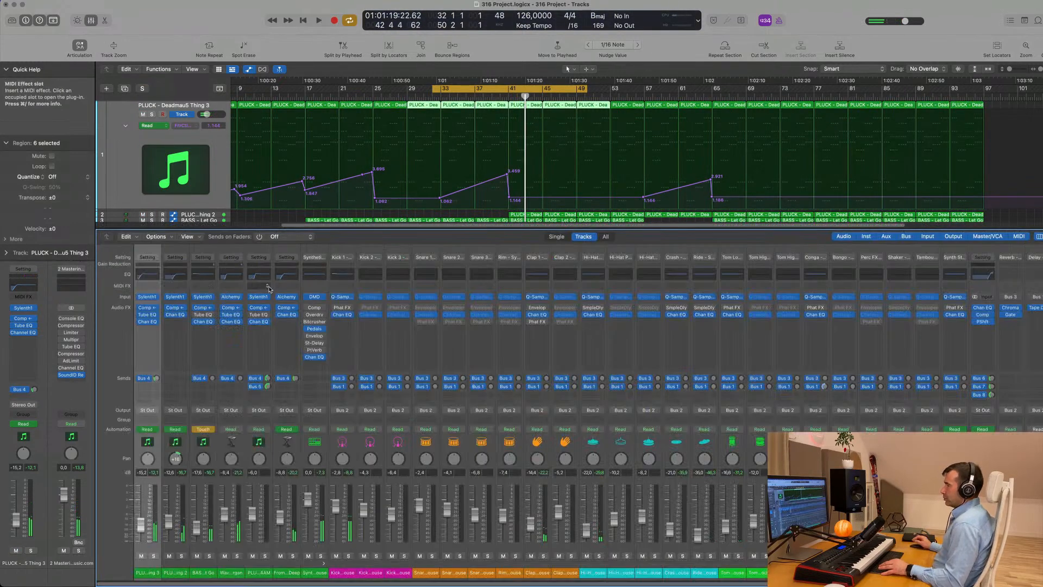
{"action": "key", "text": "x"}
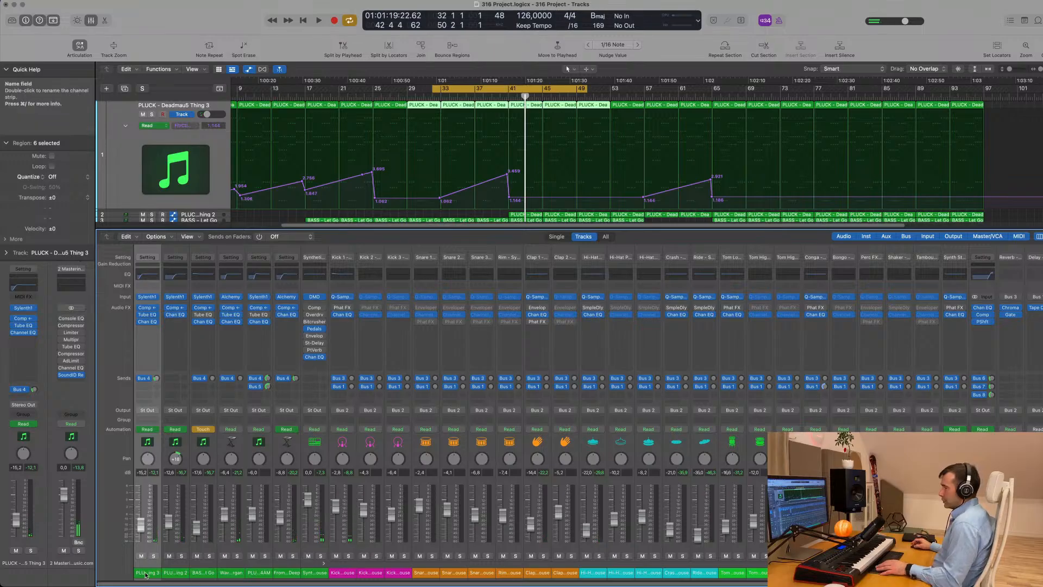
{"action": "key", "text": "space"}
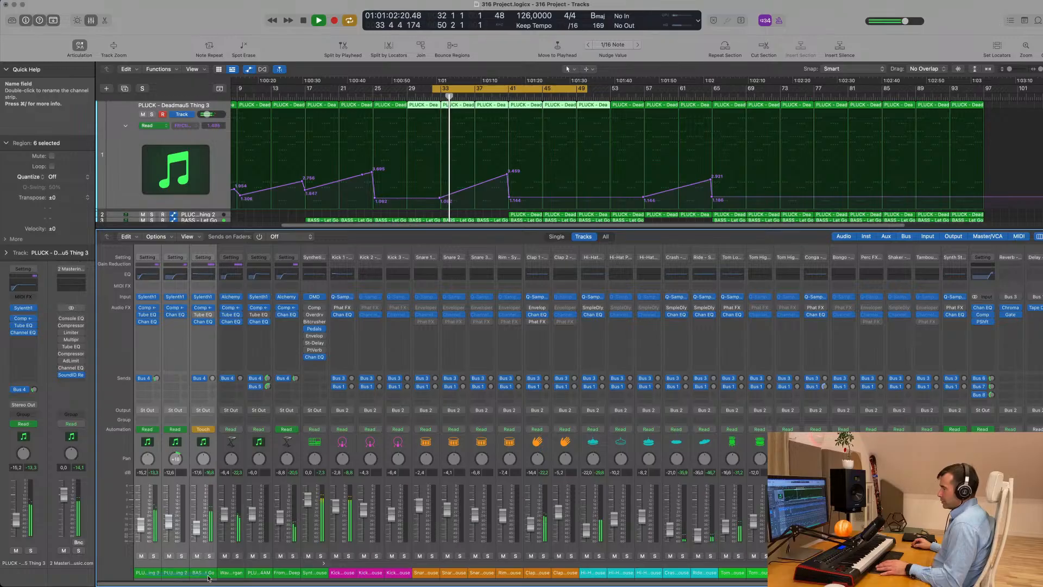
{"action": "left_click", "coordinate": [293, 556]}
{"action": "left_click", "coordinate": [293, 556]}
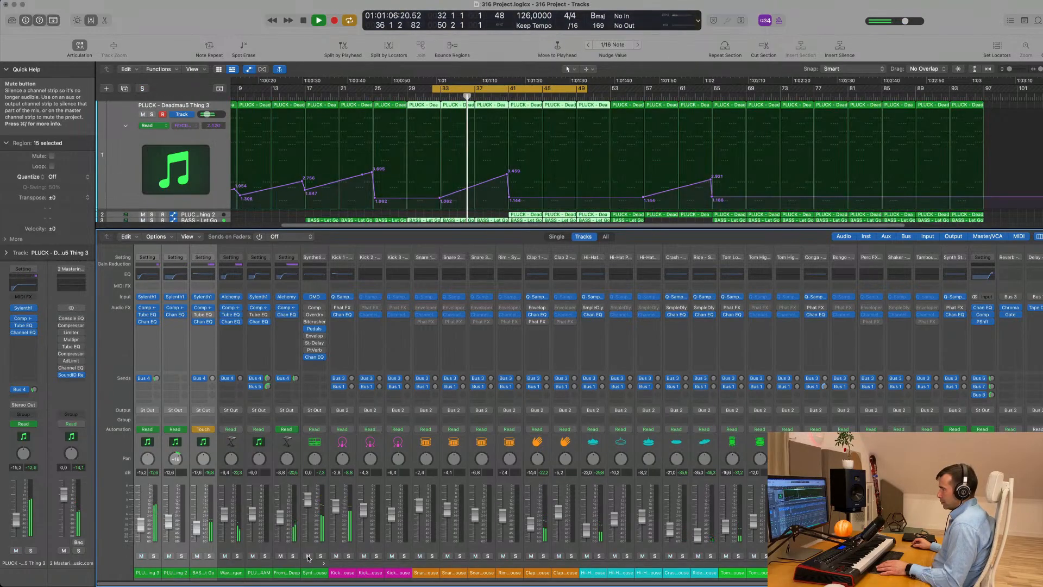
{"action": "left_click", "coordinate": [321, 556]}
{"action": "left_click", "coordinate": [321, 556]}
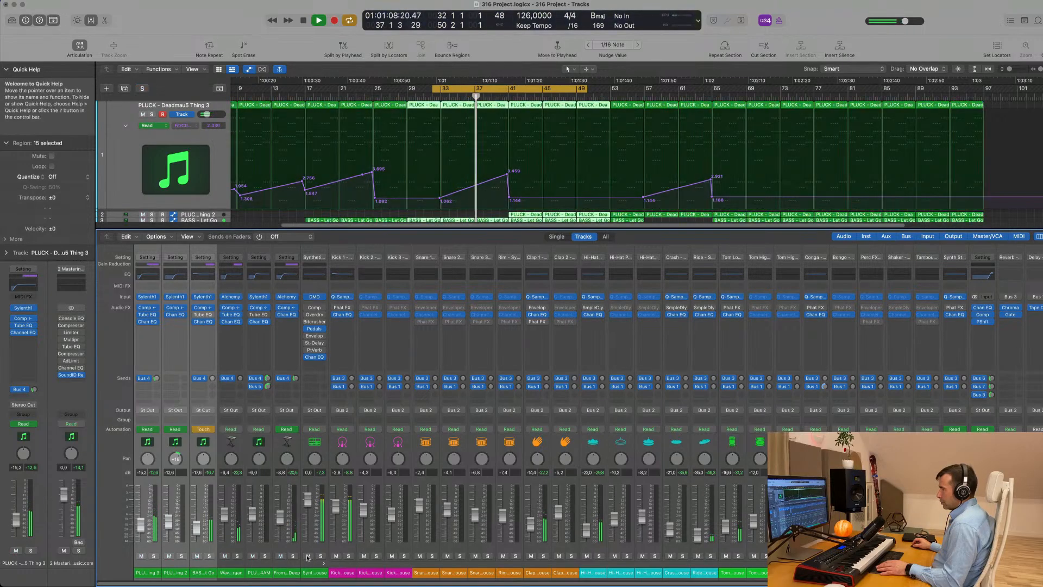
Select the BASS - Let Go track and move it directly below the Wavetable Organ track.
{"action": "scroll", "coordinate": [229, 198], "scroll_direction": "down", "scroll_amount": 5}
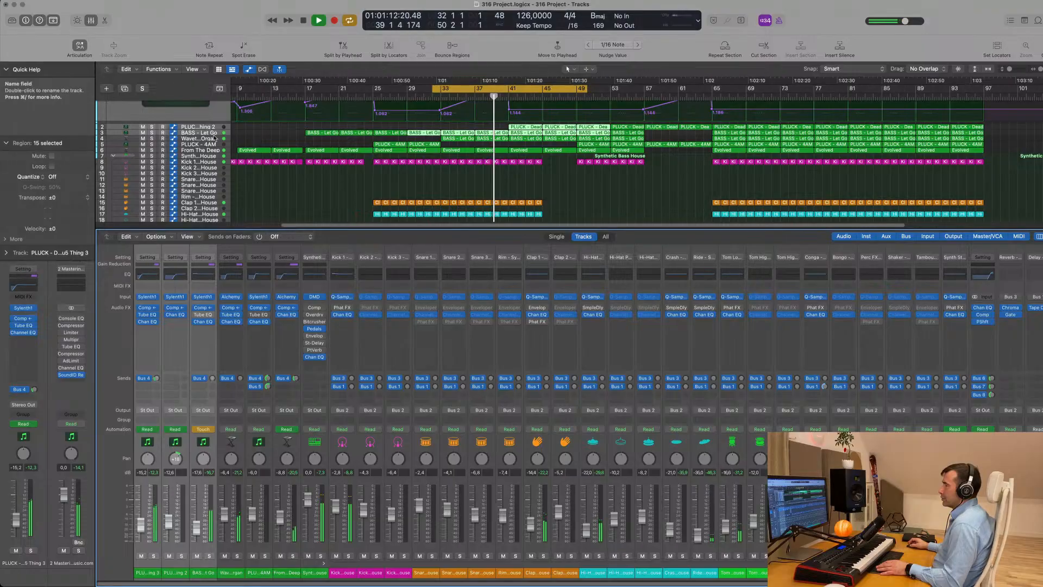
{"action": "left_click", "coordinate": [215, 134]}
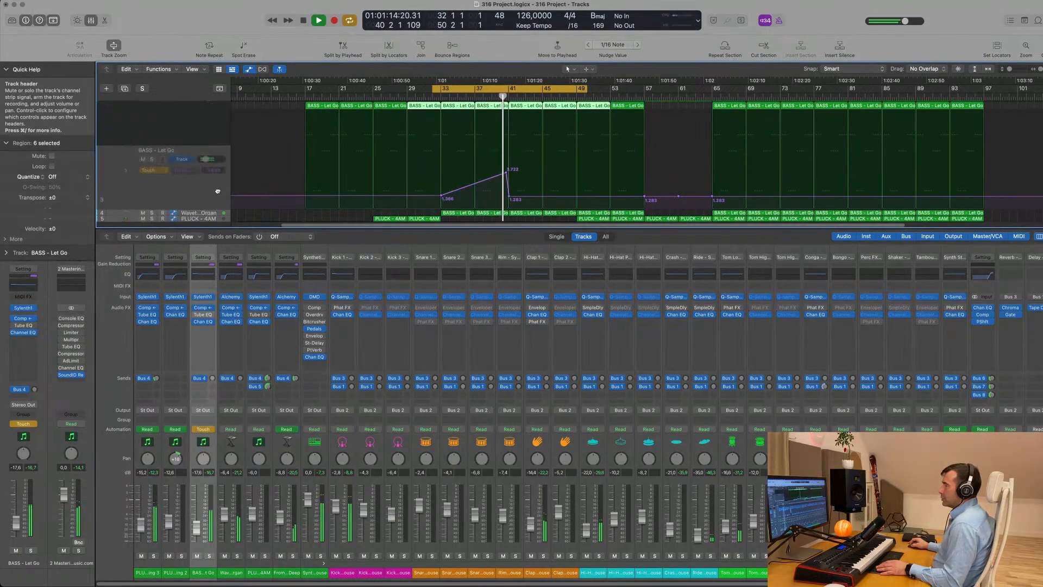
{"action": "scroll", "coordinate": [217, 145], "scroll_direction": "down", "scroll_amount": 3}
{"action": "left_click_drag", "start_coordinate": [223, 147], "coordinate": [310, 183]}
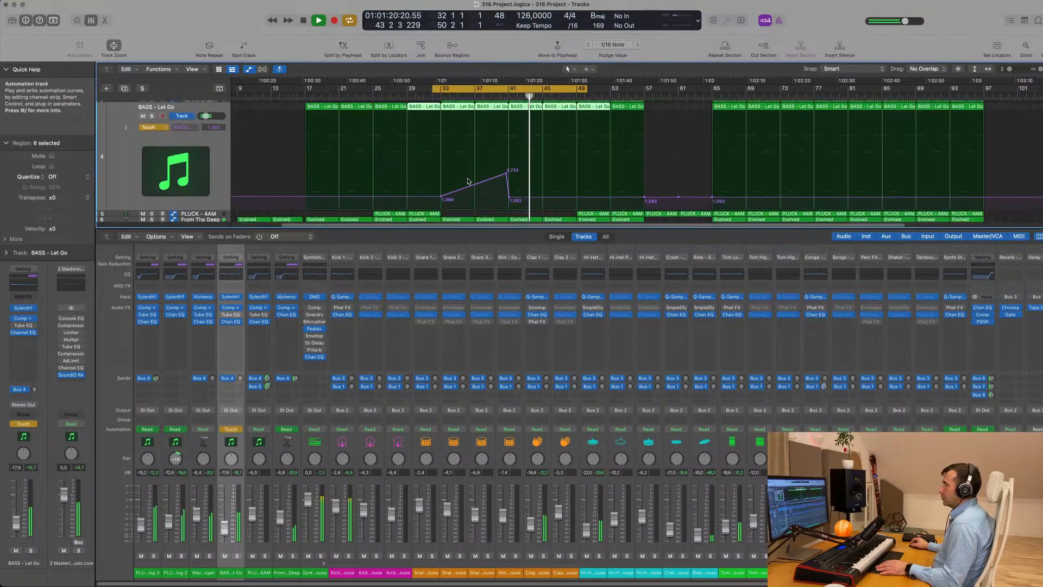
Move the BASS - Let Go track further down so it sits directly below the From The Deep track.
{"action": "scroll", "coordinate": [455, 185], "scroll_direction": "down", "scroll_amount": 5}
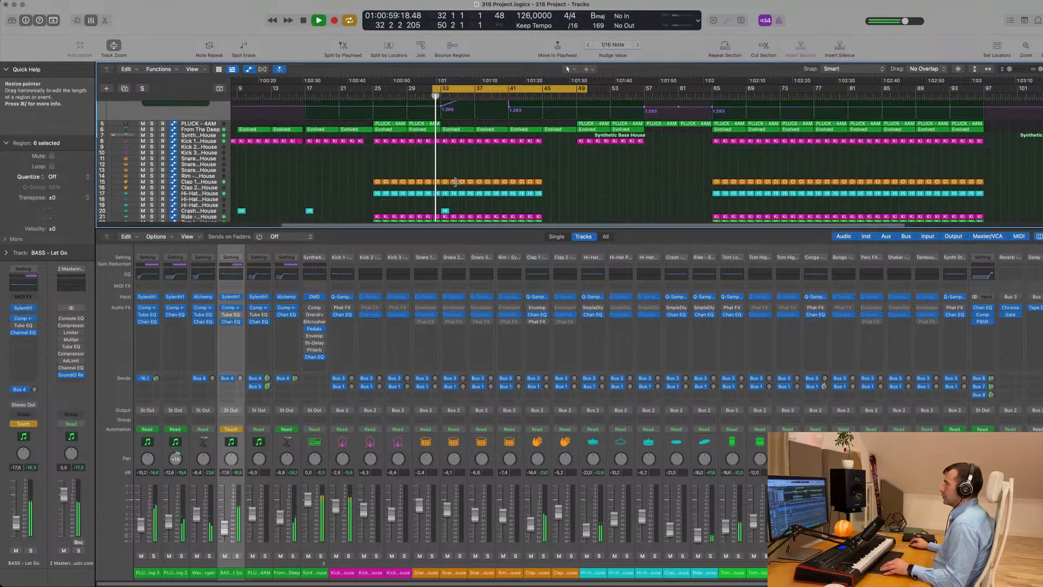
{"action": "scroll", "coordinate": [455, 186], "scroll_direction": "up", "scroll_amount": 4}
{"action": "scroll", "coordinate": [455, 185], "scroll_direction": "down", "scroll_amount": 1}
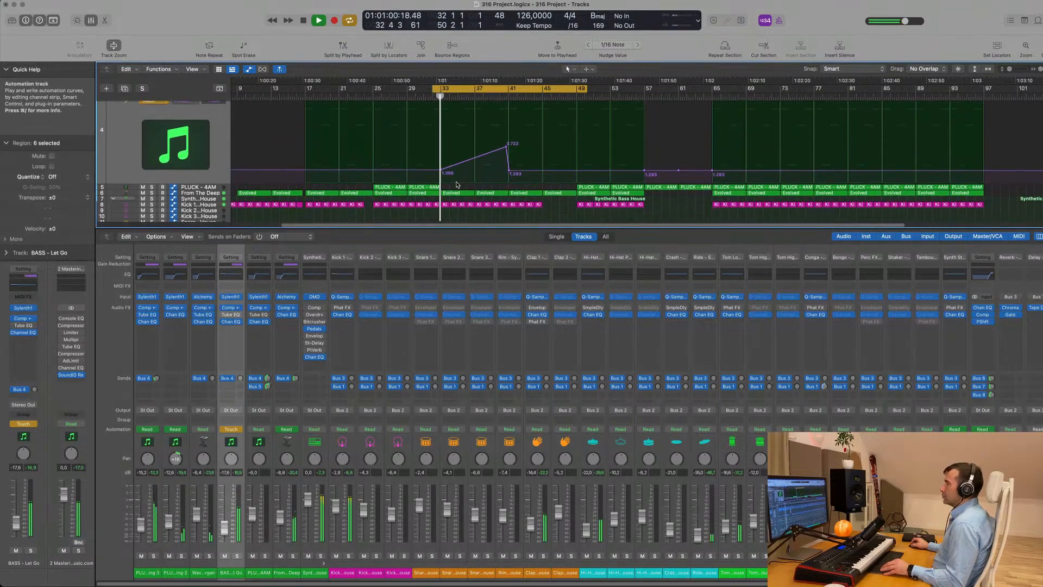
{"action": "left_click", "coordinate": [210, 192]}
{"action": "scroll", "coordinate": [227, 180], "scroll_direction": "up", "scroll_amount": 3}
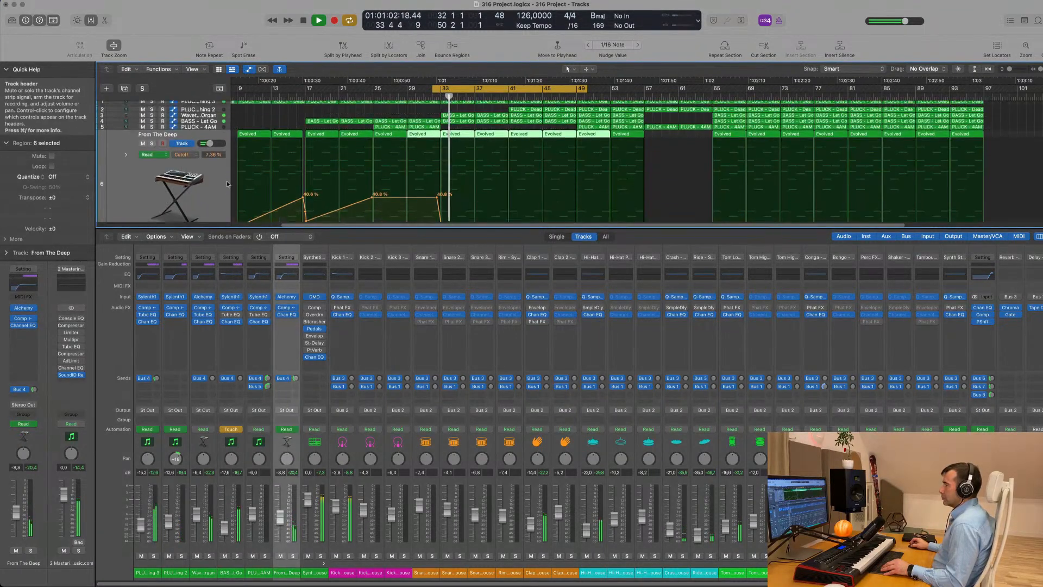
{"action": "left_click", "coordinate": [213, 123]}
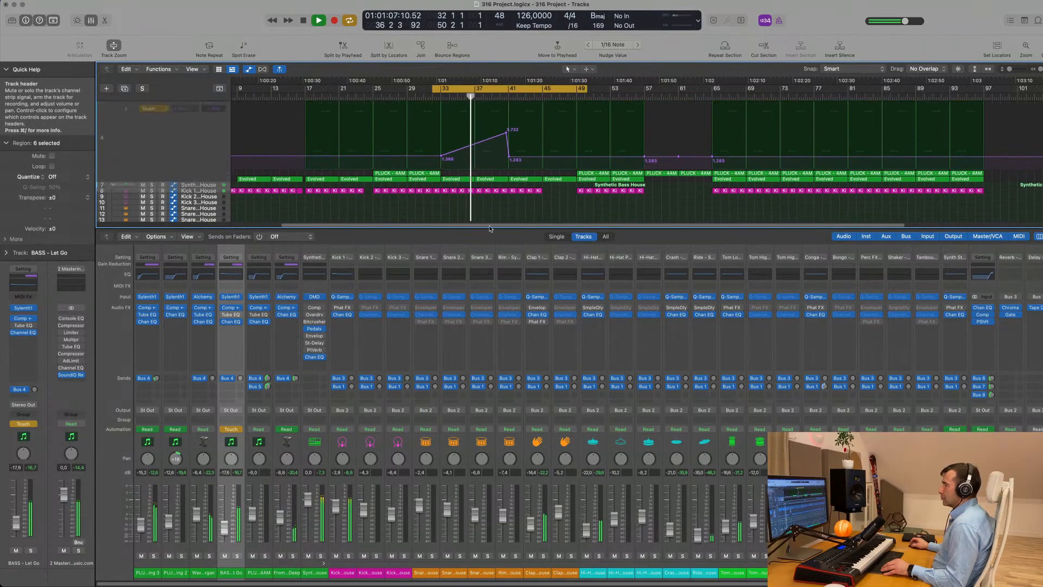
{"action": "key", "text": "super+Left"}
{"action": "scroll", "coordinate": [496, 208], "scroll_direction": "up", "scroll_amount": 3}
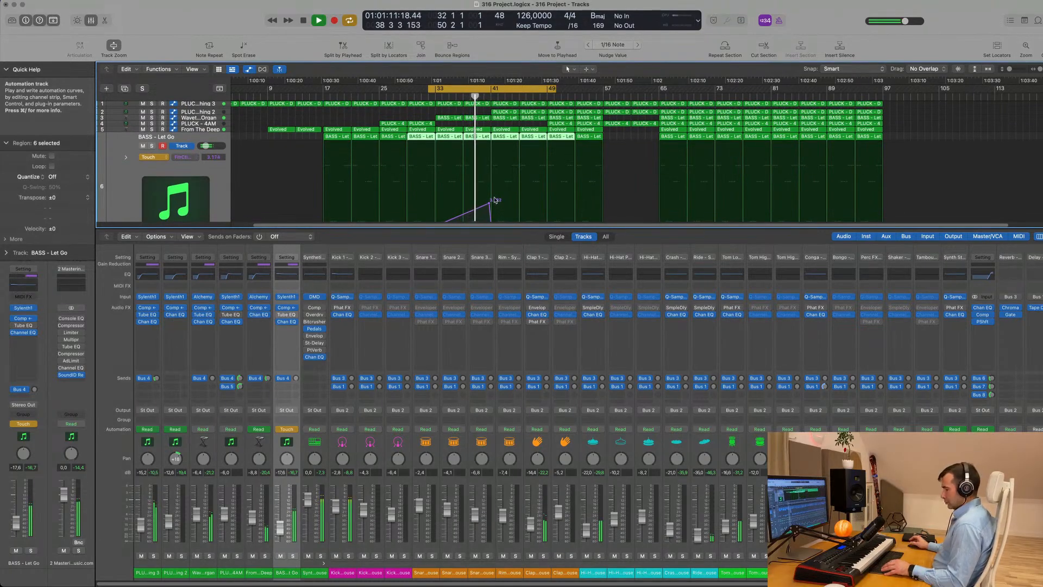
Hide the Mixer, restart the cycle playback and set the BASS - Let Go track's automation mode to Read.
{"action": "key", "text": "x"}
{"action": "key", "text": "super+Right"}
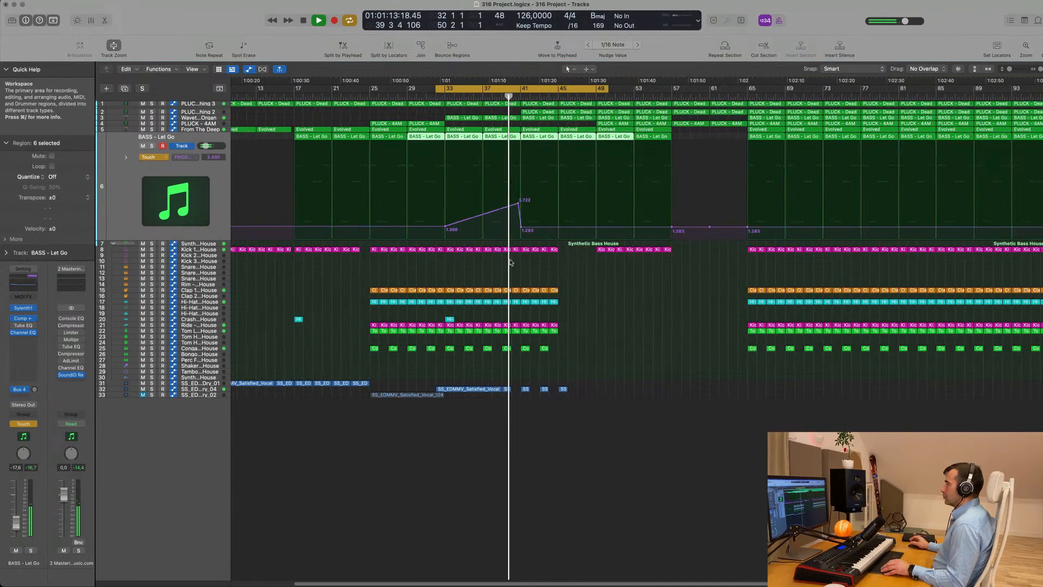
{"action": "key", "text": "Return"}
{"action": "key", "text": "super+Left"}
{"action": "key", "text": "super+Left"}
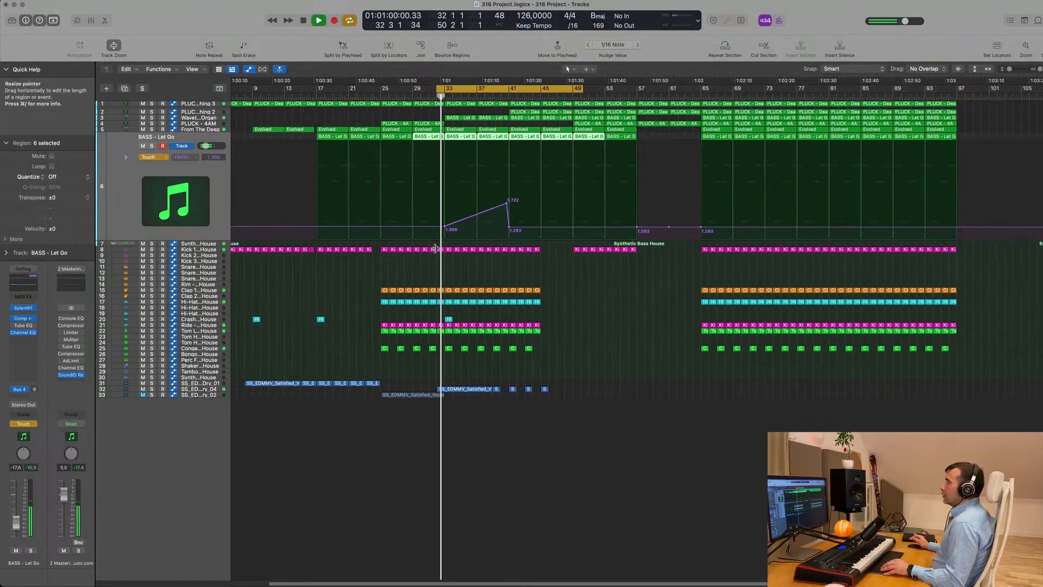
{"action": "left_click", "coordinate": [154, 157]}
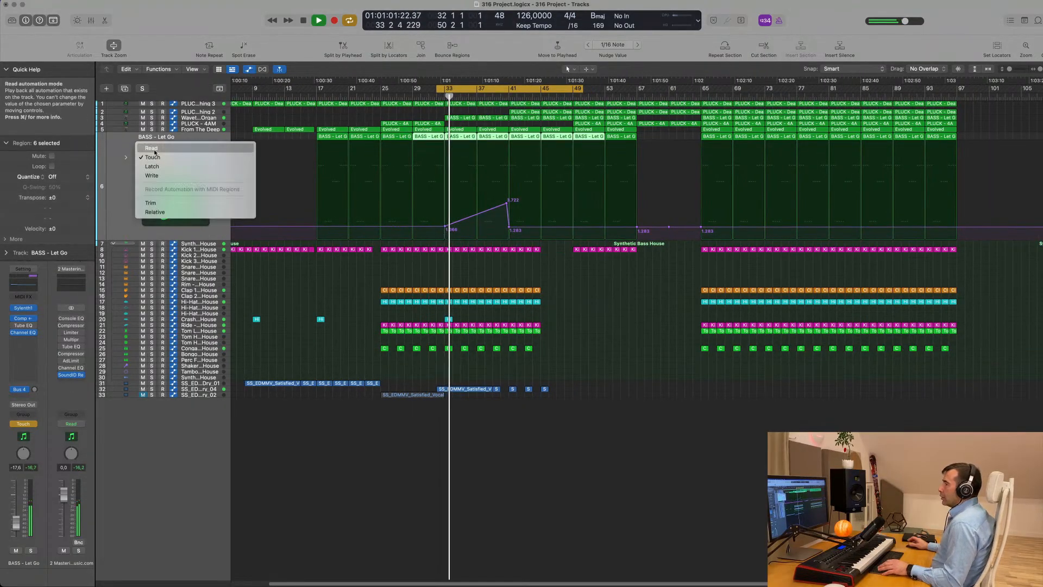
{"action": "left_click", "coordinate": [154, 150]}
{"action": "key", "text": "space"}
Reopen the Mixer, select the five channel strips from PLUCK - Deadmau5 Thing 3 to From The Deep, and route their outputs to Bus 10.
{"action": "key", "text": "x"}
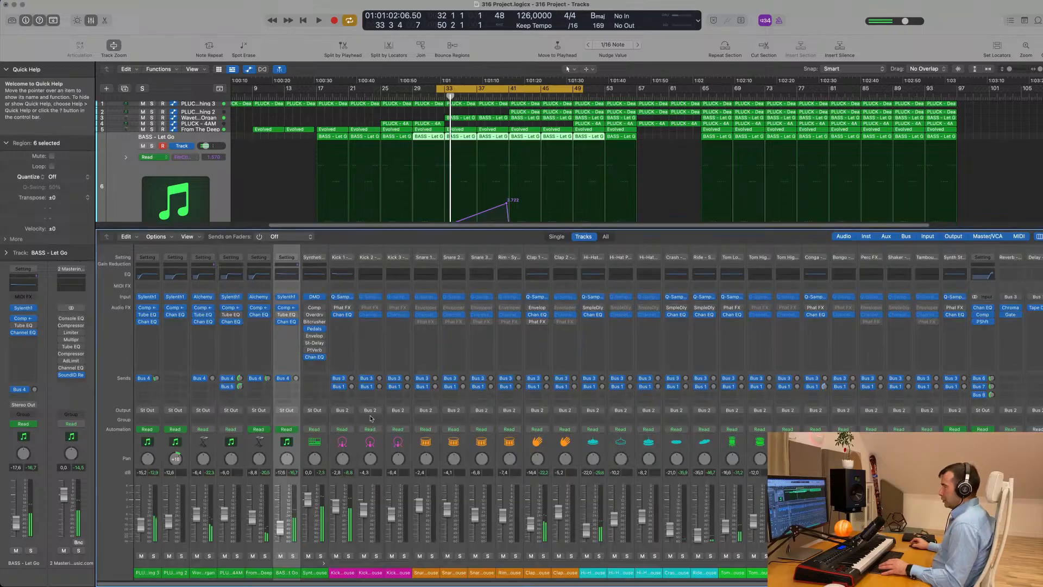
{"action": "left_click", "coordinate": [255, 575]}
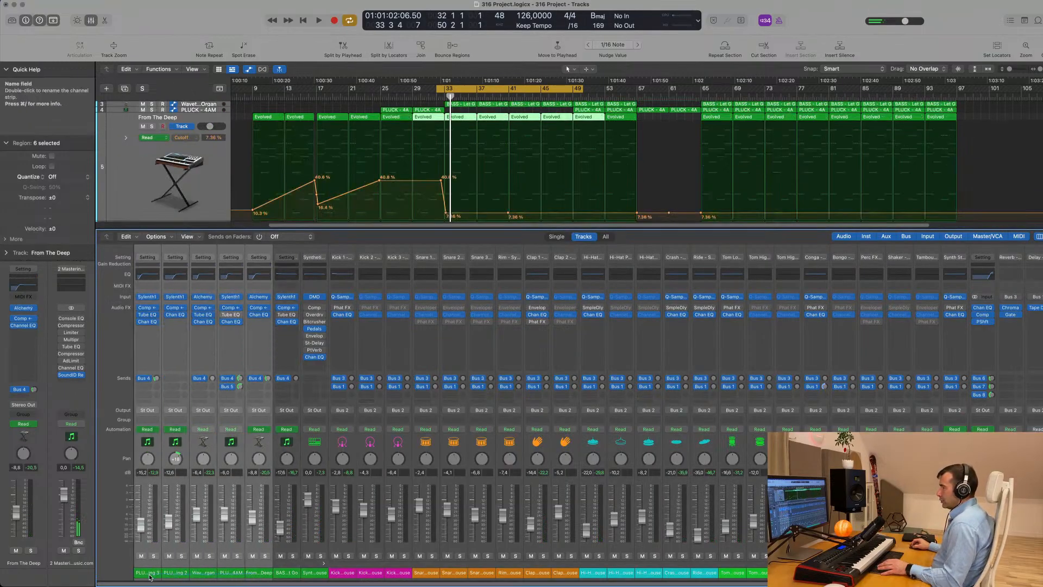
{"action": "left_click", "coordinate": [259, 410]}
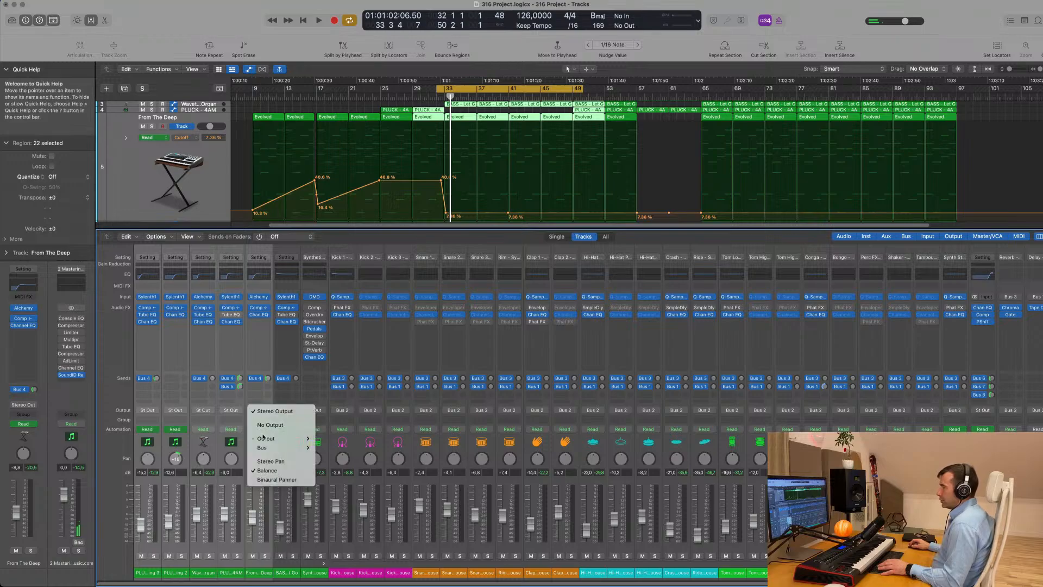
{"action": "mouse_move", "coordinate": [264, 448]}
{"action": "left_click", "coordinate": [347, 307]}
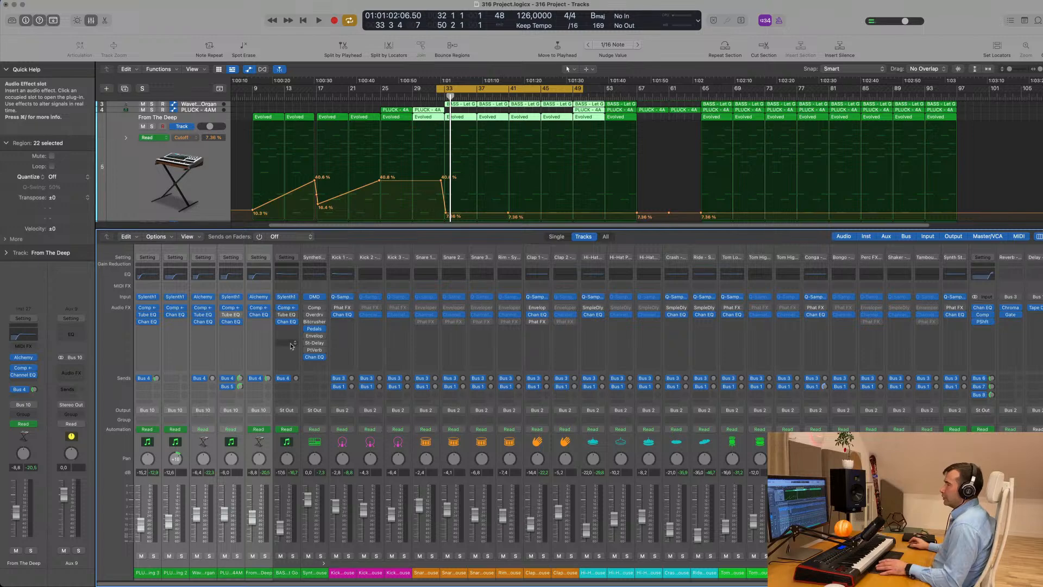
Insert a stereo Compressor on Aux 9 during cycle playback and enlarge its window to a 96% view.
{"action": "key", "text": "space"}
{"action": "scroll", "coordinate": [475, 198], "scroll_direction": "down", "scroll_amount": 10}
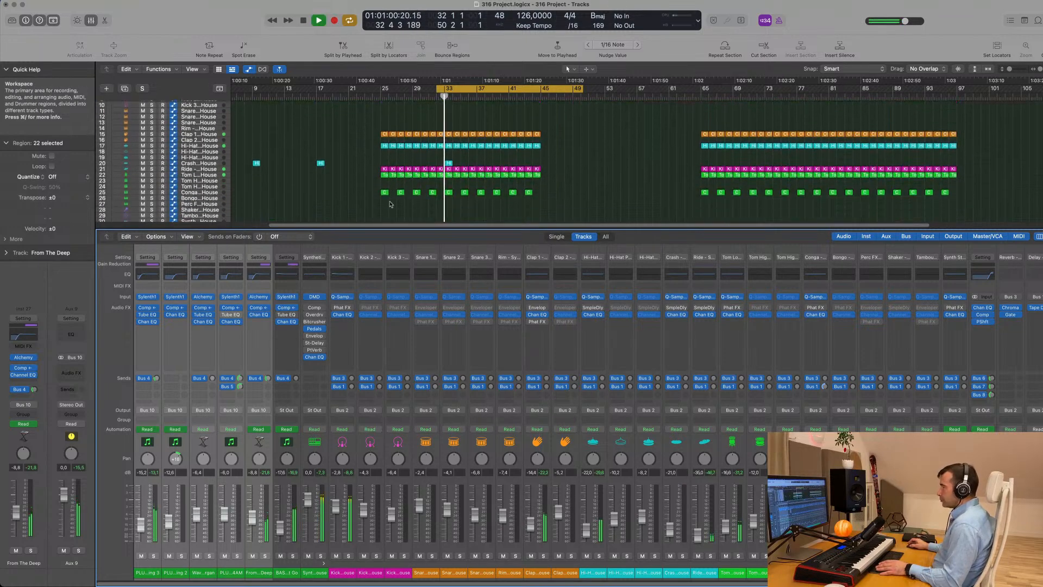
{"action": "key", "text": "space"}
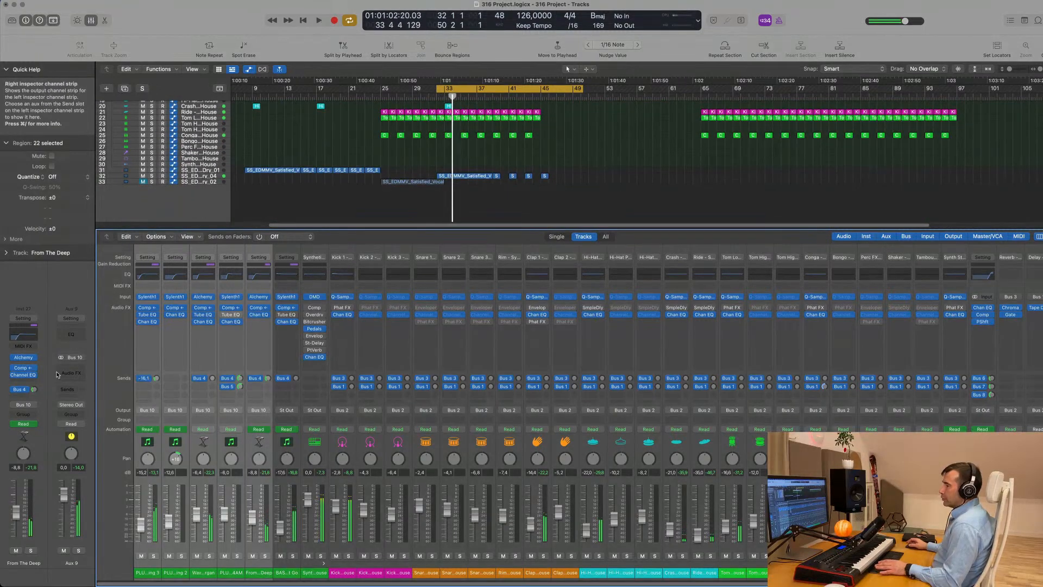
{"action": "key", "text": "space"}
{"action": "left_click", "coordinate": [70, 373]}
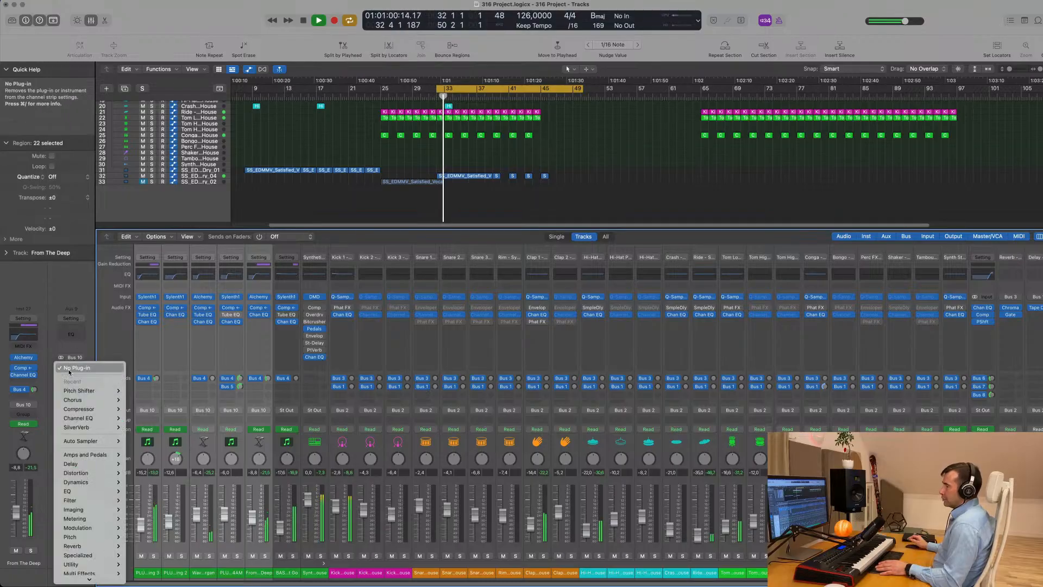
{"action": "mouse_move", "coordinate": [99, 408]}
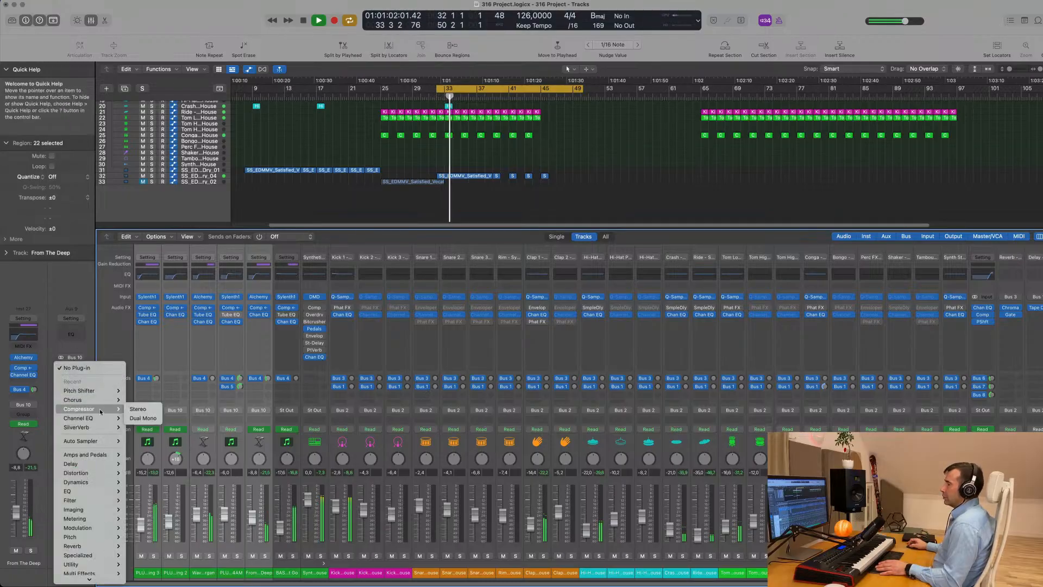
{"action": "left_click", "coordinate": [137, 409]}
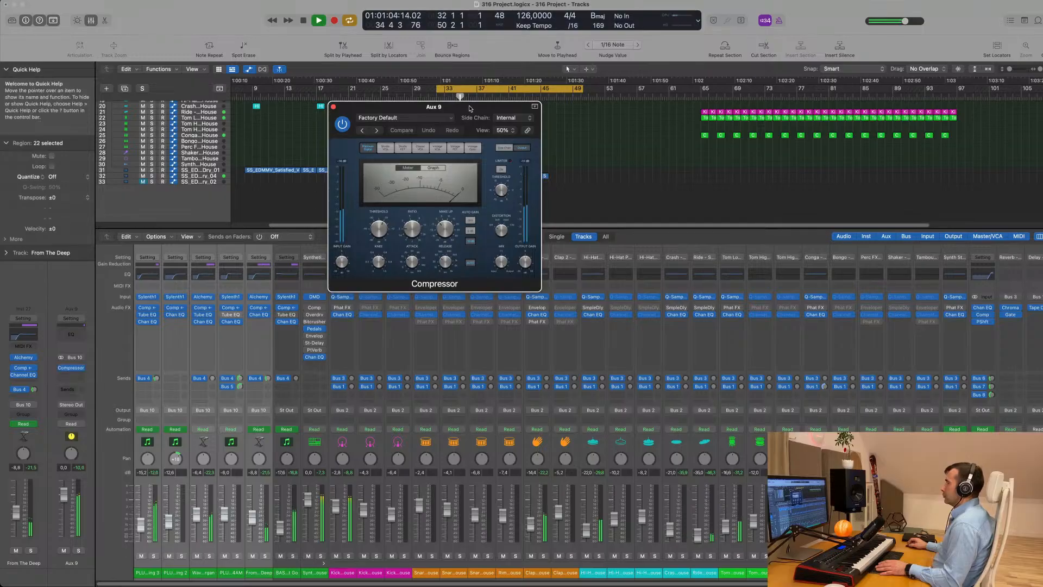
{"action": "left_click_drag", "start_coordinate": [530, 280], "coordinate": [726, 408]}
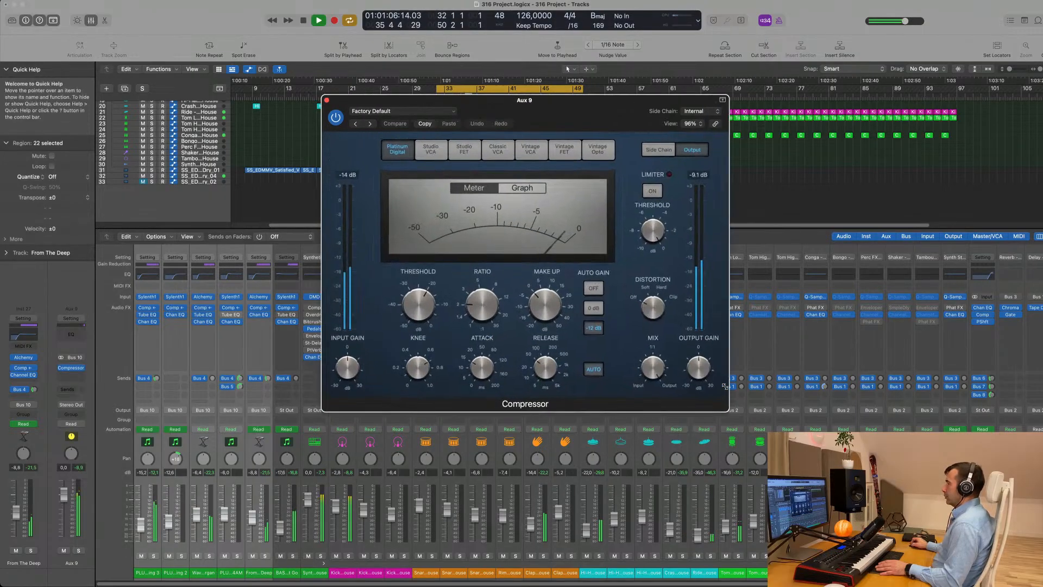
{"action": "key", "text": "space"}
{"action": "left_click_drag", "start_coordinate": [618, 97], "coordinate": [534, 98]}
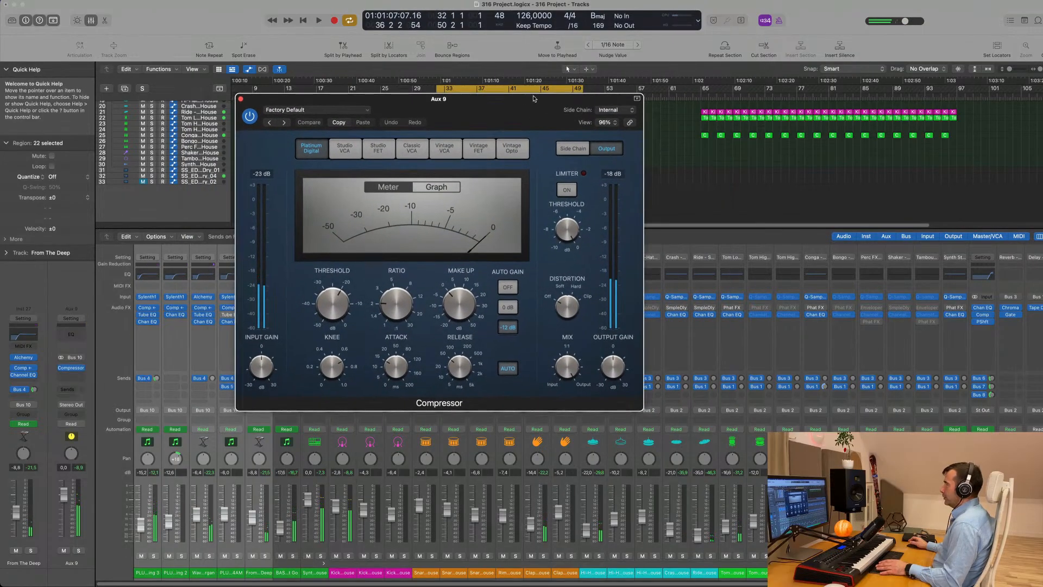
Show the Aux 9 Compressor's side chain settings, set detection to Peak and turn the side chain filter on.
{"action": "left_click", "coordinate": [573, 149]}
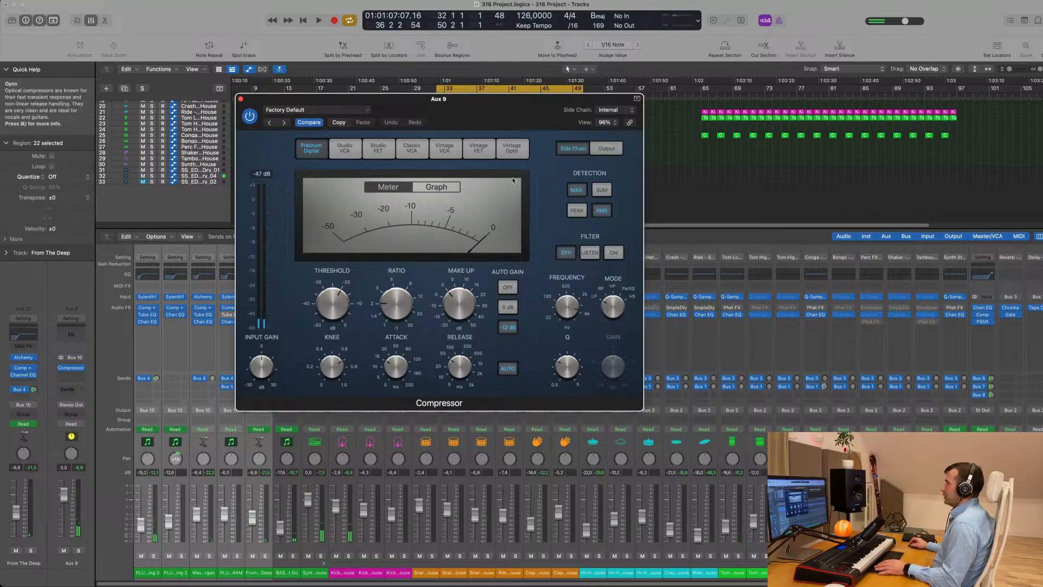
{"action": "left_click", "coordinate": [577, 211]}
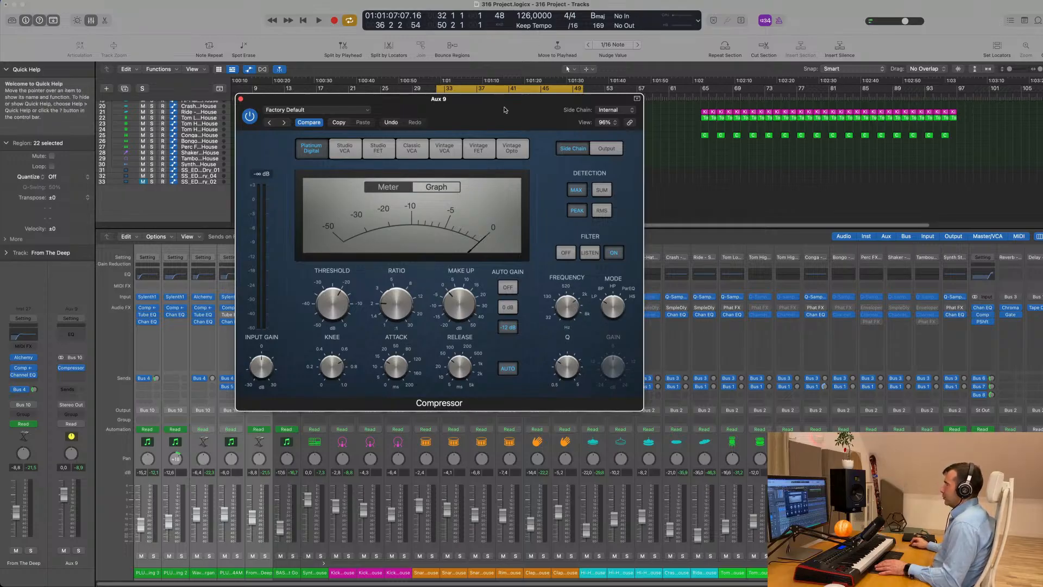
Play the cycle briefly and check which audio tracks are available as side chain sources for the Aux 9 Compressor.
{"action": "left_click_drag", "start_coordinate": [505, 110], "coordinate": [742, 133]}
{"action": "key", "text": "space"}
{"action": "key", "text": "space"}
{"action": "left_click", "coordinate": [852, 135]}
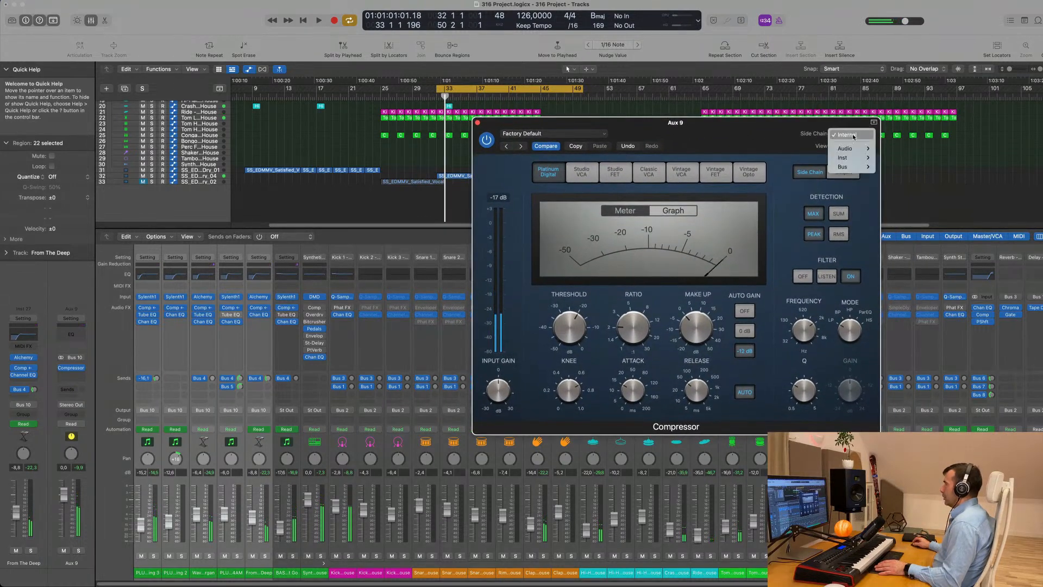
{"action": "mouse_move", "coordinate": [858, 151]}
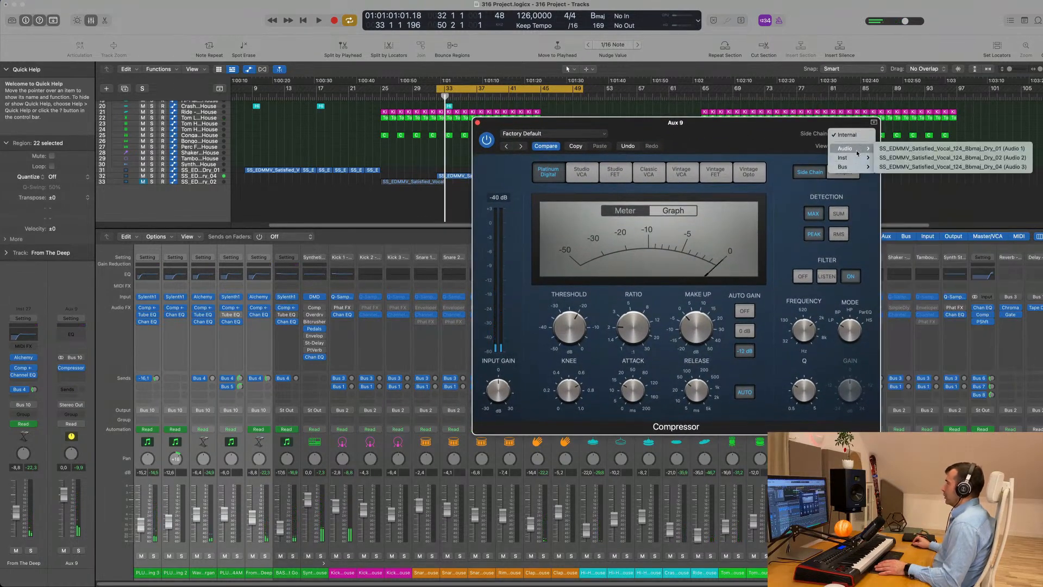
{"action": "left_click", "coordinate": [754, 125]}
{"action": "left_click_drag", "start_coordinate": [748, 123], "coordinate": [788, 100]}
{"action": "left_click", "coordinate": [406, 217]}
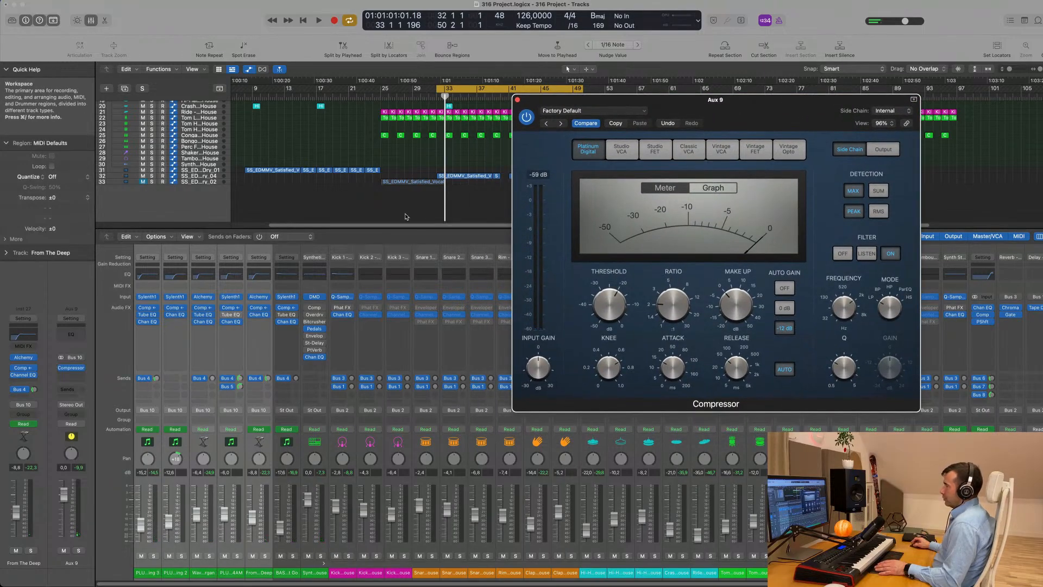
Select the Synth Stab and vocal Dry_01 channel strips in the Mixer and choose Bus 11 as their output.
{"action": "left_click", "coordinate": [189, 171]}
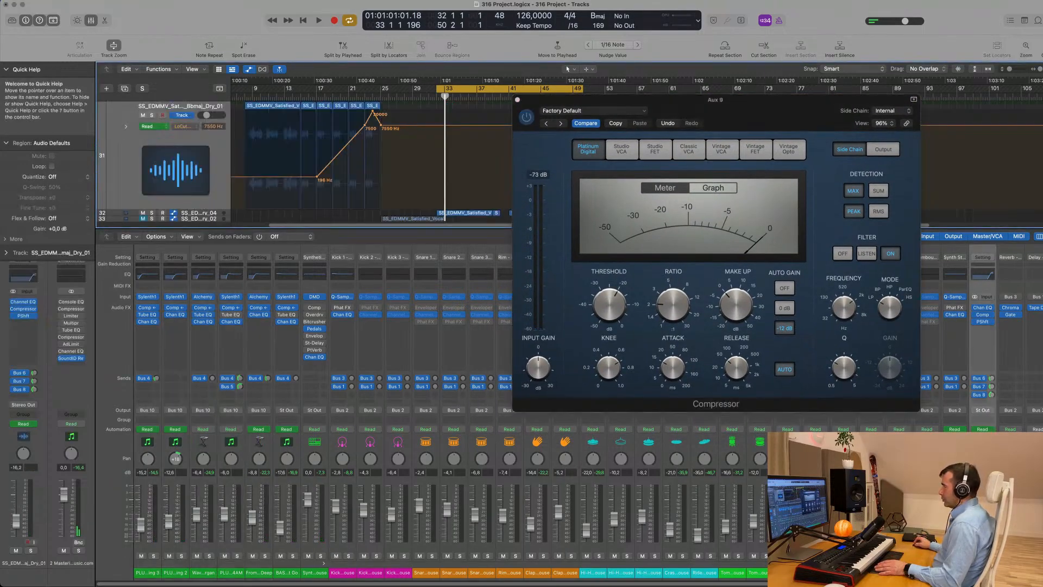
{"action": "scroll", "coordinate": [816, 573], "scroll_direction": "right", "scroll_amount": 5}
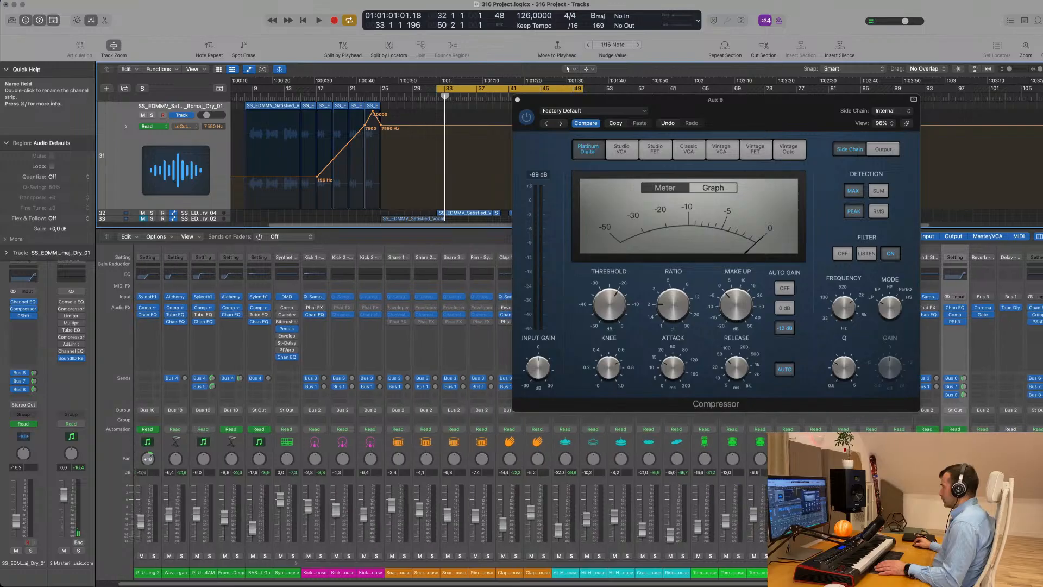
{"action": "scroll", "coordinate": [282, 179], "scroll_direction": "down", "scroll_amount": 2}
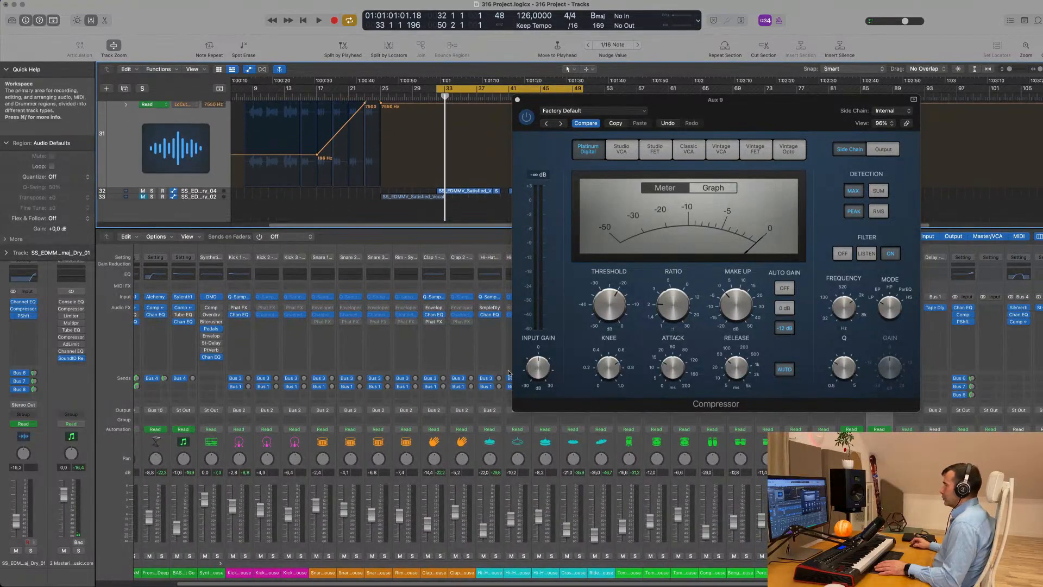
{"action": "left_click_drag", "start_coordinate": [848, 572], "coordinate": [879, 572]}
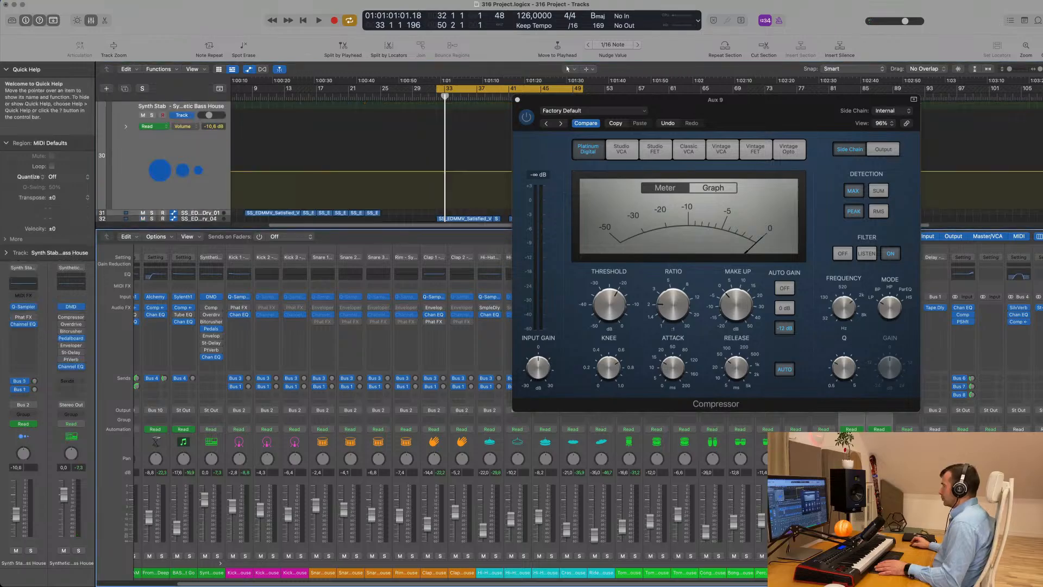
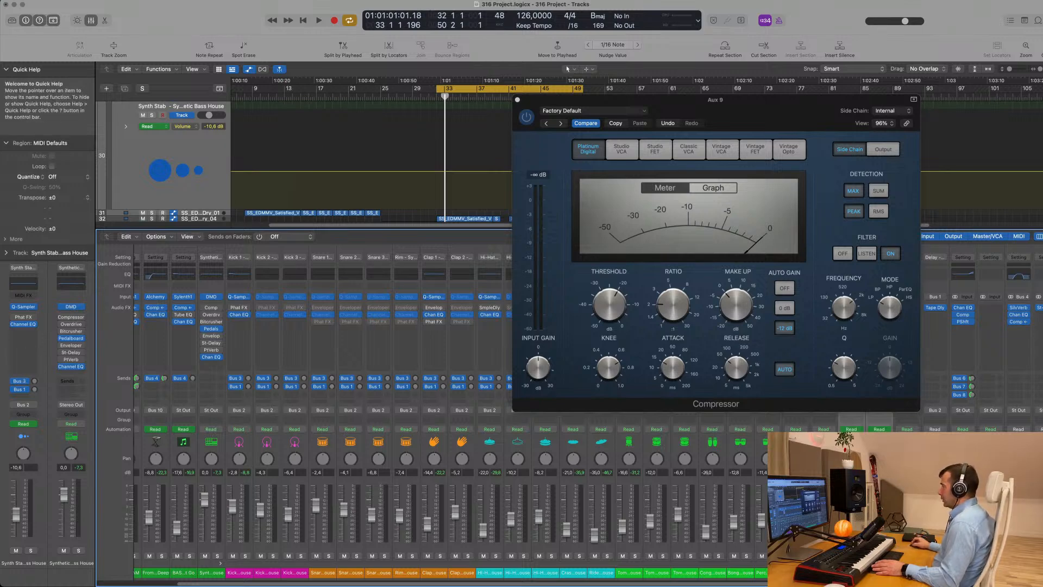
{"action": "left_click_drag", "start_coordinate": [837, 100], "coordinate": [517, 87]}
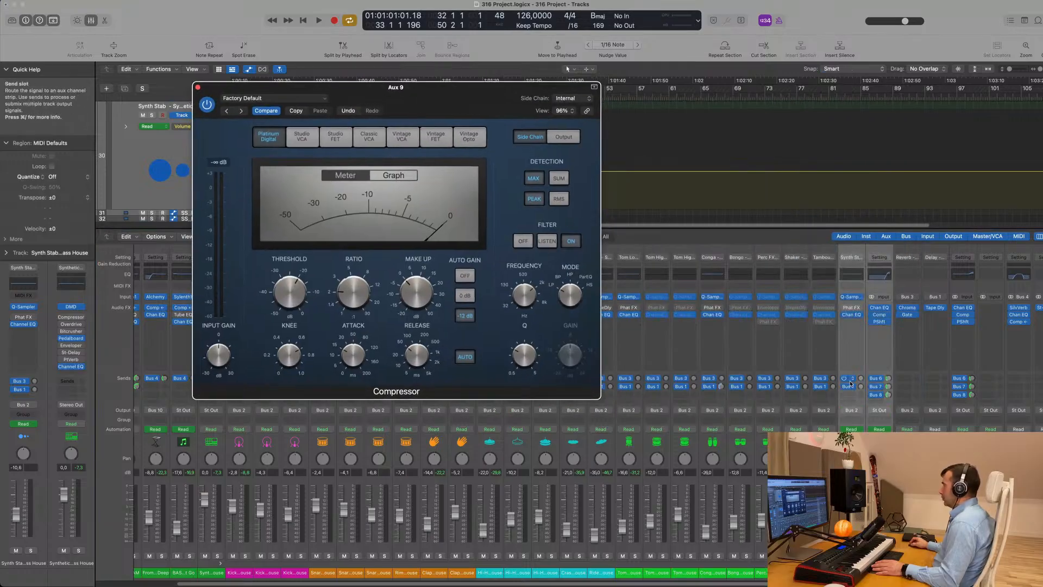
{"action": "left_click", "coordinate": [880, 411]}
{"action": "mouse_move", "coordinate": [902, 439]}
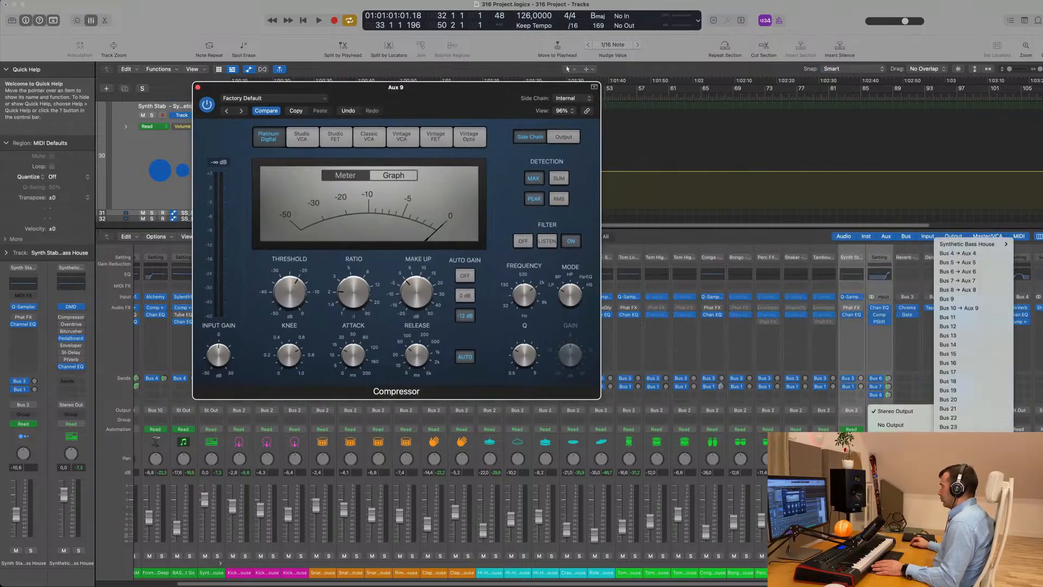
{"action": "left_click", "coordinate": [951, 318]}
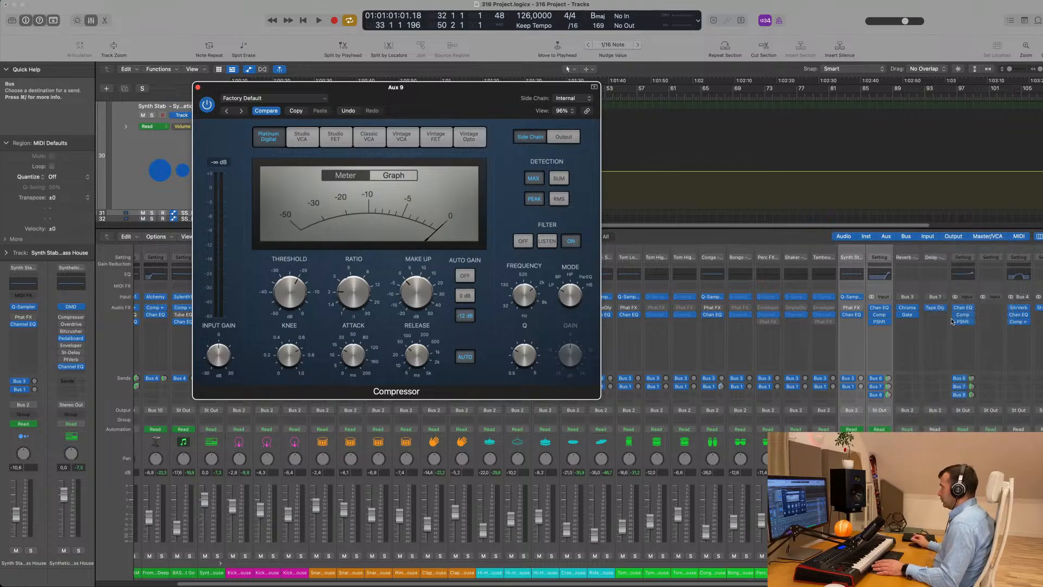
Set the side chain source of the Aux 9 Compressor to Bus 11.
{"action": "left_click_drag", "start_coordinate": [433, 88], "coordinate": [525, 111]}
{"action": "left_click", "coordinate": [676, 120]}
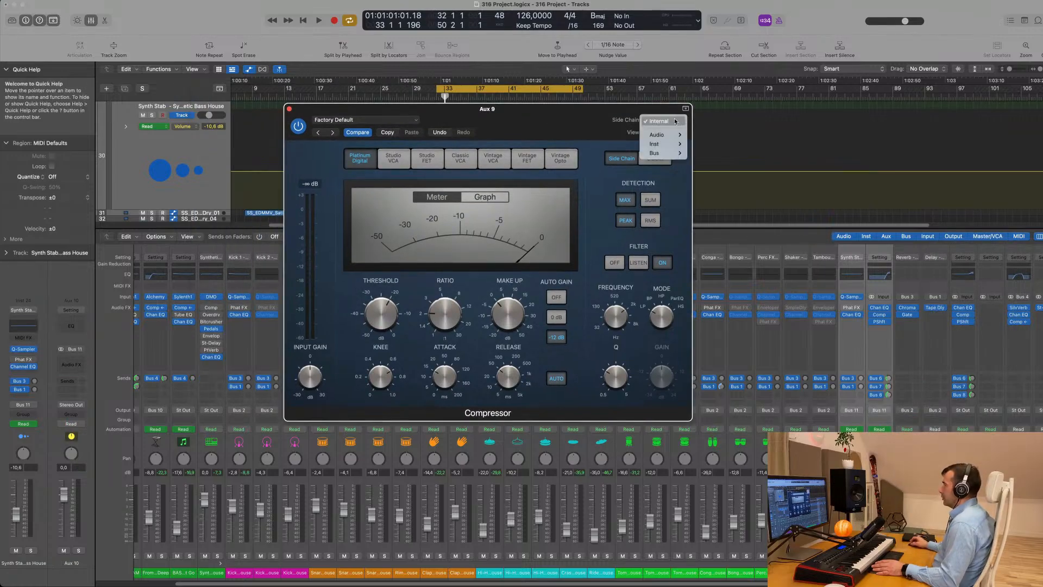
{"action": "mouse_move", "coordinate": [674, 155]}
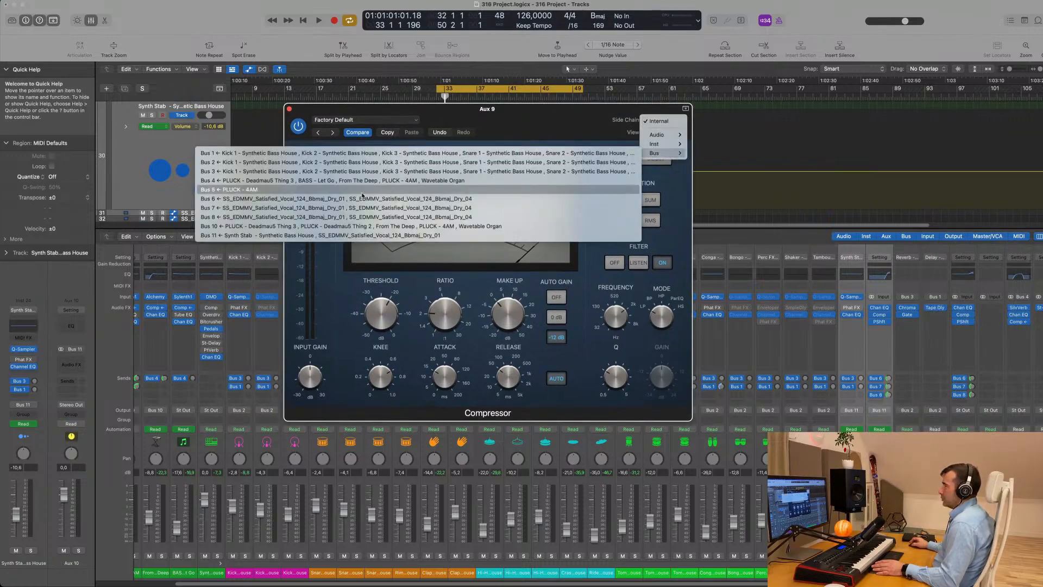
{"action": "left_click", "coordinate": [362, 234]}
{"action": "left_click_drag", "start_coordinate": [511, 112], "coordinate": [716, 156]}
Play the cycle while checking the Aux 9 Compressor's meter and its output and side chain settings.
{"action": "key", "text": "space"}
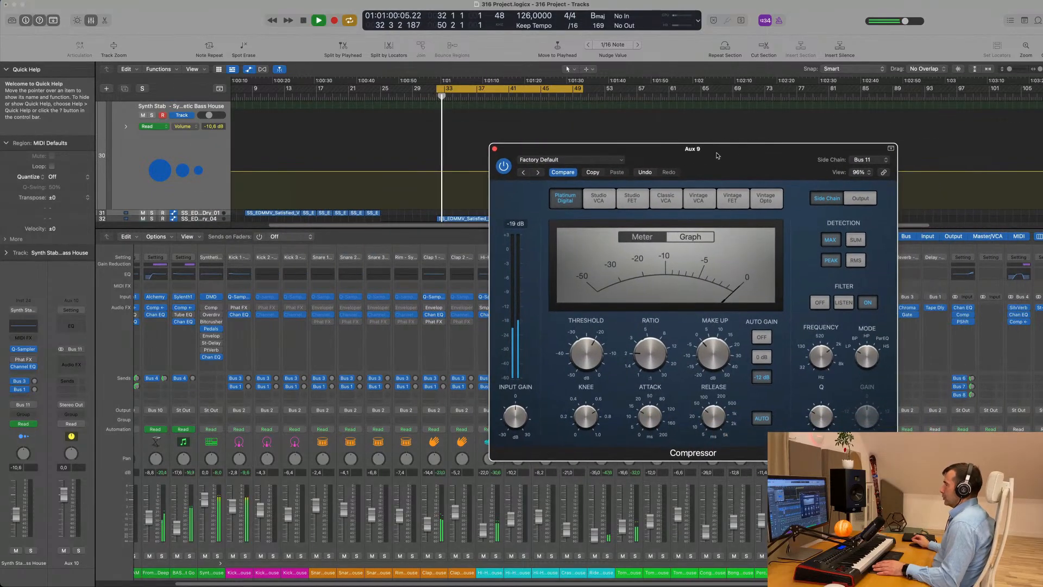
{"action": "key", "text": "space"}
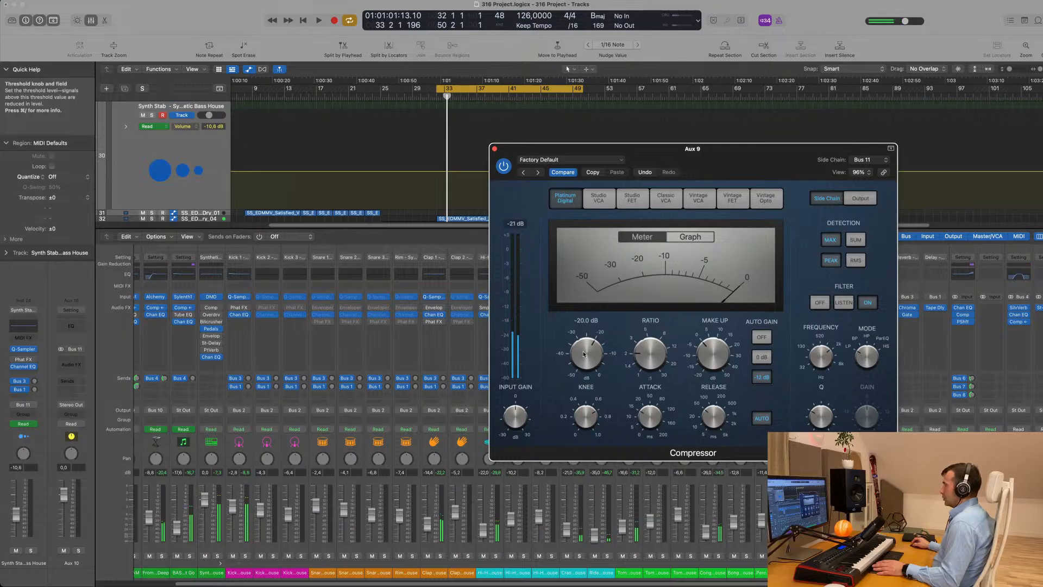
{"action": "left_click", "coordinate": [861, 198]}
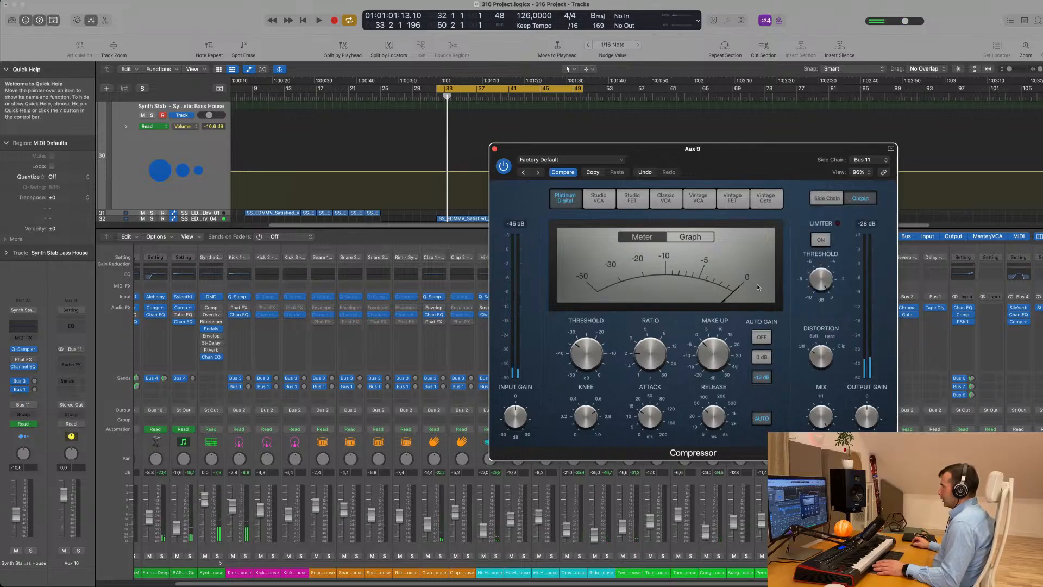
{"action": "key", "text": "space"}
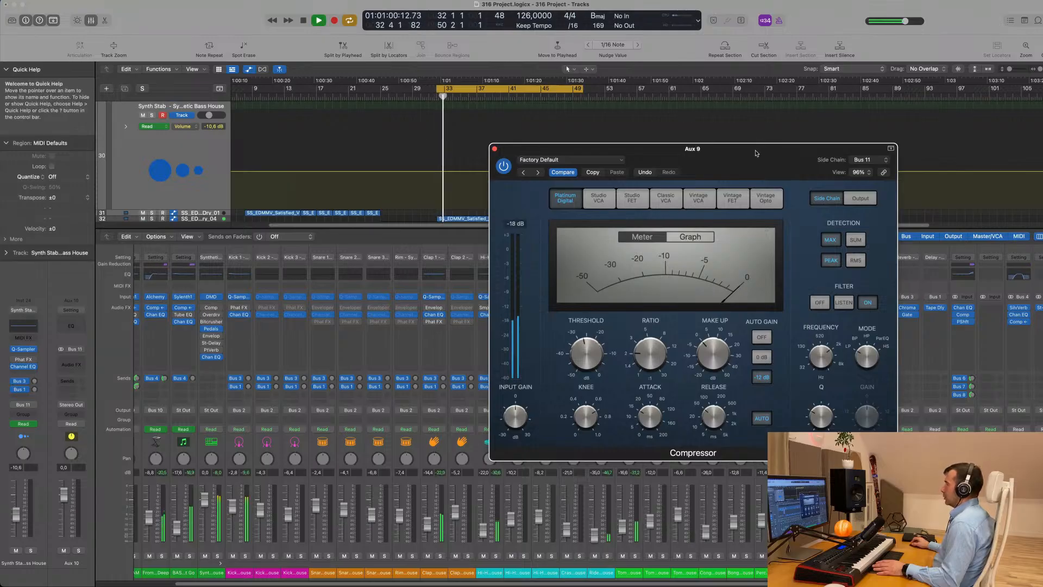
{"action": "left_click_drag", "start_coordinate": [760, 154], "coordinate": [706, 128]}
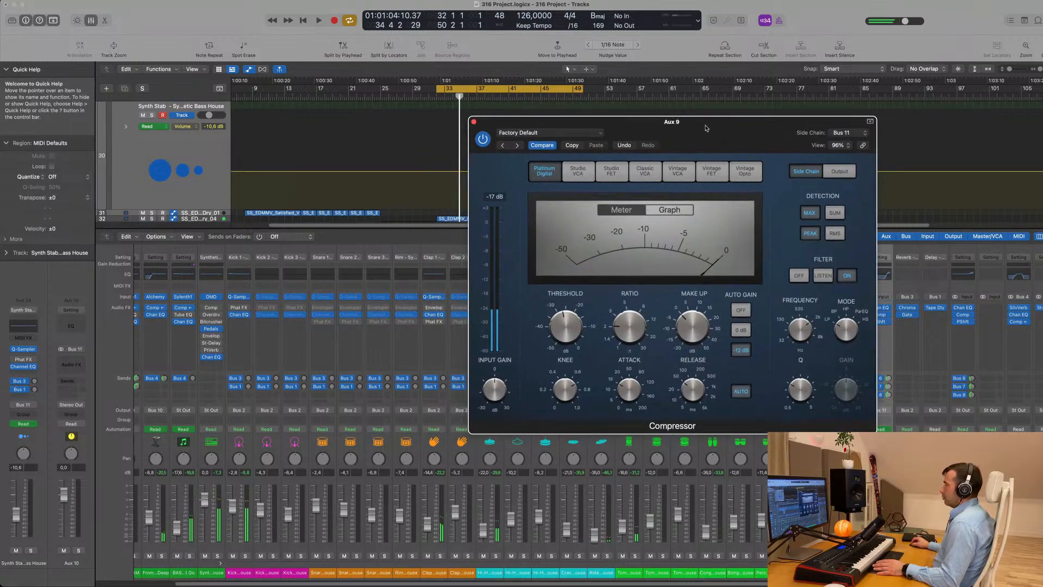
Check which buses are available as side chain sources for the Aux 9 Compressor and keep Bus 11 chosen.
{"action": "left_click", "coordinate": [813, 132]}
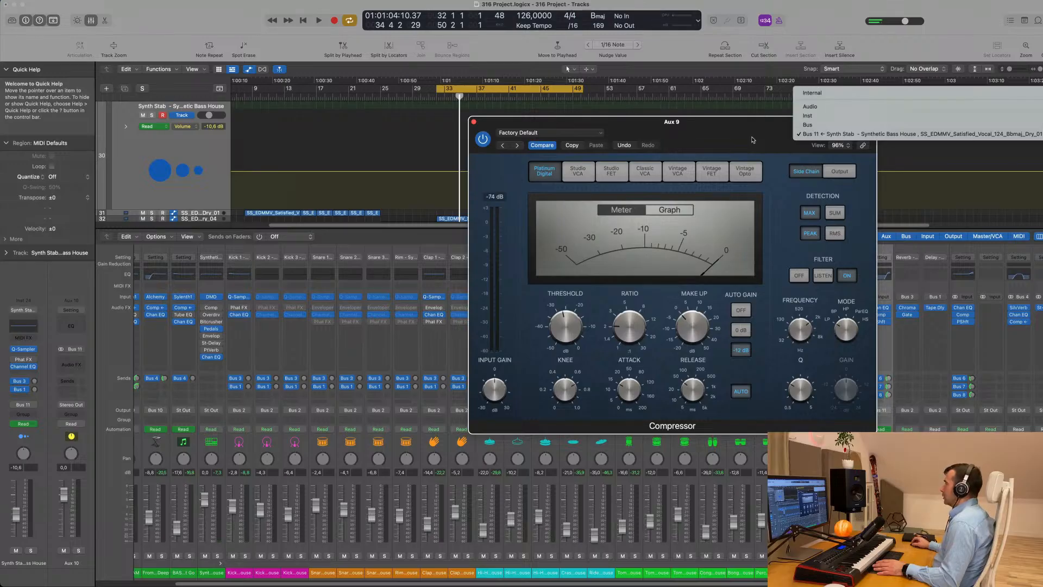
{"action": "left_click", "coordinate": [752, 140]}
{"action": "left_click", "coordinate": [854, 134]}
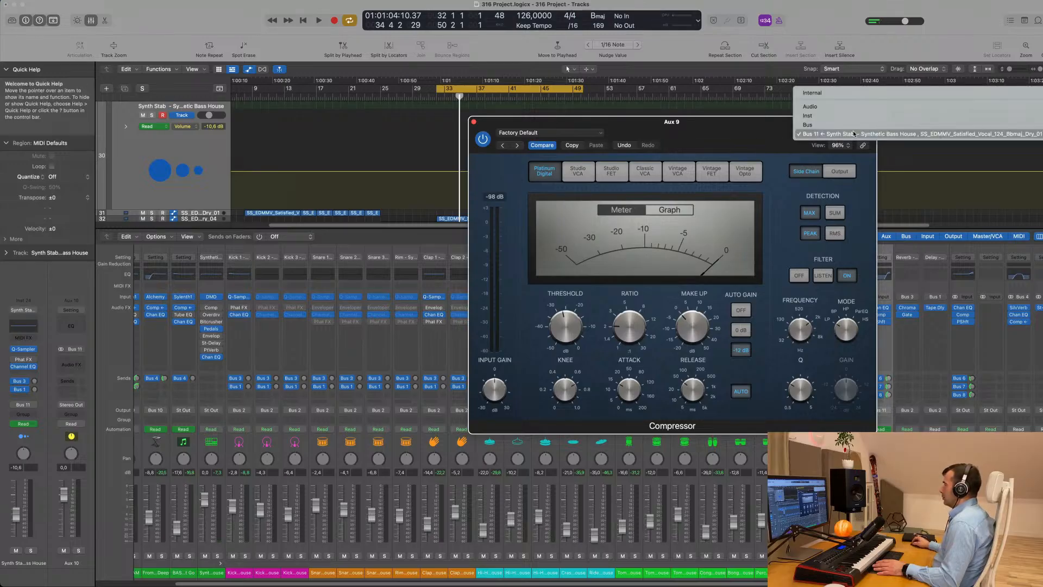
{"action": "mouse_move", "coordinate": [859, 124]}
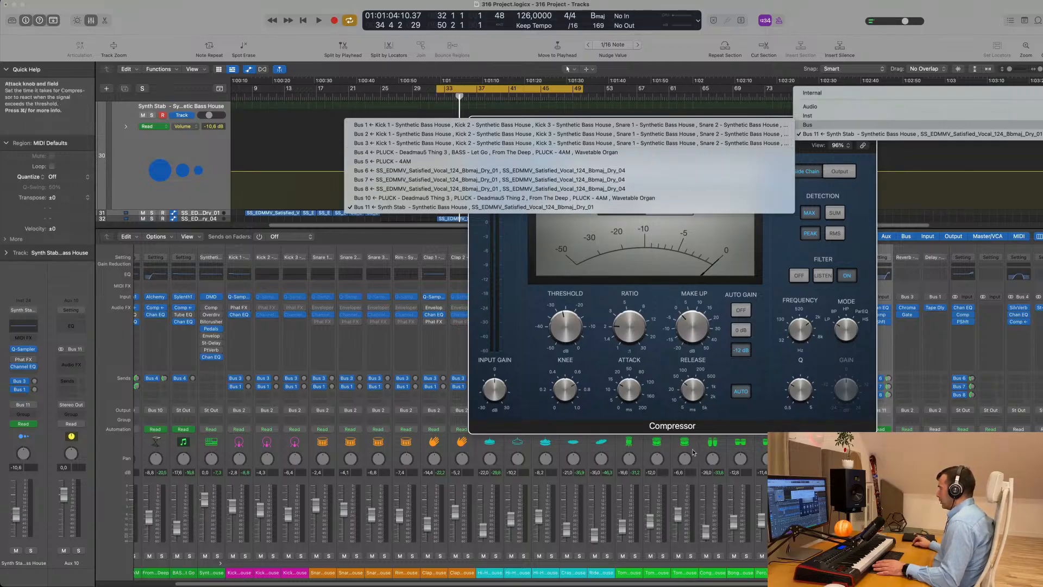
{"action": "left_click", "coordinate": [514, 207]}
Close the Compressor, then solo the vocal Dry_04 and Dry_02 channel strips and set their output to Bus 9.
{"action": "left_click_drag", "start_coordinate": [991, 572], "coordinate": [964, 572]}
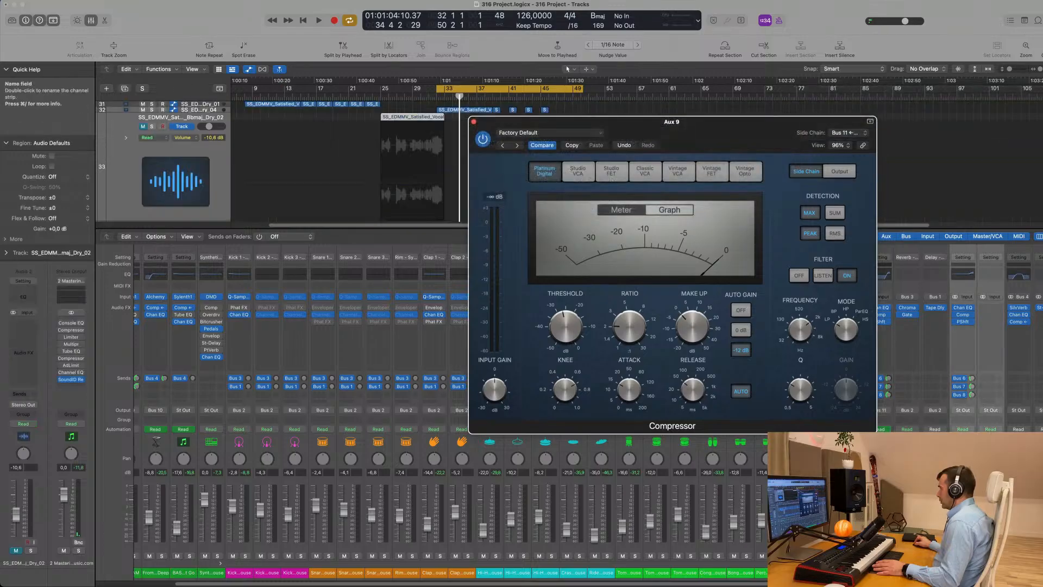
{"action": "left_click", "coordinate": [473, 122]}
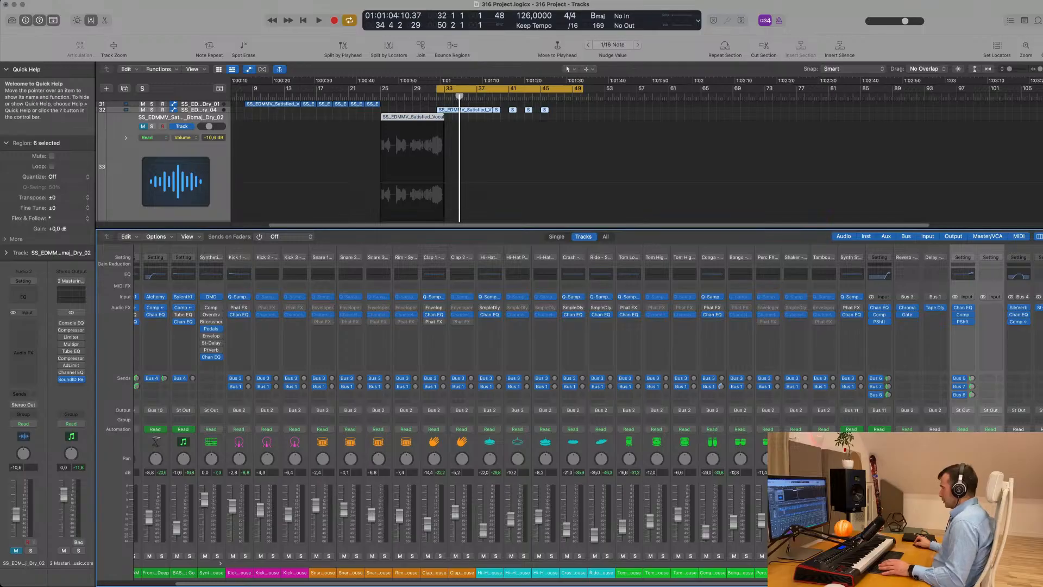
{"action": "key", "text": "space"}
{"action": "scroll", "coordinate": [568, 408], "scroll_direction": "right", "scroll_amount": 7}
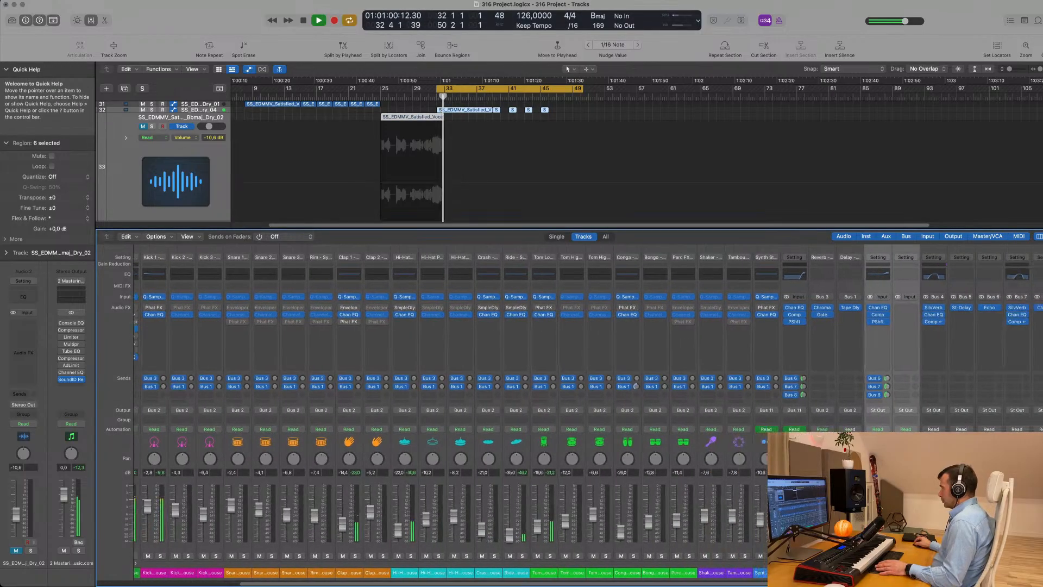
{"action": "left_click", "coordinate": [771, 556]}
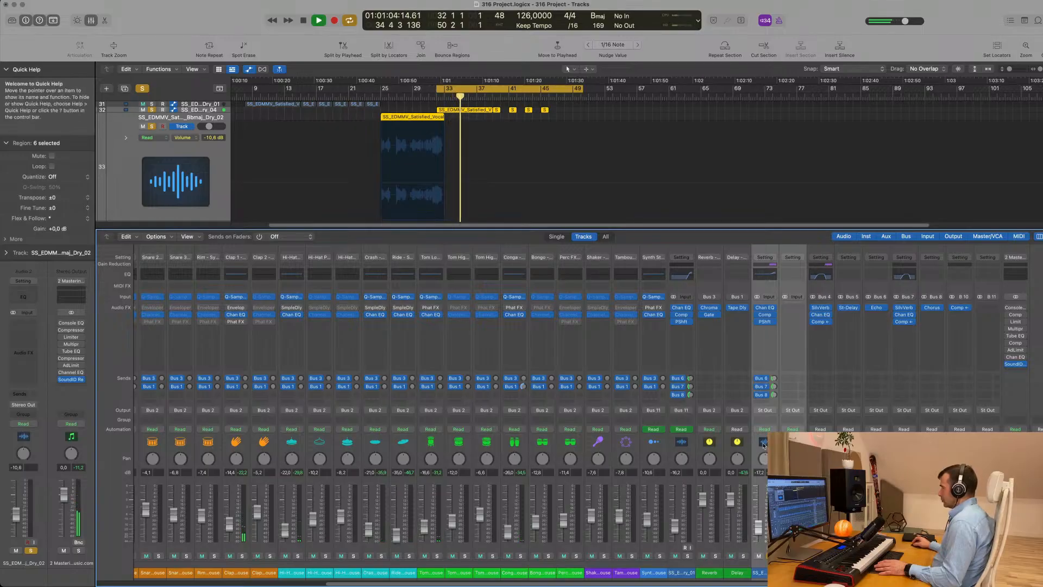
{"action": "left_click", "coordinate": [794, 411]}
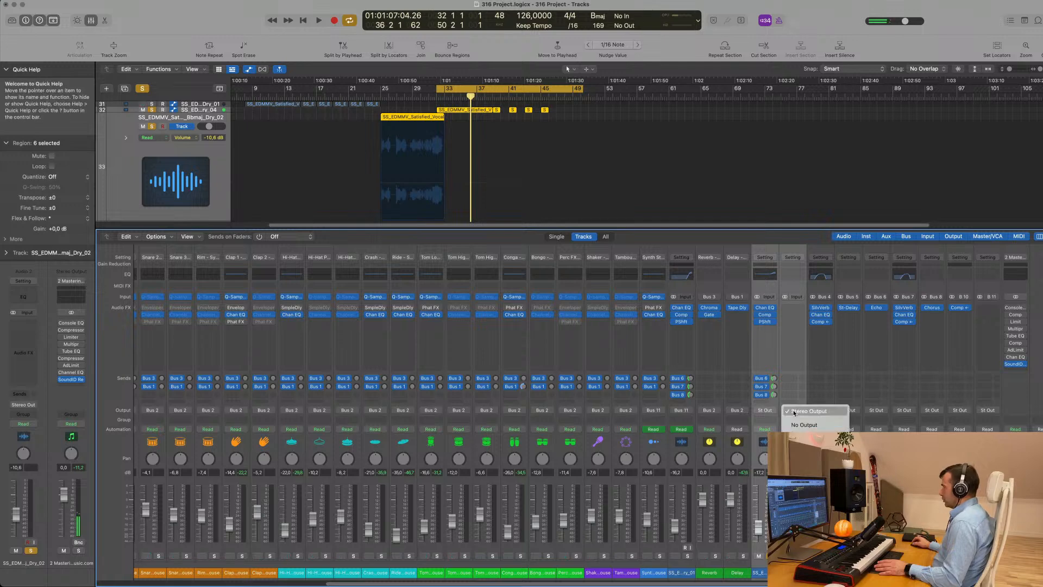
{"action": "mouse_move", "coordinate": [806, 448]}
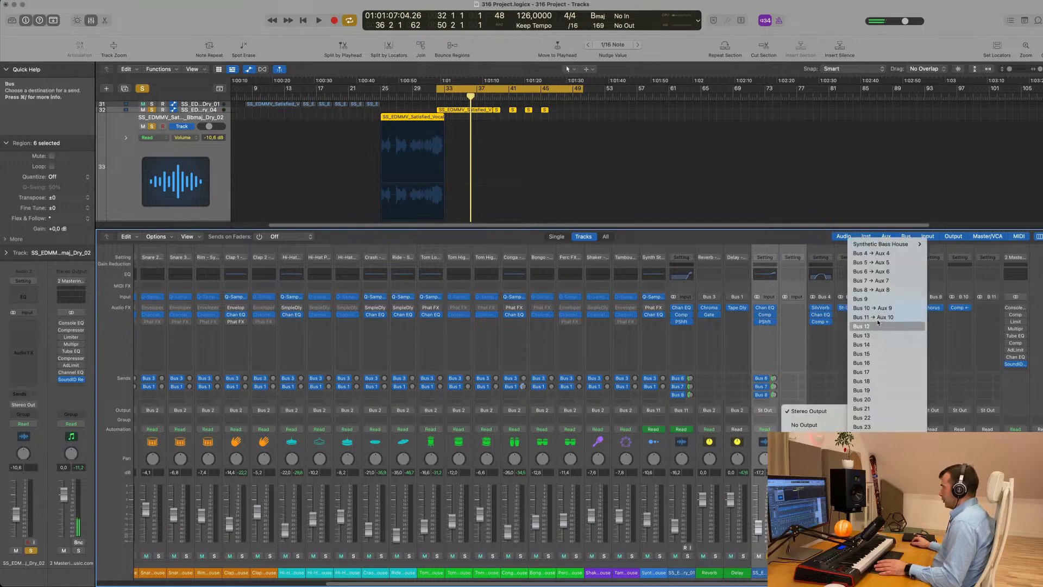
{"action": "left_click", "coordinate": [879, 299]}
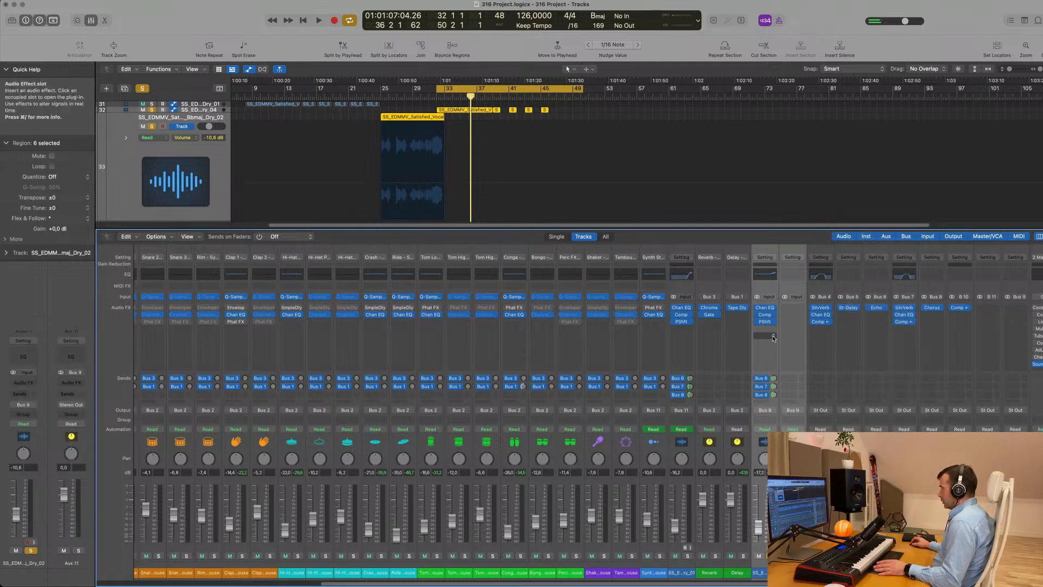
Play the vocal tracks within the cycle and from bar 25 to hear which one sounds.
{"action": "key", "text": "space"}
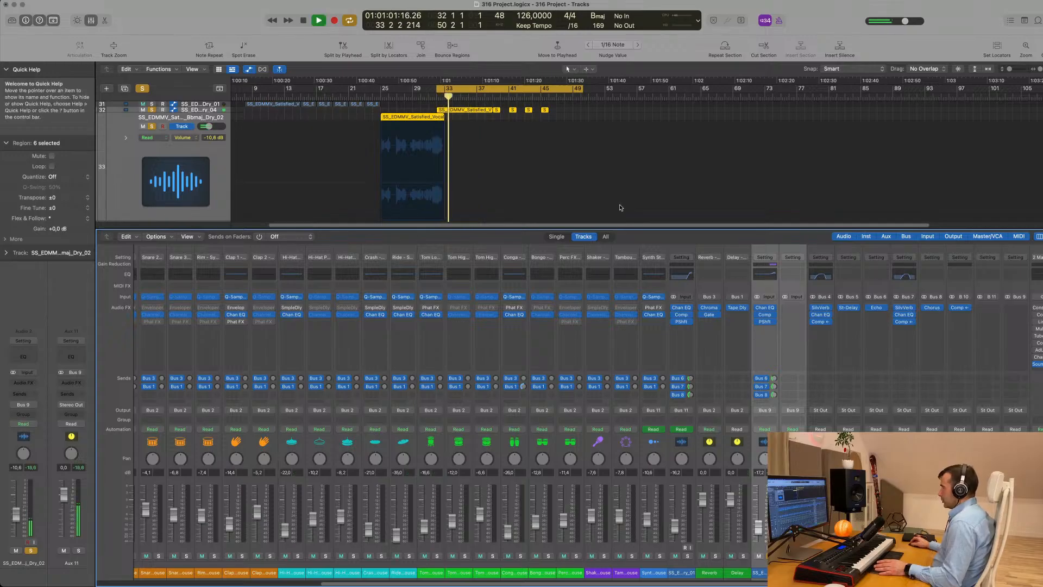
{"action": "scroll", "coordinate": [537, 176], "scroll_direction": "up", "scroll_amount": 10}
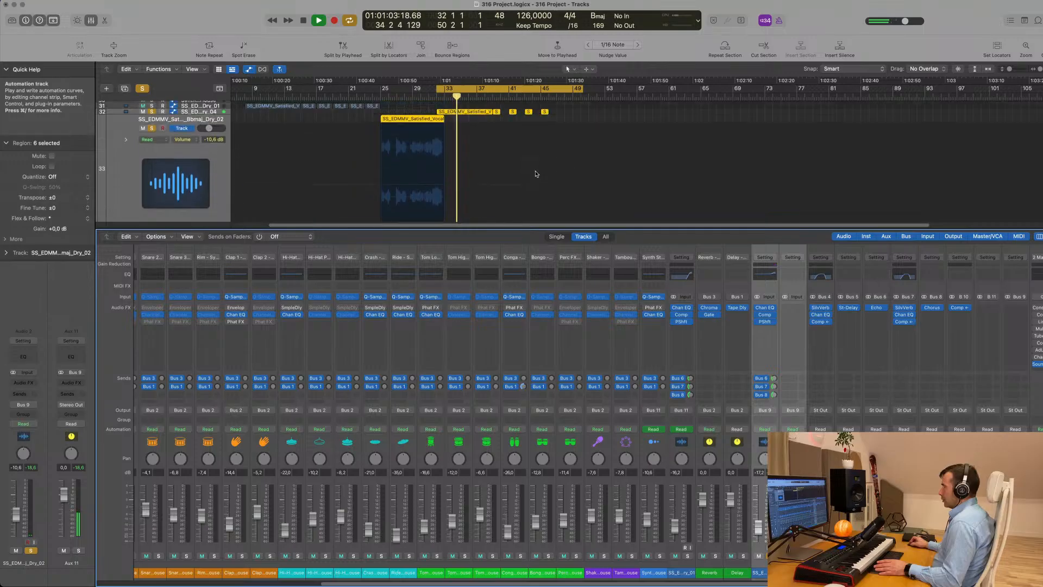
{"action": "left_click", "coordinate": [381, 98]}
{"action": "scroll", "coordinate": [390, 125], "scroll_direction": "down", "scroll_amount": 10}
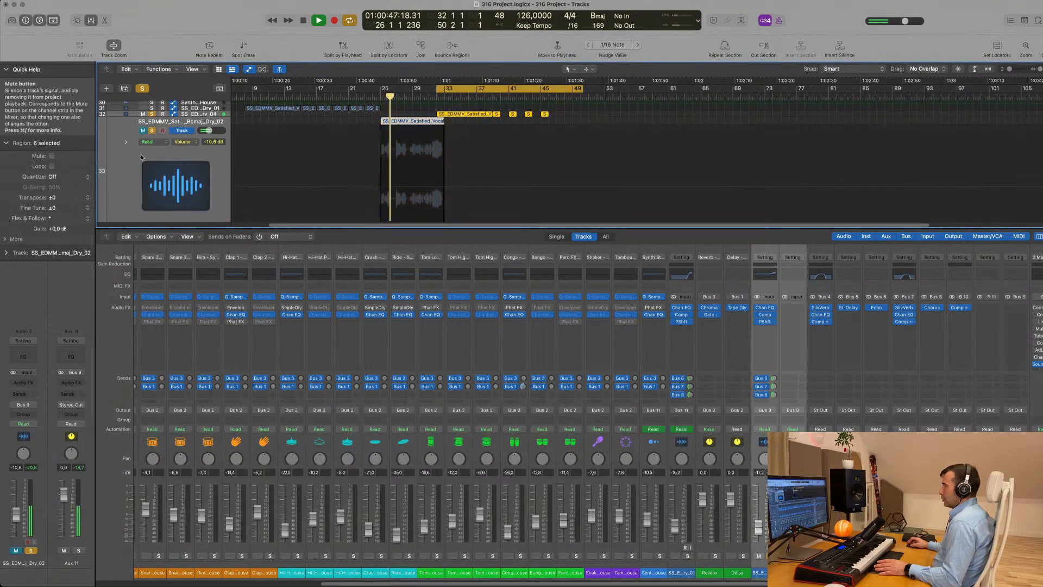
{"action": "scroll", "coordinate": [318, 177], "scroll_direction": "up", "scroll_amount": 3}
{"action": "scroll", "coordinate": [326, 168], "scroll_direction": "up", "scroll_amount": 2}
{"action": "key", "text": "space"}
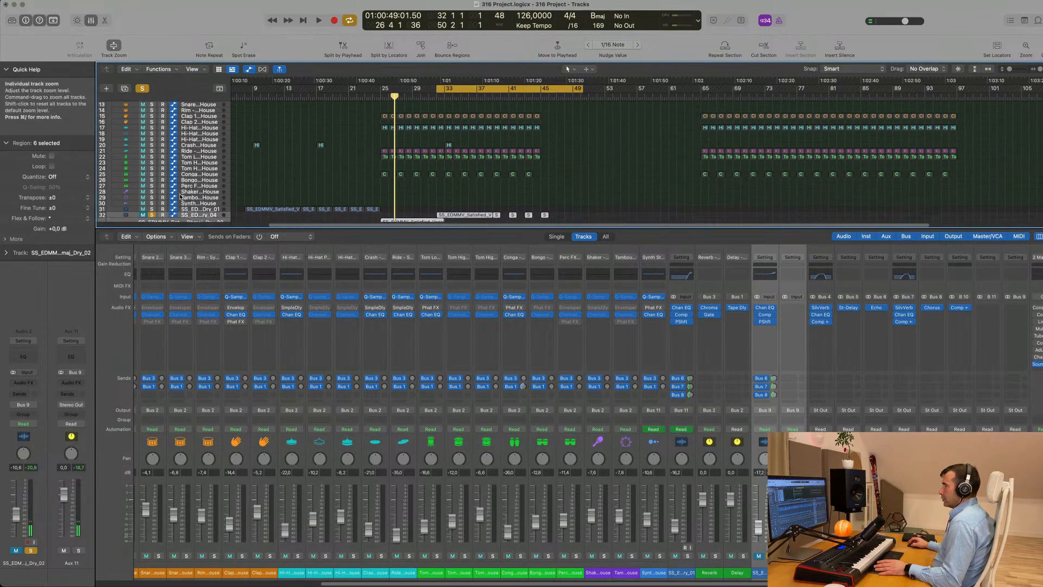
{"action": "scroll", "coordinate": [326, 159], "scroll_direction": "down", "scroll_amount": 3}
{"action": "key", "text": "space"}
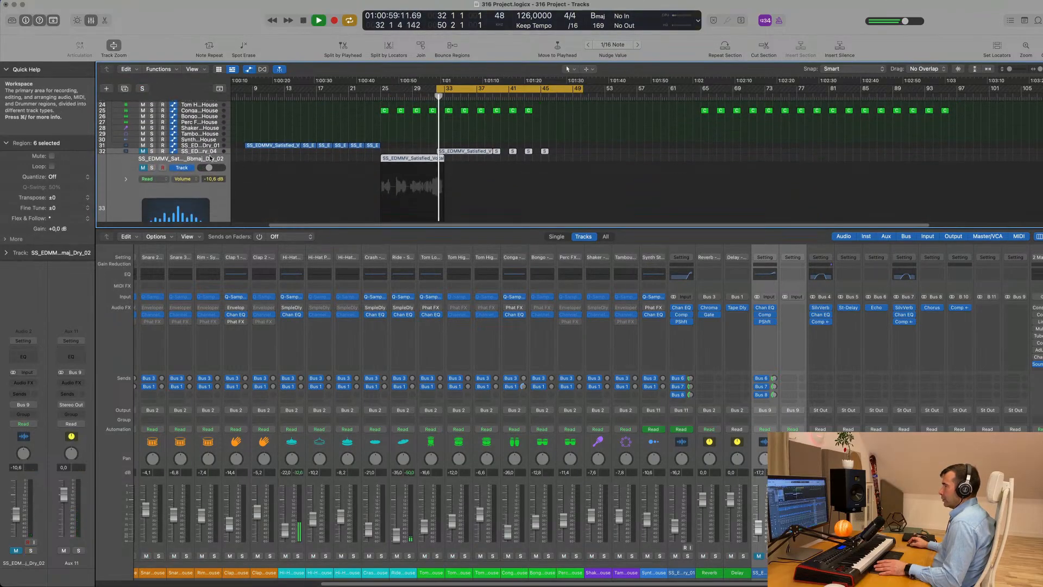
{"action": "key", "text": "space"}
Solo the vocal Dry_01, Dry_04 and Dry_02 tracks and play the cycle.
{"action": "left_click", "coordinate": [143, 151]}
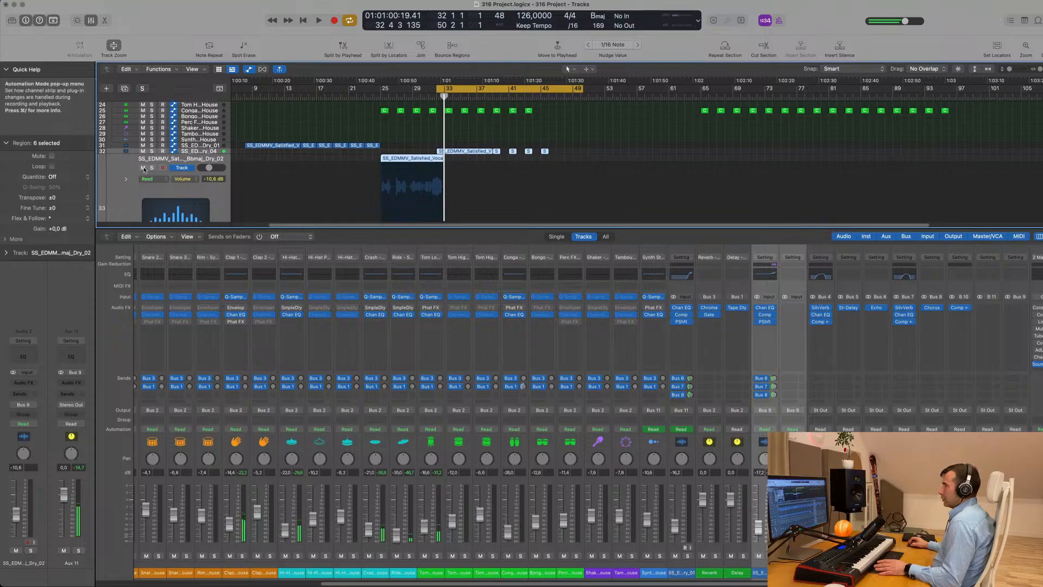
{"action": "left_click", "coordinate": [152, 145]}
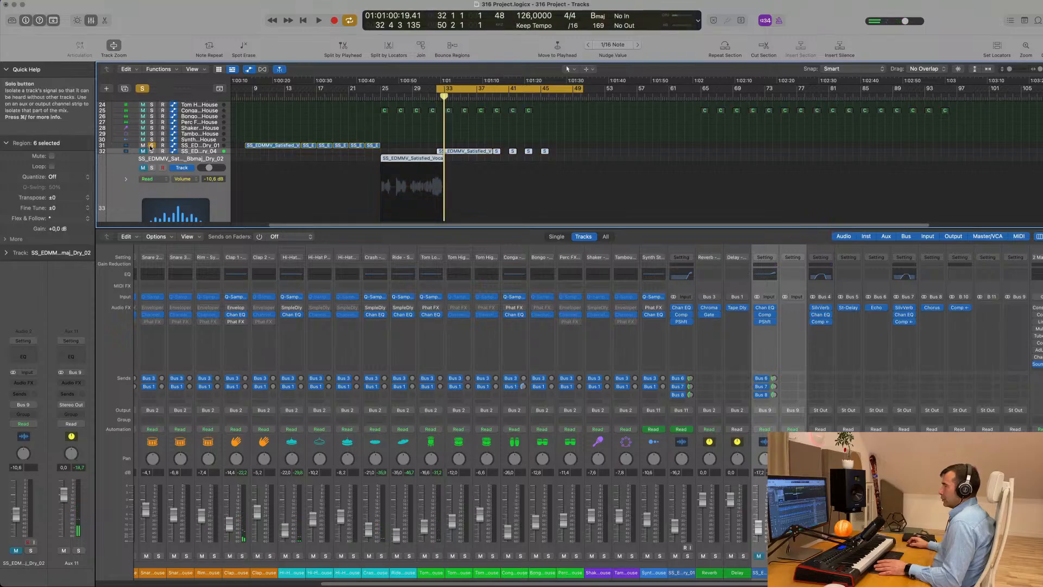
{"action": "left_click", "coordinate": [152, 152]}
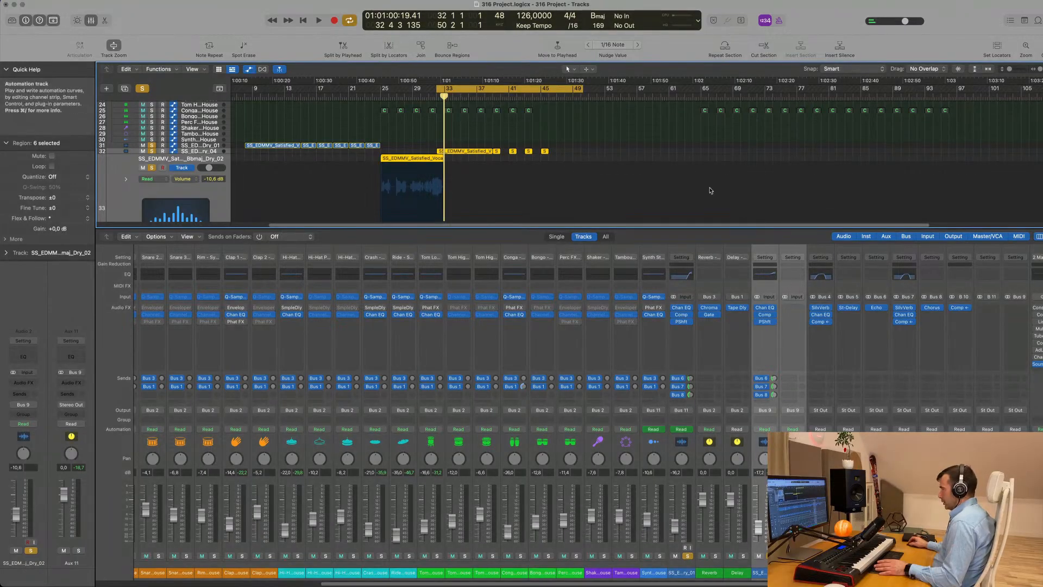
{"action": "key", "text": "space"}
{"action": "scroll", "coordinate": [613, 187], "scroll_direction": "up", "scroll_amount": 1}
{"action": "scroll", "coordinate": [615, 182], "scroll_direction": "down", "scroll_amount": 4}
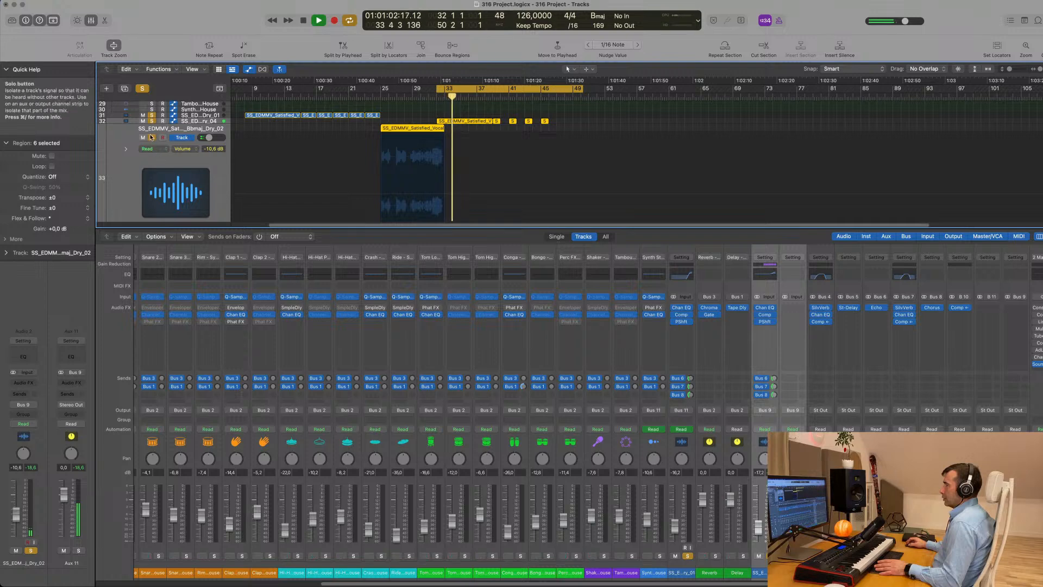
{"action": "scroll", "coordinate": [179, 163], "scroll_direction": "down", "scroll_amount": 1}
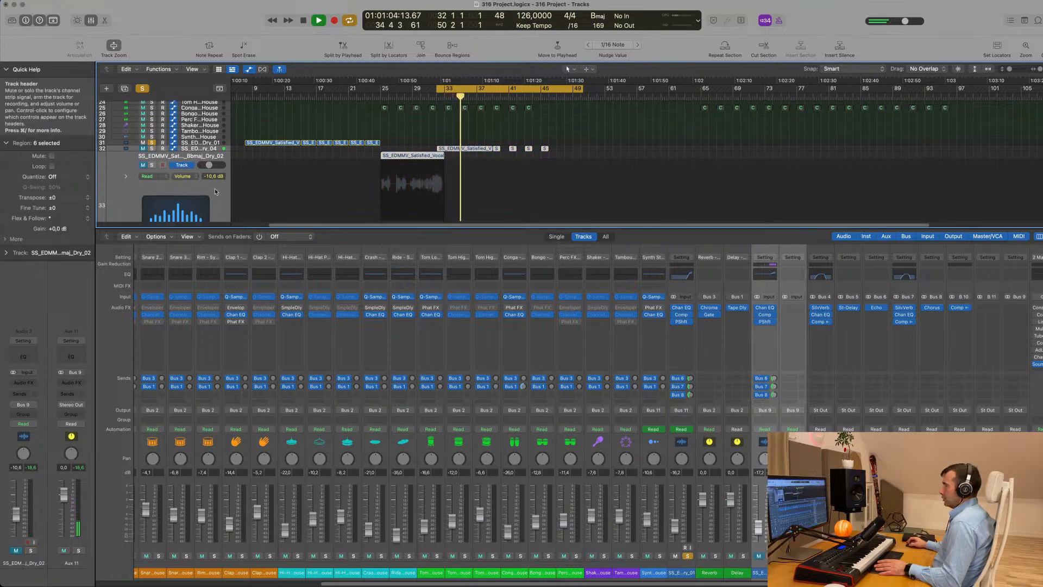
Delete the vocal Dry_02 region and its track from the project.
{"action": "left_click", "coordinate": [214, 188]}
{"action": "key", "text": "Delete"}
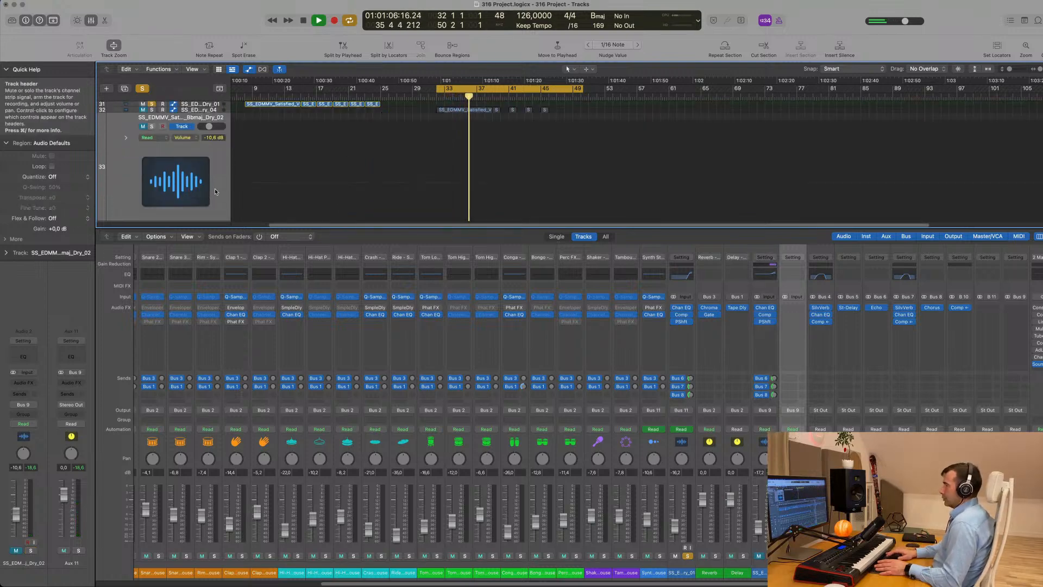
{"action": "key", "text": "super+Delete"}
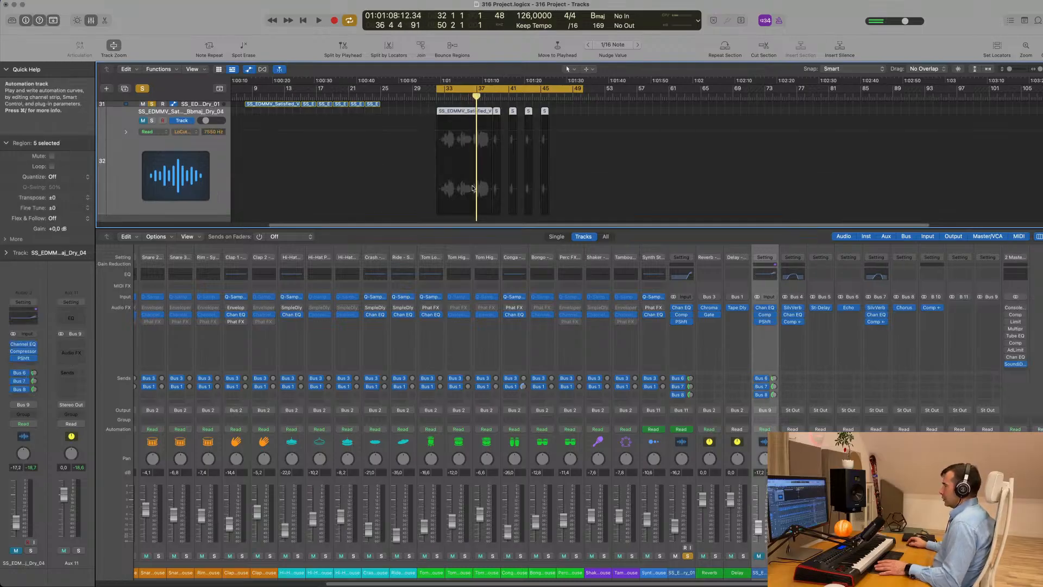
Solo the vocal Dry_04 track and play the cycle from its start.
{"action": "key", "text": "space"}
{"action": "scroll", "coordinate": [447, 157], "scroll_direction": "up", "scroll_amount": 3}
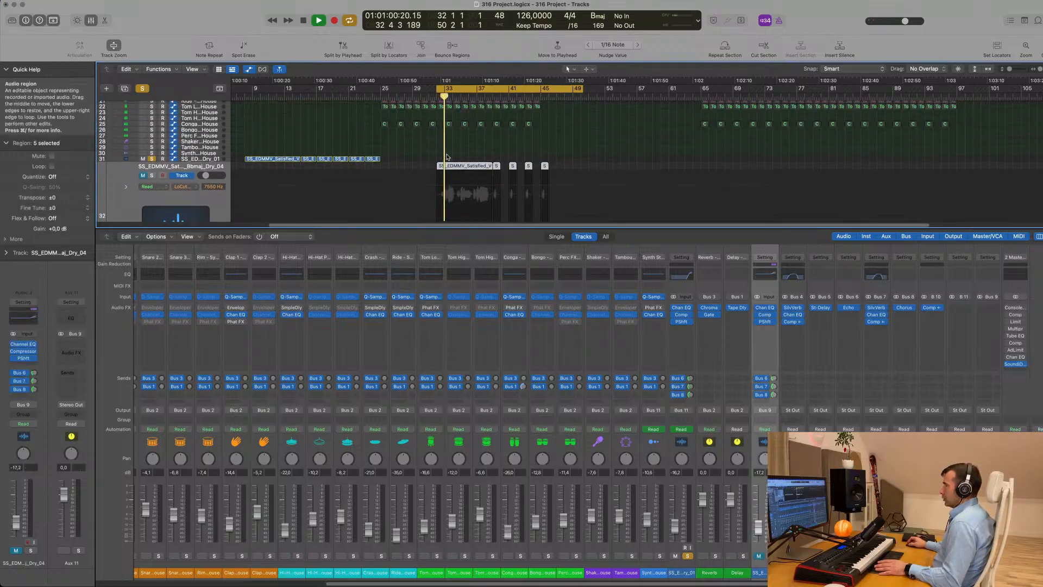
{"action": "scroll", "coordinate": [447, 157], "scroll_direction": "up", "scroll_amount": 2}
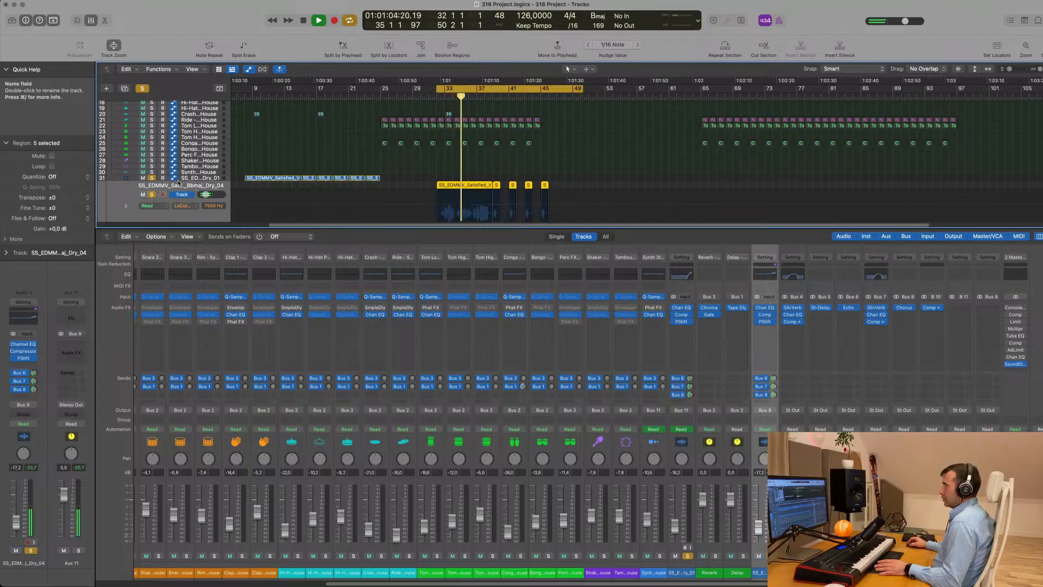
Select the vocal Dry_01 track and change its output to Bus 9.
{"action": "left_click", "coordinate": [196, 180]}
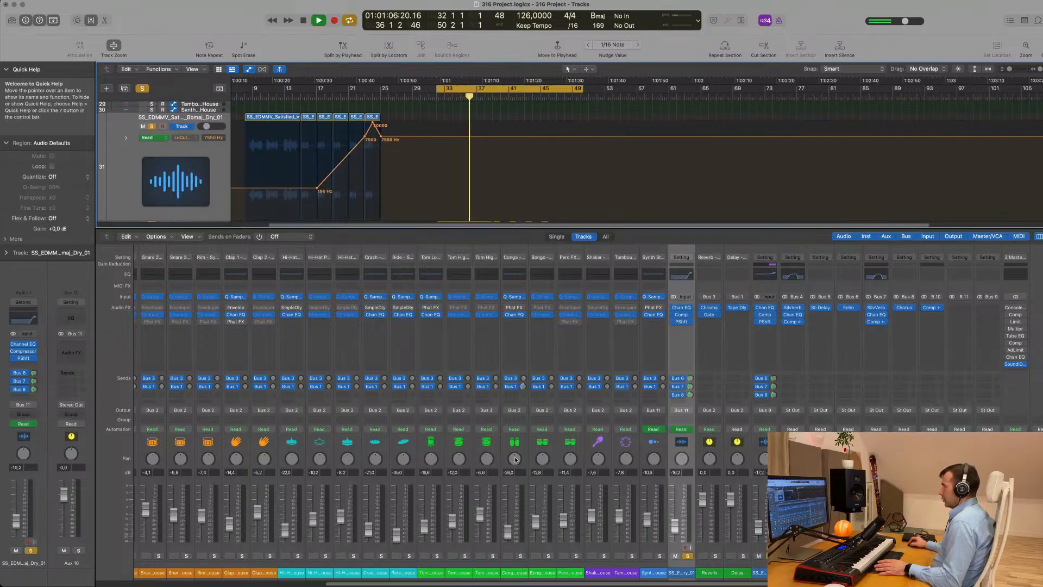
{"action": "left_click", "coordinate": [683, 413]}
{"action": "mouse_move", "coordinate": [706, 448]}
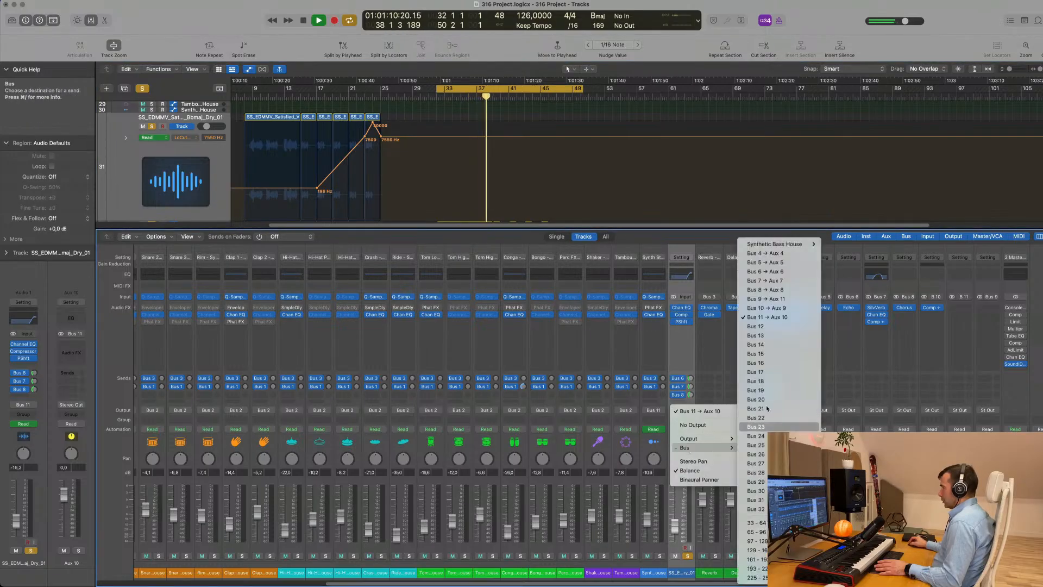
{"action": "left_click", "coordinate": [775, 299]}
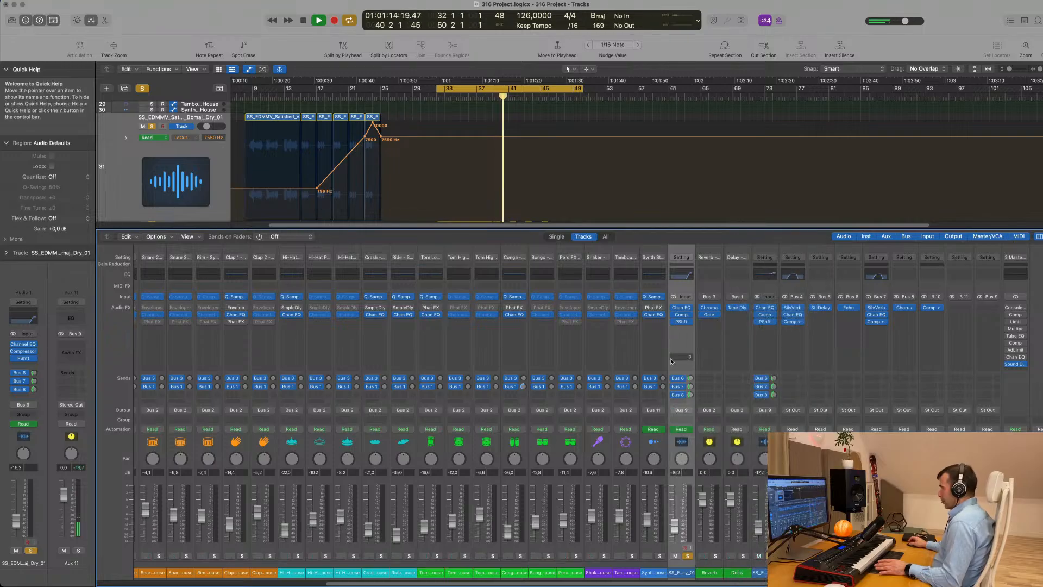
{"action": "scroll", "coordinate": [679, 196], "scroll_direction": "up", "scroll_amount": 5}
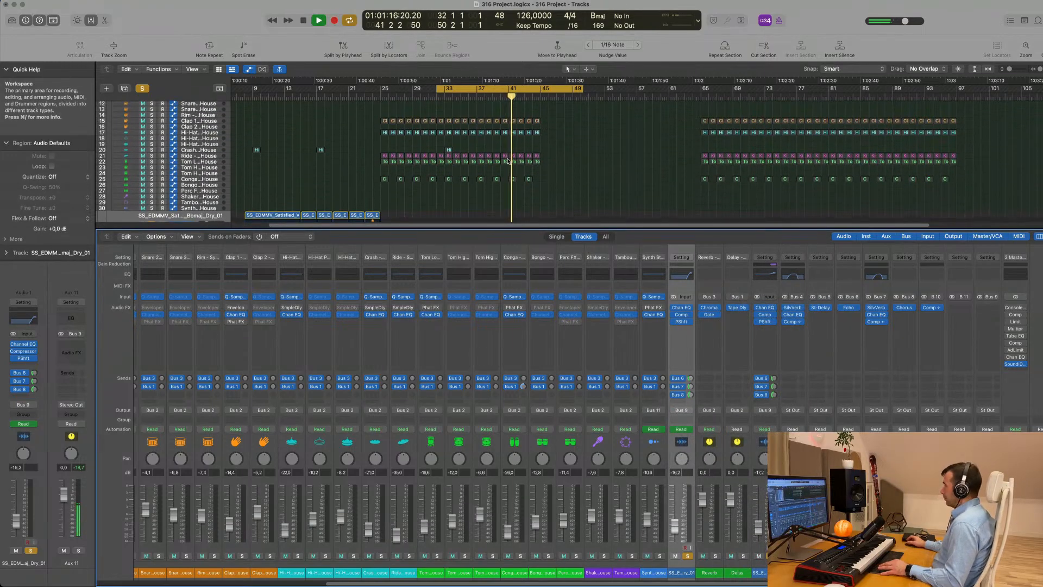
Replay the cycle from its start with the soloed vocal and the mixer shown.
{"action": "key", "text": "x"}
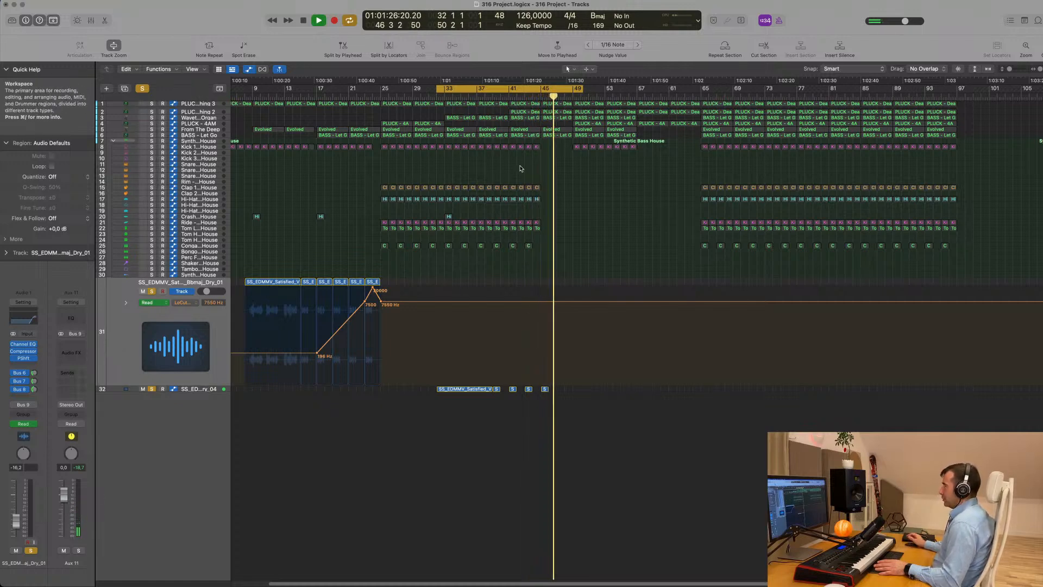
{"action": "key", "text": "space"}
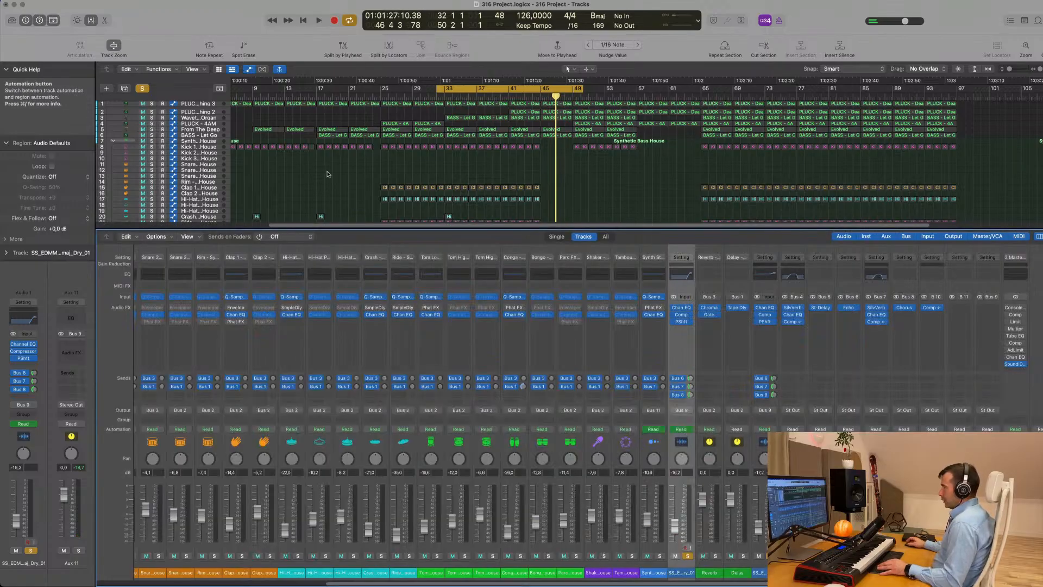
{"action": "key", "text": "x"}
{"action": "key", "text": "space"}
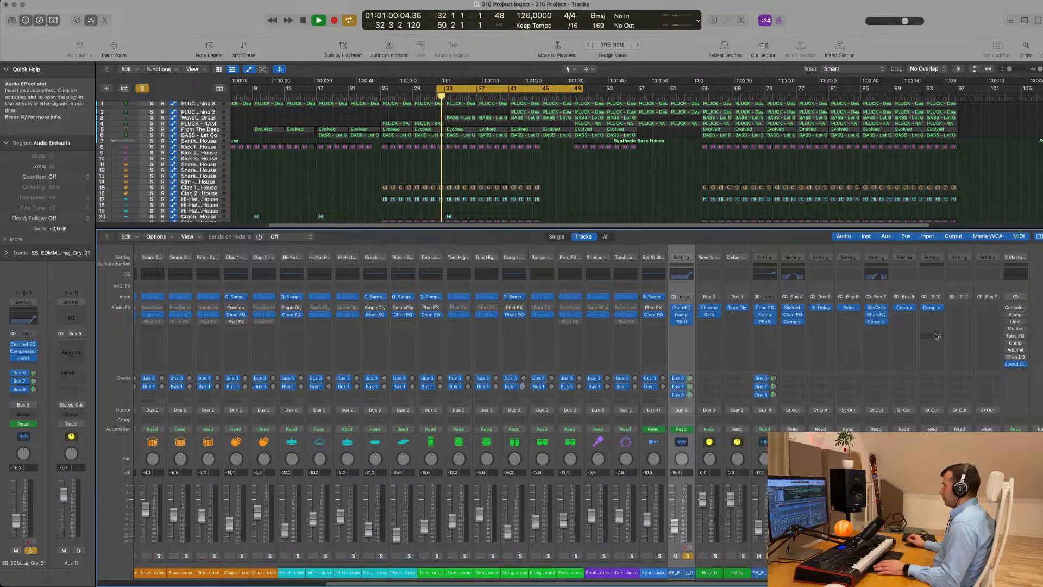
Clear all solos and set the side chain of the Compressor on the Bus 10 aux to Bus 9.
{"action": "left_click", "coordinate": [931, 308]}
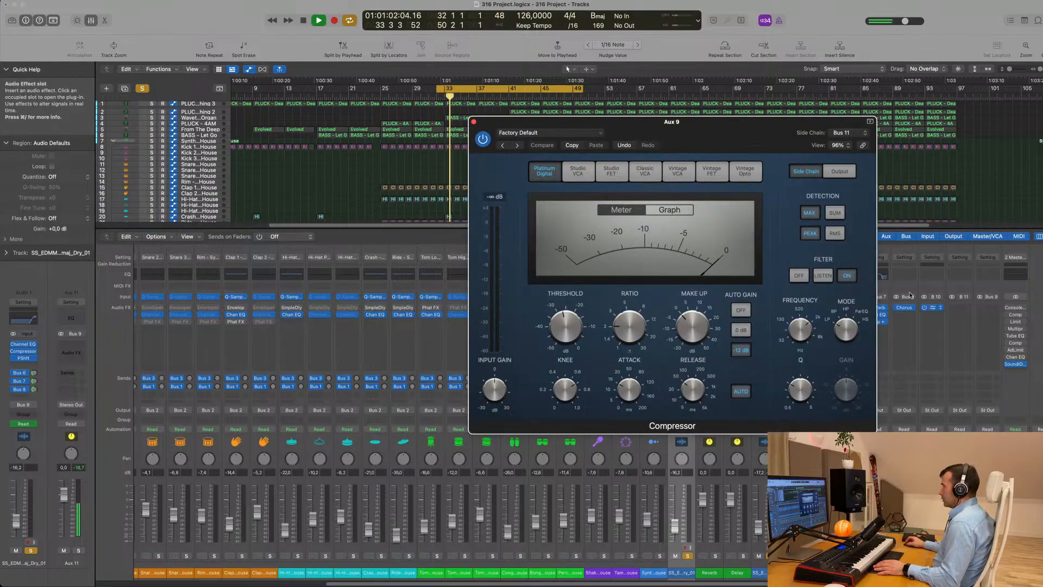
{"action": "left_click", "coordinate": [142, 90]}
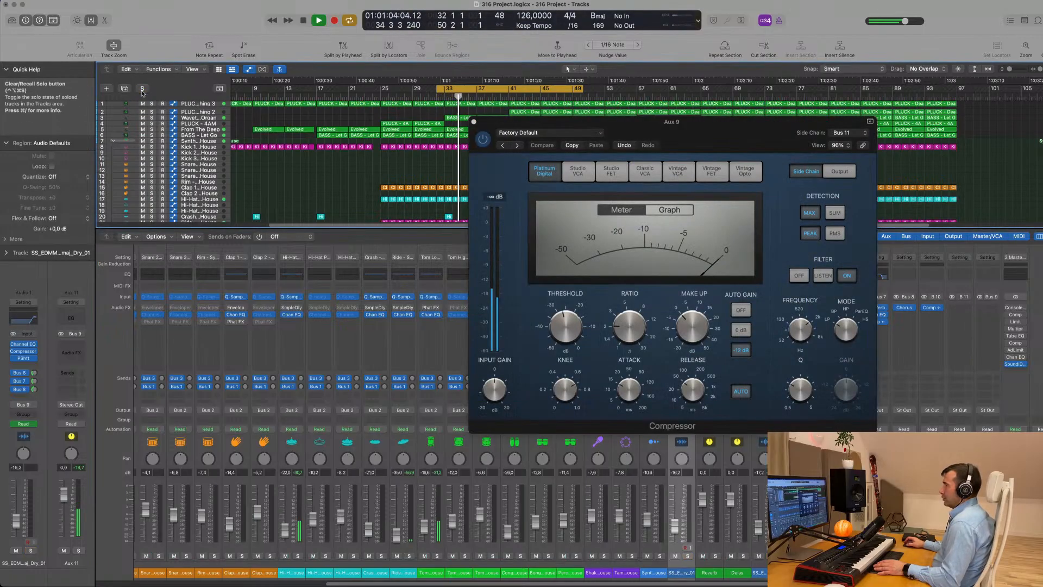
{"action": "left_click_drag", "start_coordinate": [754, 133], "coordinate": [674, 213]}
{"action": "key", "text": "space"}
{"action": "left_click", "coordinate": [773, 215]}
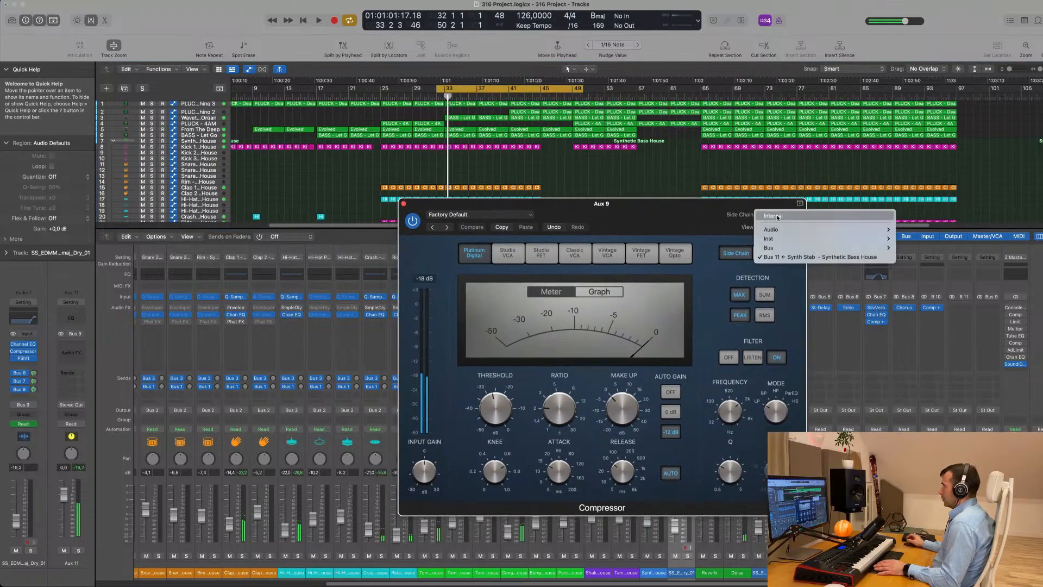
{"action": "mouse_move", "coordinate": [769, 248]}
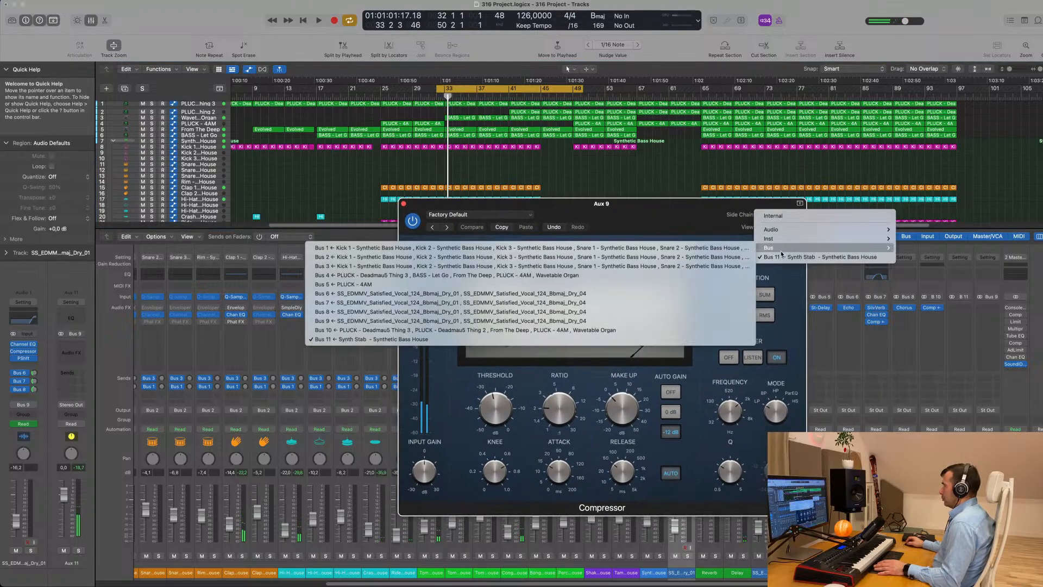
{"action": "left_click", "coordinate": [411, 321]}
Set the side-chained Compressor's threshold to -36 dB while playing the cycle.
{"action": "left_click_drag", "start_coordinate": [665, 211], "coordinate": [746, 191]}
{"action": "key", "text": "space"}
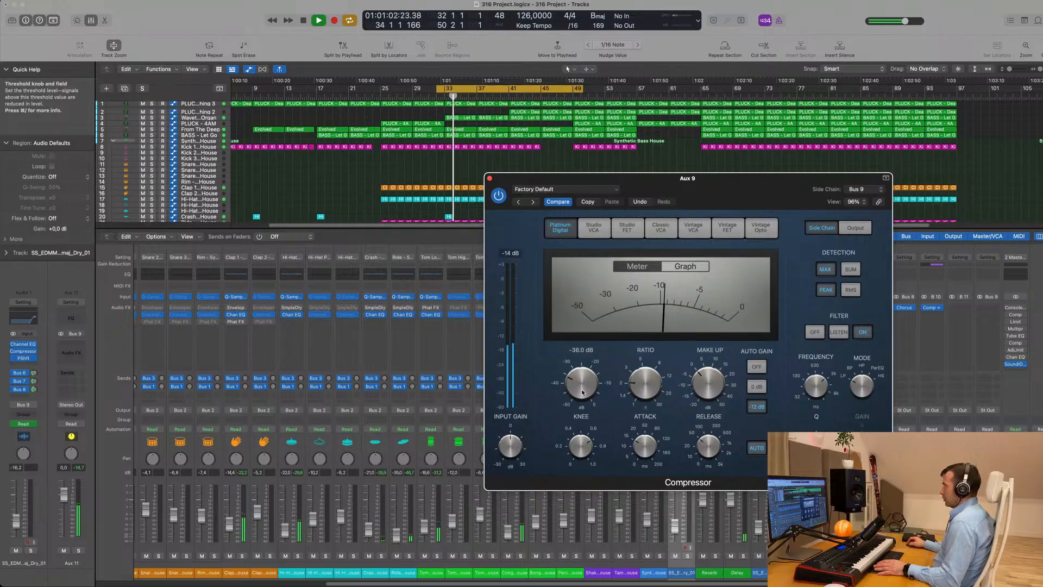
{"action": "left_click_drag", "start_coordinate": [780, 190], "coordinate": [728, 194]}
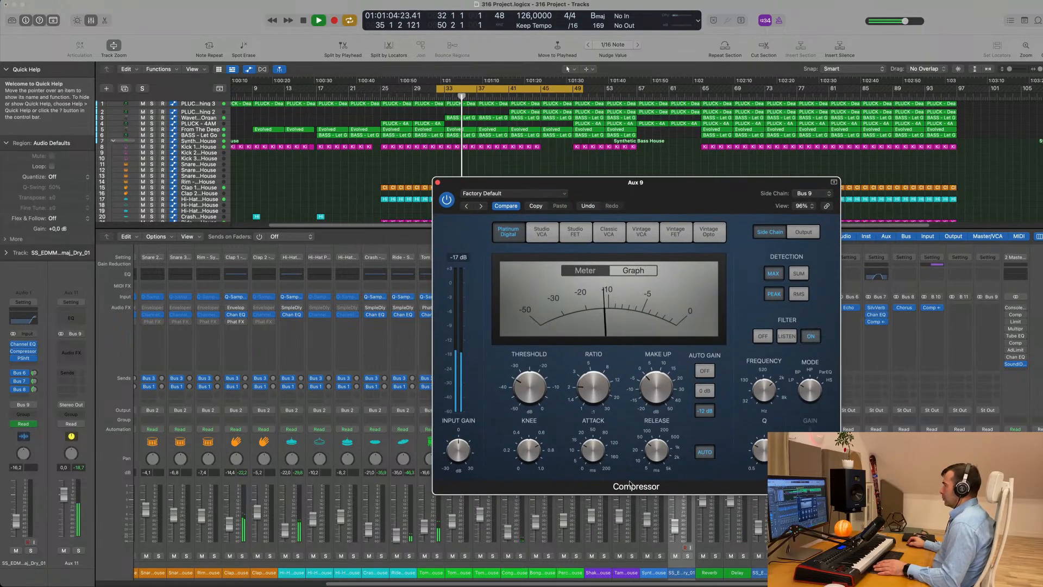
{"action": "mouse_move", "coordinate": [655, 444]}
{"action": "key", "text": "space"}
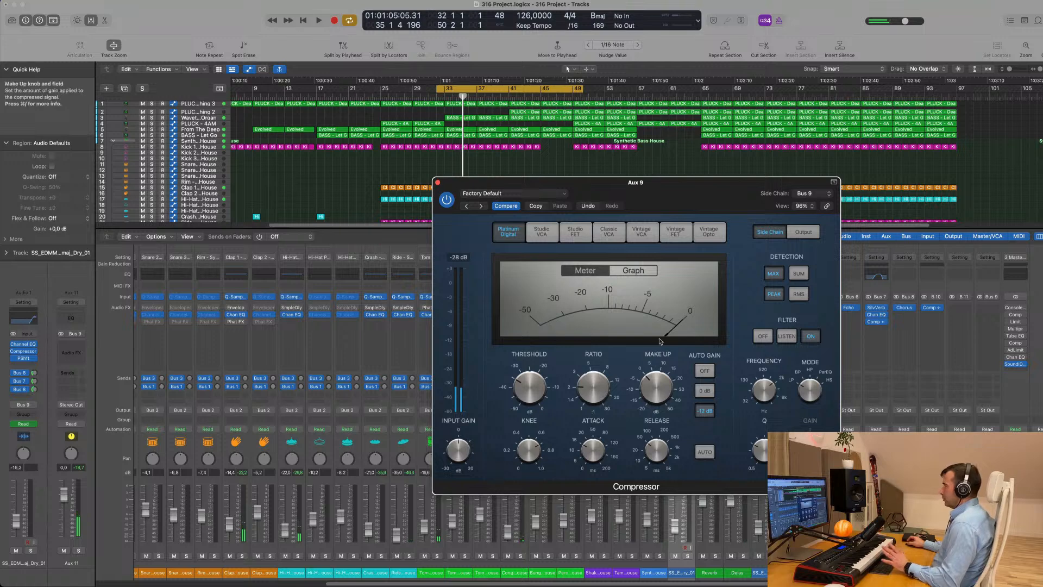
{"action": "left_click_drag", "start_coordinate": [687, 195], "coordinate": [622, 227]}
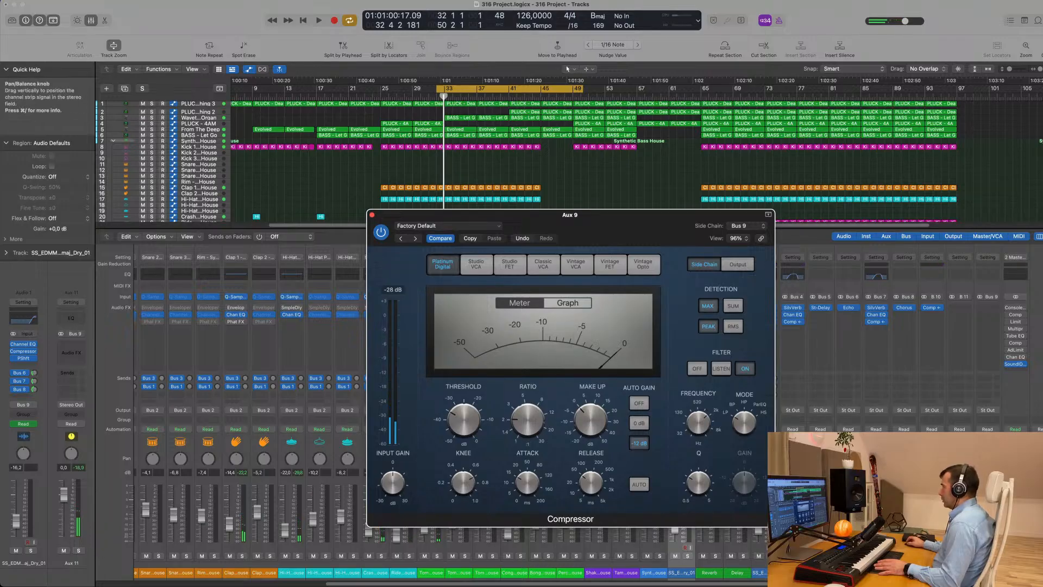
Play the cycle with the Bus 10 aux soloed and close its Compressor.
{"action": "key", "text": "space"}
{"action": "left_click", "coordinate": [938, 556]}
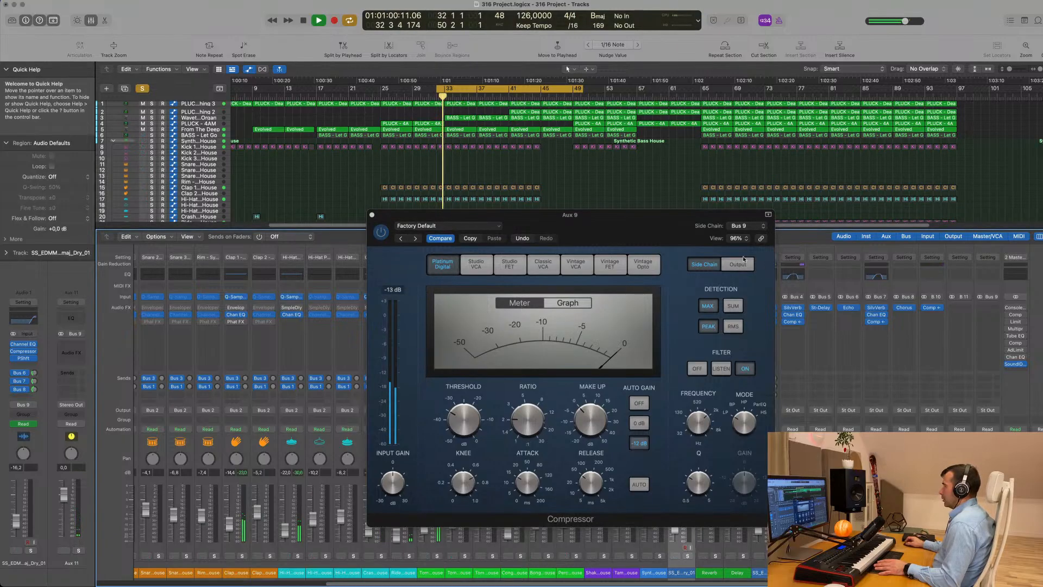
{"action": "left_click_drag", "start_coordinate": [641, 229], "coordinate": [780, 271]}
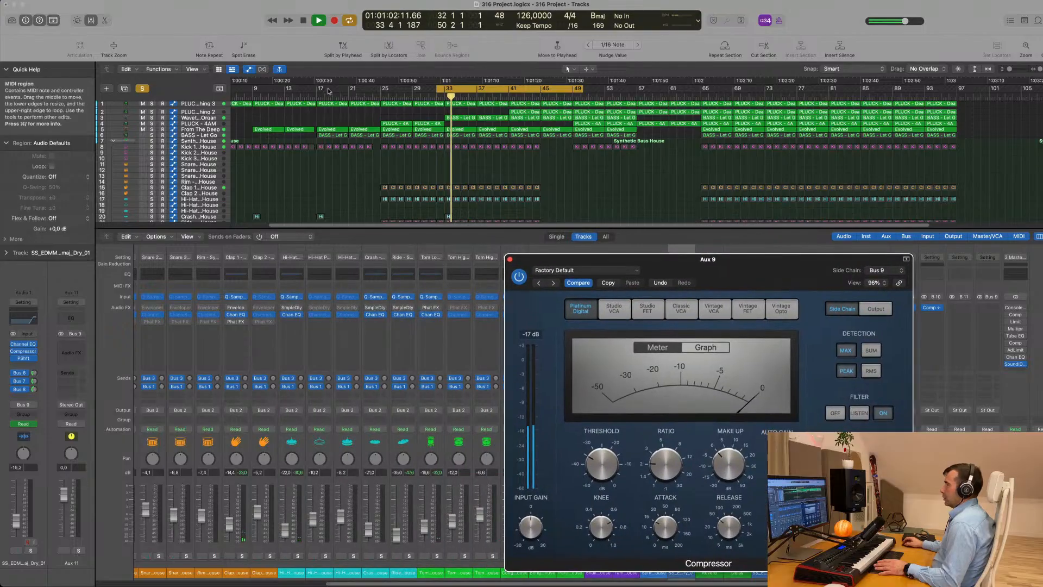
{"action": "scroll", "coordinate": [340, 124], "scroll_direction": "down", "scroll_amount": 1}
{"action": "left_click", "coordinate": [510, 259]}
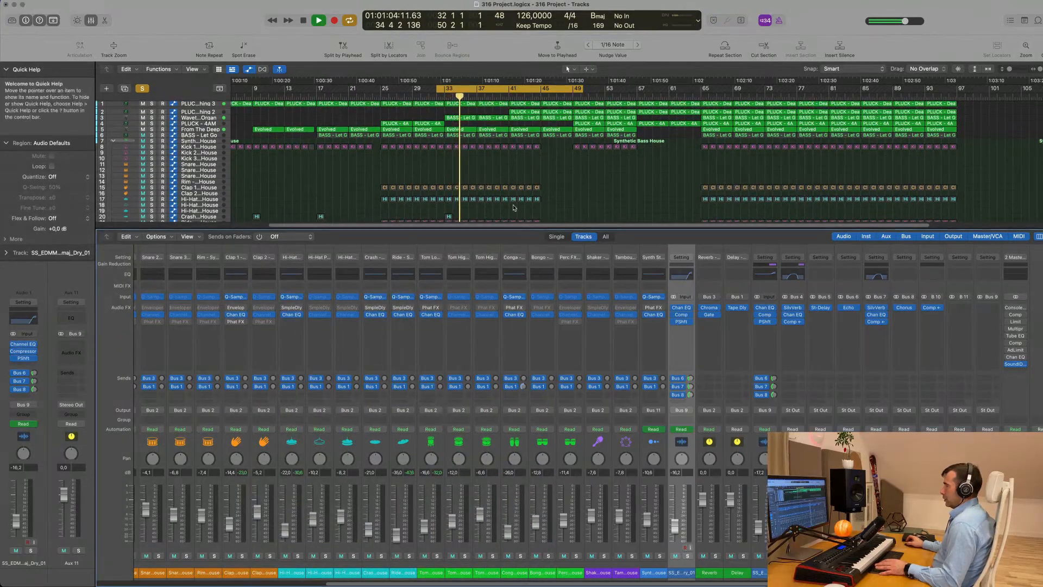
{"action": "key", "text": "space"}
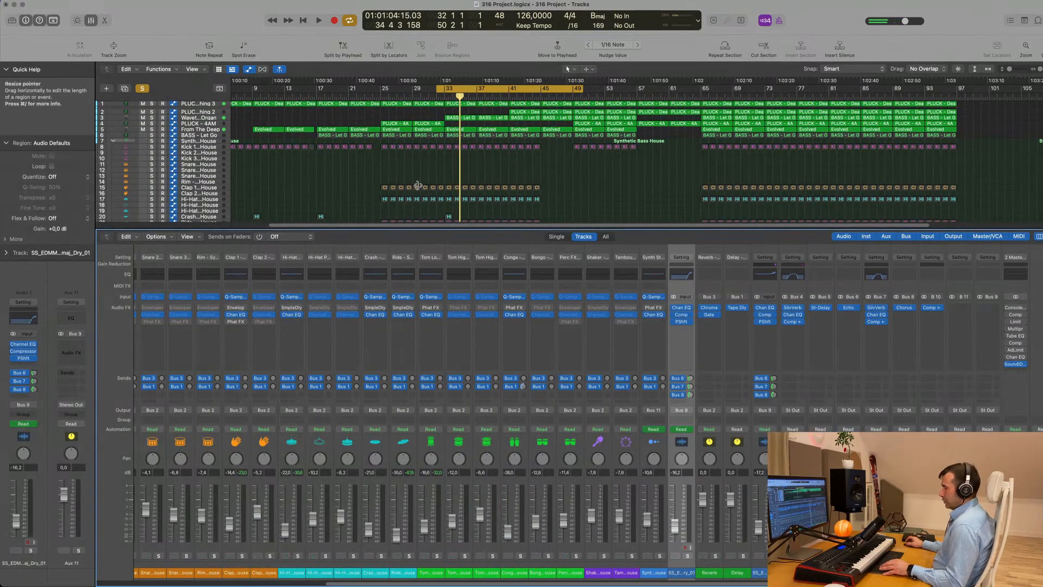
Hide the mixer and step through the instrument tracks from PLUCK - Deadmau5 Thing 3 to BASS - Let Go to check their output routing.
{"action": "key", "text": "x"}
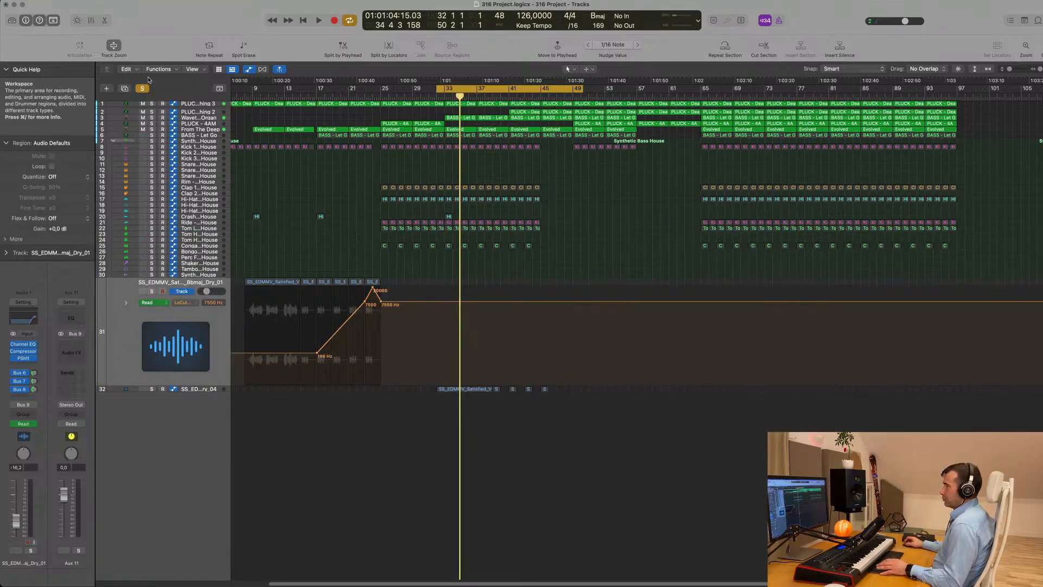
{"action": "left_click", "coordinate": [194, 103]}
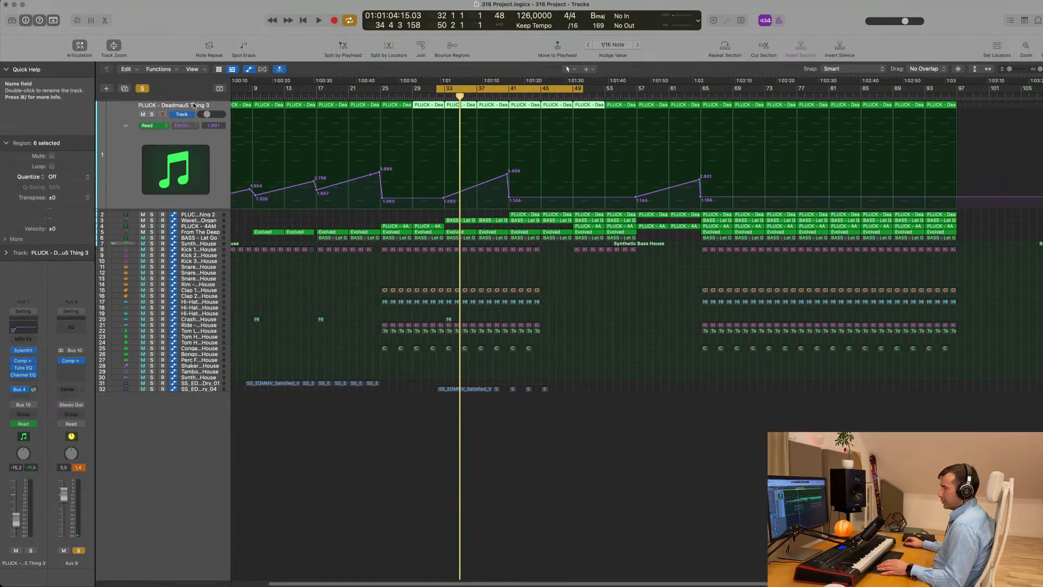
{"action": "key", "text": "Down"}
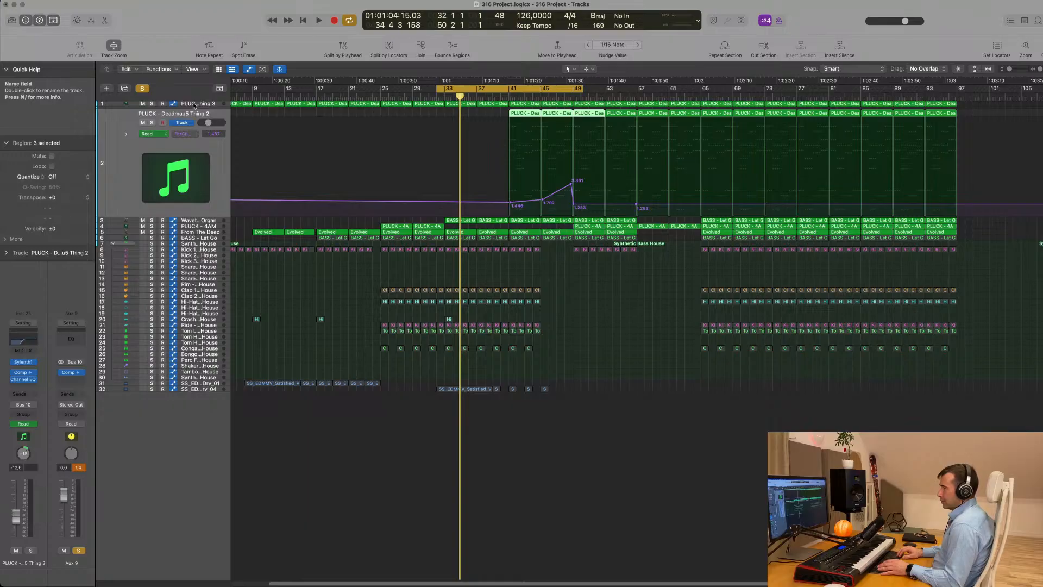
{"action": "key", "text": "Down"}
{"action": "key", "text": "Down"}
{"action": "key", "text": "Down"}
{"action": "key", "text": "Down"}
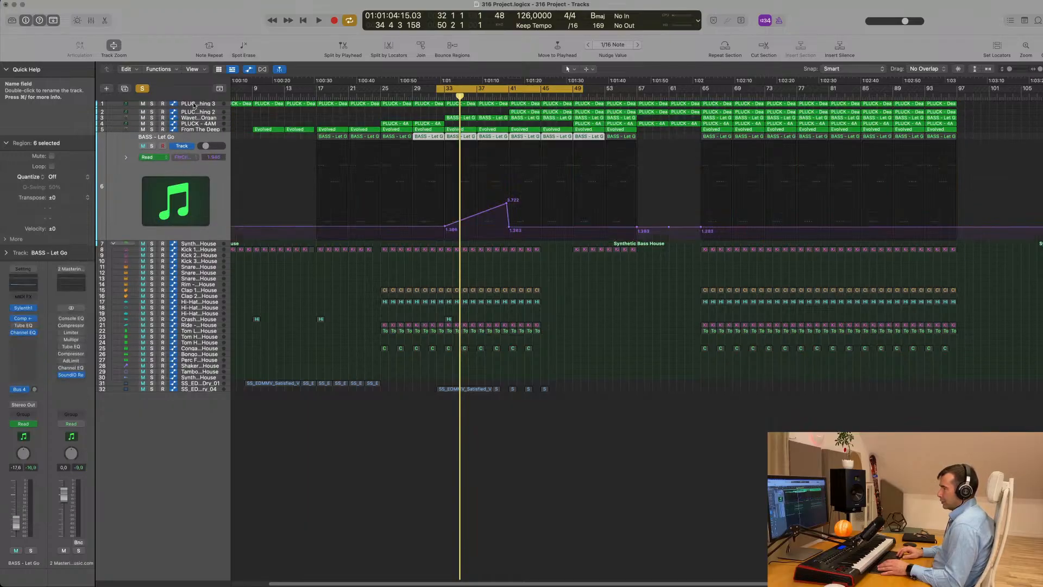
{"action": "key", "text": "Up"}
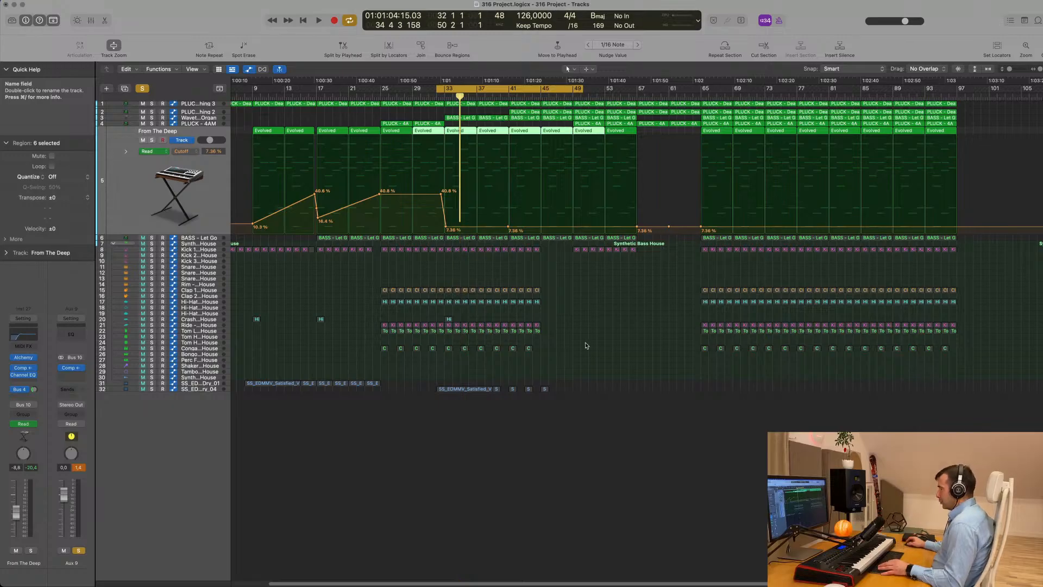
Show the mixer and play the cycle while reviewing the output assignments of the instrument and aux channels.
{"action": "key", "text": "x"}
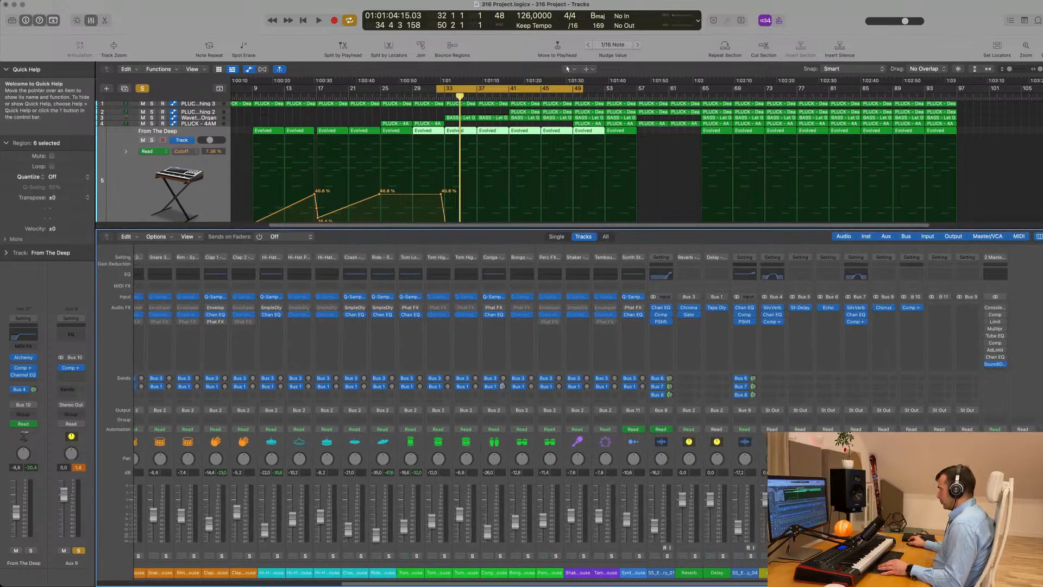
{"action": "scroll", "coordinate": [242, 492], "scroll_direction": "left", "scroll_amount": 2}
{"action": "key", "text": "space"}
{"action": "scroll", "coordinate": [241, 493], "scroll_direction": "left", "scroll_amount": 2}
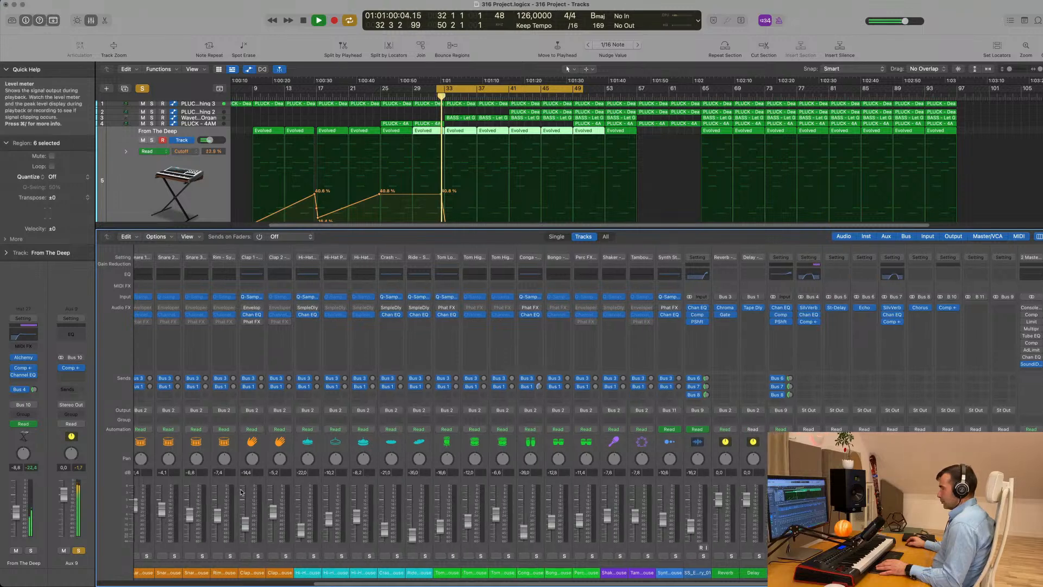
{"action": "scroll", "coordinate": [241, 492], "scroll_direction": "left", "scroll_amount": 5}
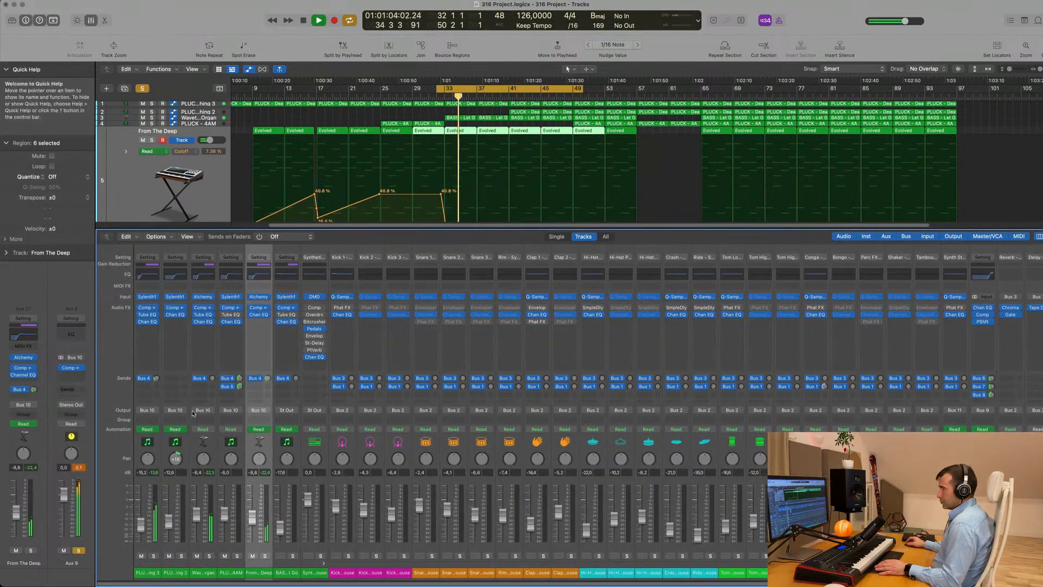
{"action": "scroll", "coordinate": [193, 413], "scroll_direction": "right", "scroll_amount": 6}
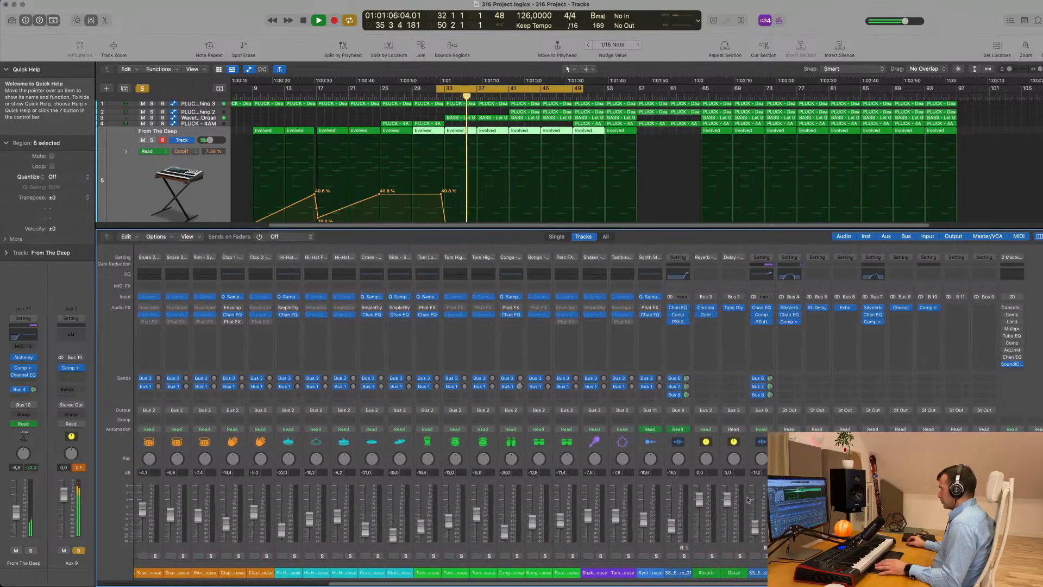
{"action": "scroll", "coordinate": [749, 499], "scroll_direction": "left", "scroll_amount": 1}
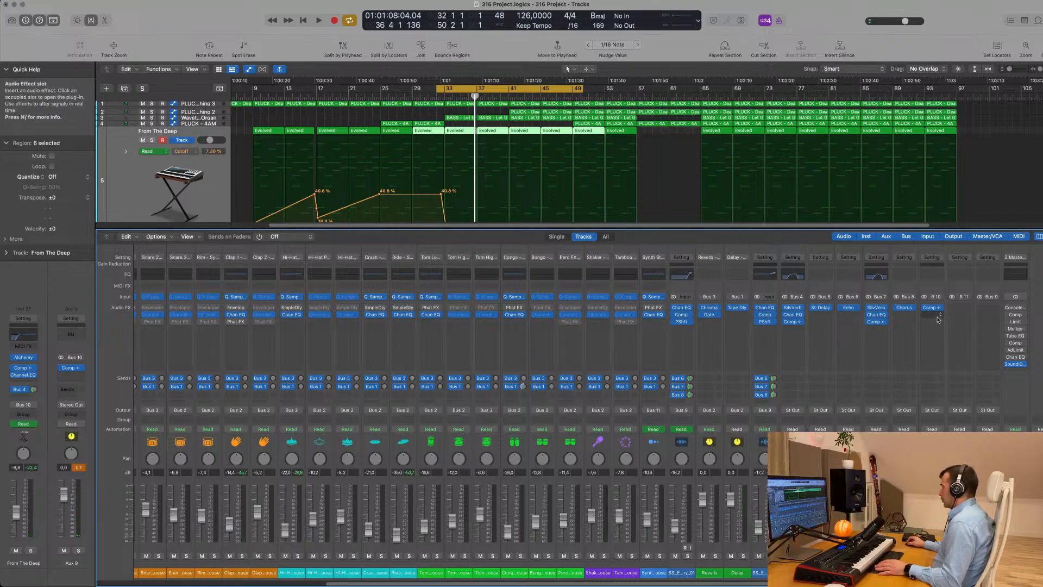
Play the cycle with the Bus 10 aux soloed, return the Compressor to its effect slot and clear the solo.
{"action": "key", "text": "space"}
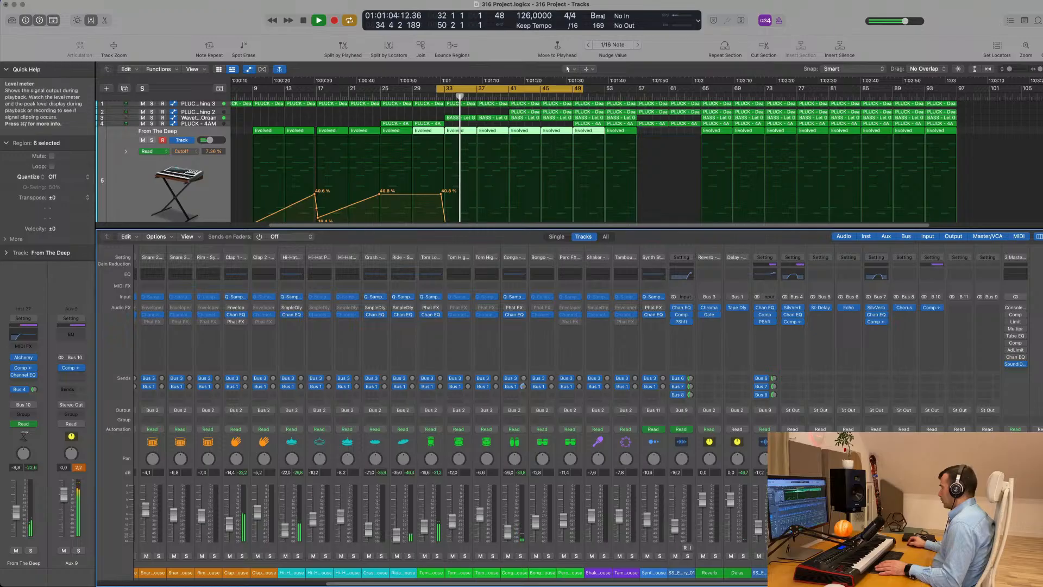
{"action": "left_click", "coordinate": [939, 556]}
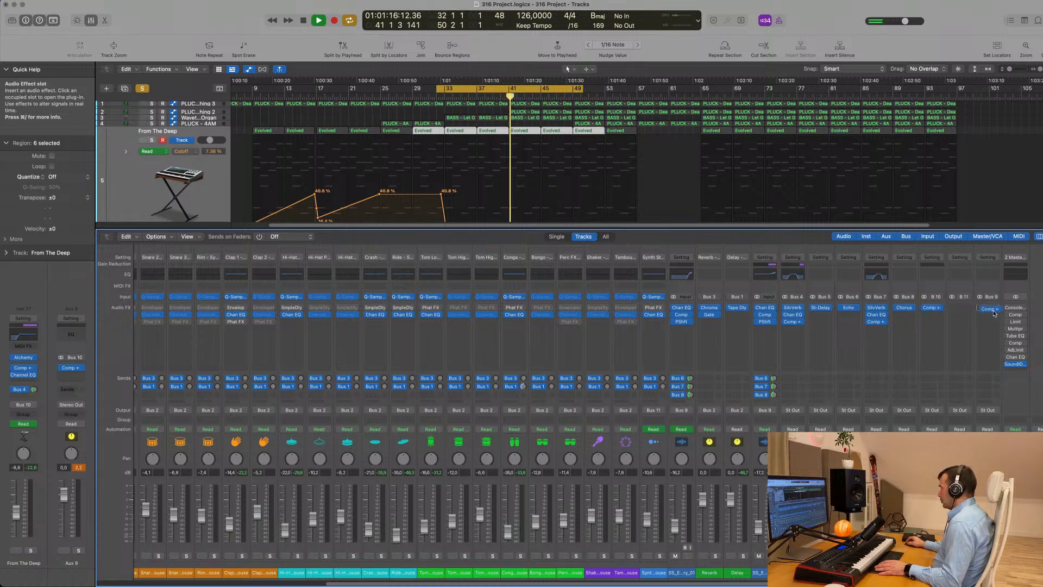
{"action": "left_click_drag", "start_coordinate": [995, 314], "coordinate": [937, 311]}
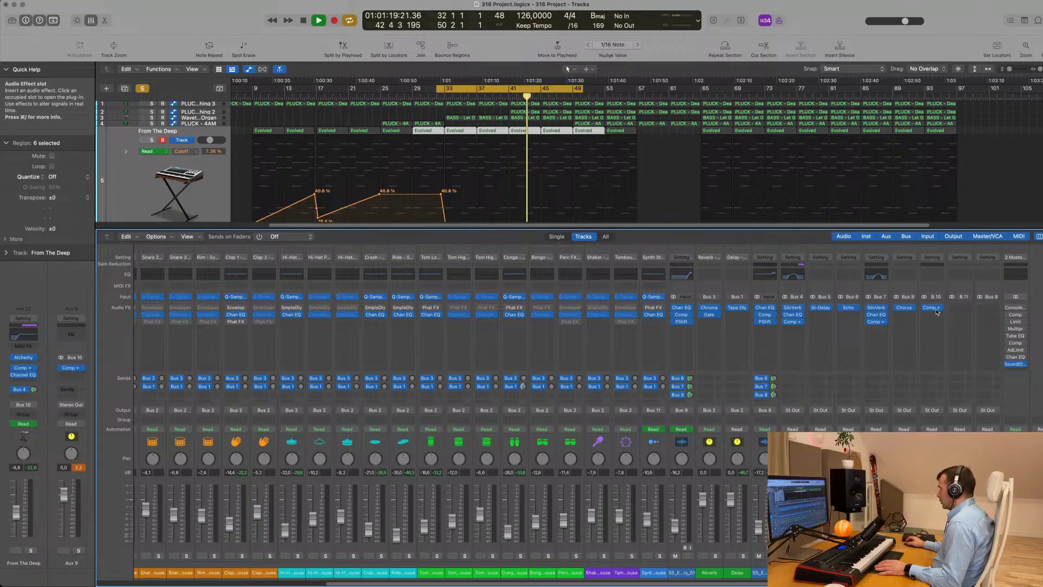
{"action": "left_click", "coordinate": [143, 89]}
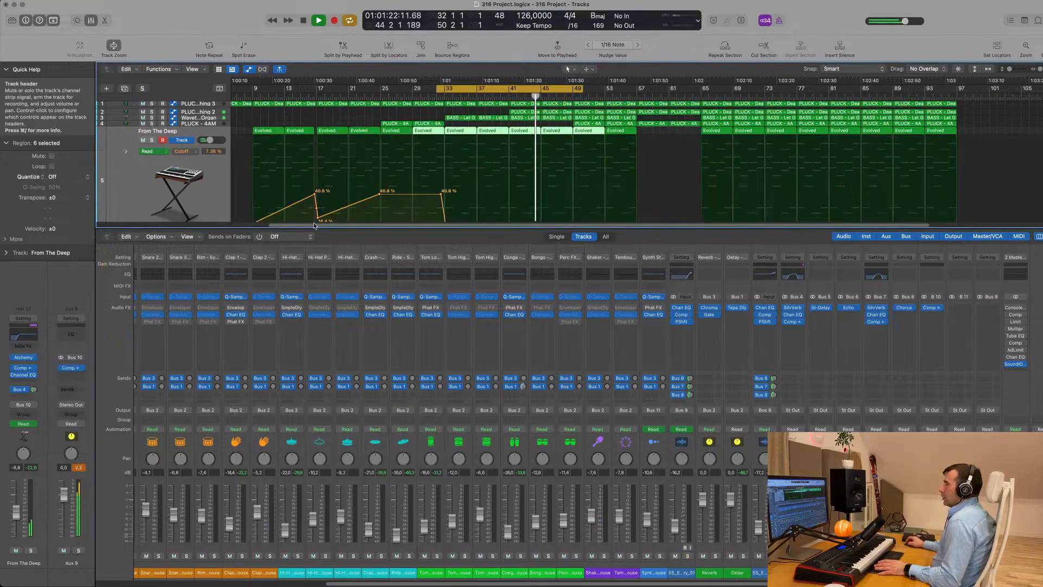
Open the Bus 10 aux Compressor's output settings and raise its threshold to -23.5 dB during playback.
{"action": "left_click", "coordinate": [933, 309]}
{"action": "left_click_drag", "start_coordinate": [596, 113], "coordinate": [738, 206]}
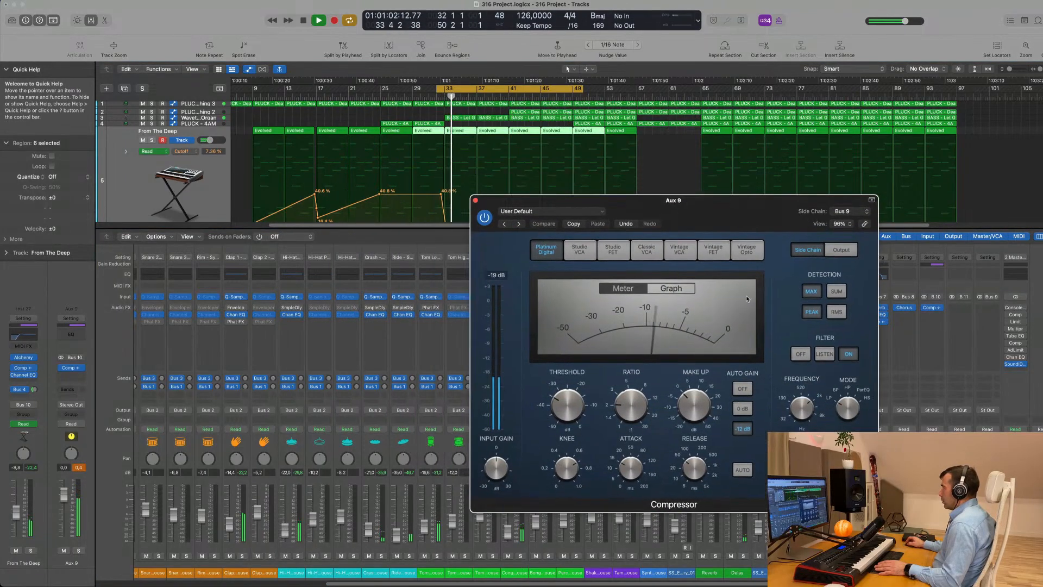
{"action": "left_click", "coordinate": [839, 250]}
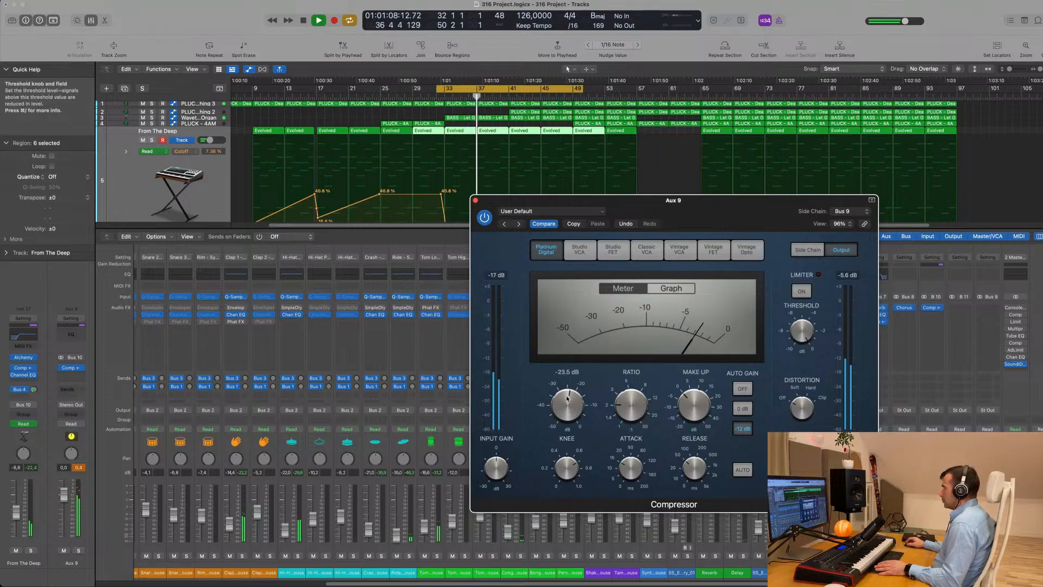
{"action": "key", "text": "space"}
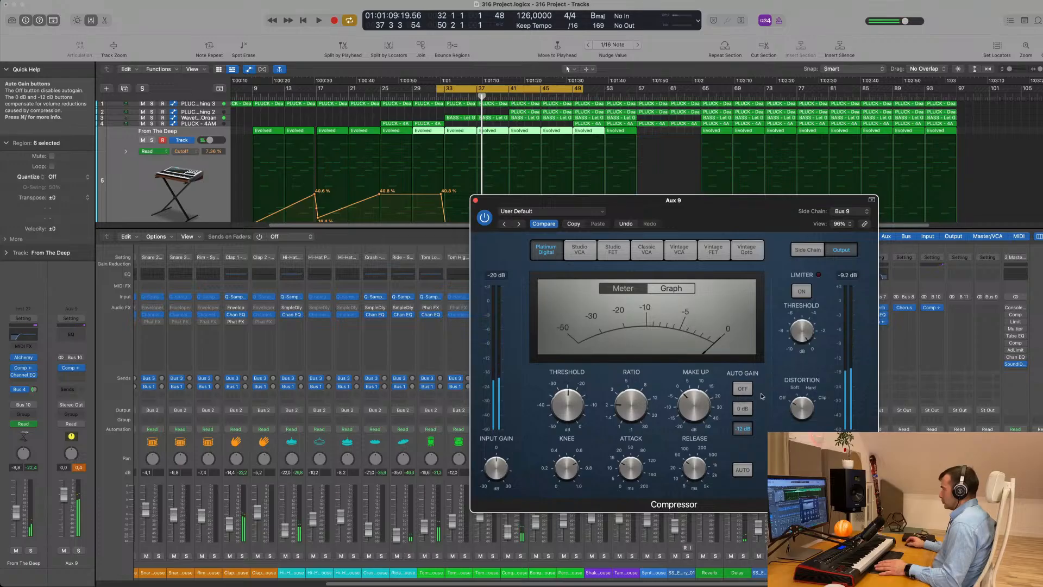
Replay the cycle and turn off the Compressor's Auto Gain.
{"action": "key", "text": "space"}
{"action": "left_click_drag", "start_coordinate": [779, 211], "coordinate": [690, 235]}
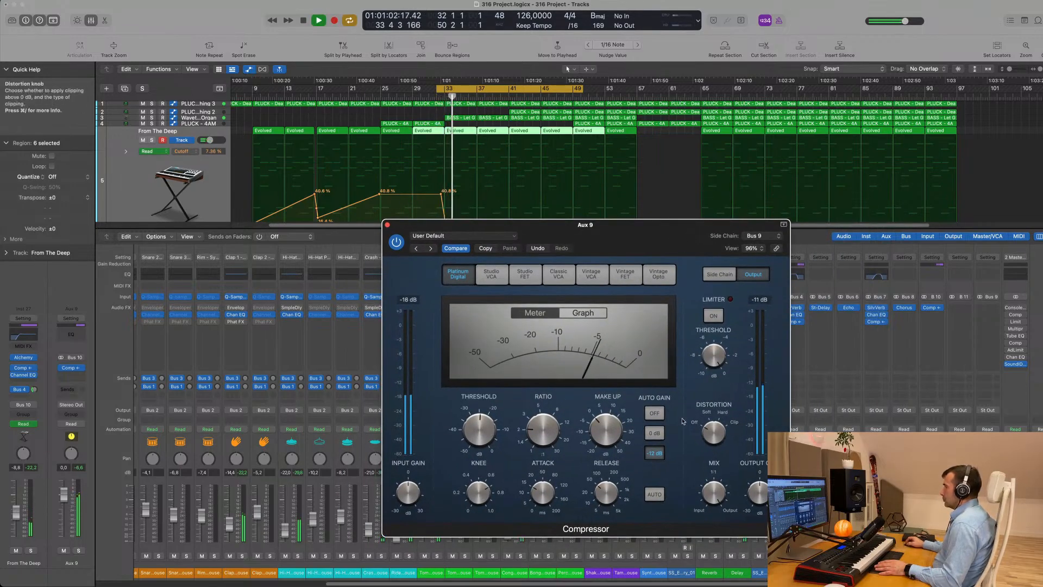
{"action": "left_click", "coordinate": [655, 413]}
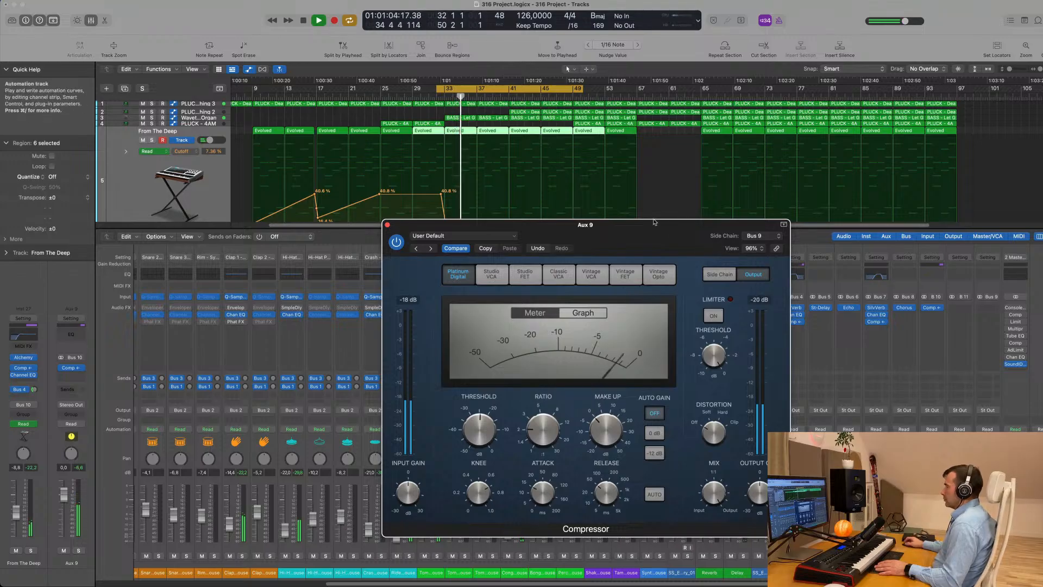
{"action": "left_click_drag", "start_coordinate": [573, 413], "coordinate": [645, 395]}
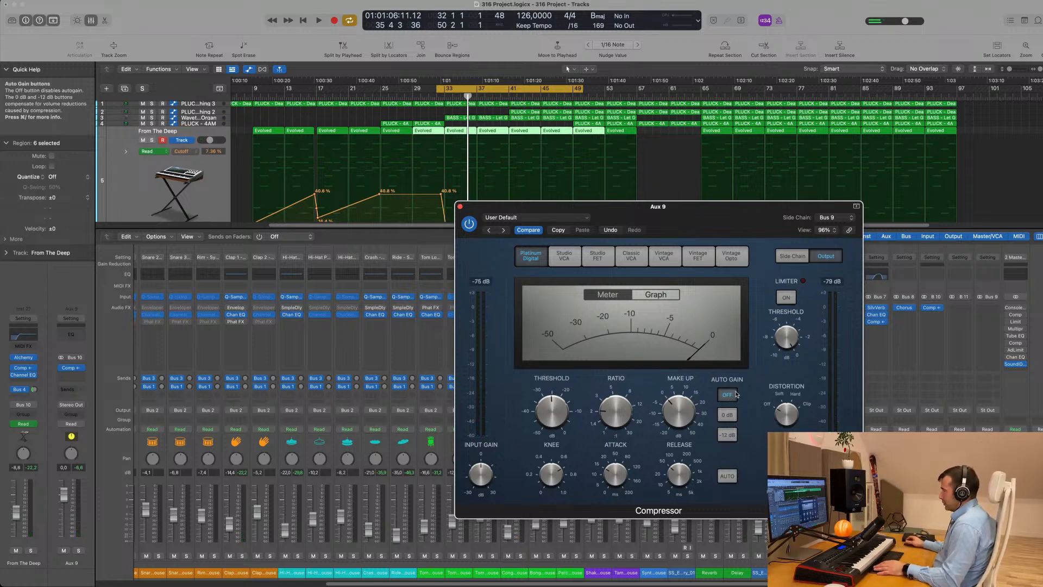
During playback, lower the Bus 10 Compressor's threshold to -29.0 dB and set its side-chain filter frequency to 329.63 Hz, checking with Listen.
{"action": "key", "text": "space"}
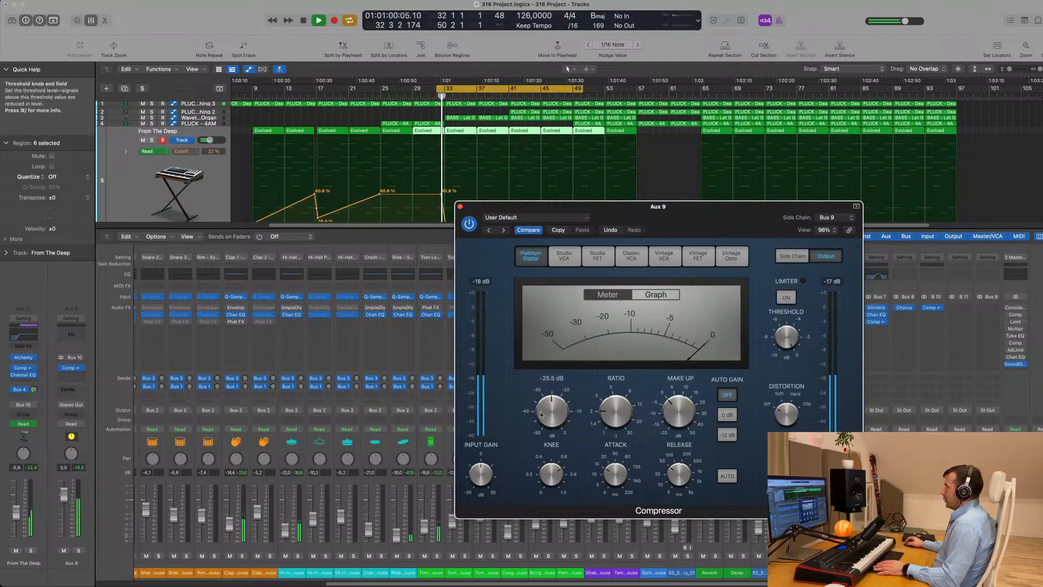
{"action": "left_click_drag", "start_coordinate": [547, 413], "coordinate": [547, 420]}
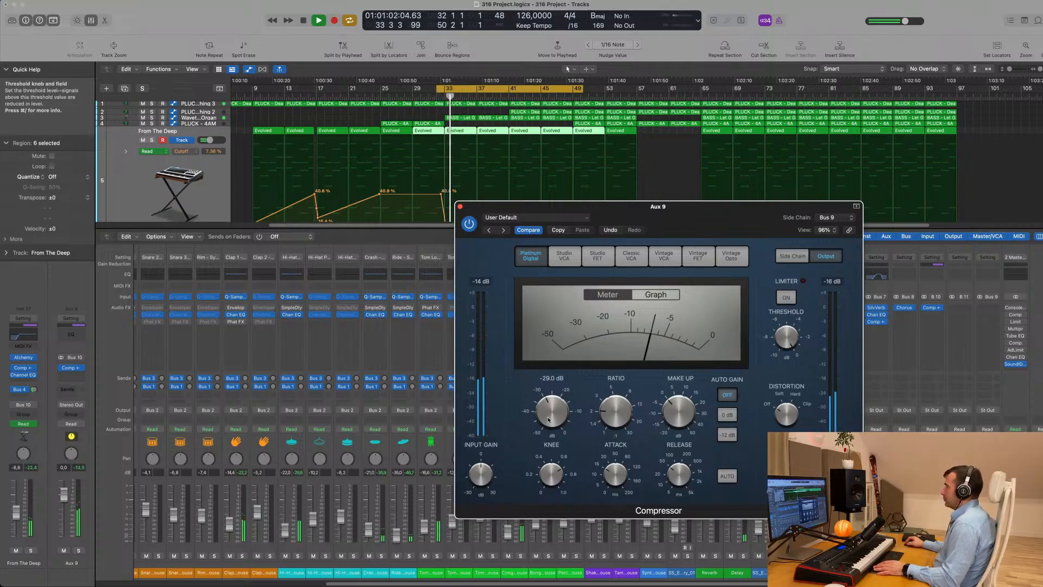
{"action": "left_click", "coordinate": [792, 256]}
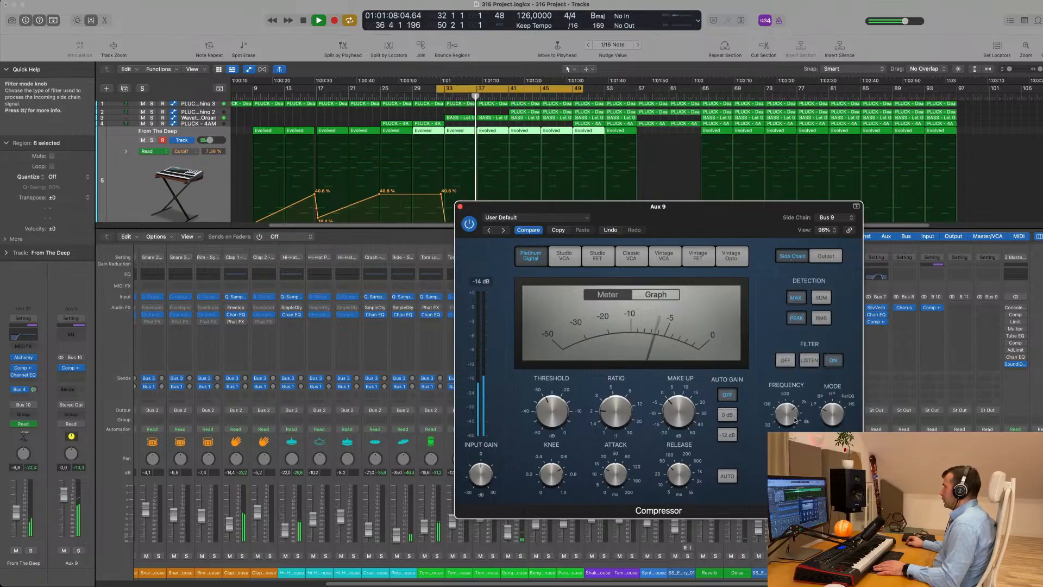
{"action": "left_click_drag", "start_coordinate": [790, 416], "coordinate": [791, 430]}
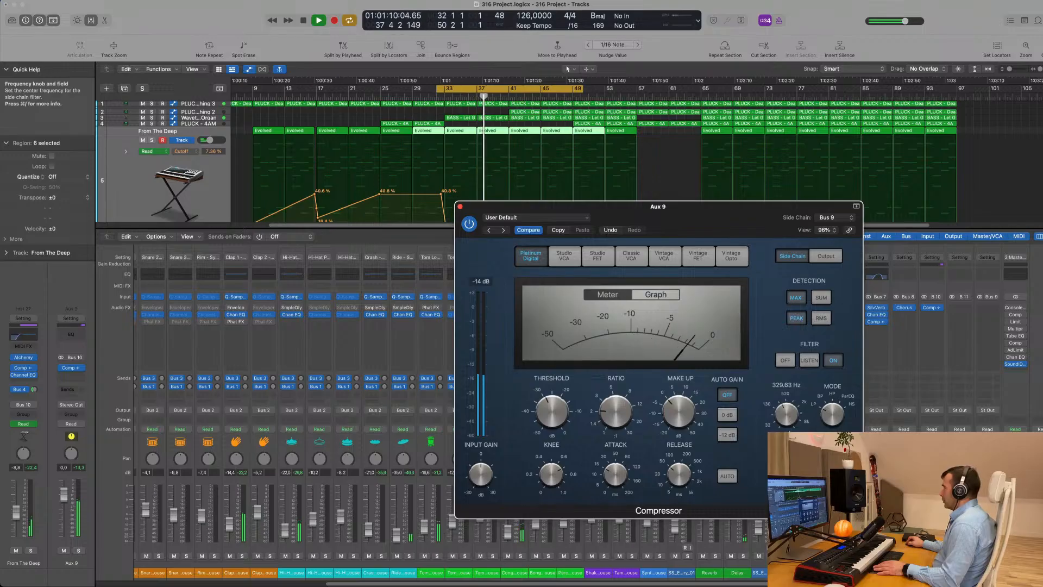
{"action": "left_click", "coordinate": [809, 360]}
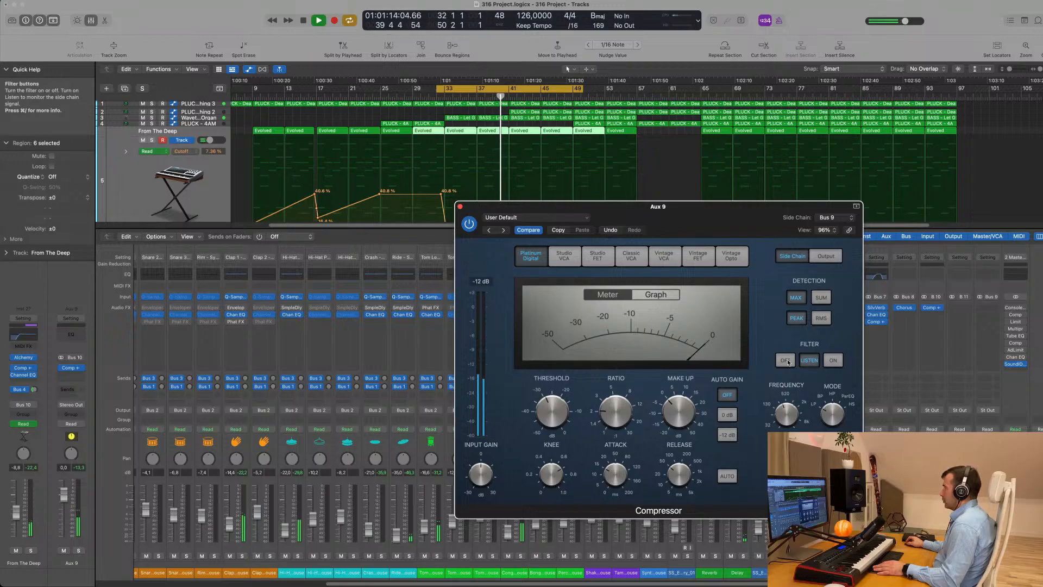
{"action": "left_click", "coordinate": [832, 361]}
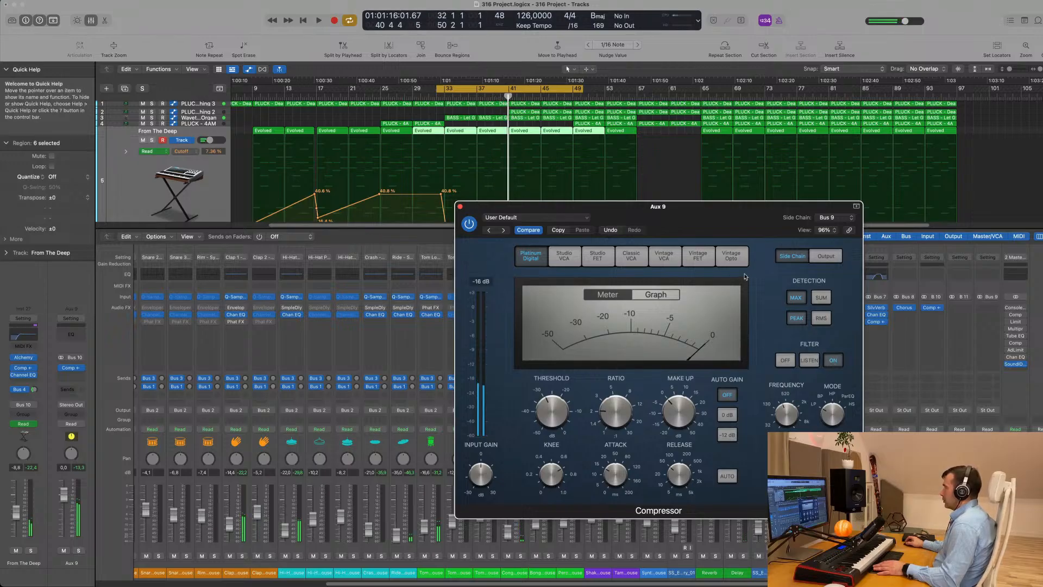
Replay the cycle, adjust the side-chain filter frequency by ear in Listen mode and switch the filter back to On.
{"action": "key", "text": "space"}
{"action": "key", "text": "space"}
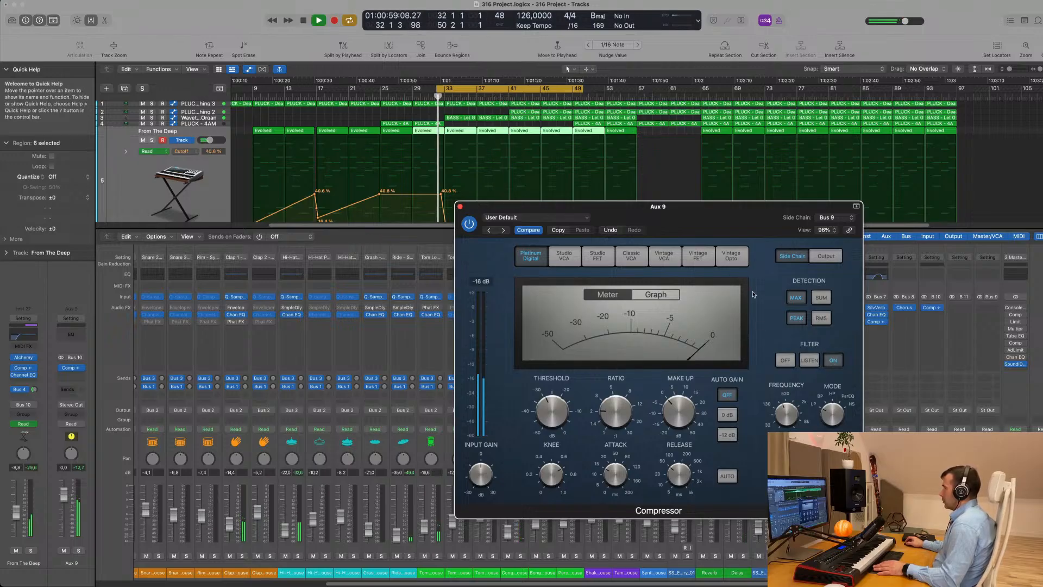
{"action": "left_click", "coordinate": [810, 361]}
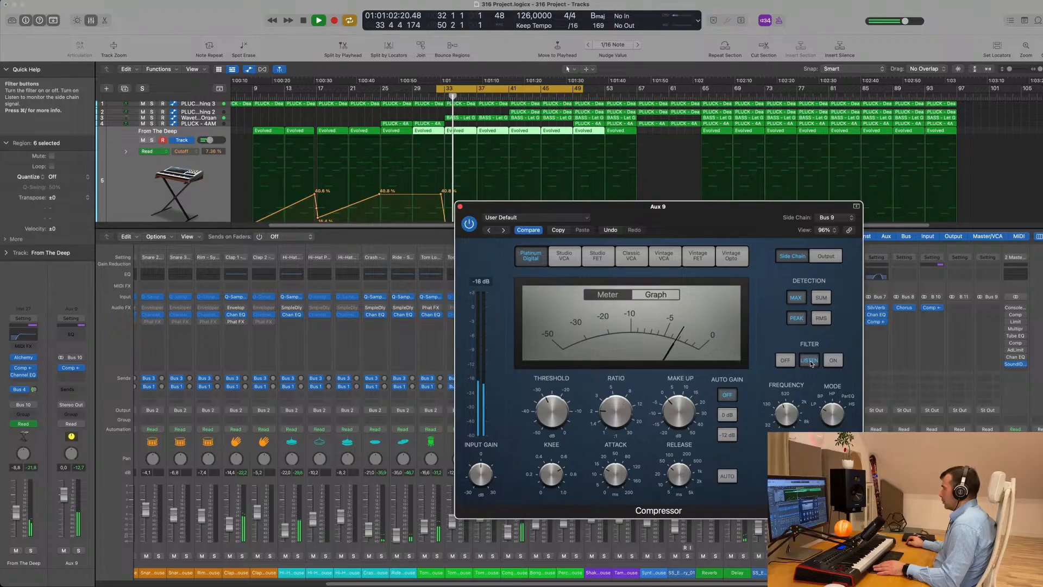
{"action": "mouse_move", "coordinate": [789, 415]}
{"action": "left_mouse_down"}
{"action": "mouse_move", "coordinate": [797, 396]}
{"action": "mouse_move", "coordinate": [794, 413]}
{"action": "left_mouse_up"}
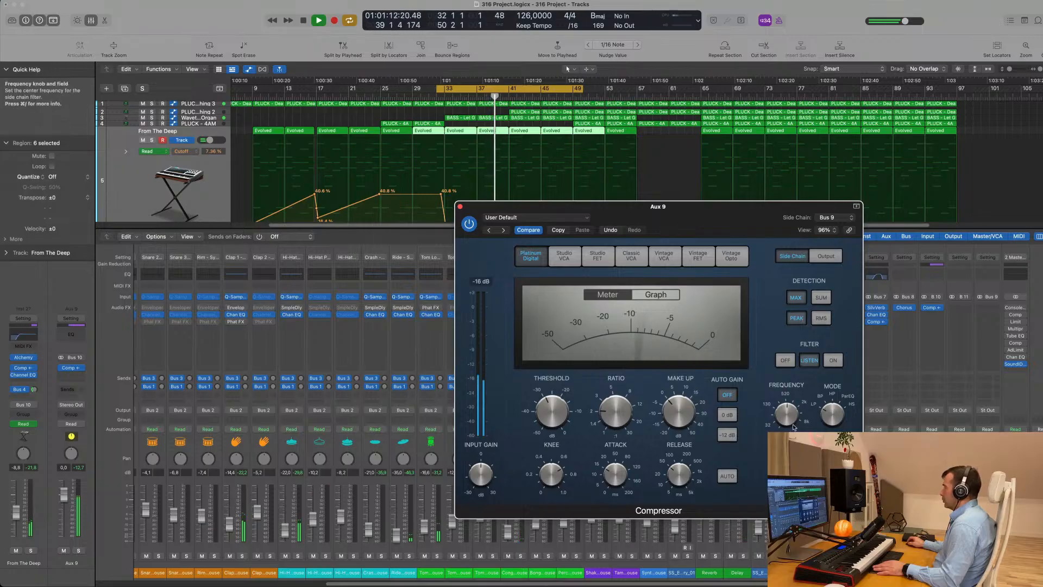
{"action": "left_click_drag", "start_coordinate": [793, 418], "coordinate": [791, 403]}
{"action": "key", "text": "space"}
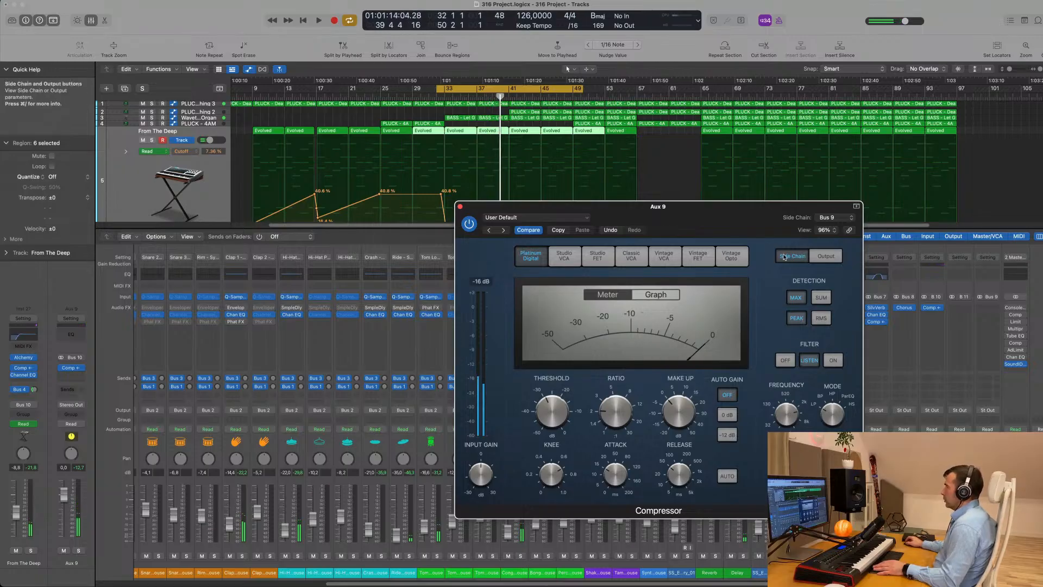
{"action": "left_click", "coordinate": [828, 362]}
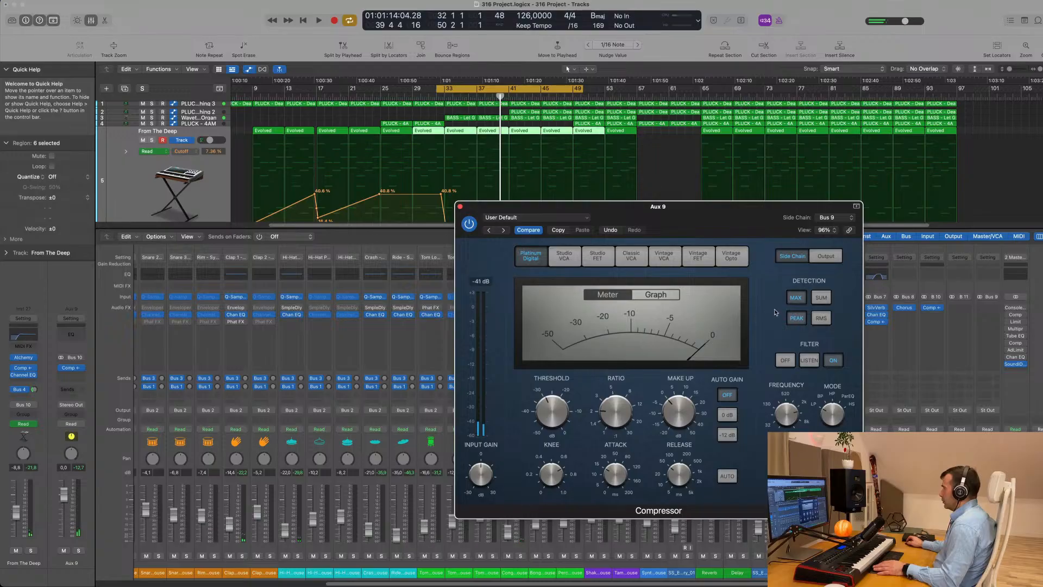
Play the cycle, move the Compressor window off the mixer channels and set the attack to 0.0 ms.
{"action": "key", "text": "space"}
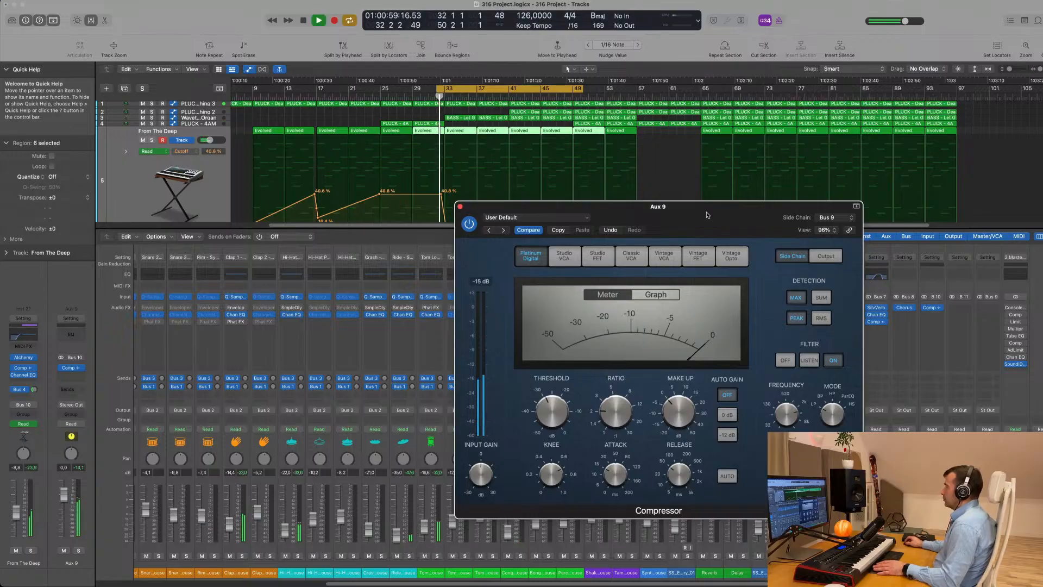
{"action": "left_click_drag", "start_coordinate": [709, 214], "coordinate": [756, 214]}
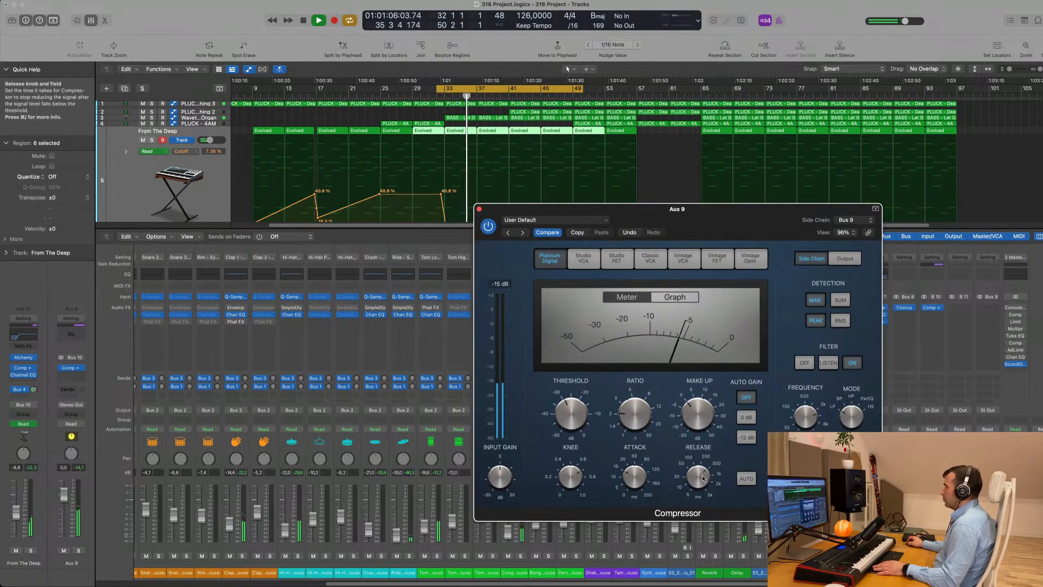
{"action": "left_click_drag", "start_coordinate": [636, 476], "coordinate": [636, 496]}
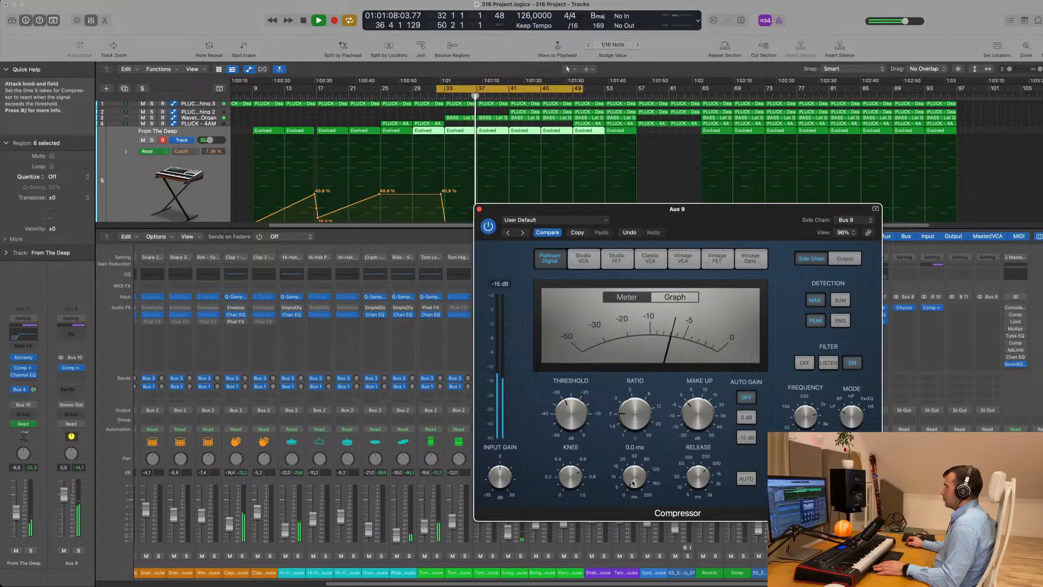
{"action": "left_click_drag", "start_coordinate": [720, 218], "coordinate": [707, 161]}
Replay the cycle several times, comparing the mix with the Compressor bypassed and active.
{"action": "key", "text": "space"}
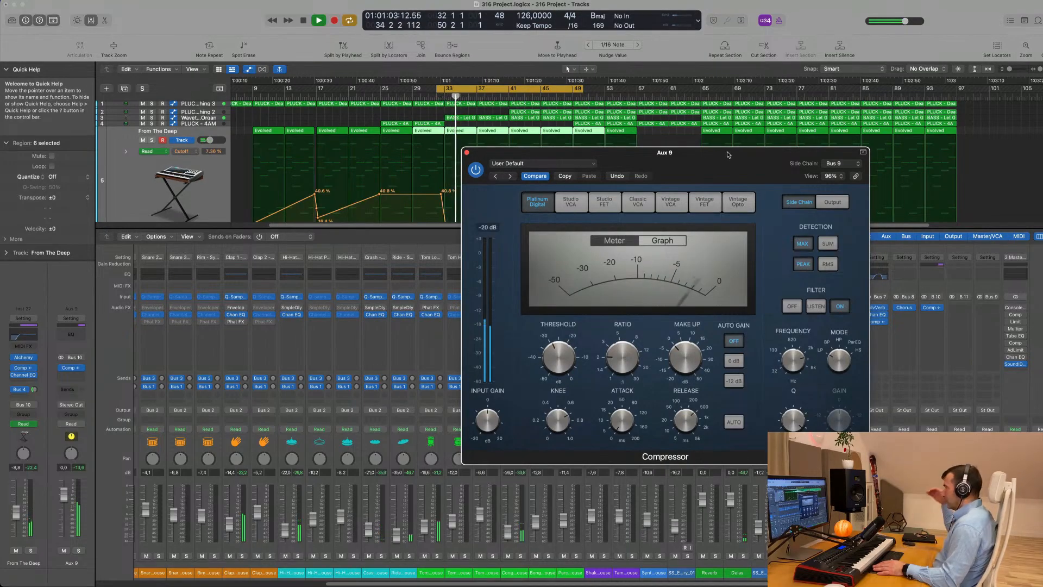
{"action": "key", "text": "space"}
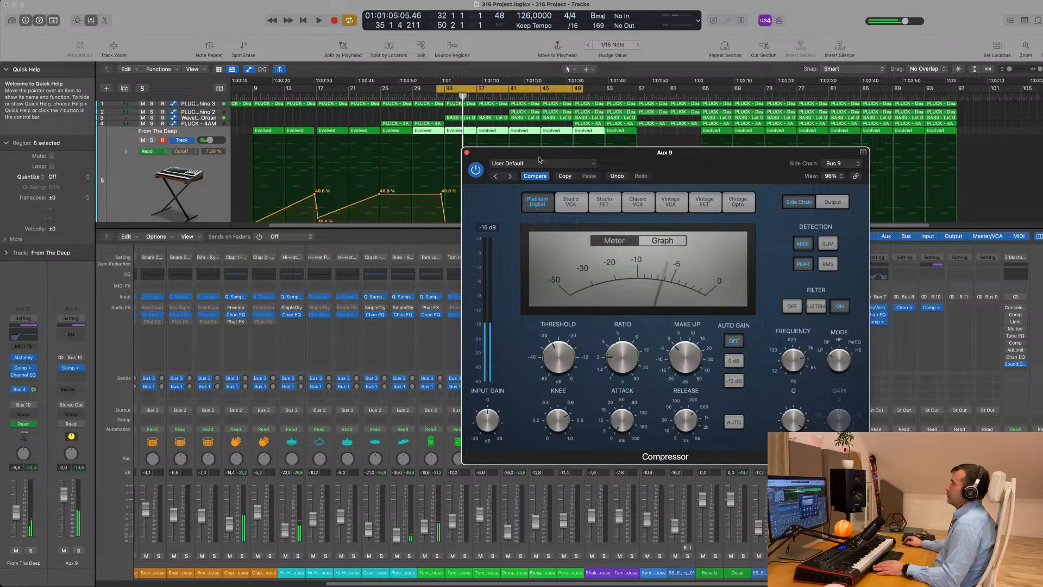
{"action": "key", "text": "space"}
{"action": "left_click_drag", "start_coordinate": [663, 161], "coordinate": [700, 194]}
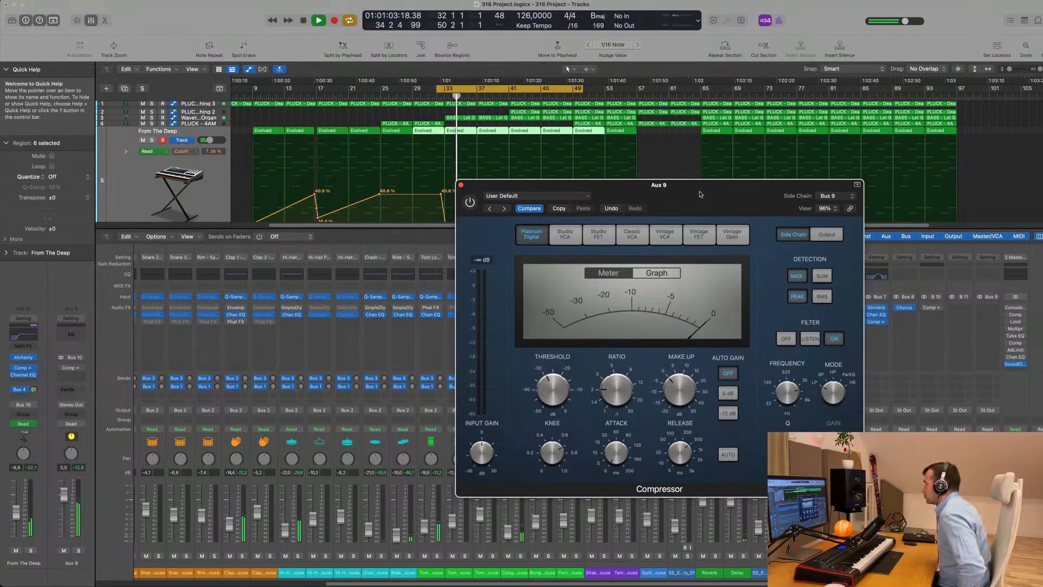
{"action": "left_click_drag", "start_coordinate": [699, 195], "coordinate": [684, 197]}
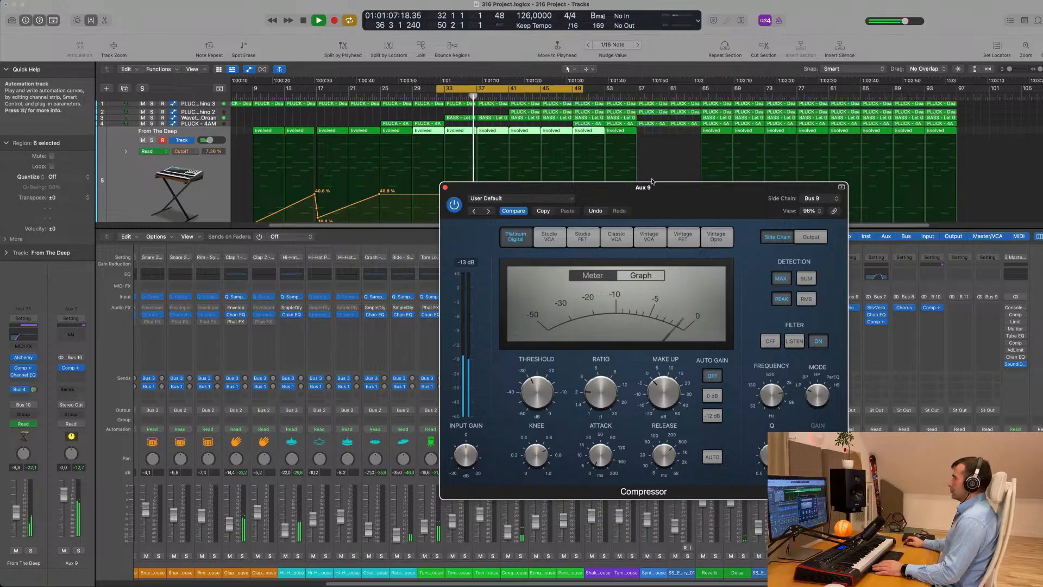
{"action": "left_click_drag", "start_coordinate": [683, 187], "coordinate": [636, 154]}
{"action": "key", "text": "space"}
{"action": "key", "text": "space"}
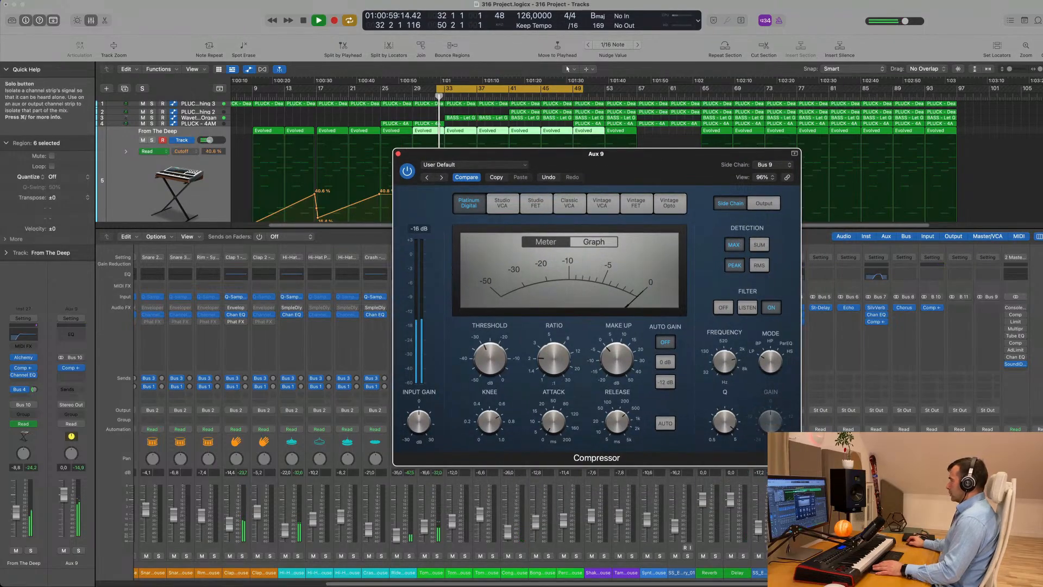
Audition the Bus 10 aux soloed with the dry vocal tracks over the cycle, and clear all solos.
{"action": "left_click", "coordinate": [79, 550]}
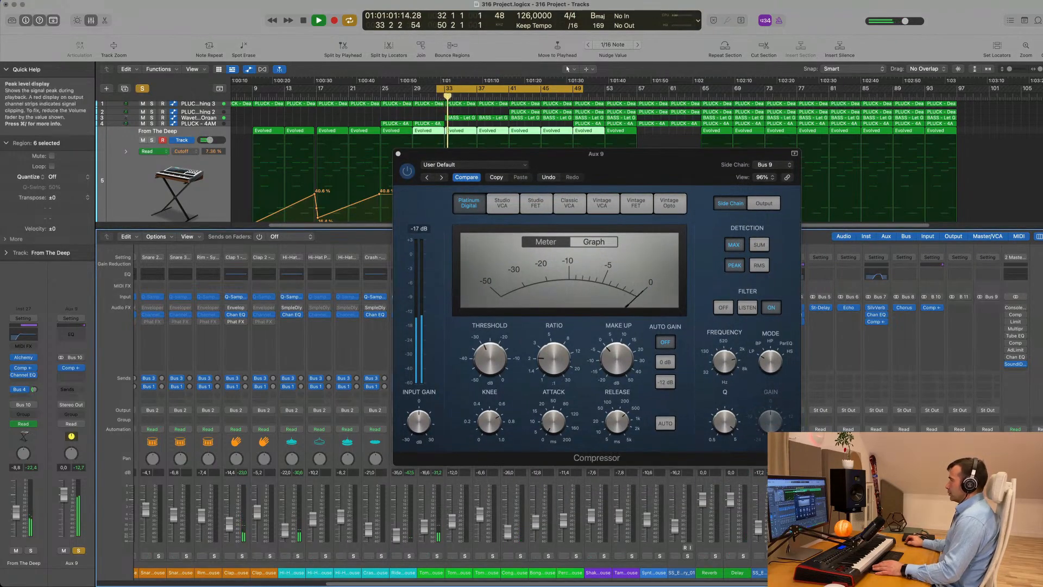
{"action": "left_click_drag", "start_coordinate": [643, 161], "coordinate": [713, 172]}
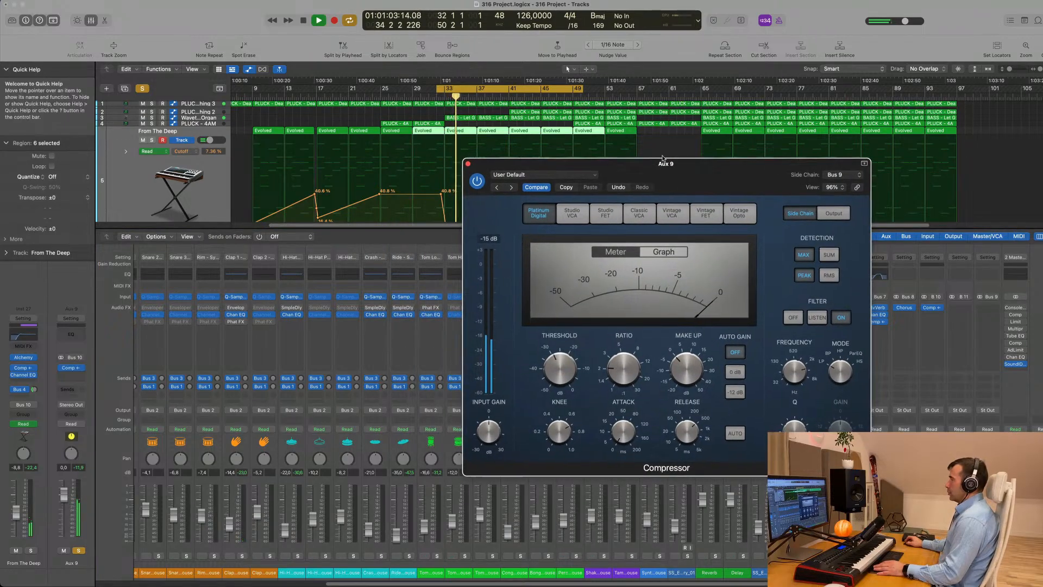
{"action": "scroll", "coordinate": [342, 147], "scroll_direction": "down", "scroll_amount": 10}
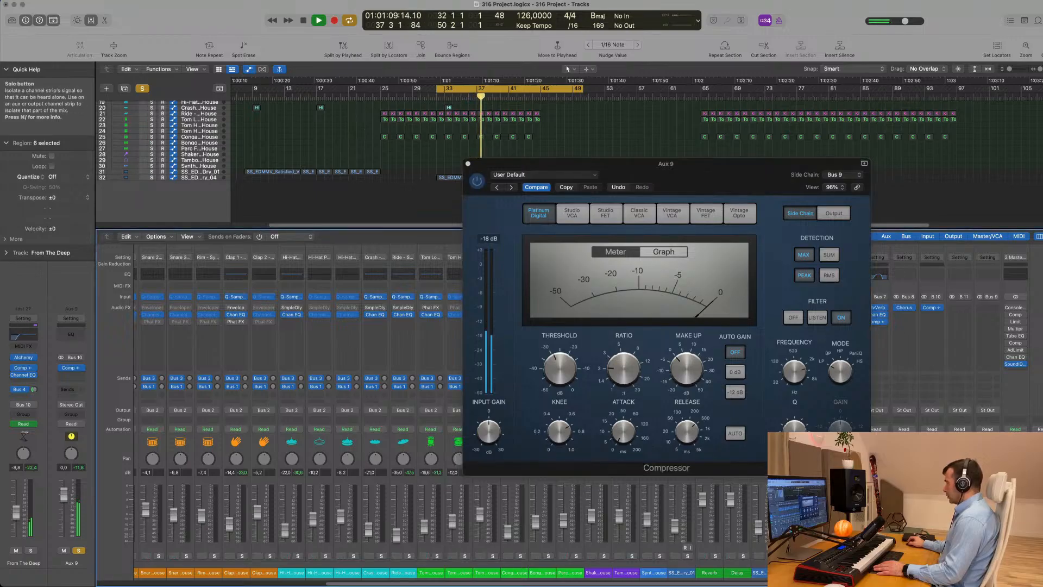
{"action": "key", "text": "space"}
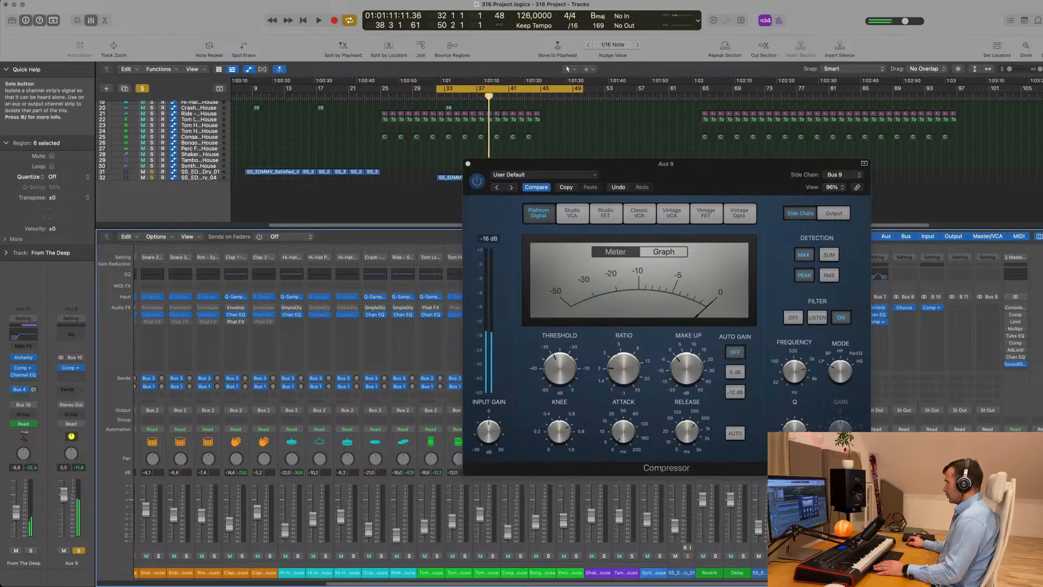
{"action": "key", "text": "space"}
{"action": "left_click_drag", "start_coordinate": [731, 170], "coordinate": [521, 145]}
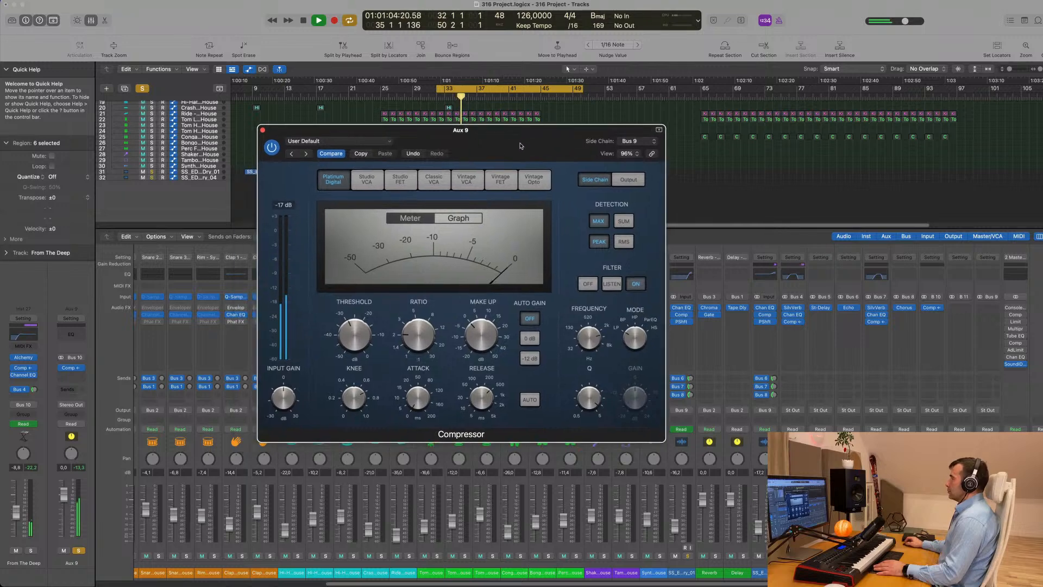
{"action": "left_click", "coordinate": [143, 89]}
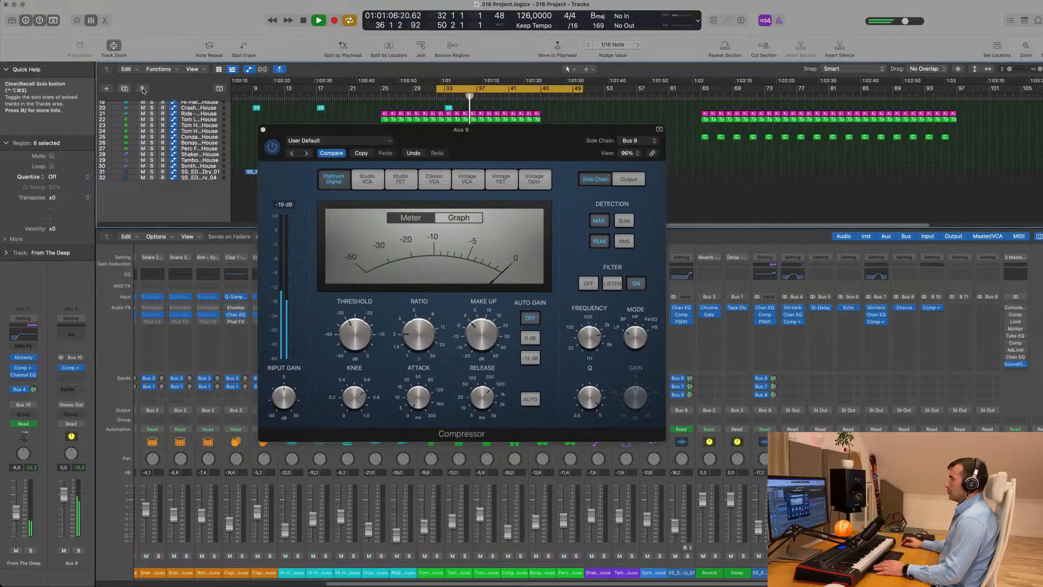
Try RMS detection for the Compressor's side chain and return it to Peak.
{"action": "left_click_drag", "start_coordinate": [515, 135], "coordinate": [595, 148]}
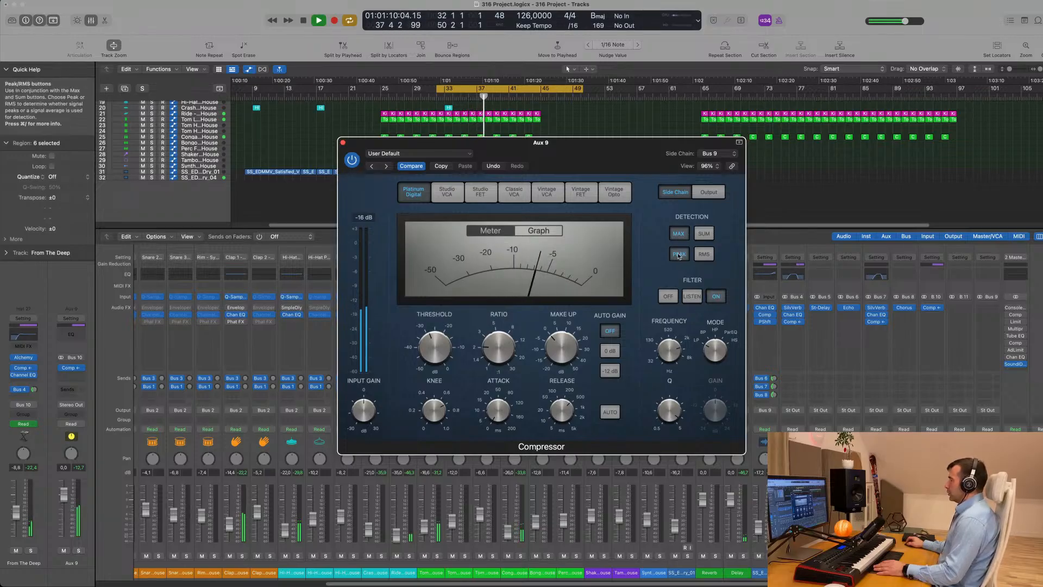
{"action": "left_click", "coordinate": [703, 257]}
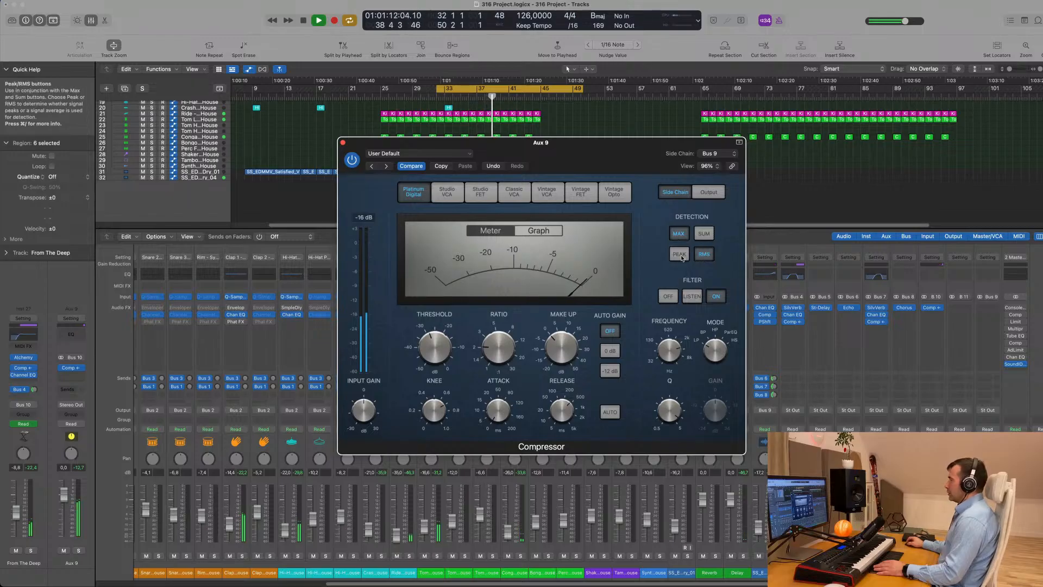
{"action": "left_click", "coordinate": [680, 255]}
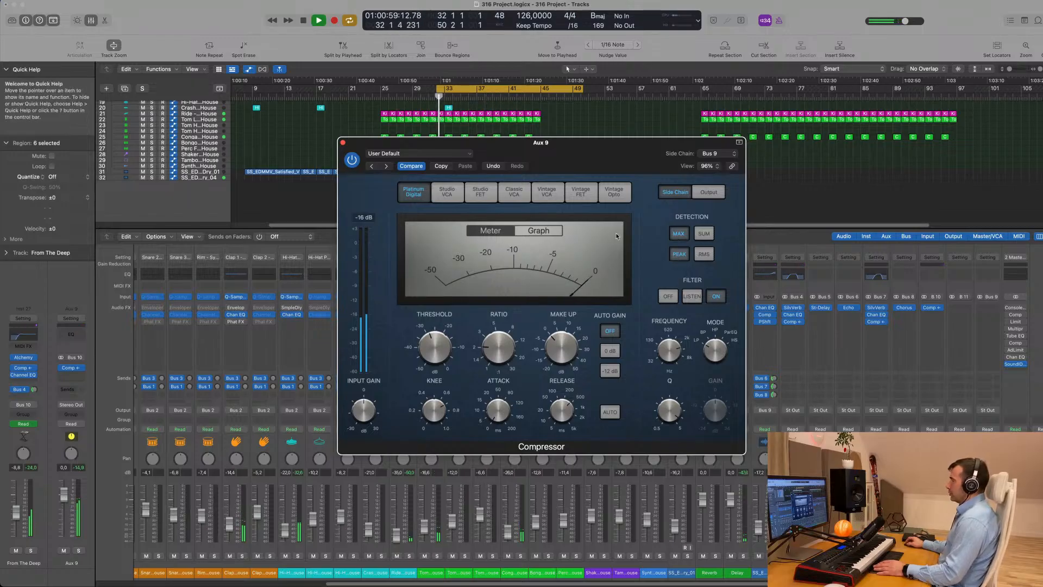
Show the Compressor's output settings and lower its threshold to -45.5 dB while playing the cycle.
{"action": "left_click_drag", "start_coordinate": [593, 140], "coordinate": [629, 145]}
{"action": "left_click", "coordinate": [750, 199]}
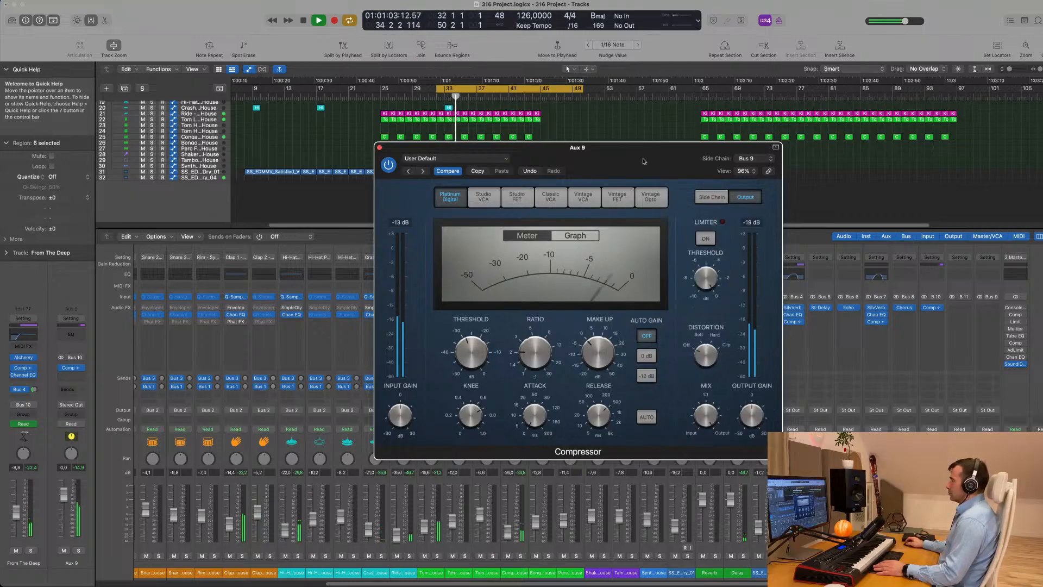
{"action": "left_click_drag", "start_coordinate": [644, 162], "coordinate": [689, 167]}
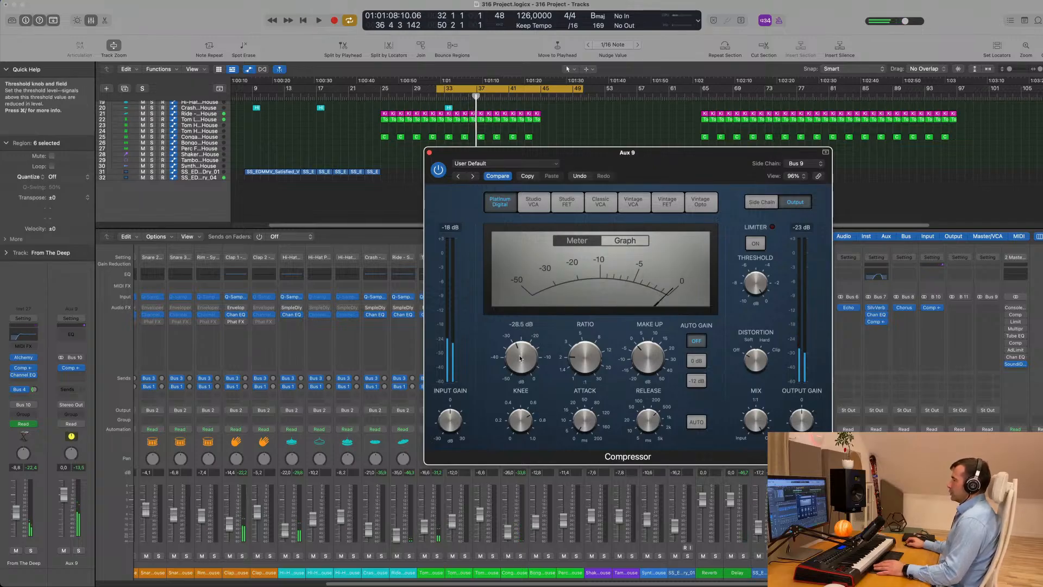
{"action": "key", "text": "space"}
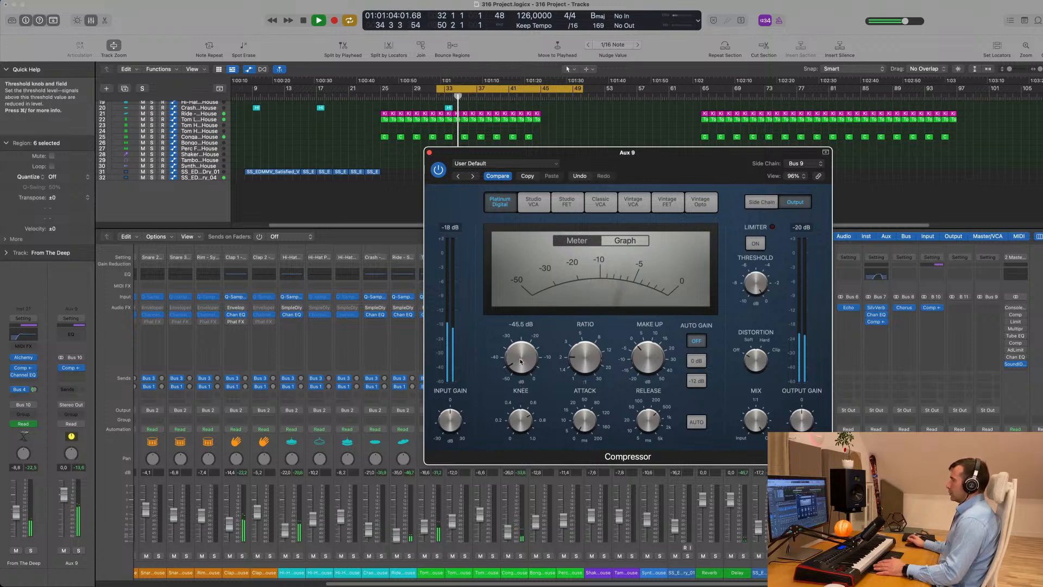
{"action": "key", "text": "space"}
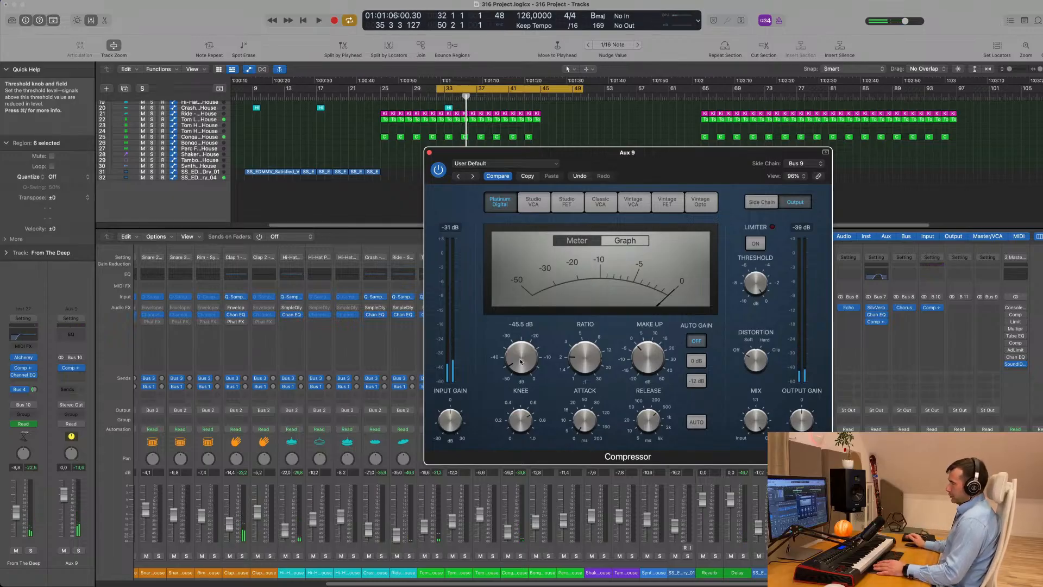
Replay the cycle and raise the Compressor's threshold to -27.5 dB.
{"action": "key", "text": "space"}
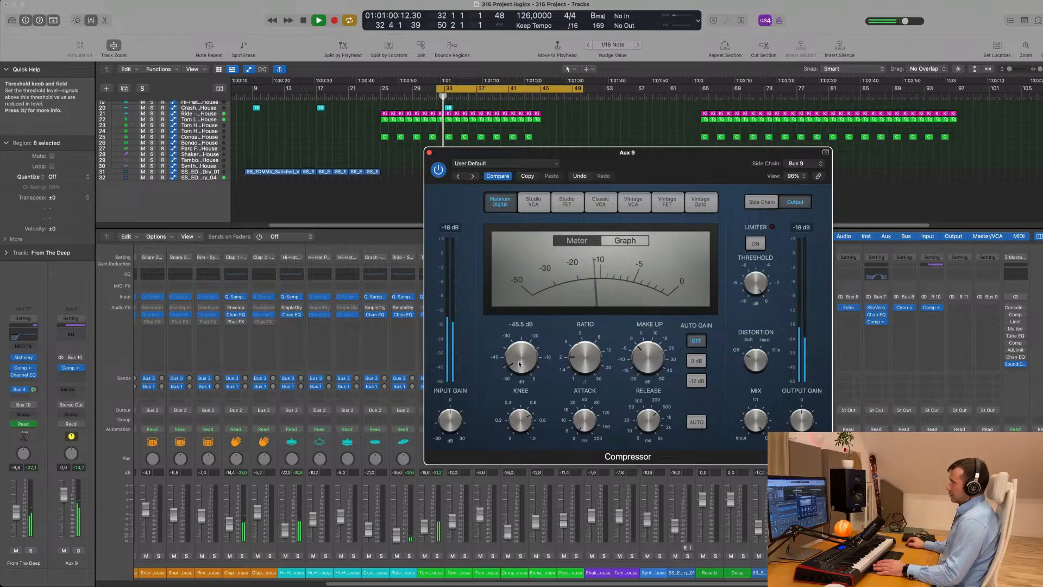
{"action": "left_click_drag", "start_coordinate": [521, 356], "coordinate": [523, 346]}
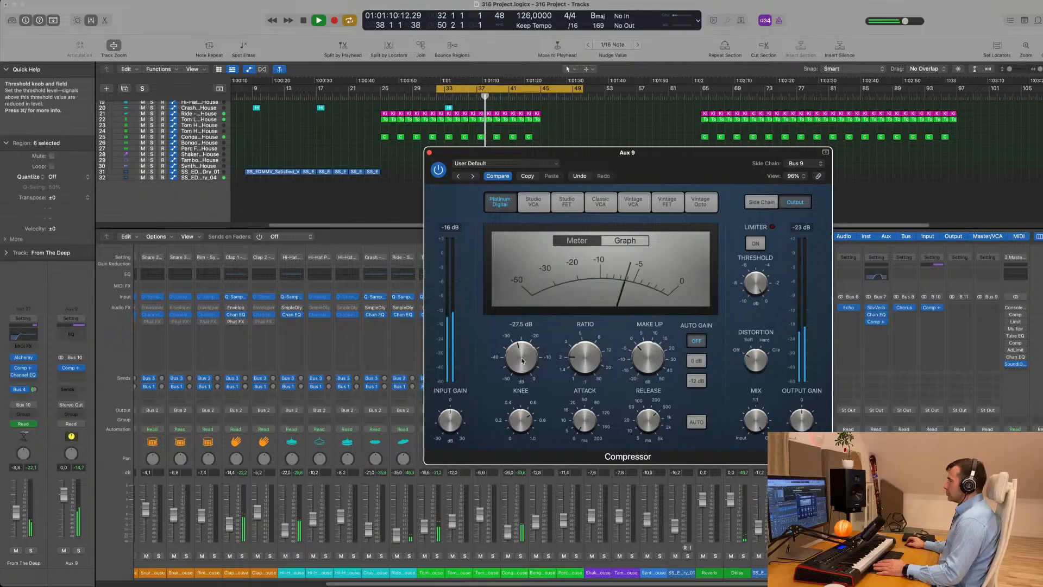
{"action": "left_click_drag", "start_coordinate": [430, 153], "coordinate": [420, 160]}
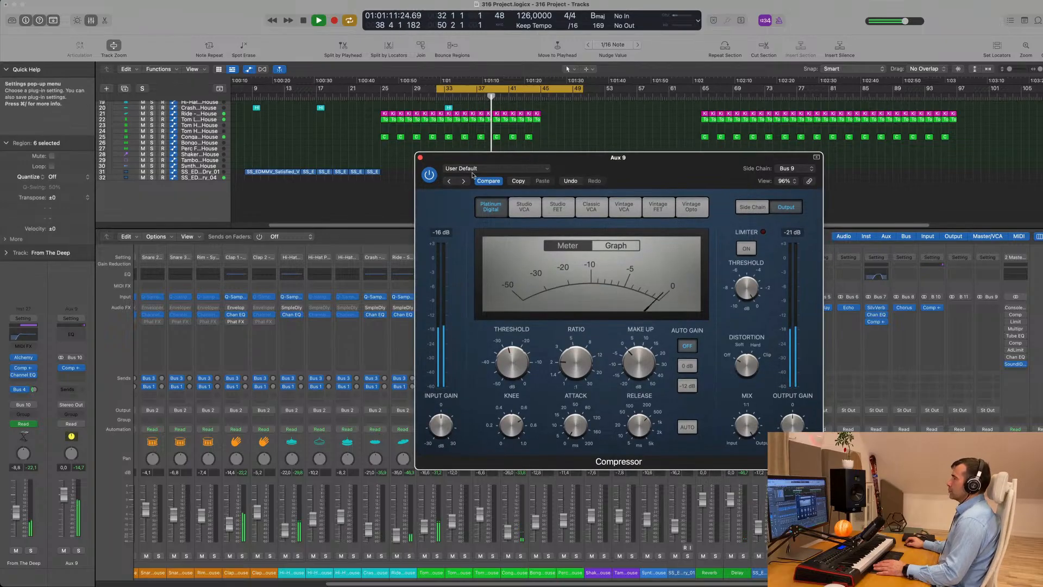
Close the Compressor window, hide the Mixer, and stop playback.
{"action": "left_click", "coordinate": [421, 159]}
{"action": "key", "text": "x"}
{"action": "key", "text": "space"}
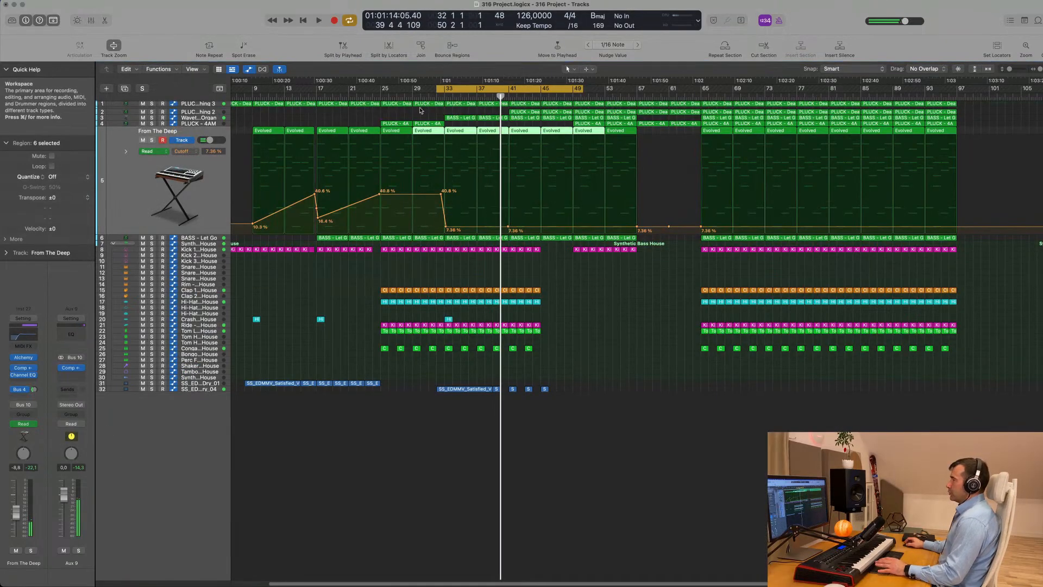
Extend the cycle area back so that it starts at bar 8, and play it from there.
{"action": "left_click_drag", "start_coordinate": [437, 89], "coordinate": [234, 88]}
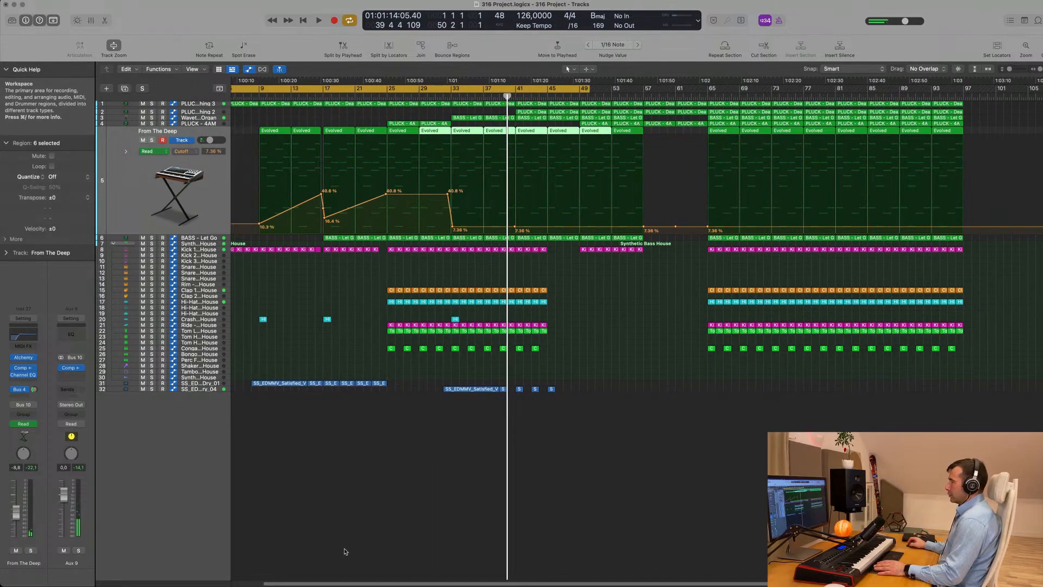
{"action": "key", "text": "space"}
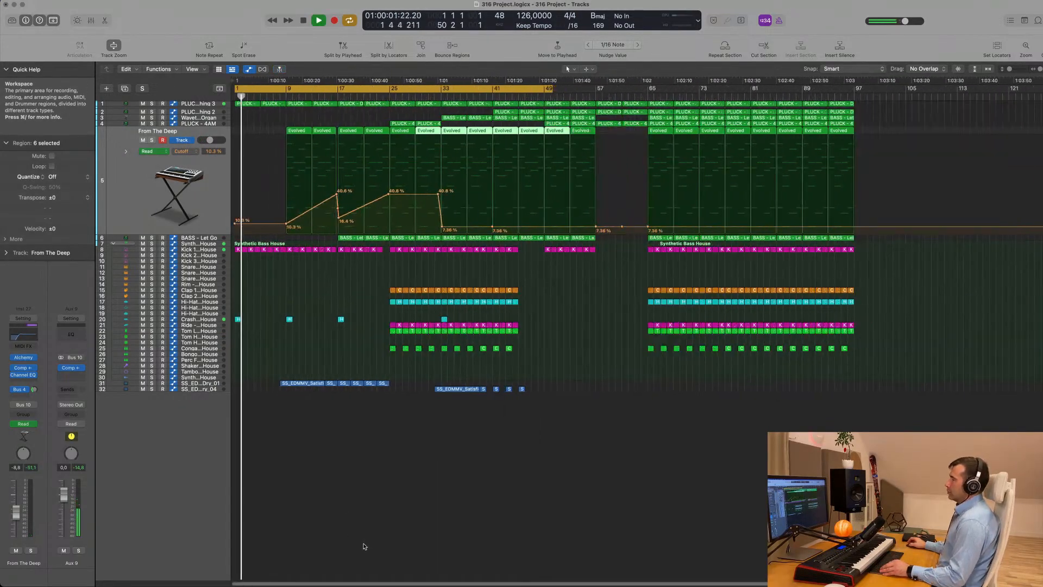
{"action": "key", "text": "space"}
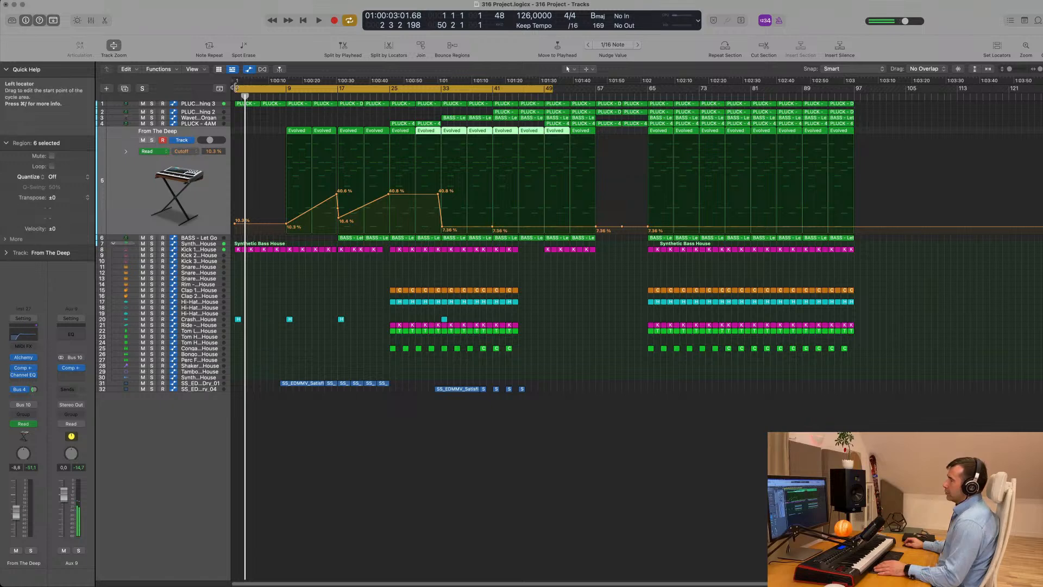
{"action": "left_click_drag", "start_coordinate": [235, 88], "coordinate": [288, 87]}
{"action": "key", "text": "space"}
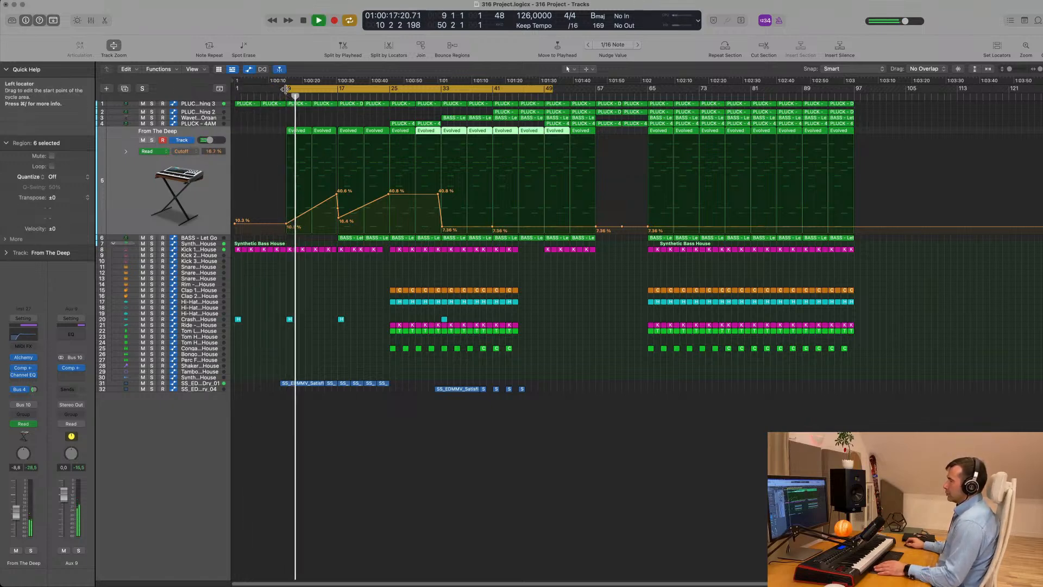
{"action": "left_click_drag", "start_coordinate": [286, 89], "coordinate": [280, 89]}
{"action": "key", "text": "space"}
{"action": "key", "text": "space"}
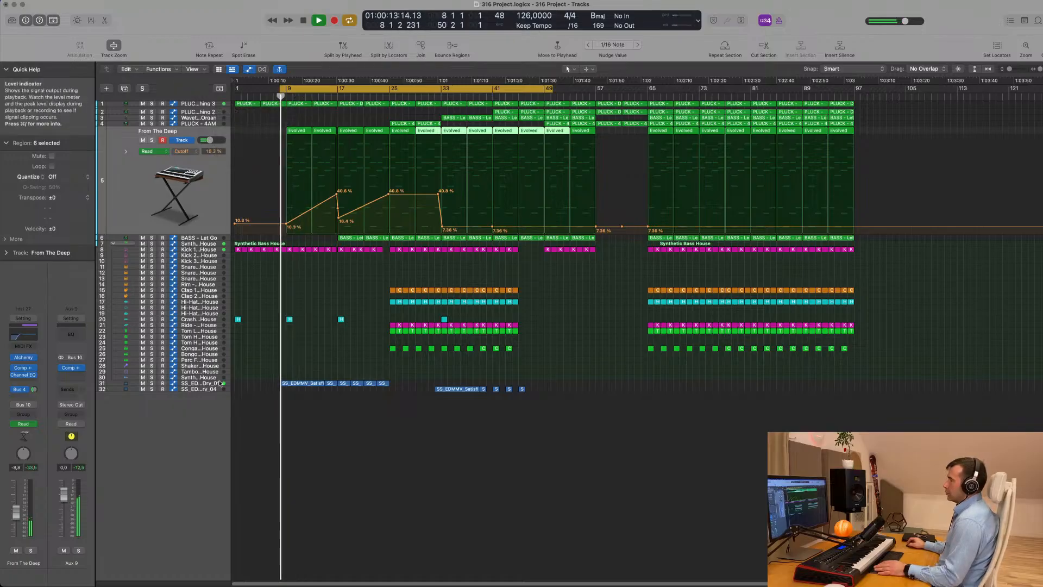
Select the Dry_01 vocal track and examine its low-cut automation and regions while the cycle plays.
{"action": "left_click", "coordinate": [214, 384]}
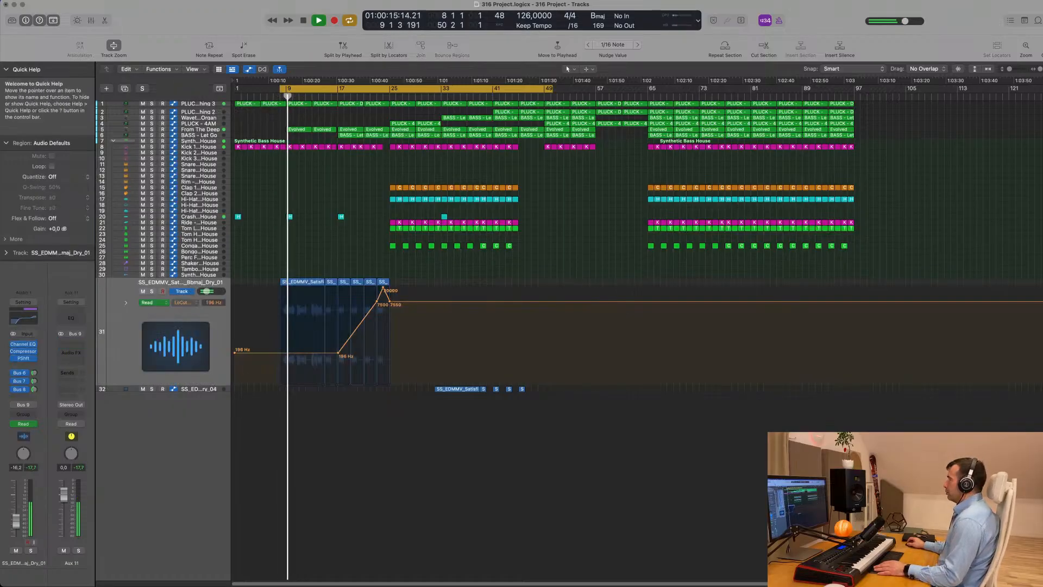
{"action": "left_click", "coordinate": [782, 1]}
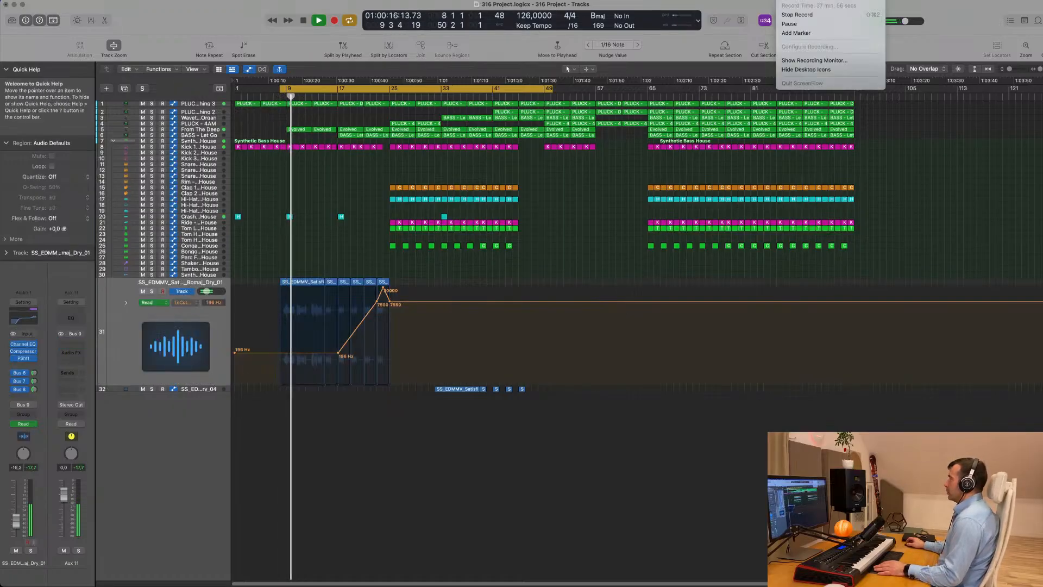
{"action": "left_click", "coordinate": [743, 7]}
{"action": "scroll", "coordinate": [354, 527], "scroll_direction": "up", "scroll_amount": 5}
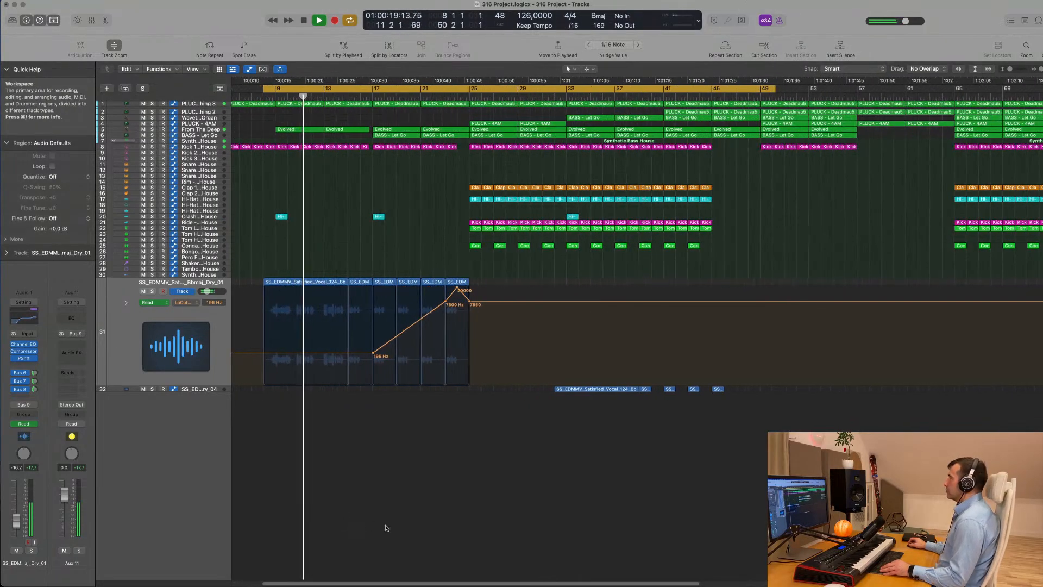
{"action": "scroll", "coordinate": [372, 517], "scroll_direction": "up", "scroll_amount": 4}
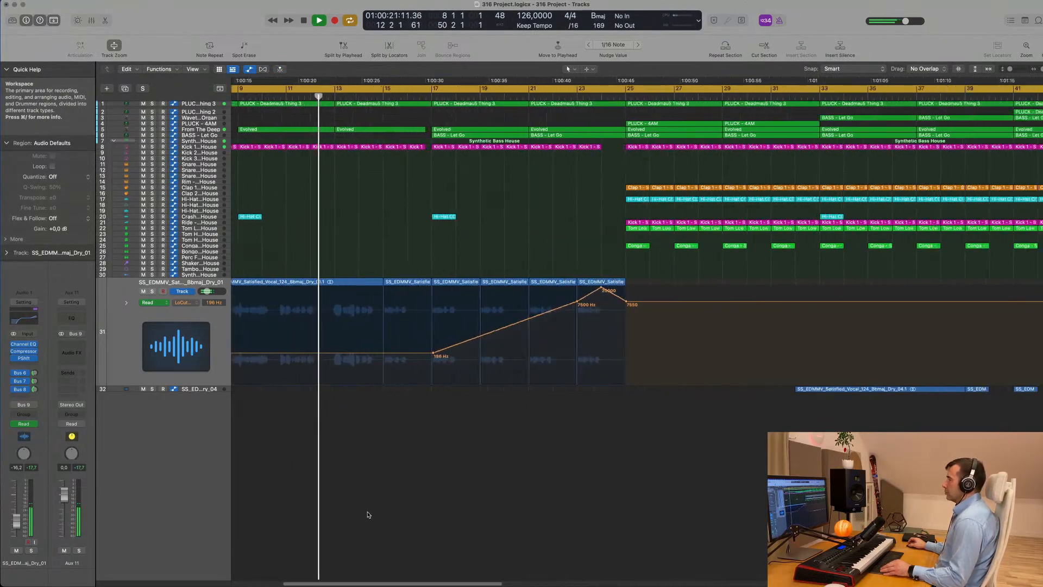
{"action": "scroll", "coordinate": [345, 477], "scroll_direction": "down", "scroll_amount": 2}
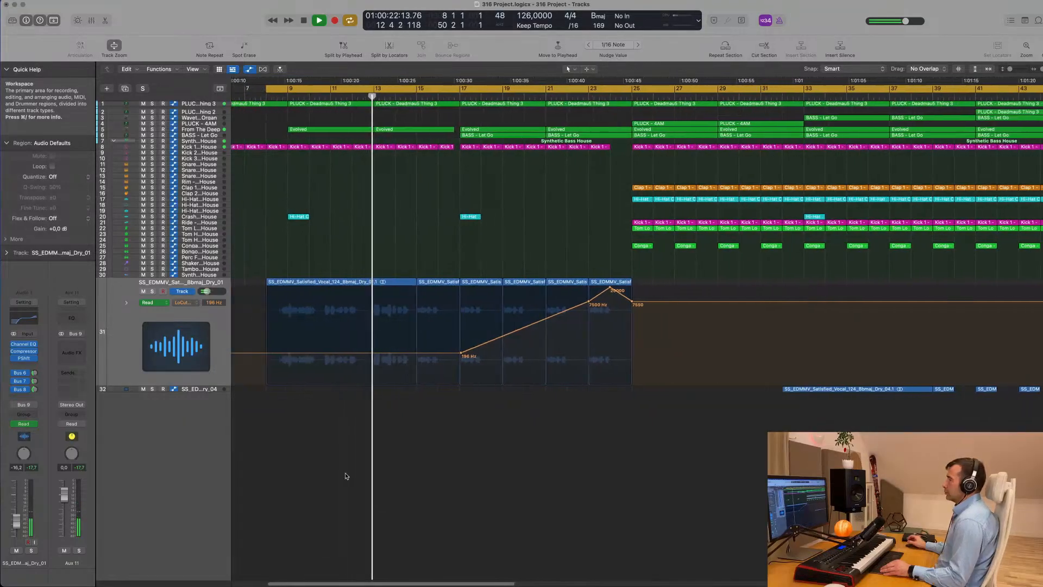
{"action": "left_click", "coordinate": [125, 330]}
{"action": "scroll", "coordinate": [125, 330], "scroll_direction": "down", "scroll_amount": 3}
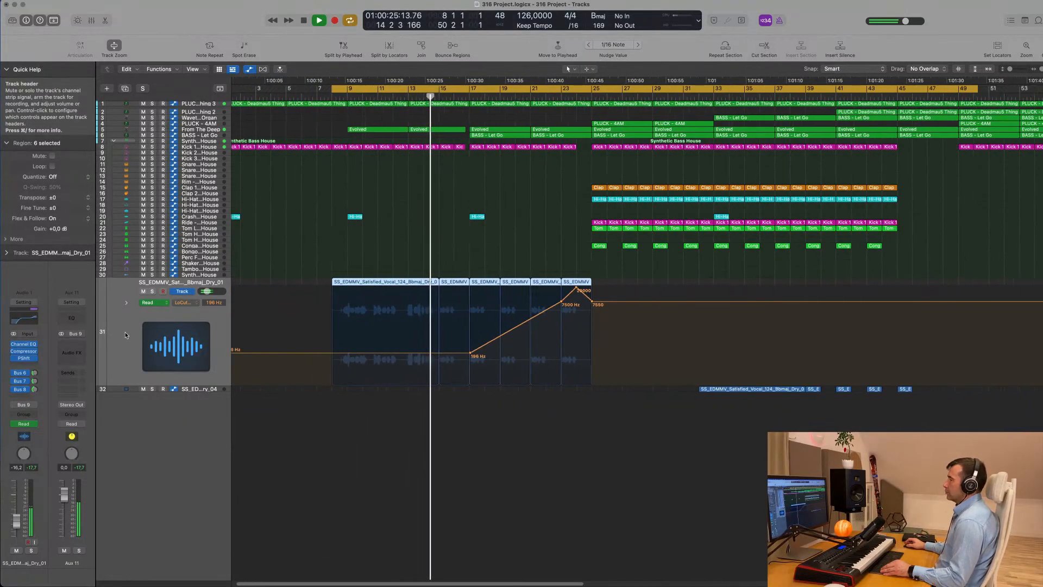
{"action": "scroll", "coordinate": [127, 335], "scroll_direction": "down", "scroll_amount": 2}
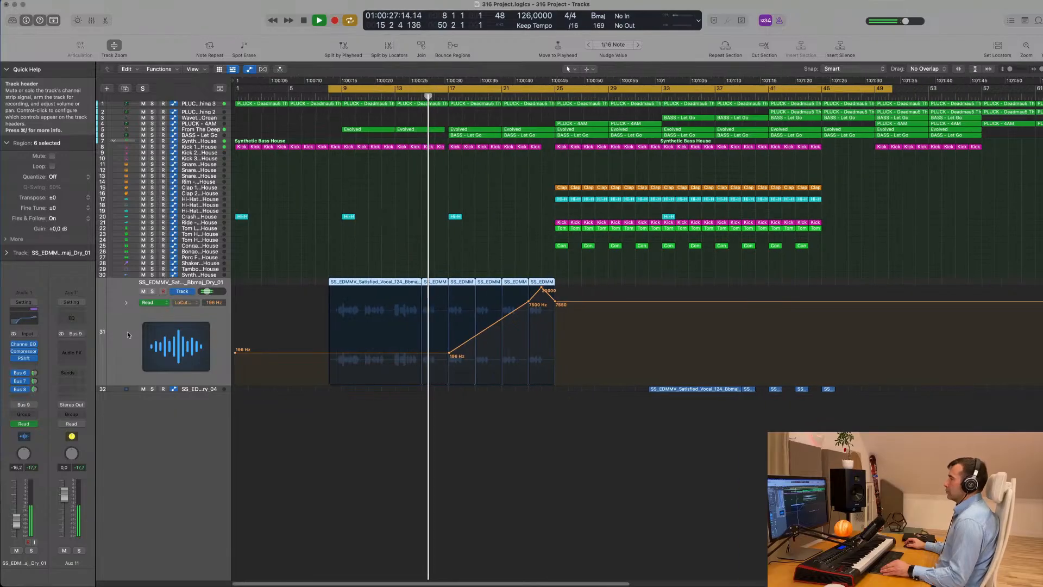
{"action": "scroll", "coordinate": [129, 331], "scroll_direction": "down", "scroll_amount": 2}
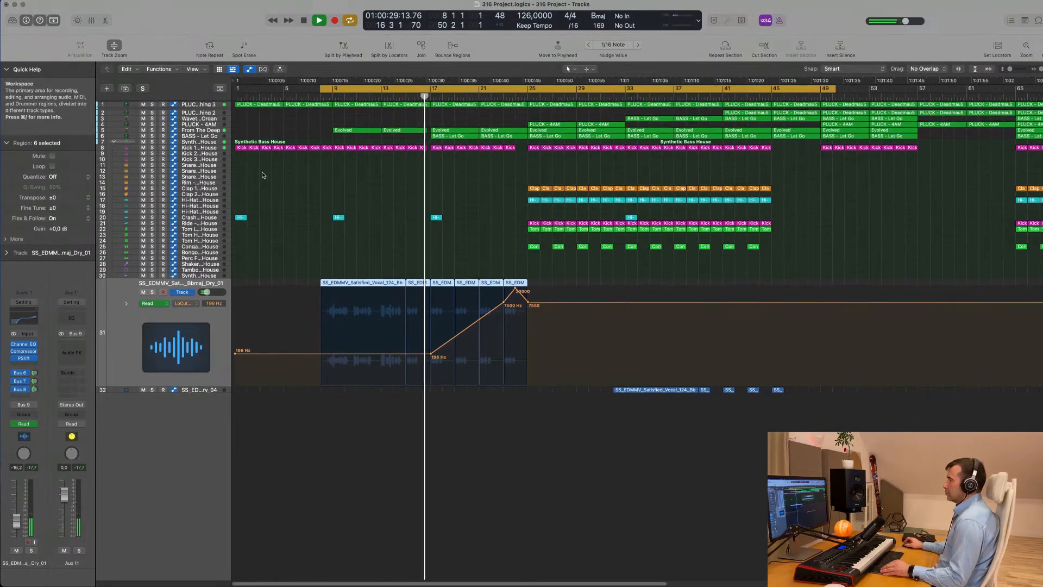
{"action": "scroll", "coordinate": [292, 202], "scroll_direction": "down", "scroll_amount": 2}
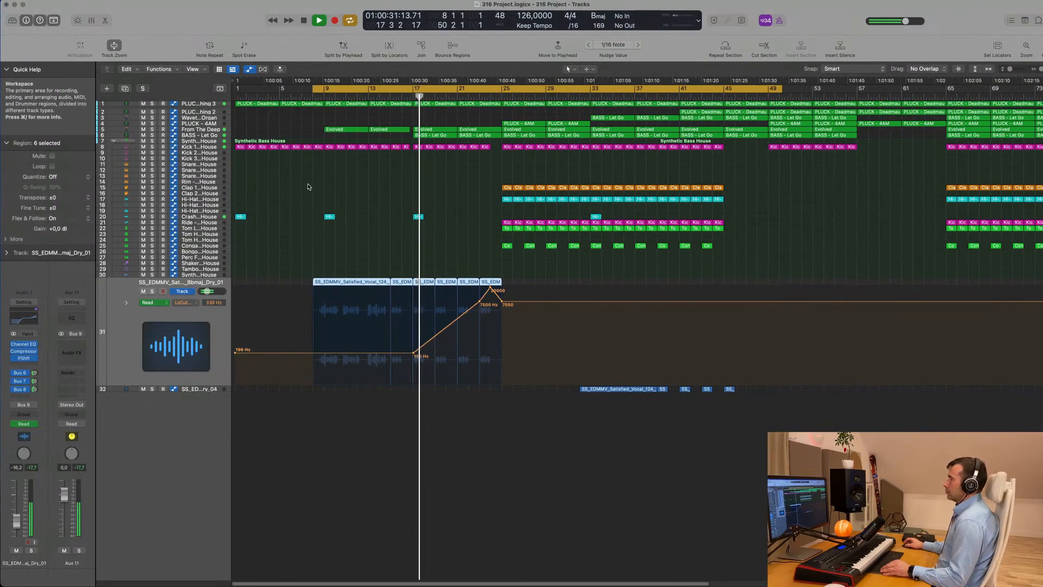
{"action": "scroll", "coordinate": [346, 198], "scroll_direction": "down", "scroll_amount": 2}
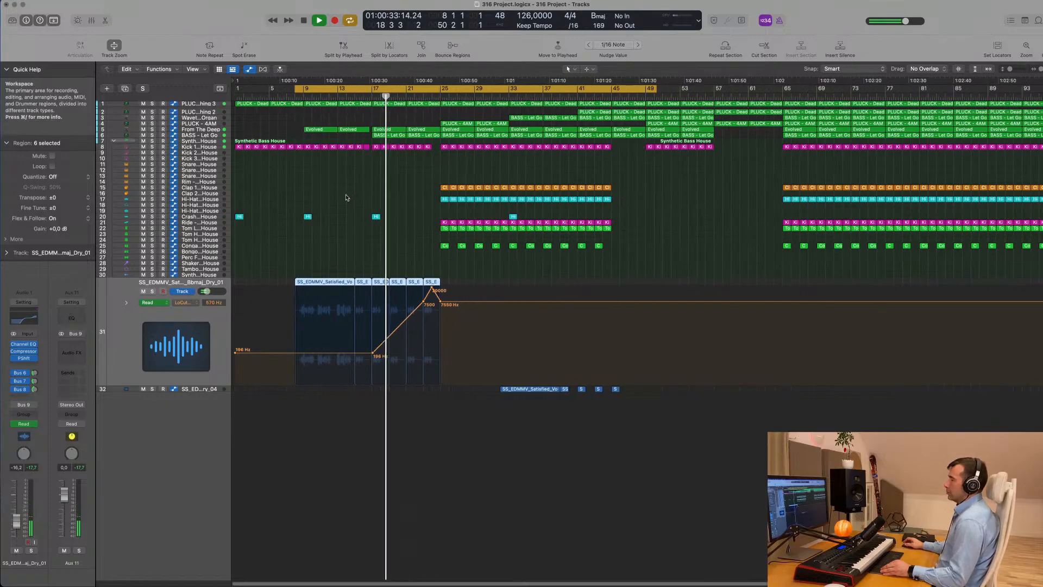
{"action": "scroll", "coordinate": [349, 198], "scroll_direction": "up", "scroll_amount": 2}
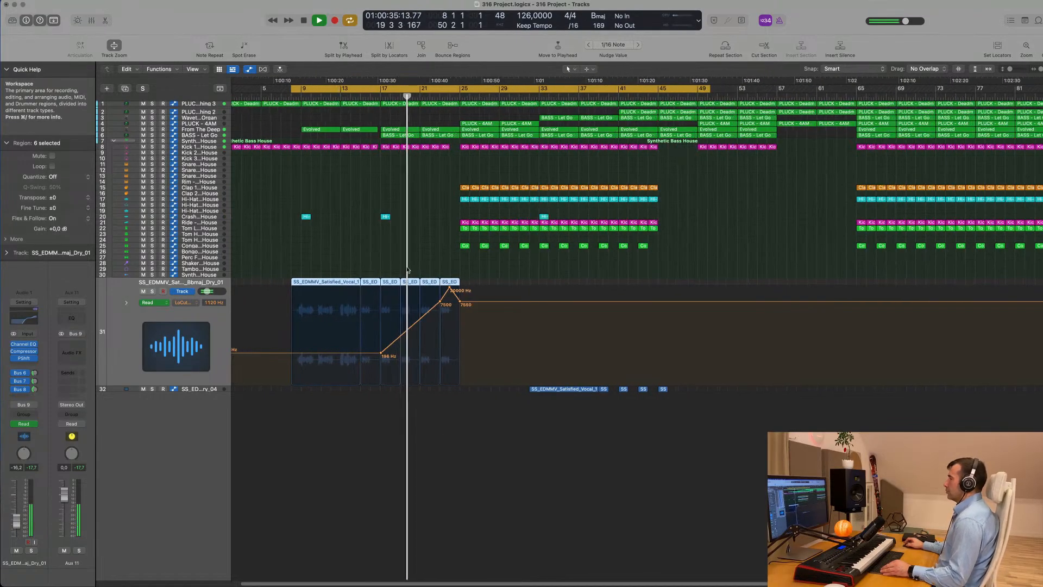
{"action": "scroll", "coordinate": [420, 257], "scroll_direction": "up", "scroll_amount": 1}
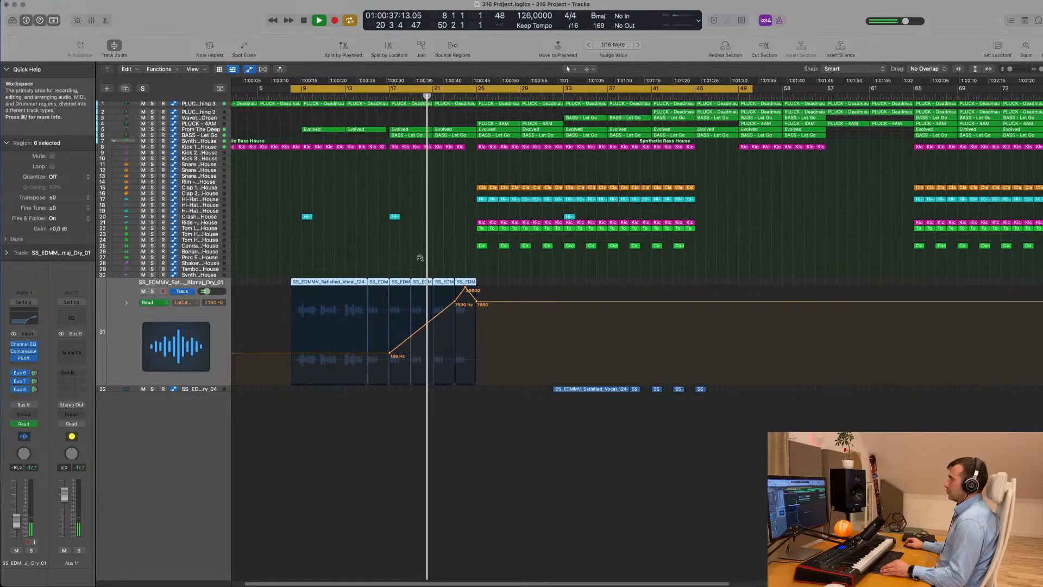
{"action": "scroll", "coordinate": [420, 258], "scroll_direction": "down", "scroll_amount": 2}
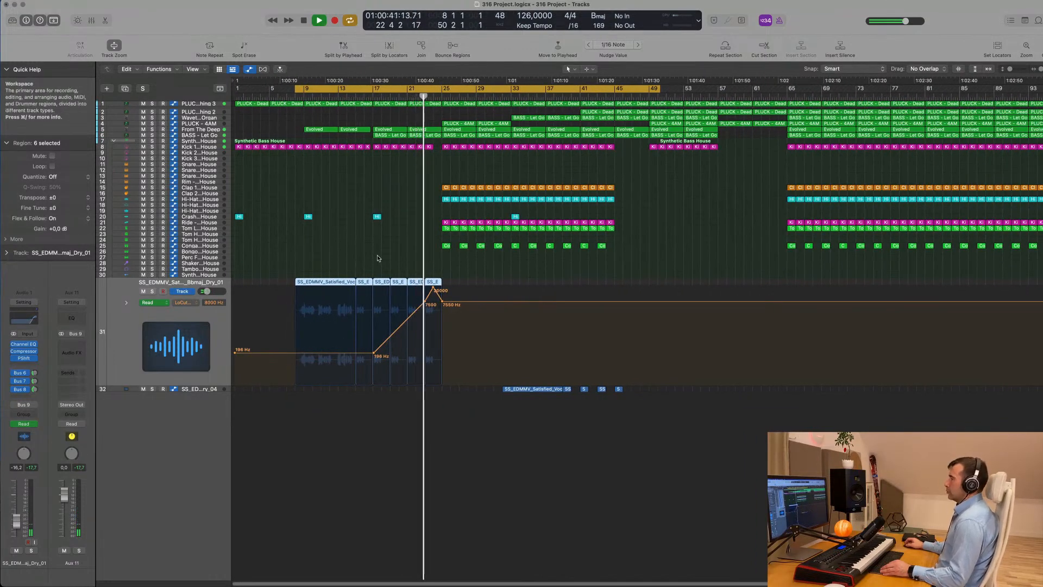
Copy the crash region at bar 17 to bar 25 on the same track.
{"action": "scroll", "coordinate": [434, 277], "scroll_direction": "down", "scroll_amount": 1}
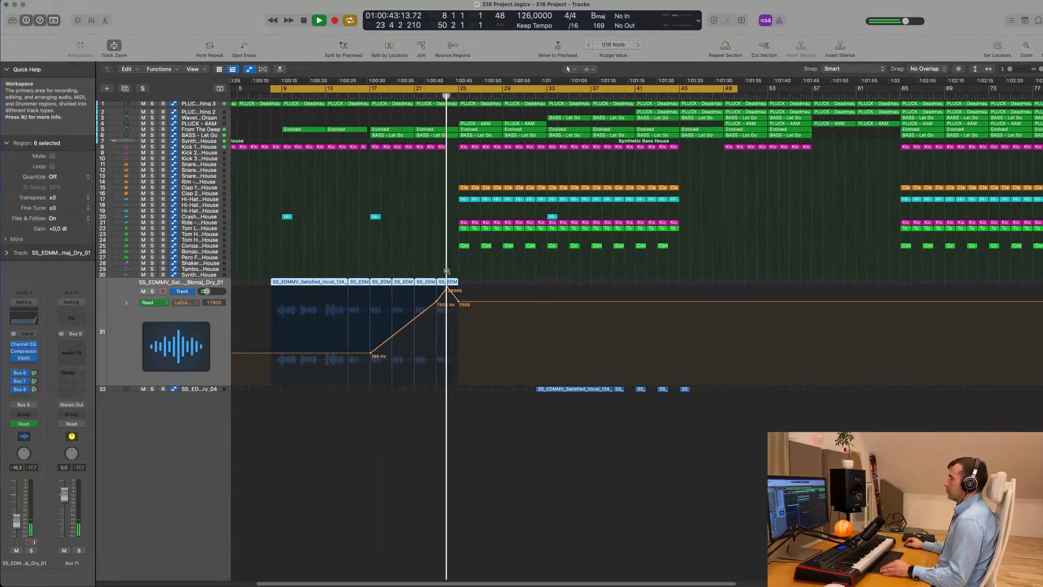
{"action": "scroll", "coordinate": [426, 262], "scroll_direction": "down", "scroll_amount": 2}
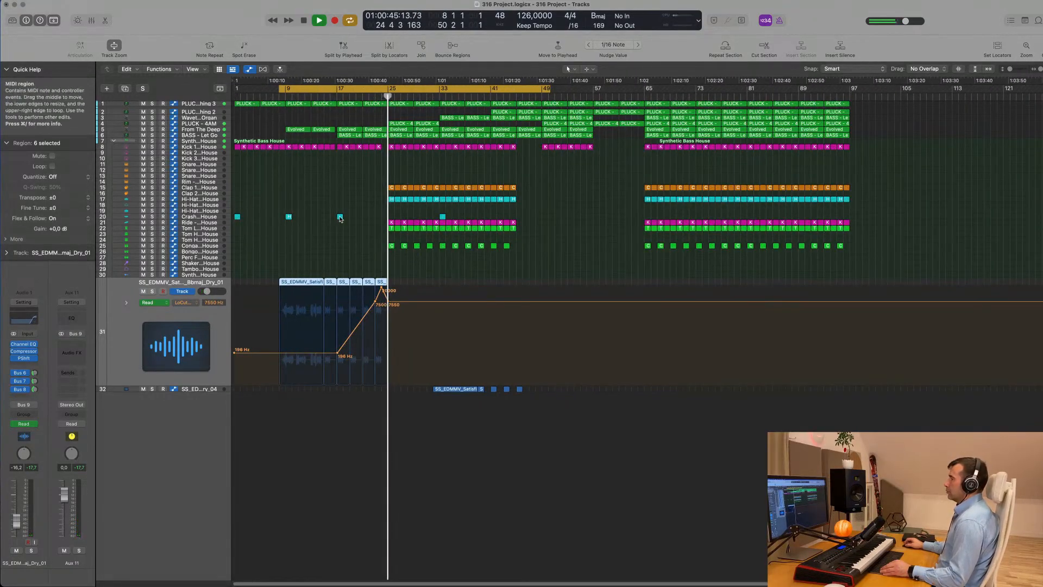
{"action": "left_click_drag", "start_coordinate": [340, 217], "coordinate": [392, 219]}
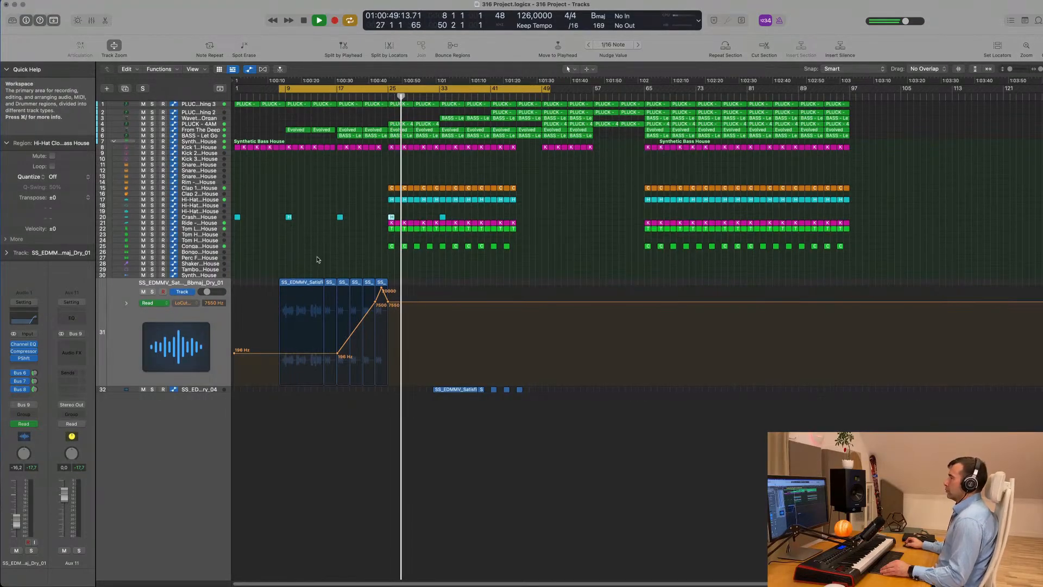
Select the PLUCK - 4AM track and examine the arrangement from bar 25 into the bar 33 section during playback.
{"action": "key", "text": "Up"}
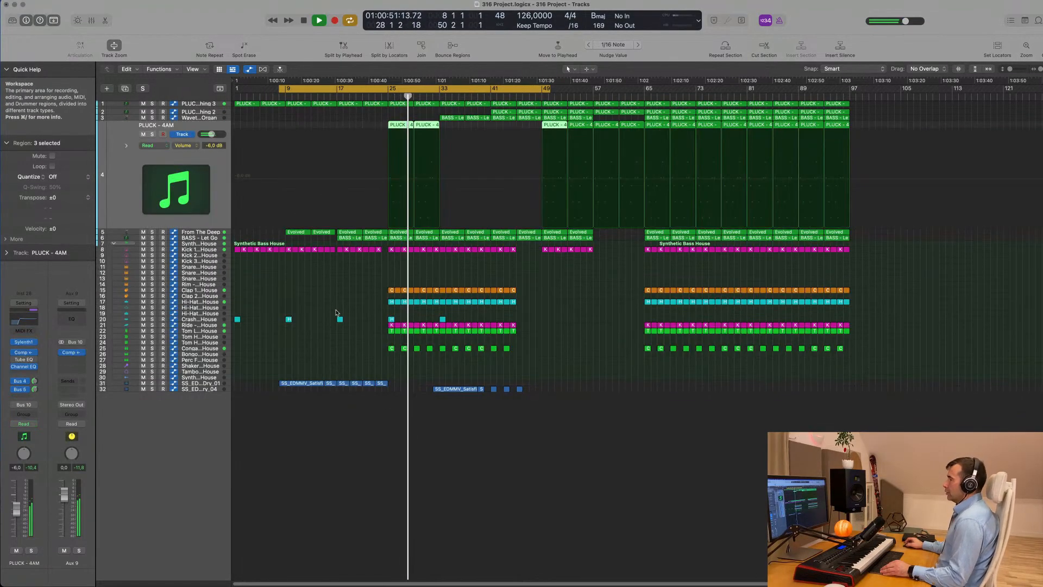
{"action": "scroll", "coordinate": [337, 294], "scroll_direction": "up", "scroll_amount": 3}
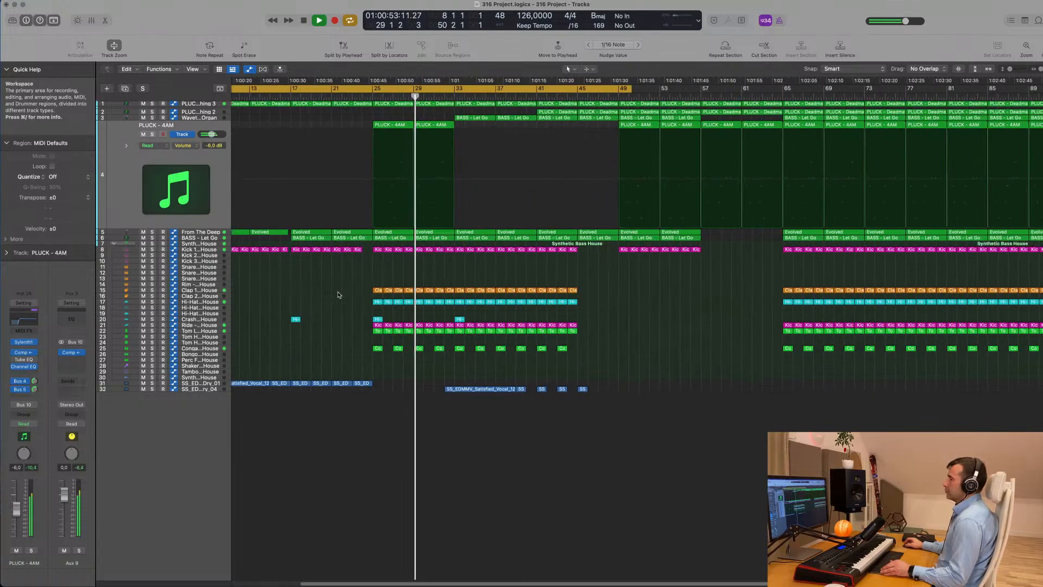
{"action": "scroll", "coordinate": [351, 292], "scroll_direction": "up", "scroll_amount": 3}
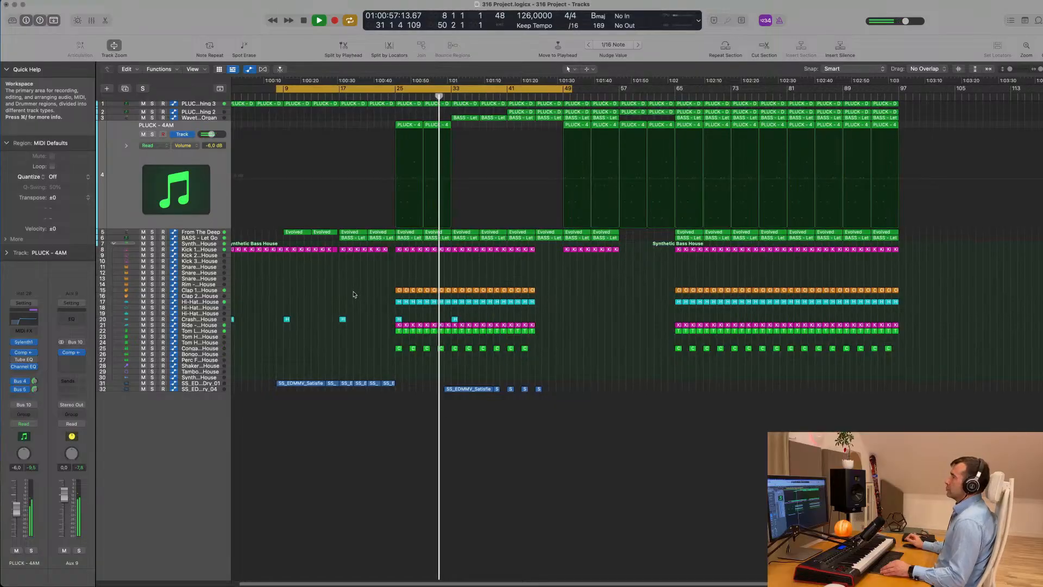
{"action": "scroll", "coordinate": [354, 295], "scroll_direction": "down", "scroll_amount": 2}
{"action": "scroll", "coordinate": [359, 294], "scroll_direction": "up", "scroll_amount": 5}
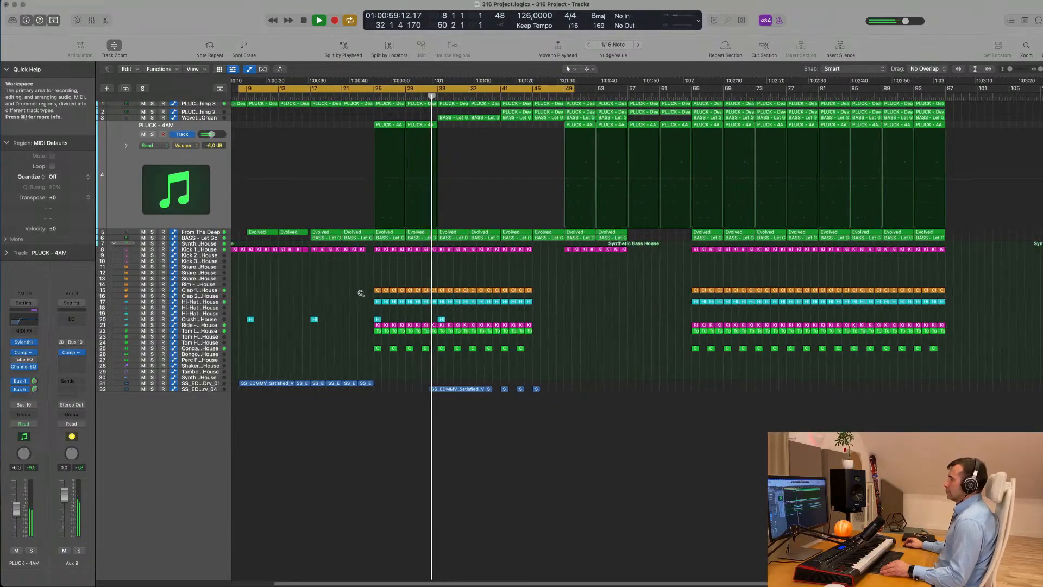
{"action": "scroll", "coordinate": [361, 294], "scroll_direction": "down", "scroll_amount": 4}
{"action": "scroll", "coordinate": [360, 293], "scroll_direction": "up", "scroll_amount": 5}
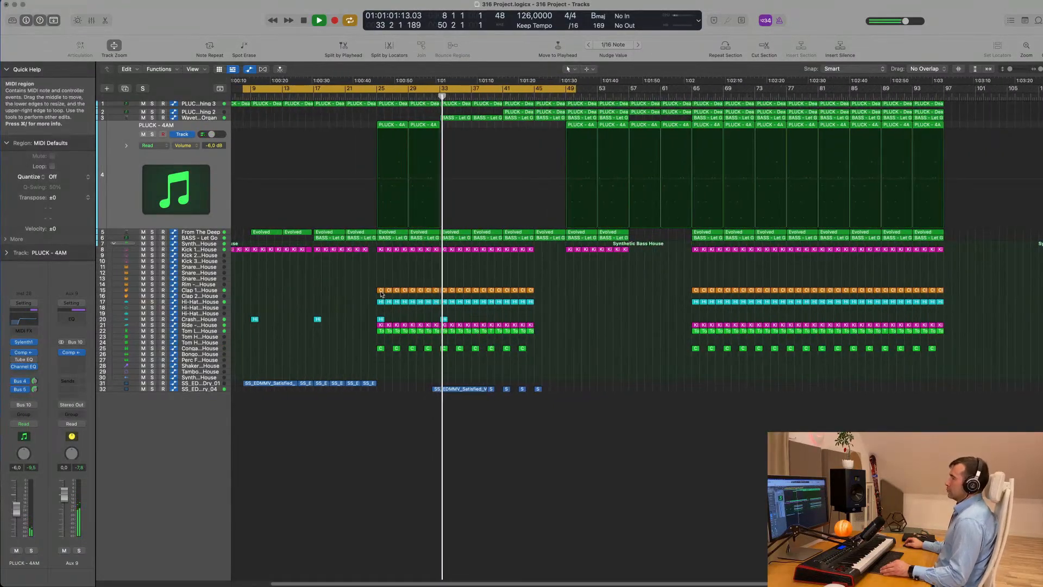
{"action": "scroll", "coordinate": [429, 278], "scroll_direction": "down", "scroll_amount": 2}
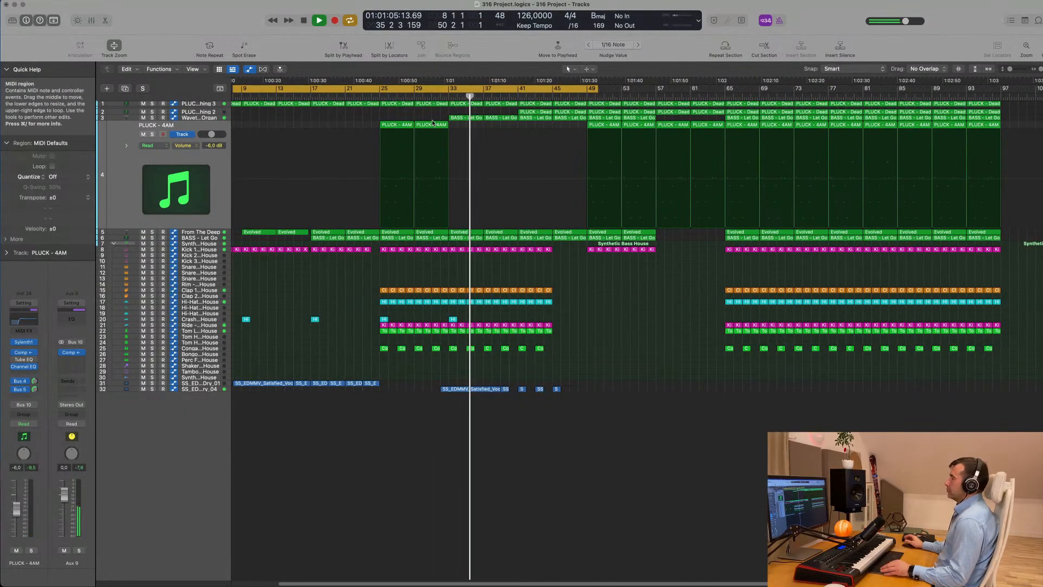
On the PLUCK - Deadmau5 Thing 3 track, lower the automation peak near bar 41 to about 2.013 and add a 4.036 point near bar 45.
{"action": "left_click", "coordinate": [199, 103]}
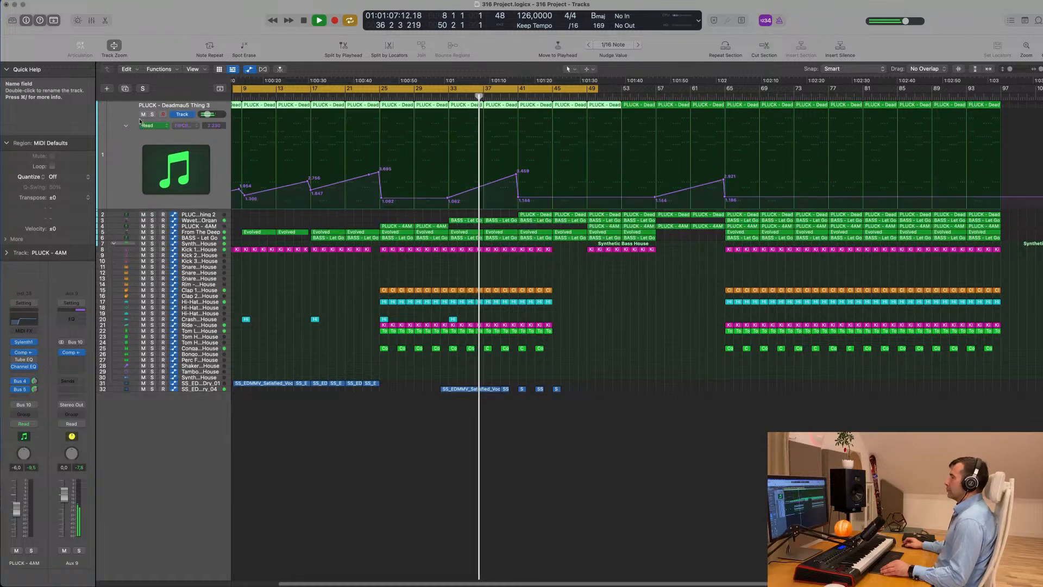
{"action": "left_click_drag", "start_coordinate": [514, 176], "coordinate": [517, 177]}
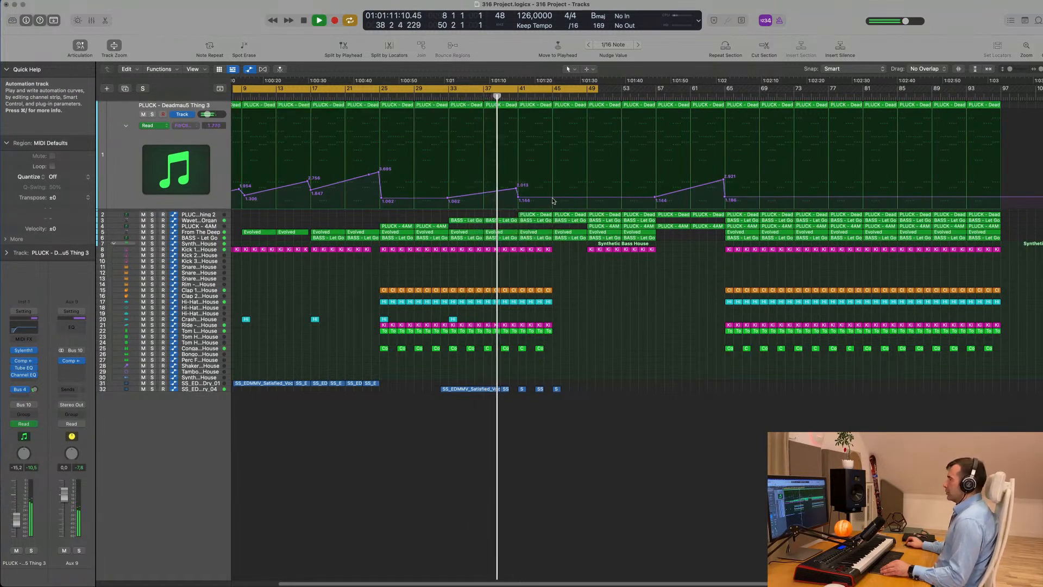
{"action": "left_click_drag", "start_coordinate": [552, 197], "coordinate": [553, 183]}
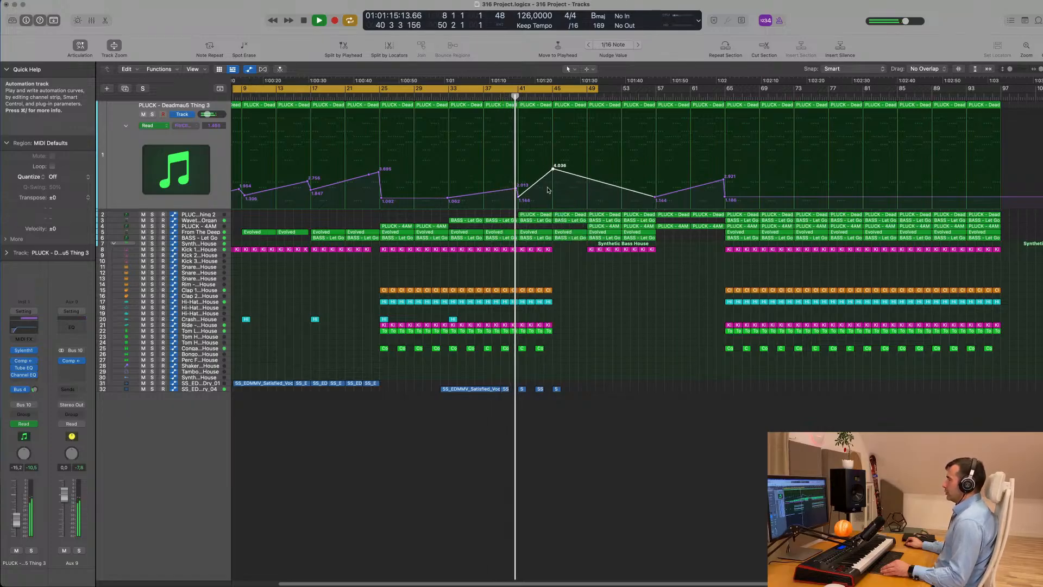
Compare the new automation rise with that of the PLUCK - Deadmau5 Thing 2 track, and return to the Thing 3 track.
{"action": "scroll", "coordinate": [548, 190], "scroll_direction": "up", "scroll_amount": 3}
{"action": "scroll", "coordinate": [548, 195], "scroll_direction": "down", "scroll_amount": 1}
{"action": "scroll", "coordinate": [539, 199], "scroll_direction": "down", "scroll_amount": 1}
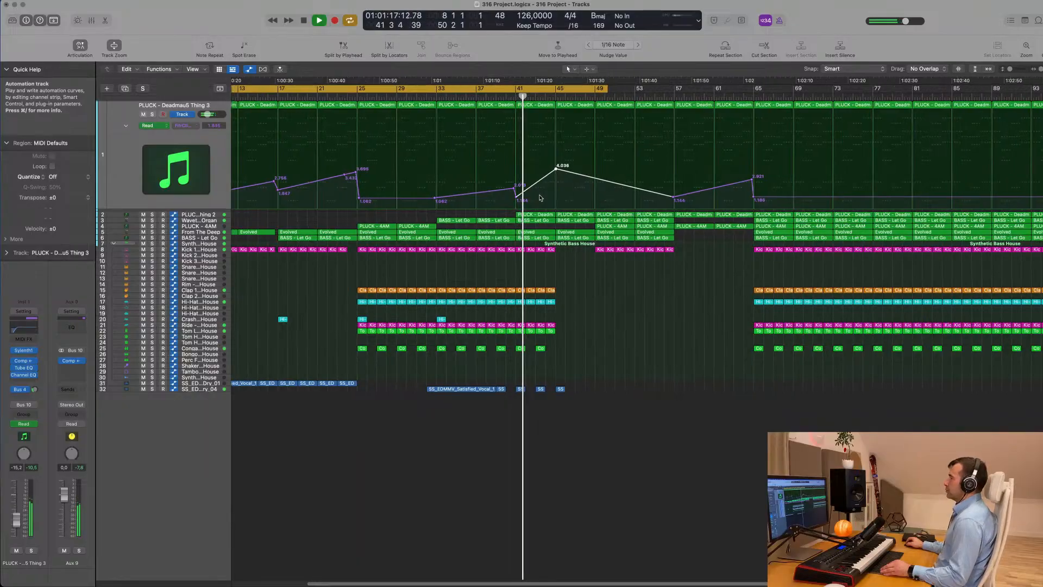
{"action": "scroll", "coordinate": [540, 198], "scroll_direction": "down", "scroll_amount": 2}
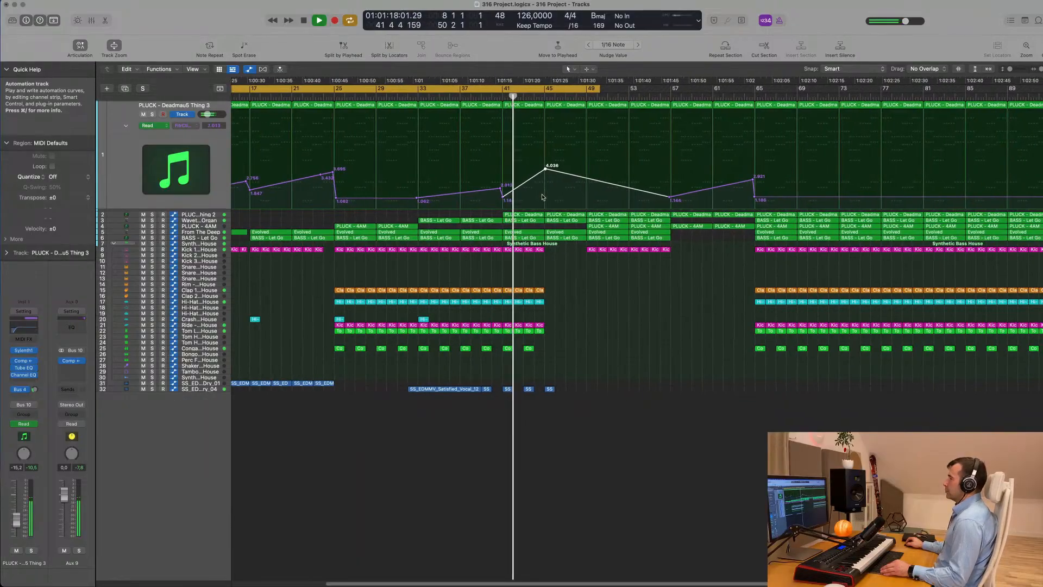
{"action": "left_click", "coordinate": [213, 216]}
{"action": "scroll", "coordinate": [482, 209], "scroll_direction": "down", "scroll_amount": 3}
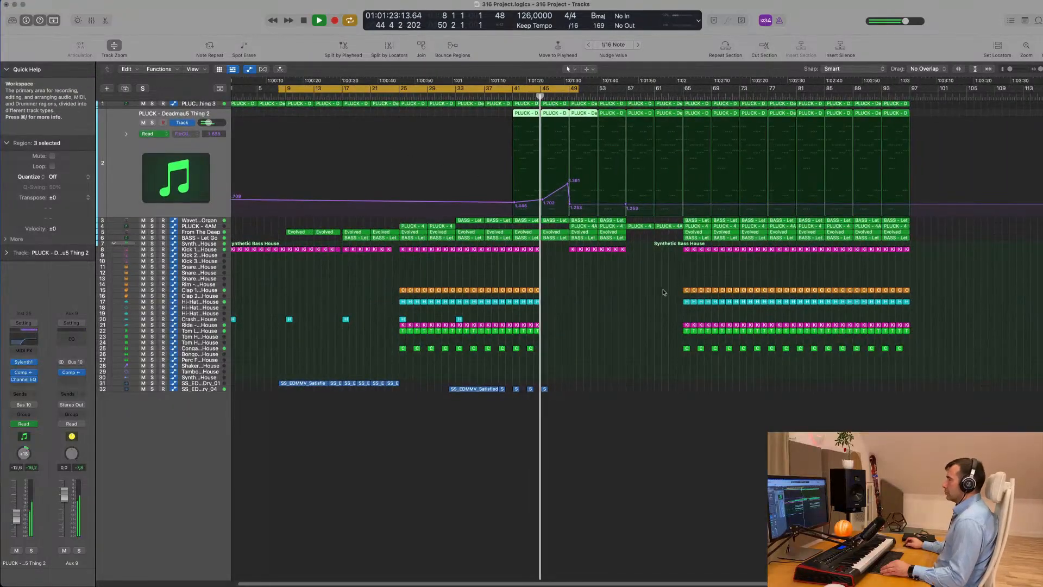
{"action": "left_click", "coordinate": [212, 107]}
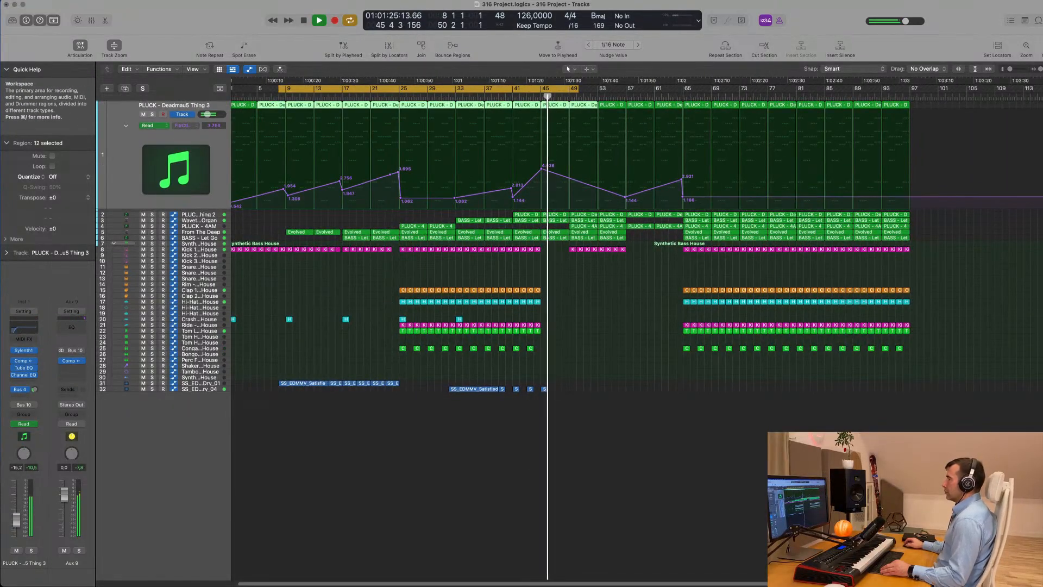
Extend the end of the cycle range that starts at bar 8 to bar 57.
{"action": "scroll", "coordinate": [686, 284], "scroll_direction": "up", "scroll_amount": 2}
{"action": "scroll", "coordinate": [516, 76], "scroll_direction": "down", "scroll_amount": 2}
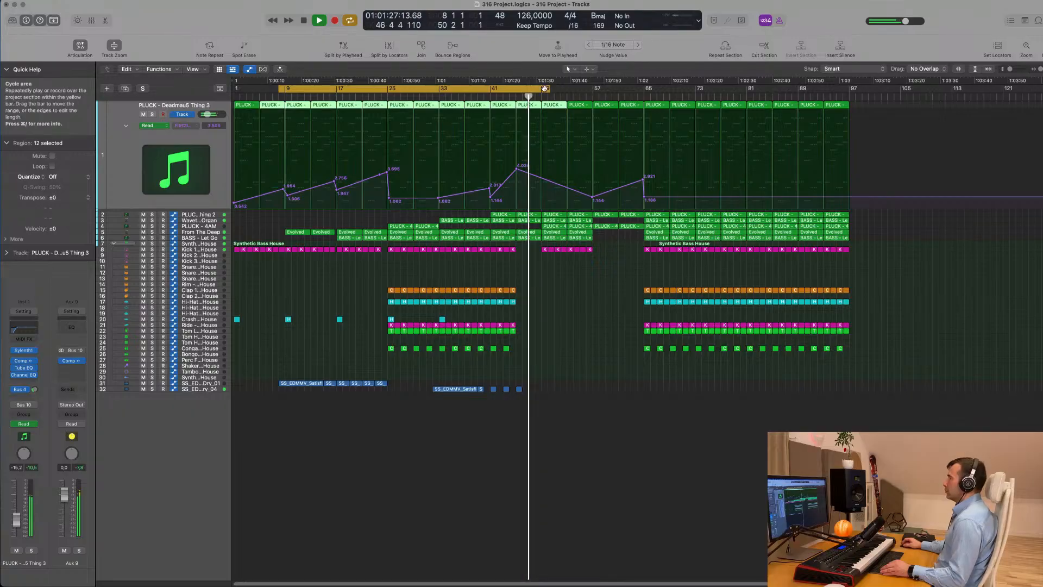
{"action": "left_click_drag", "start_coordinate": [548, 89], "coordinate": [595, 95]}
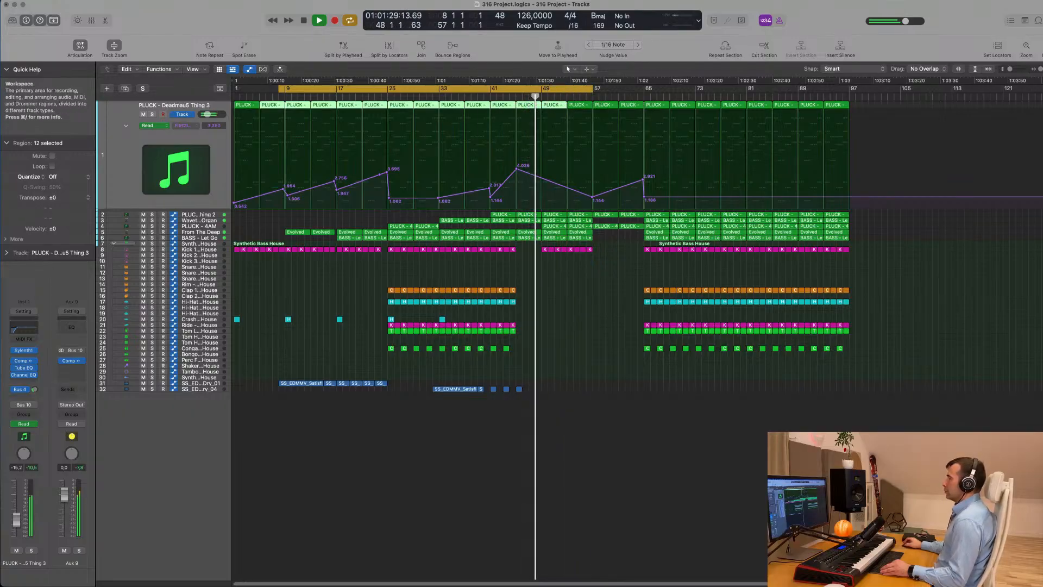
Copy the six SS_EDMMV_Satisfied vocal regions before bar 25 on the Dry_01 track to bar 57 of the same track.
{"action": "scroll", "coordinate": [646, 303], "scroll_direction": "up", "scroll_amount": 3}
{"action": "scroll", "coordinate": [645, 304], "scroll_direction": "down", "scroll_amount": 3}
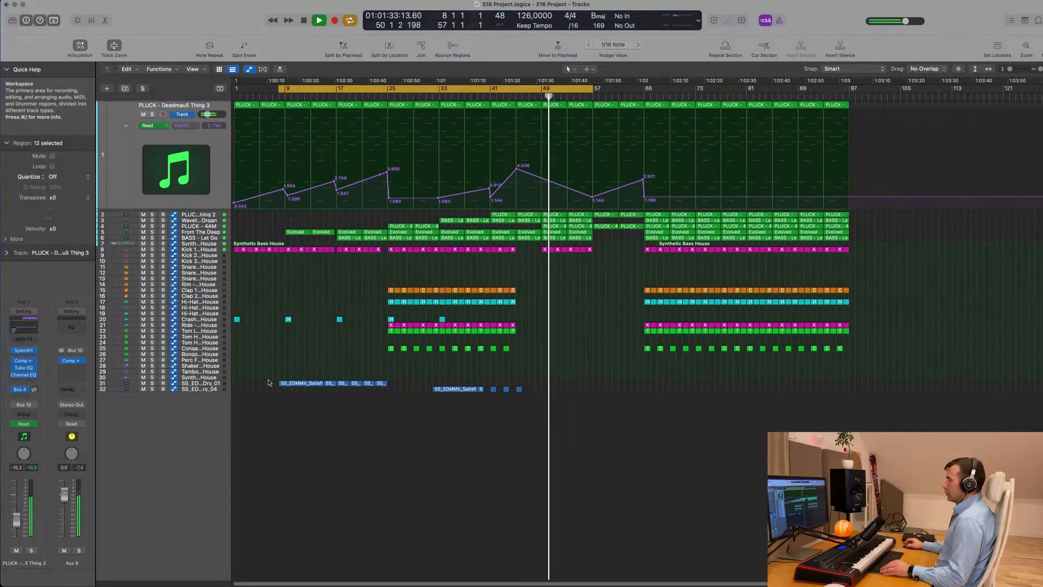
{"action": "left_click_drag", "start_coordinate": [382, 386], "coordinate": [615, 383]}
{"action": "scroll", "coordinate": [603, 322], "scroll_direction": "up", "scroll_amount": 5}
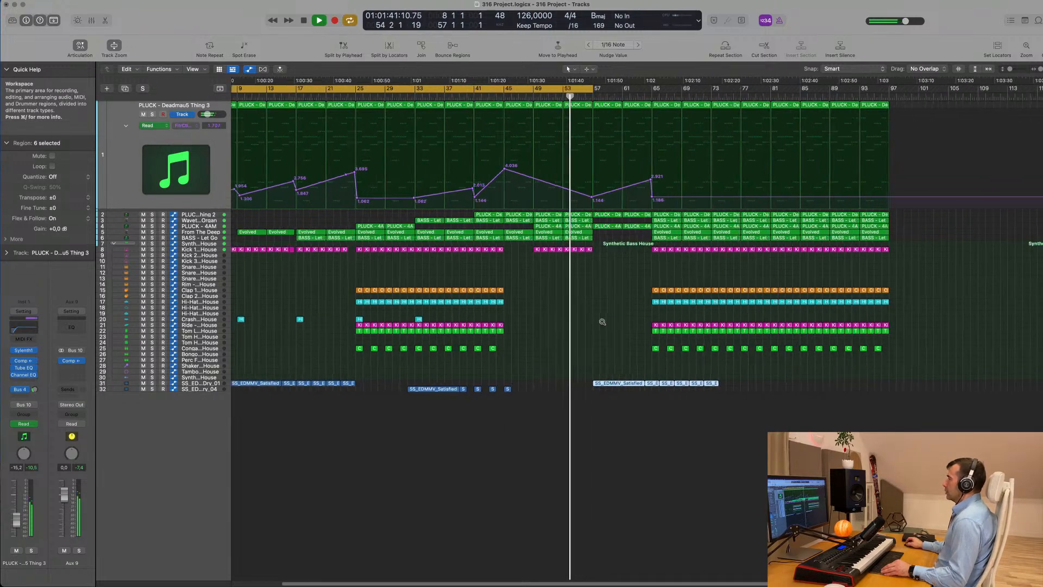
{"action": "scroll", "coordinate": [602, 322], "scroll_direction": "up", "scroll_amount": 1}
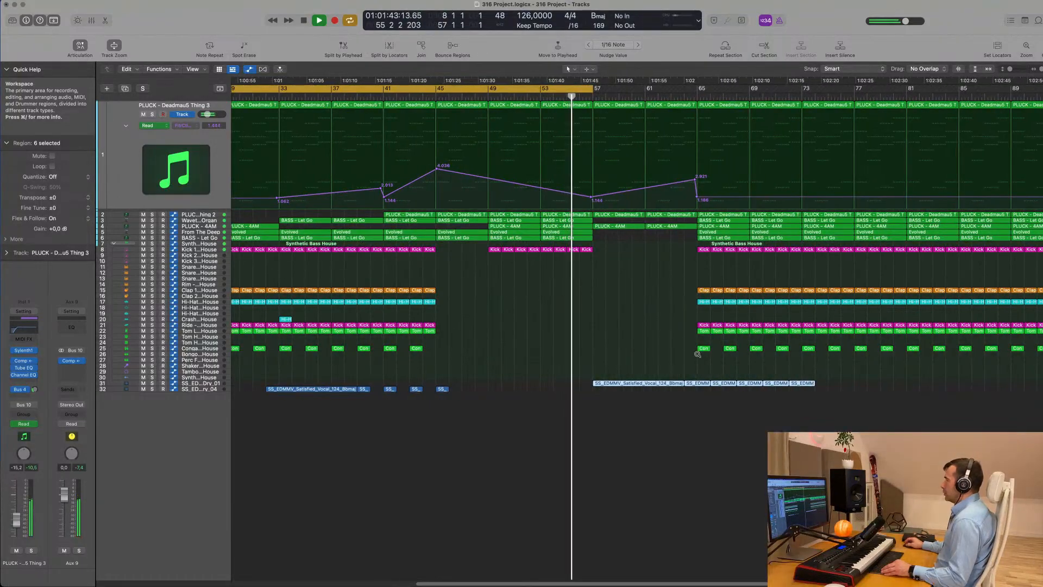
{"action": "scroll", "coordinate": [698, 354], "scroll_direction": "down", "scroll_amount": 4}
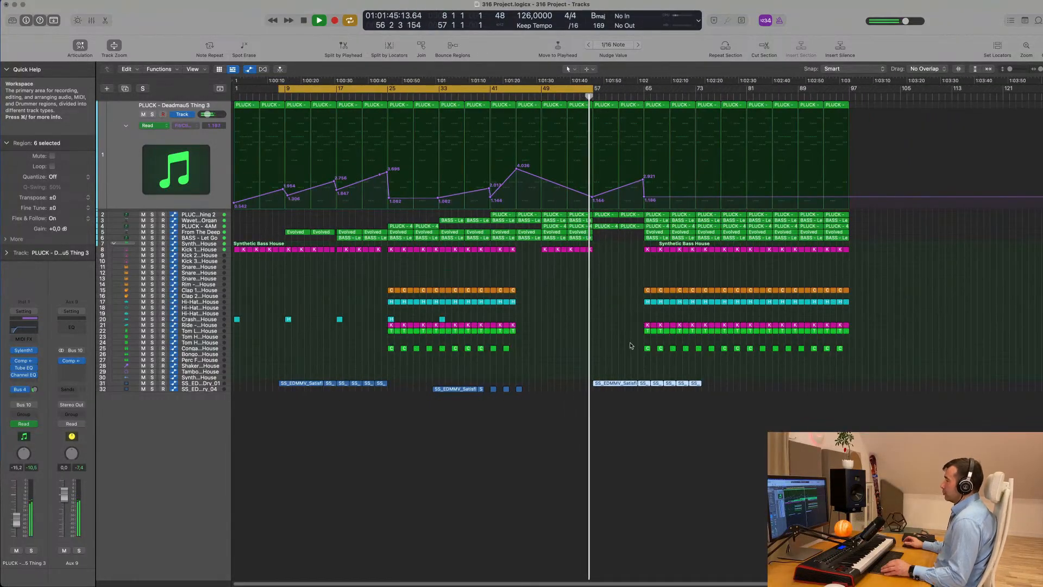
Move the cycle range to bars 57–106 and play the copied vocals from bar 57 into the bar 65 section.
{"action": "left_click_drag", "start_coordinate": [543, 89], "coordinate": [863, 99]}
{"action": "key", "text": "space"}
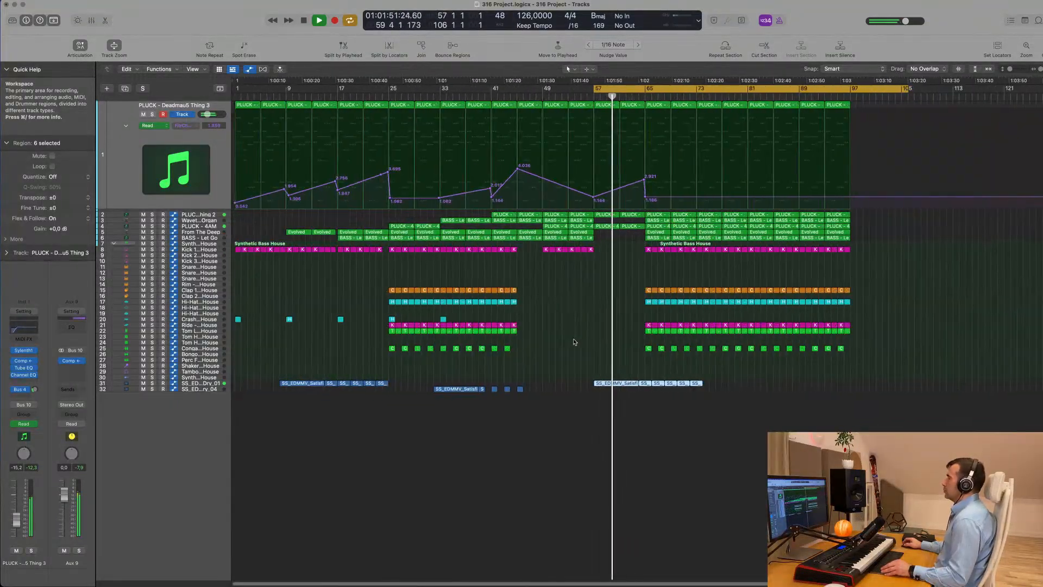
{"action": "scroll", "coordinate": [575, 341], "scroll_direction": "up", "scroll_amount": 5}
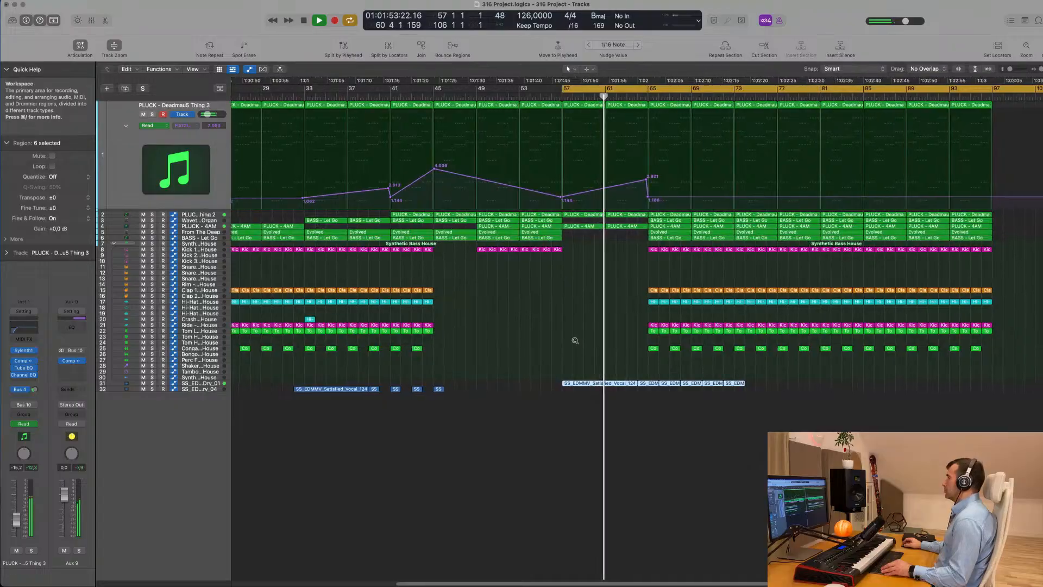
{"action": "scroll", "coordinate": [575, 341], "scroll_direction": "down", "scroll_amount": 2}
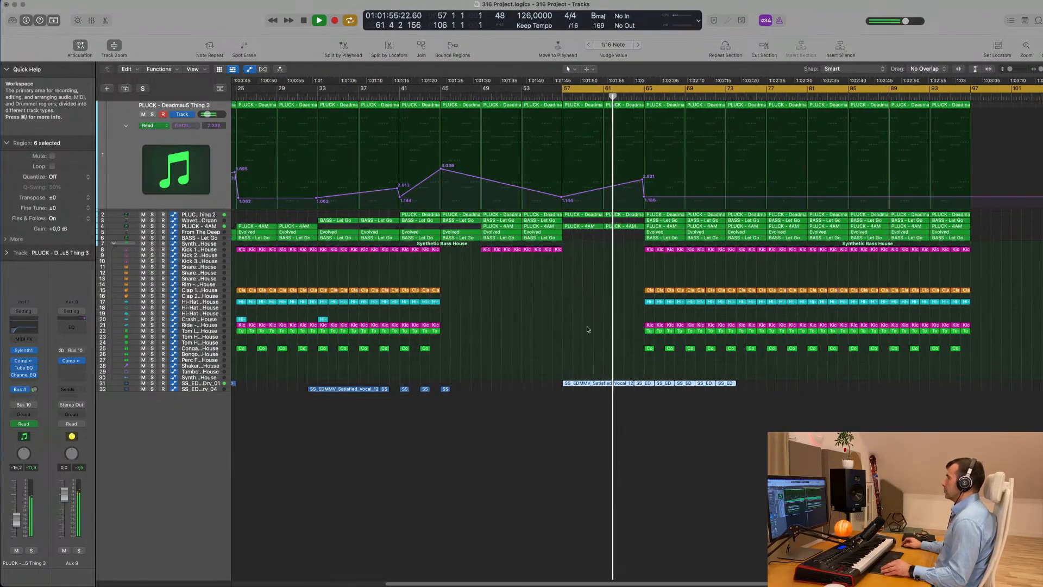
{"action": "scroll", "coordinate": [587, 330], "scroll_direction": "up", "scroll_amount": 4}
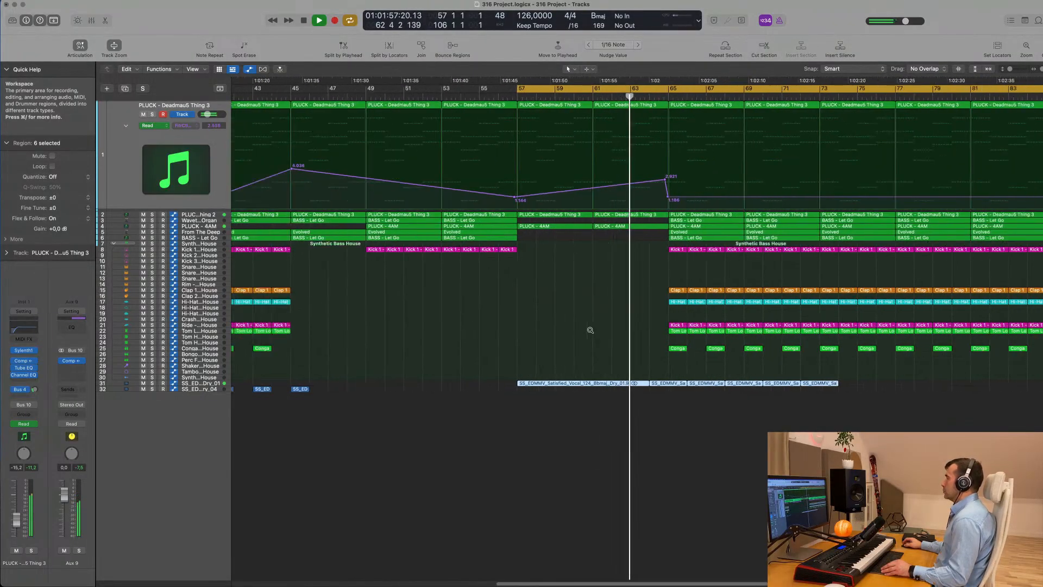
{"action": "scroll", "coordinate": [590, 330], "scroll_direction": "down", "scroll_amount": 2}
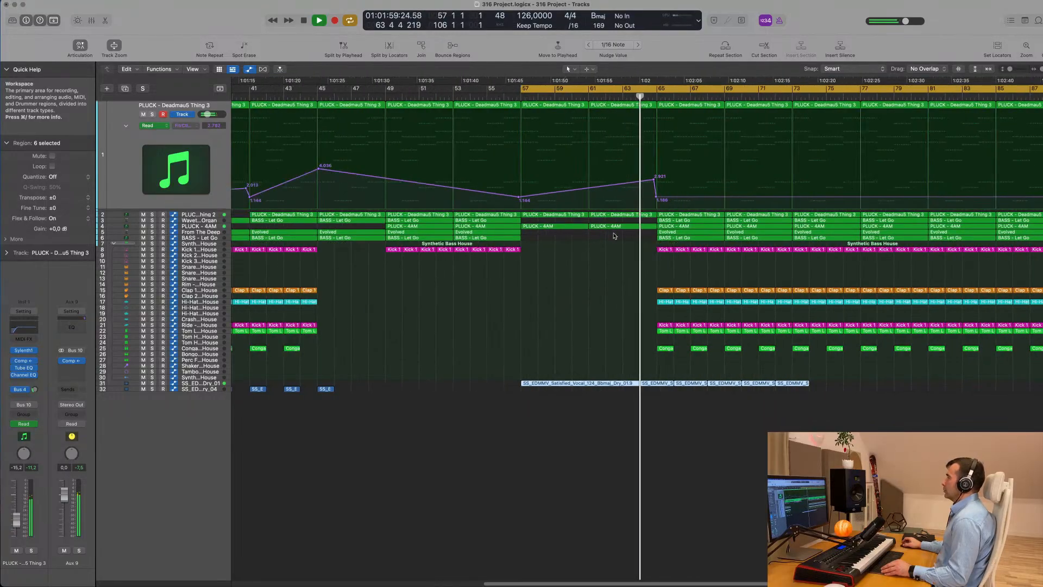
{"action": "scroll", "coordinate": [597, 299], "scroll_direction": "down", "scroll_amount": 5}
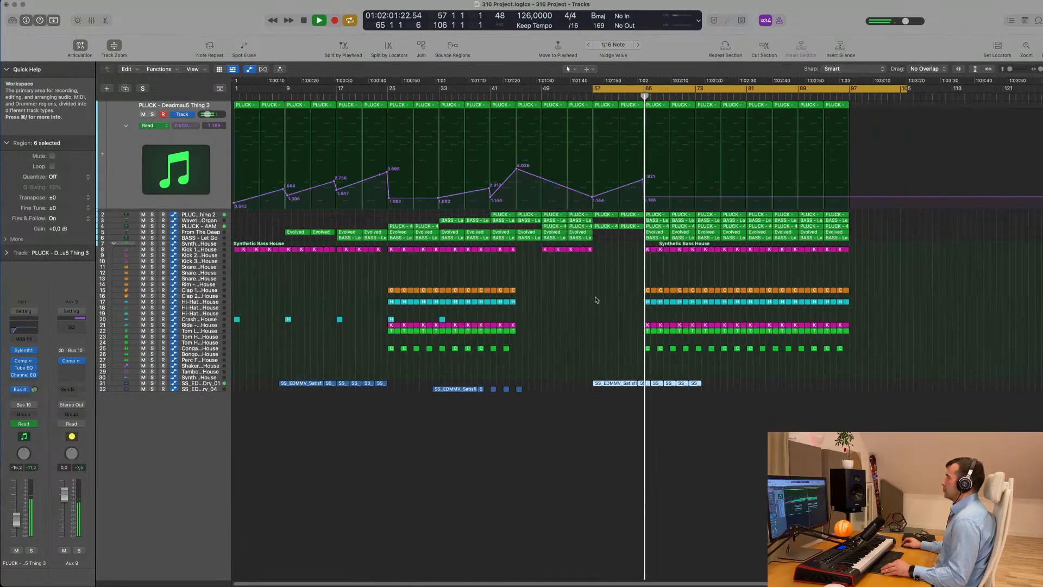